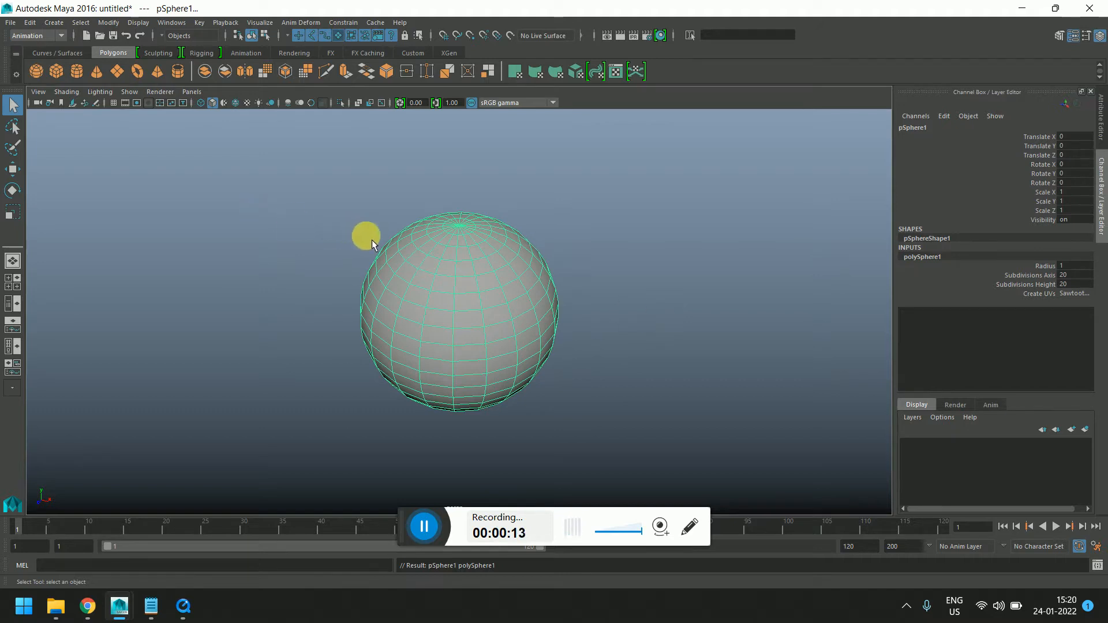
Delete the sphere and create a polygon cube in its place
key("Delete")
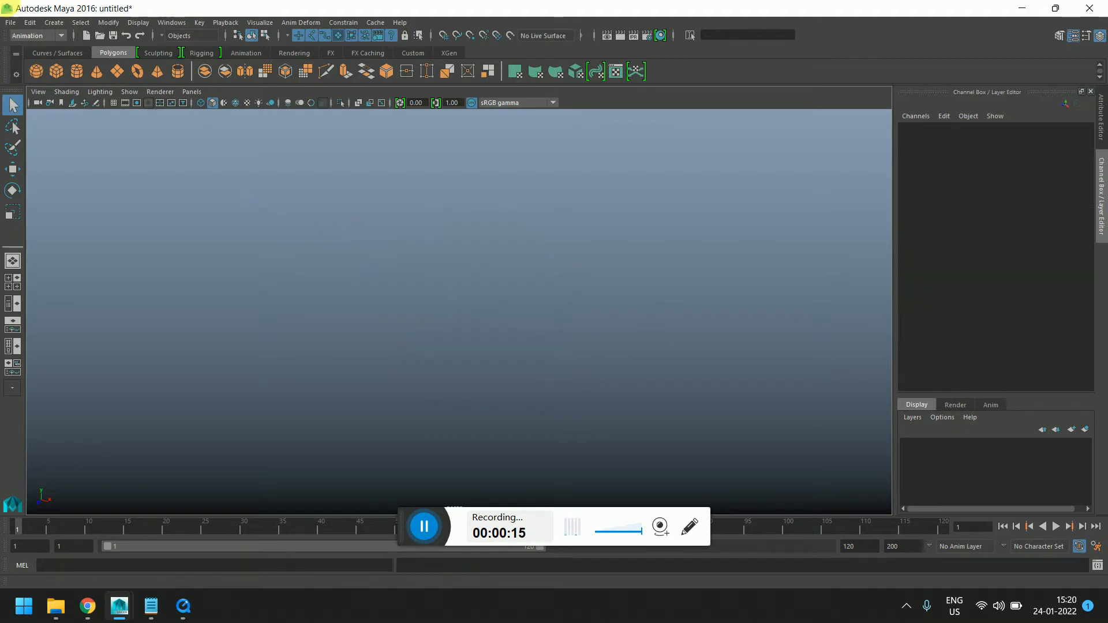
left_click(56, 71)
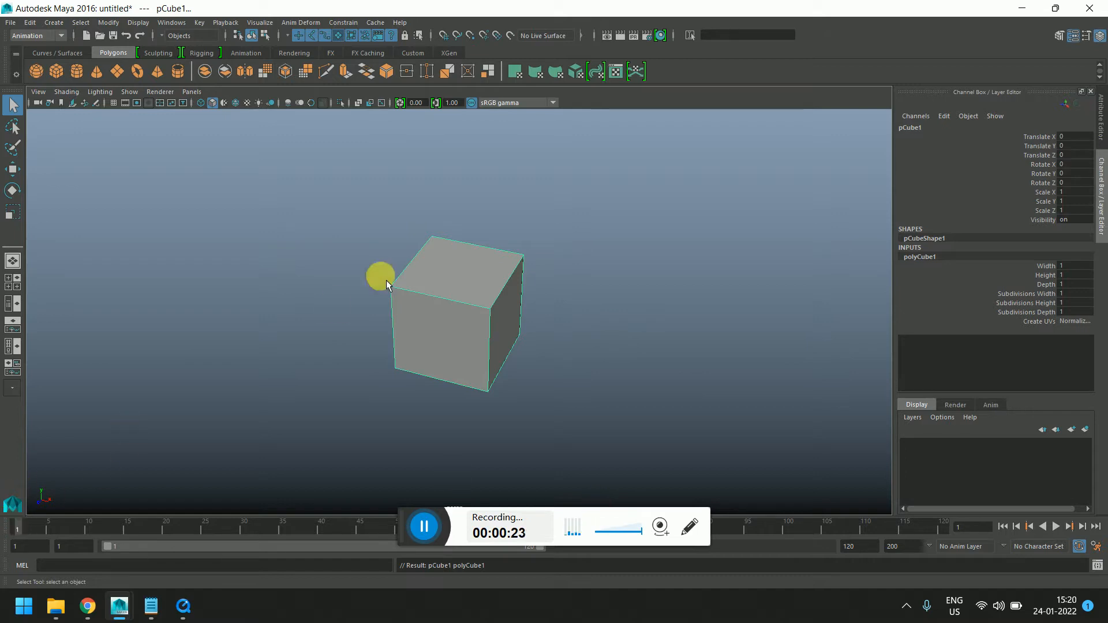
left_click(455, 324)
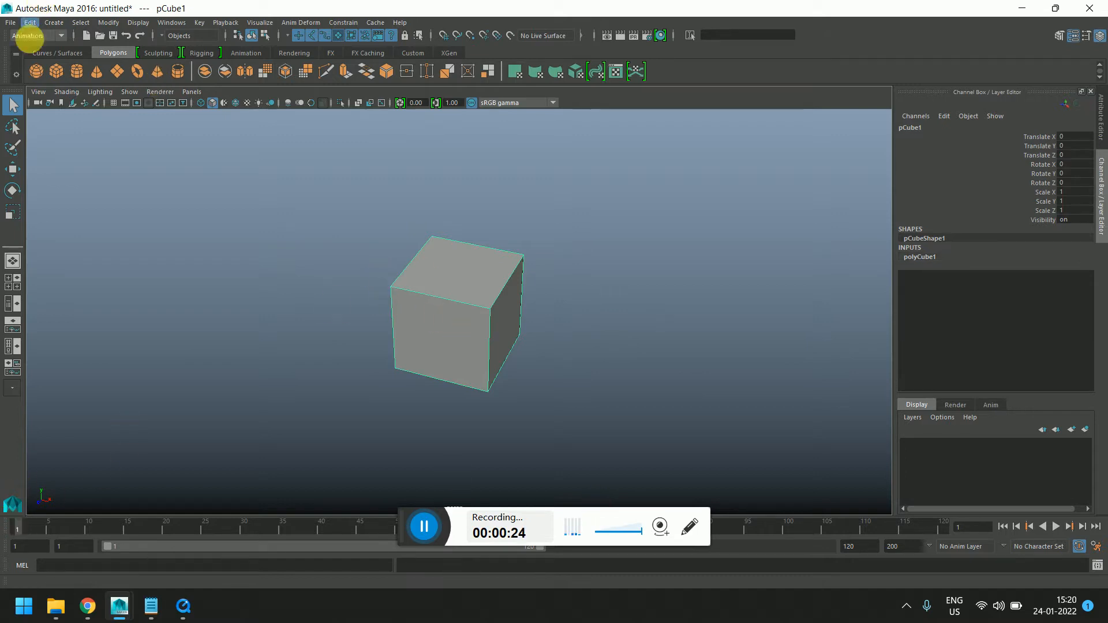
Create a polygon plane and enlarge it into a ground floor under the cube
left_click(123, 72)
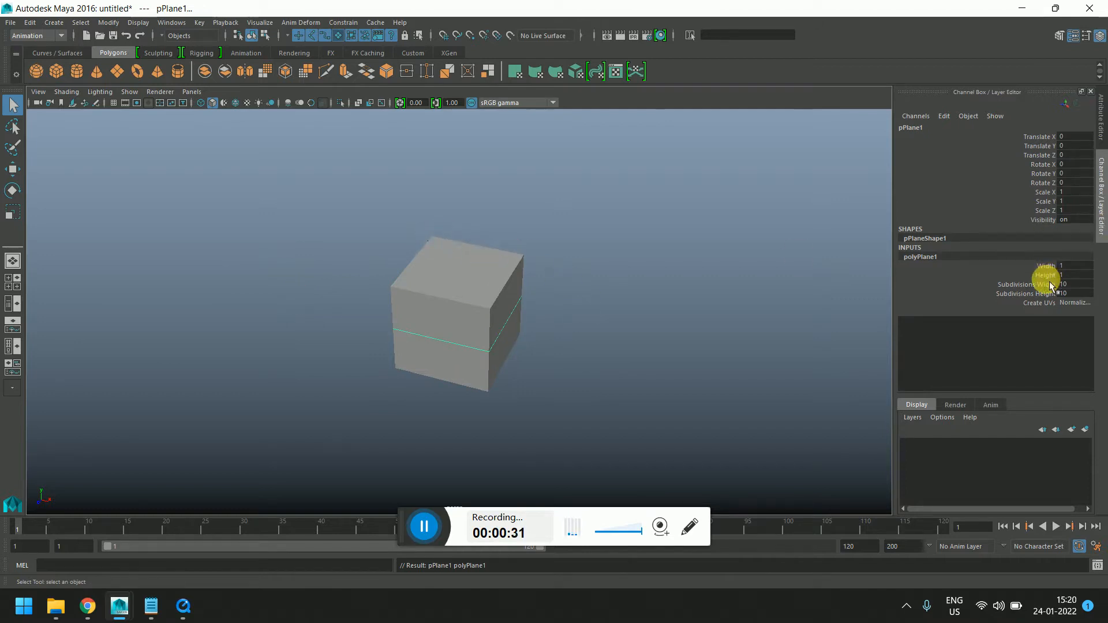
left_click_drag(1045, 276, 1045, 266)
middle_click_drag(539, 292, 574, 298)
left_click_drag(527, 337, 495, 303, "alt")
Select the cube and move it up about 0.5 units so it rests on the ground plane
left_click(515, 278)
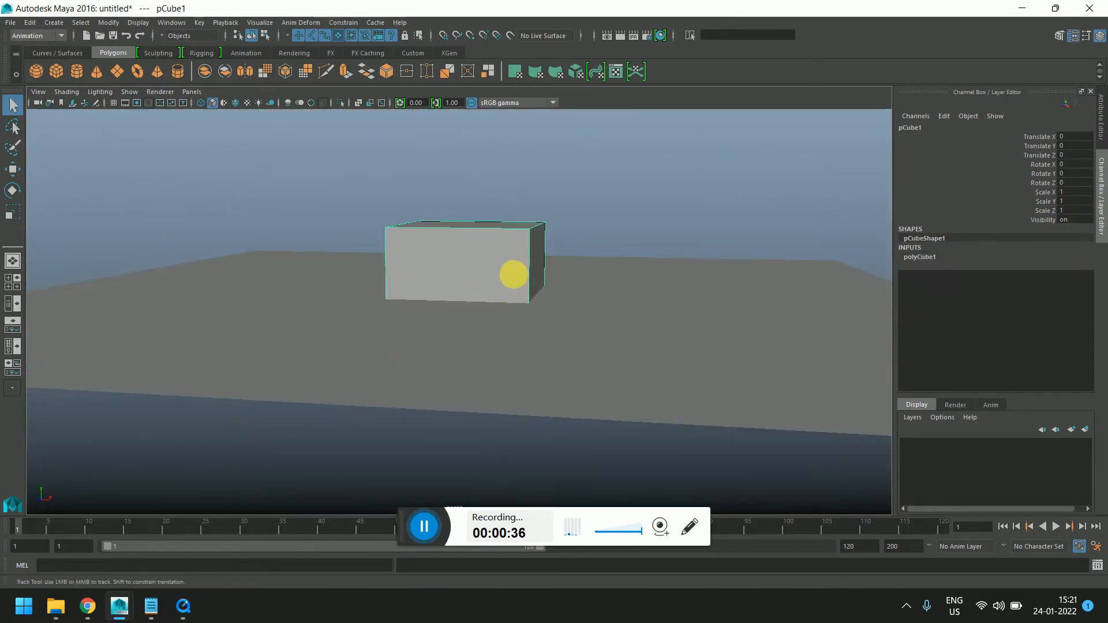
middle_click_drag(517, 281, 523, 338, "alt")
key("e")
key("w")
left_click_drag(483, 326, 476, 256)
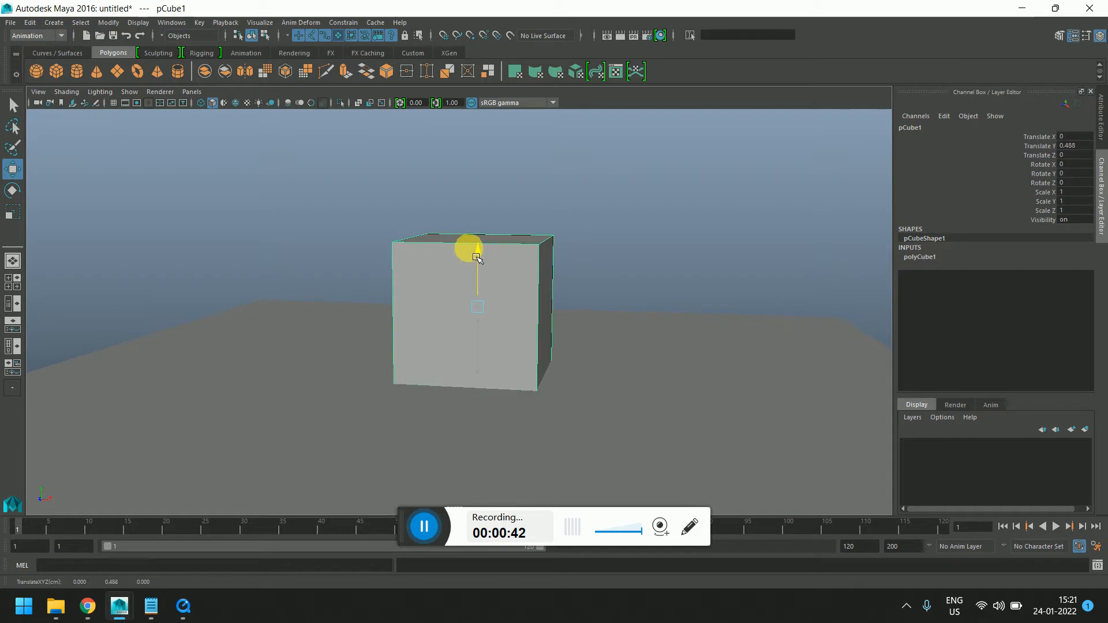
Freeze the cube's transformations with Freeze Transformations
left_click_drag(458, 379, 557, 486, "alt")
left_click_drag(604, 380, 589, 374, "alt")
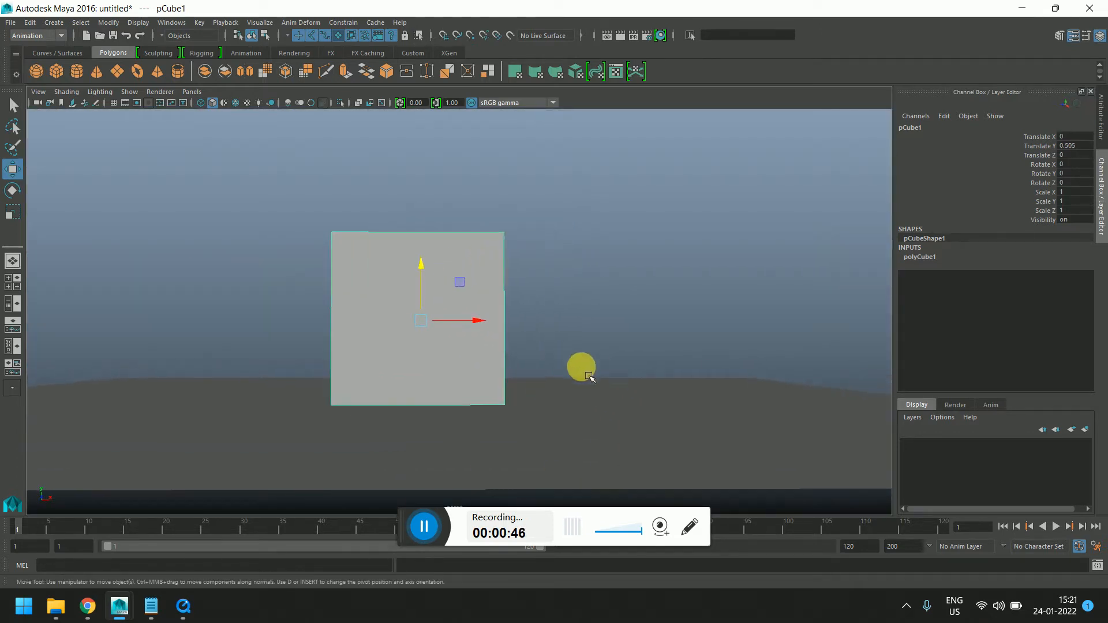
left_click_drag(547, 263, 338, 324, "alt")
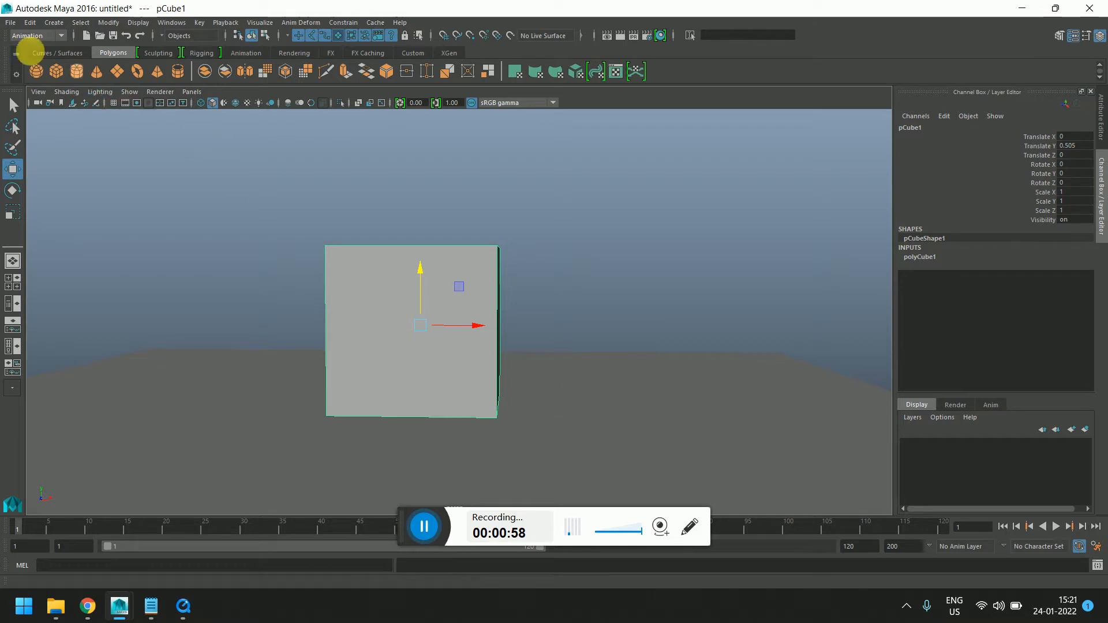
left_click(108, 23)
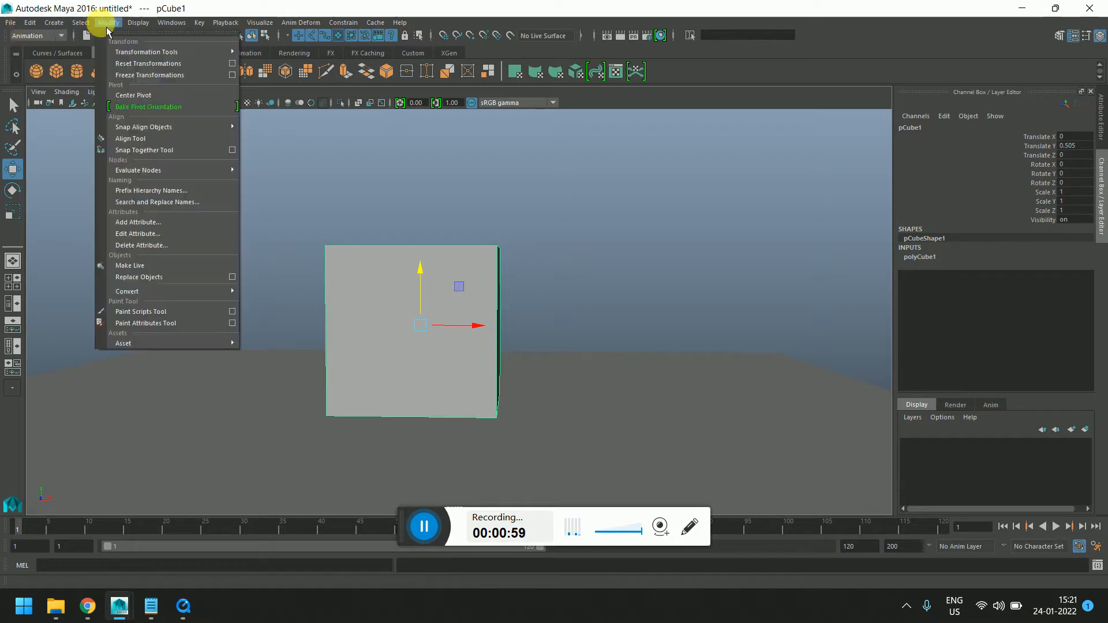
left_click(140, 75)
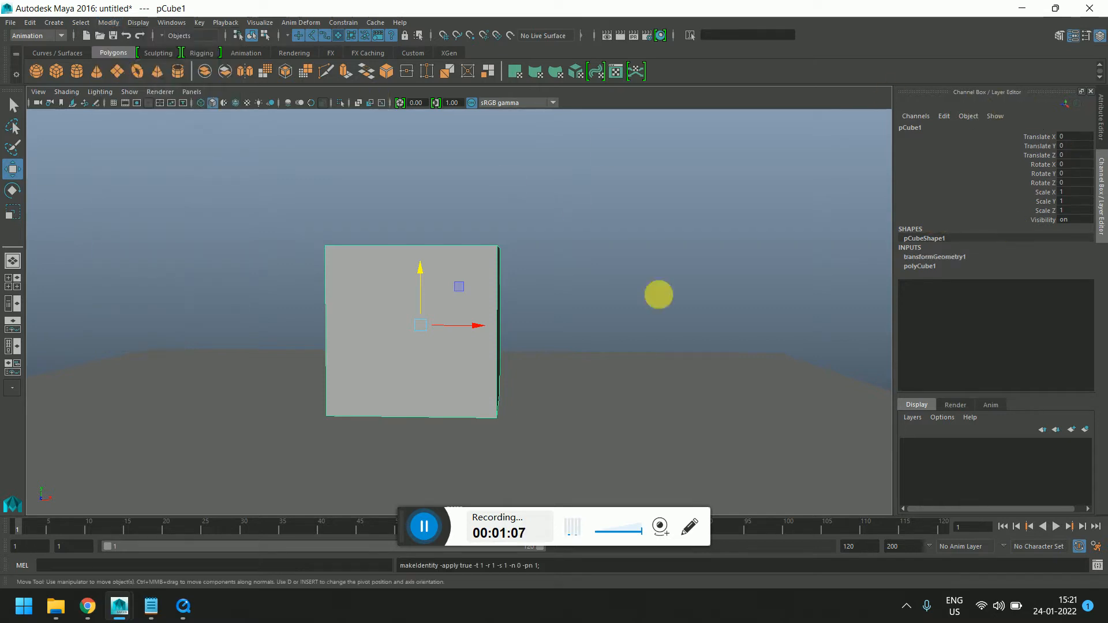
Move the cube away, then reset its Translate X, Y and Z values to 0
left_click_drag(413, 329, 624, 224)
double_click(1068, 145)
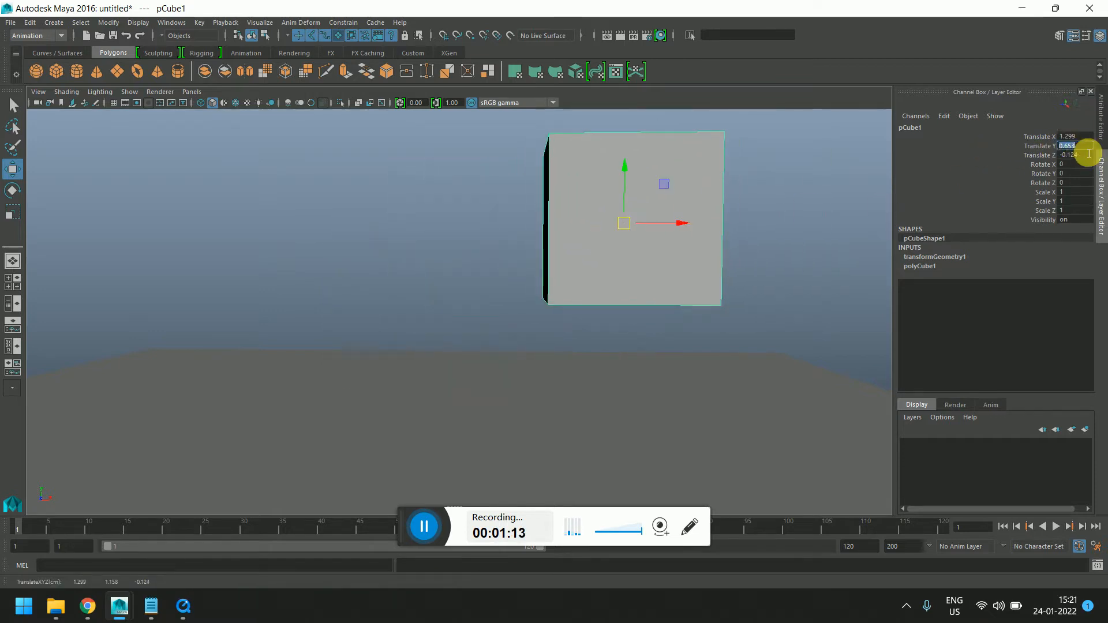
key("Return")
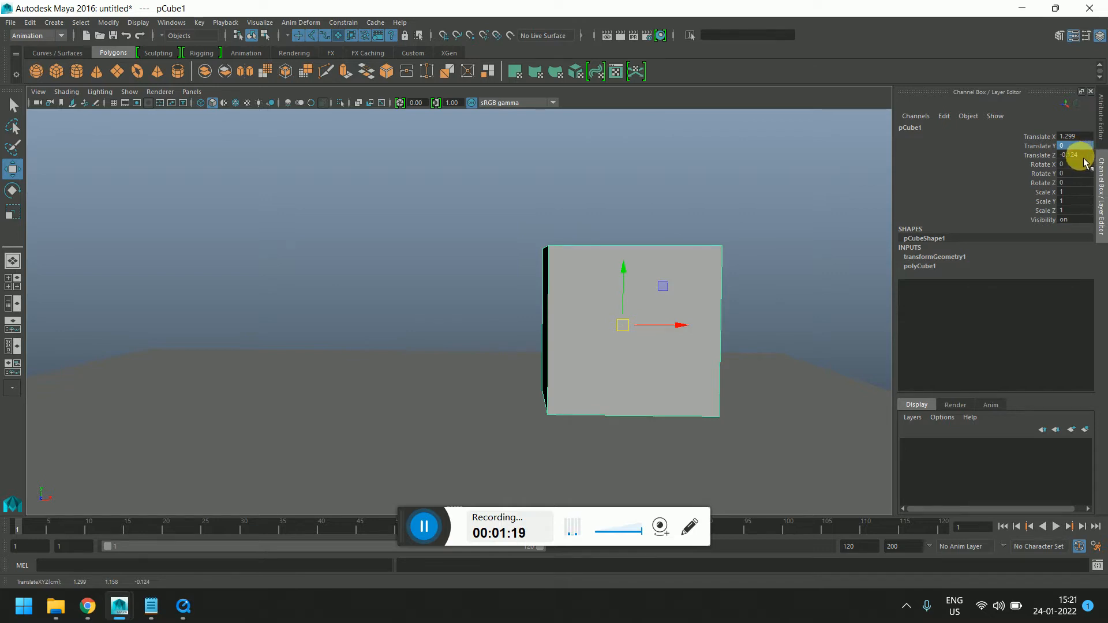
middle_click_drag(323, 404, 289, 327, "alt")
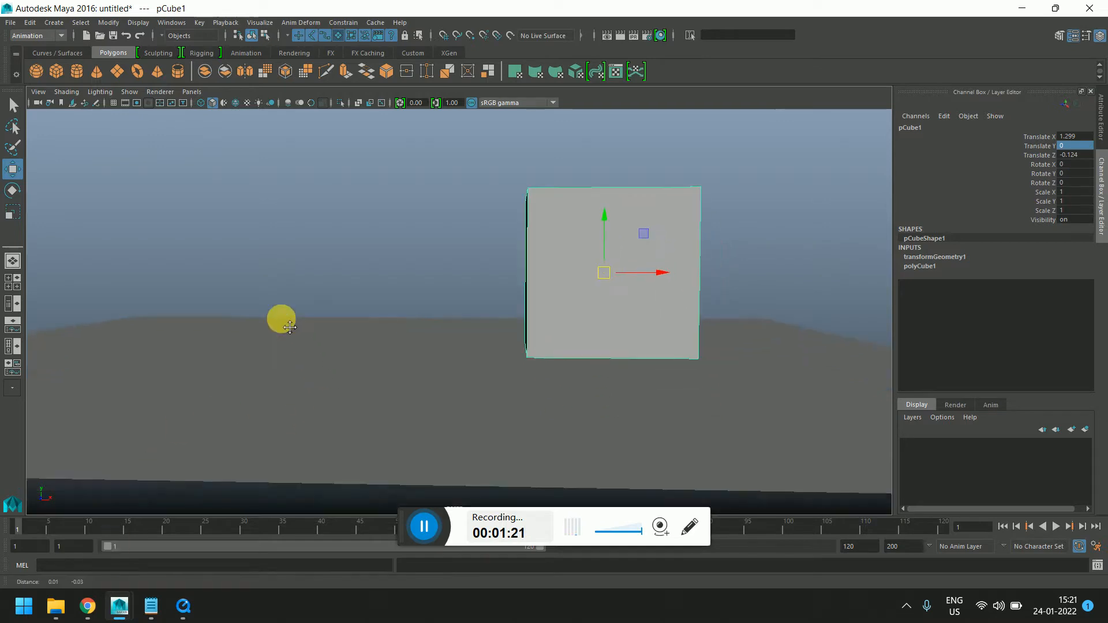
left_click_drag(290, 327, 405, 336, "alt")
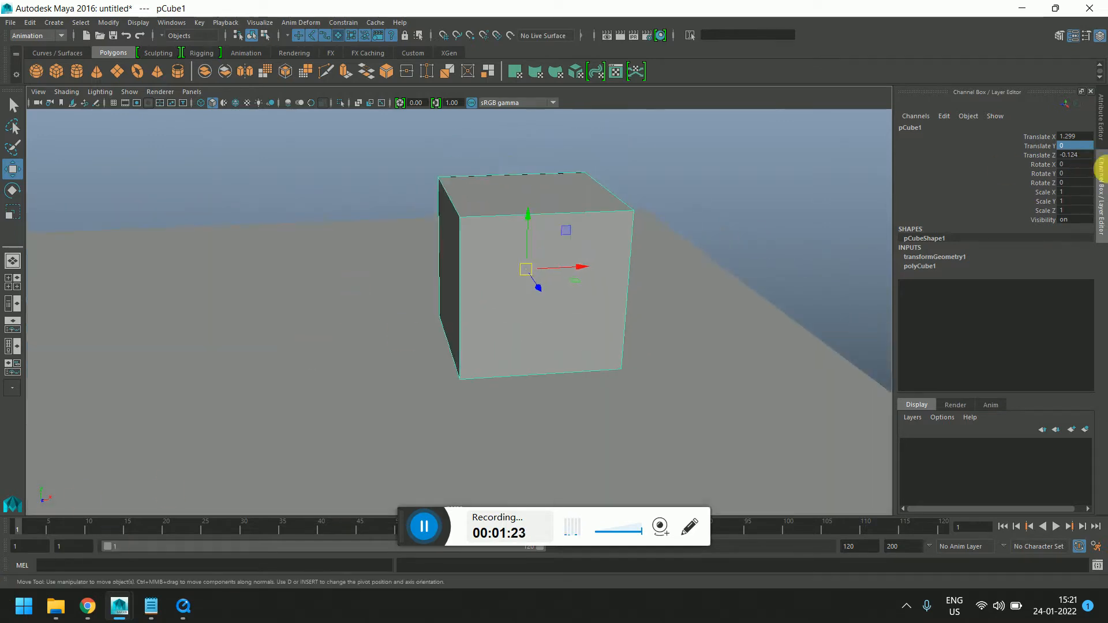
left_click_drag(1073, 154, 1078, 139)
key("Return")
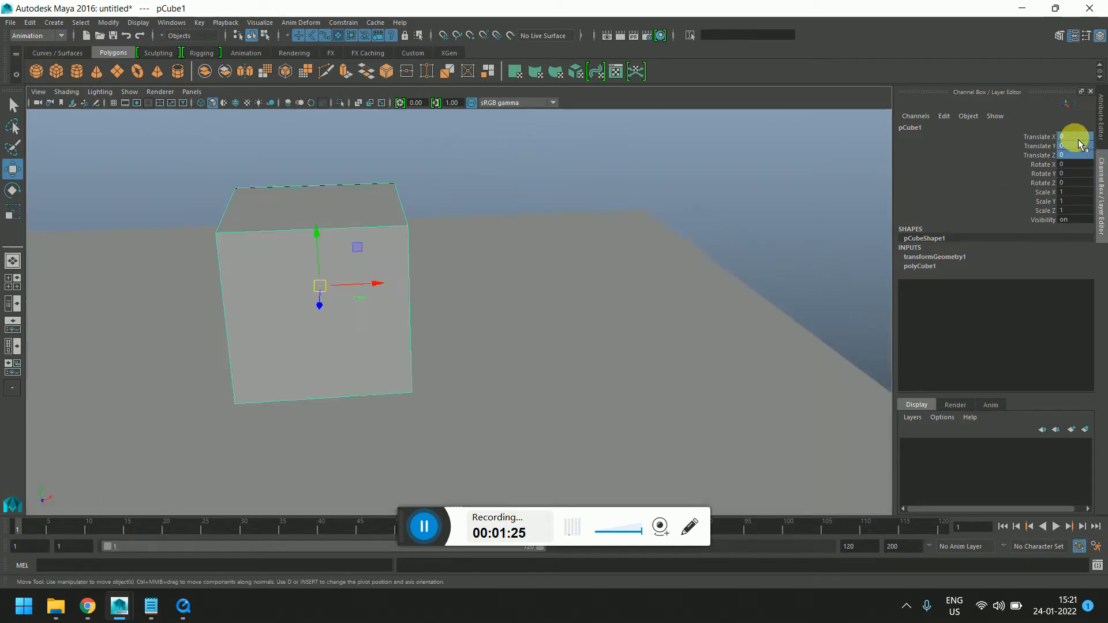
Set the playback end and animation end times to 30 frames
middle_click_drag(531, 383, 532, 388, "alt")
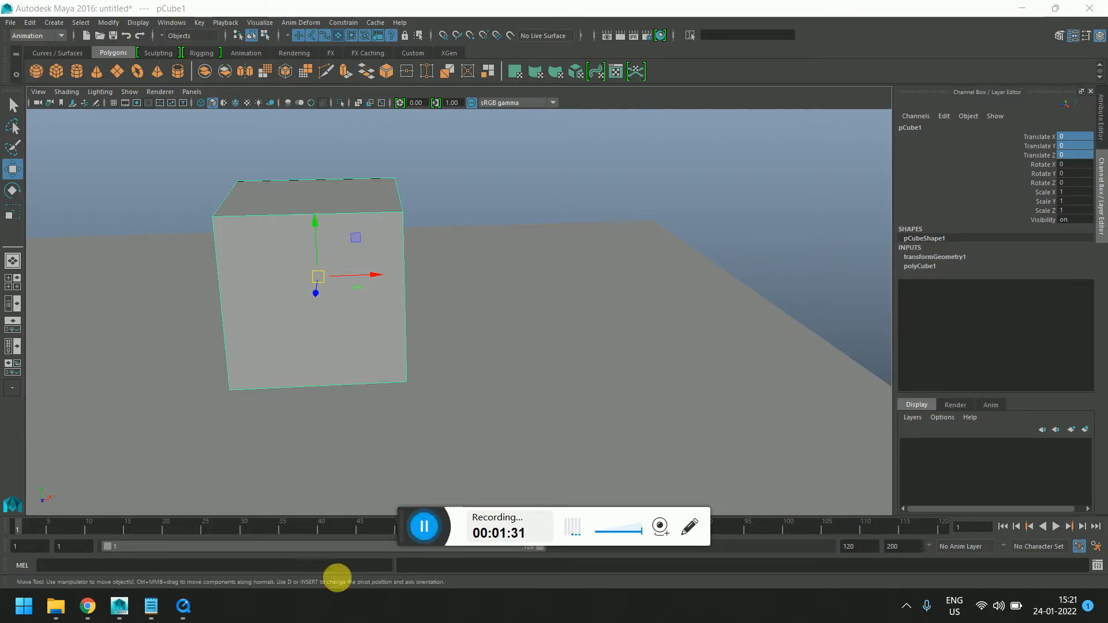
left_click_drag(422, 531, 640, 606)
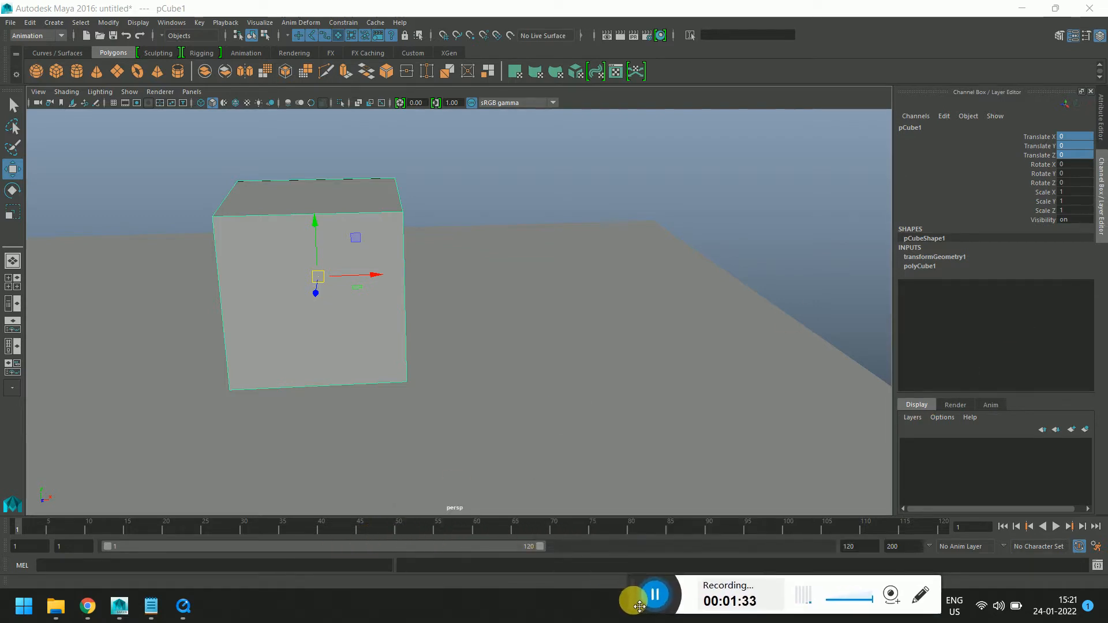
left_click(518, 529)
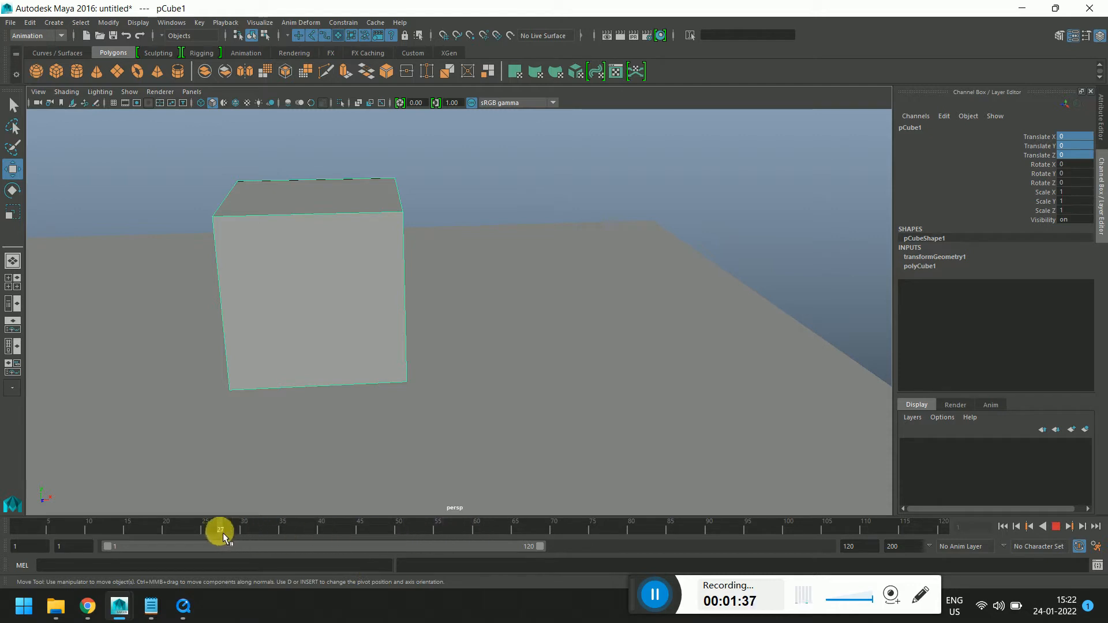
left_click_drag(223, 532, 242, 535)
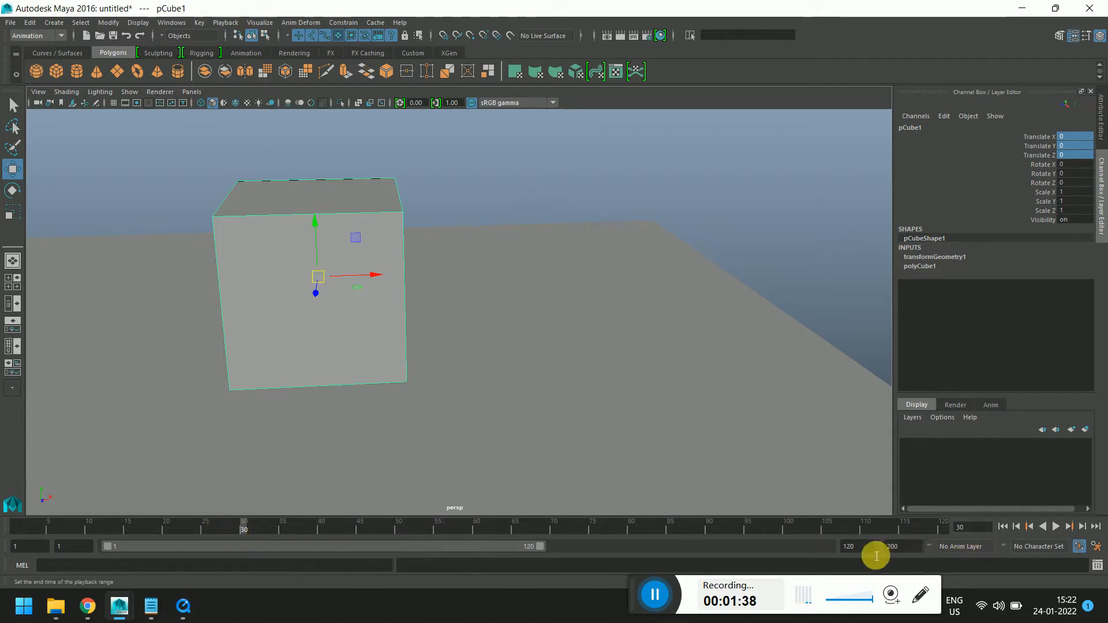
left_click_drag(875, 554, 771, 550)
type("30")
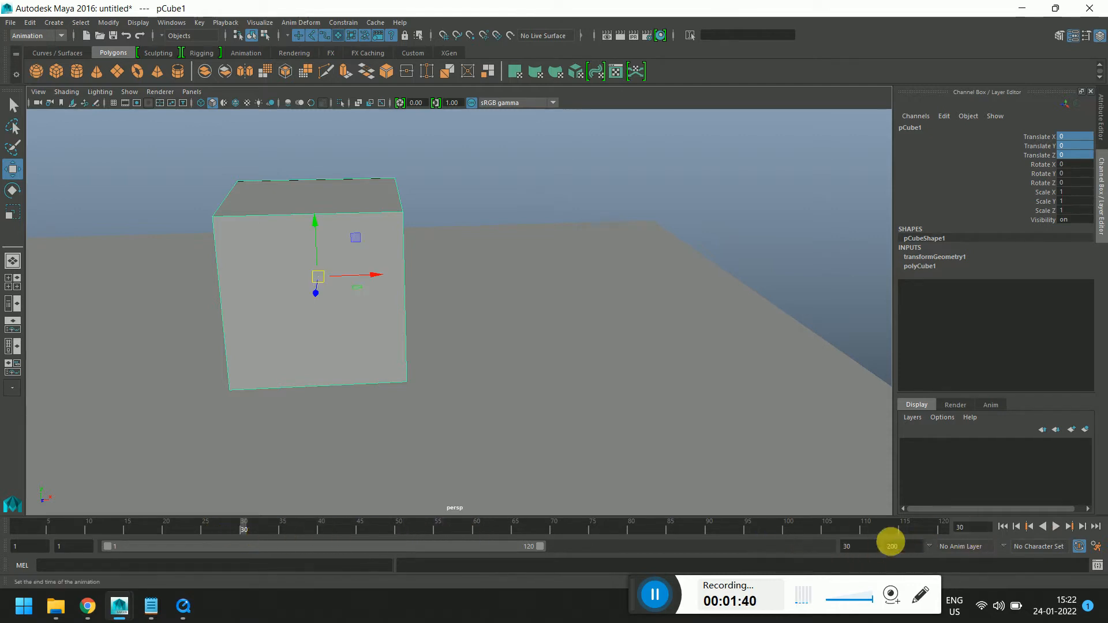
left_click_drag(891, 545, 776, 551)
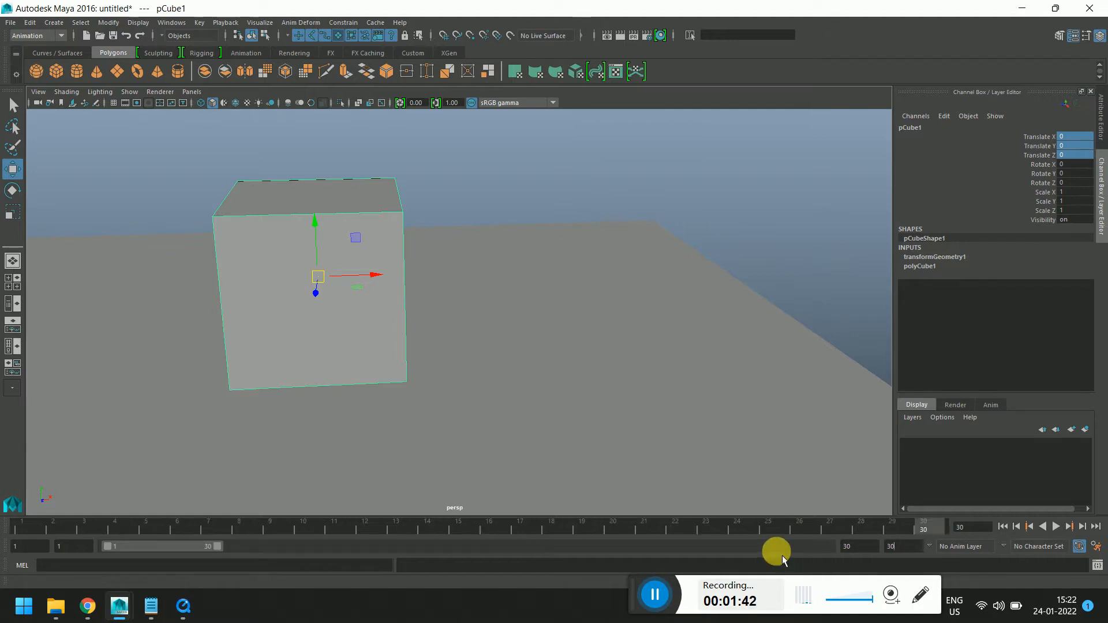
type("30")
key("Return")
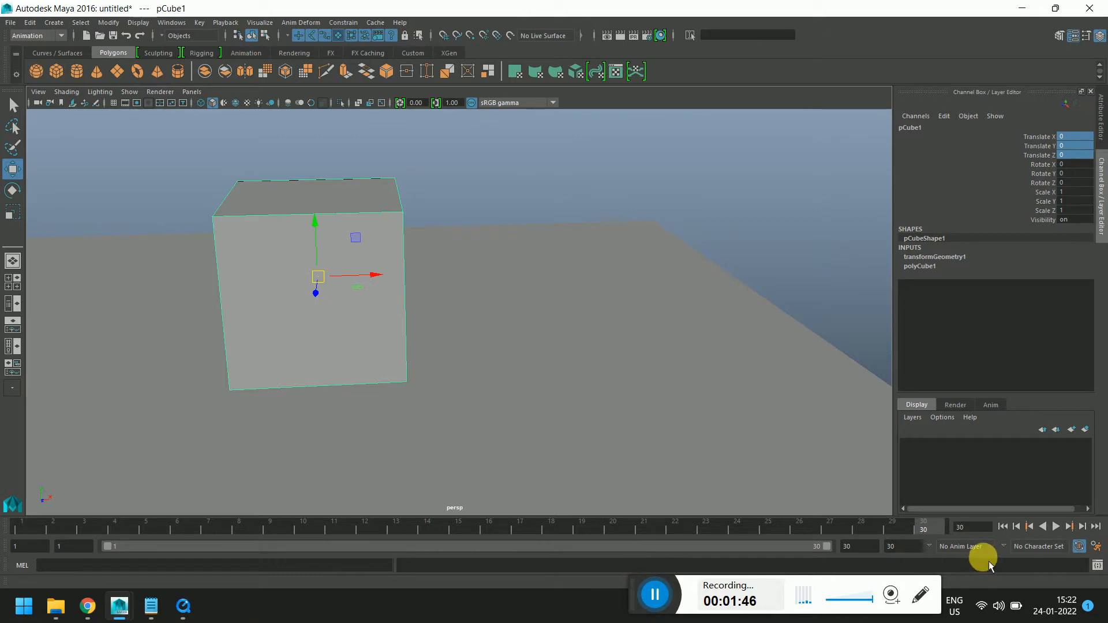
Set a keyframe on the cube at frame 1
left_click(22, 528)
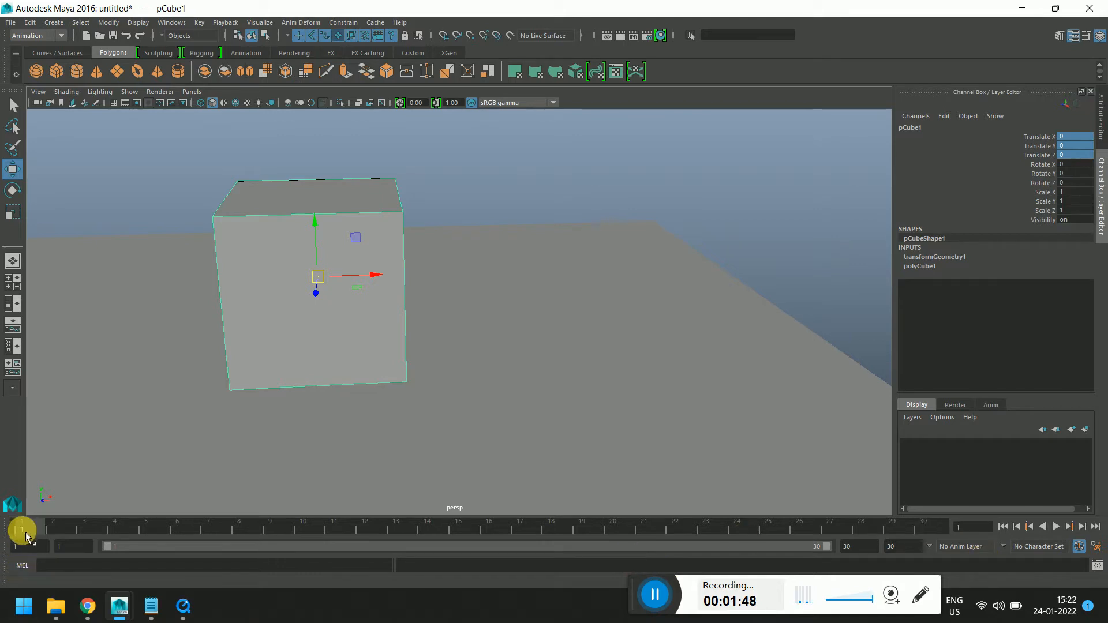
key("s")
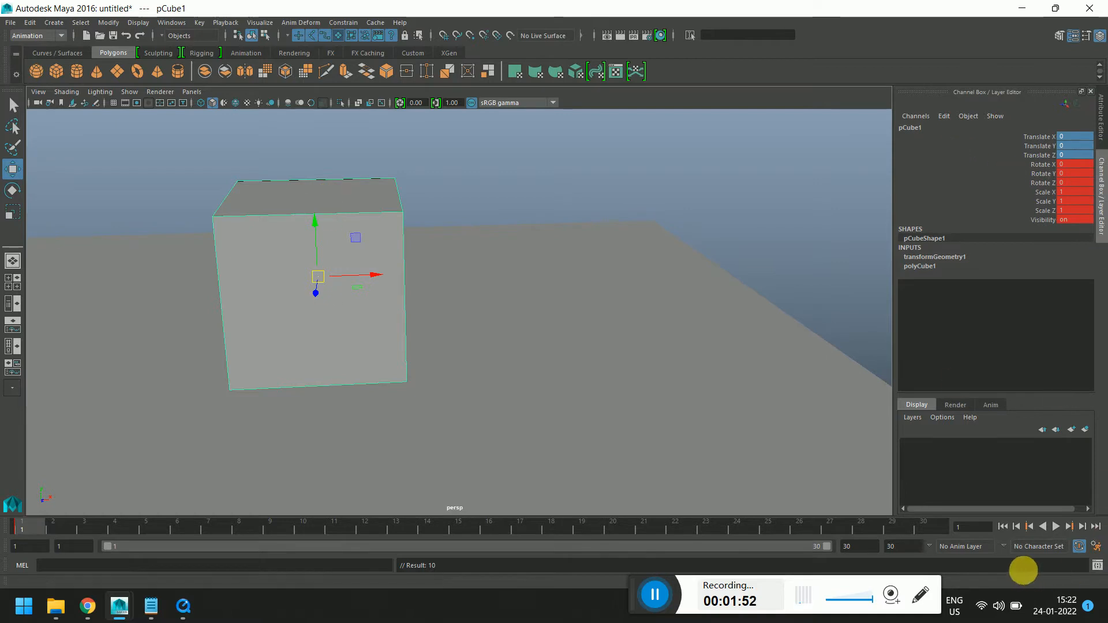
left_click(84, 526)
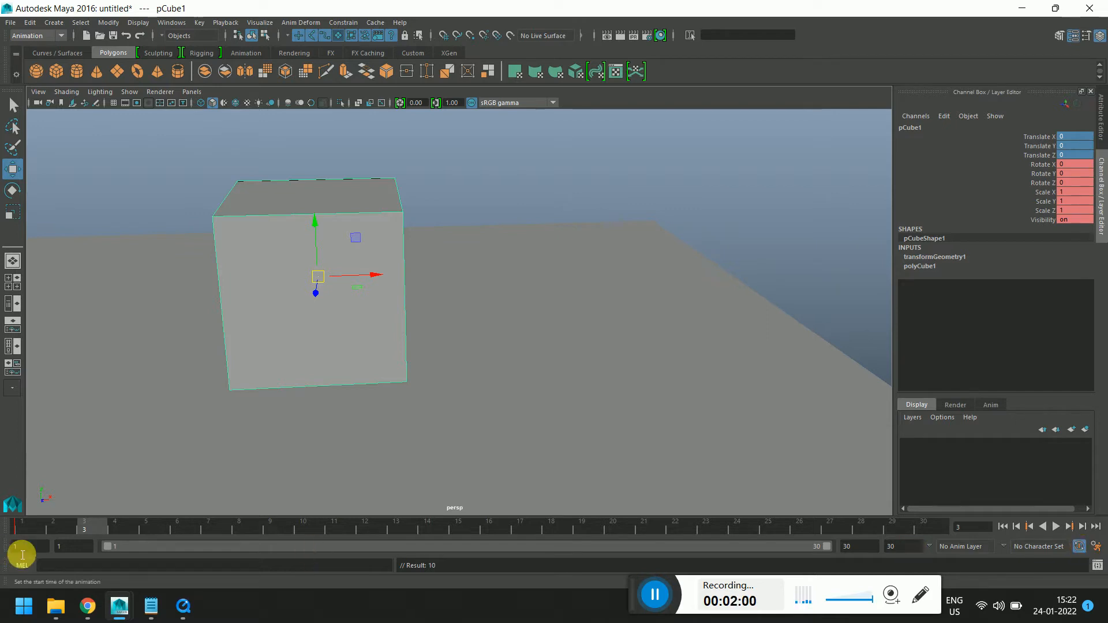
left_click(22, 528)
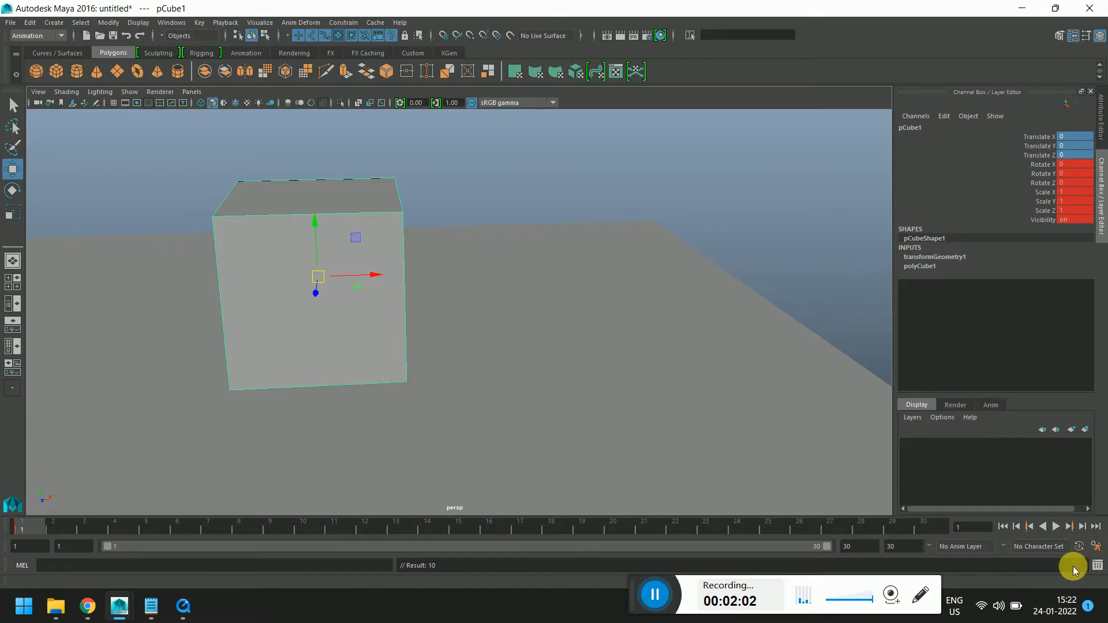
At frame 5, move the cube about 1.1 units along X to key its new position
left_click_drag(52, 522, 108, 528)
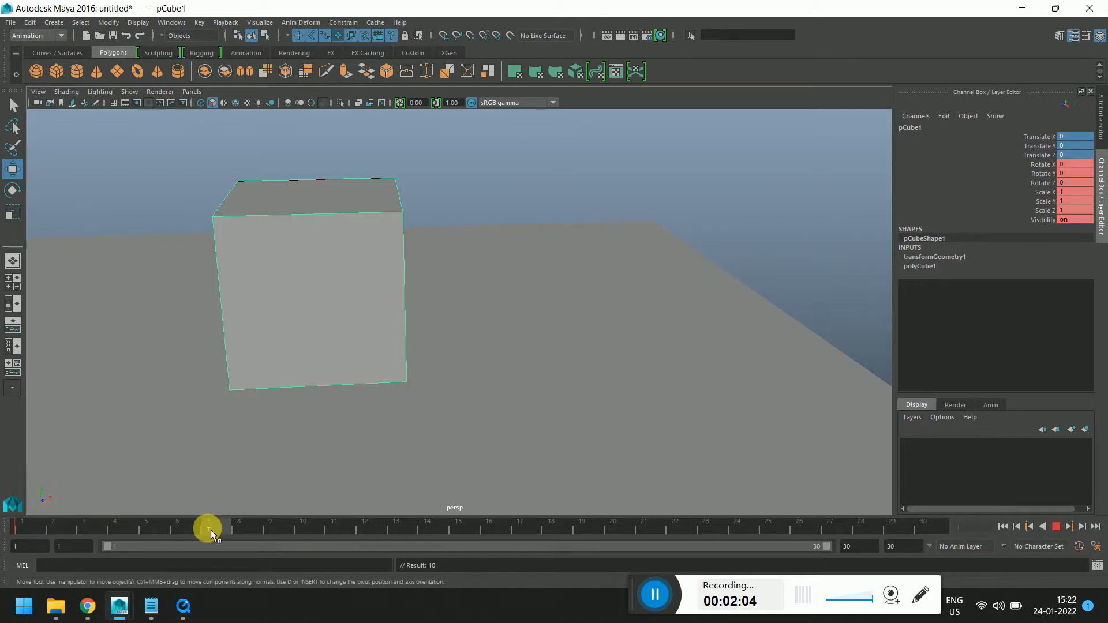
left_click_drag(210, 530, 210, 530)
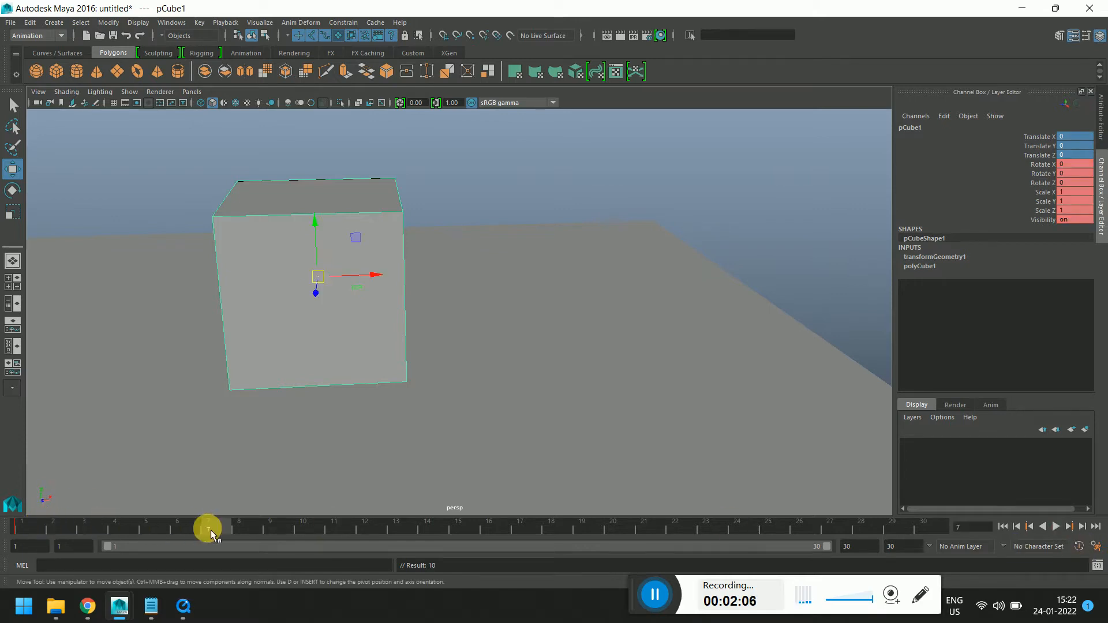
left_click_drag(207, 525, 146, 528)
left_click_drag(320, 277, 508, 280)
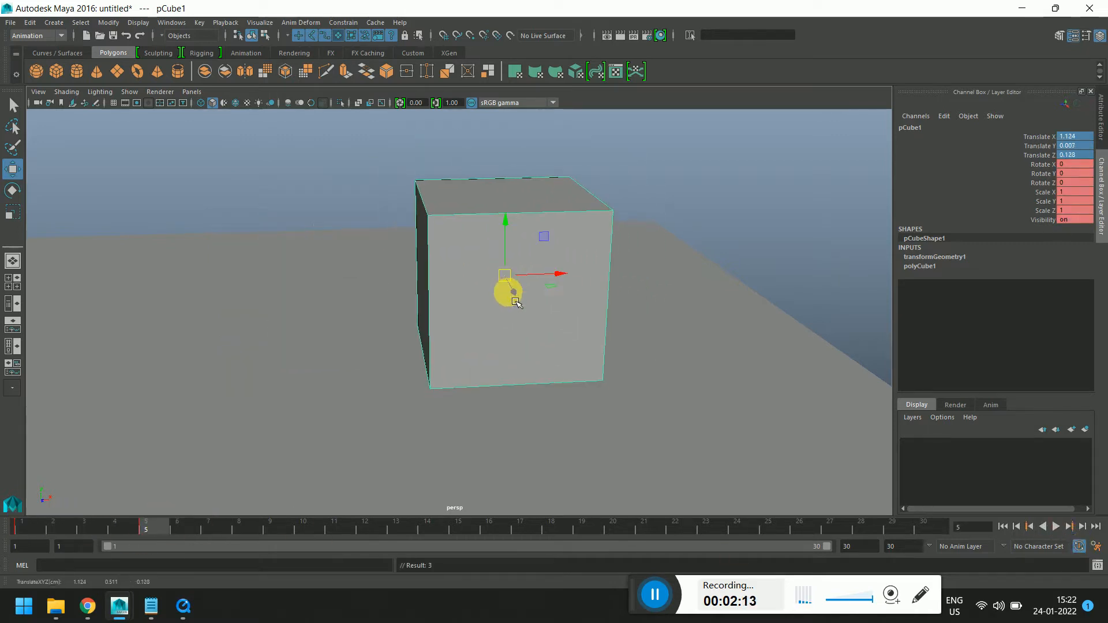
left_click_drag(659, 358, 277, 404, "alt")
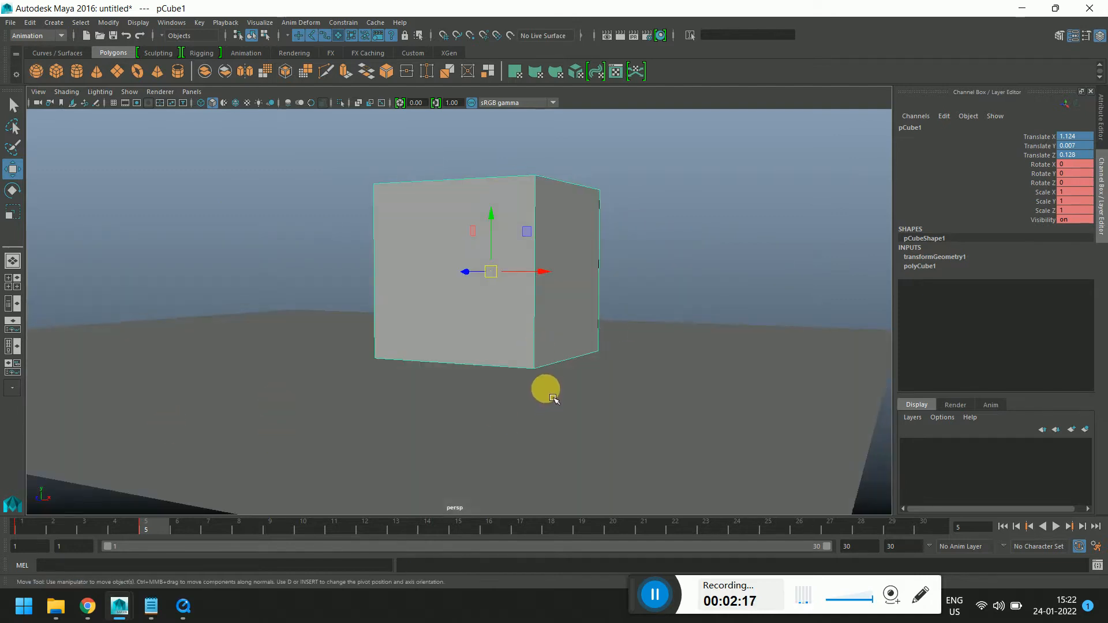
Play back the animation and return to frame 1
key("alt+v")
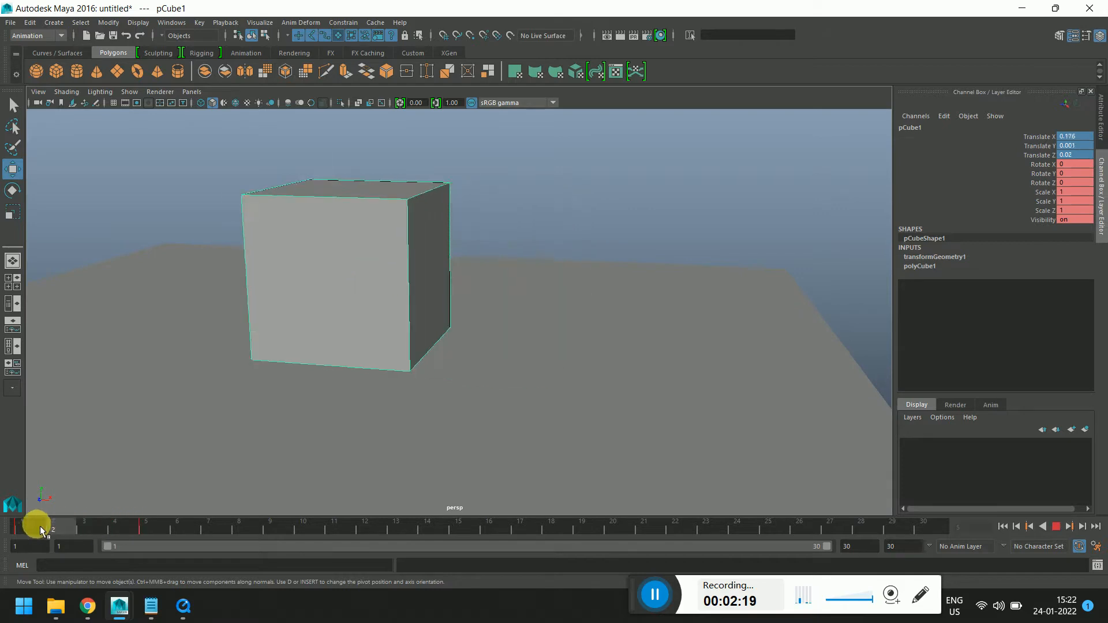
left_click(27, 526)
Move the cube at frame 1, then reset its Translate X, Y and Z values to 0
left_click_drag(330, 267, 495, 216)
mouse_move(265, 330)
left_mouse_down("alt")
mouse_move(299, 382)
mouse_move(262, 337)
left_mouse_up("alt")
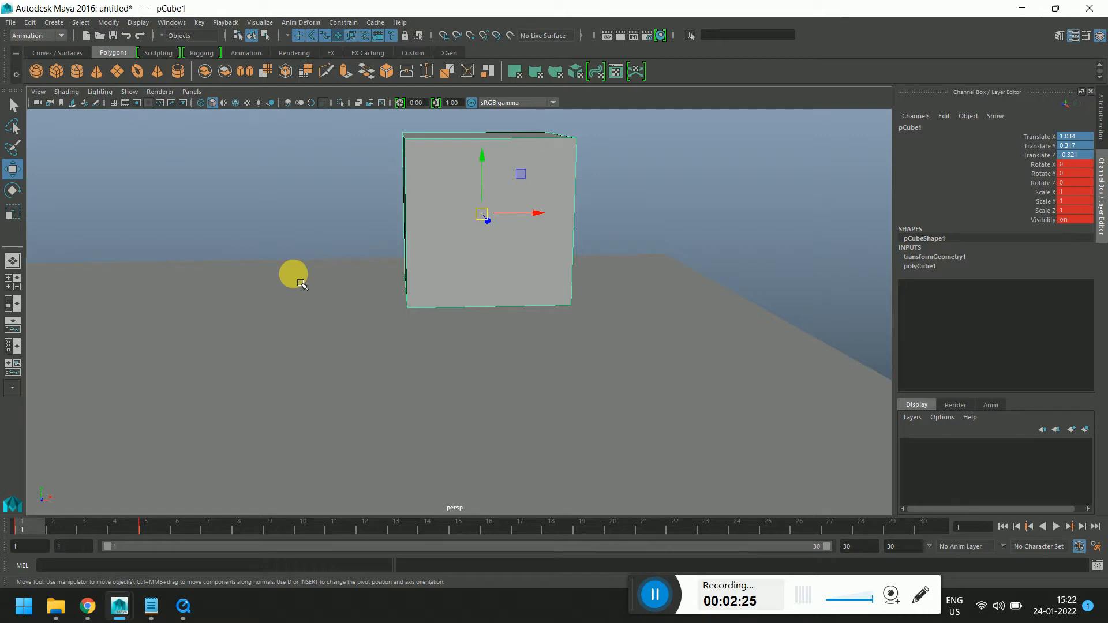
mouse_move(21, 526)
left_mouse_down()
mouse_move(183, 526)
mouse_move(8, 530)
left_mouse_up()
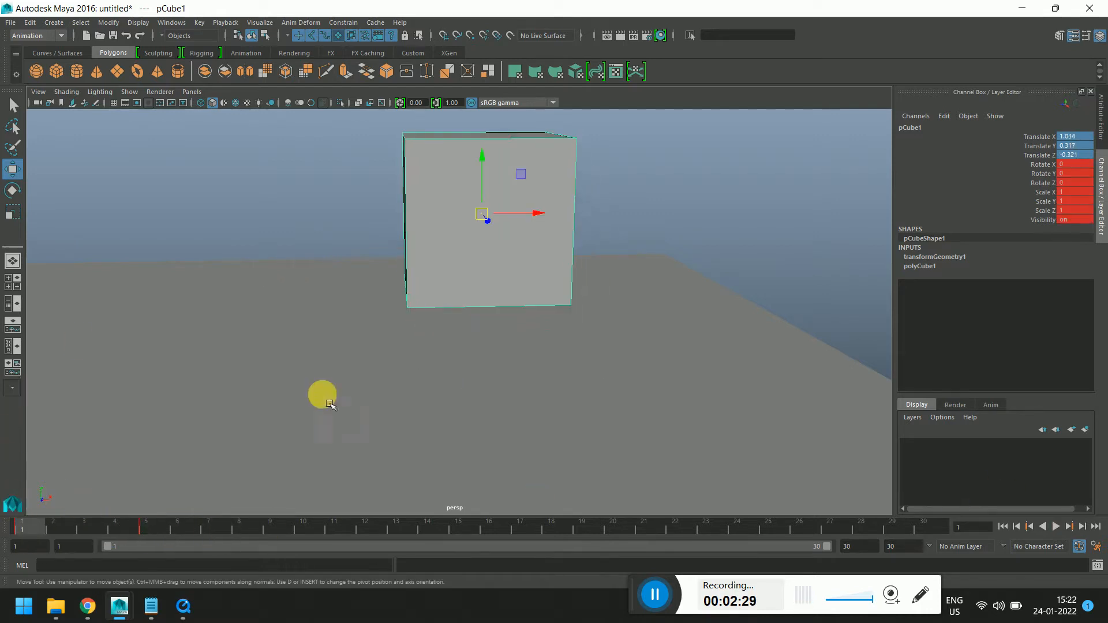
scroll(450, 350, "down", 5)
left_click_drag(1078, 165, 1075, 142)
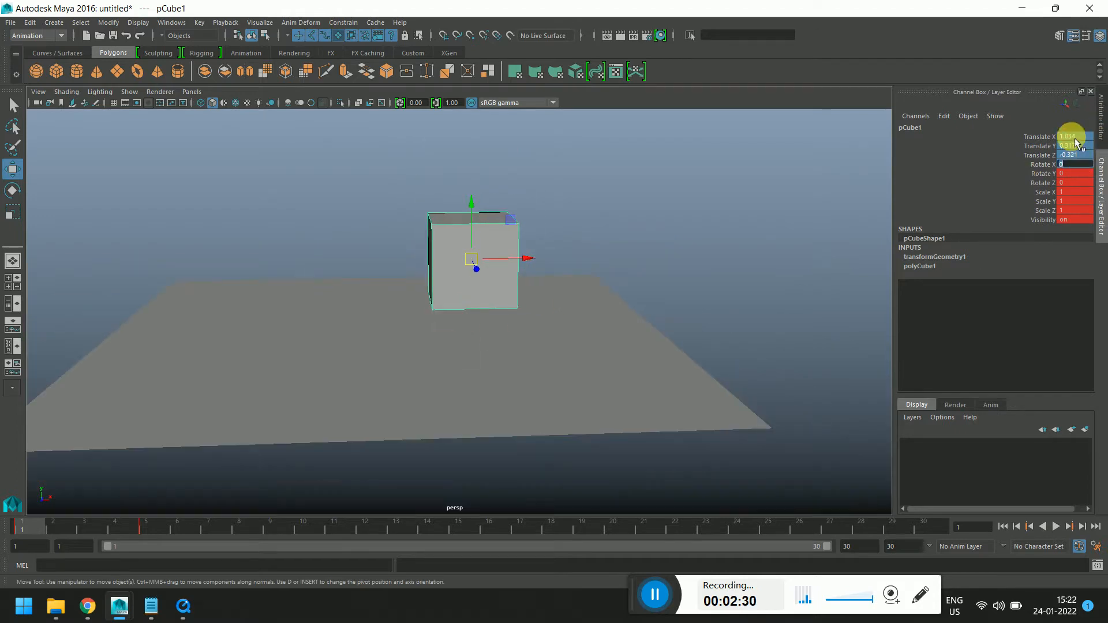
key("Return")
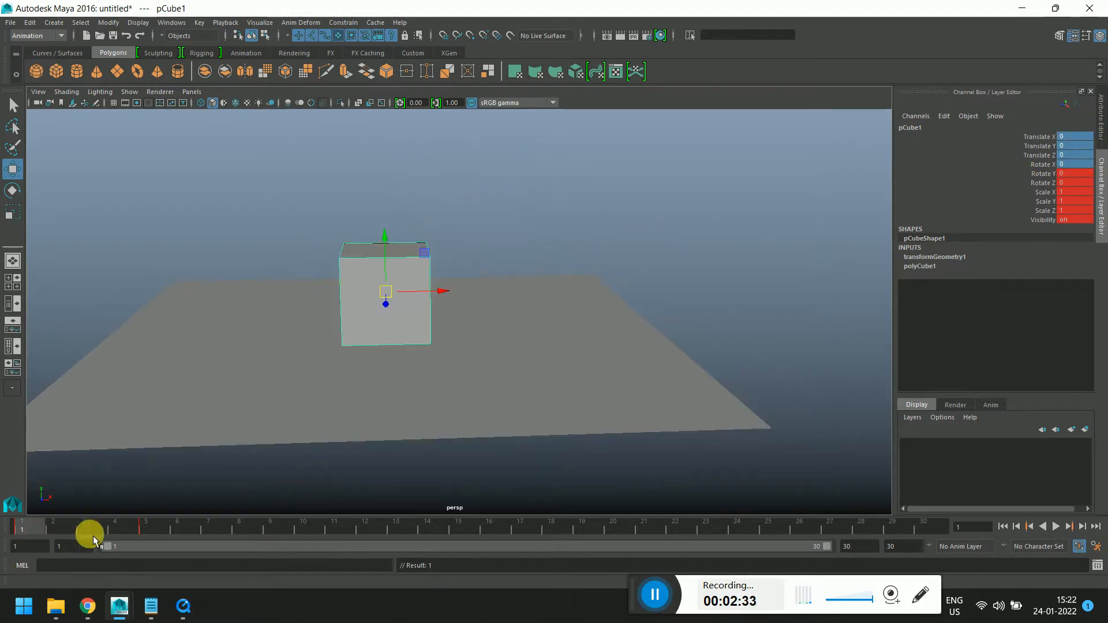
Delete the cube's keyframe at frame 5 and return to frame 1
left_click(145, 531)
right_click(145, 531)
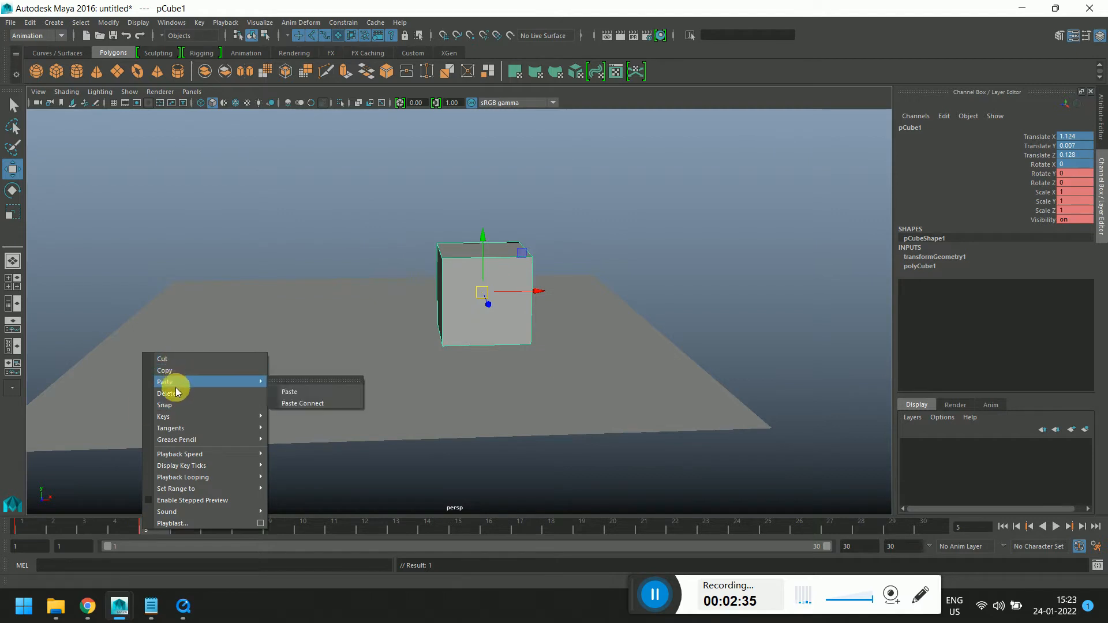
left_click(174, 392)
left_click(32, 527)
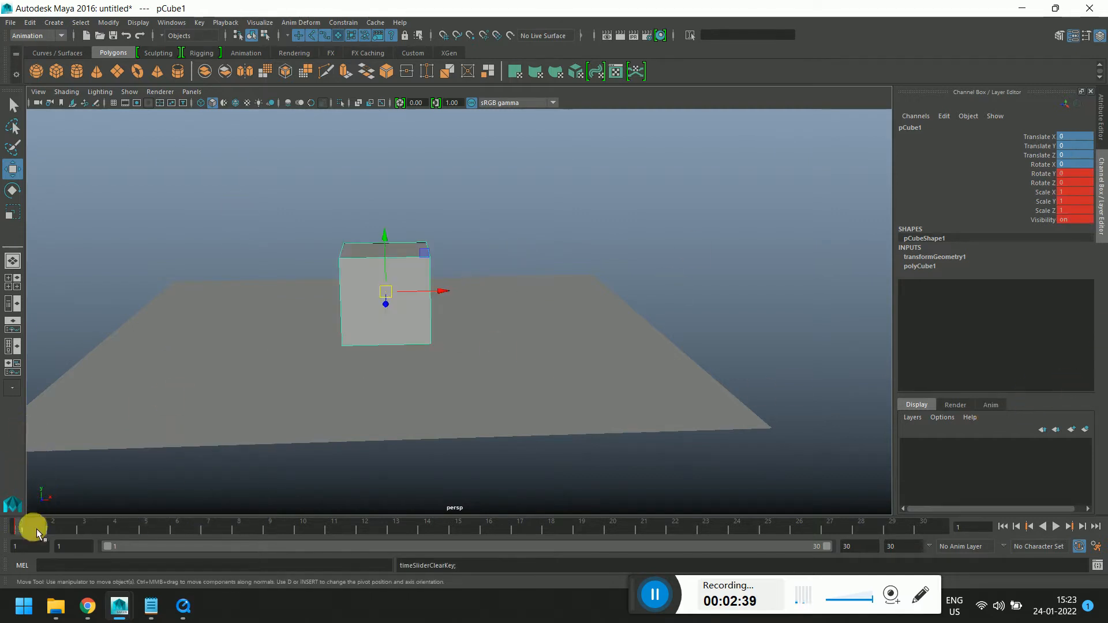
At frame 10, raise the cube about 1.6 units along Y
key("alt+v")
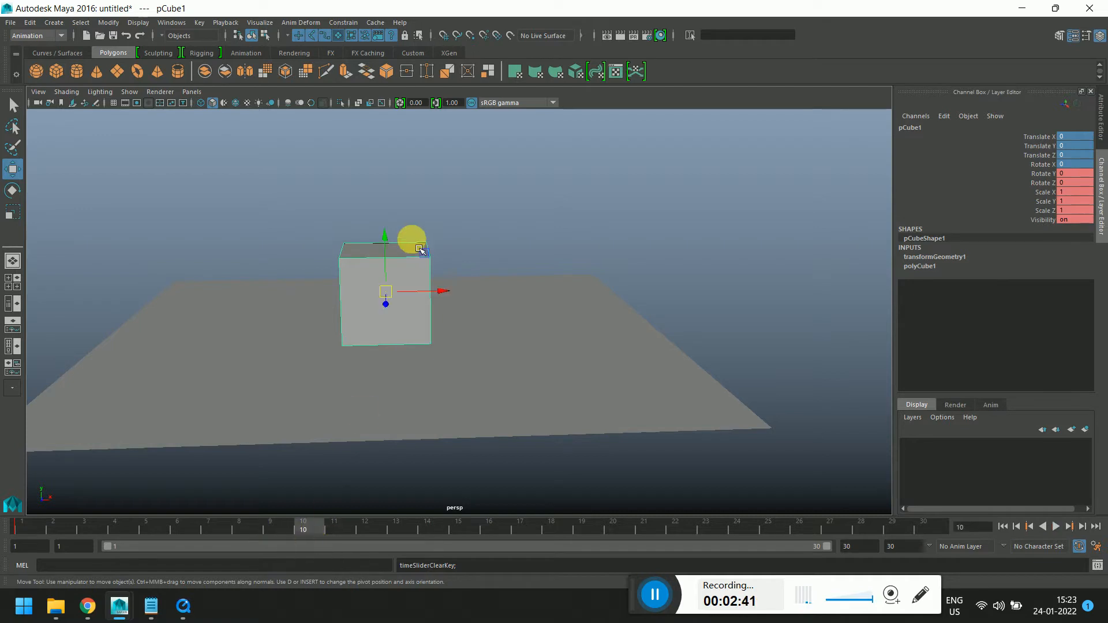
left_click_drag(381, 235, 376, 102)
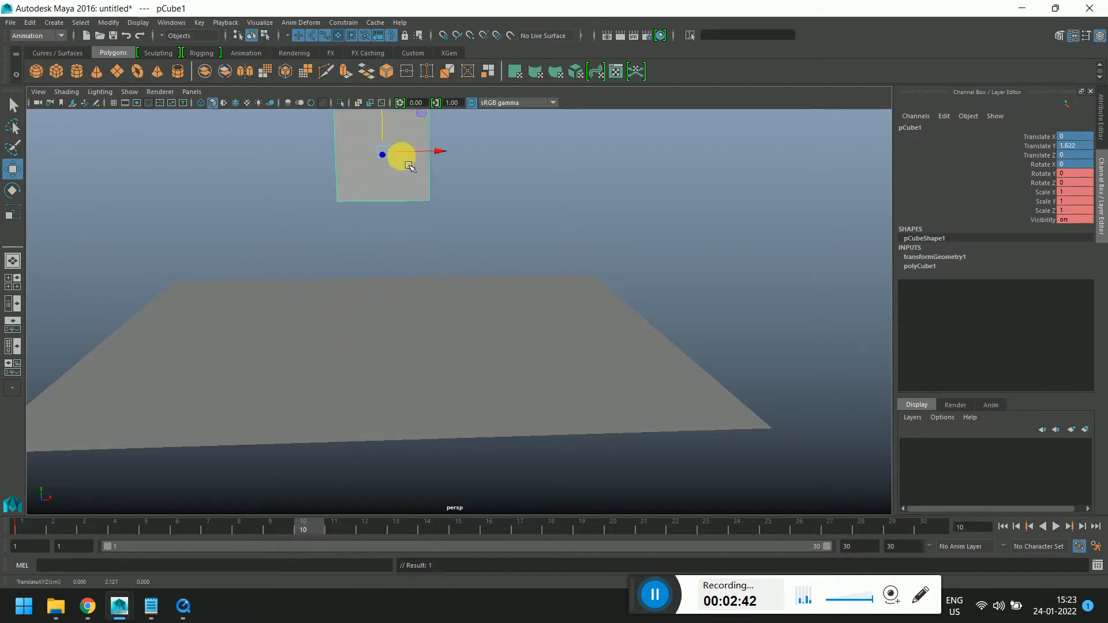
left_click_drag(403, 154, 475, 321, "alt")
Play back and scrub through the timeline to review the cube's rise
key("alt+v")
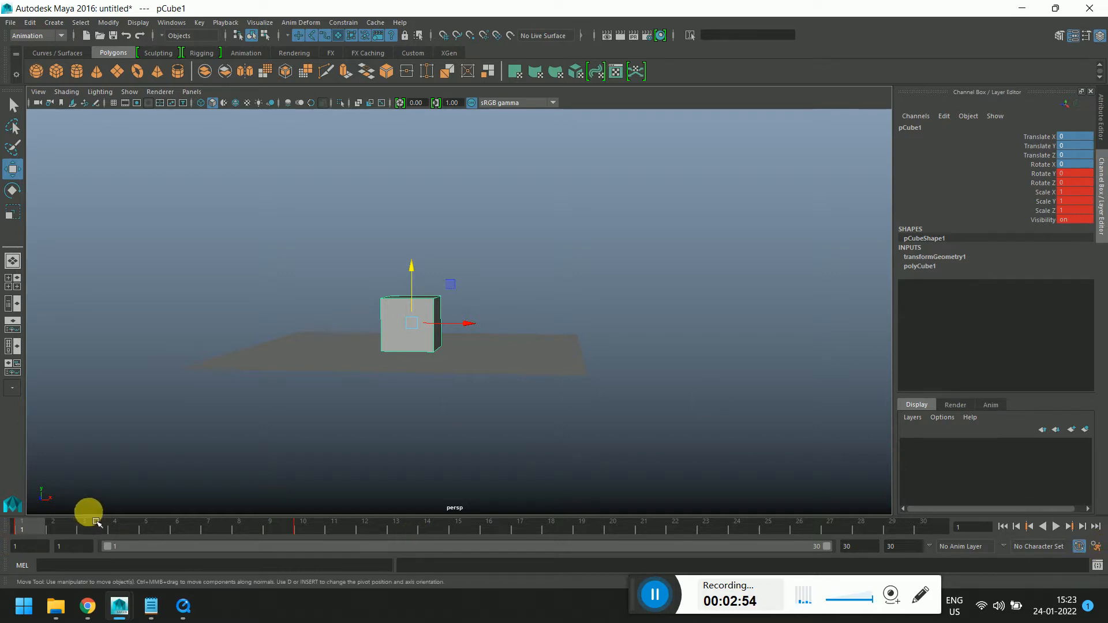
left_click_drag(96, 522, 220, 524)
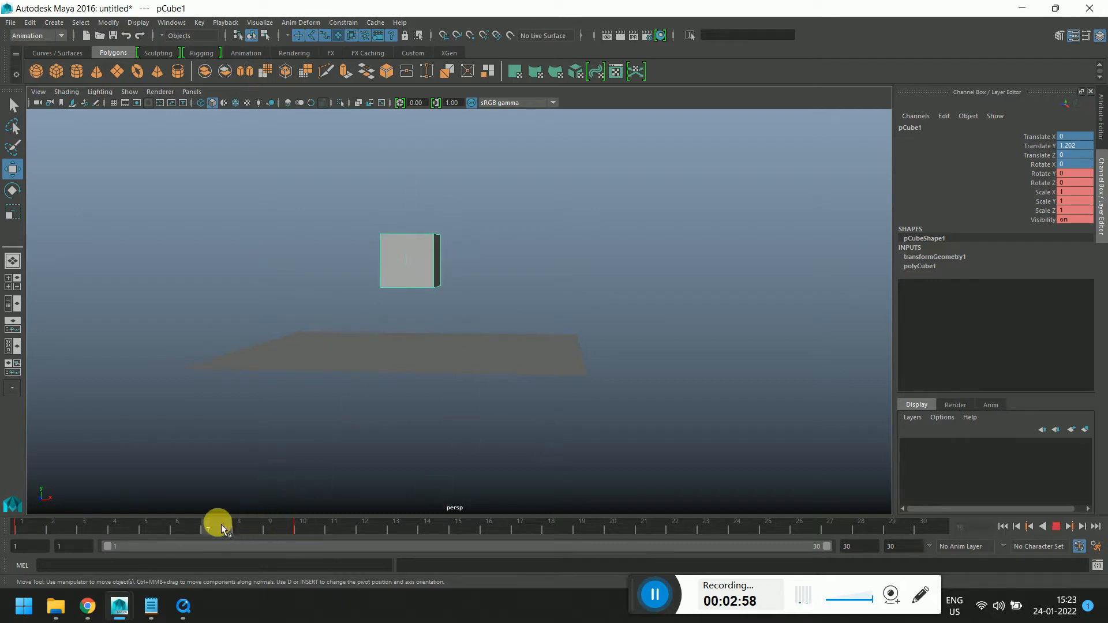
left_click(188, 525)
left_click_drag(558, 351, 563, 386, "alt")
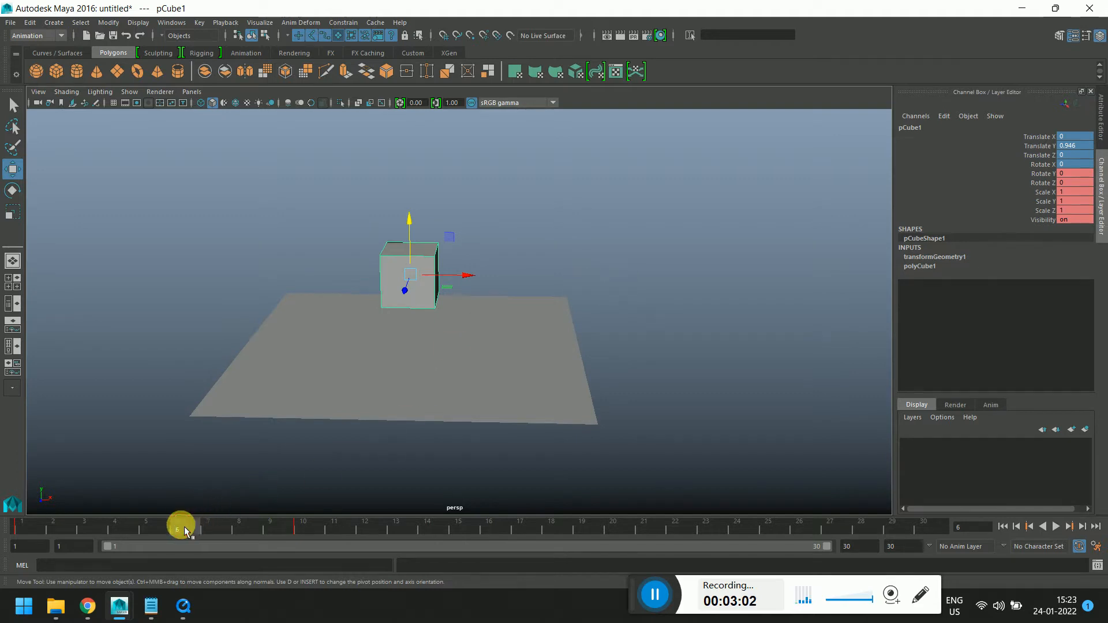
left_click_drag(184, 526, 19, 534)
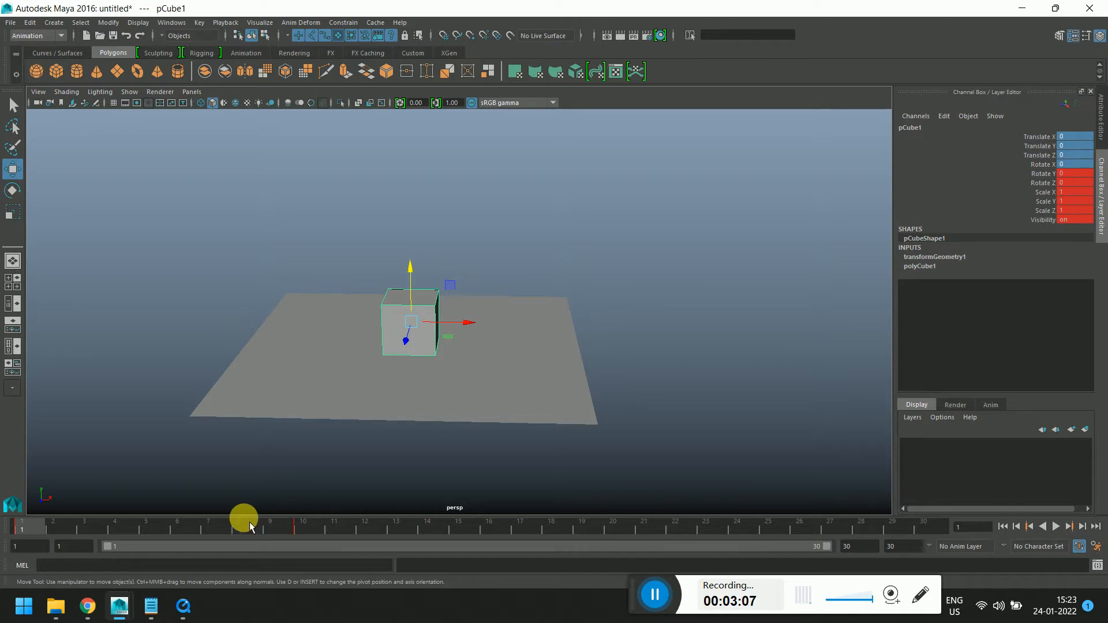
left_click(303, 526)
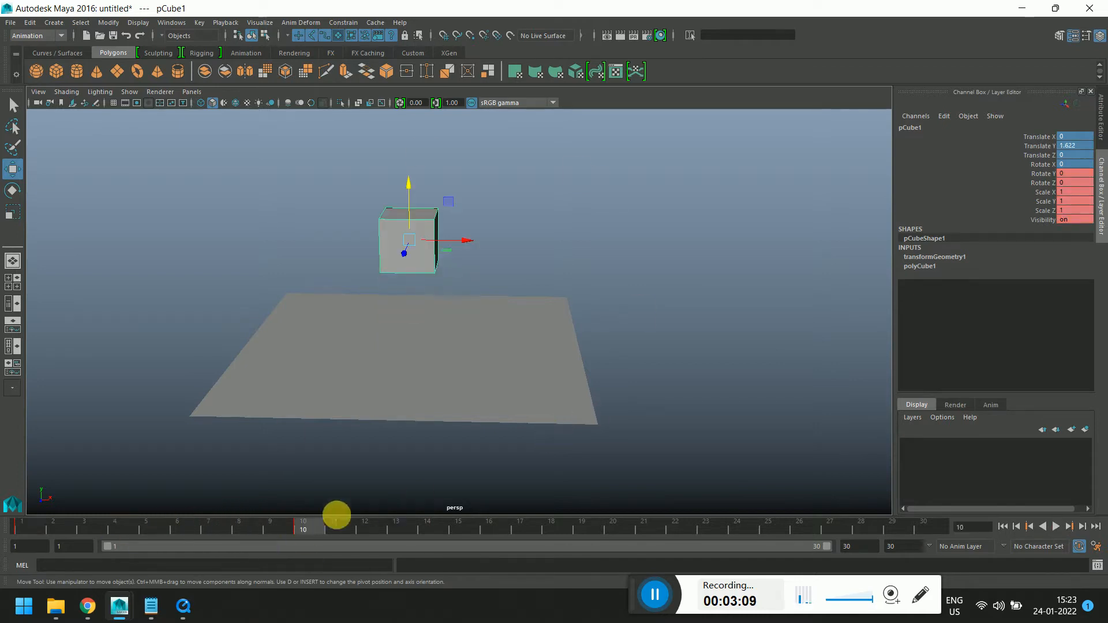
left_click(396, 526)
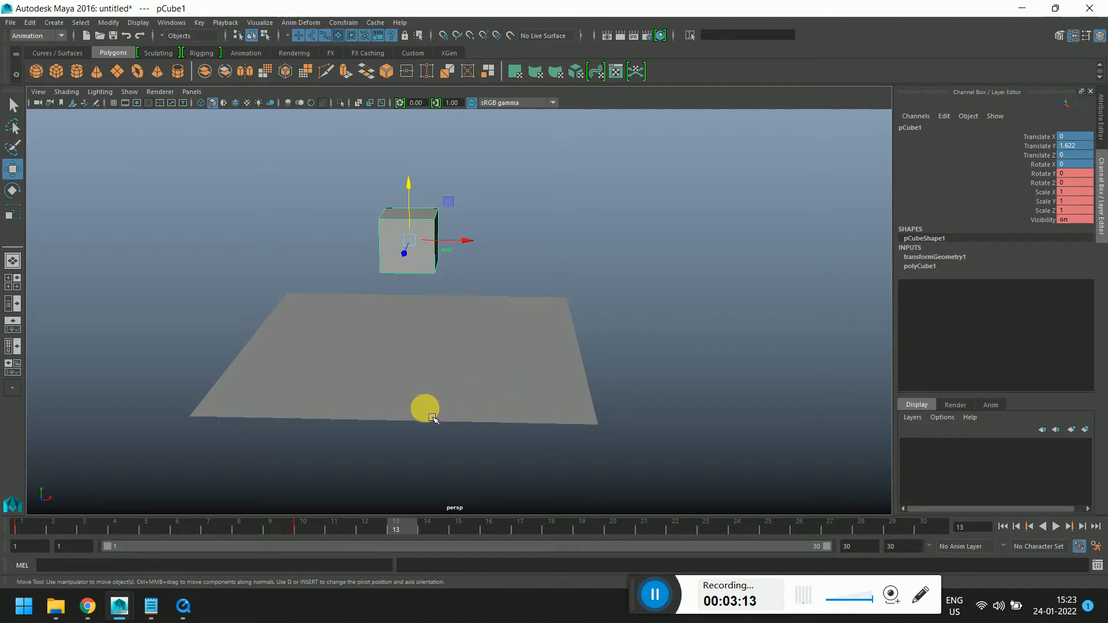
left_click(312, 527)
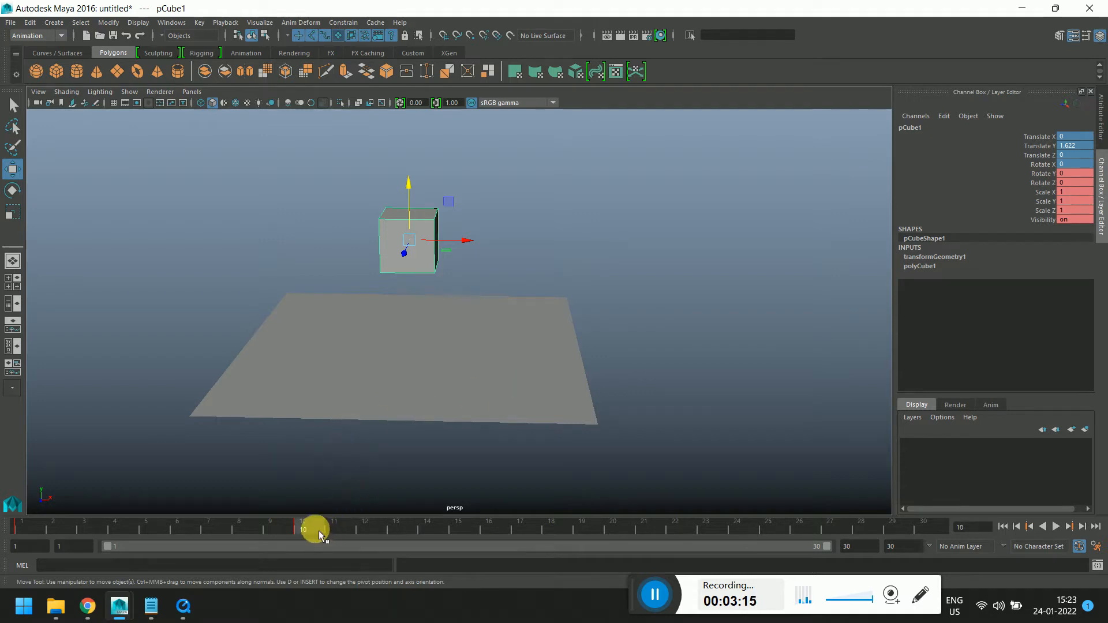
left_click_drag(275, 528, 303, 550)
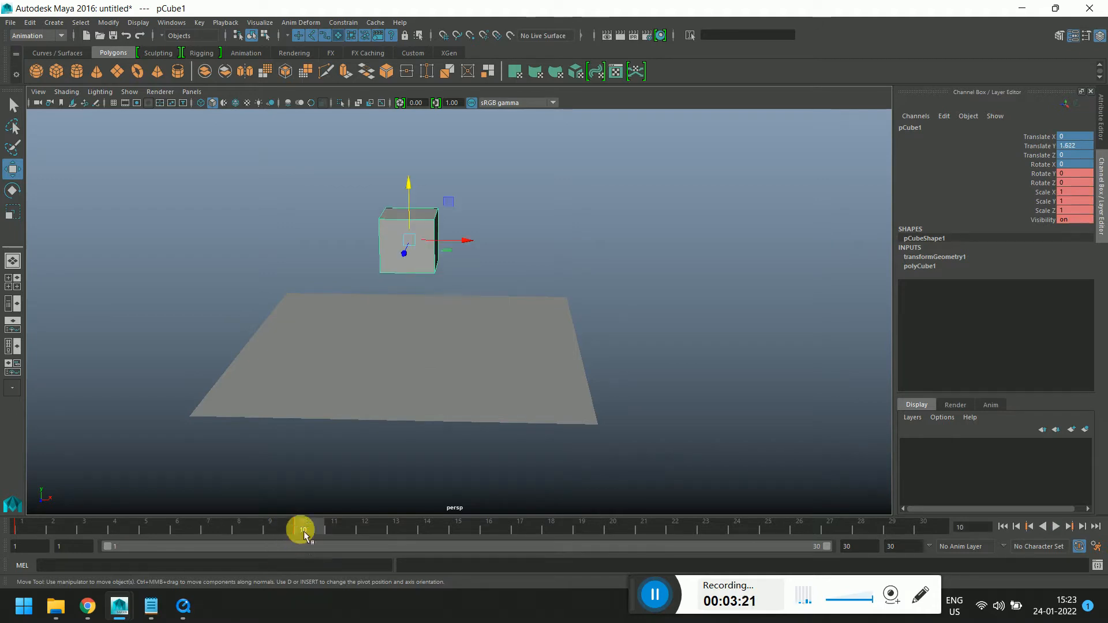
Toggle Auto Keyframe, then create a playblast of the animation and close the playblast viewer
left_click(1079, 548)
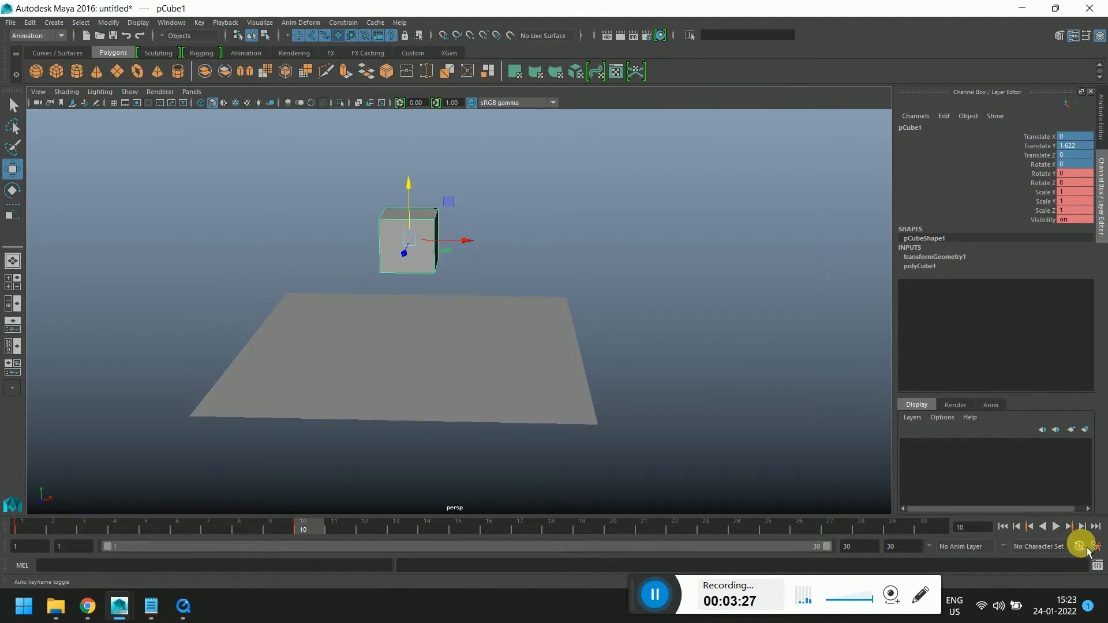
left_click_drag(185, 527, 13, 526)
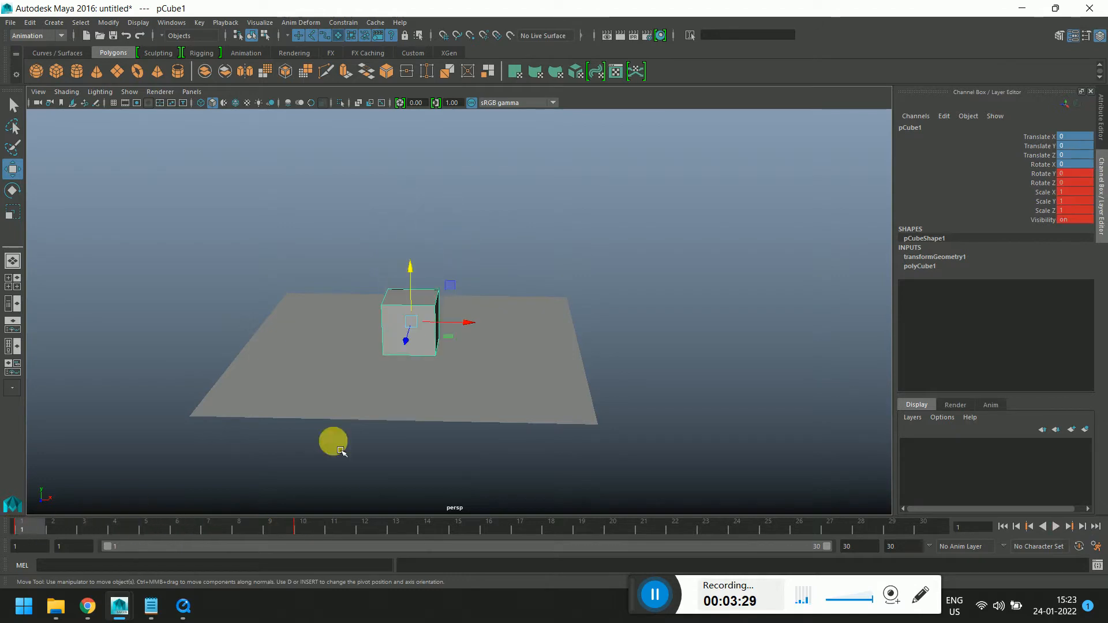
left_click_drag(340, 450, 470, 390, "alt")
middle_click_drag(485, 384, 453, 402, "alt")
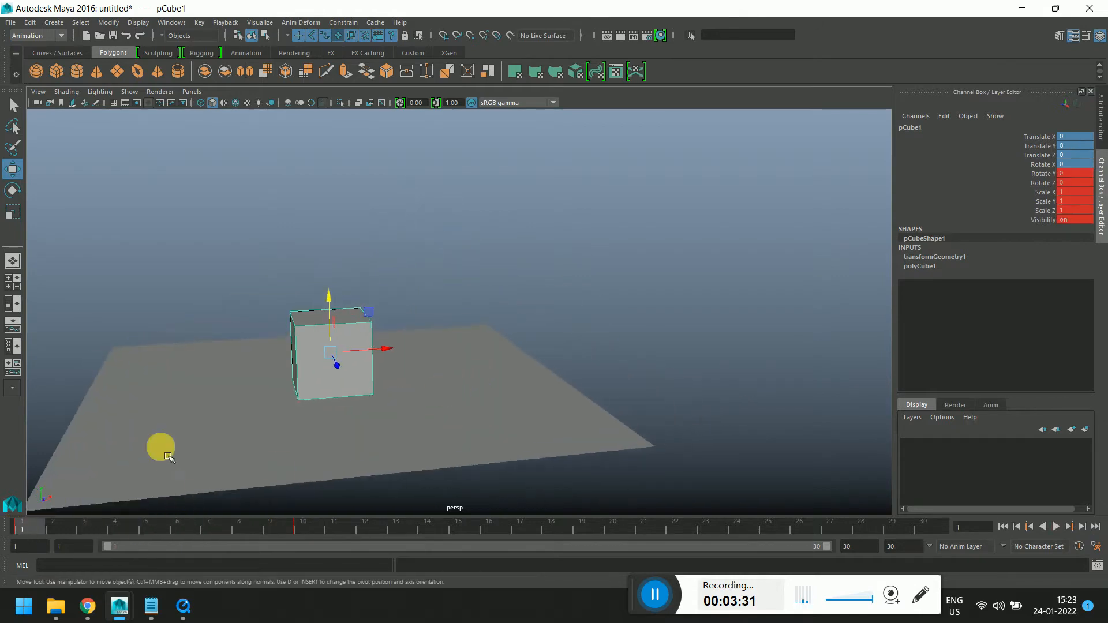
middle_click_drag(543, 335, 537, 343, "alt")
left_click_drag(537, 343, 497, 340, "alt")
middle_click_drag(497, 340, 548, 305, "alt")
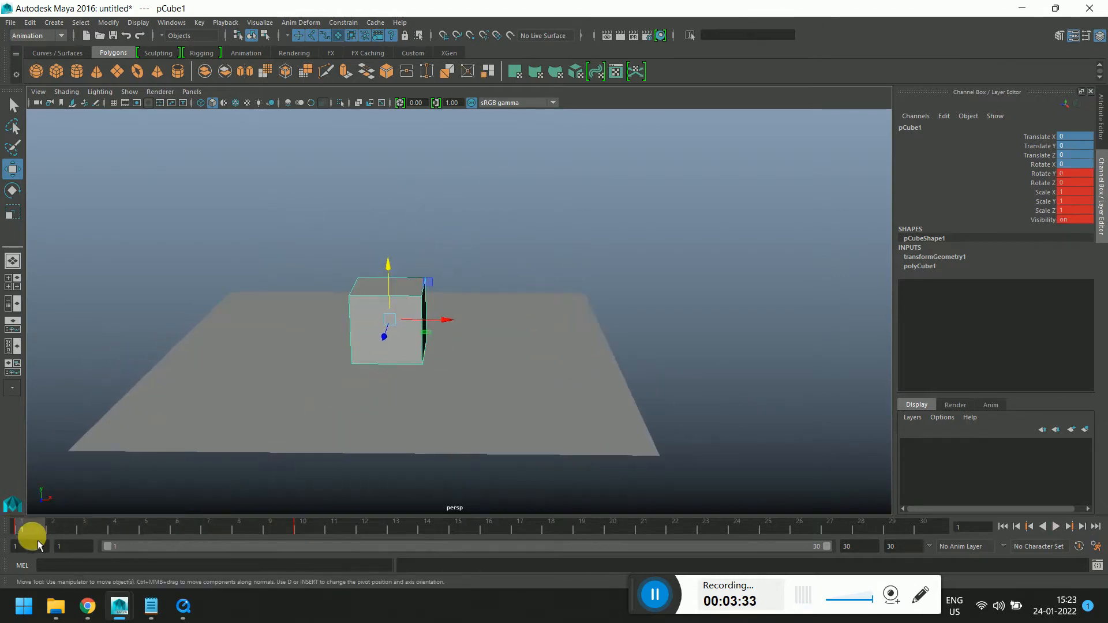
left_click_drag(31, 530, 314, 526)
right_click(312, 524)
left_click(324, 518)
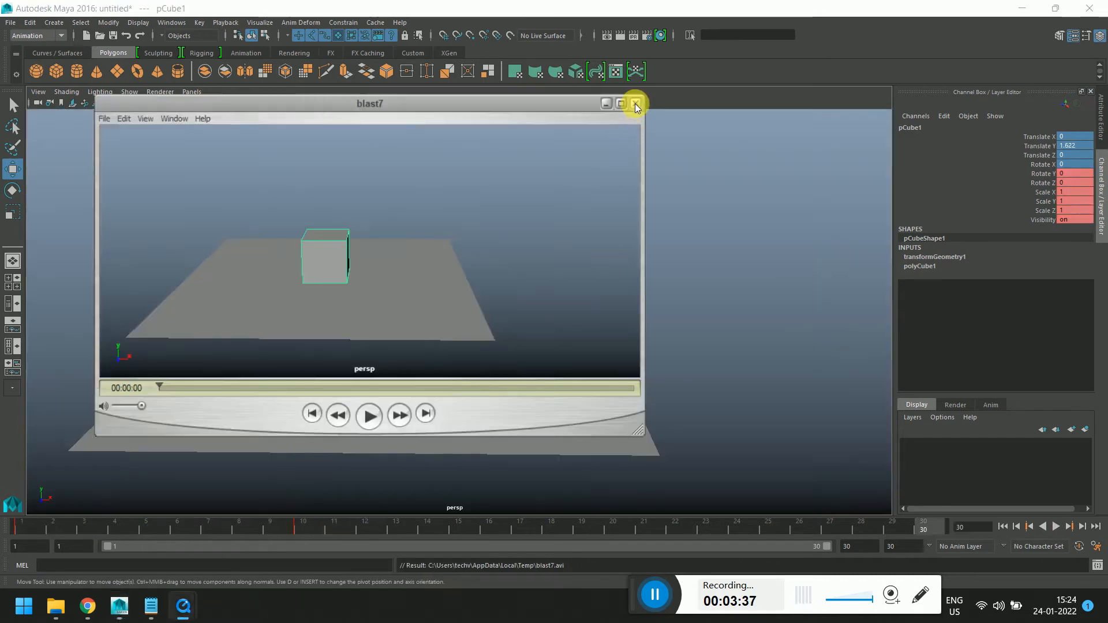
left_click(635, 103)
Delete the cube's keyframe at frame 10
key("alt+v")
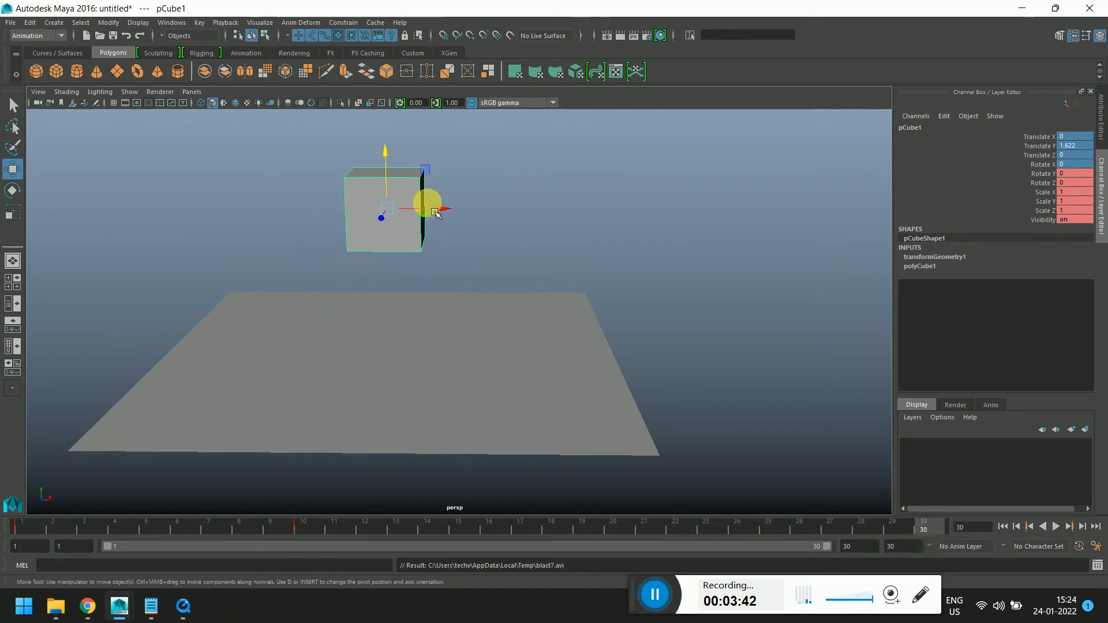
left_click(297, 525)
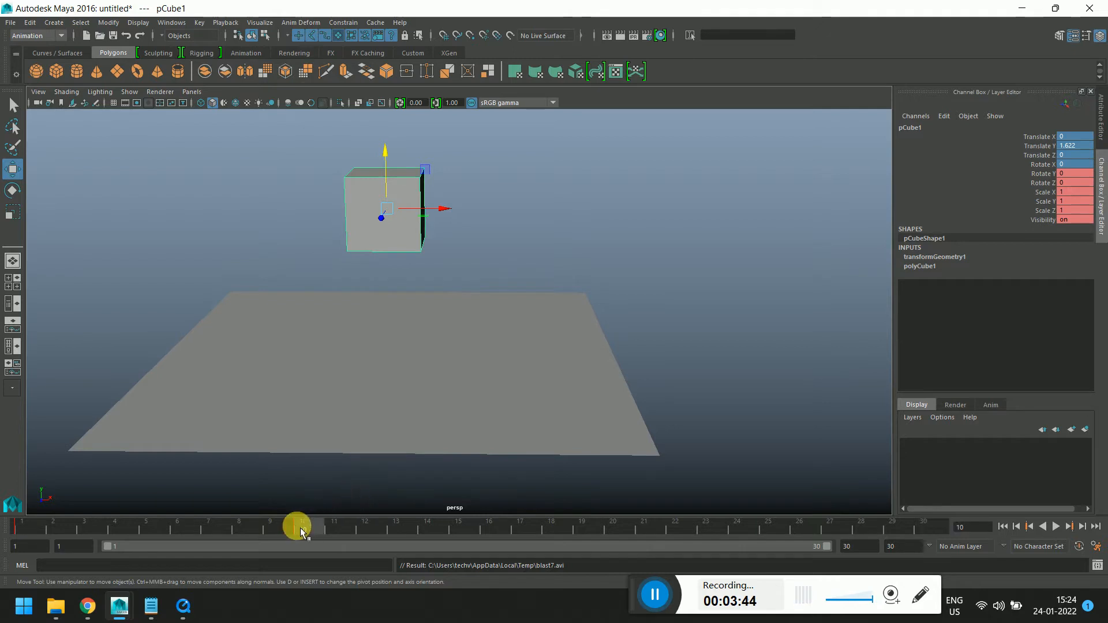
right_click(297, 525)
mouse_move(321, 413)
left_click(321, 390)
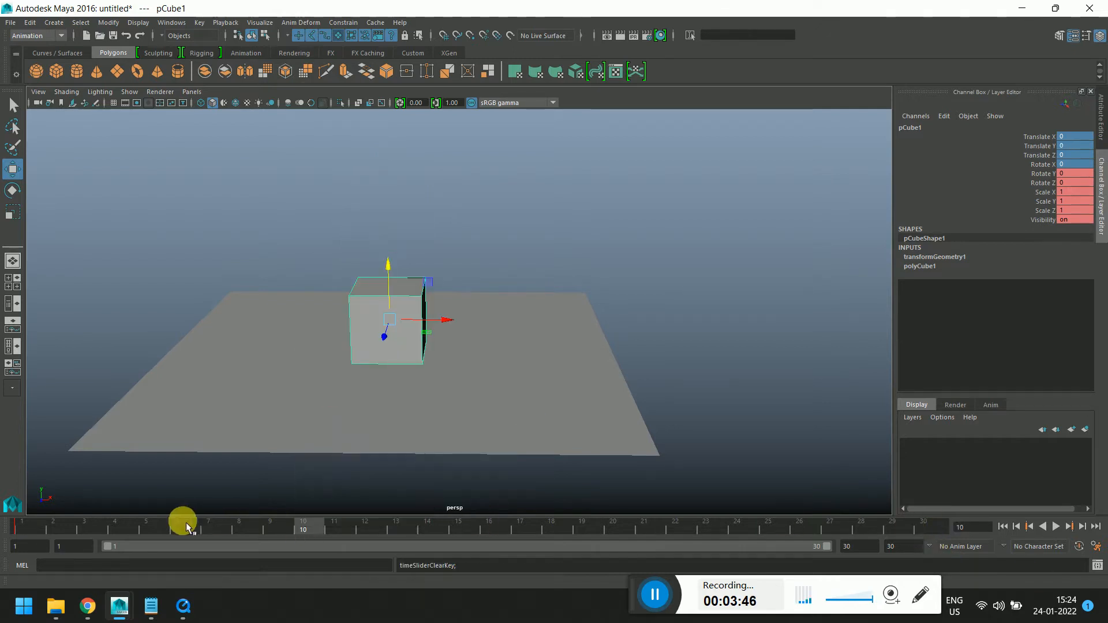
Play the animation from frame 1, then set a keyframe on the cube at frame 30
key("alt+v")
left_click_drag(61, 533, 27, 529)
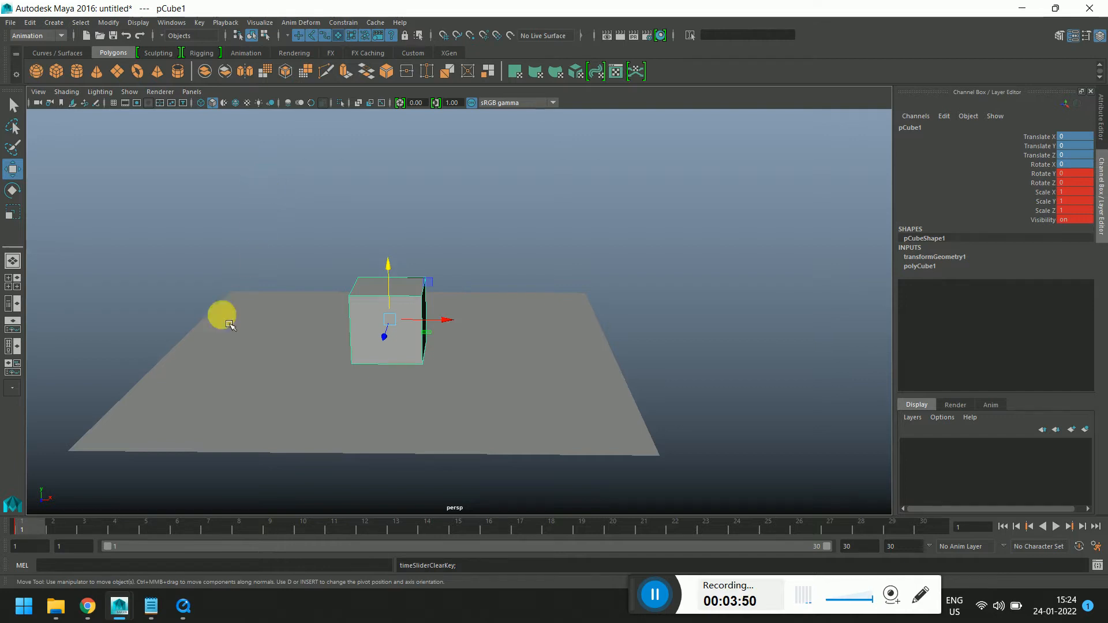
key("alt+v")
key("alt+v")
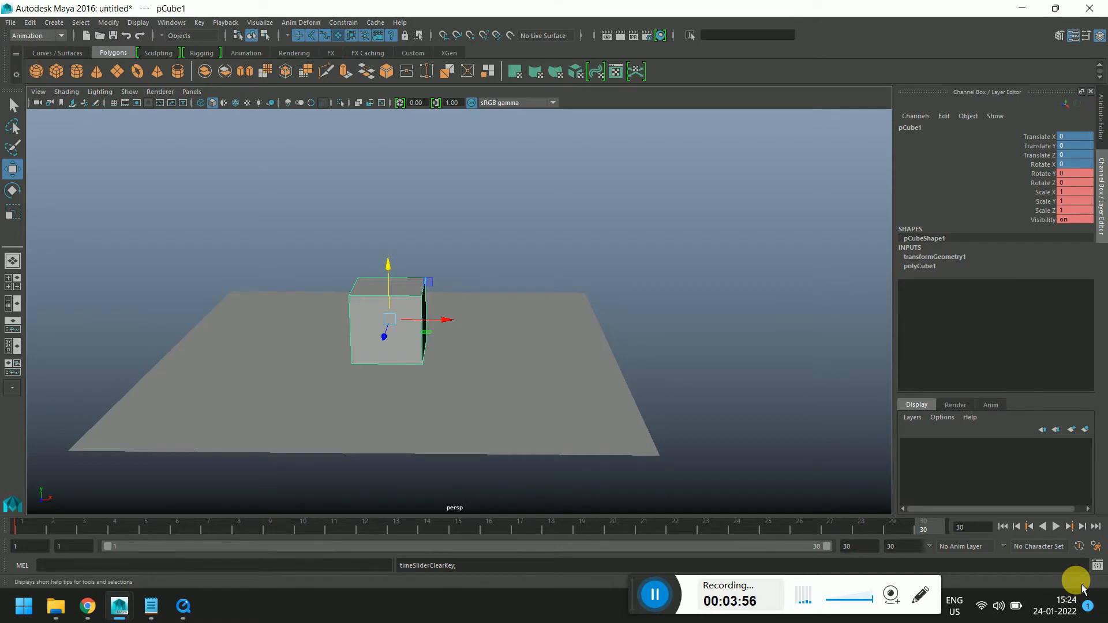
left_click(23, 527)
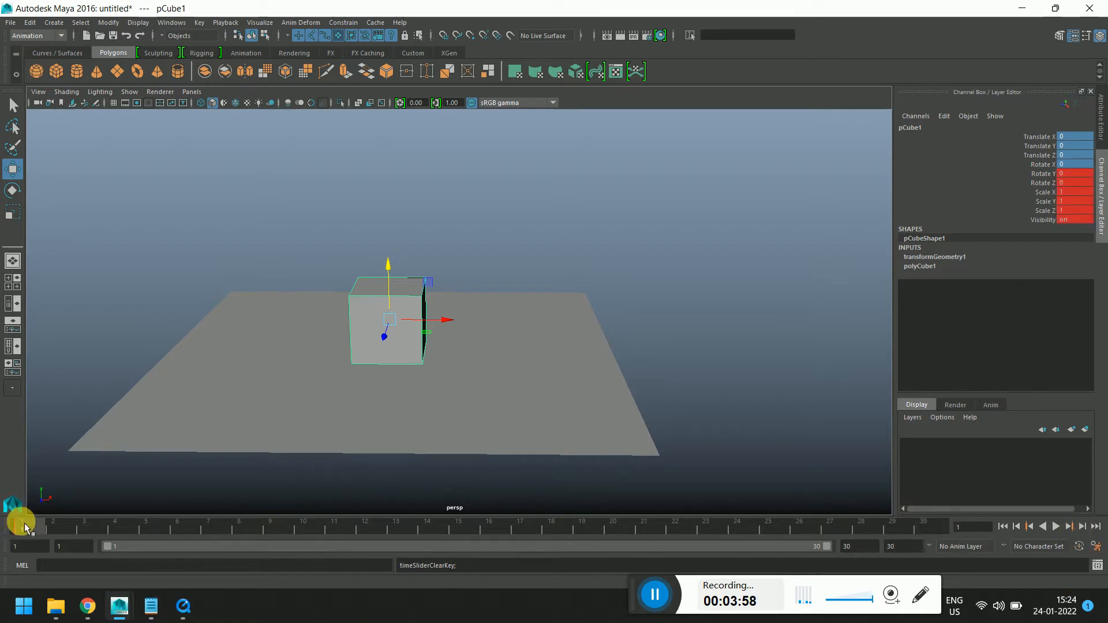
left_click(923, 528)
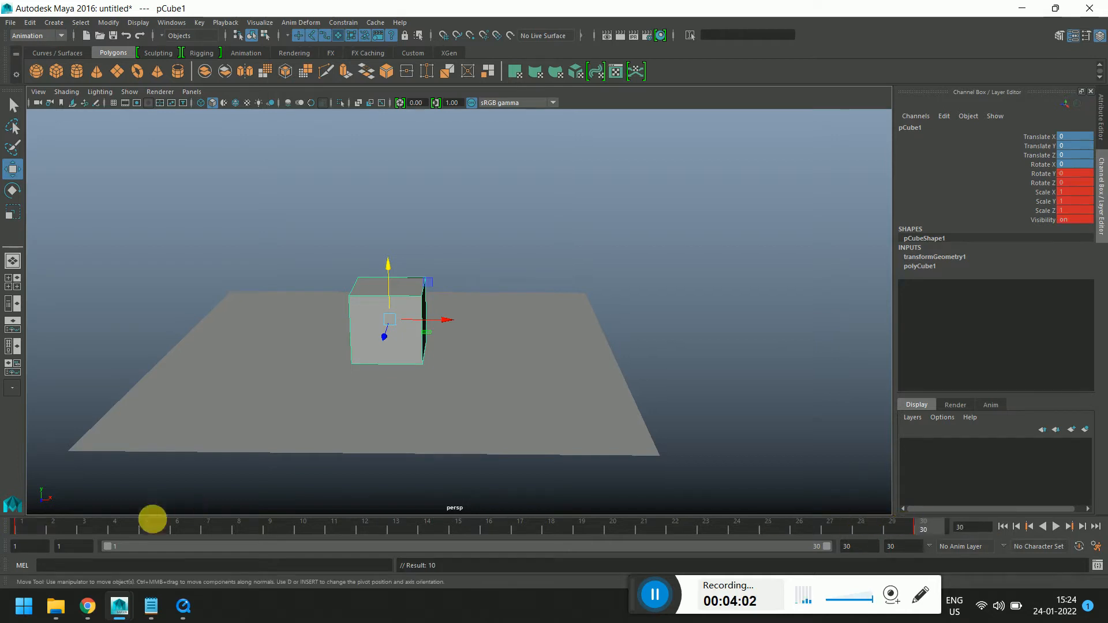
Play back and scrub the animation to review the cube's motion
key("alt+v")
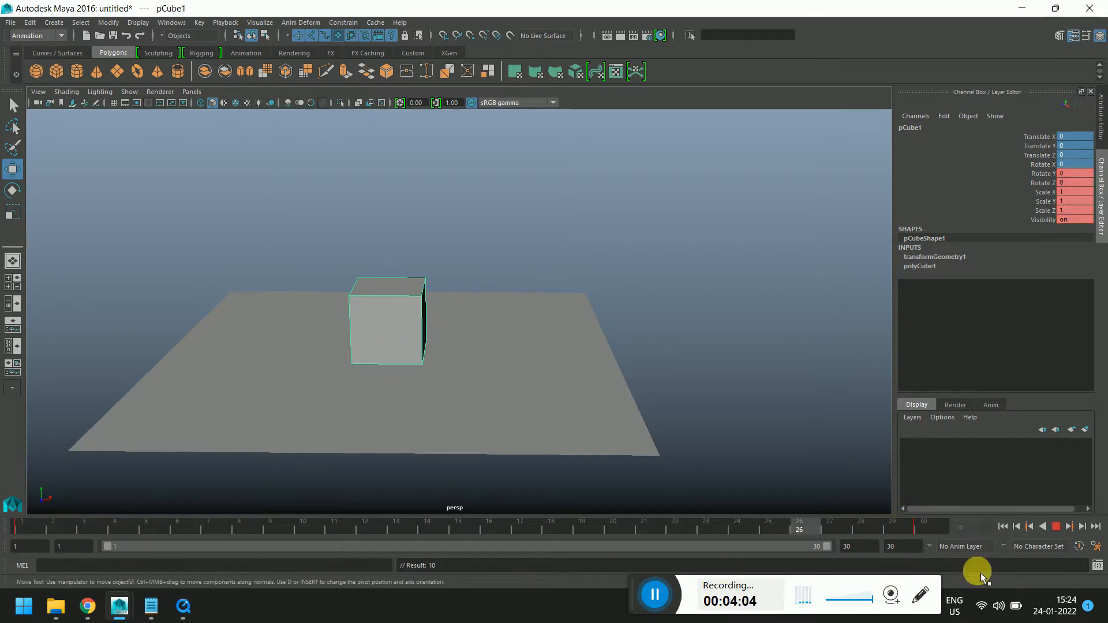
key("alt+v")
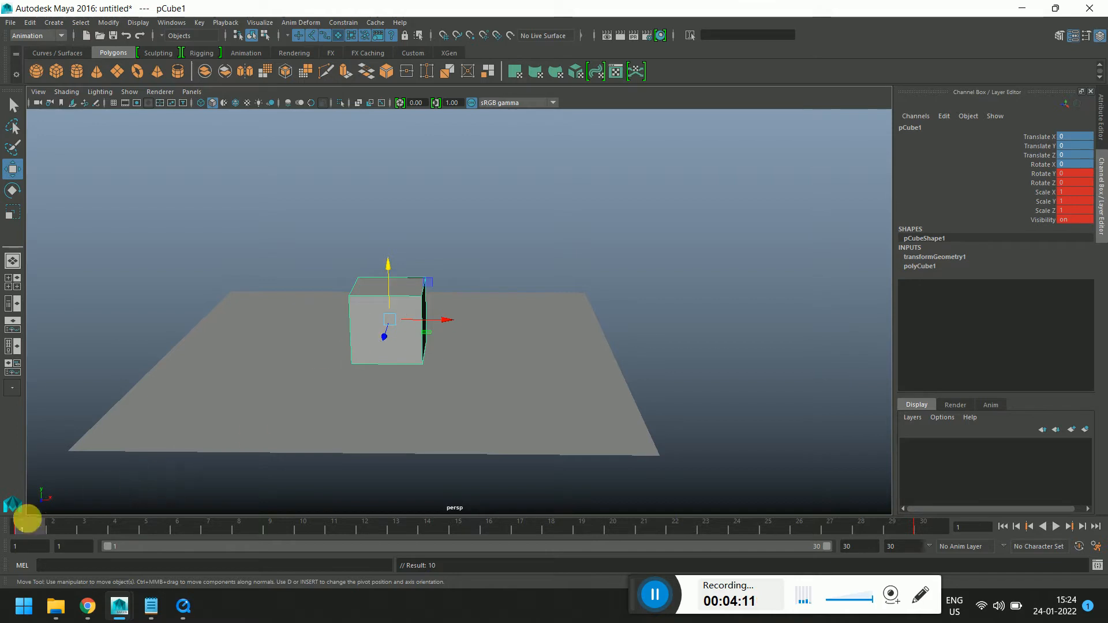
key("alt+v")
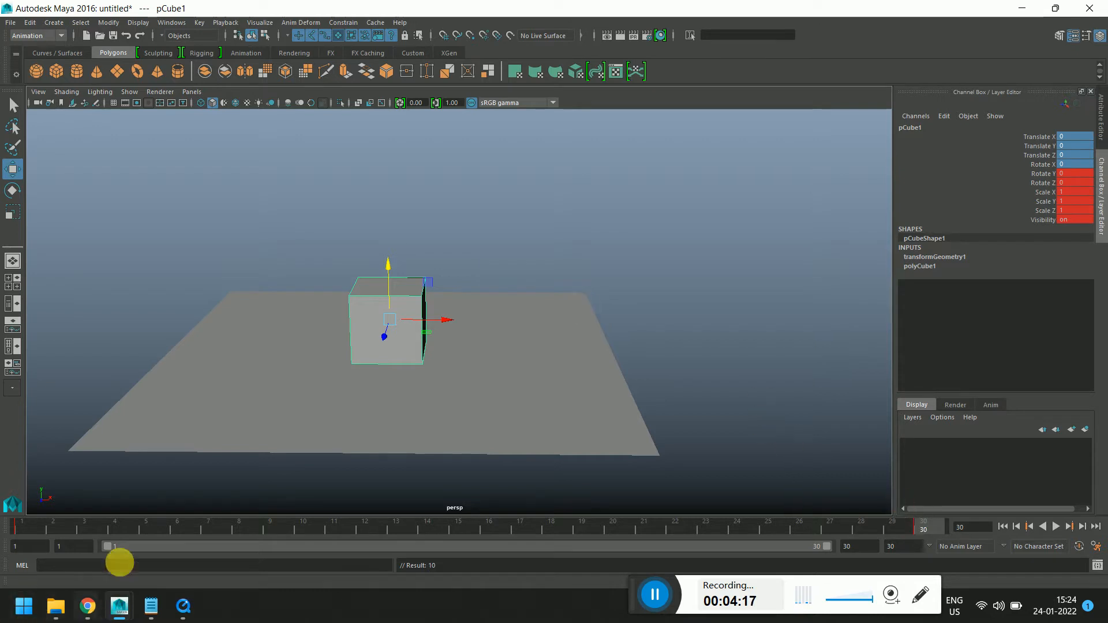
left_click_drag(115, 525, 208, 525)
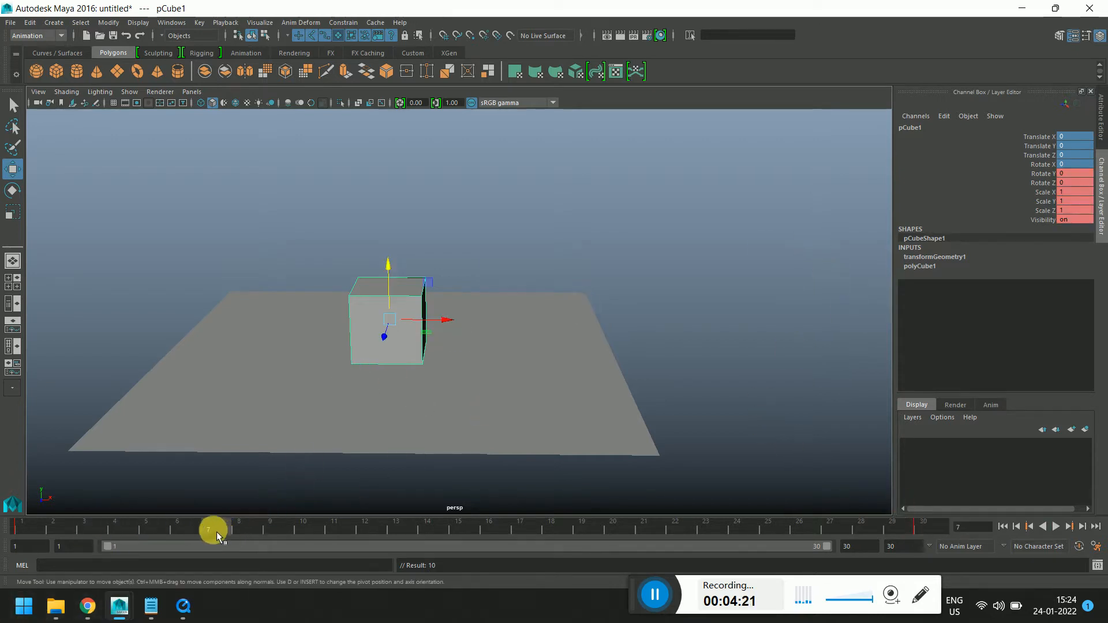
key("alt+v")
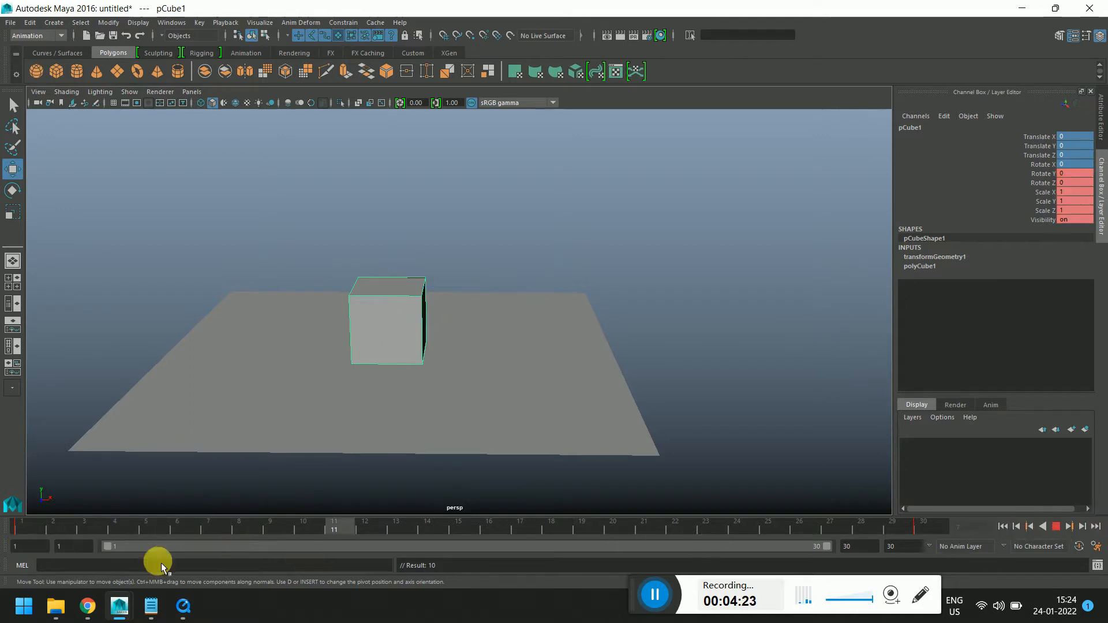
key("Escape")
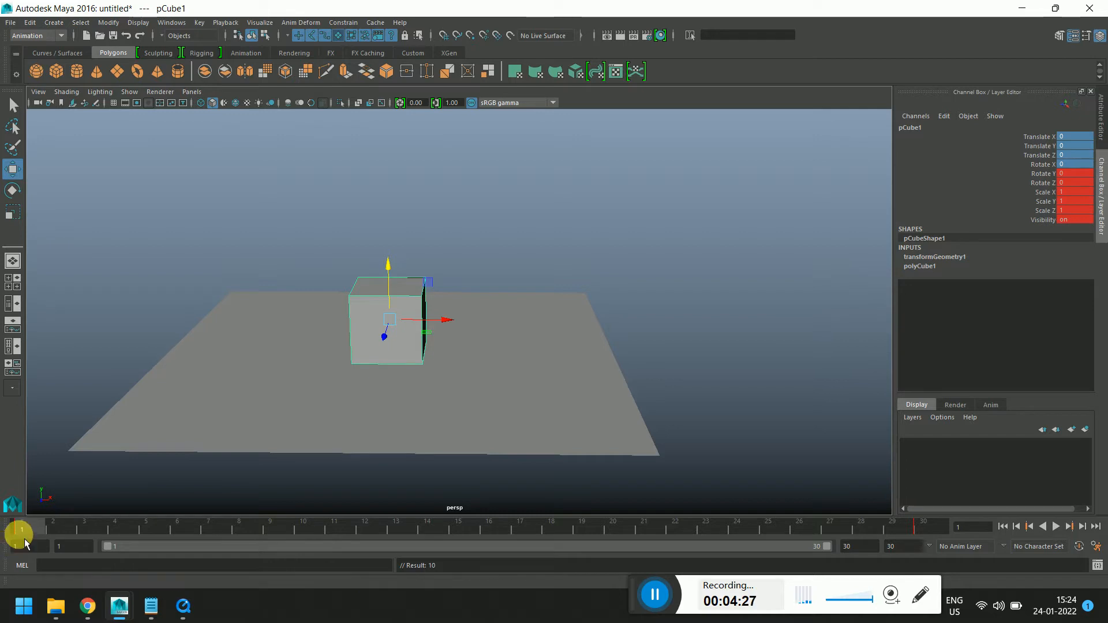
key("alt+v")
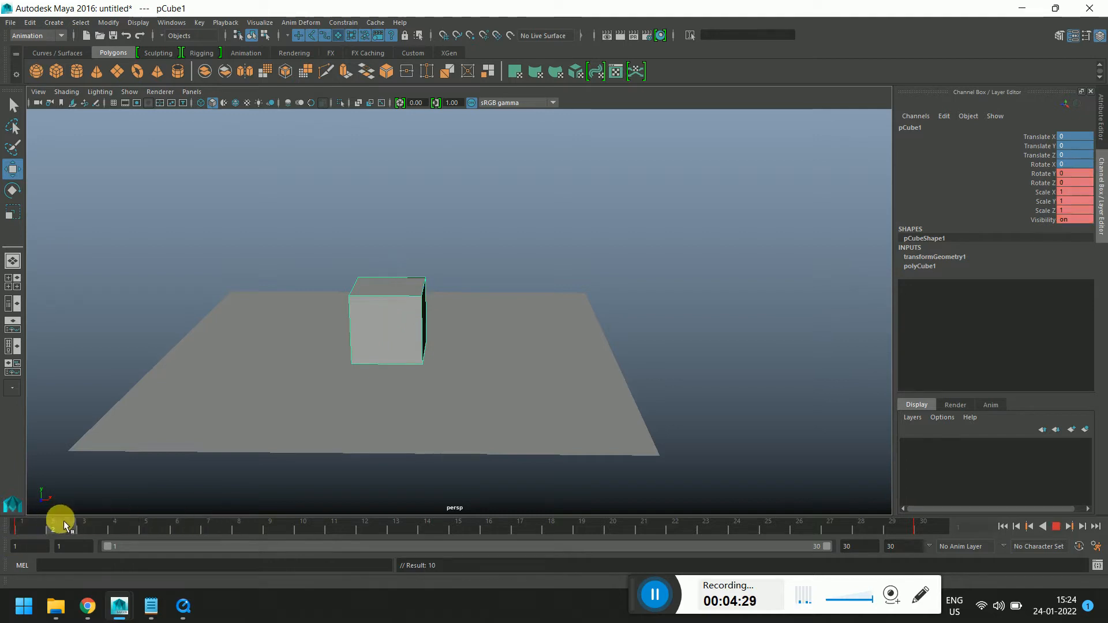
At frame 8, raise the cube about 2.4 units along Y and set a keyframe
left_click_drag(29, 528, 539, 548)
left_click_drag(237, 532, 467, 531)
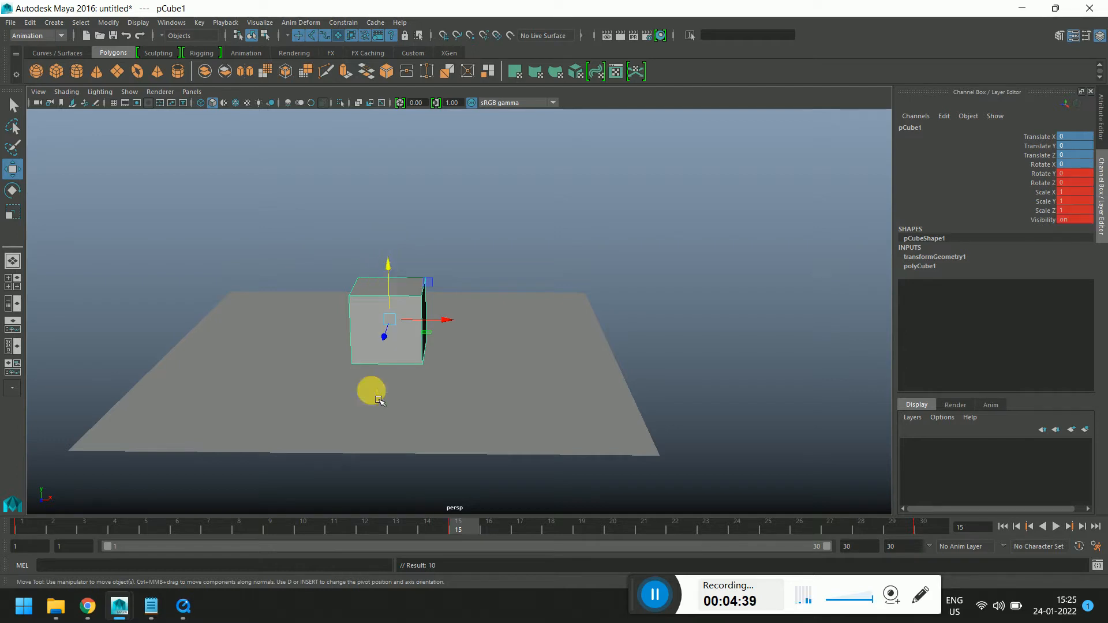
left_click(247, 526)
left_click_drag(389, 281, 389, 87)
scroll(496, 323, "down", 5)
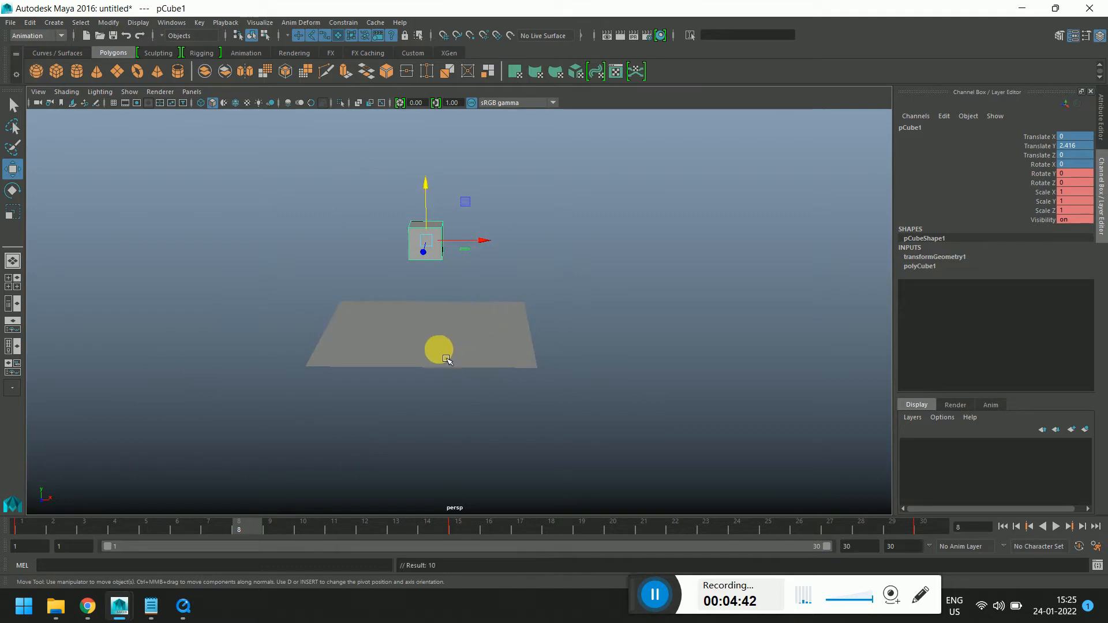
key("s")
Play back the animation and scrub to frame 15
key("alt+v")
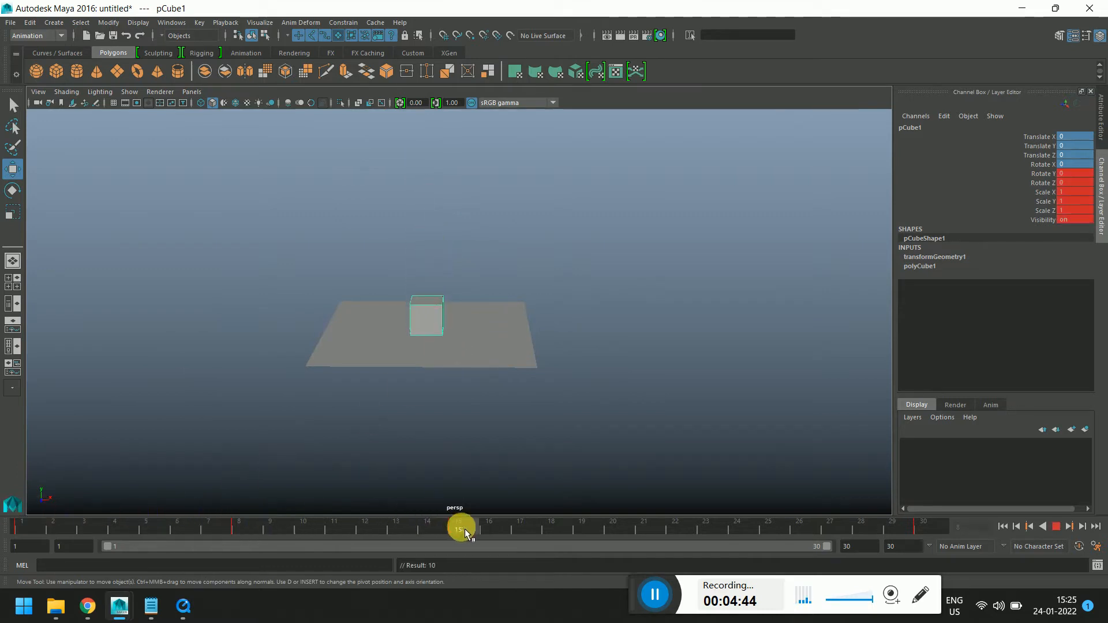
left_click_drag(503, 546, 466, 548)
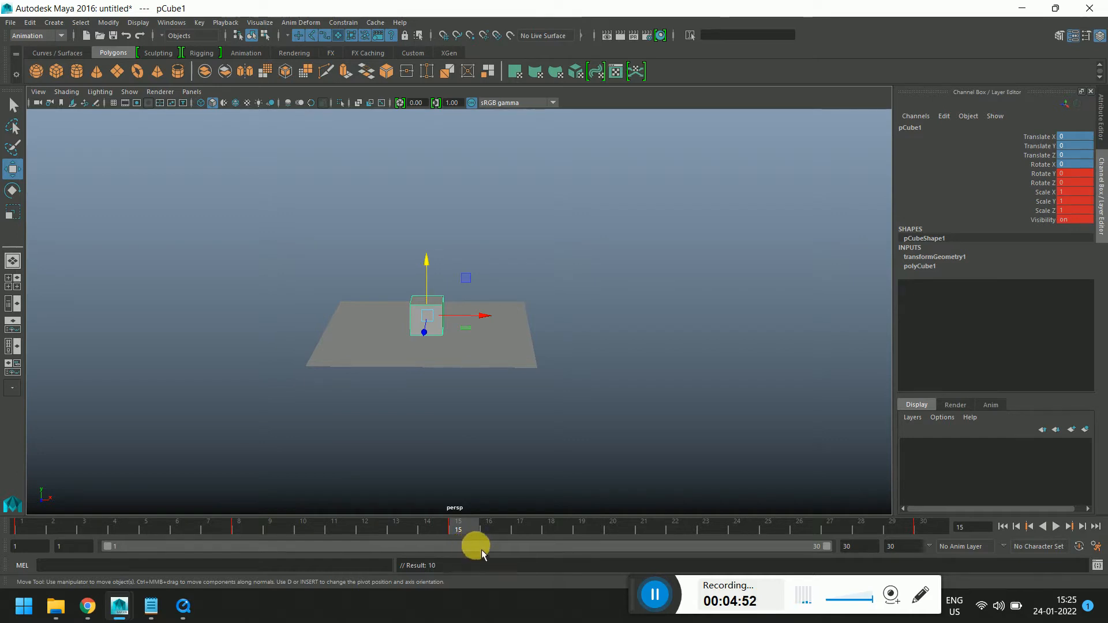
Try raising the cube about 2.5 units at frame 22 between playbacks of the animation
key("alt+v")
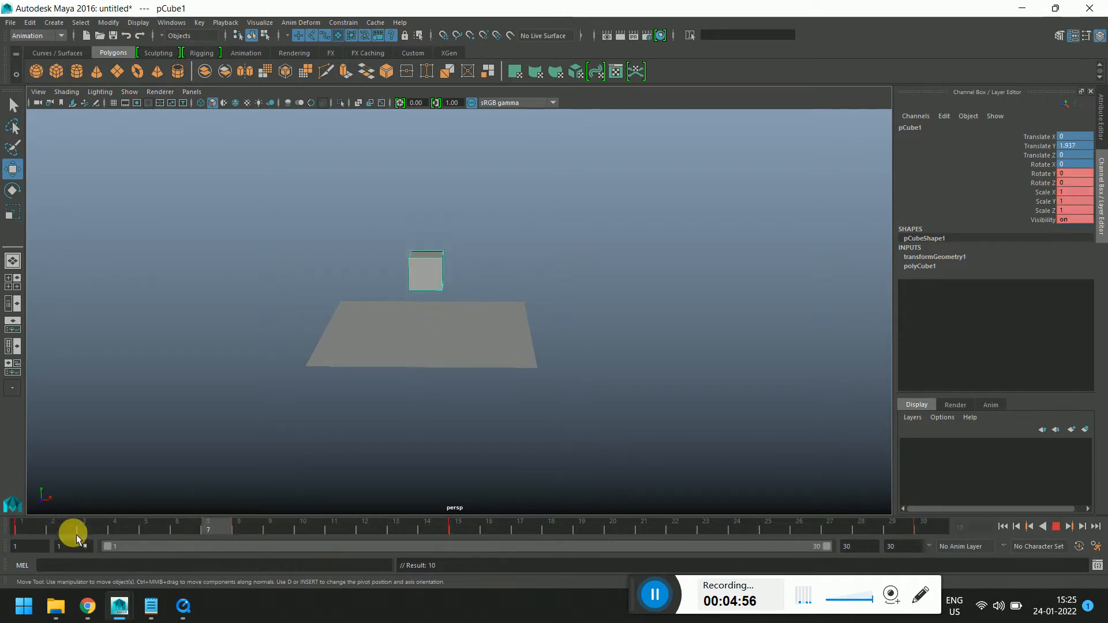
key("alt+v")
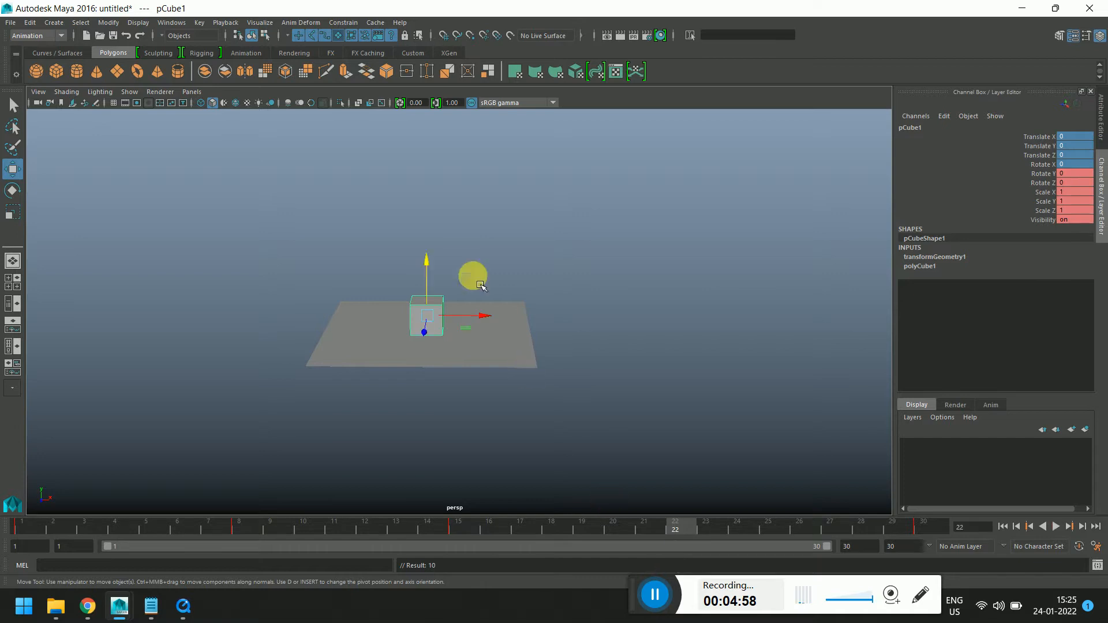
left_click_drag(427, 262, 433, 184)
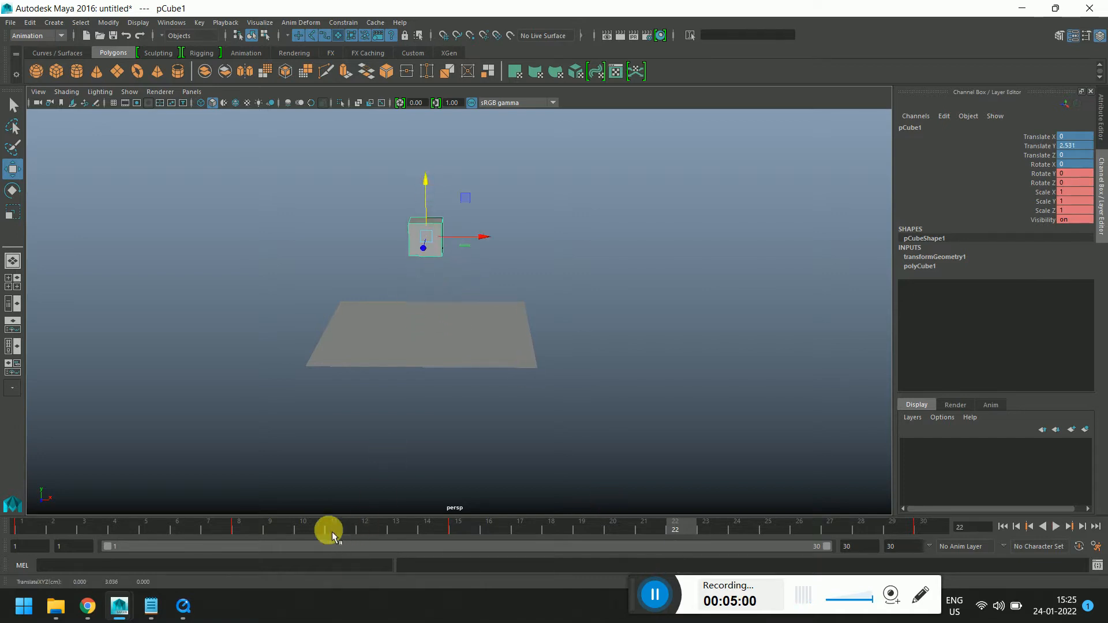
key("alt+v")
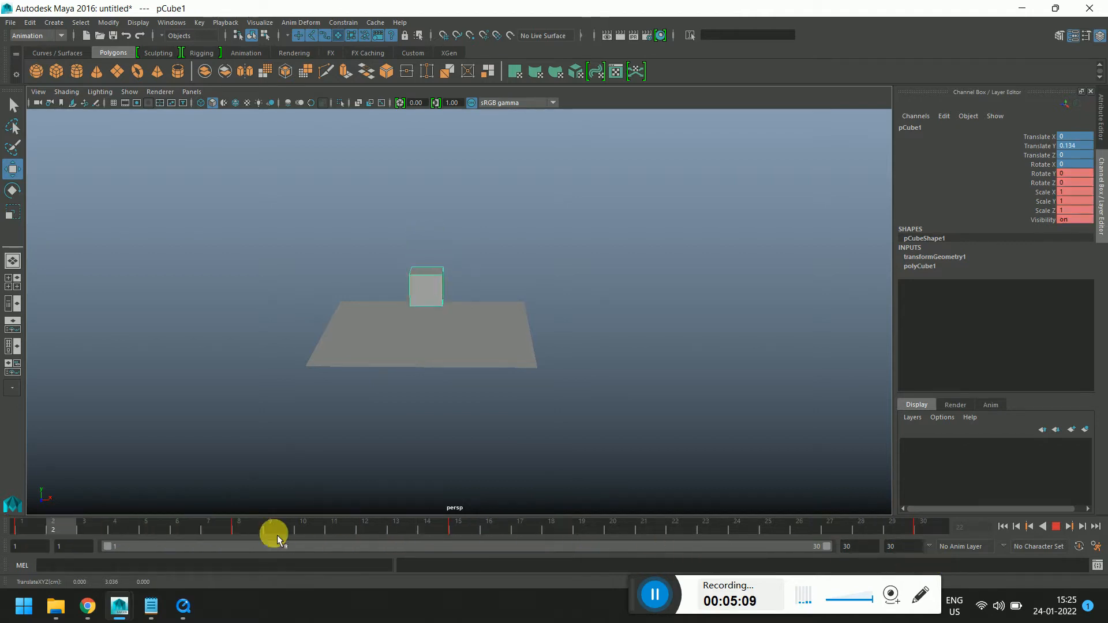
key("Escape")
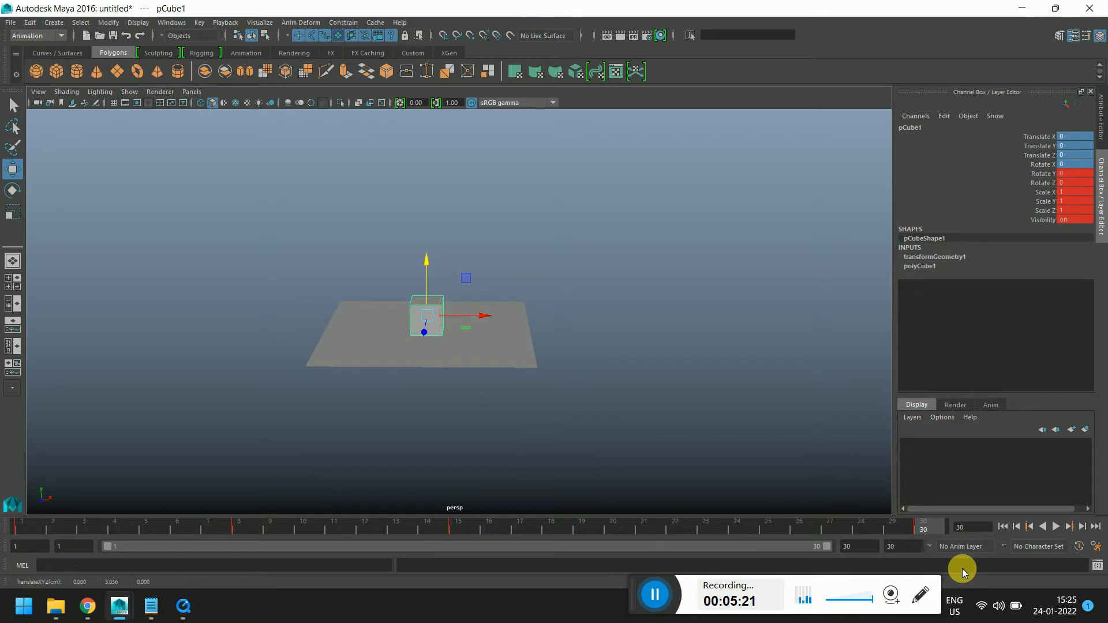
Scrub the timeline to frames 22 and 8 and play back the animation to review the motion
left_click(673, 529)
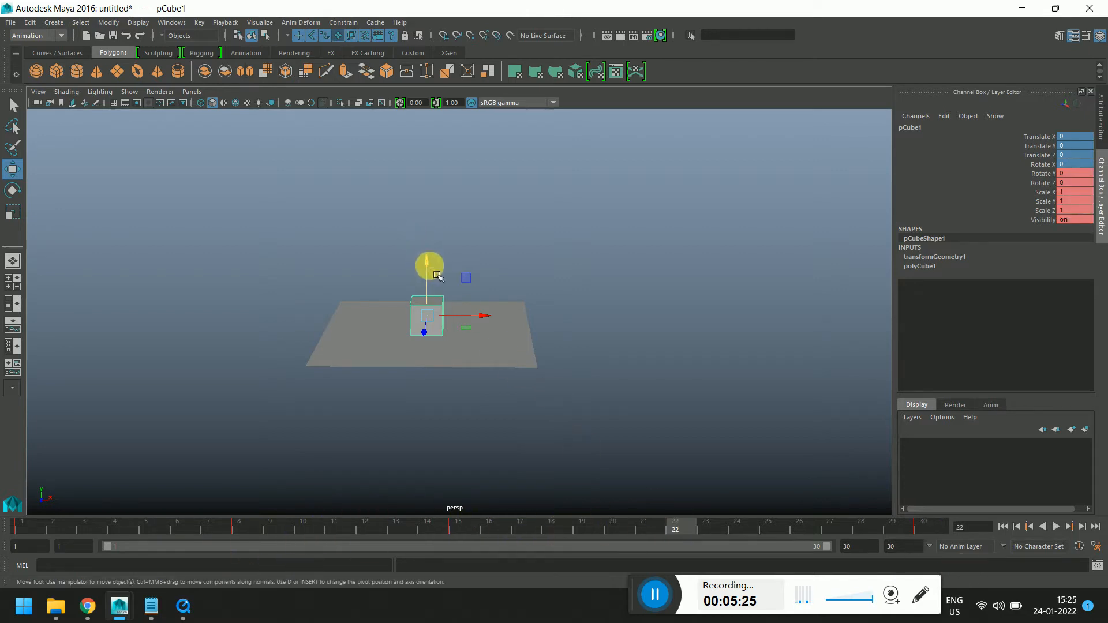
left_click_drag(457, 525, 258, 532)
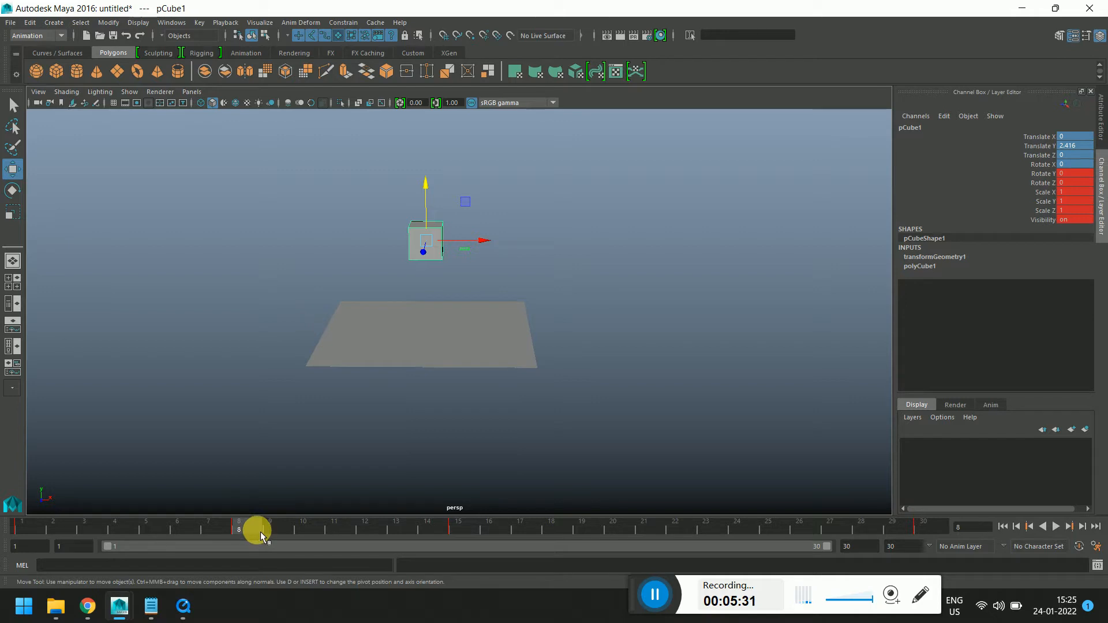
key("alt+v")
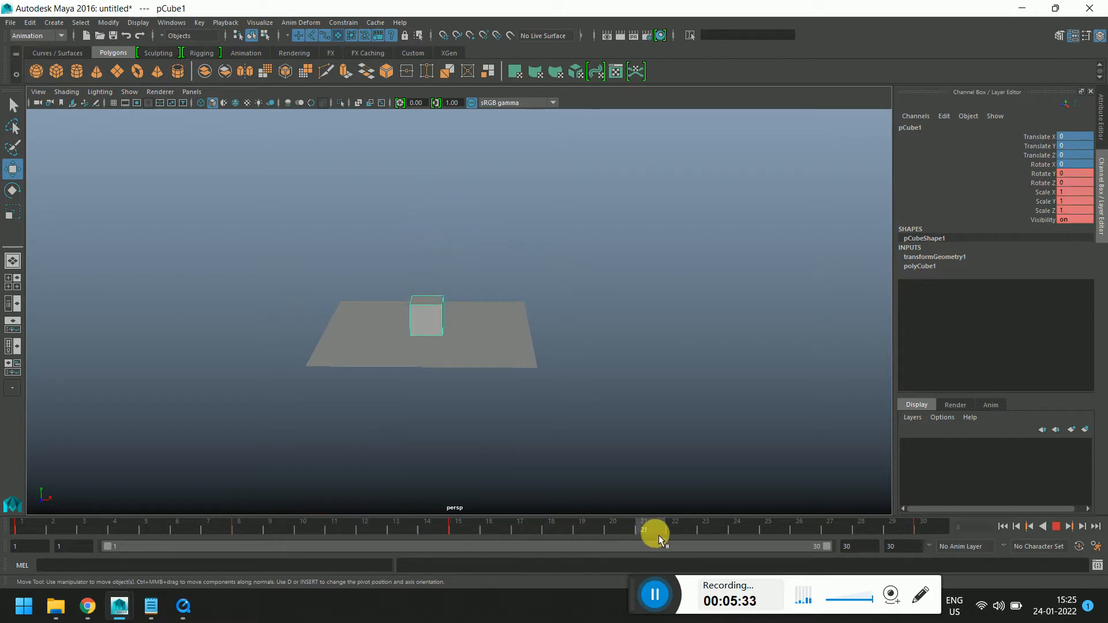
At frame 22, raise the cube about 3.17 units along Y and set a keyframe
left_click(667, 535)
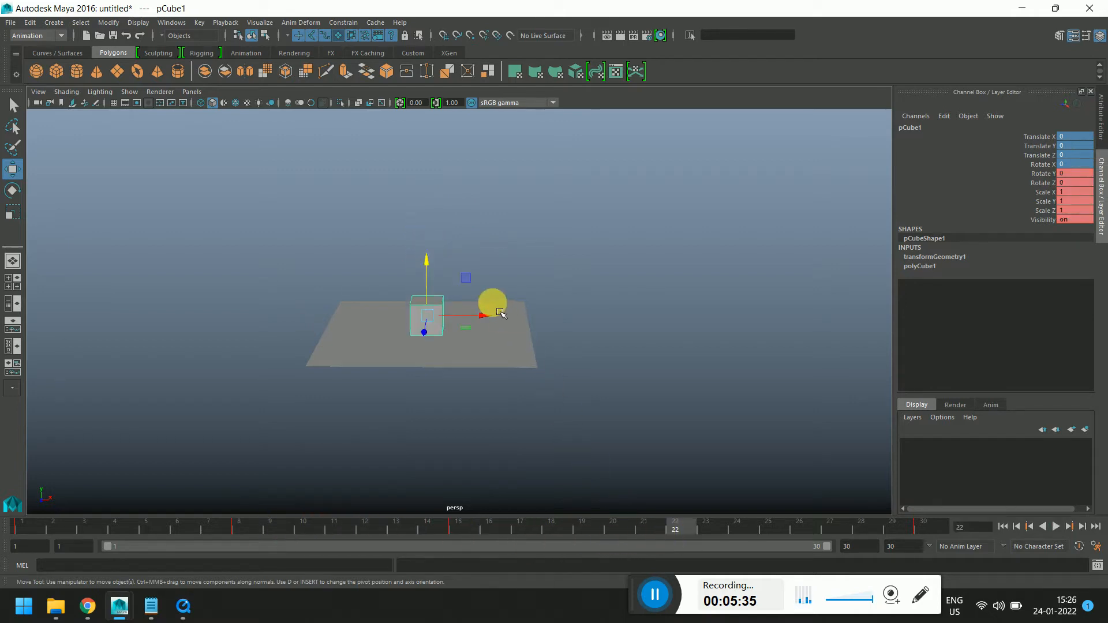
left_click_drag(426, 262, 428, 207)
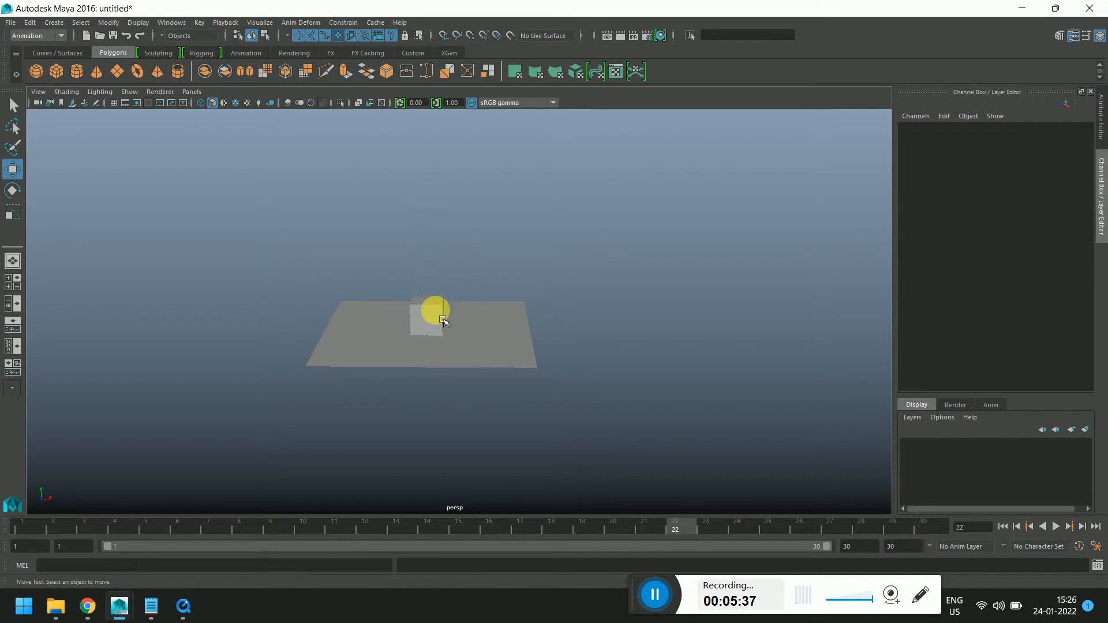
left_click(437, 316)
left_click_drag(437, 273, 426, 156)
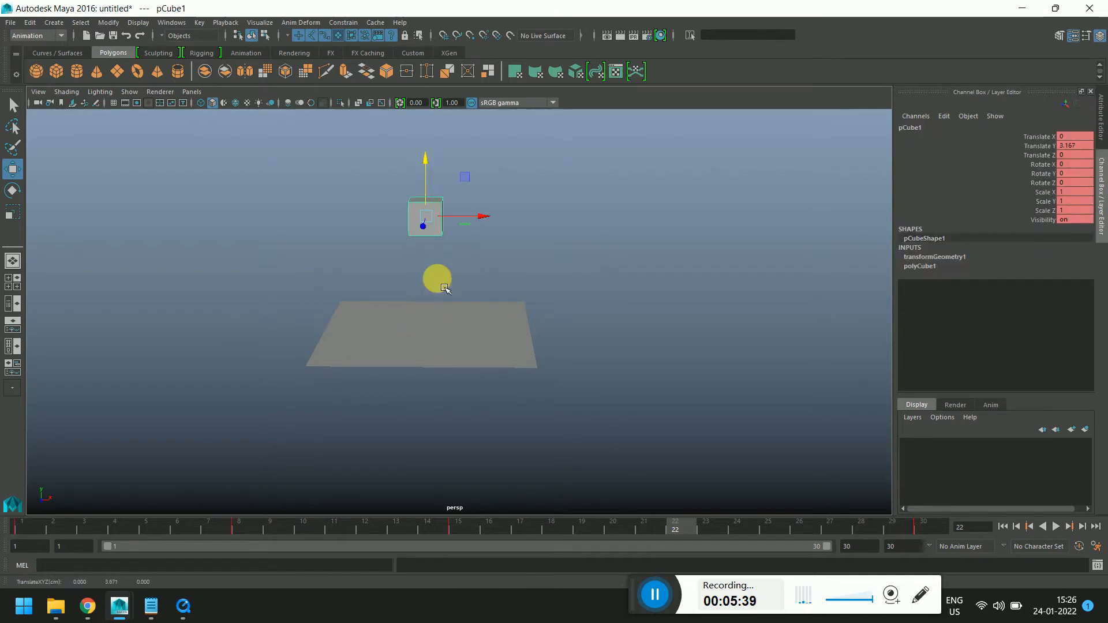
key("s")
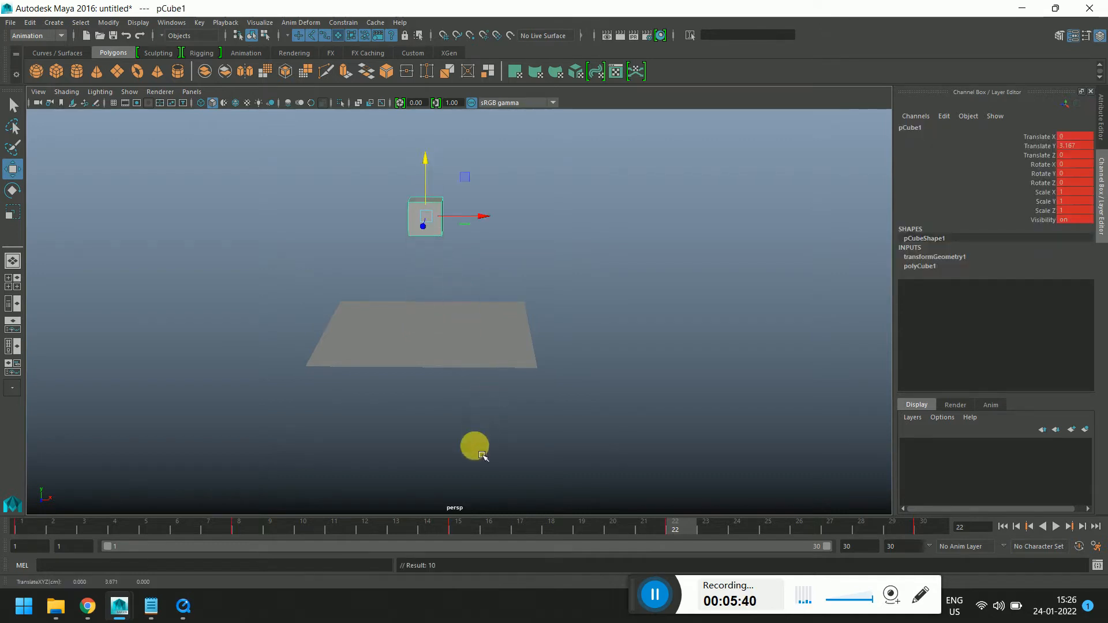
Scrub the timeline to frame 22 and open the Graph Editor
left_click(470, 528)
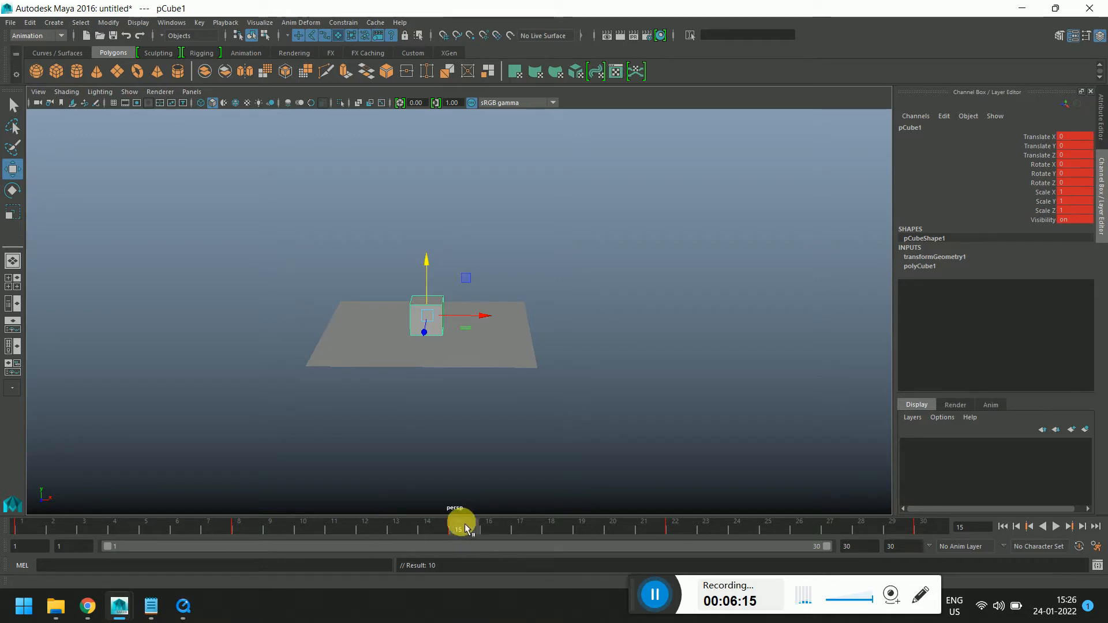
left_click_drag(468, 536, 673, 540)
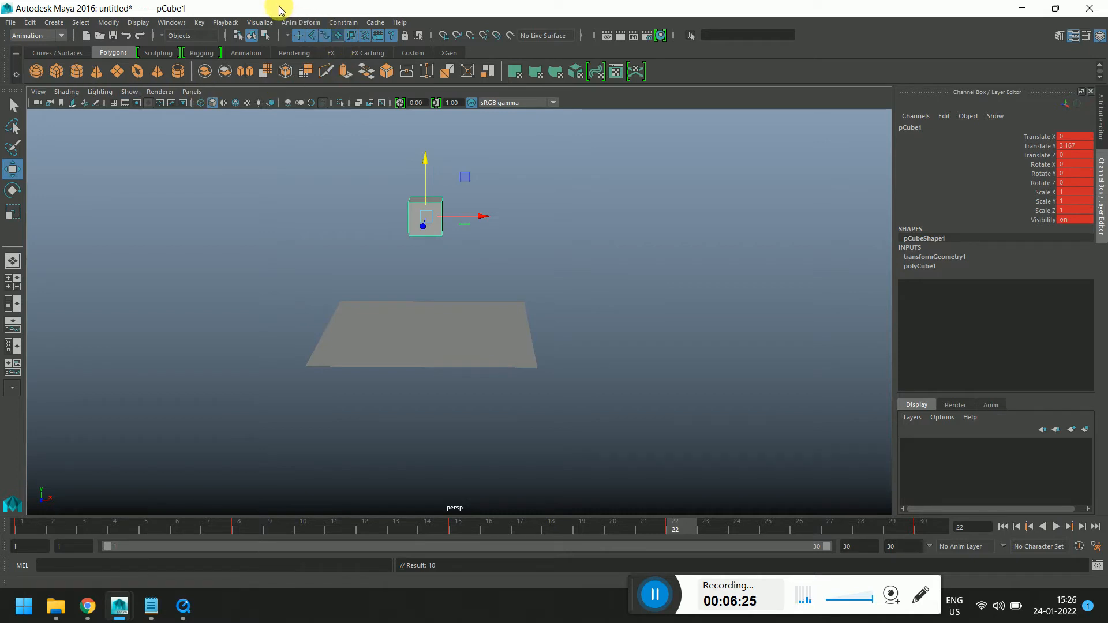
left_click(171, 22)
mouse_move(306, 52)
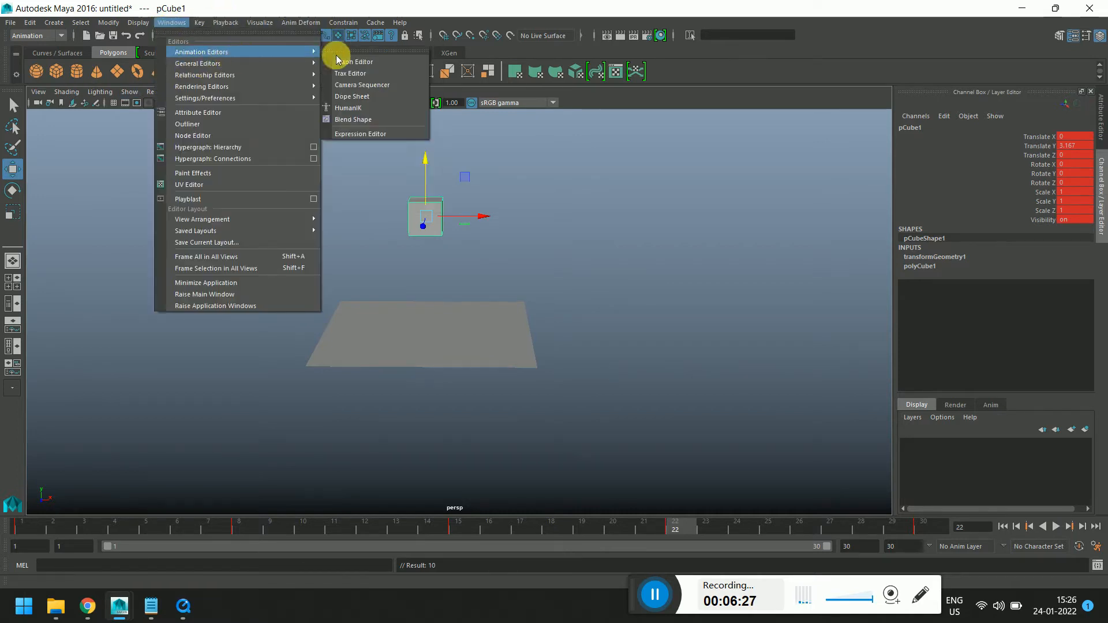
left_click(358, 61)
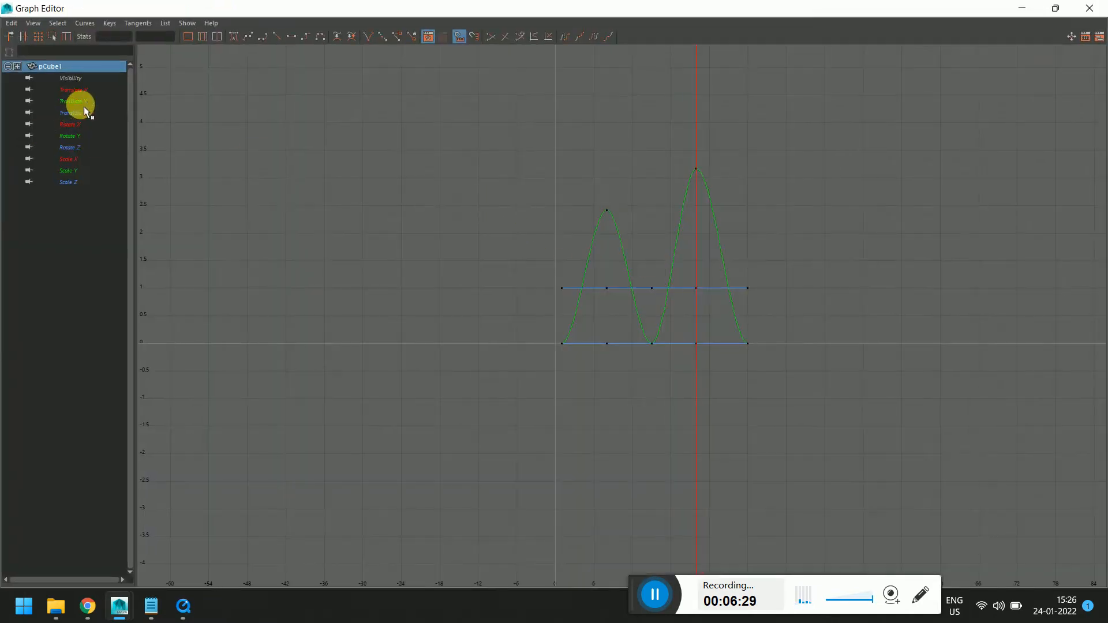
Display the cube's Translate Y curve in the Graph Editor, placed beside the viewport
left_click(84, 105)
left_click_drag(580, 10, 807, 78)
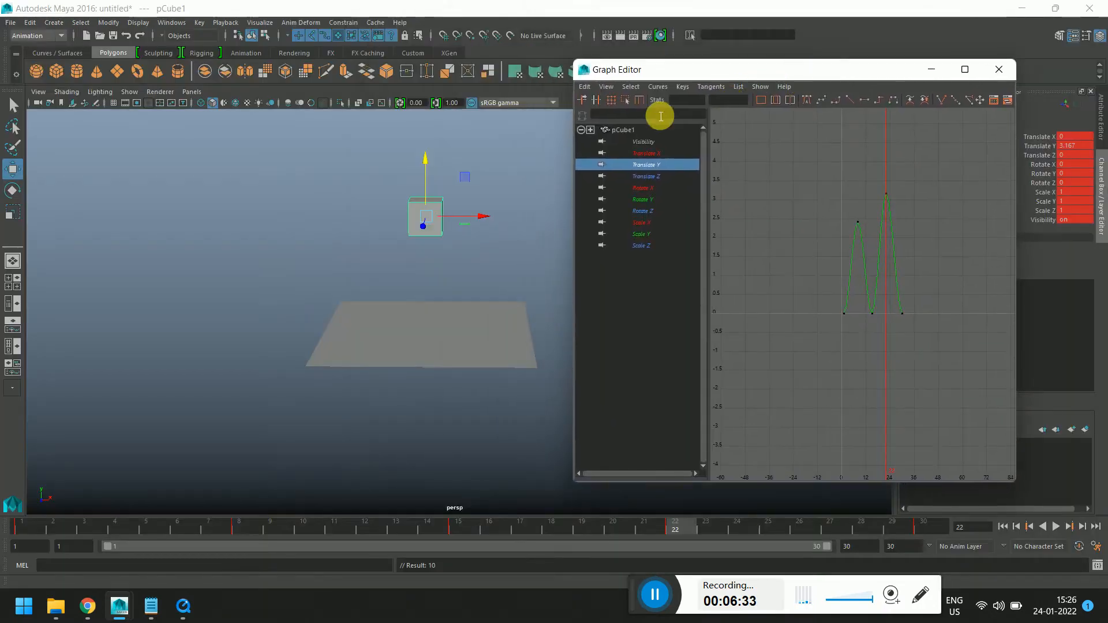
mouse_move(477, 271)
middle_mouse_down("alt")
mouse_move(372, 309)
mouse_move(317, 351)
mouse_move(479, 256)
middle_mouse_up("alt")
scroll(455, 257, "up", 2)
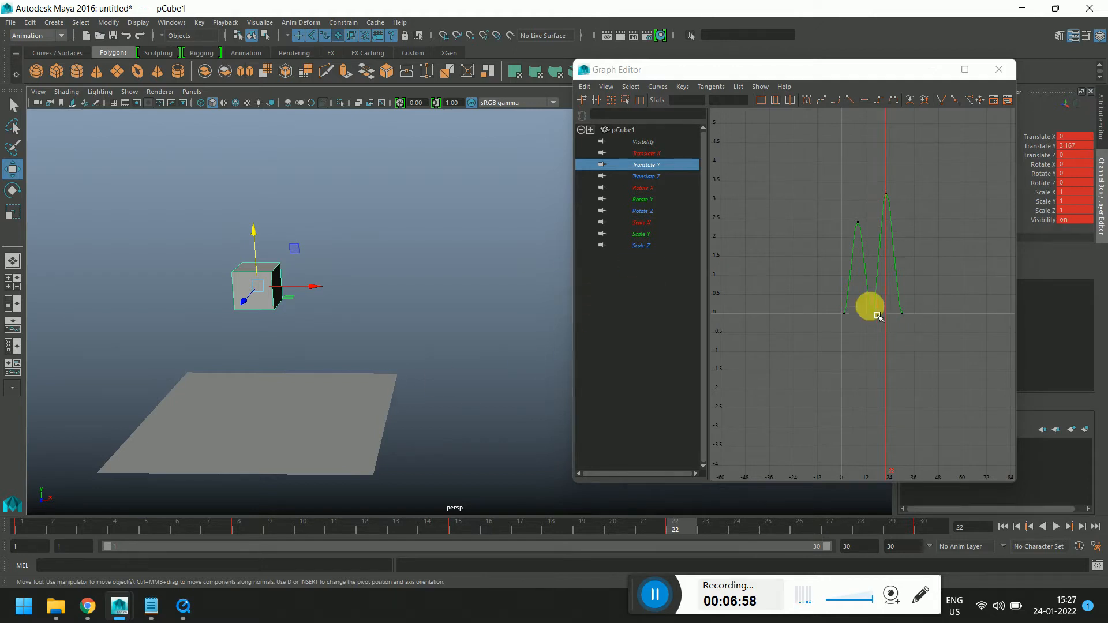
scroll(873, 280, "up", 5)
middle_click_drag(876, 366, 870, 401, "alt")
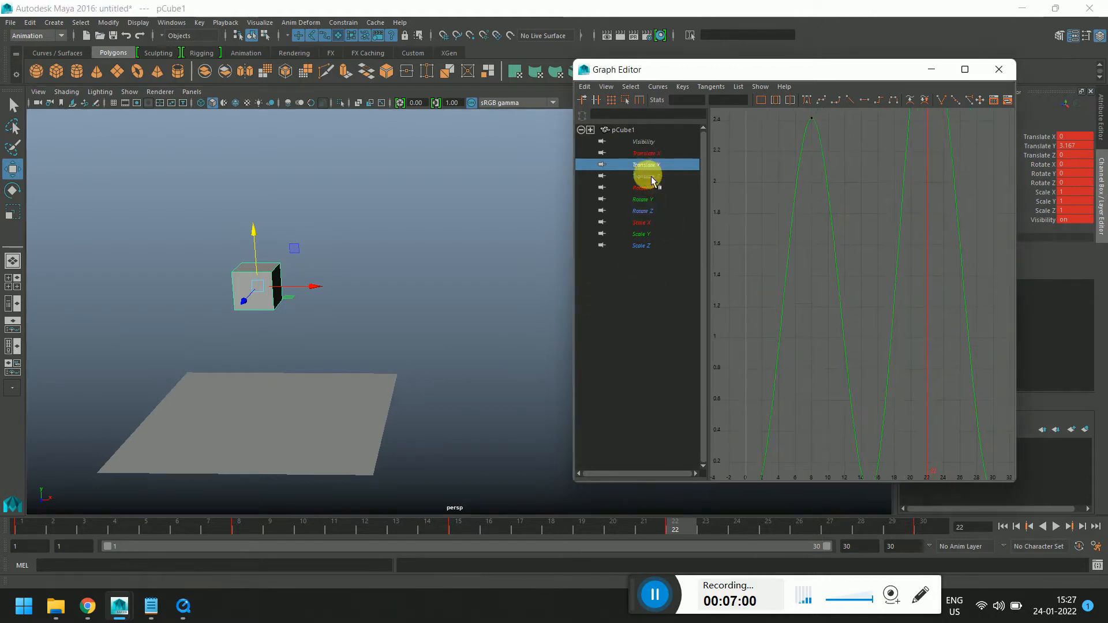
Move the Translate Y key at frame 8 up to about 3.17 in the Graph Editor
left_click(634, 269)
left_click(647, 165)
scroll(830, 207, "down", 9)
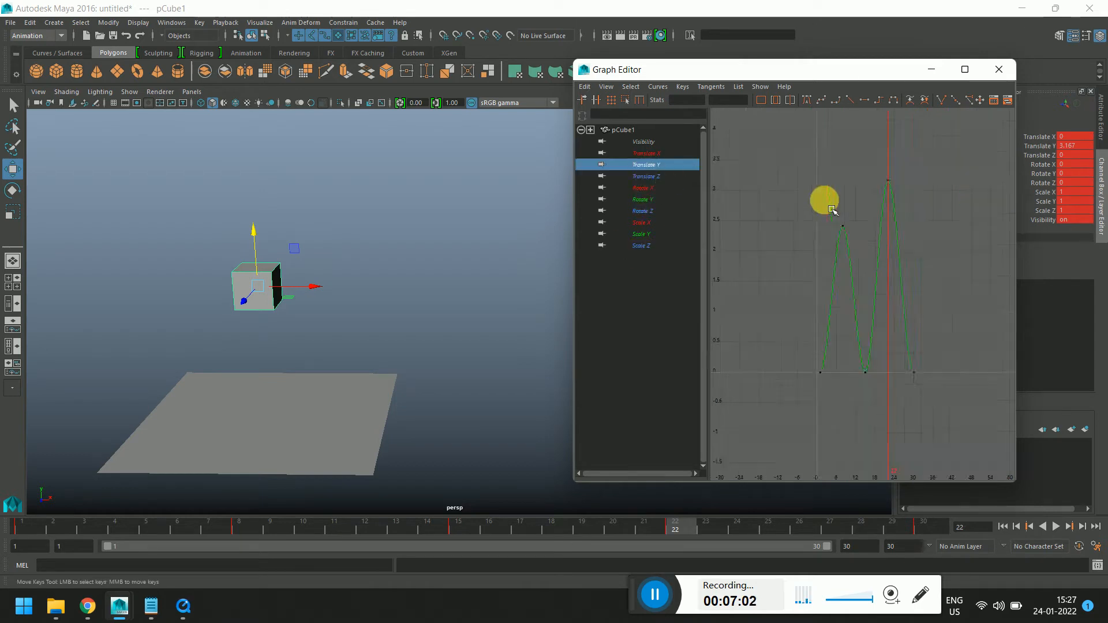
scroll(871, 220, "up", 7)
left_click_drag(829, 224, 861, 254)
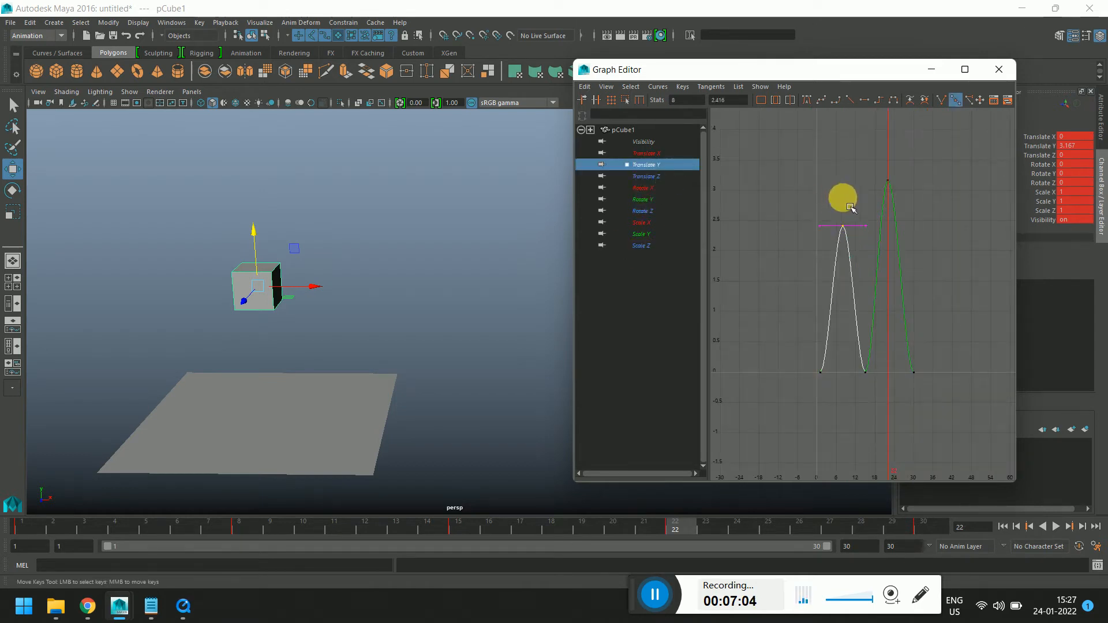
mouse_move(850, 207)
middle_mouse_down()
mouse_move(846, 235)
mouse_move(820, 260)
mouse_move(928, 222)
mouse_move(888, 287)
mouse_move(826, 285)
mouse_move(830, 236)
mouse_move(842, 288)
mouse_move(829, 163)
mouse_move(858, 197)
middle_mouse_up()
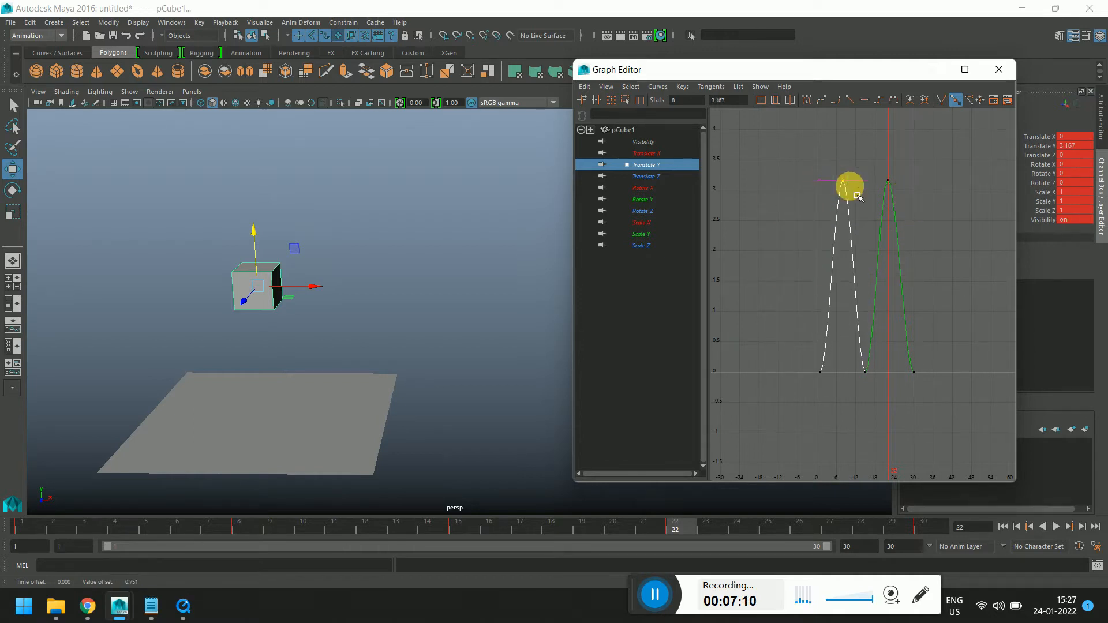
Lower the Translate Y key at frame 22 to about 2.48
left_click_drag(884, 173, 895, 193)
middle_click_drag(897, 187, 901, 218, "shift")
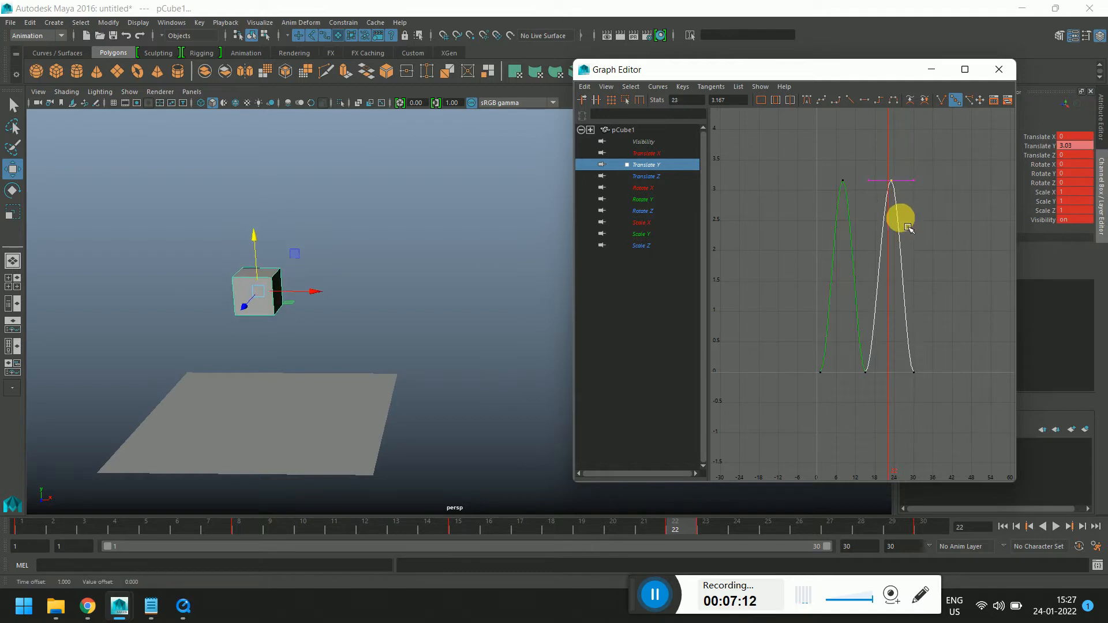
key("ctrl+z")
middle_click_drag(895, 168, 902, 230, "shift")
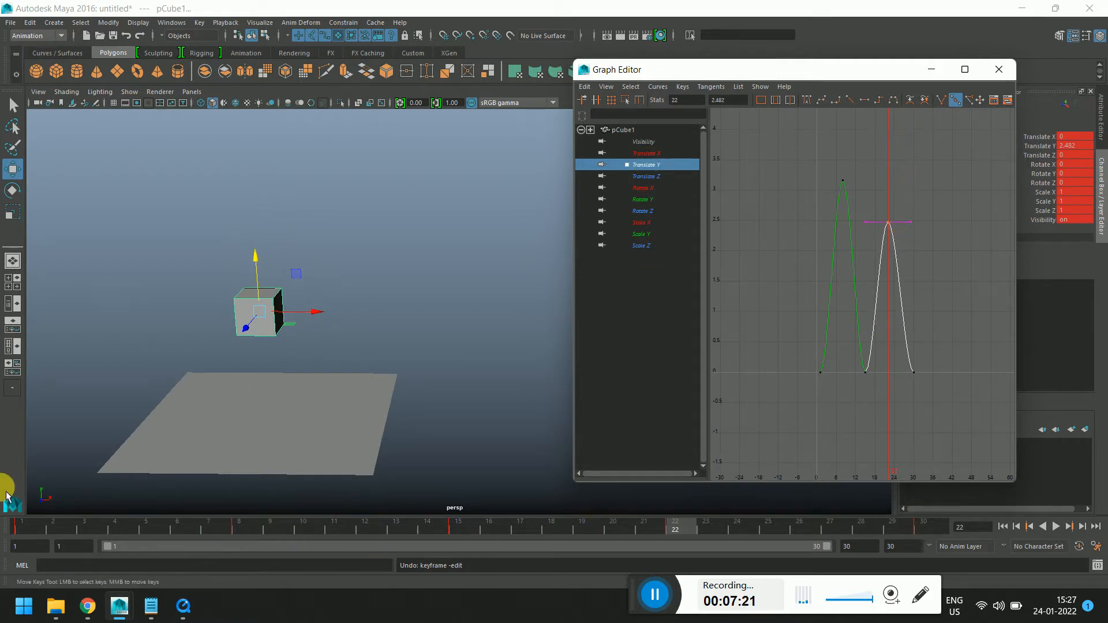
Play back the animation from frame 1, then scrub to frame 8
left_click(17, 527)
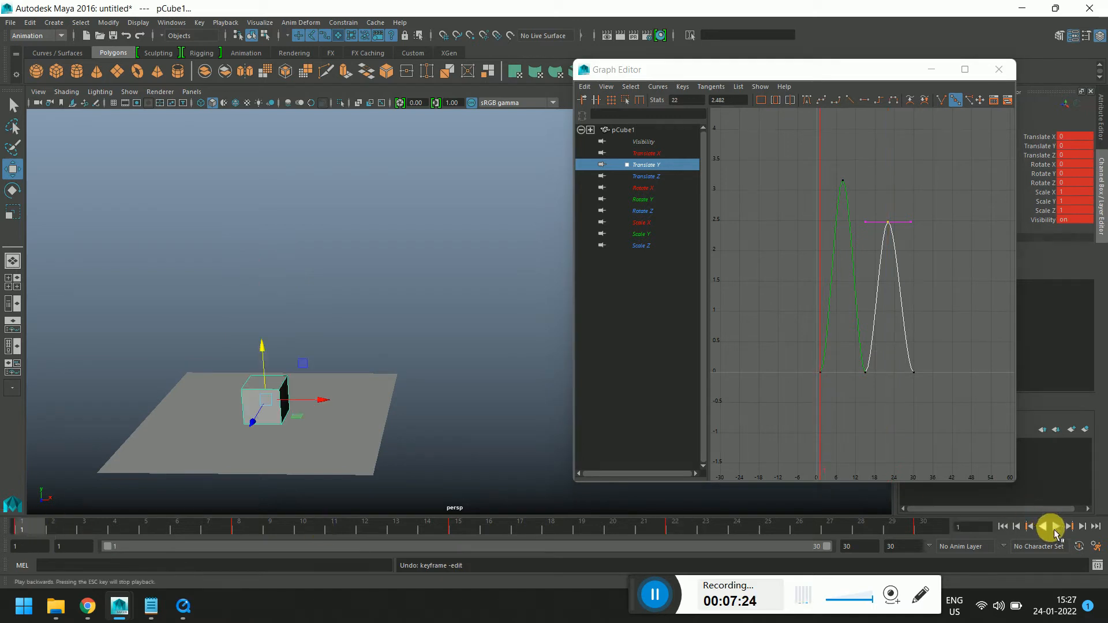
left_click(1056, 527)
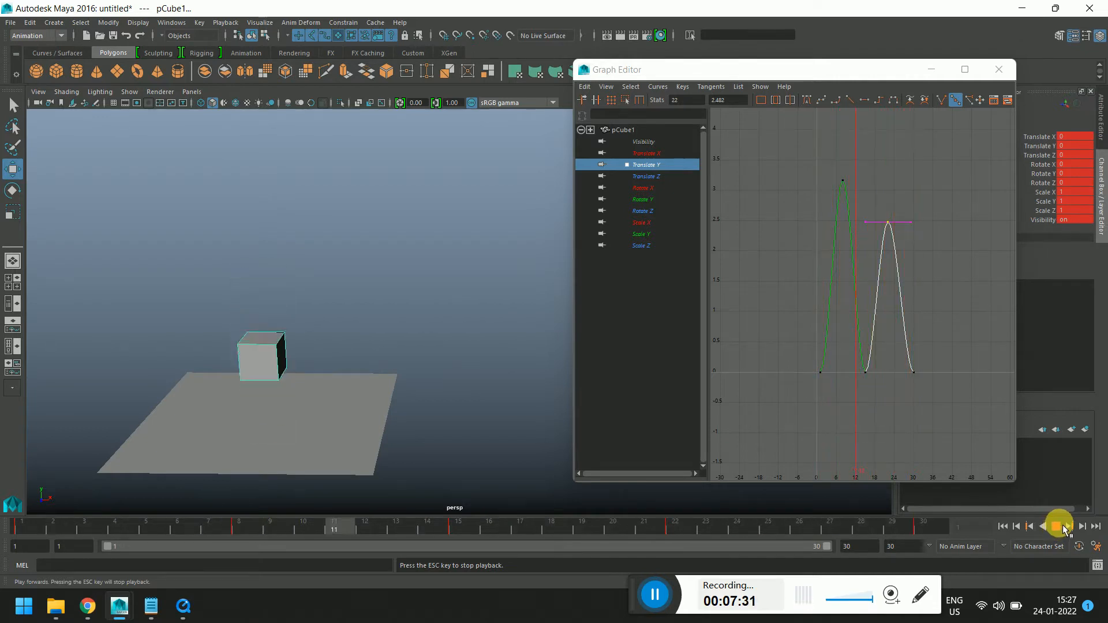
left_click(1056, 527)
left_click_drag(45, 529, 236, 541)
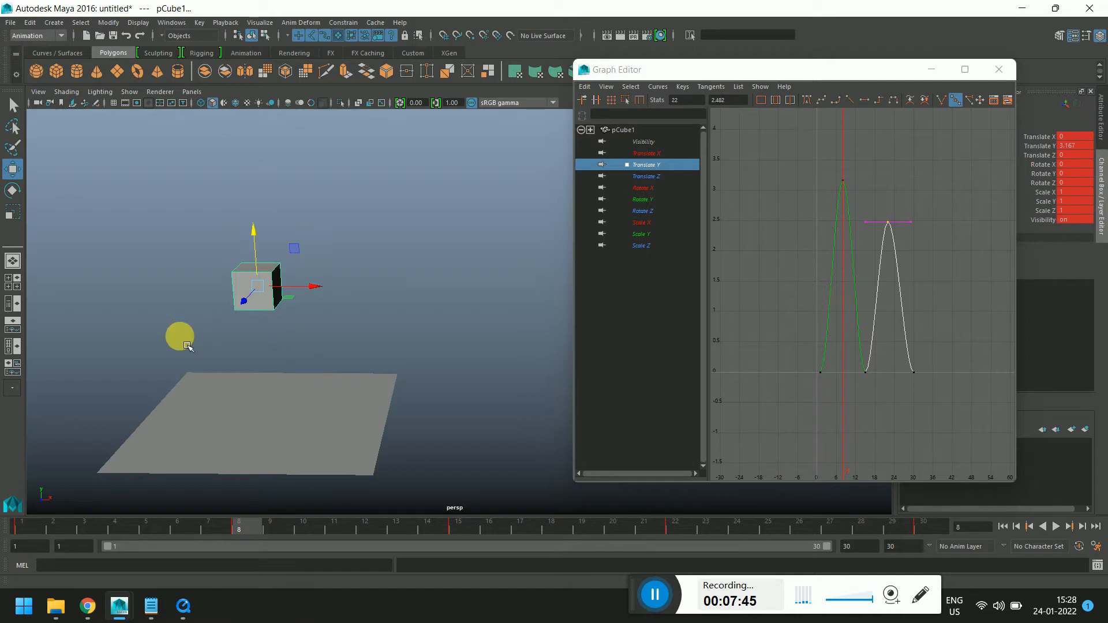
Delete the static Translate Z, Rotate and Scale animation curves in the Graph Editor
left_click(265, 414)
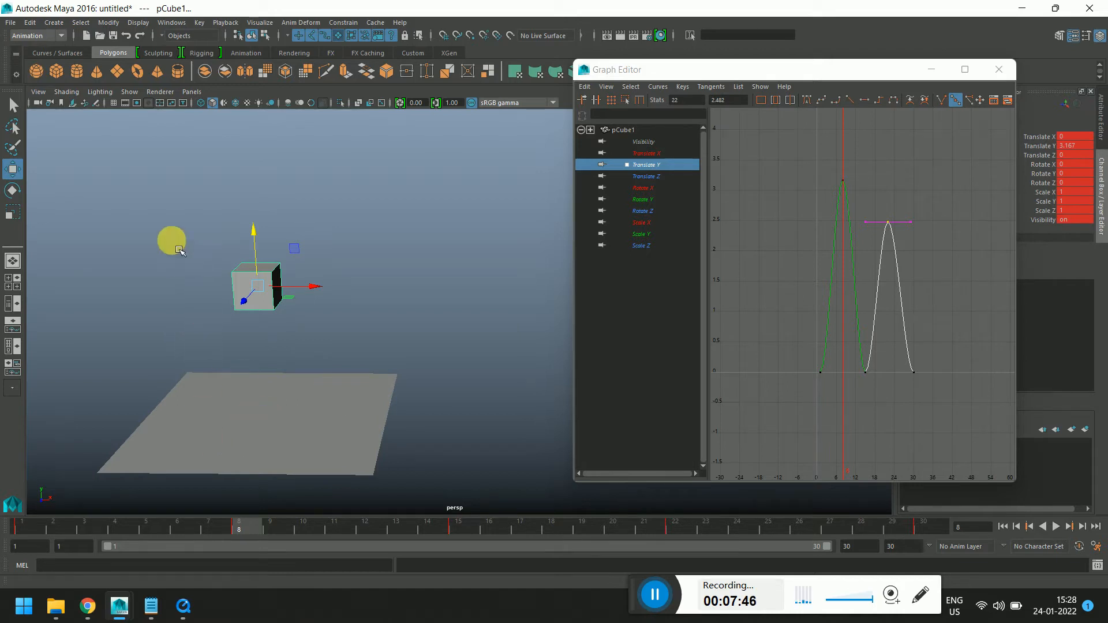
left_click(271, 284)
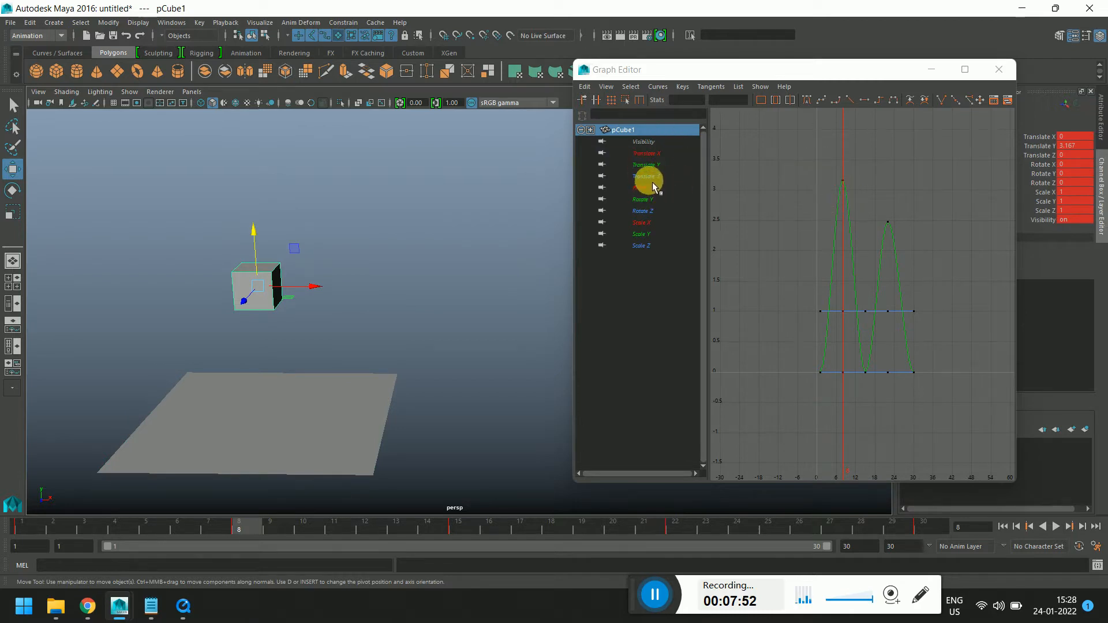
left_click_drag(648, 176, 643, 242)
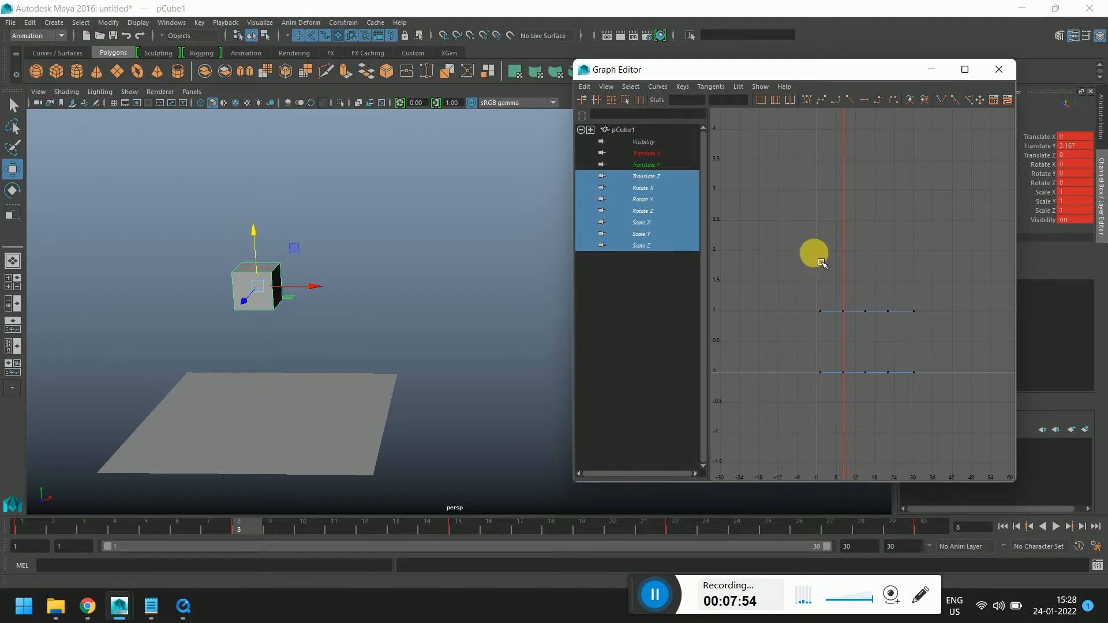
left_click_drag(821, 263, 953, 439)
key("Delete")
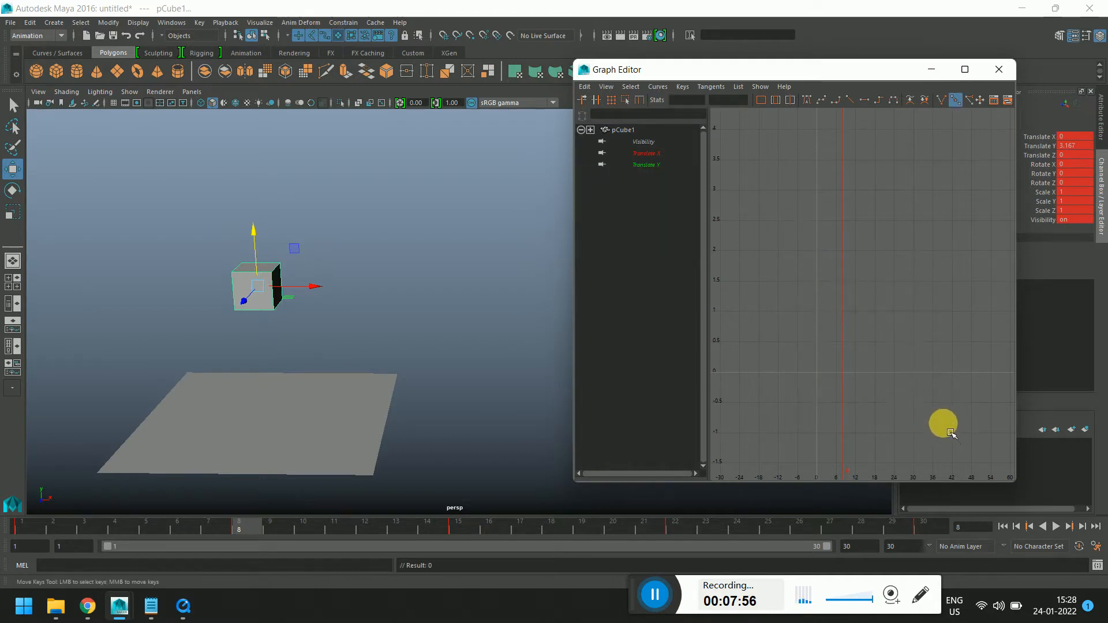
Try to delete the Visibility curve, then undo the deletion
left_click(645, 144)
key("Delete")
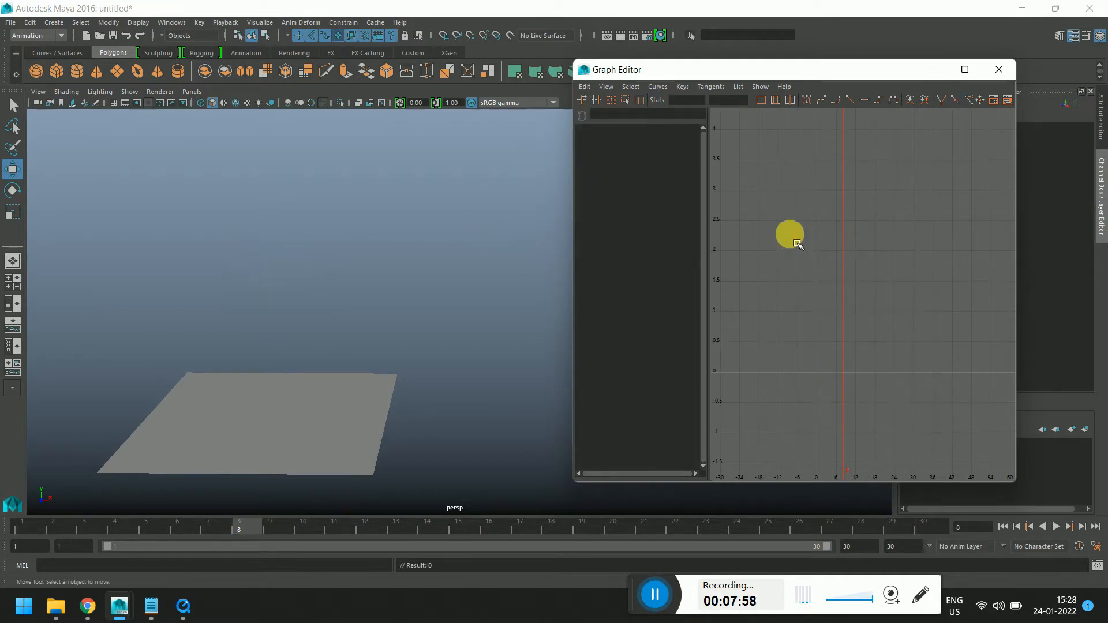
key("ctrl+z")
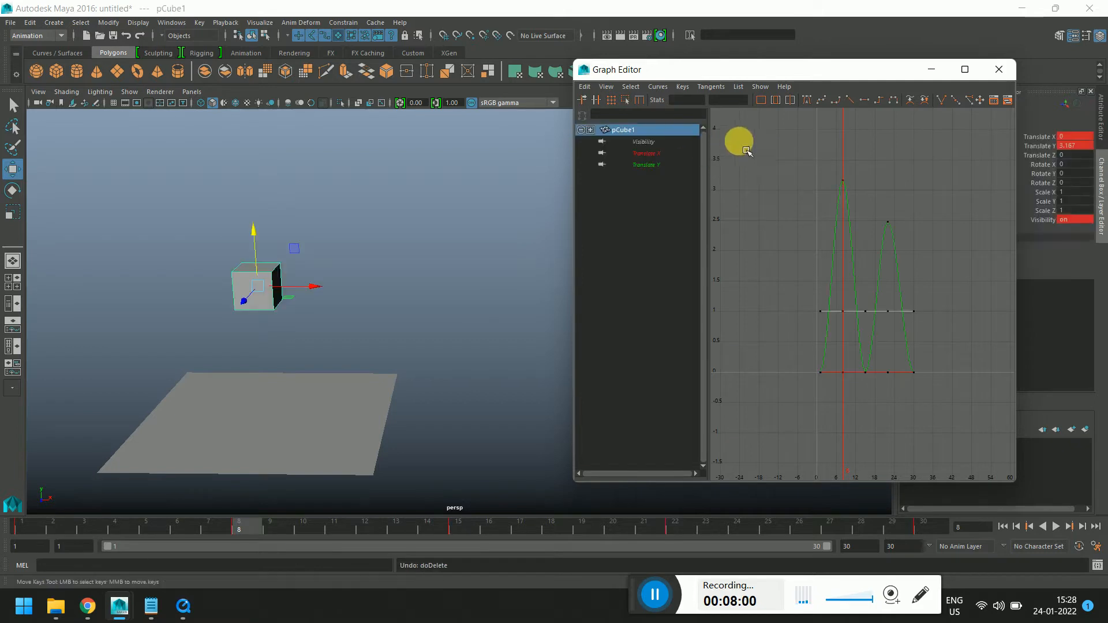
Delete the Visibility and Translate X animation curves in the Graph Editor, keeping only Translate Y
left_click(649, 153)
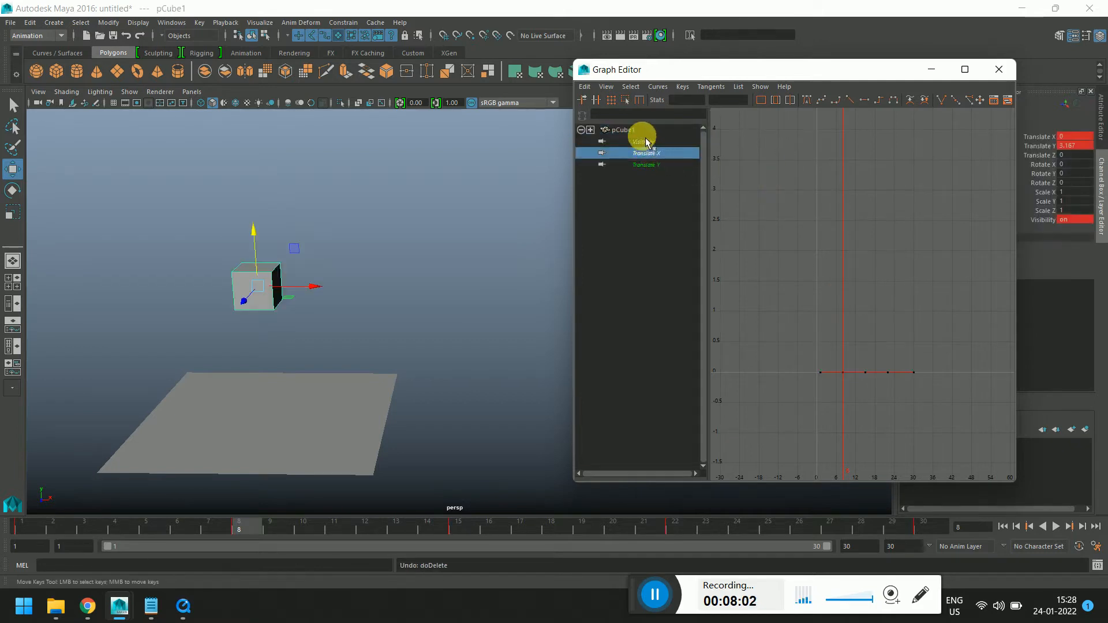
left_click(641, 142, "shift")
left_click_drag(736, 221, 947, 403)
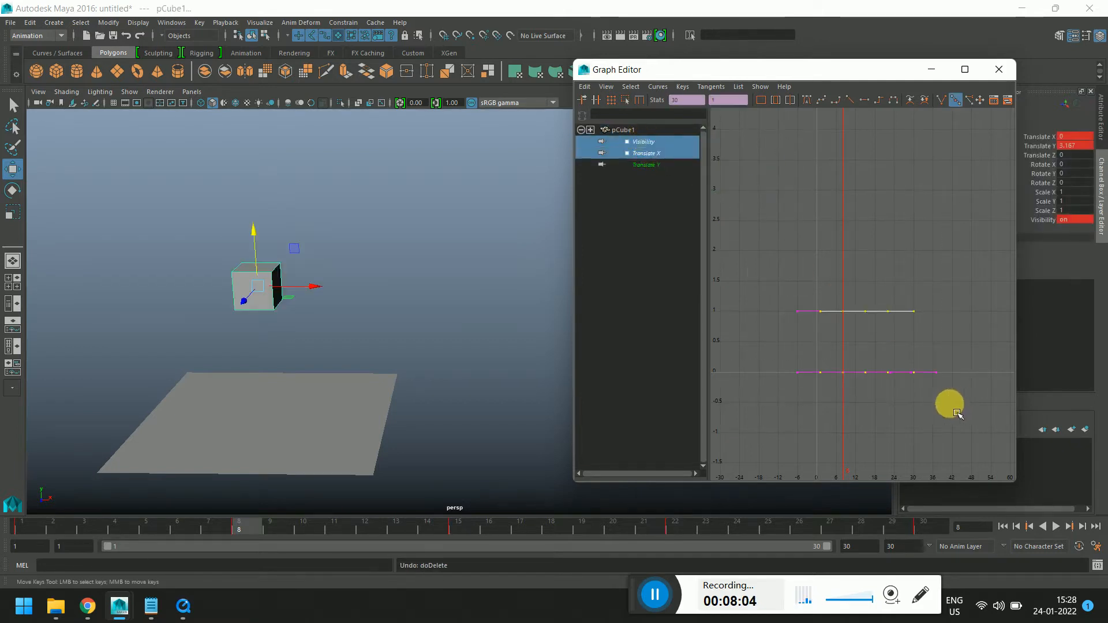
key("Delete")
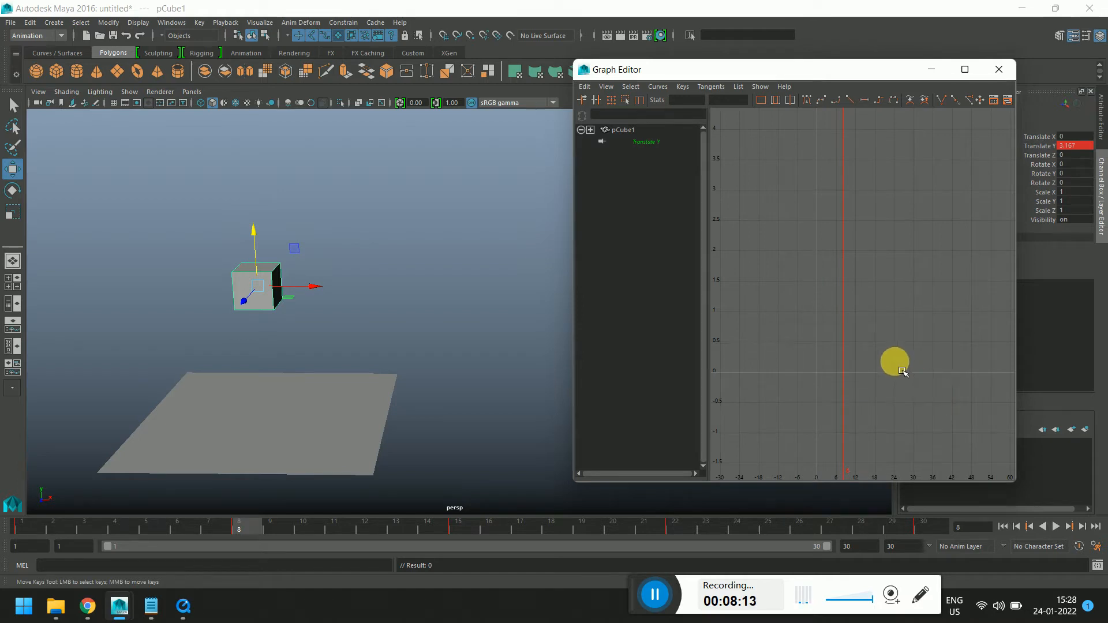
Reselect the cube and scrub the timeline through the bounce to frame 22
left_click(401, 290)
left_click(262, 292)
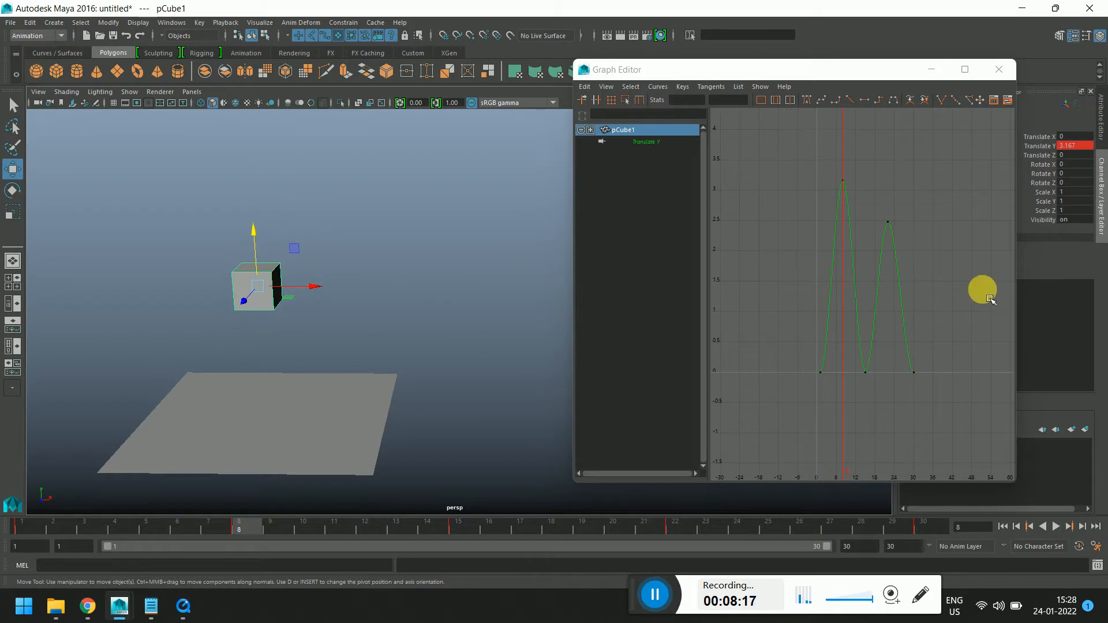
left_click(243, 527, "shift")
left_click_drag(246, 529, 184, 527)
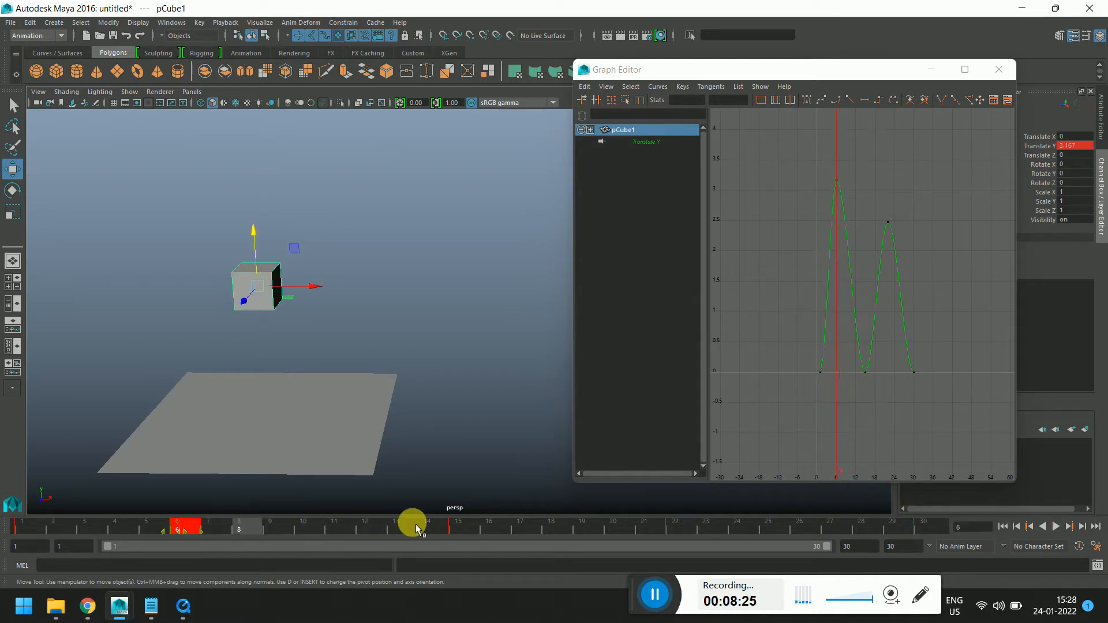
left_click(456, 530)
left_click_drag(467, 532, 368, 529)
left_click(680, 528)
double_click(683, 529)
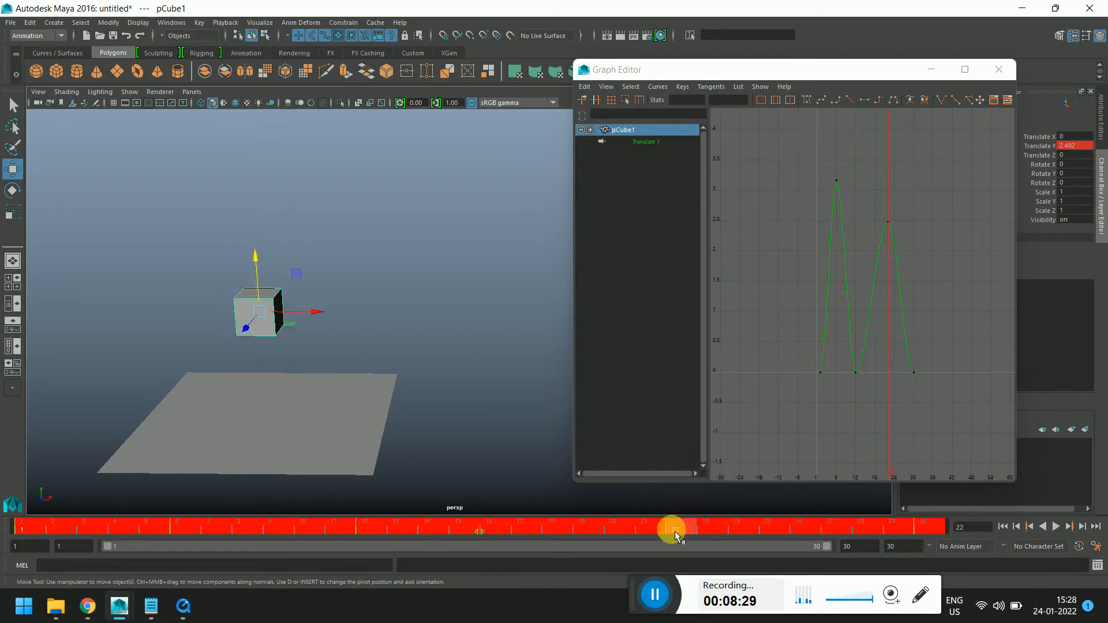
left_click(673, 531)
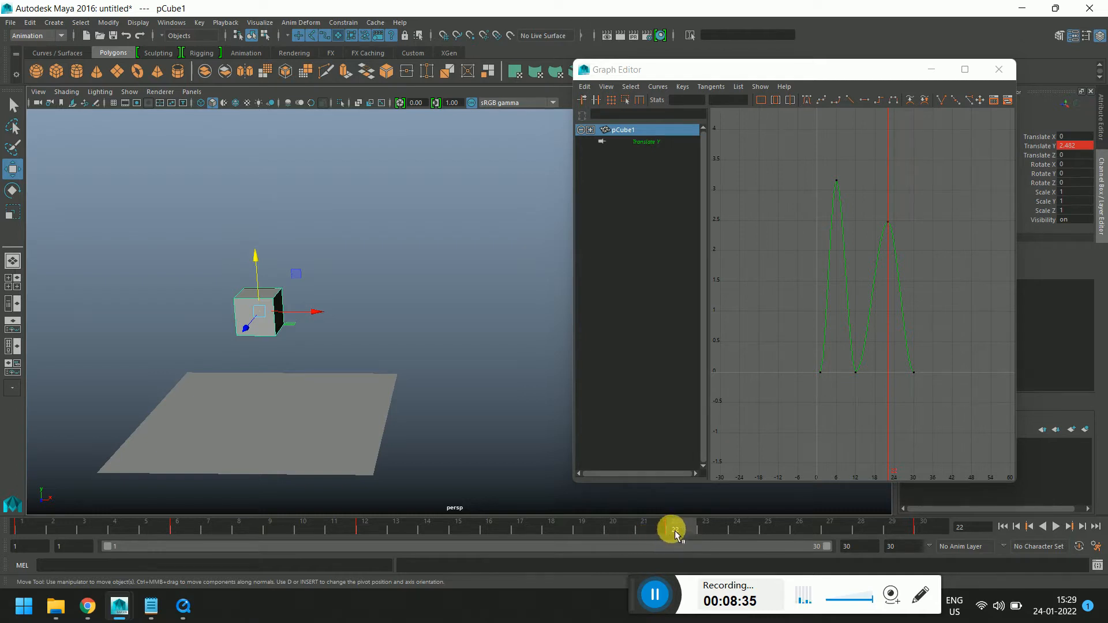
left_click(674, 530, "shift")
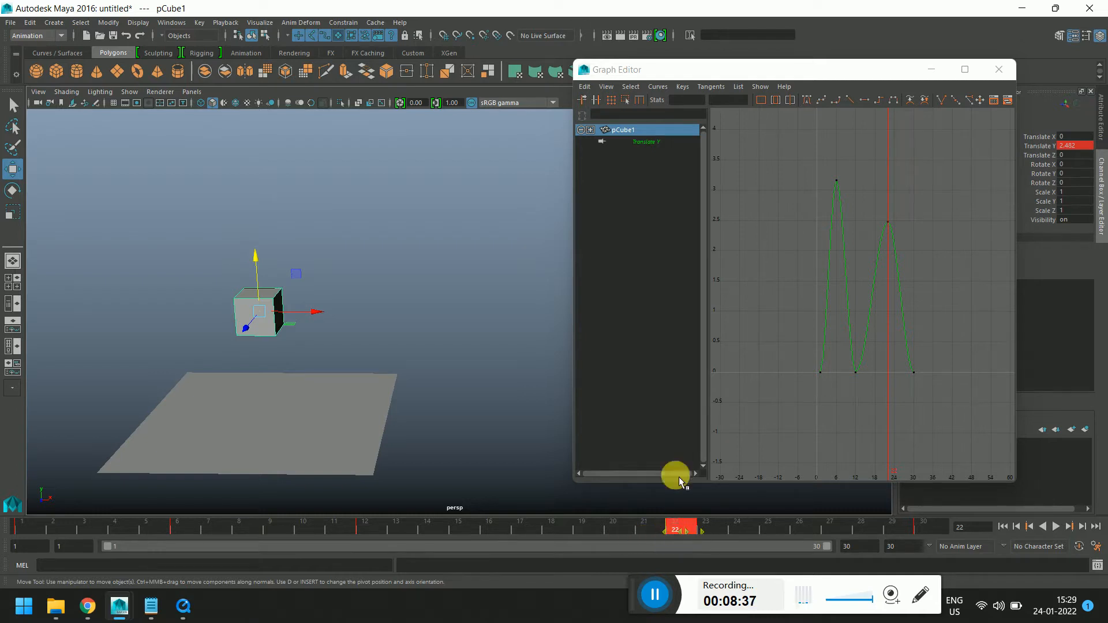
Try moving the Translate Y key at frame 22 to frame 28 in the Graph Editor, then undo the move
left_click_drag(871, 203, 894, 261)
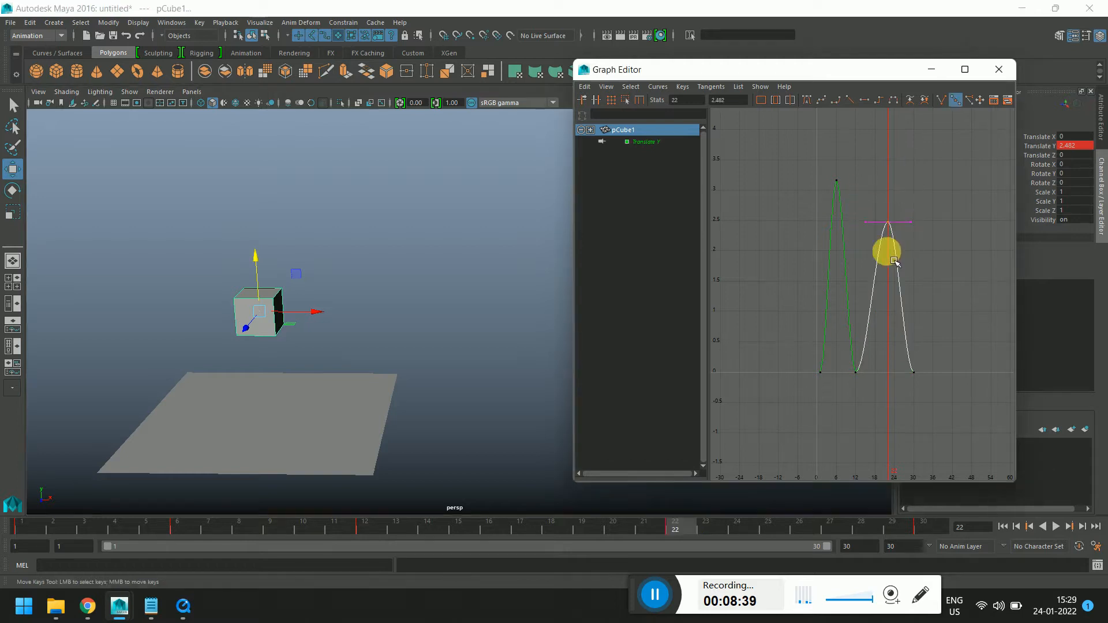
left_click(678, 530, "shift")
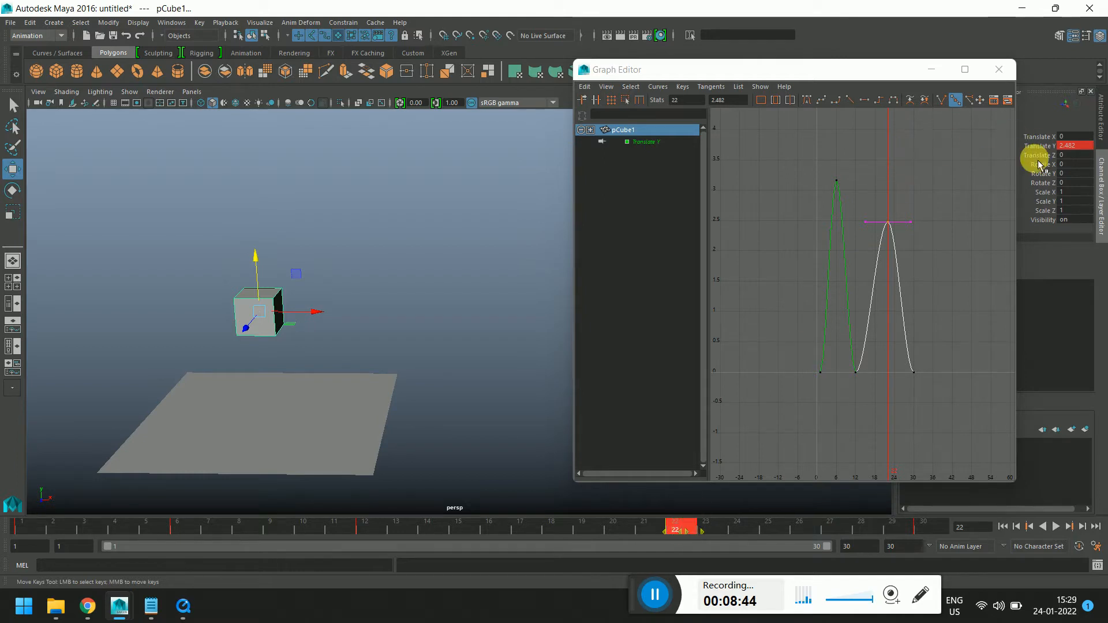
left_click(974, 211)
left_click_drag(882, 195, 922, 252)
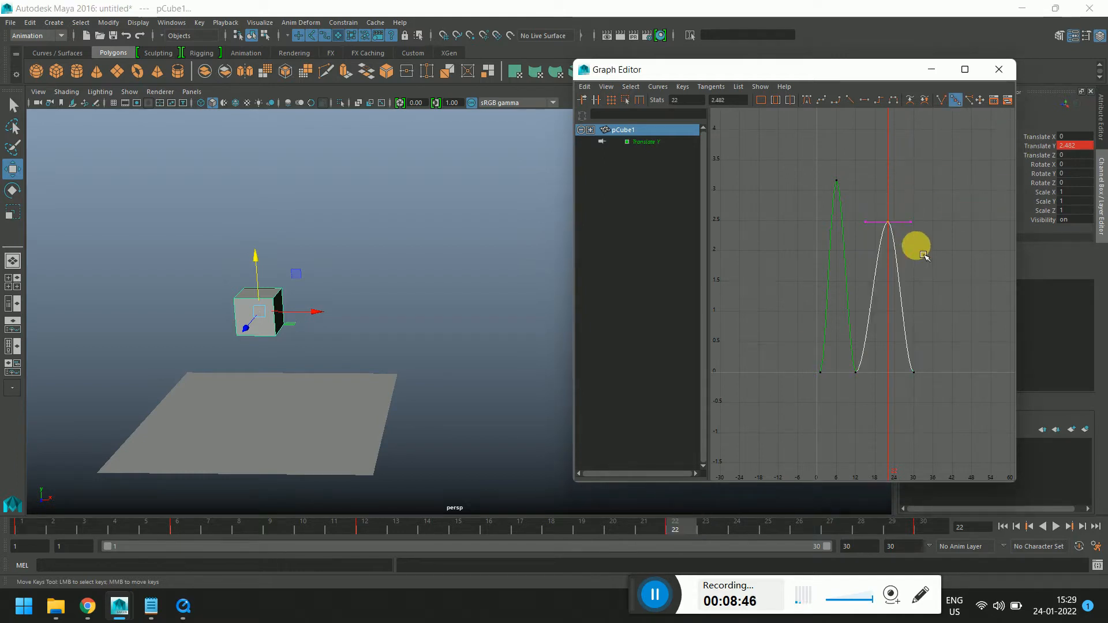
left_click_drag(794, 173, 908, 227)
middle_click_drag(908, 227, 942, 231)
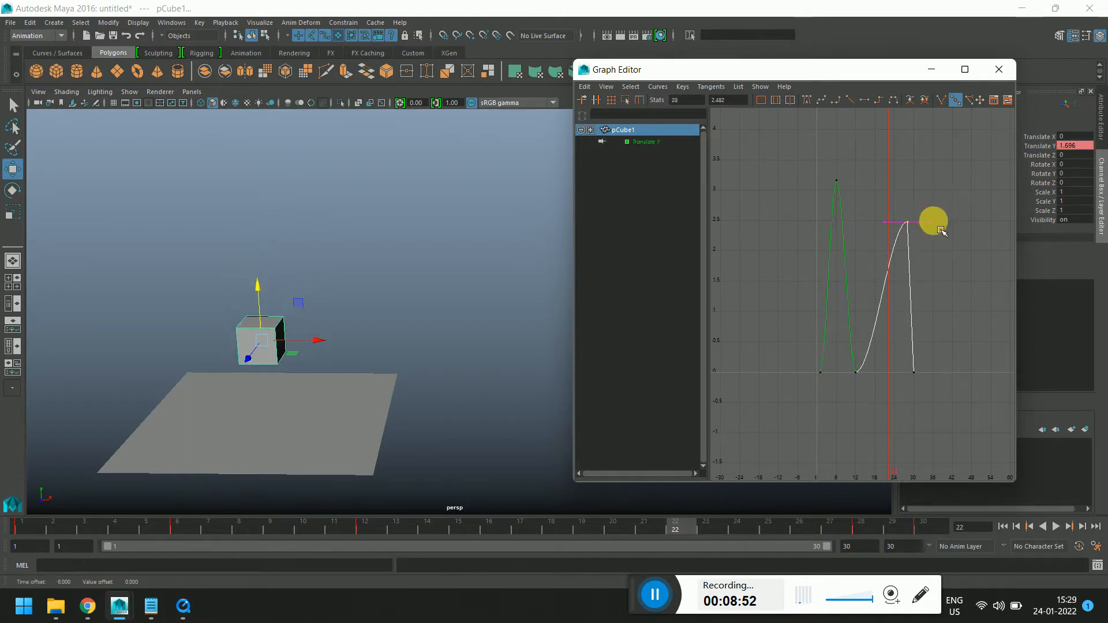
key("ctrl+z")
Move the second peak's Translate Y key from frame 22 to frame 18 on the time slider
left_click(677, 528, "shift")
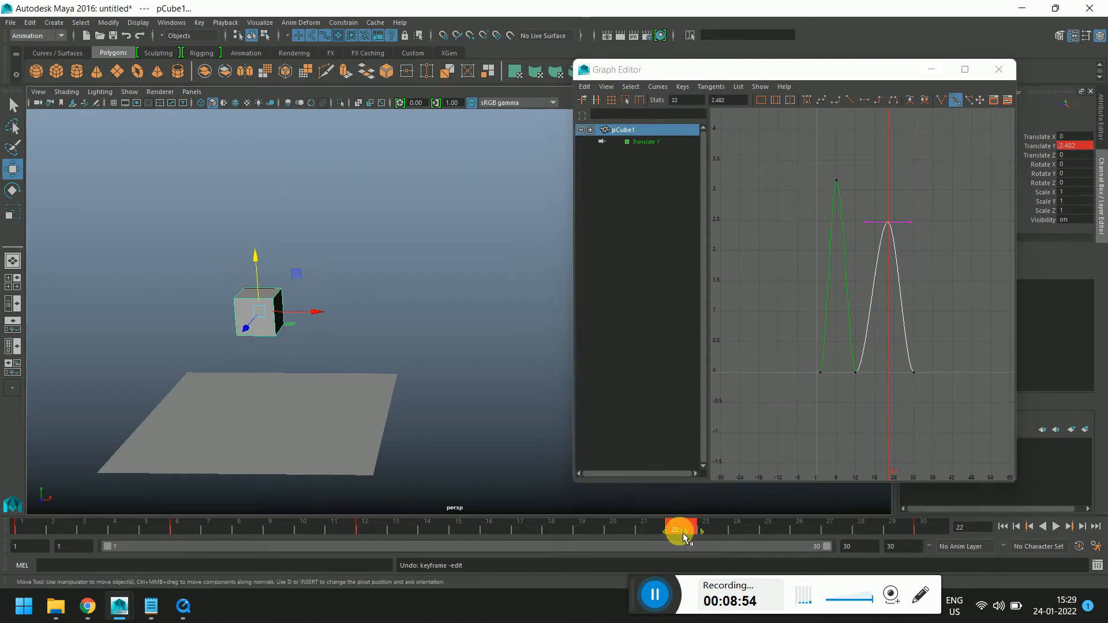
scroll(841, 265, "up", 5)
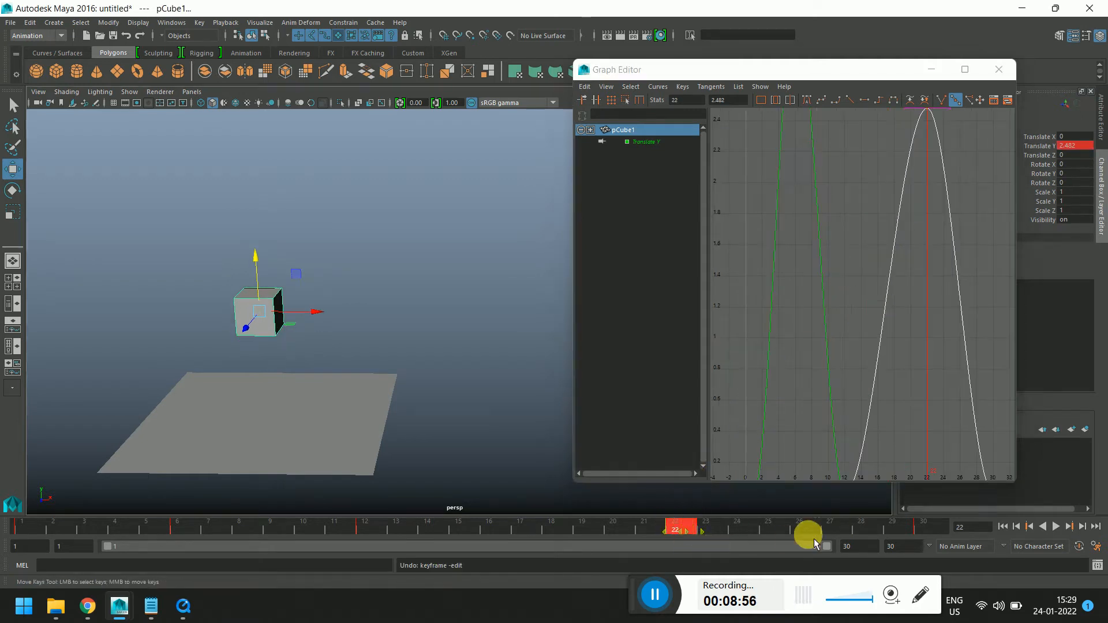
left_click_drag(814, 542, 672, 534)
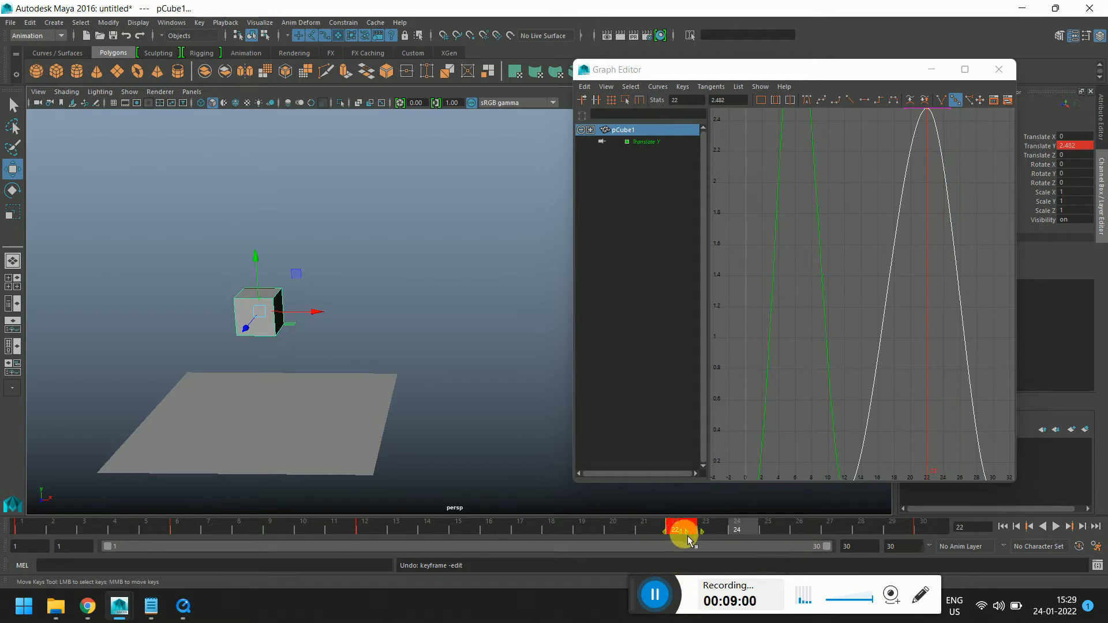
left_click_drag(668, 535, 663, 535)
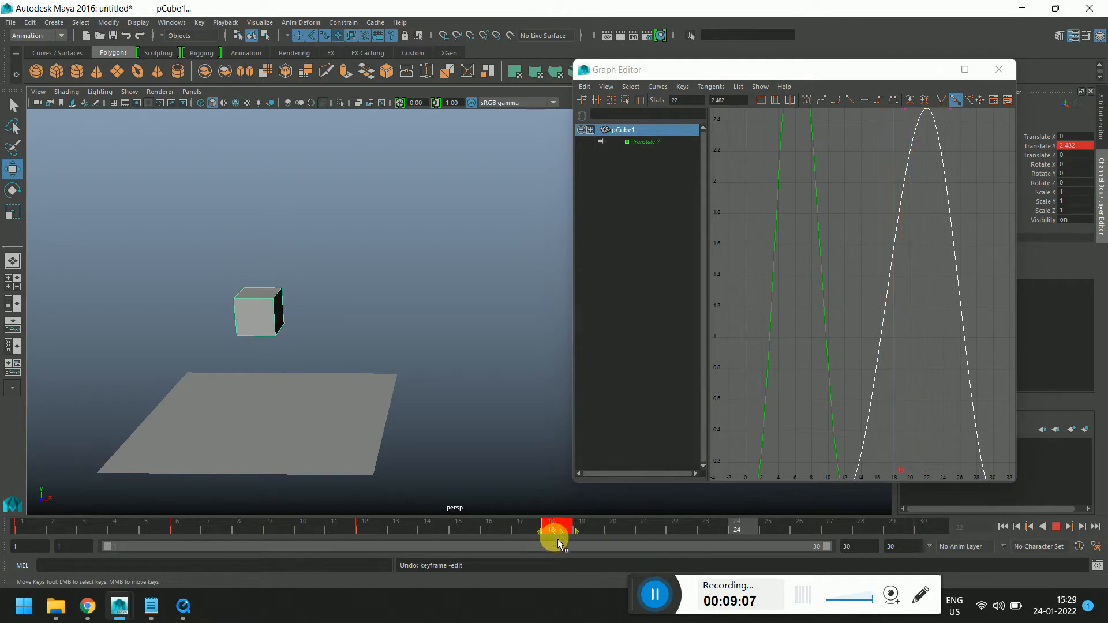
left_click_drag(558, 539, 563, 545)
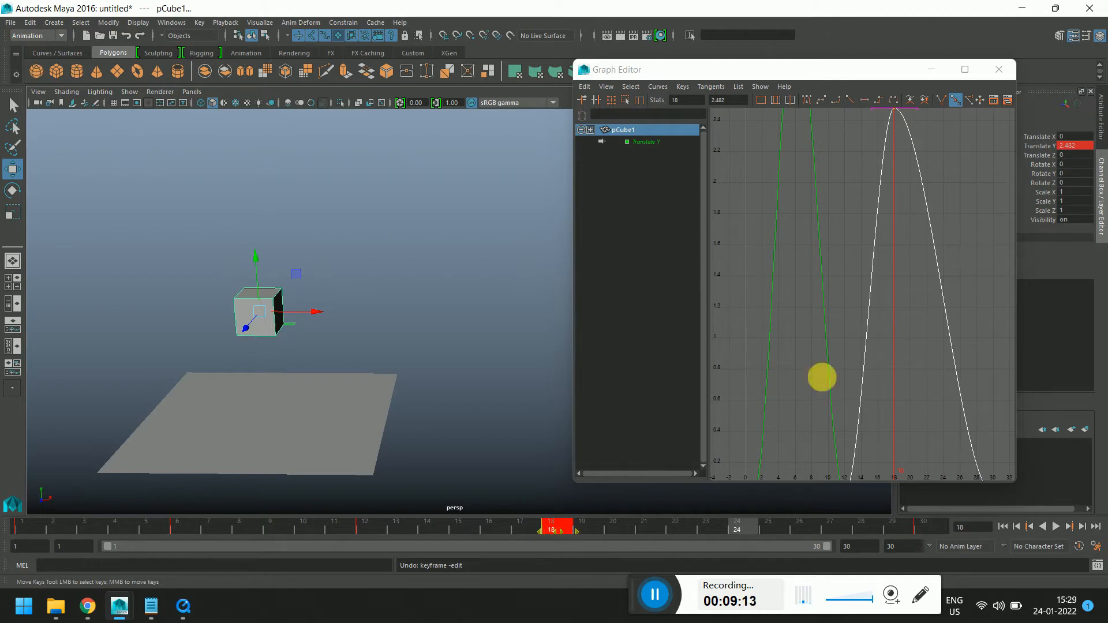
Zoom into and inspect the first Translate Y peak key at frame 6 in the Graph Editor
scroll(892, 295, "down", 5)
middle_click_drag(955, 217, 935, 309, "alt")
left_click_drag(782, 257, 853, 303)
scroll(850, 286, "up", 5)
scroll(820, 256, "down", 2)
middle_click_drag(803, 247, 901, 303, "alt")
scroll(831, 292, "up", 5)
middle_click_drag(827, 292, 901, 294, "alt")
scroll(878, 297, "up", 2)
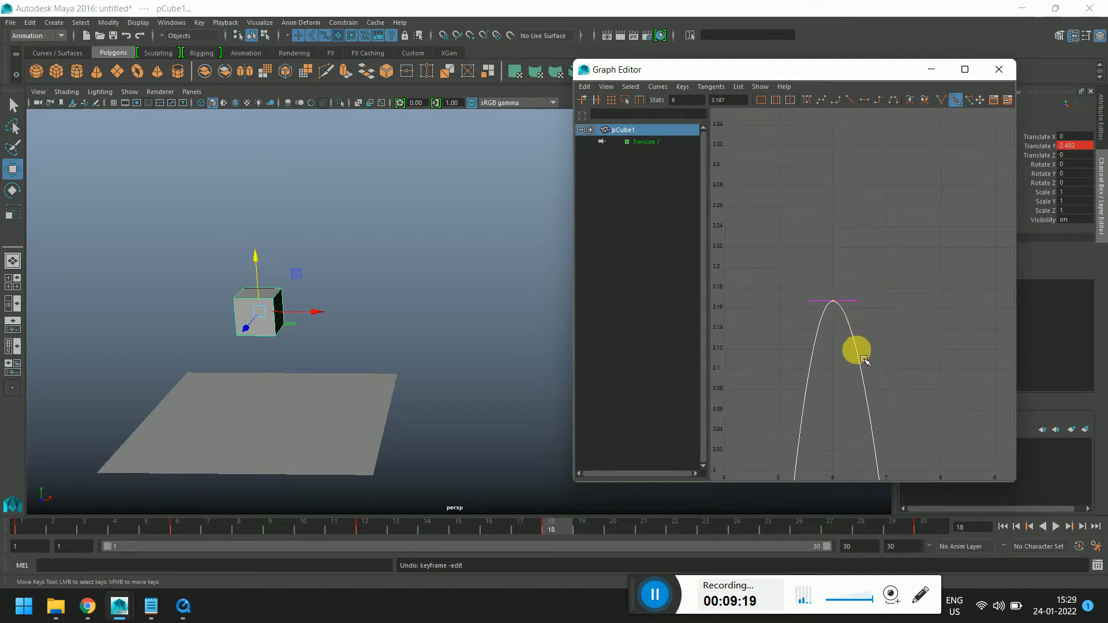
middle_click_drag(876, 351, 899, 334, "alt")
scroll(899, 334, "up", 3)
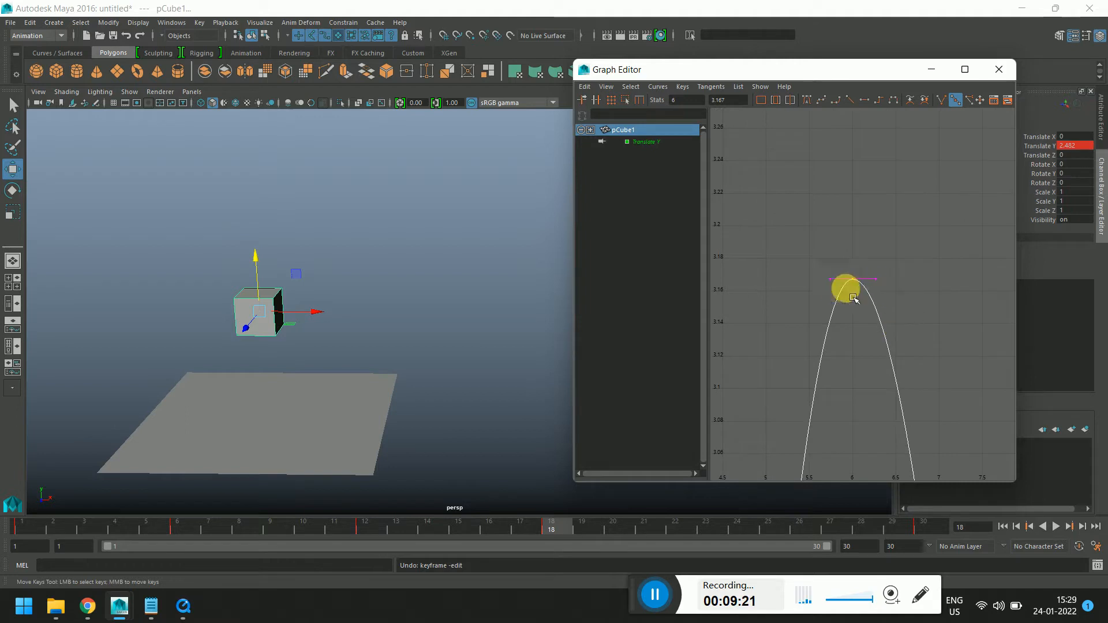
middle_click_drag(851, 277, 844, 313, "shift")
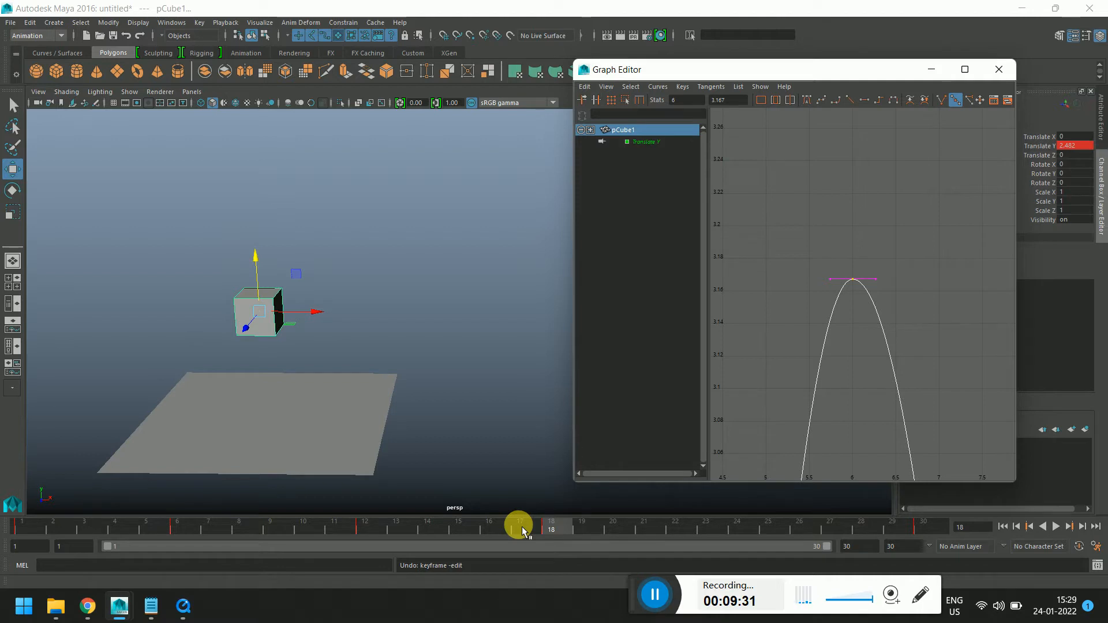
left_click_drag(802, 232, 891, 297)
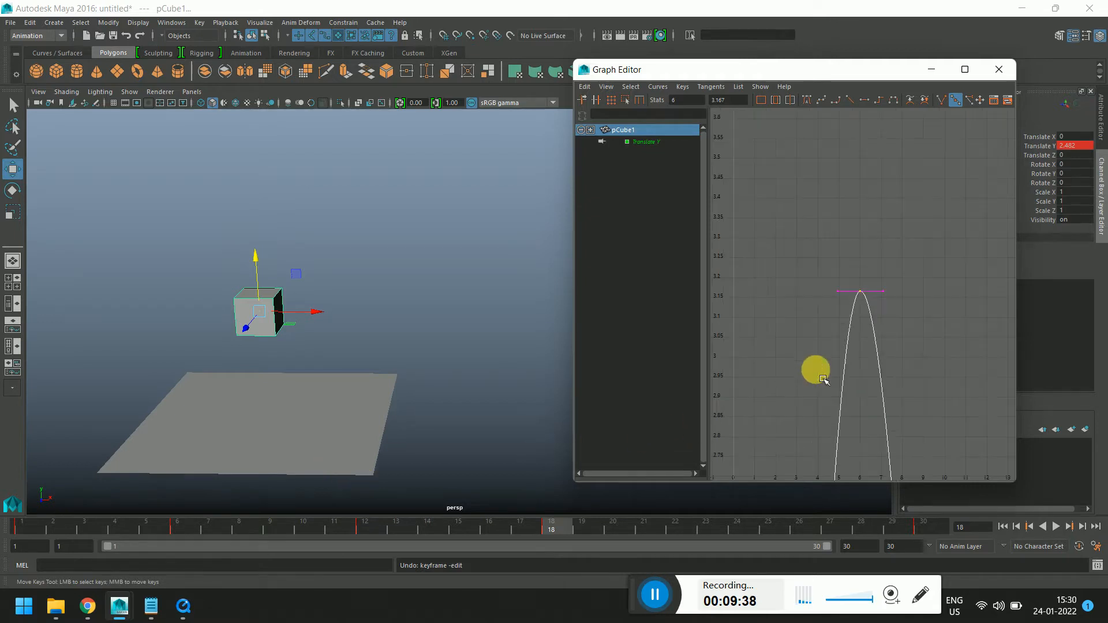
key("f")
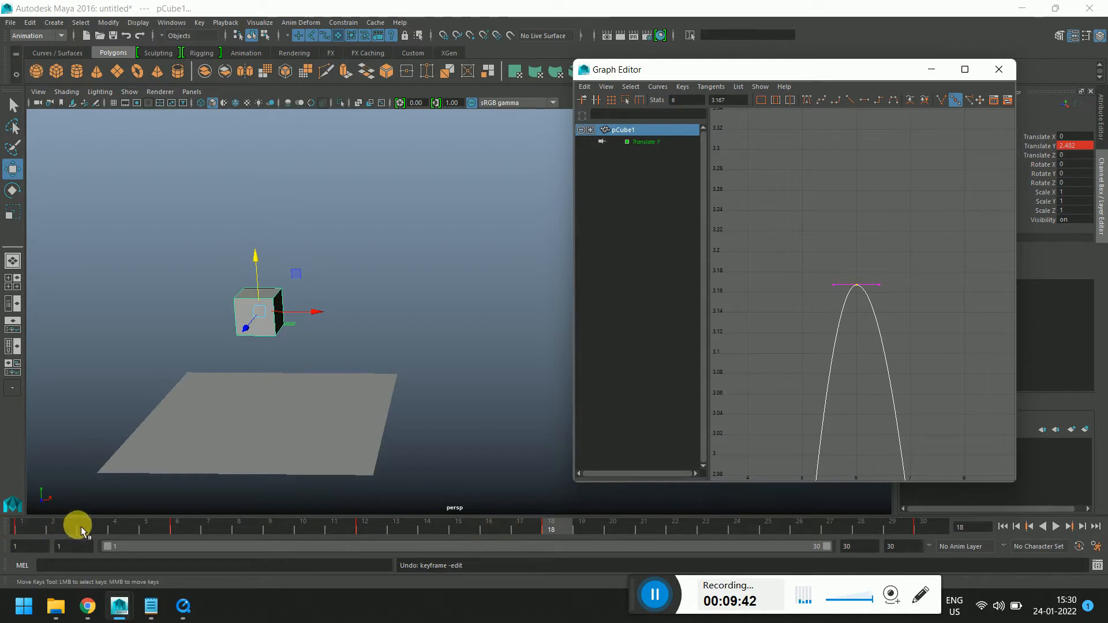
Scrub the timeline around frame 18 and inspect the second peak key at frame 18
left_click(553, 535, "shift")
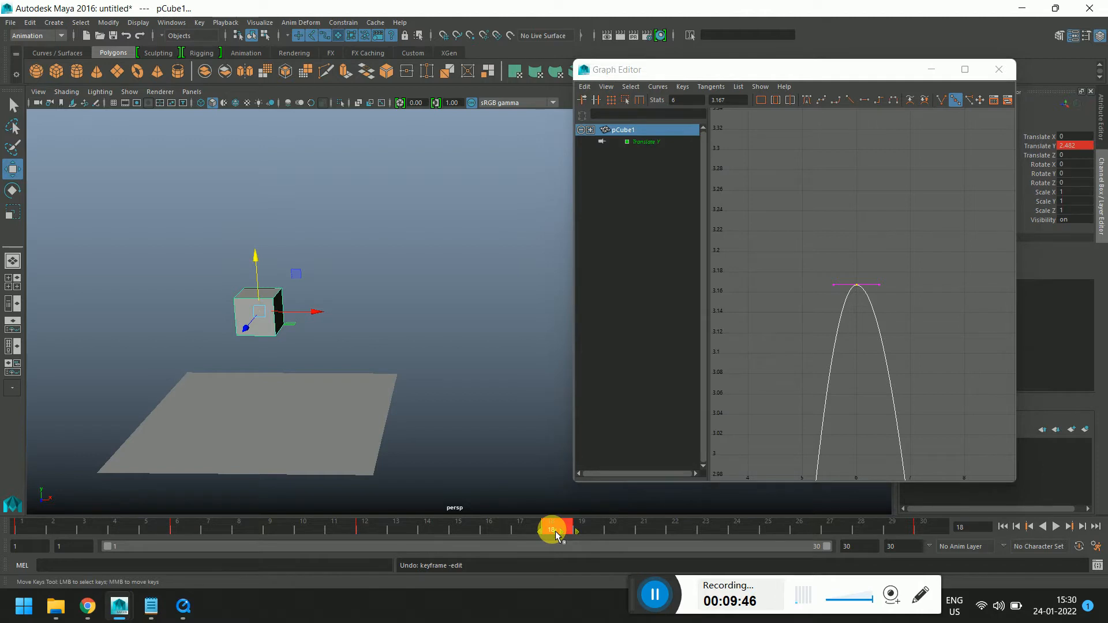
left_click_drag(558, 534, 538, 533)
scroll(791, 383, "down", 4)
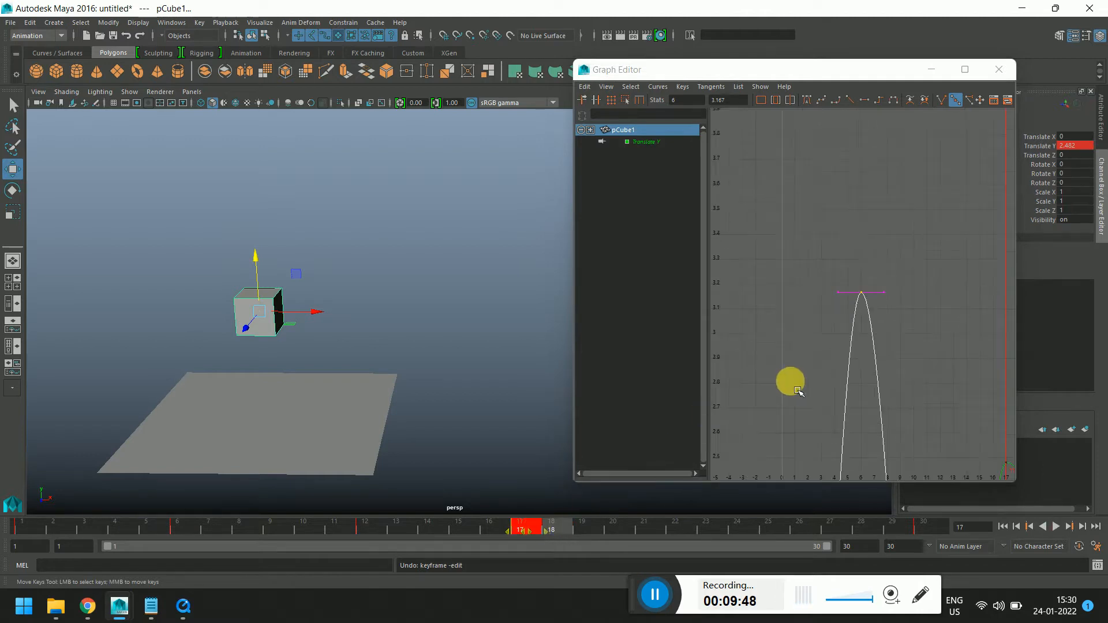
middle_click_drag(954, 354, 780, 200, "alt")
scroll(854, 321, "up", 3)
middle_click_drag(854, 321, 894, 264, "alt")
scroll(872, 294, "up", 5)
scroll(894, 264, "up", 2)
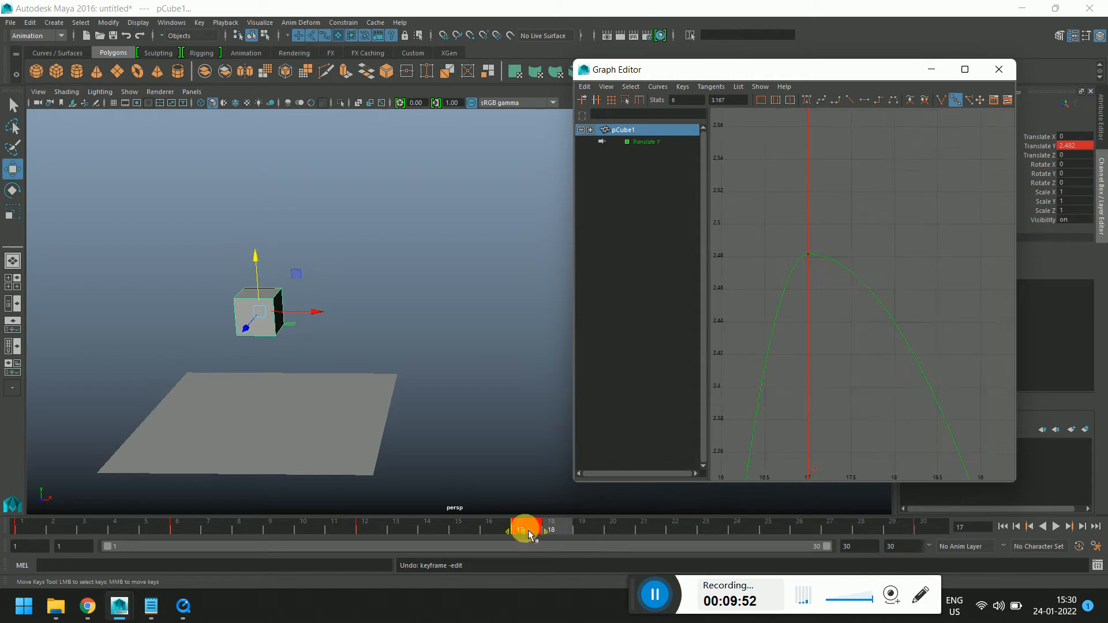
left_click_drag(530, 534, 566, 524)
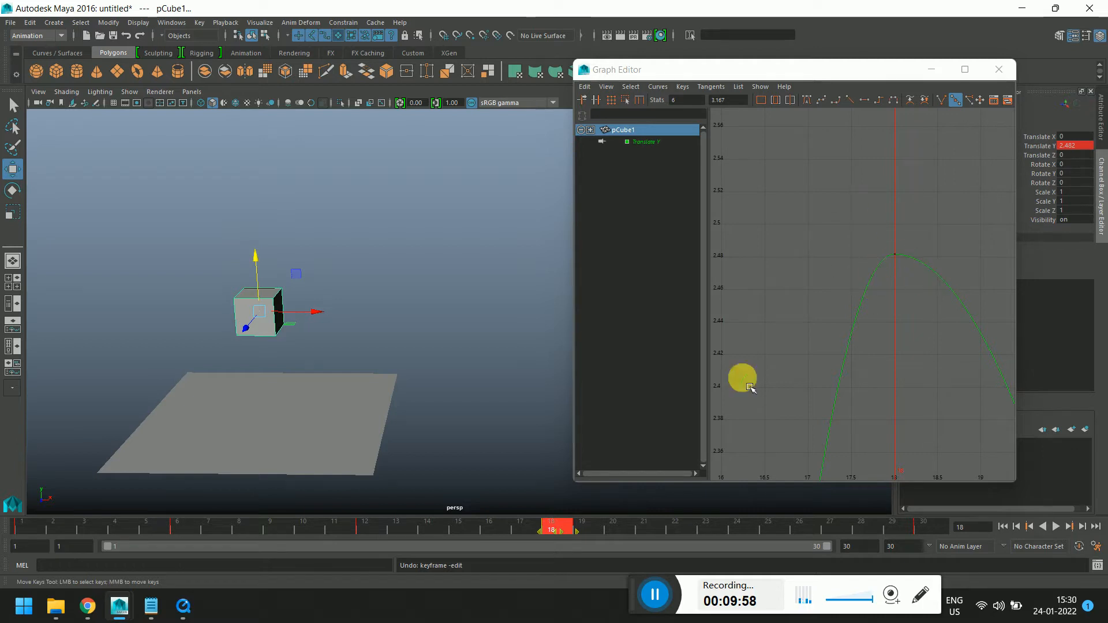
left_click_drag(495, 527, 556, 530)
double_click(556, 529)
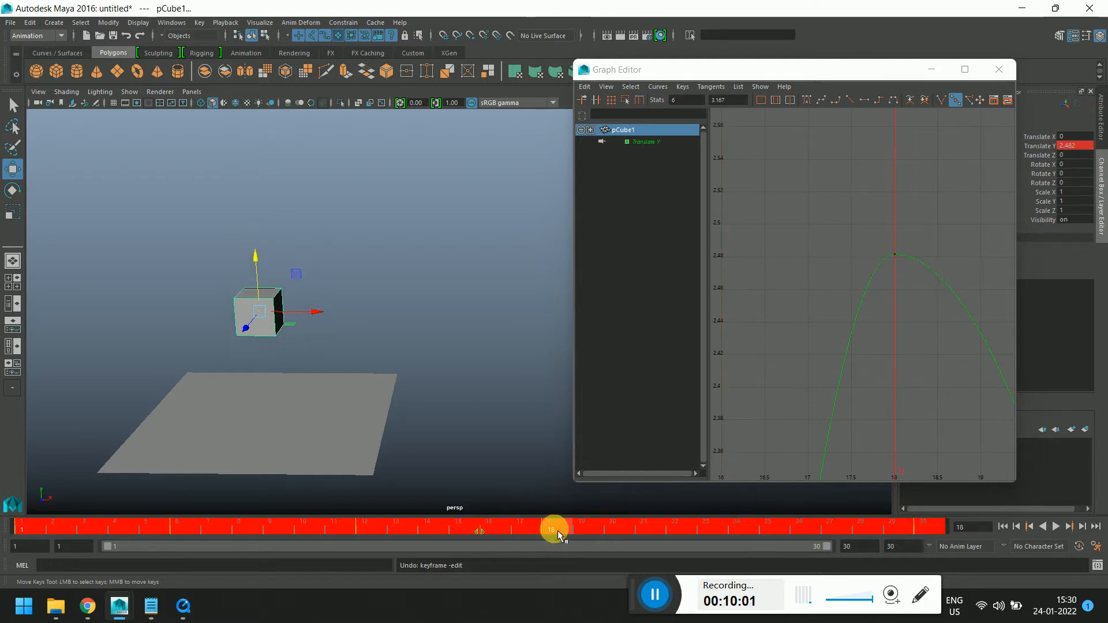
left_click(558, 531)
left_click_drag(870, 231, 928, 297)
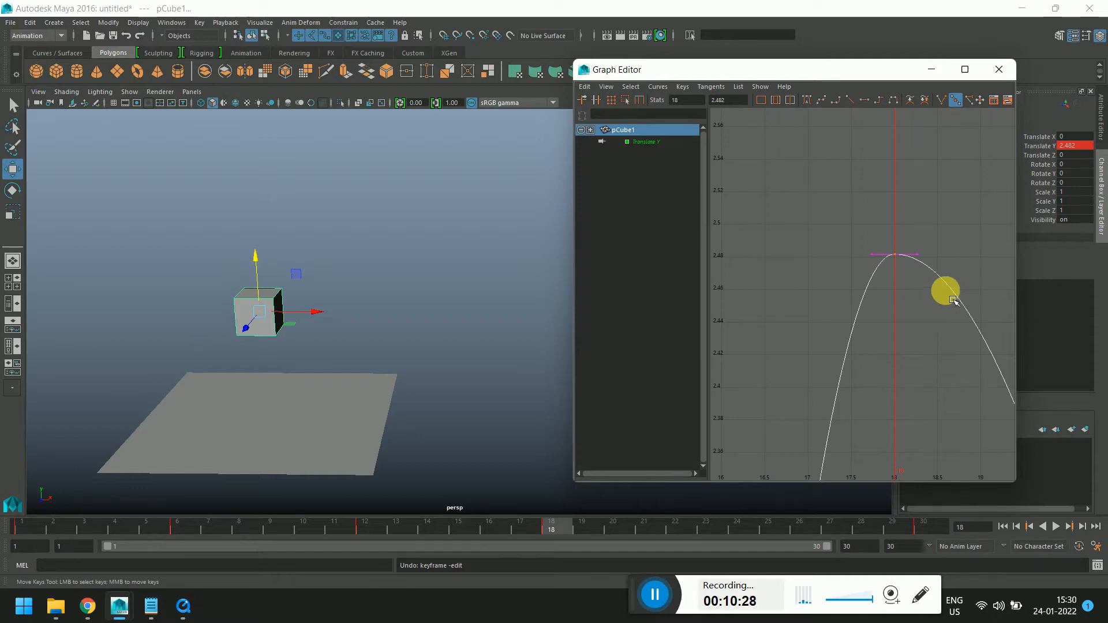
Copy the frame 18 key on the time slider, paste it at frame 24, then undo the paste
left_click(557, 528, "shift")
right_click(558, 527)
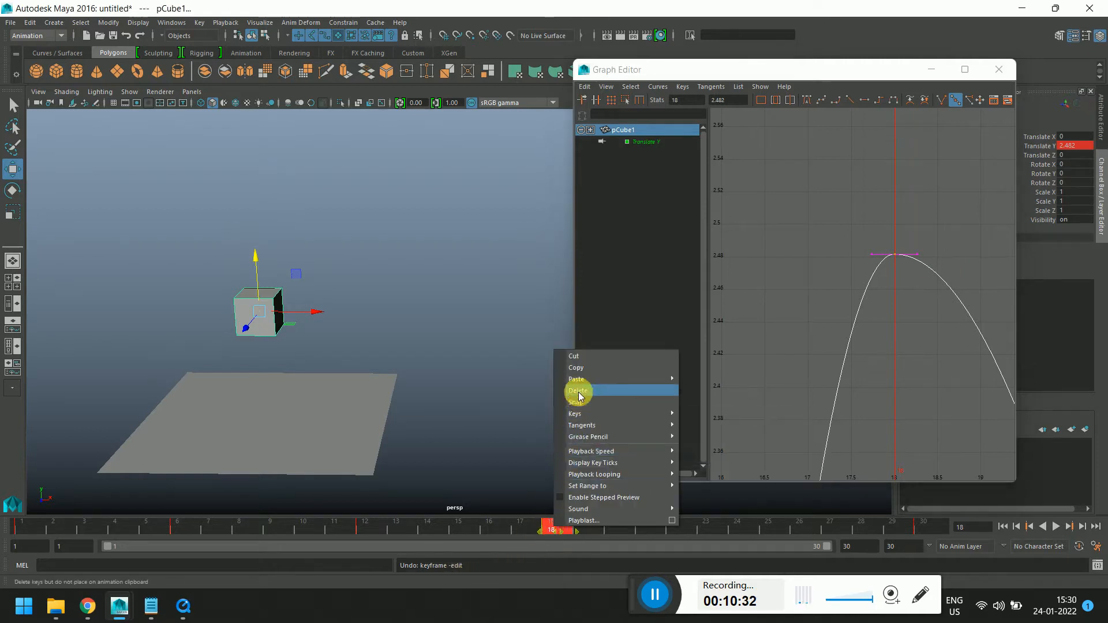
left_click(578, 367)
left_click_drag(574, 532, 777, 526)
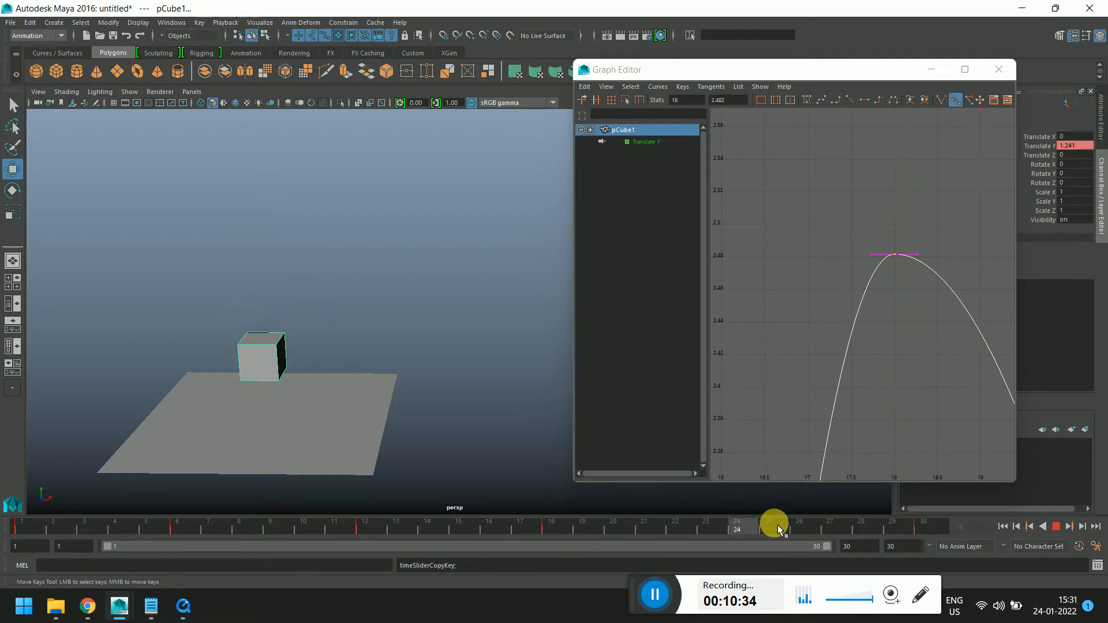
left_click(555, 528)
left_click(562, 529, "shift")
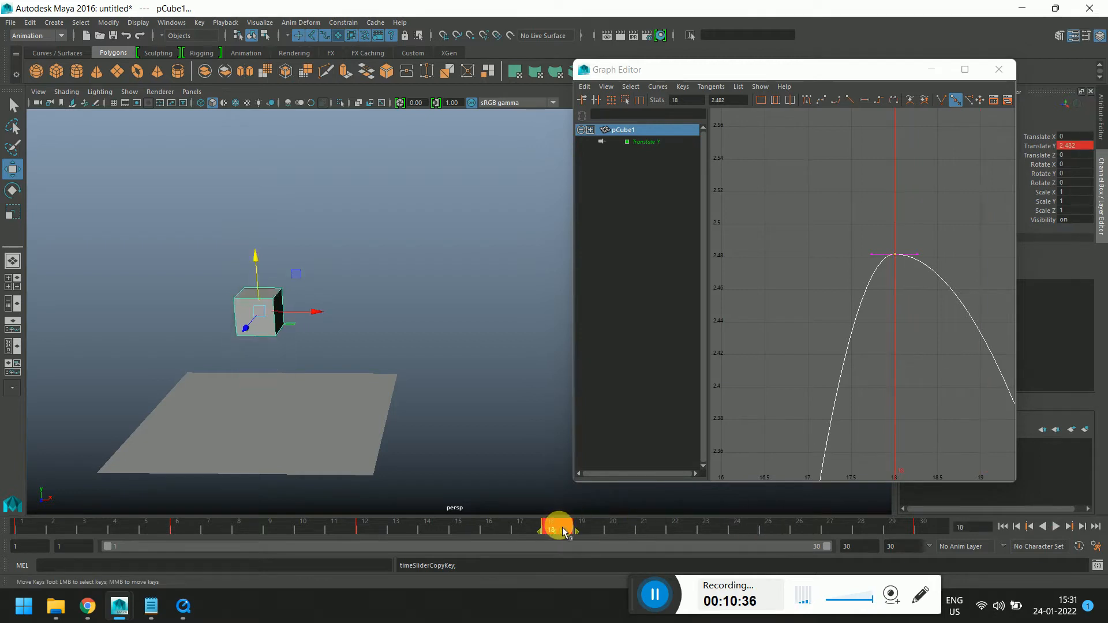
left_click(734, 530)
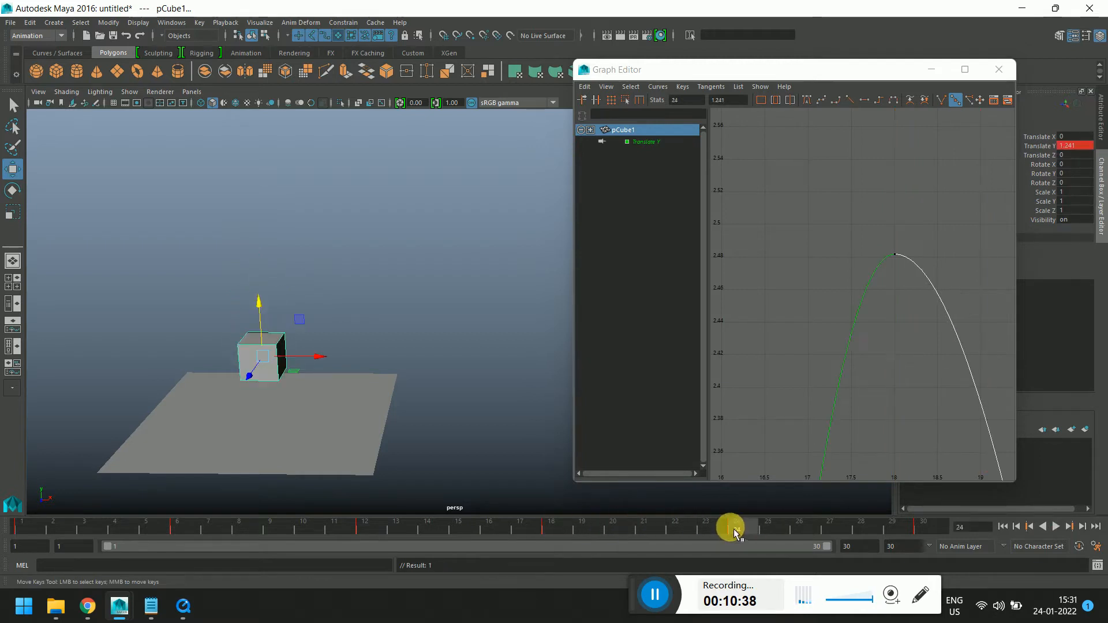
scroll(800, 385, "down", 15)
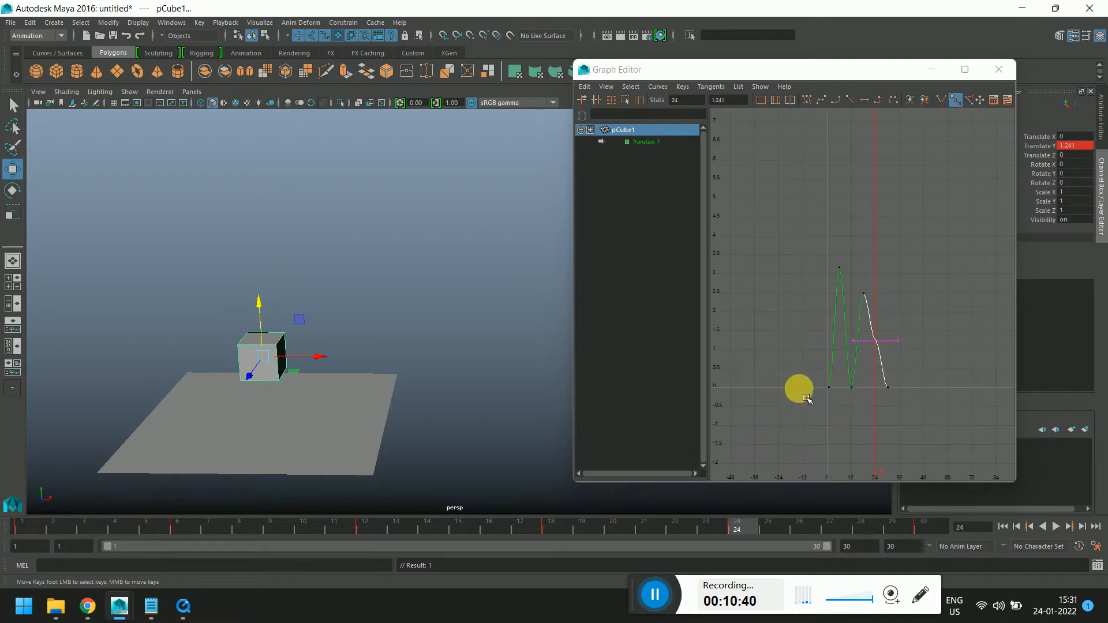
key("ctrl+z")
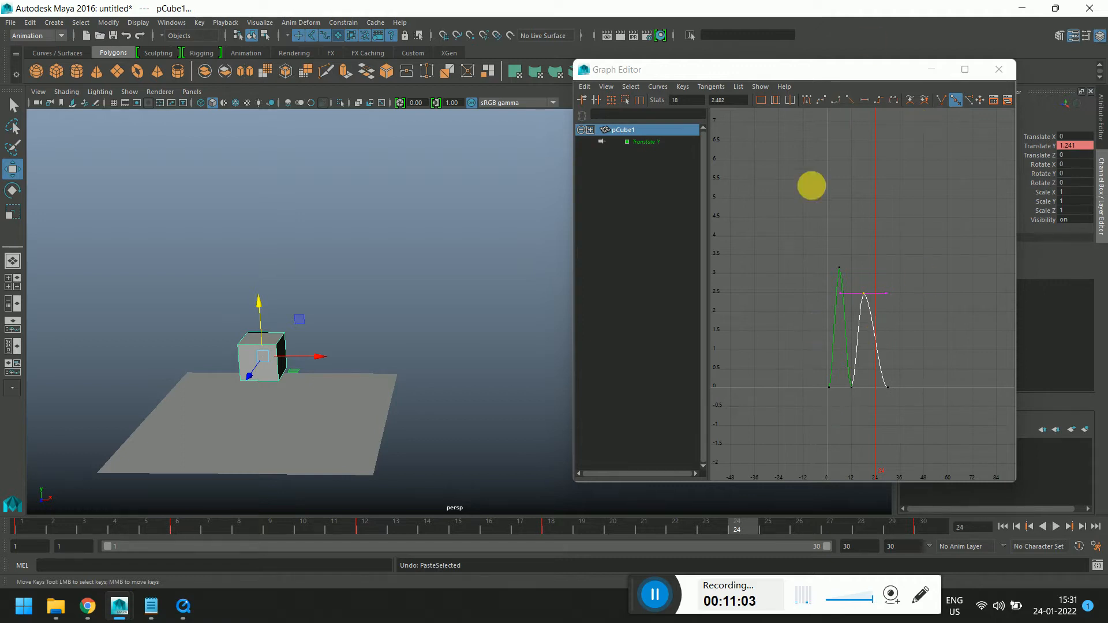
key("f")
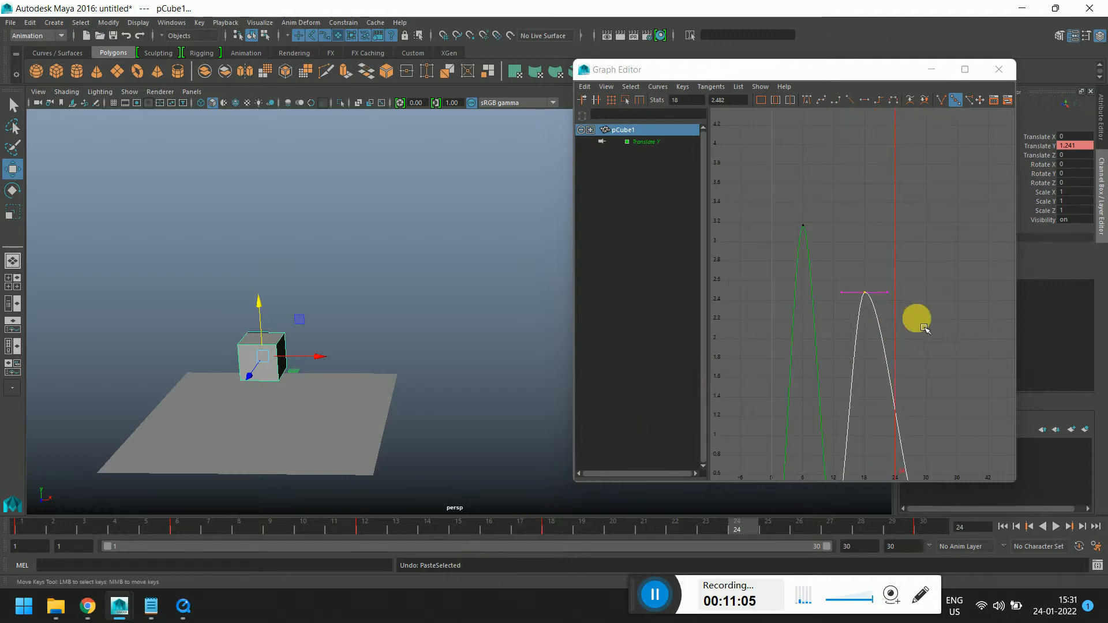
Reselect the second peak key at frame 18 and zoom the graph out and back in to examine it
left_click_drag(857, 278, 886, 329)
mouse_move(552, 529)
left_mouse_down()
mouse_move(705, 527)
mouse_move(549, 535)
left_mouse_up()
left_click(909, 308)
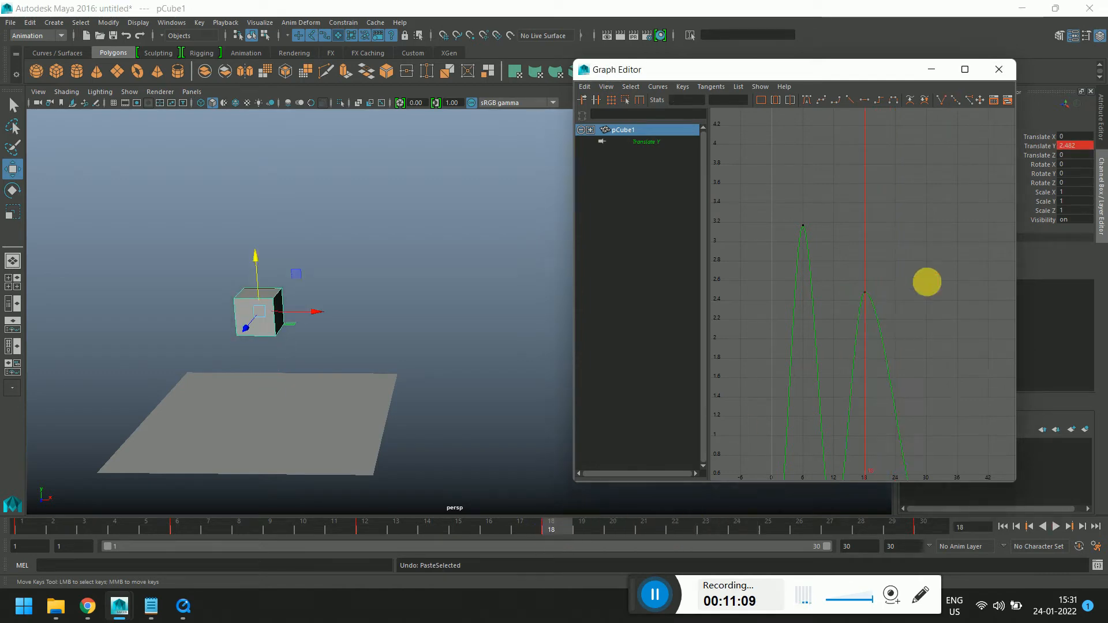
middle_click_drag(927, 282, 893, 251, "alt")
left_click_drag(828, 233, 882, 303)
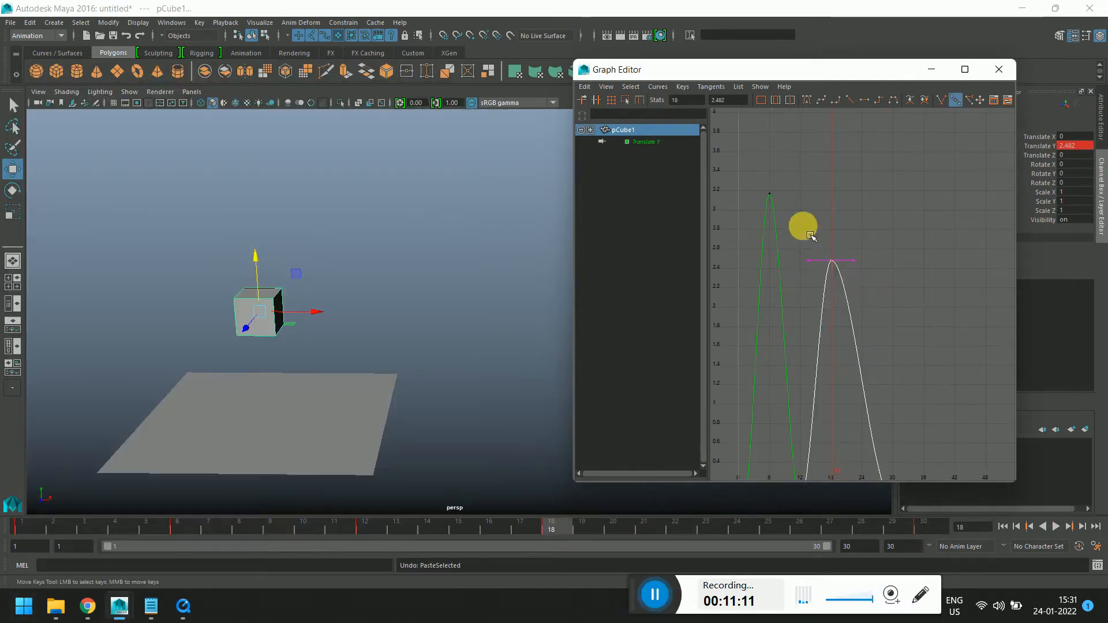
scroll(868, 198, "down", 5)
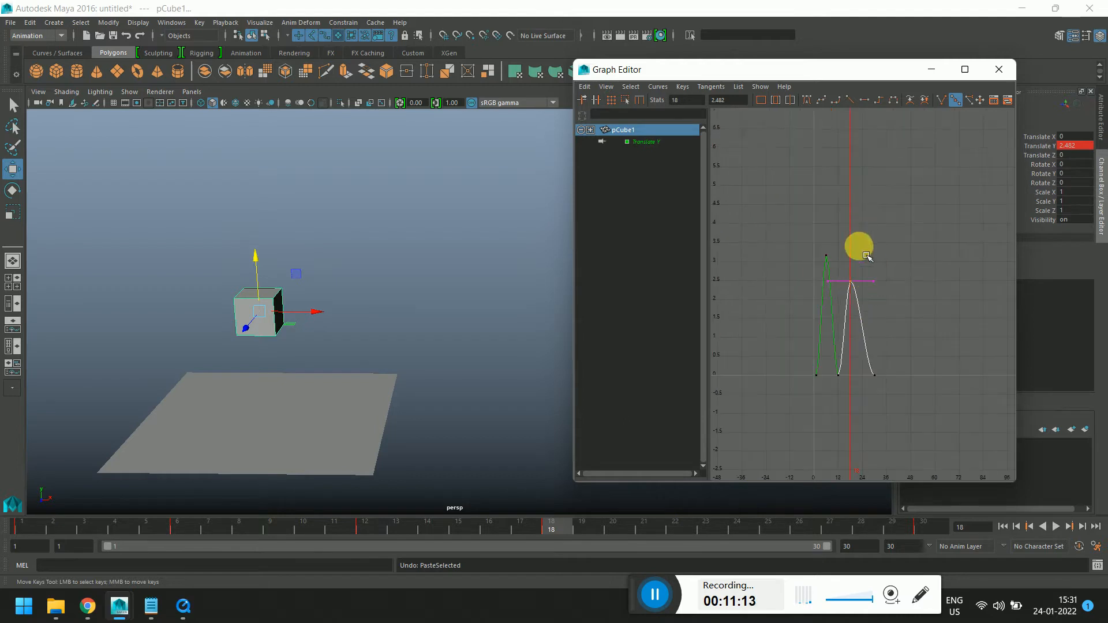
scroll(873, 283, "up", 5)
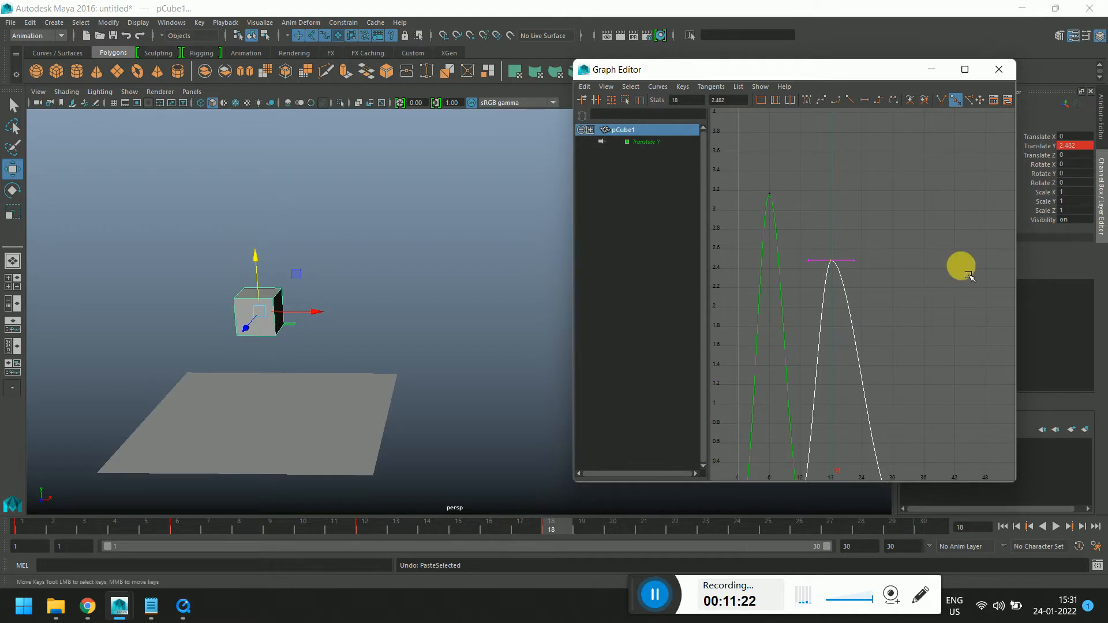
Try raising the second peak key higher on the Translate Y curve, undoing both attempts
middle_click_drag(859, 261, 859, 173)
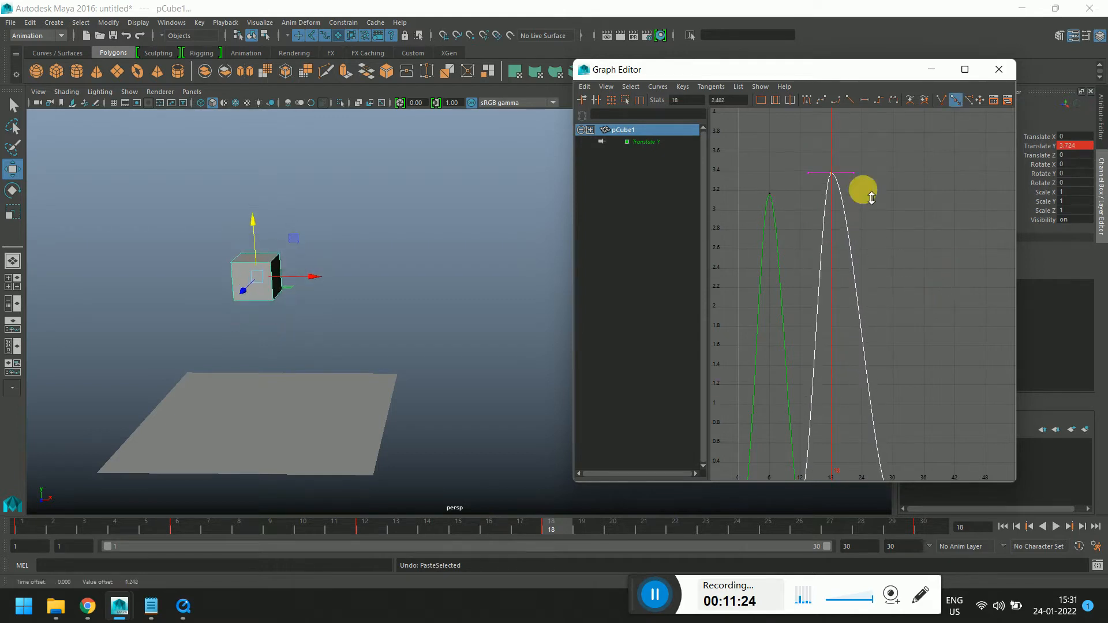
key("ctrl+z")
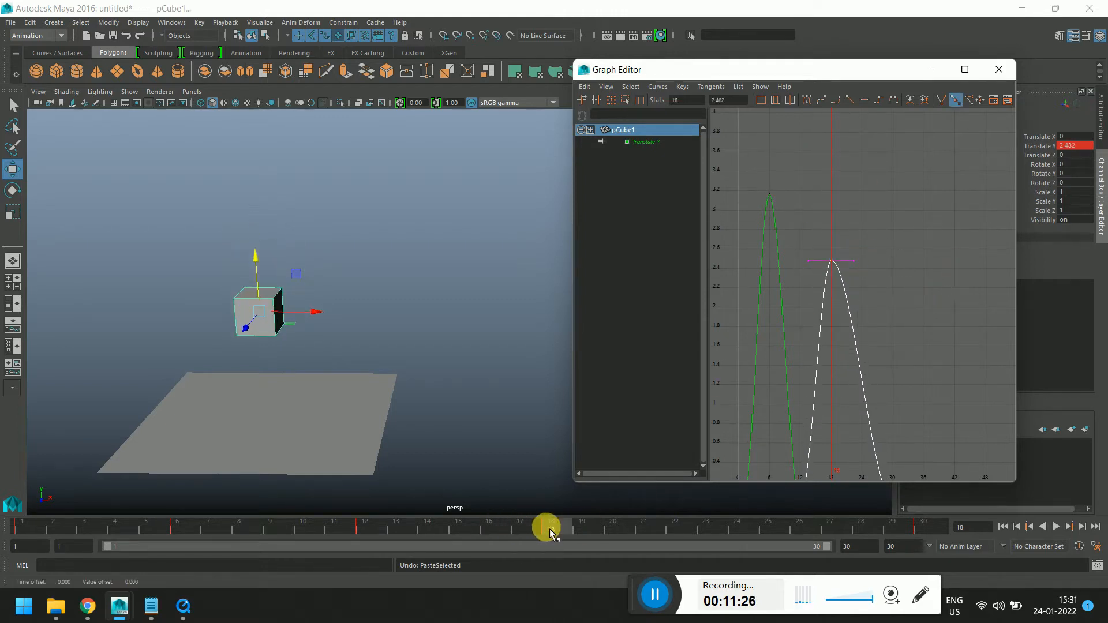
middle_click_drag(878, 292, 870, 196)
key("ctrl+z")
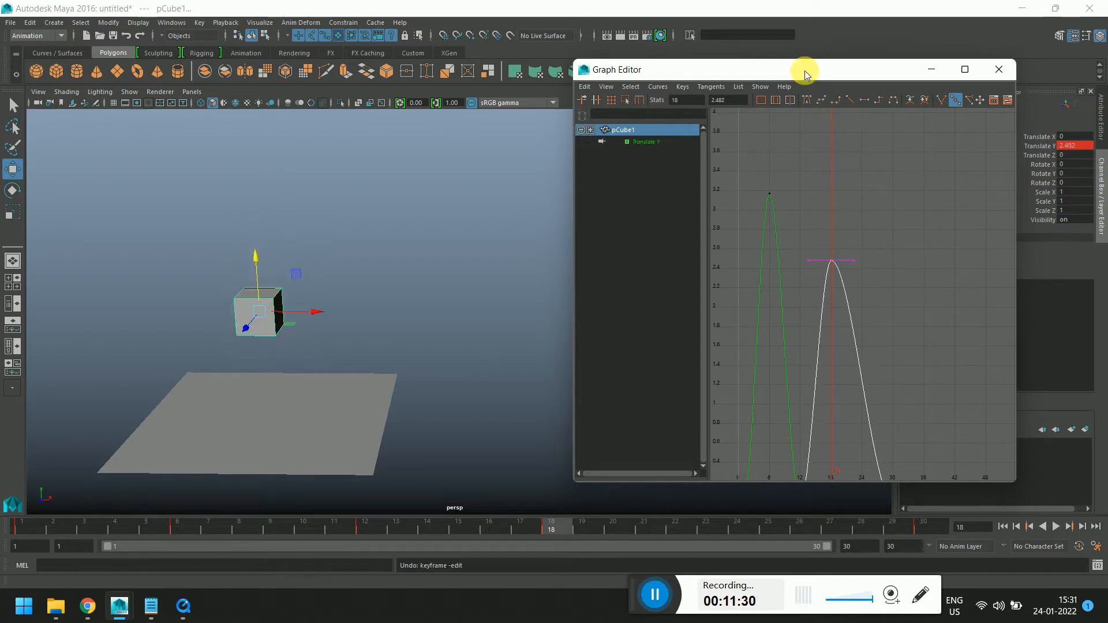
Try sliding the second peak key sideways in time on the curve, undoing each attempt
left_click_drag(805, 74, 581, 61)
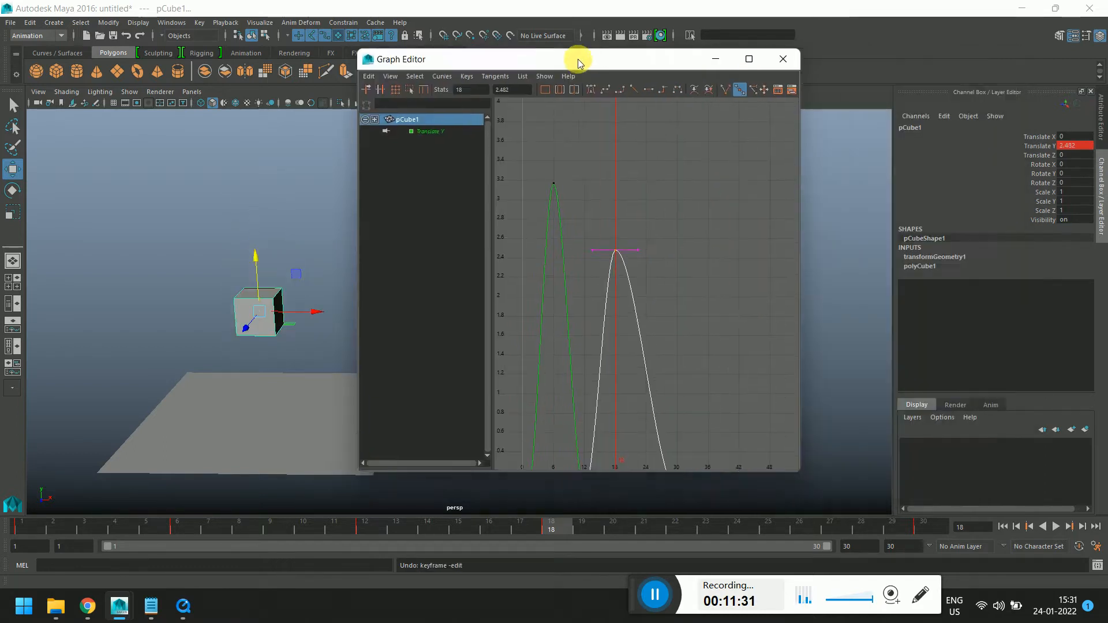
left_click(1042, 147)
mouse_move(747, 244)
middle_mouse_down()
mouse_move(787, 252)
mouse_move(765, 242)
middle_mouse_up()
key("ctrl+z")
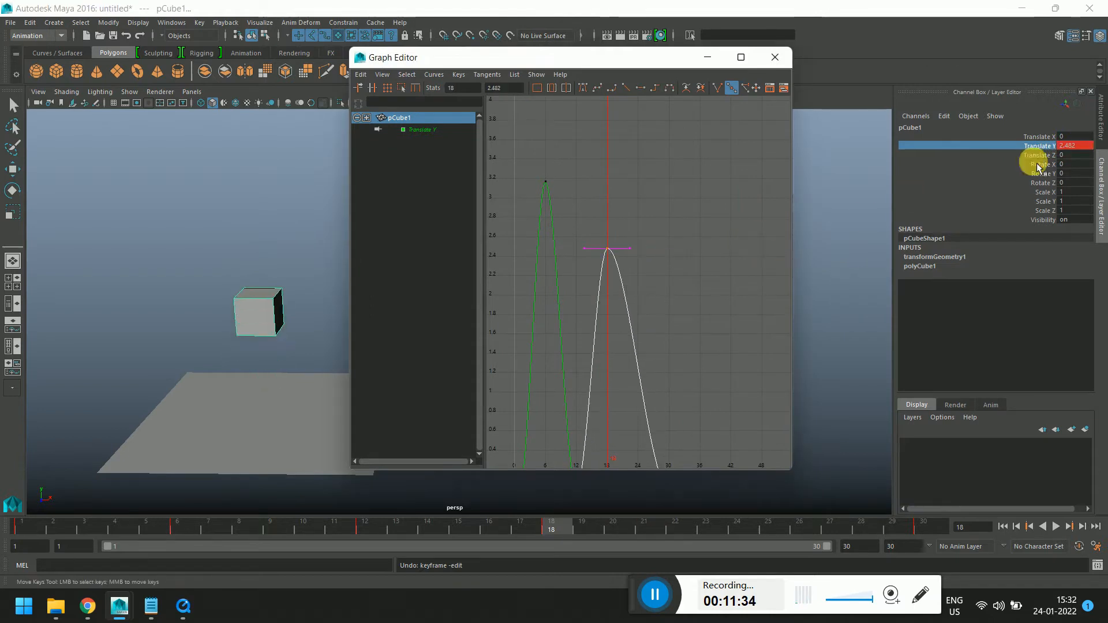
middle_click_drag(660, 275, 681, 275)
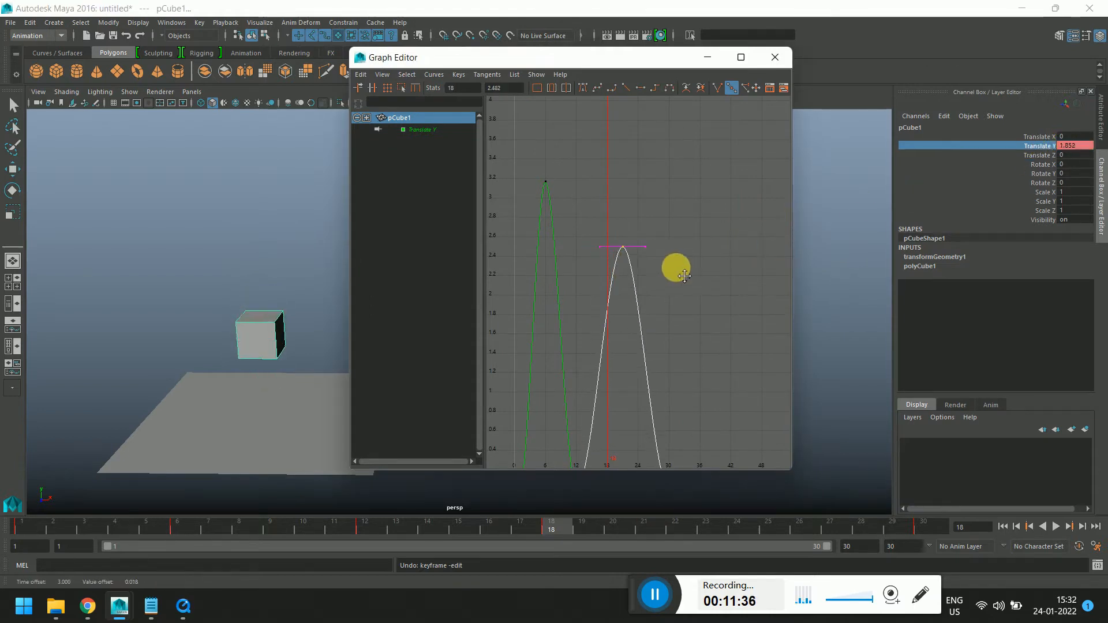
key("ctrl+z")
left_click(680, 276)
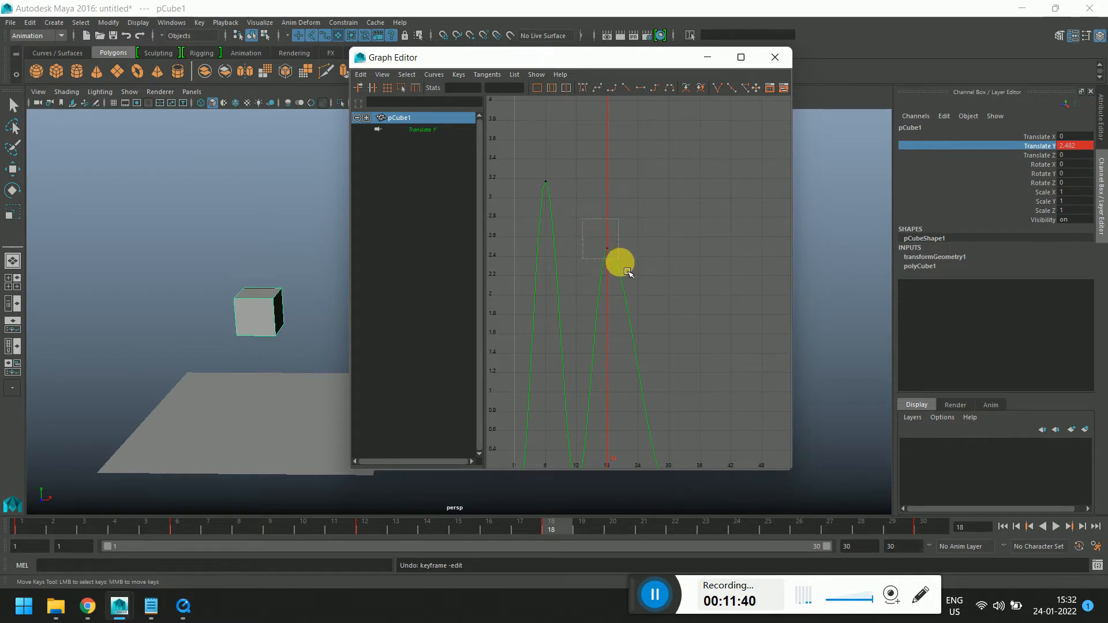
Try dragging the second peak key lower on the curve and undo the move
left_click(608, 250)
mouse_move(608, 249)
middle_mouse_down()
mouse_move(621, 131)
mouse_move(627, 257)
middle_mouse_up()
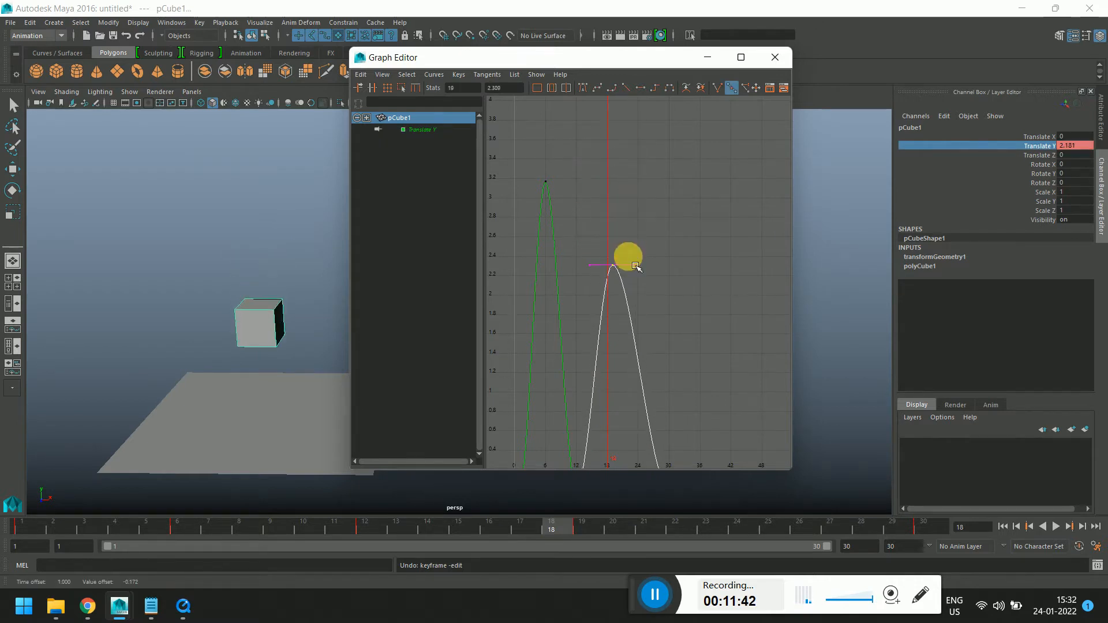
key("ctrl+z")
Set the cube's Translate Y at frame 18 to 4 and undo the change
left_click(1077, 147)
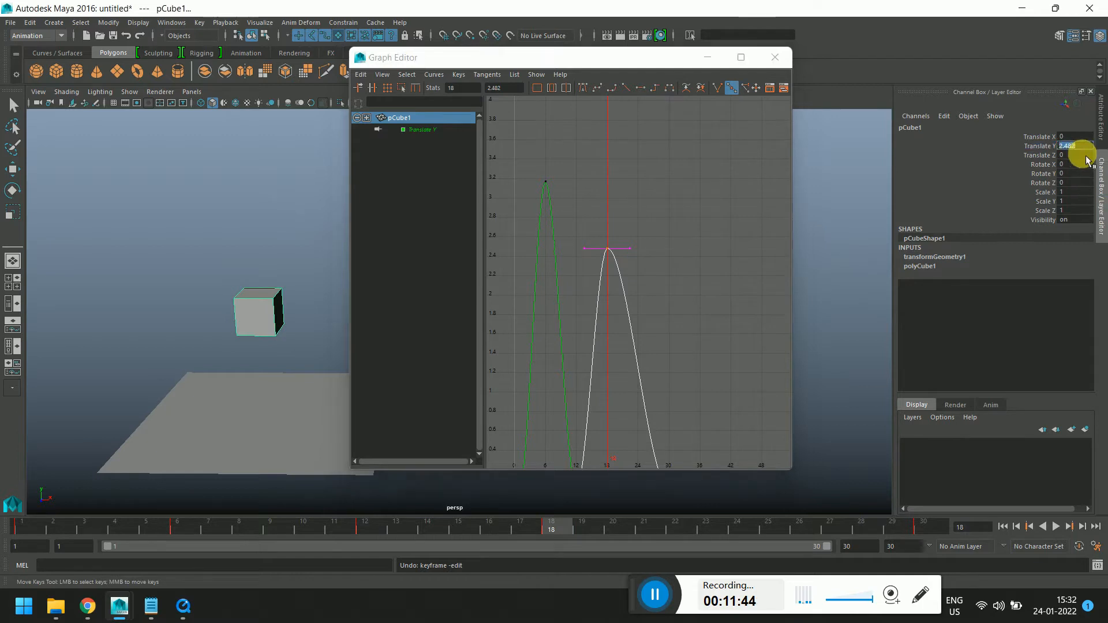
type("4")
key("Return")
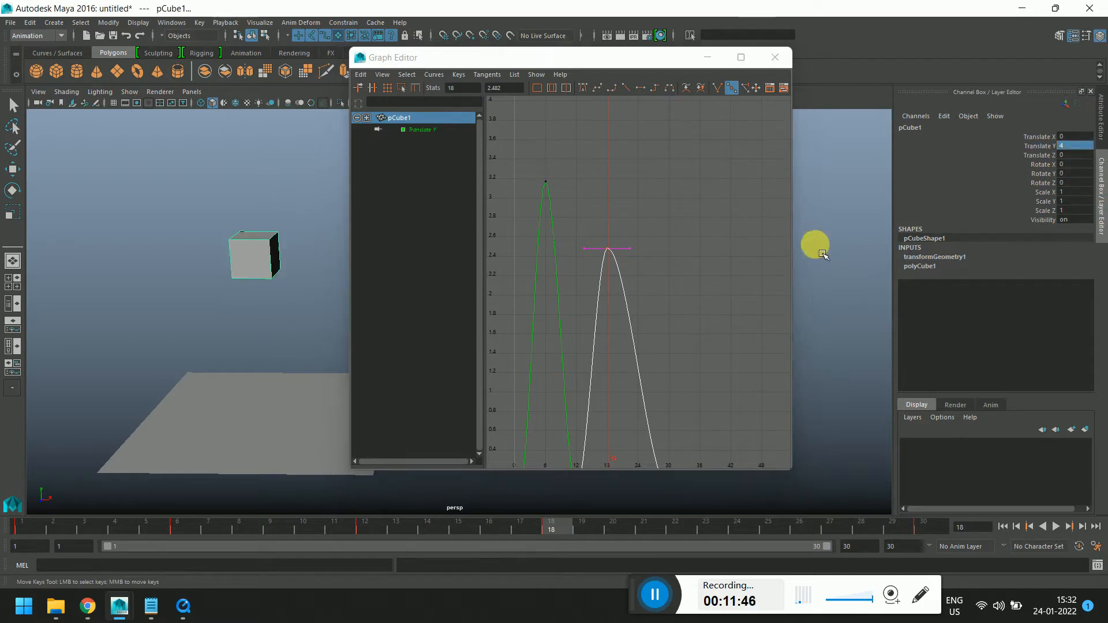
key("ctrl+z")
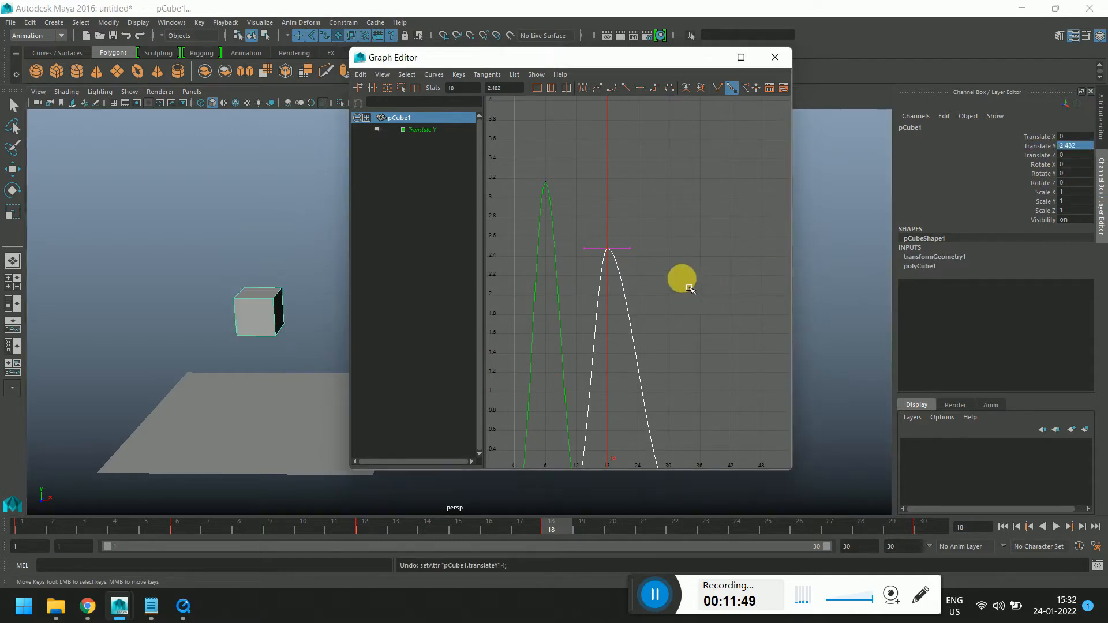
left_click(712, 286)
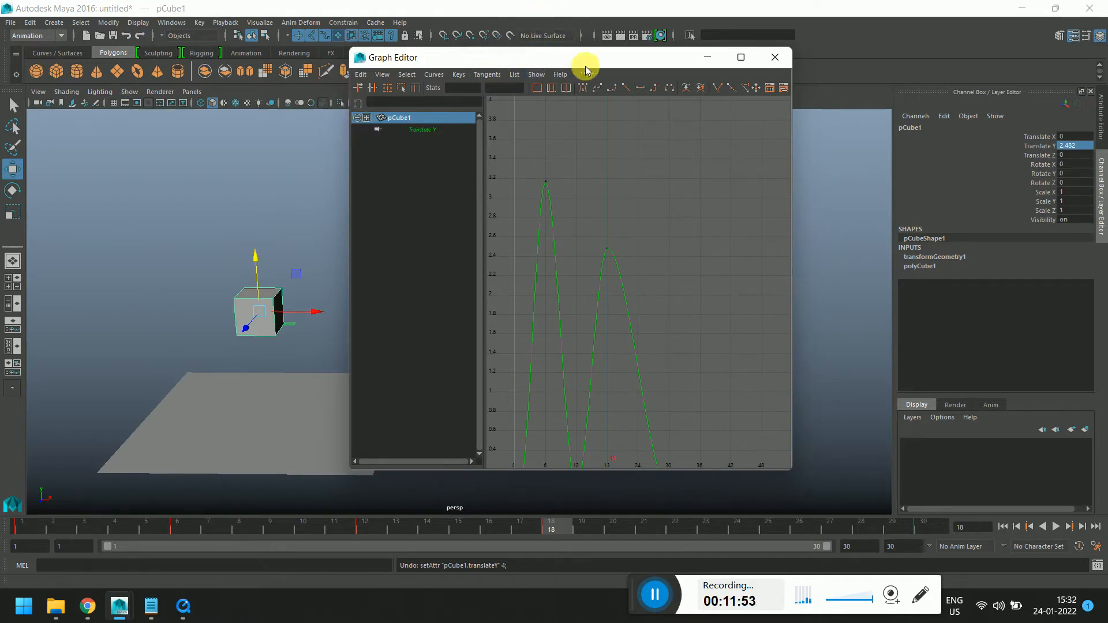
Enlarge the Graph Editor, frame the curve, and move the last ground Translate Y key to frame 36
left_click_drag(649, 59, 606, 61)
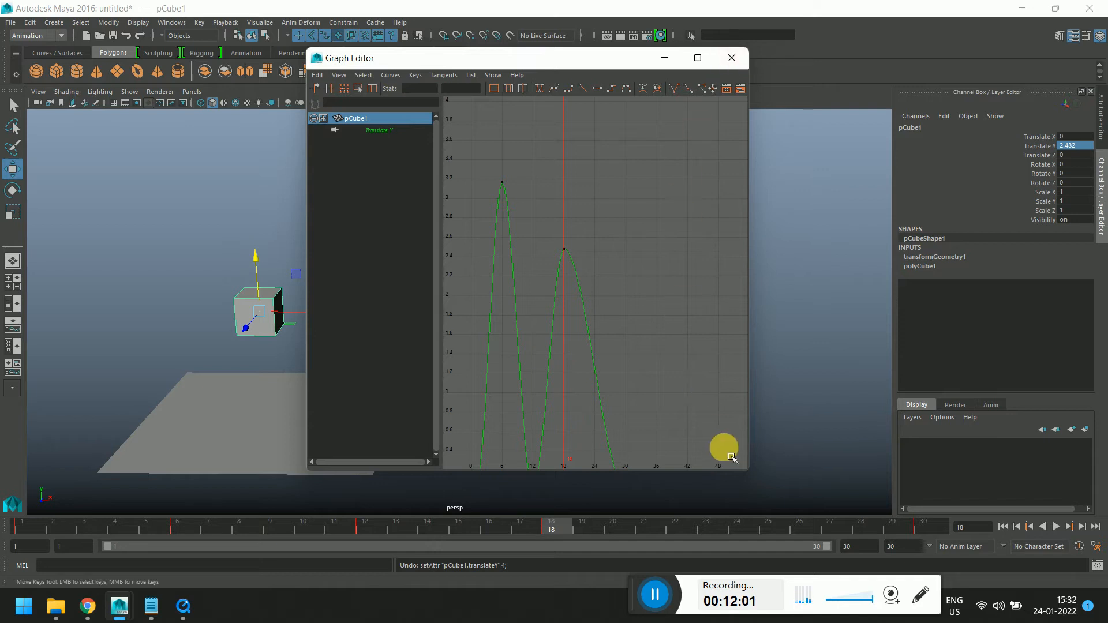
left_click_drag(752, 475, 954, 491)
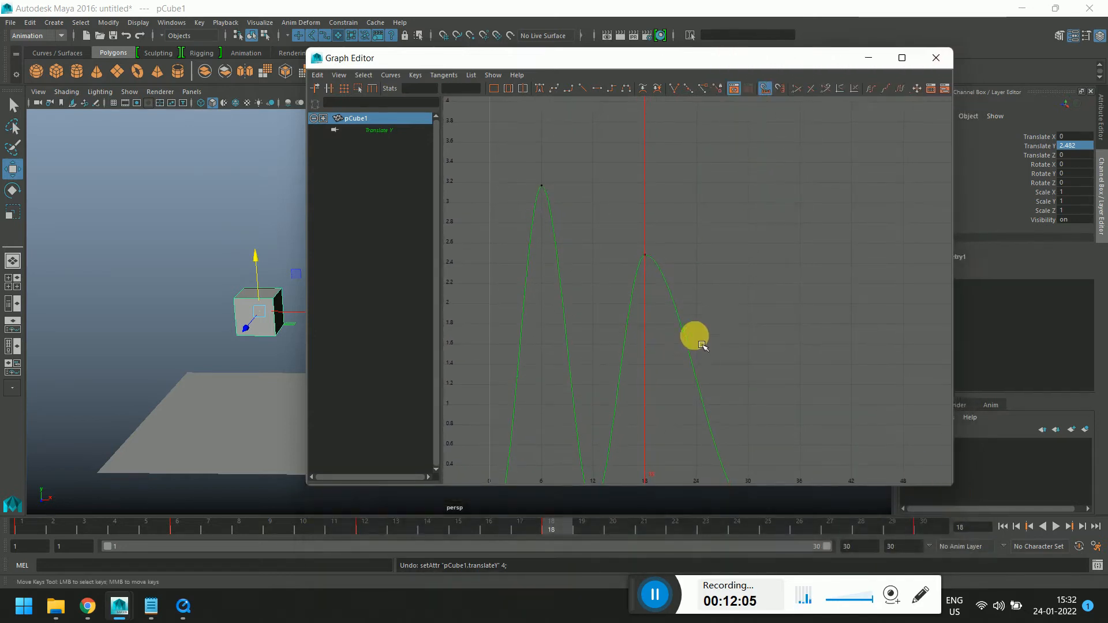
key("f")
left_click_drag(633, 237, 699, 317)
scroll(695, 311, "up", 2)
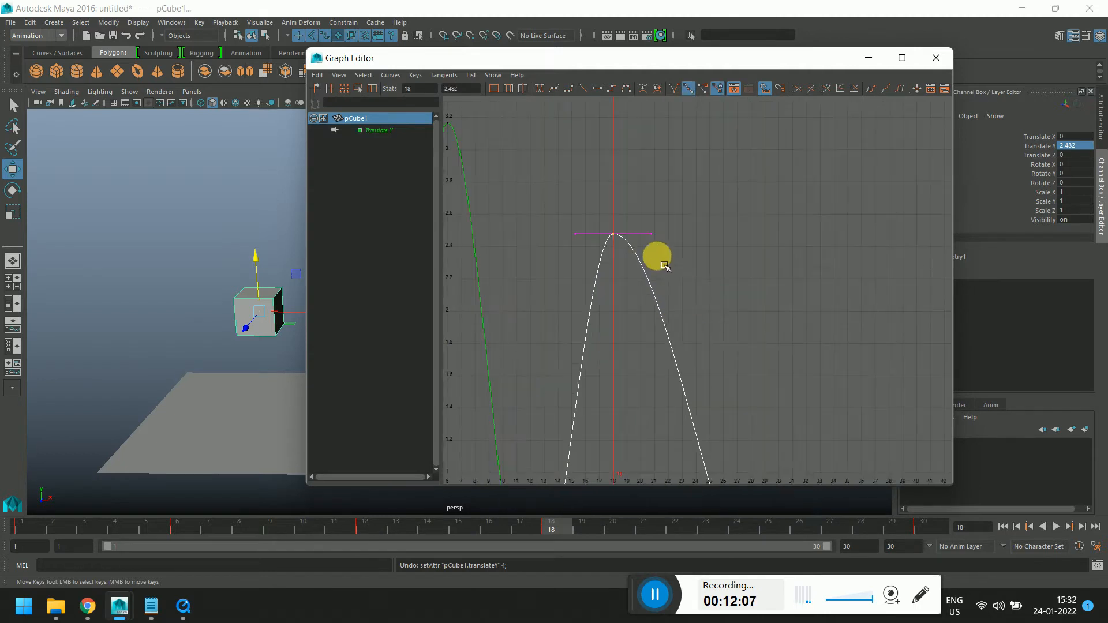
scroll(652, 270, "down", 1)
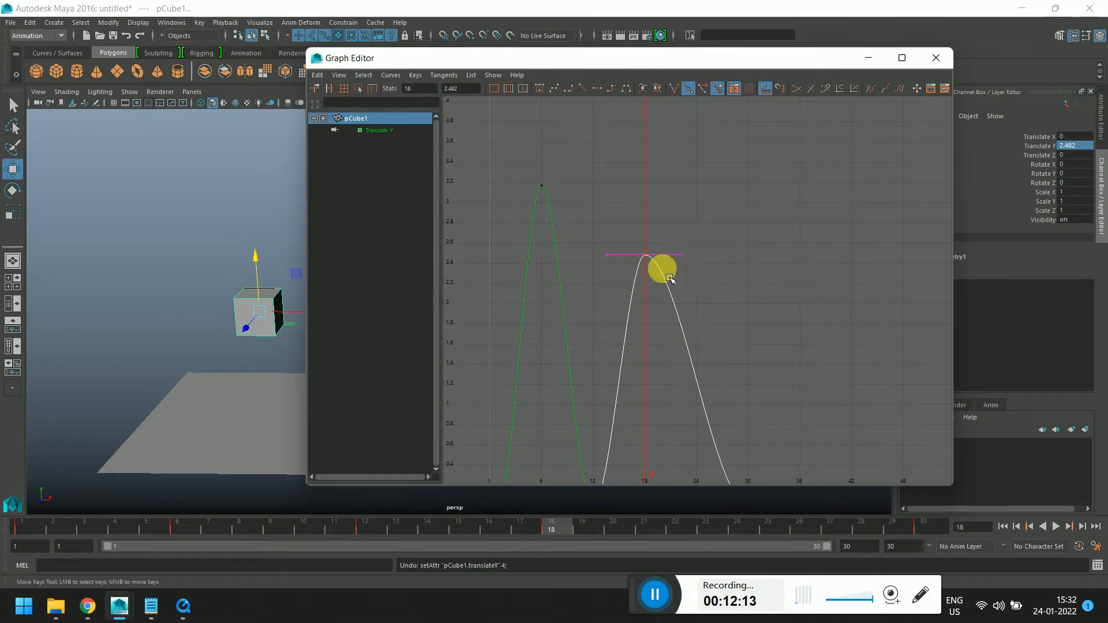
scroll(603, 338, "down", 4)
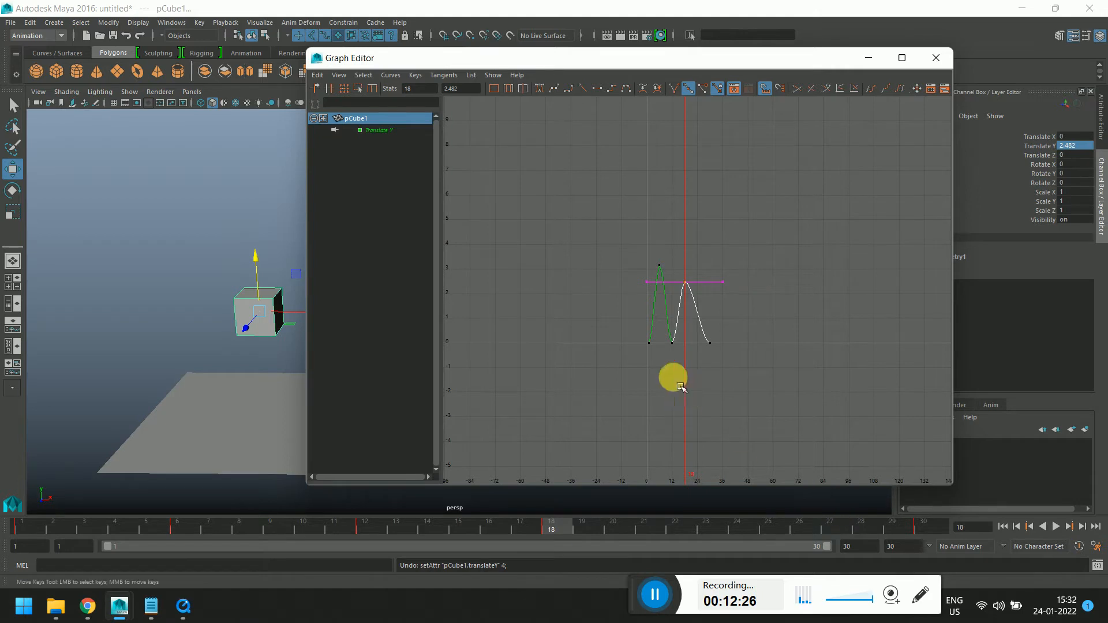
scroll(701, 383, "up", 6)
scroll(704, 386, "down", 5)
left_click_drag(714, 372, 751, 402)
middle_click_drag(752, 395, 767, 426, "shift")
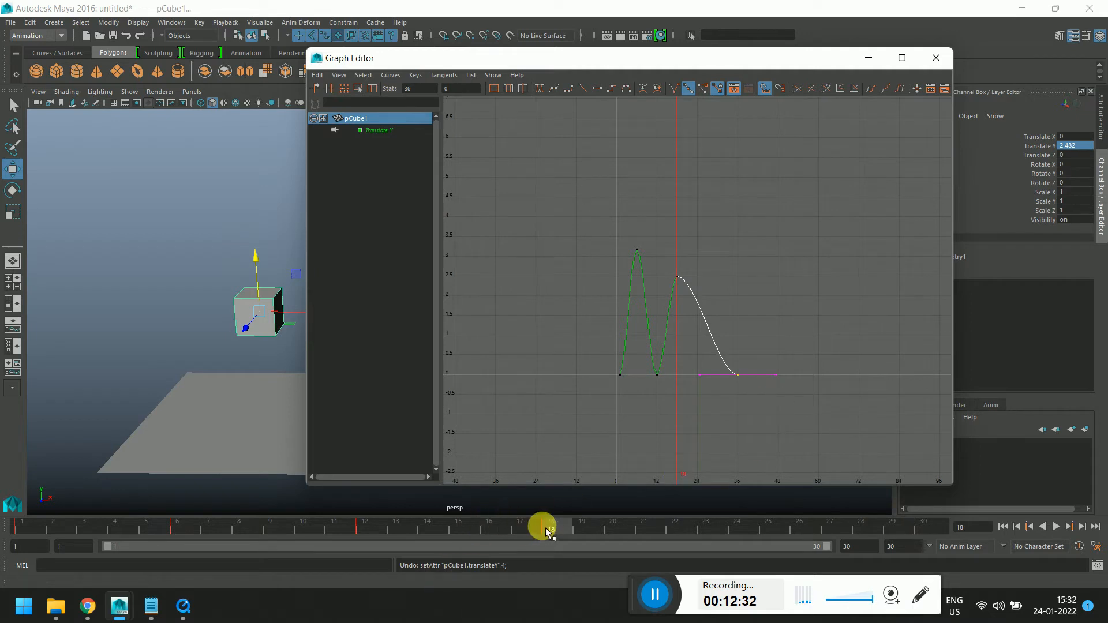
Move the second peak Translate Y key to frame 28 in the Graph Editor
left_click(567, 531, "shift")
left_click_drag(569, 534, 615, 536)
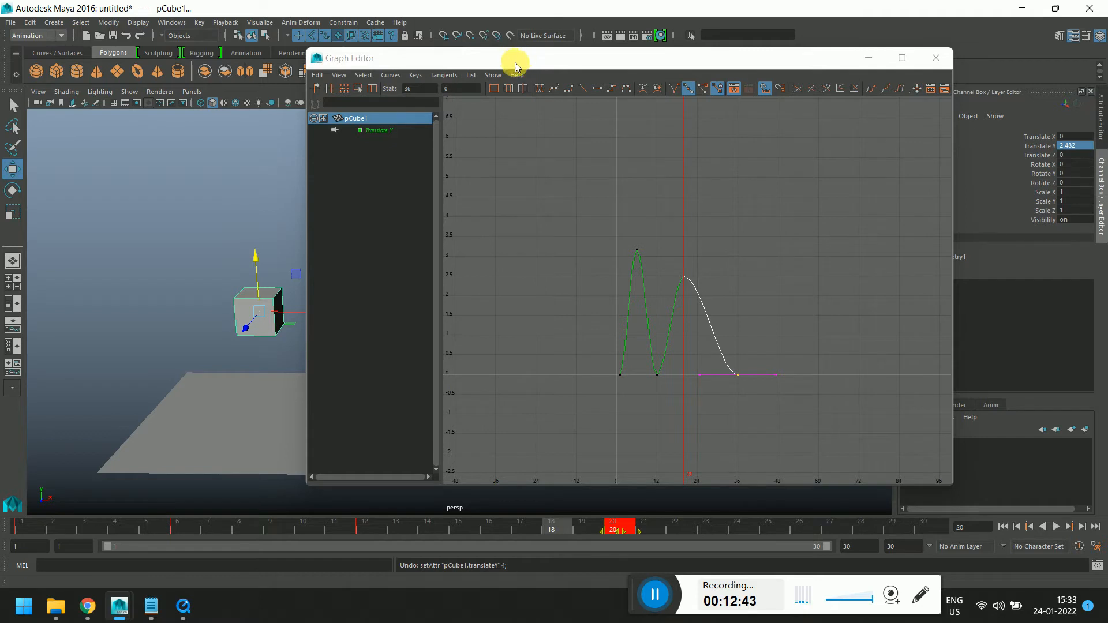
left_click_drag(504, 58, 288, 43)
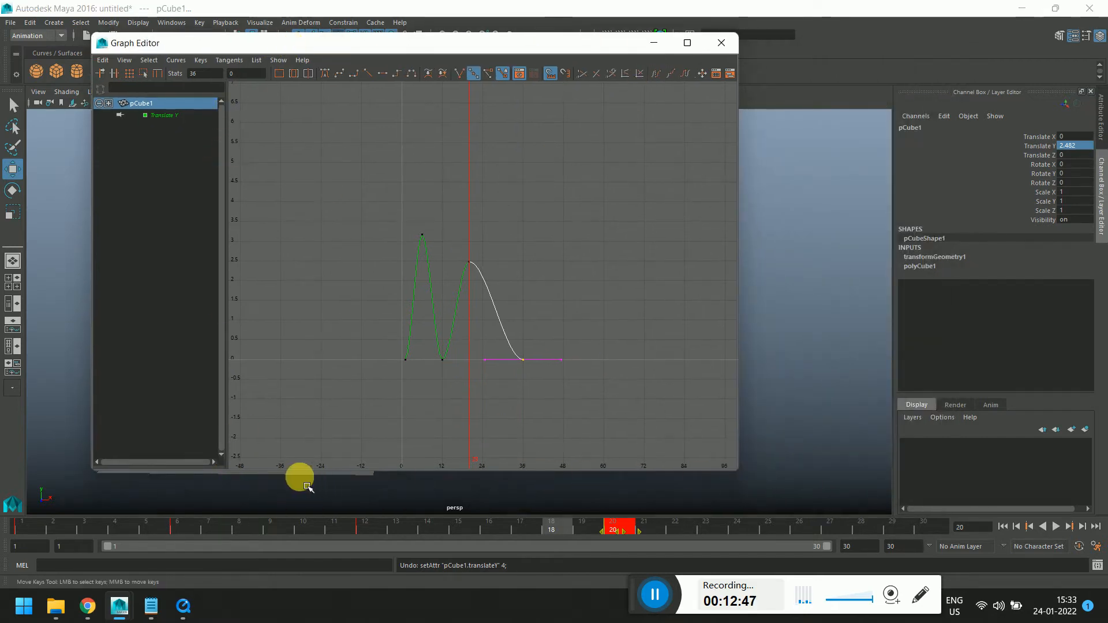
scroll(570, 333, "up", 3)
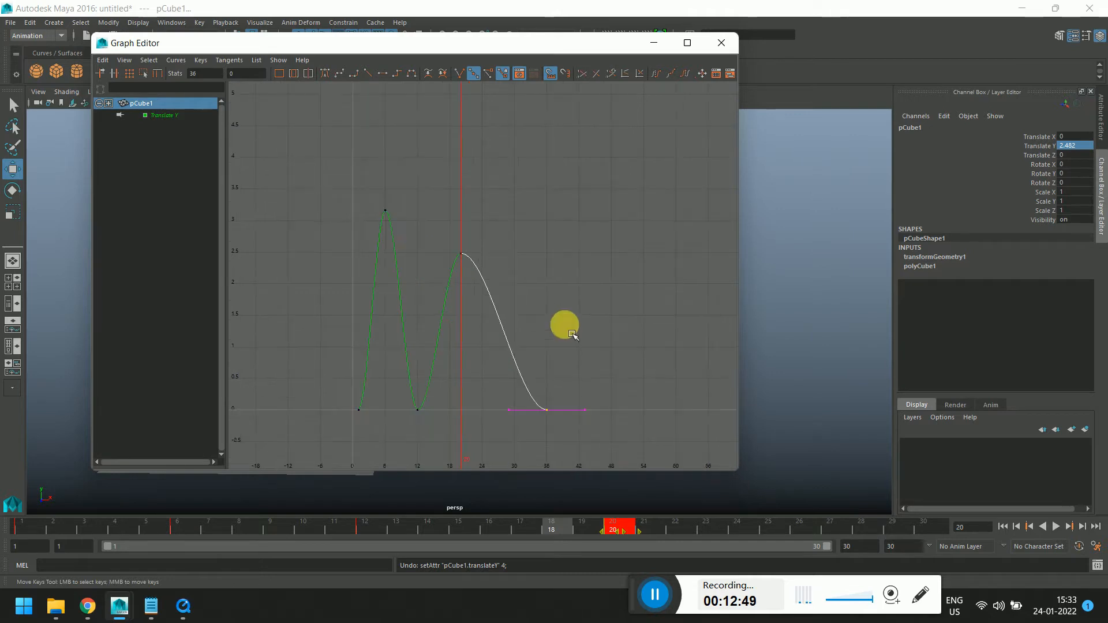
left_click_drag(452, 208, 502, 302)
middle_click_drag(502, 262, 545, 260, "shift")
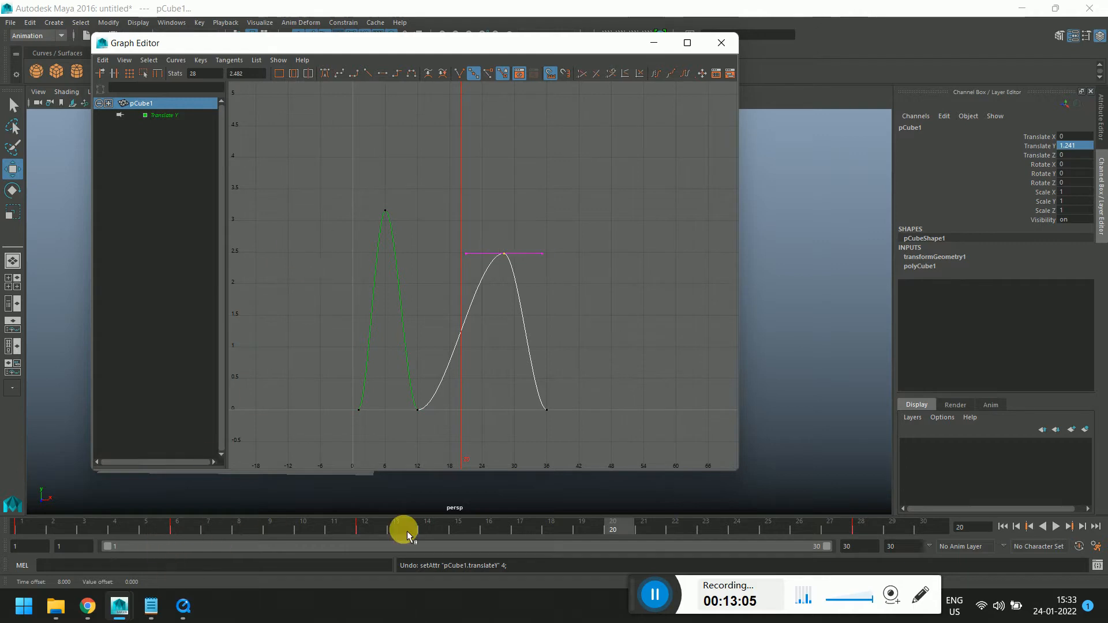
Close the Graph Editor and play back the bounce animation from frame 1
left_click(23, 525)
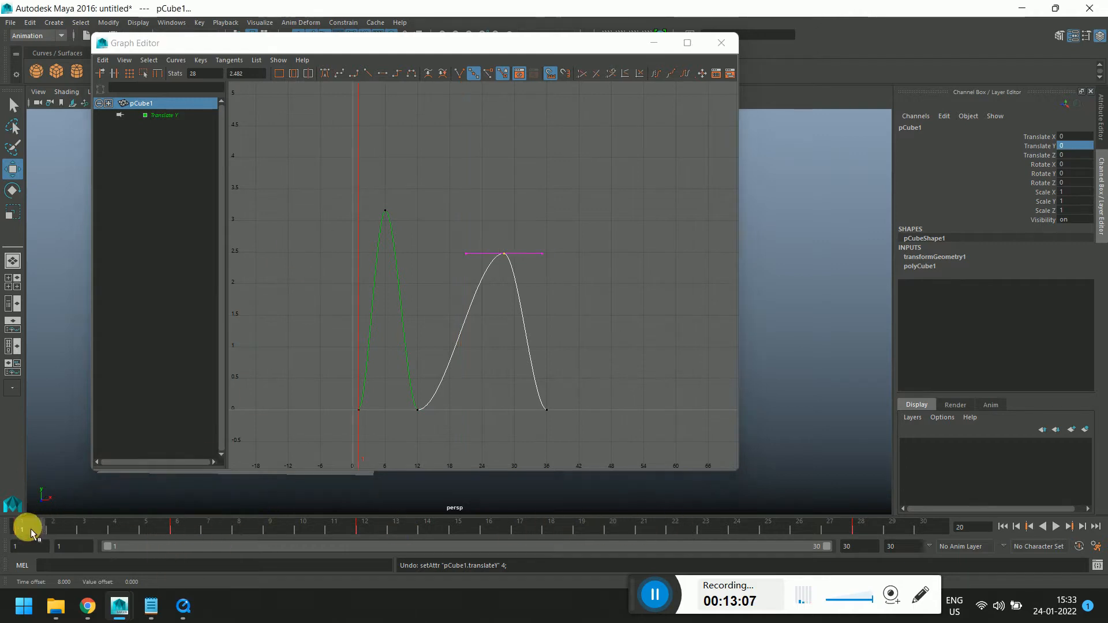
left_click(735, 525)
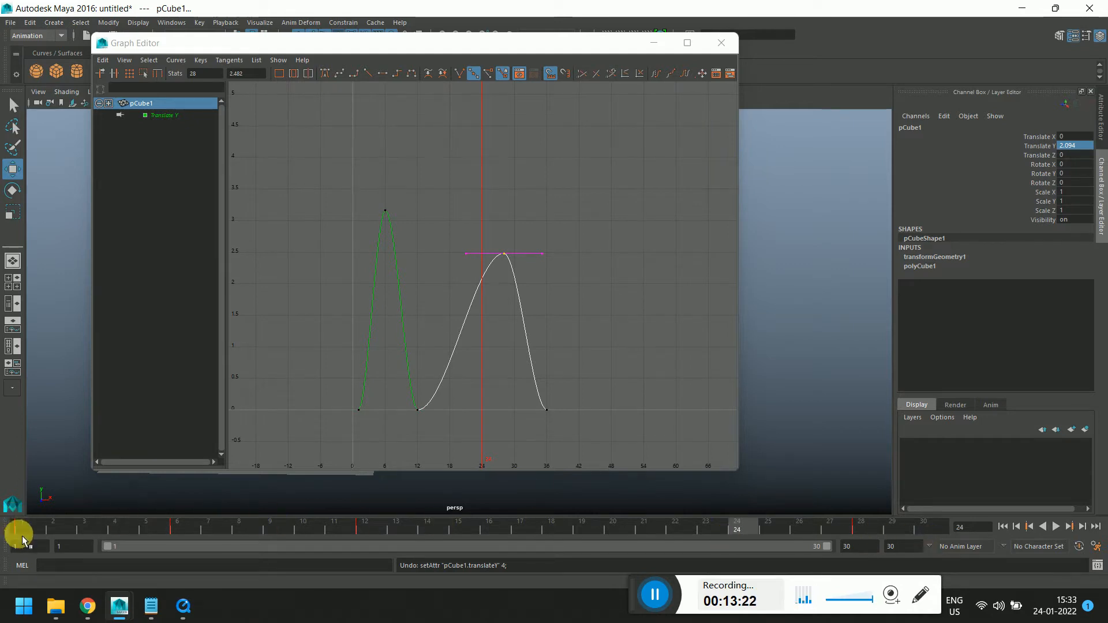
left_click(721, 42)
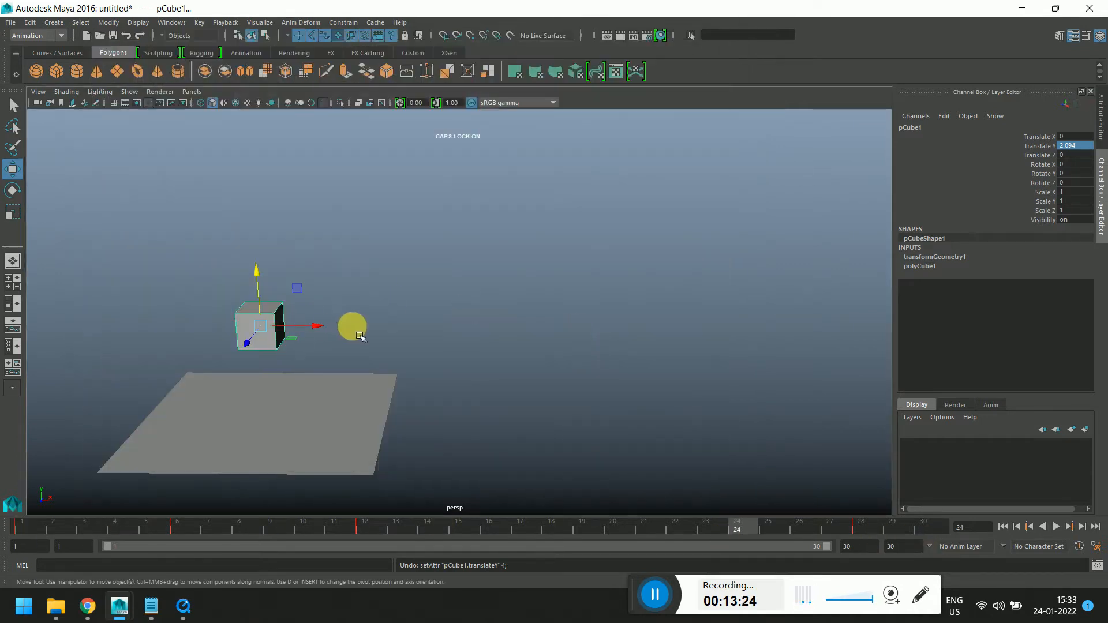
left_click(30, 528)
key("alt+v")
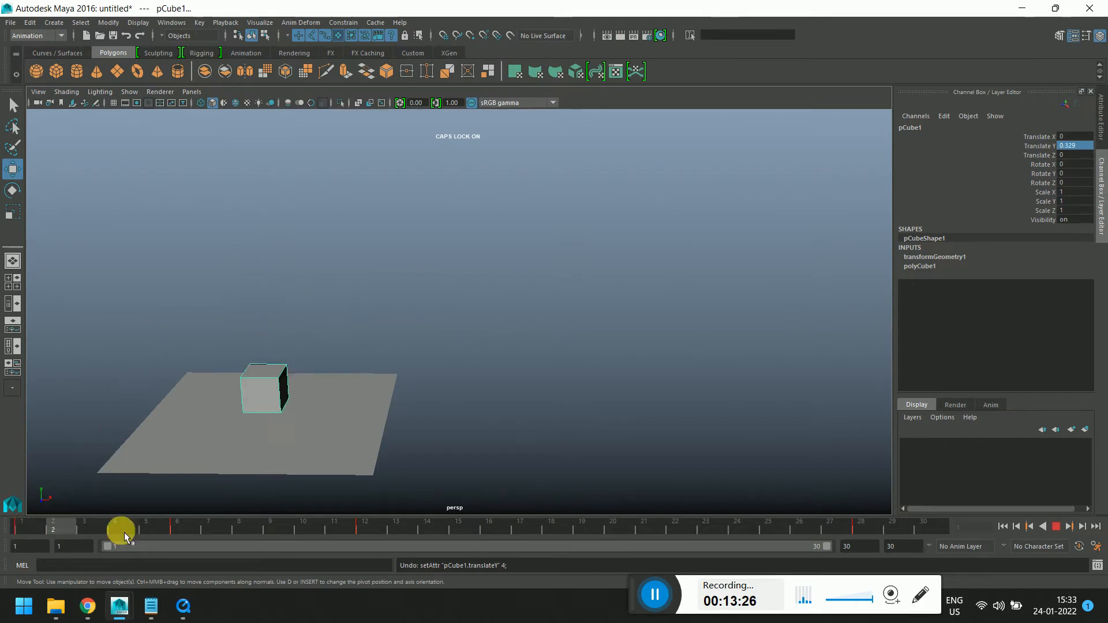
left_click(879, 529)
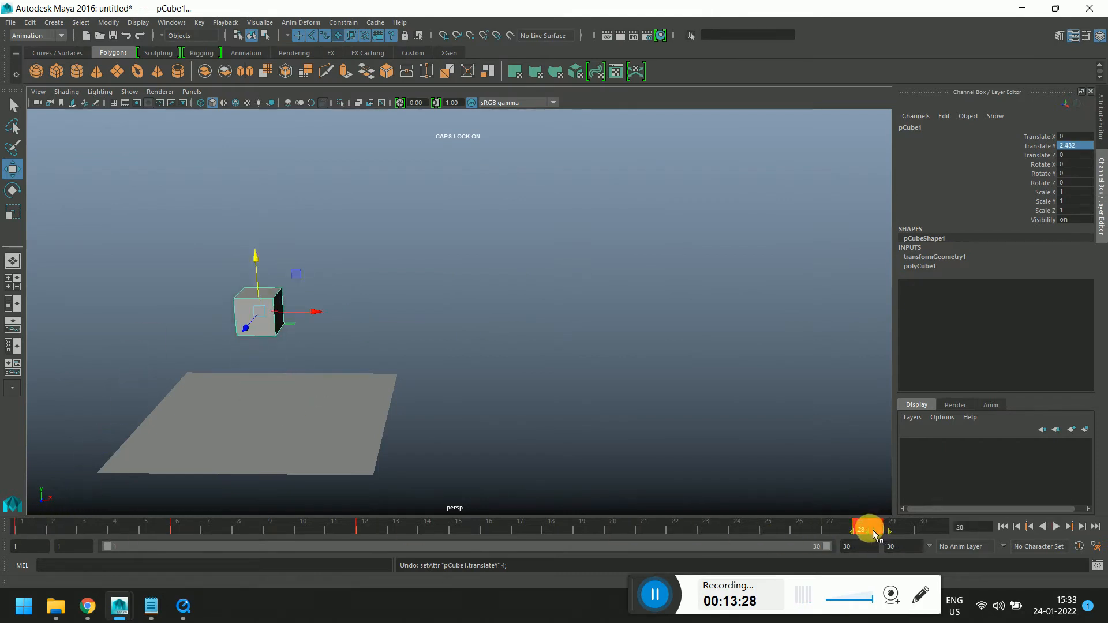
Delete all keys across the whole time slider range and set a key on all channels at frame 1
left_click_drag(868, 528, 17, 536, "shift")
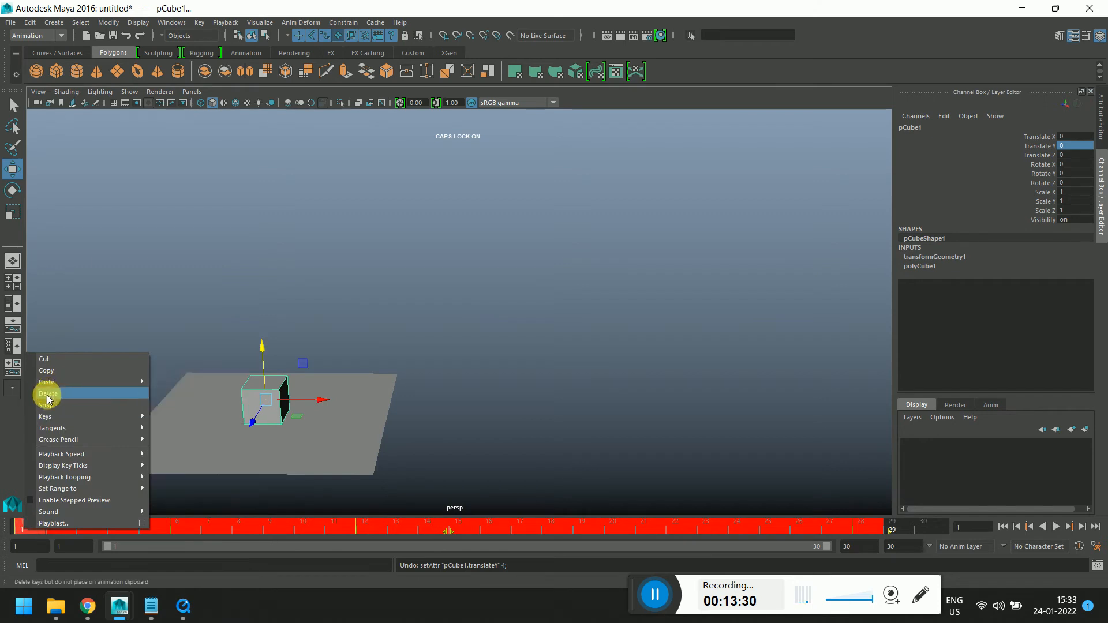
left_click(45, 394)
key("s")
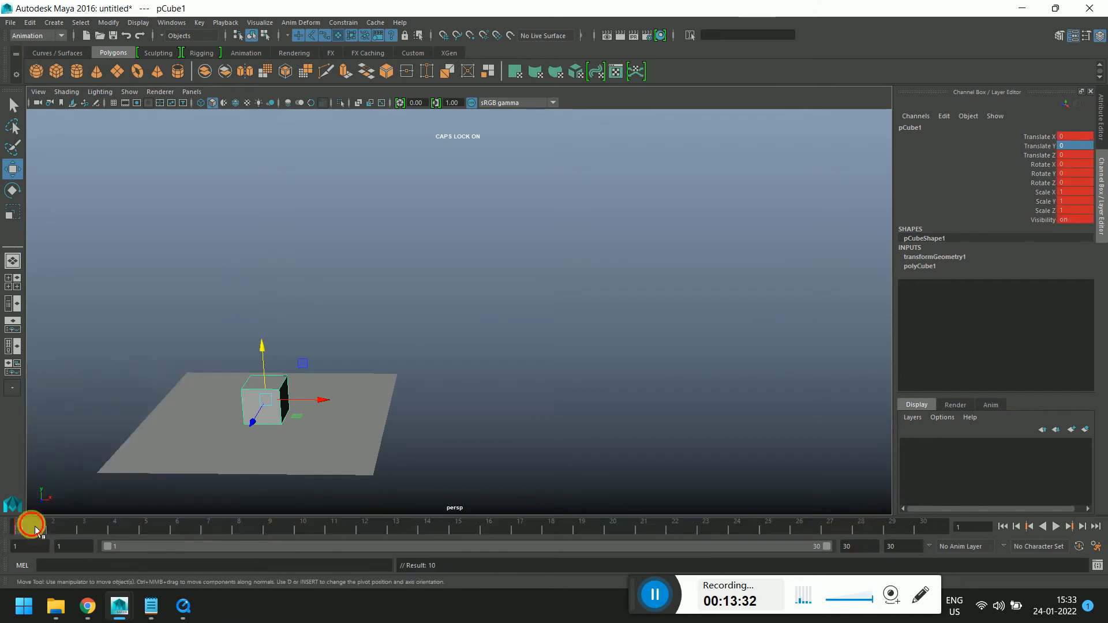
Move the cube along X at frame 13 and undo the move
left_click_drag(28, 536, 396, 530)
left_click_drag(299, 416, 377, 433)
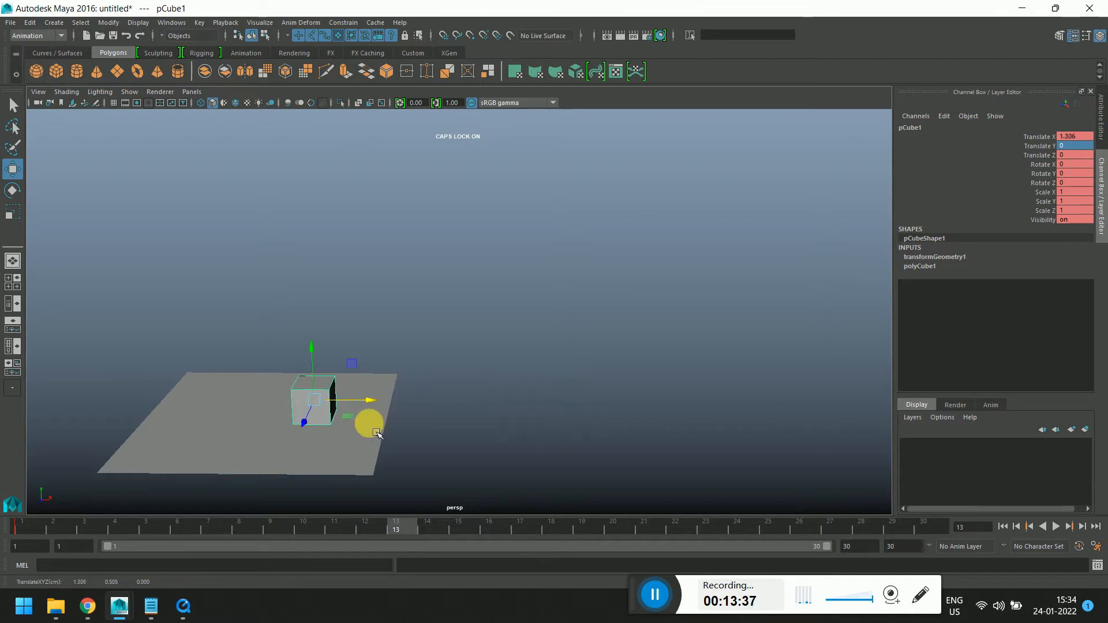
key("ctrl+z")
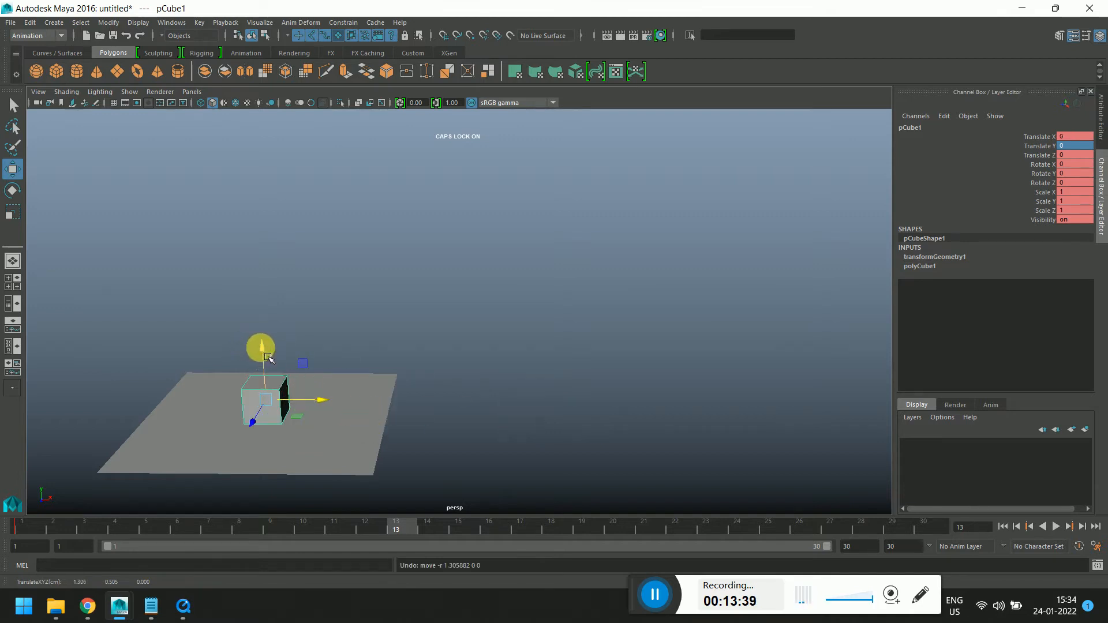
Scrub to frame 22 and set the cube's Translate Y to 0 so it rests on the ground plane
left_click_drag(268, 358, 422, 404)
left_click_drag(358, 532, 670, 525)
left_click_drag(341, 265, 348, 338)
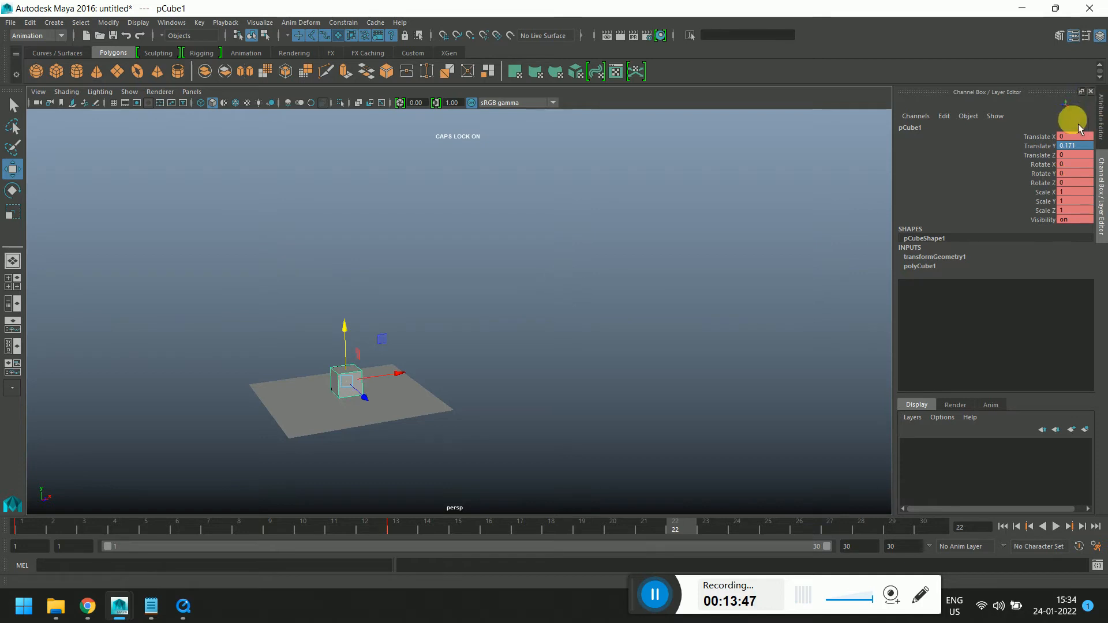
left_click(1075, 147)
type("0")
key("Return")
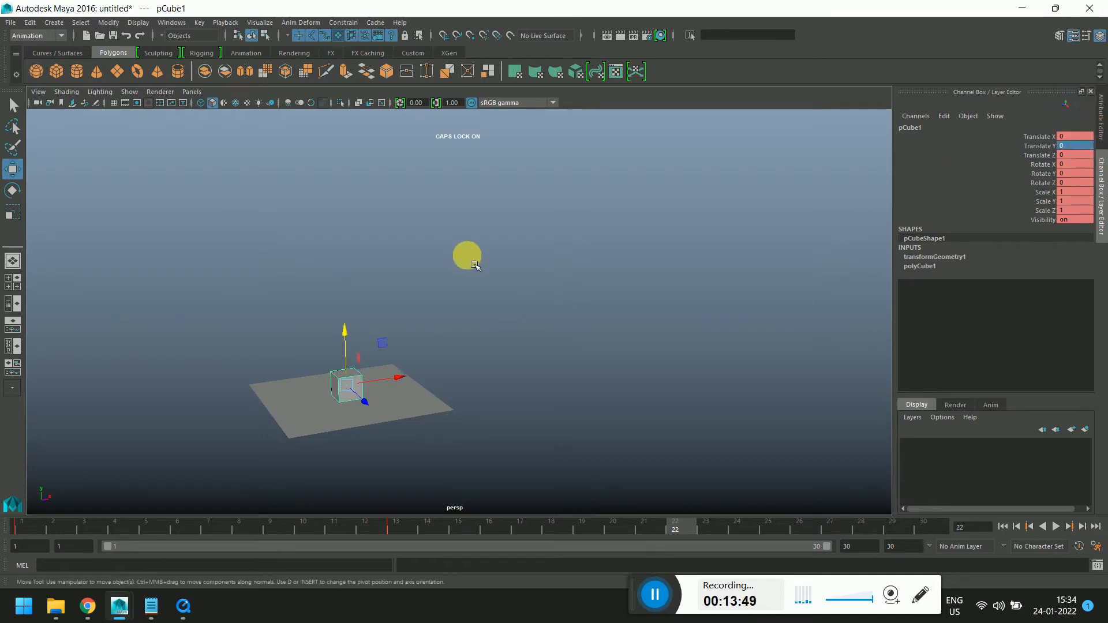
Move the frame 22 key to frame 27 on the time slider
left_click_drag(573, 376, 502, 382, "alt")
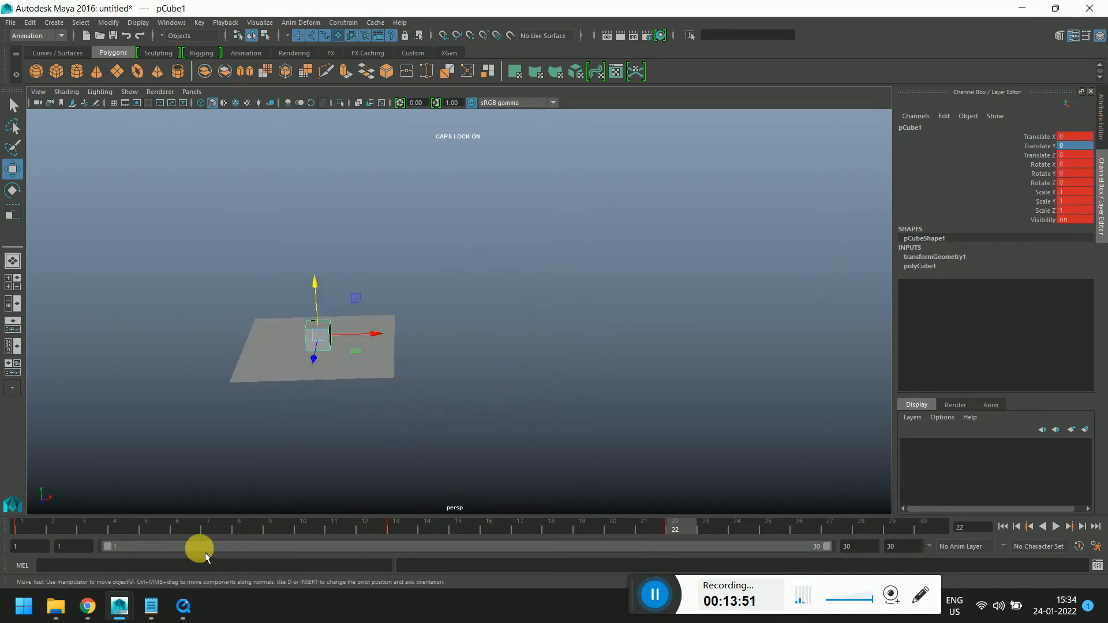
left_click_drag(29, 526, 685, 532)
scroll(311, 365, "up", 4)
middle_click_drag(311, 364, 584, 325, "alt")
scroll(584, 325, "up", 4)
left_click_drag(409, 528, 675, 525)
scroll(549, 342, "down", 4)
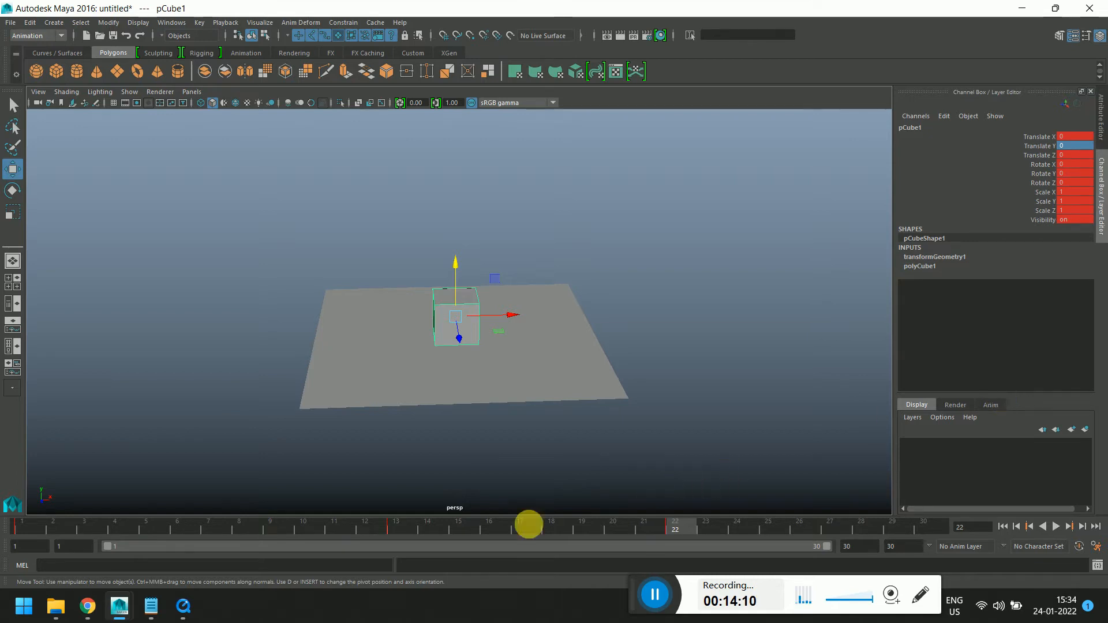
left_click(681, 529)
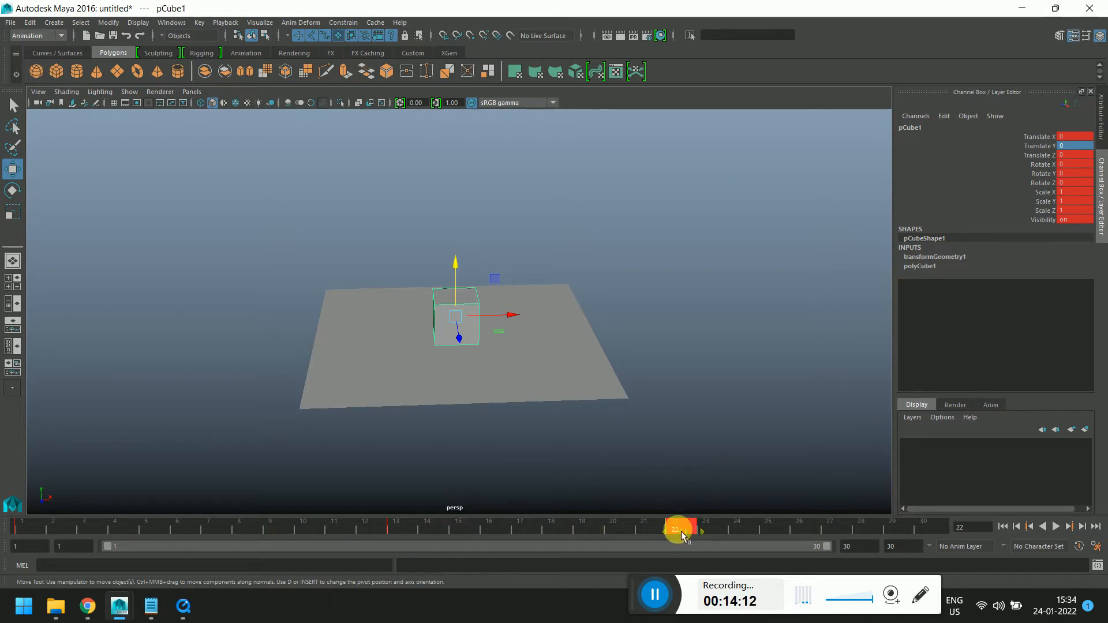
left_click_drag(681, 529, 837, 531)
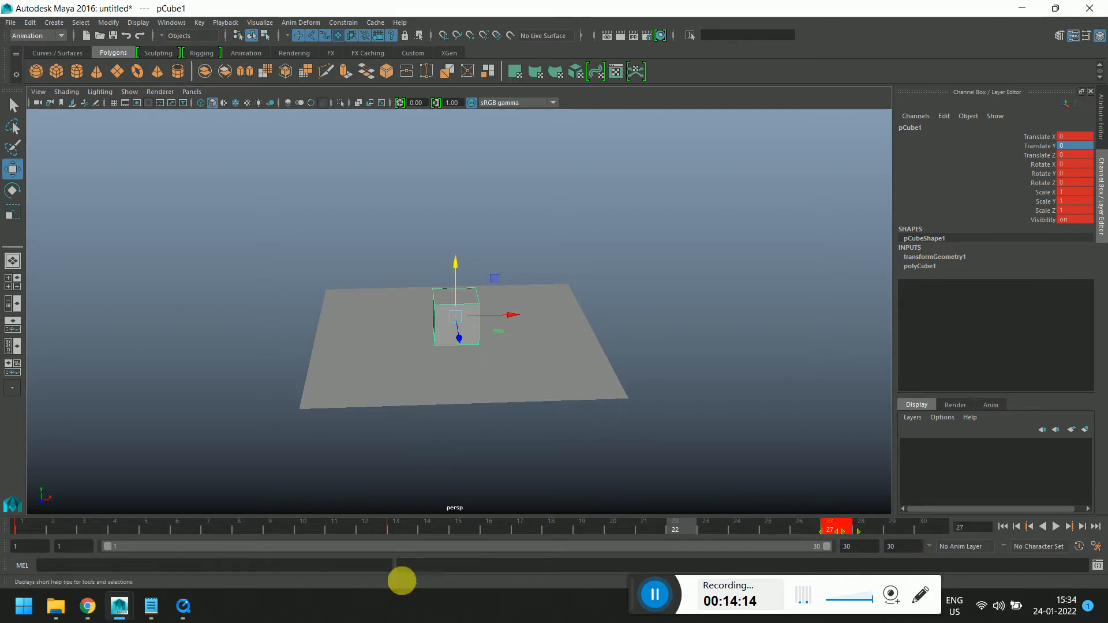
Play back the bounce animation from frame 1
left_click_drag(398, 529, 737, 529)
left_click_drag(802, 538, 829, 542)
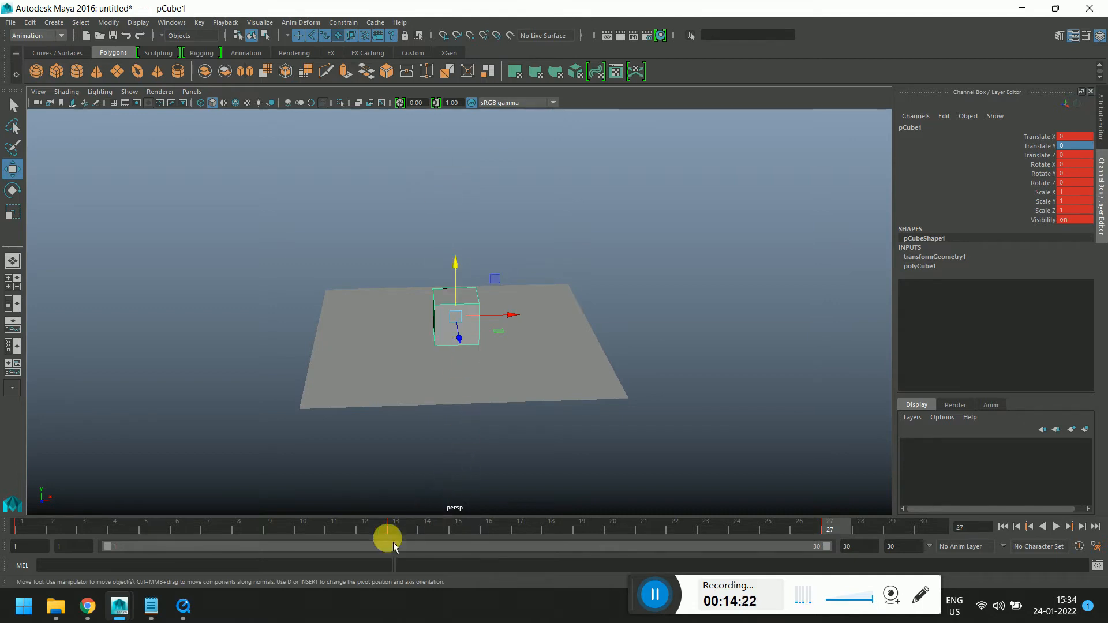
left_click_drag(395, 531, 5, 531)
left_click_drag(497, 335, 600, 364, "alt")
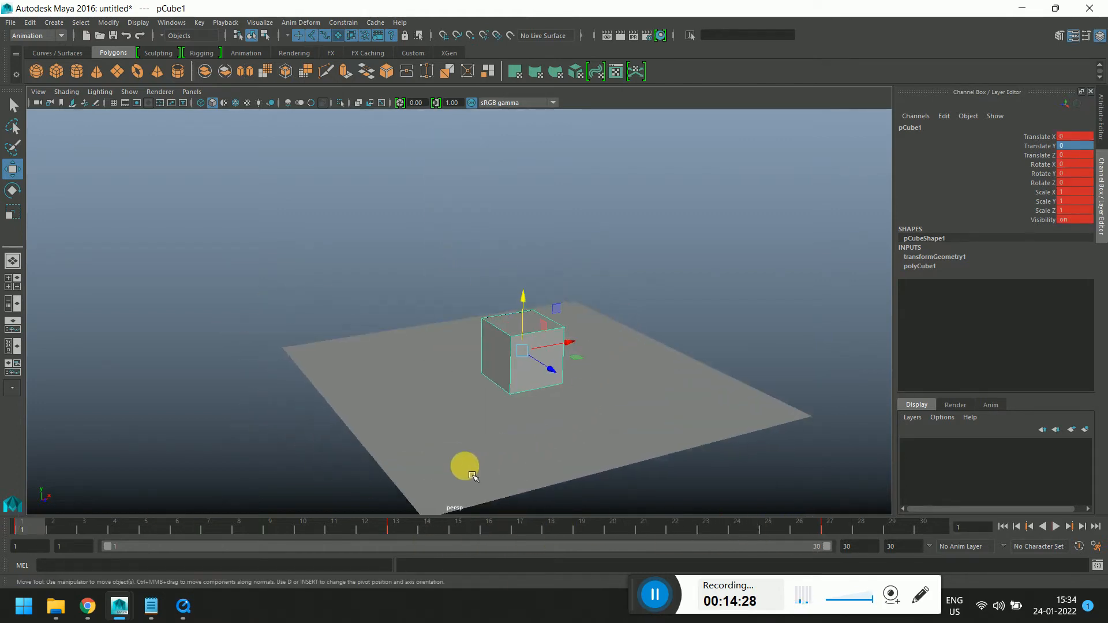
key("alt+v")
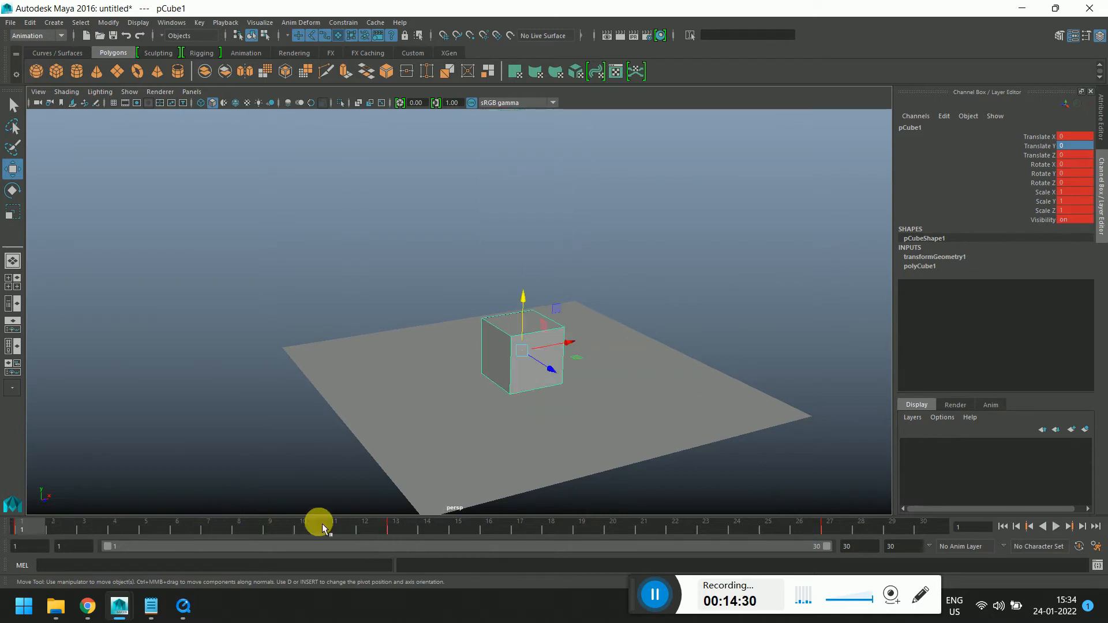
left_click(1063, 527)
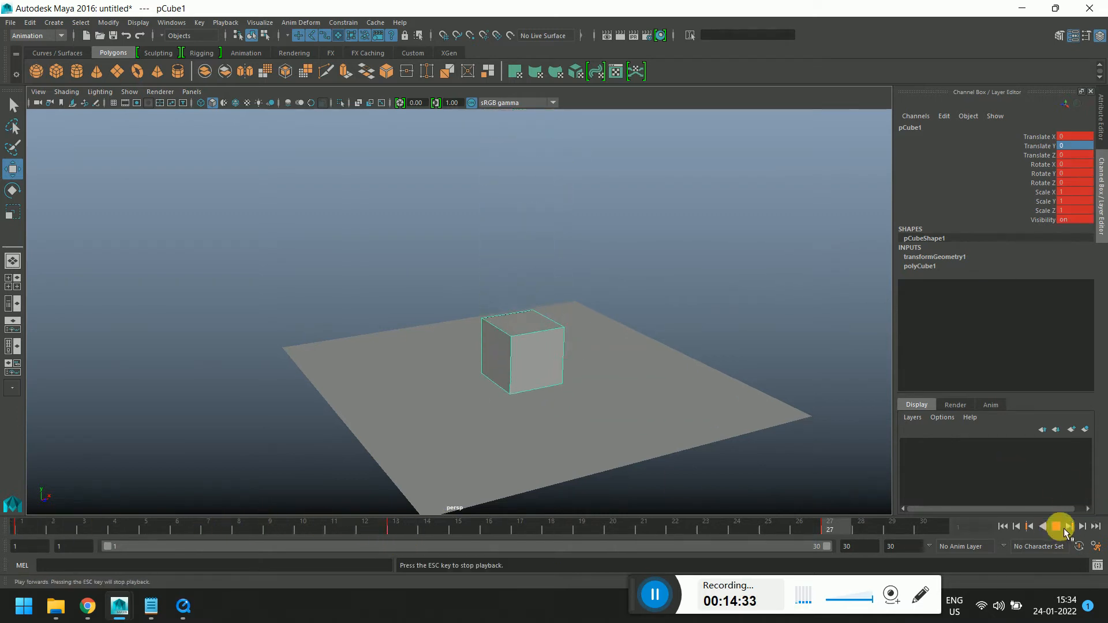
left_click(1064, 526)
Move the landing key to frame 19 on the time slider, checking it with playback
left_click_drag(527, 527, 22, 528)
left_click(837, 530, "shift")
left_click(1057, 528)
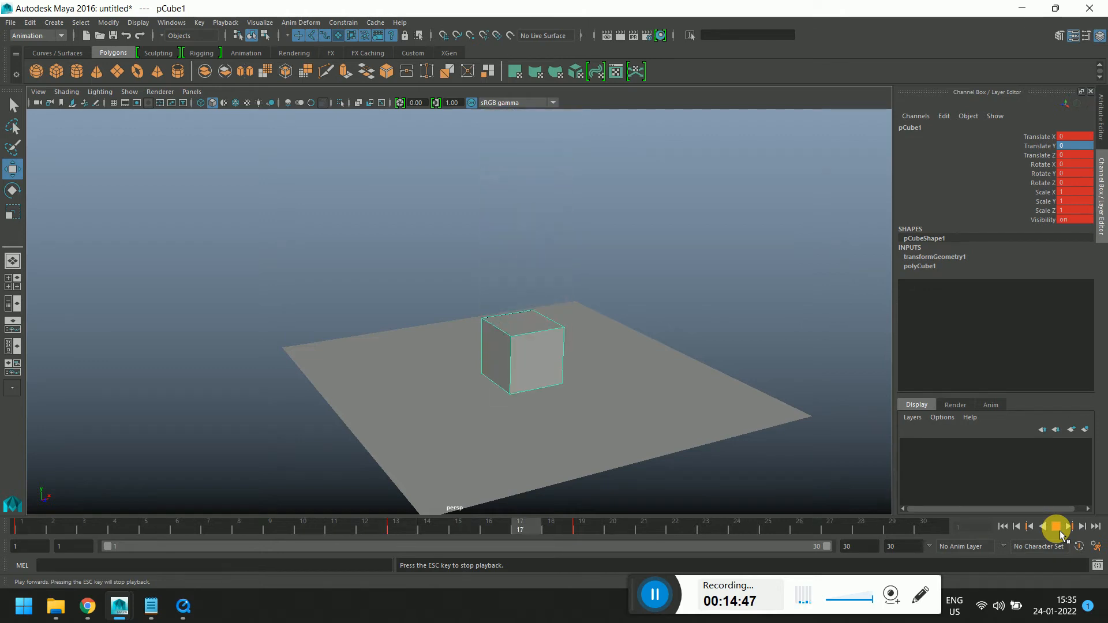
left_click(1059, 529)
left_click_drag(636, 531, 594, 531)
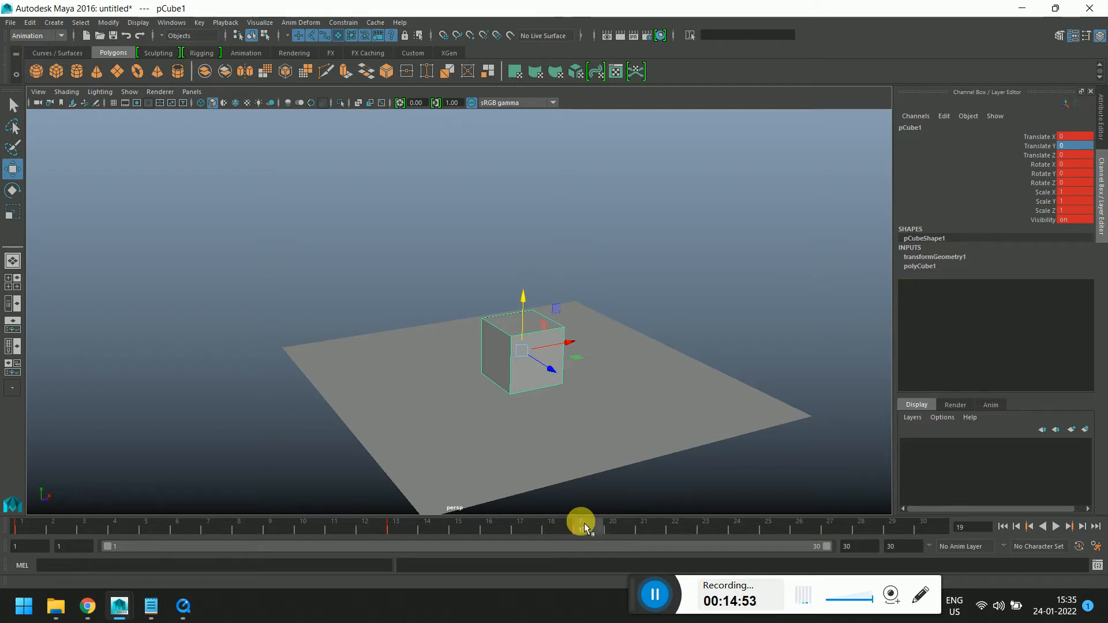
mouse_move(588, 536)
left_mouse_down()
mouse_move(702, 533)
mouse_move(599, 544)
left_mouse_up()
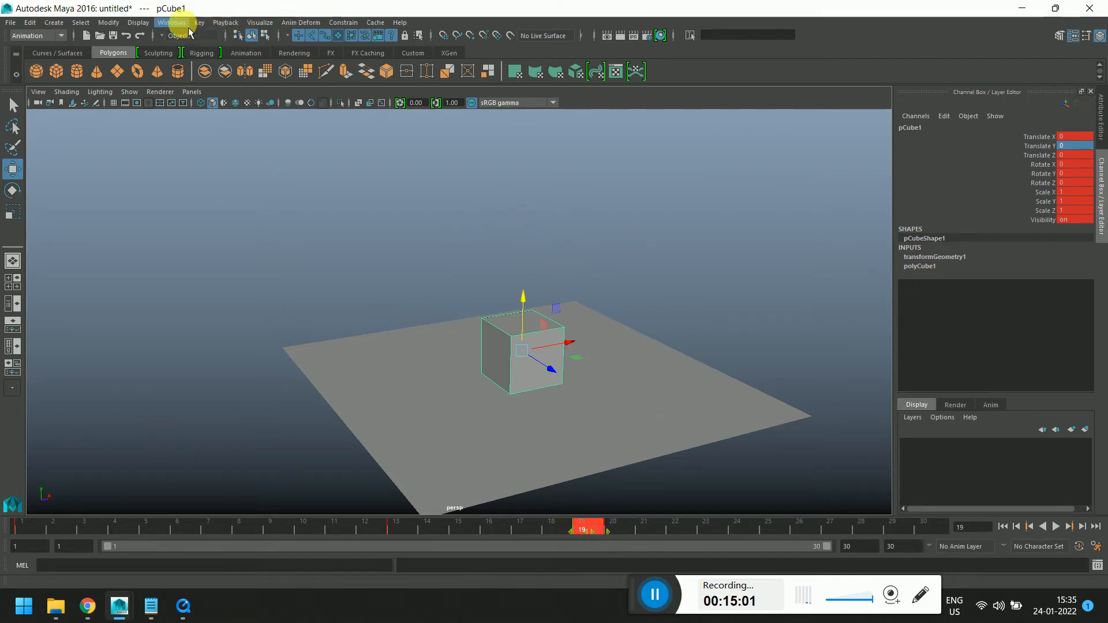
Open the Graph Editor, select the Translate Y curve and shift its trailing keys later
left_click(171, 22)
mouse_move(240, 52)
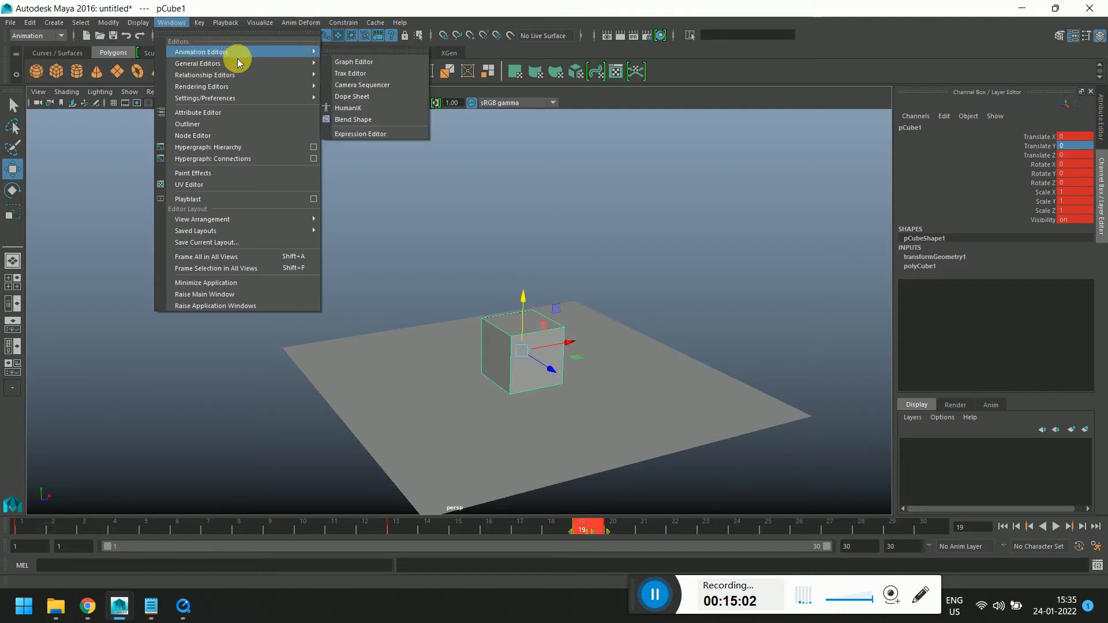
left_click(328, 61)
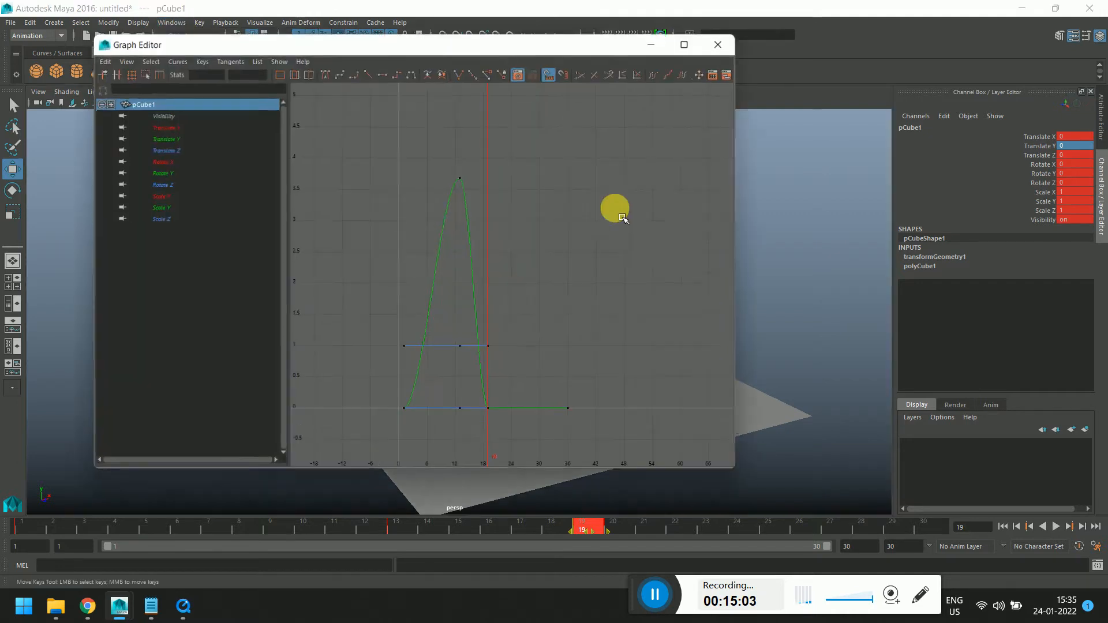
left_click(164, 139)
left_click_drag(469, 388, 638, 466)
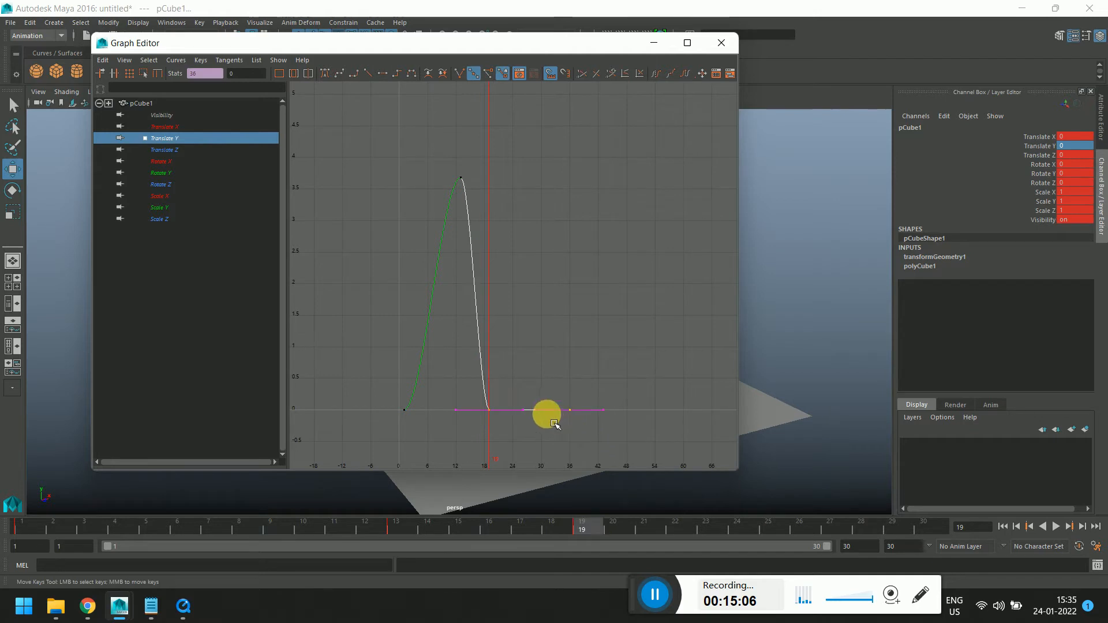
middle_click_drag(546, 413, 586, 426)
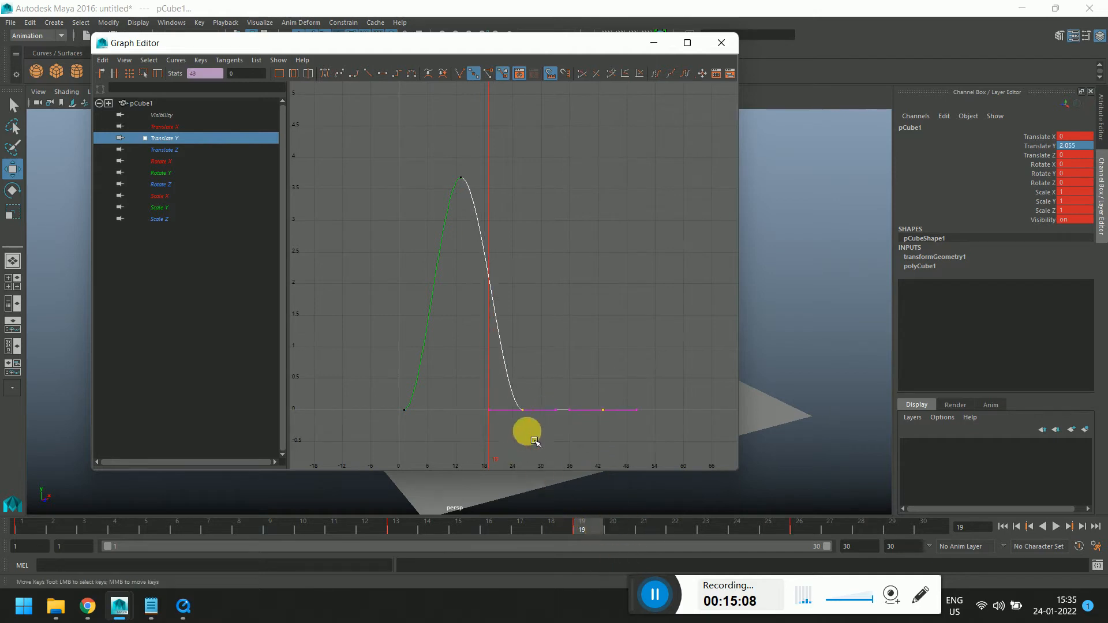
Delete all keys on the Translate Z, Rotate and Scale channels
left_click_drag(161, 157, 165, 219)
left_click_drag(304, 290, 553, 462)
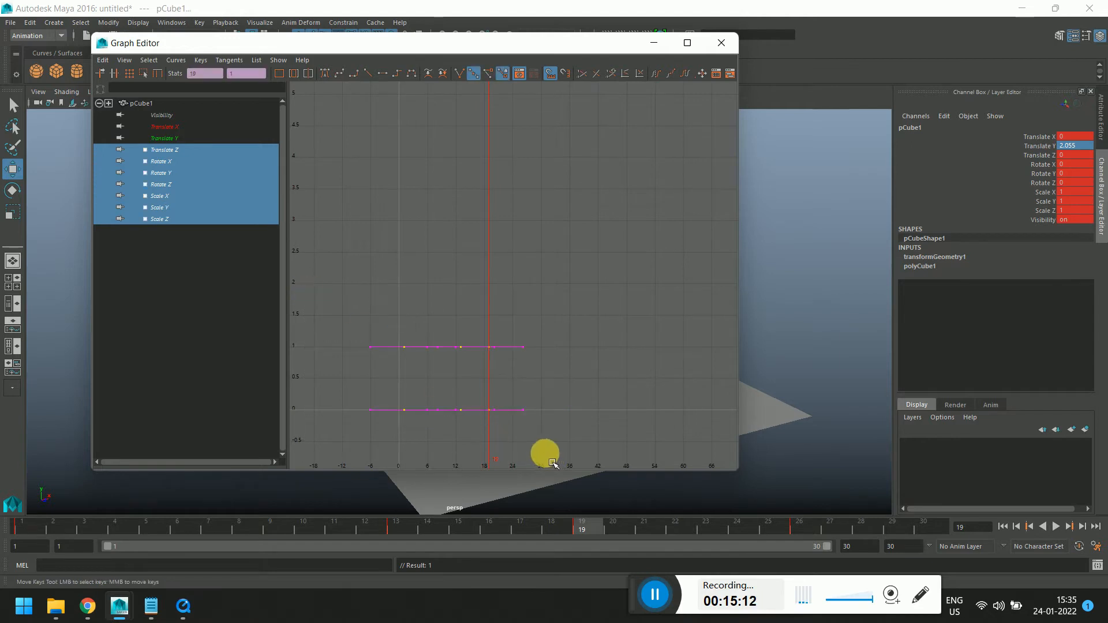
key("Delete")
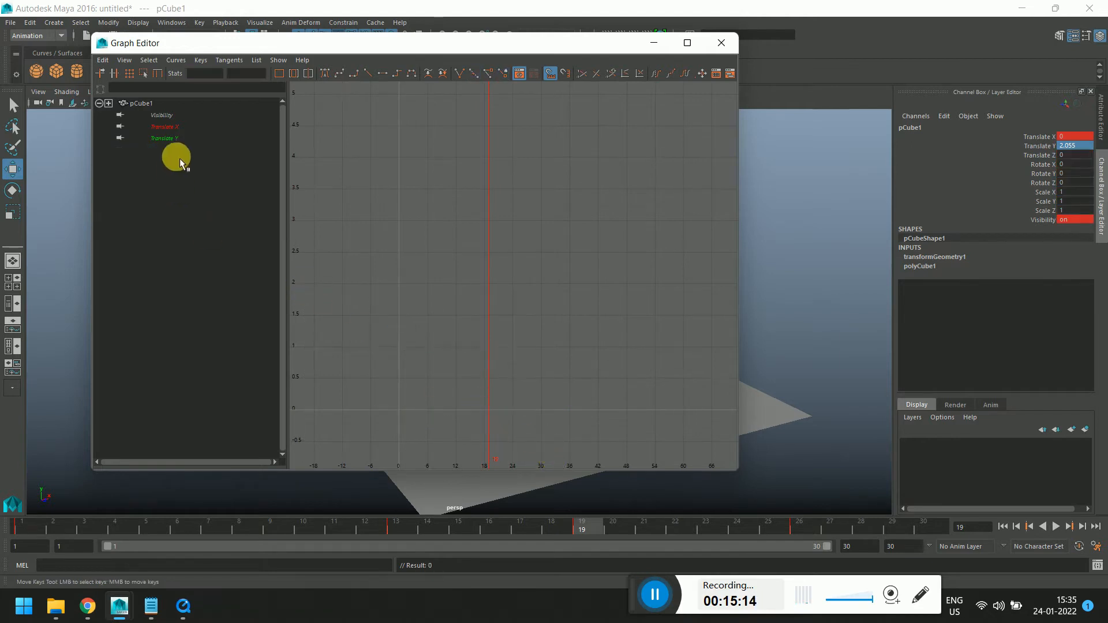
Delete the keys on the Translate X and Visibility channels, closing the Expression Editor that opened
left_click(175, 128)
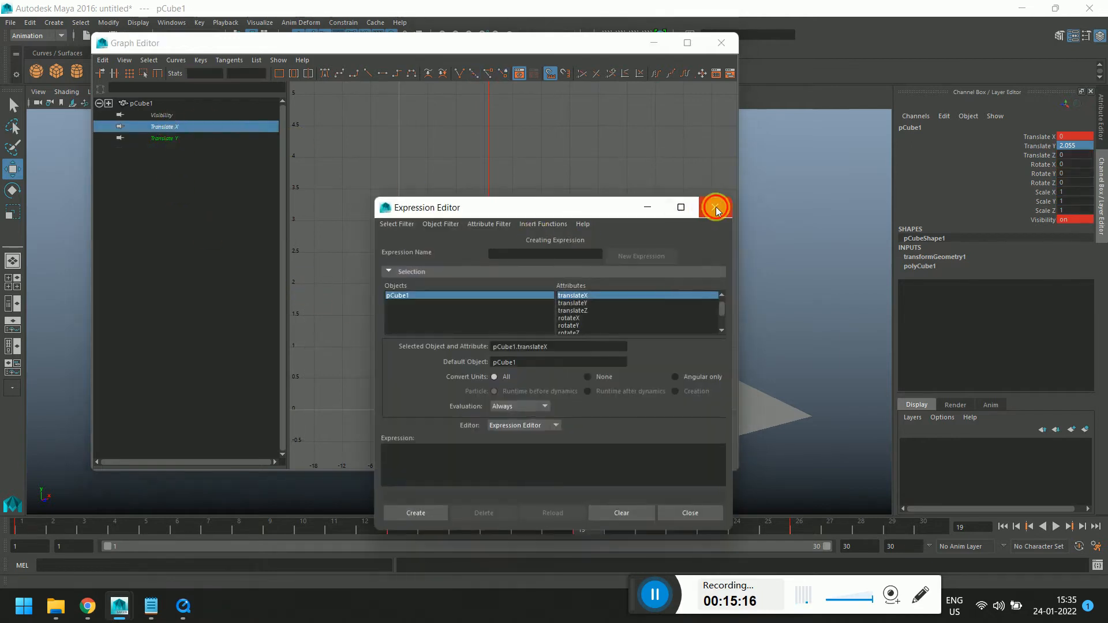
left_click(715, 209)
left_click(157, 115, "ctrl")
left_click_drag(308, 206, 554, 443)
key("Delete")
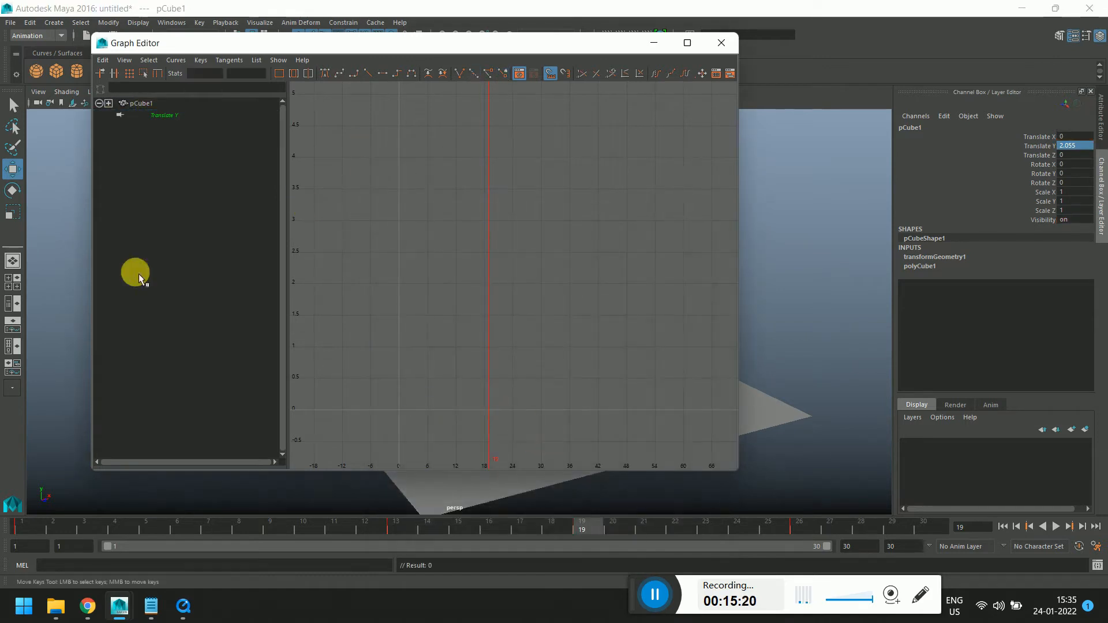
Select the trailing Translate Y keys and shift them earlier
left_click(157, 119)
left_click_drag(495, 379, 678, 491)
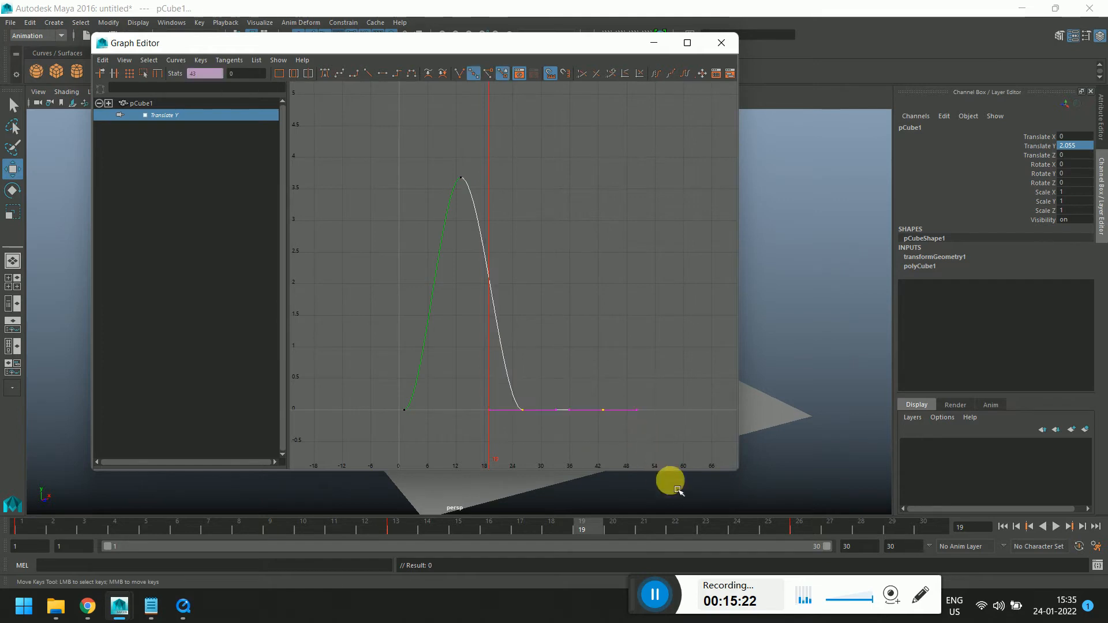
middle_click_drag(622, 417, 580, 418)
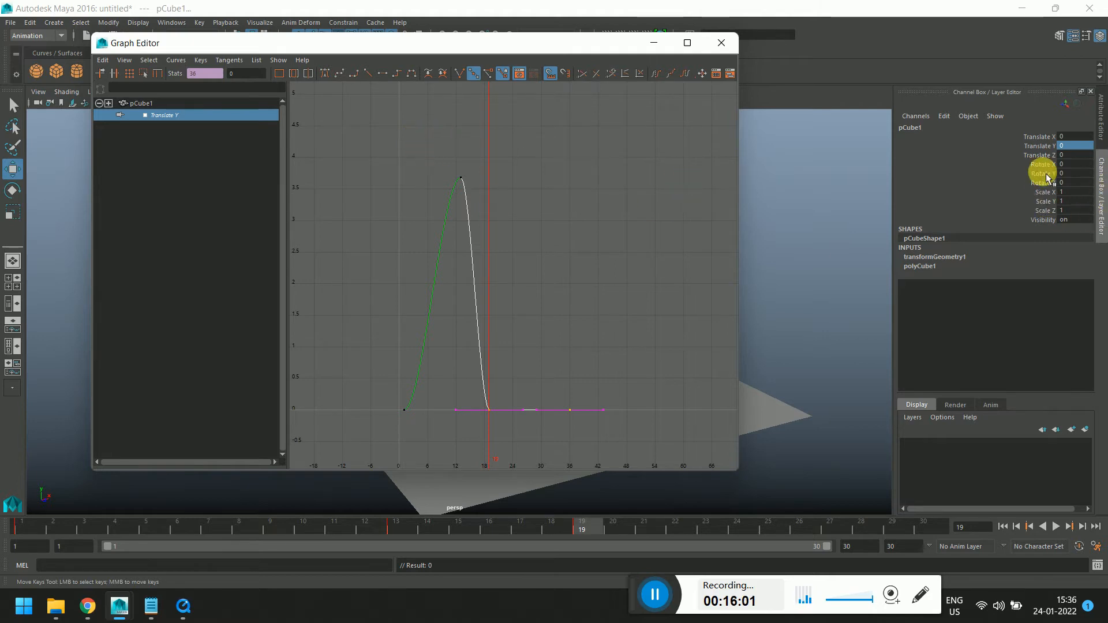
Select the peak Translate Y key, try adjusting its tangent, and undo the adjustment
left_click_drag(403, 145, 499, 212)
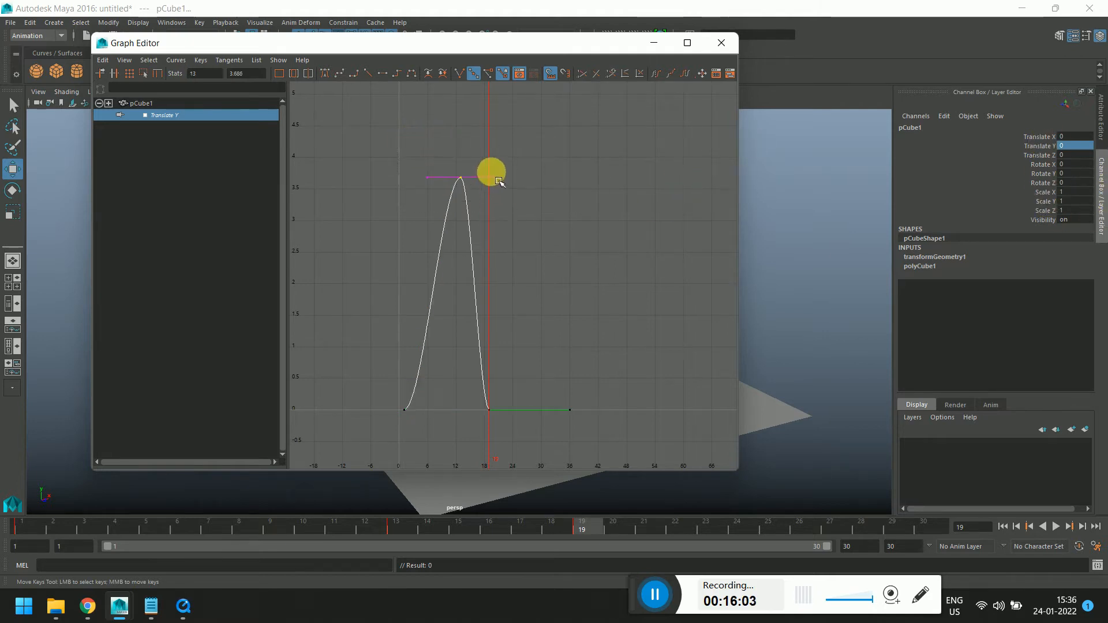
middle_click_drag(496, 139, 475, 143)
key("ctrl+z")
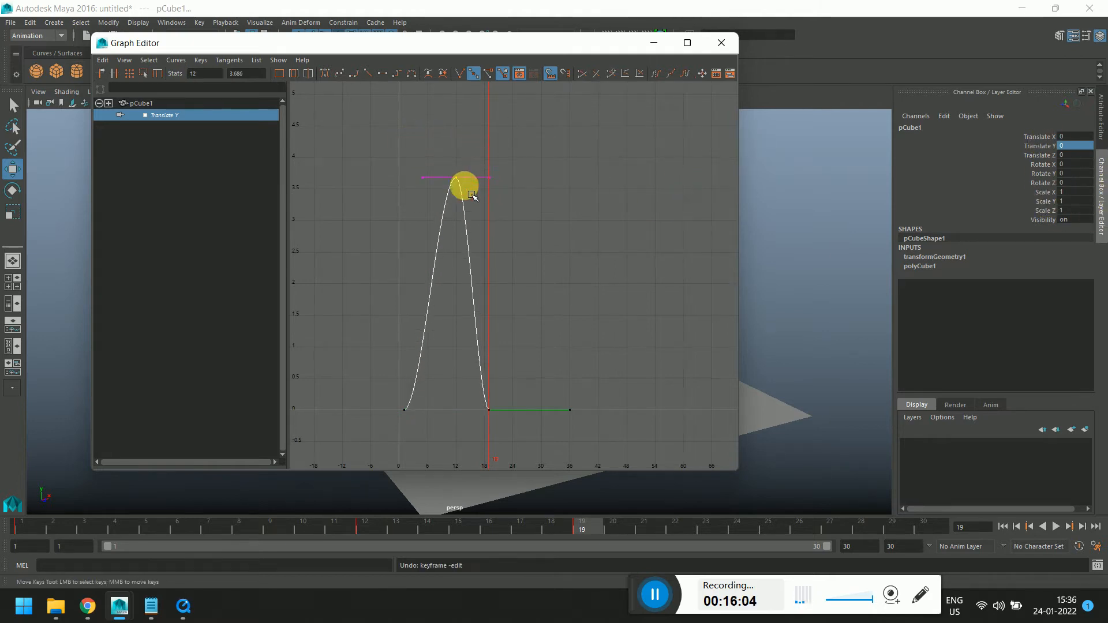
middle_click_drag(465, 185, 490, 233, "shift")
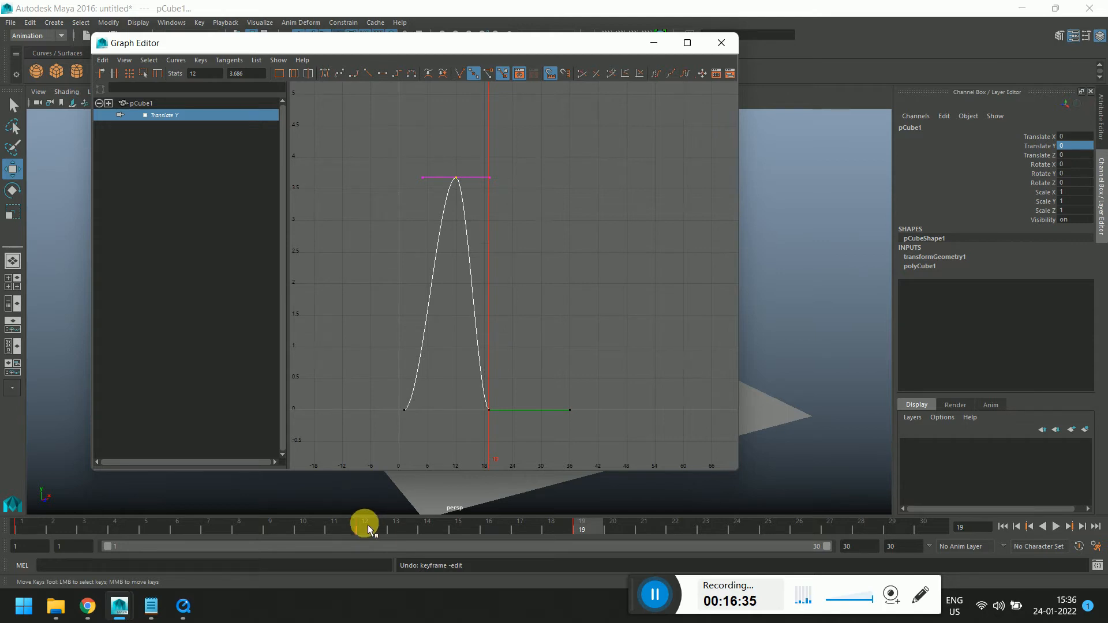
Close the Graph Editor and play back the animation from frame 1
left_click_drag(408, 45, 533, 99)
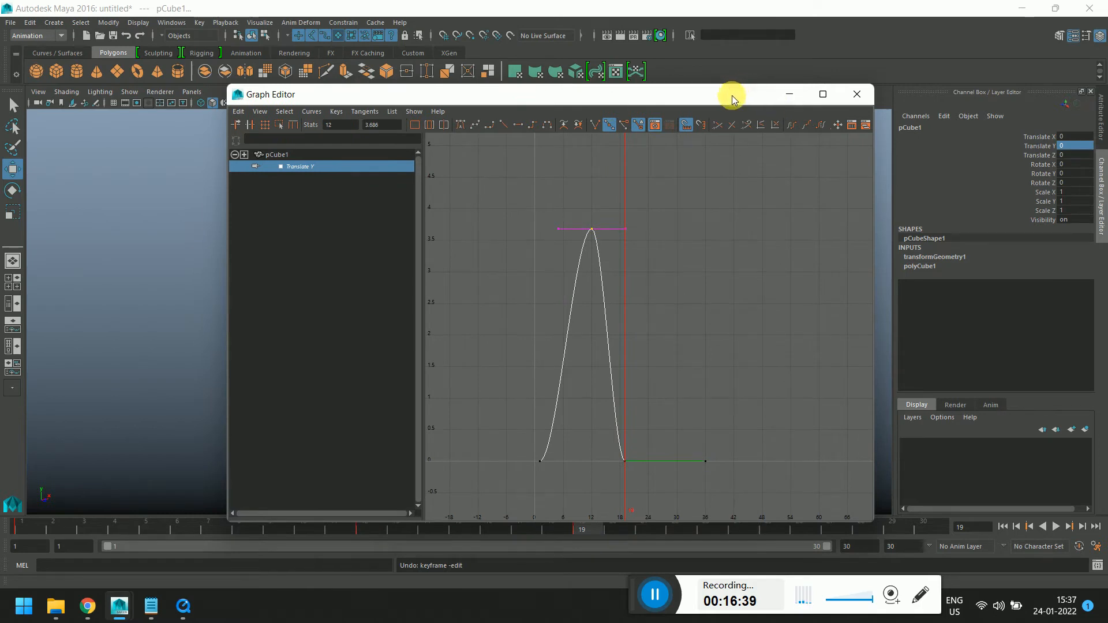
left_click_drag(733, 94, 701, 91)
left_click(817, 92)
left_click(24, 529)
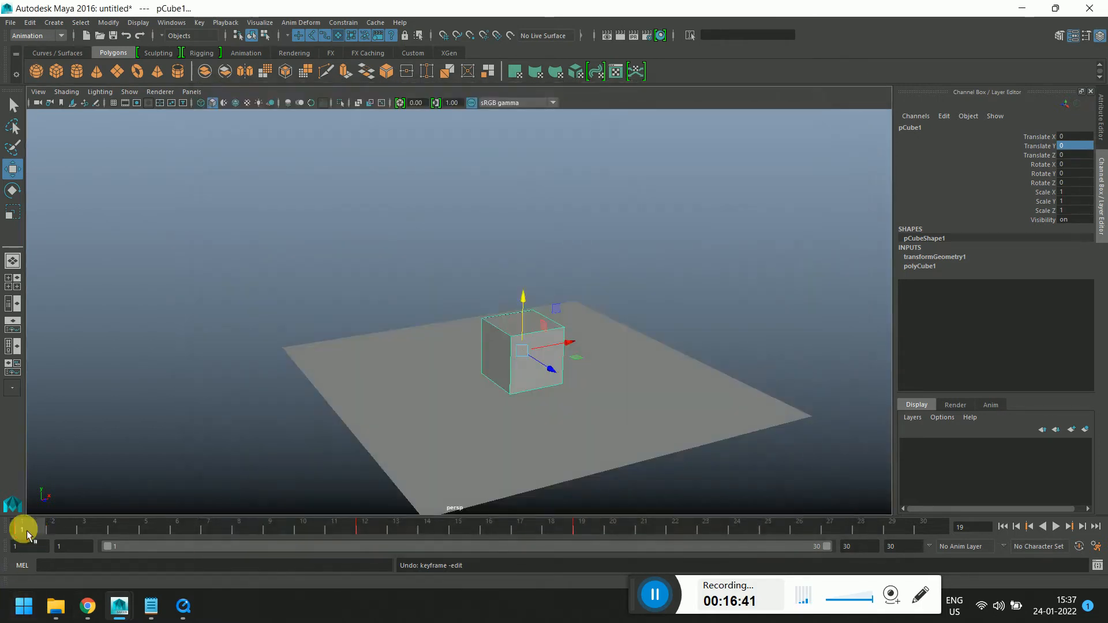
key("alt+v")
mouse_move(916, 564)
left_mouse_down()
mouse_move(889, 562)
mouse_move(929, 561)
left_mouse_up()
Delete the keys at frames 12 and 19 on the time slider
left_click_drag(24, 531, 374, 531)
right_click(374, 531)
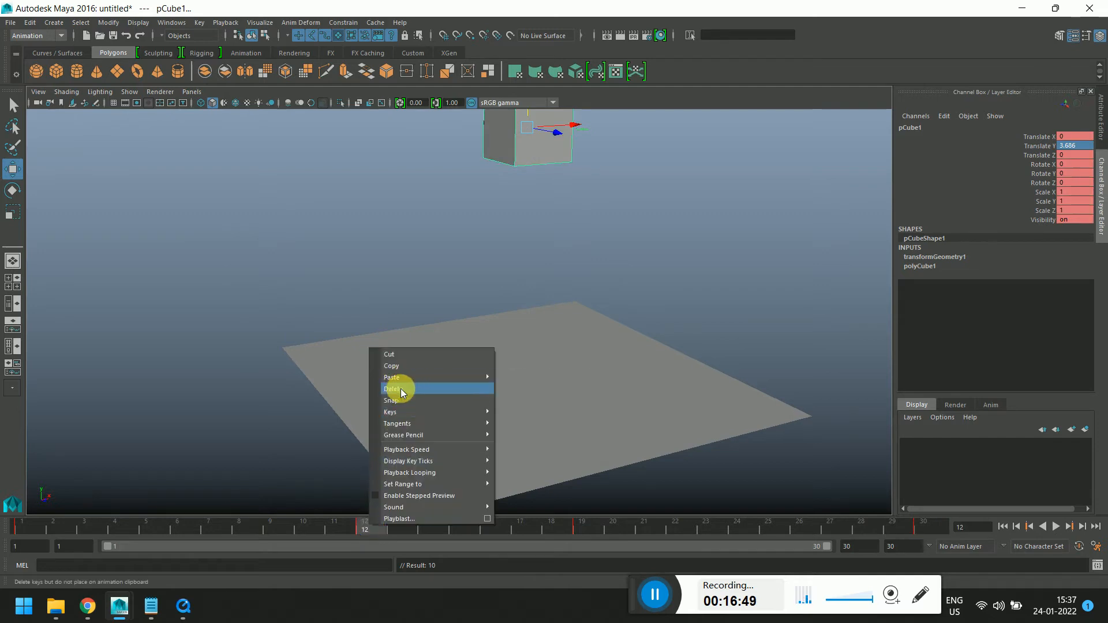
left_click(395, 387)
left_click(590, 532)
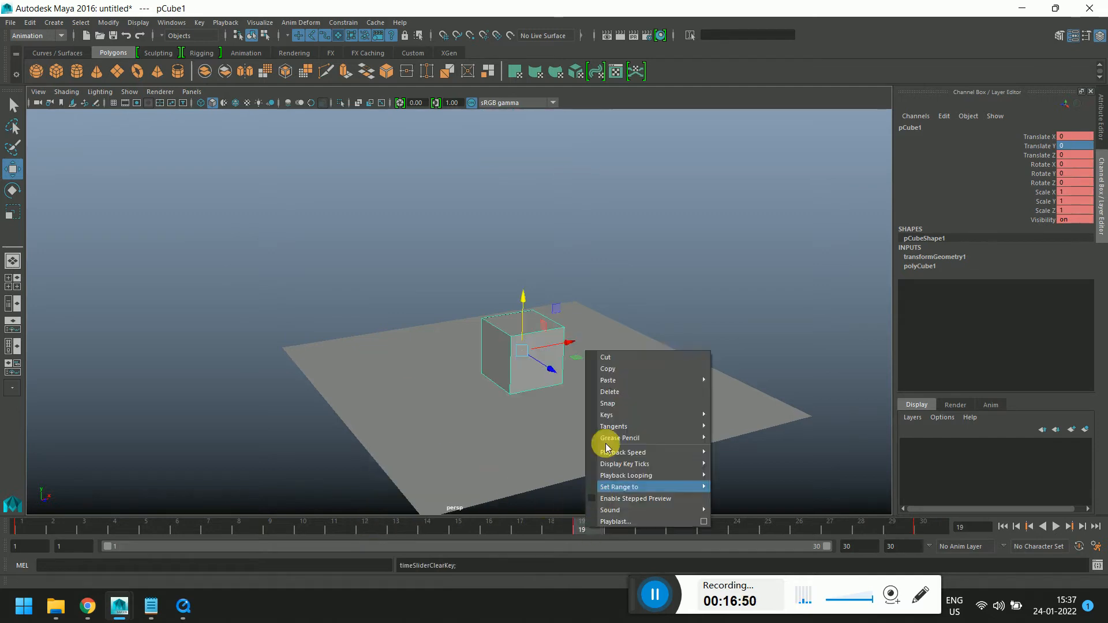
left_click(613, 391)
Raise the cube to a Translate Y of about 2.43 at frame 7 and scrub the time slider to review it
left_click(208, 528)
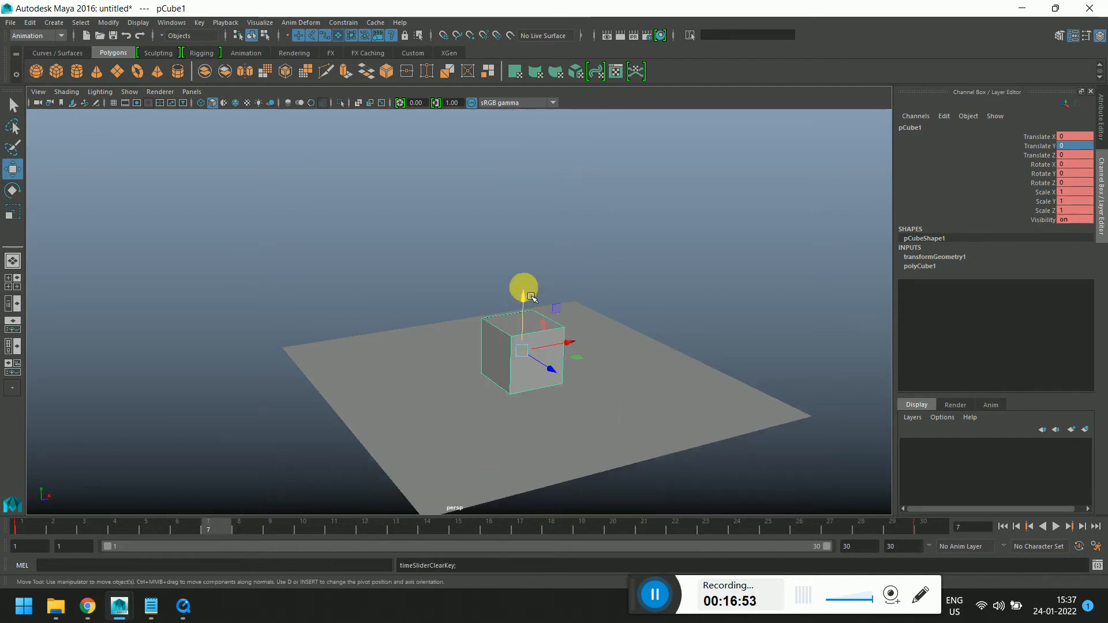
left_click_drag(523, 295, 504, 158)
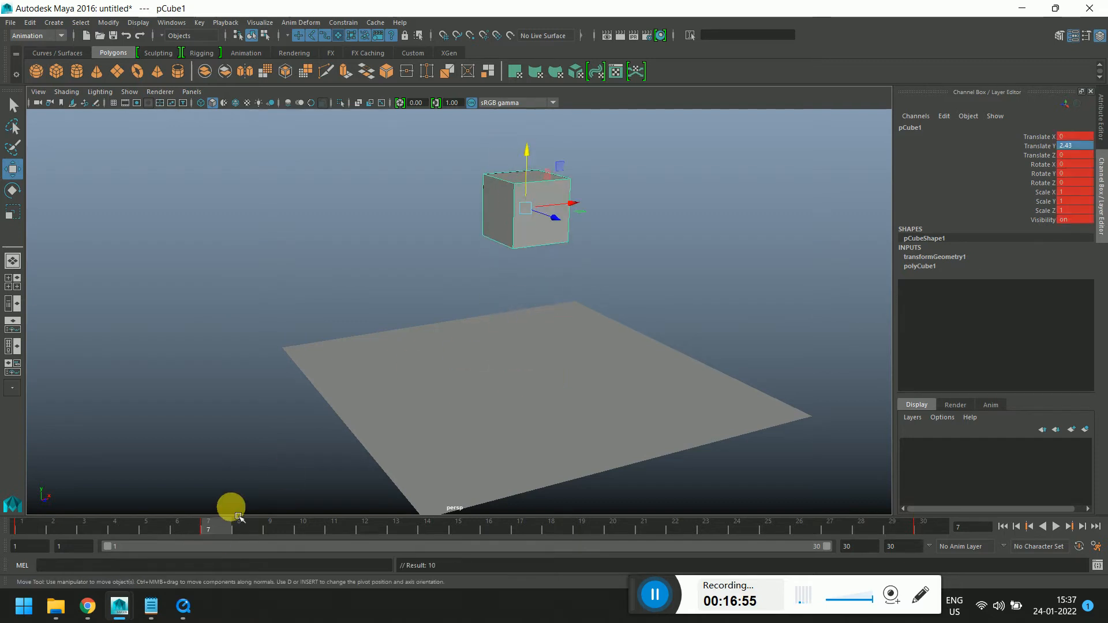
left_click_drag(230, 526, 459, 540)
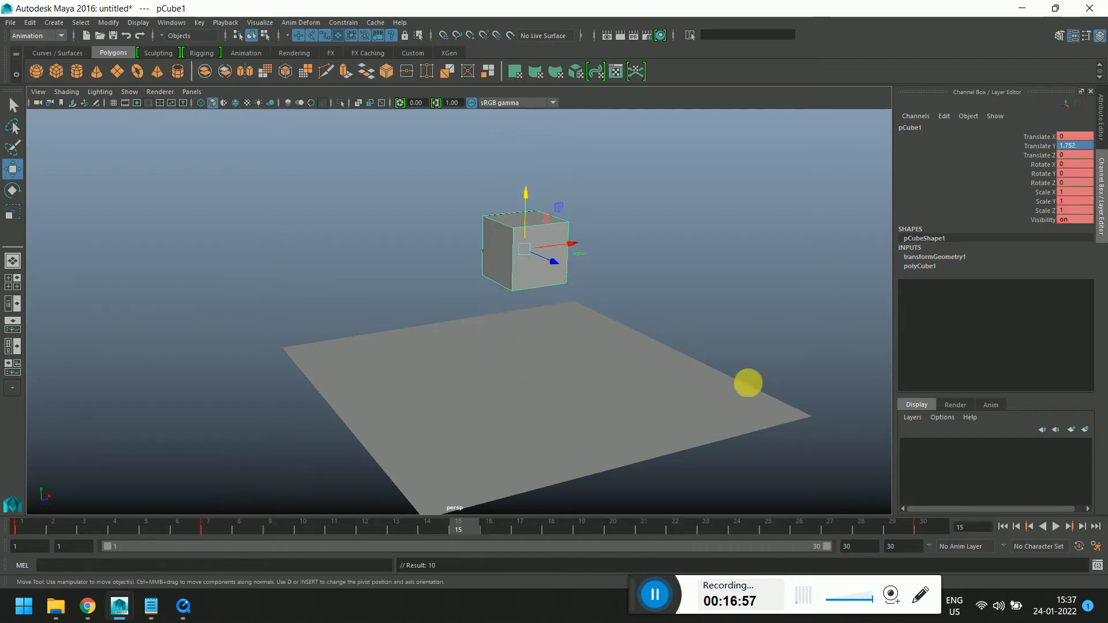
left_click(228, 517)
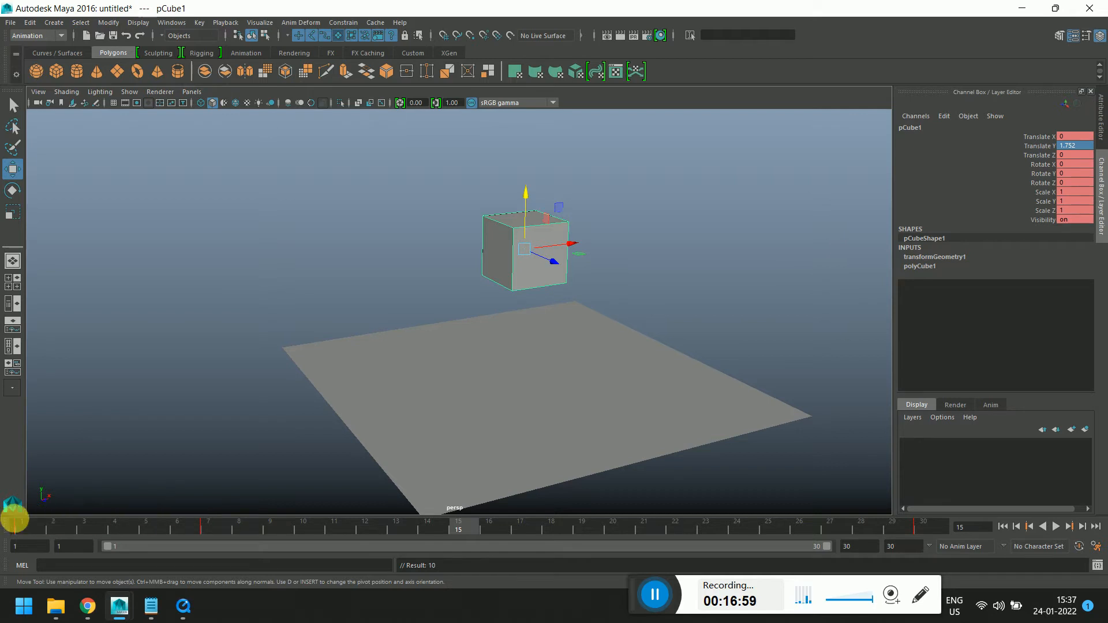
left_click_drag(15, 523, 214, 529)
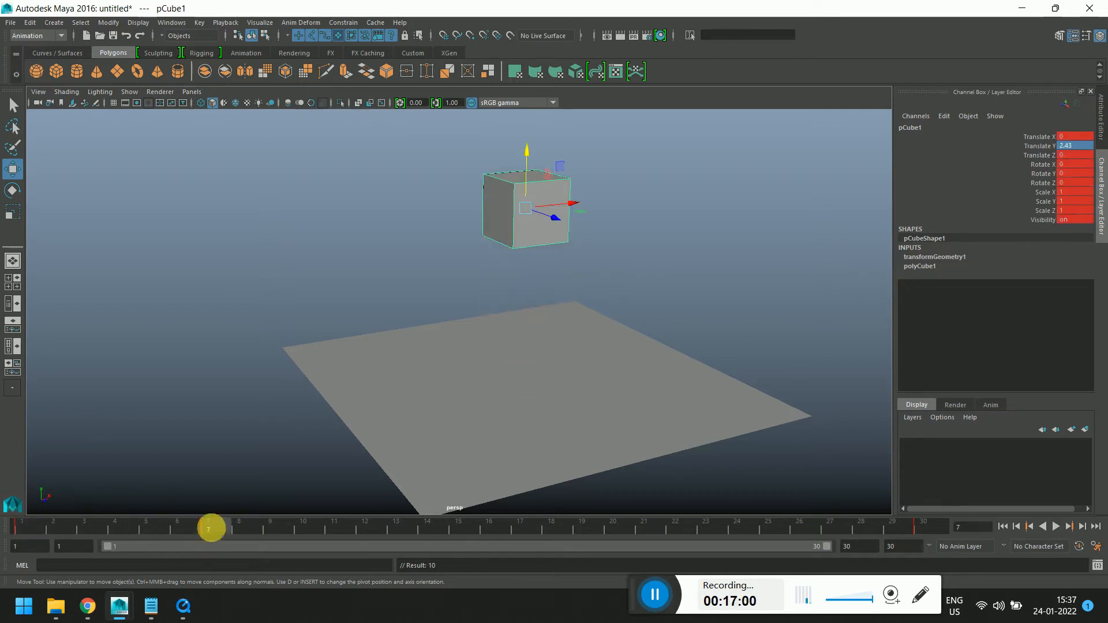
Clear the cube's keys from the time slider
right_click_drag(212, 526, 233, 392)
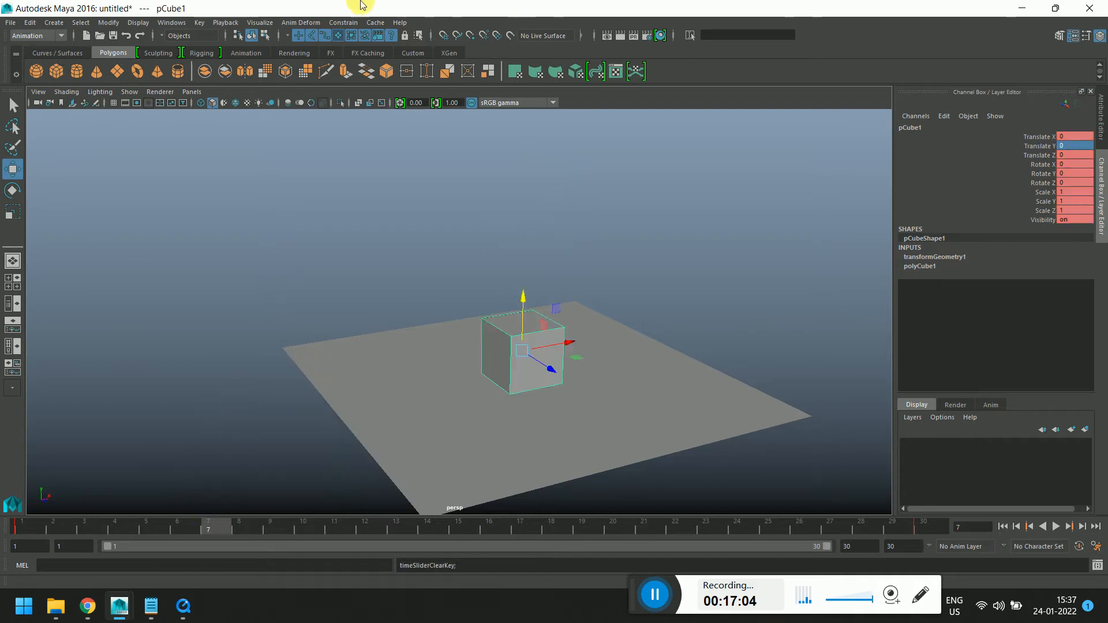
Open the Graph Editor, select and delete the remaining animation keys, and close the editor
left_click(185, 23)
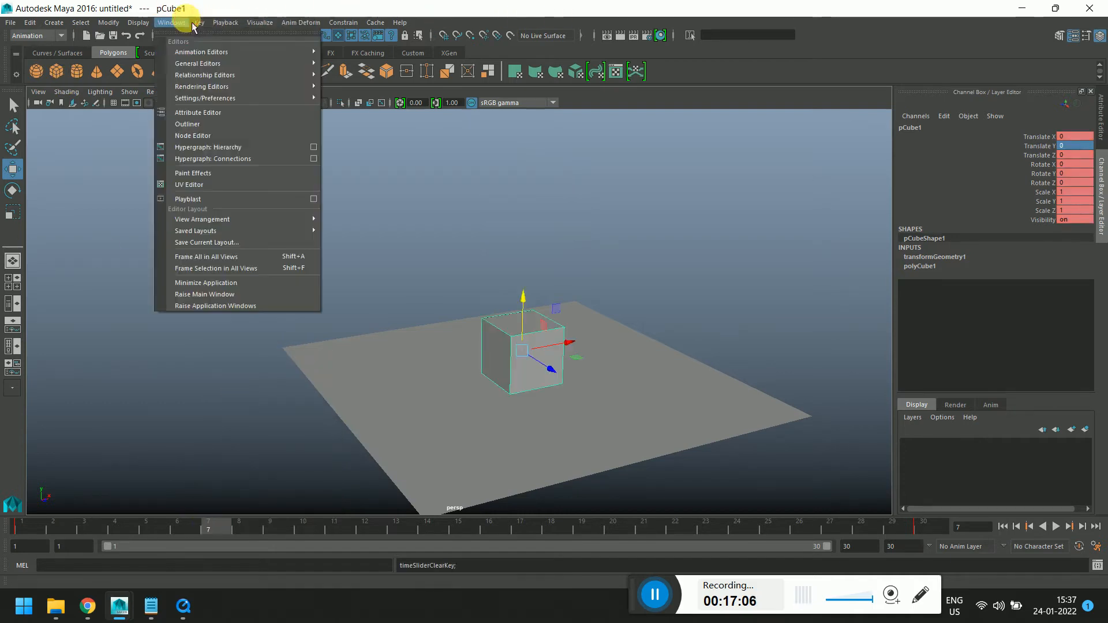
mouse_move(291, 57)
left_click(384, 65)
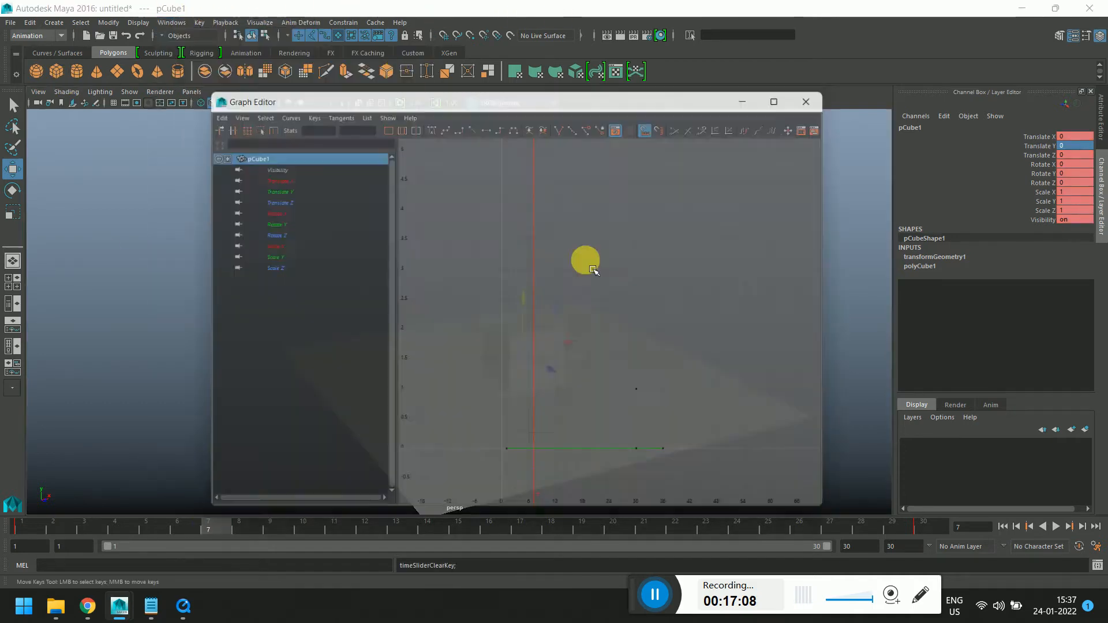
left_click_drag(633, 441, 658, 485)
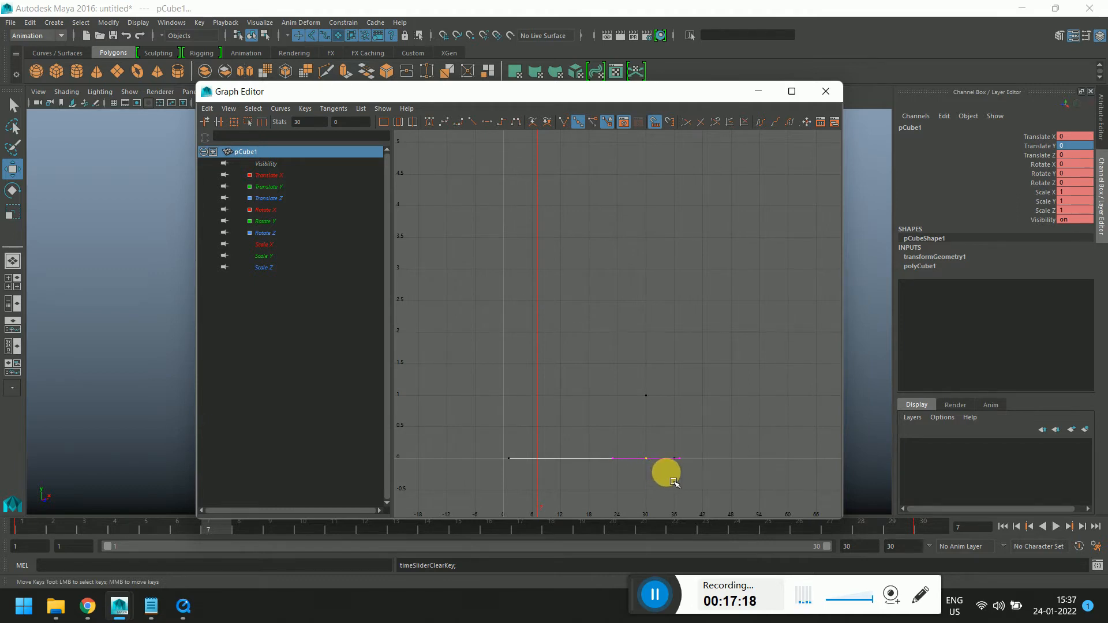
key("Delete")
left_click_drag(477, 426, 538, 486)
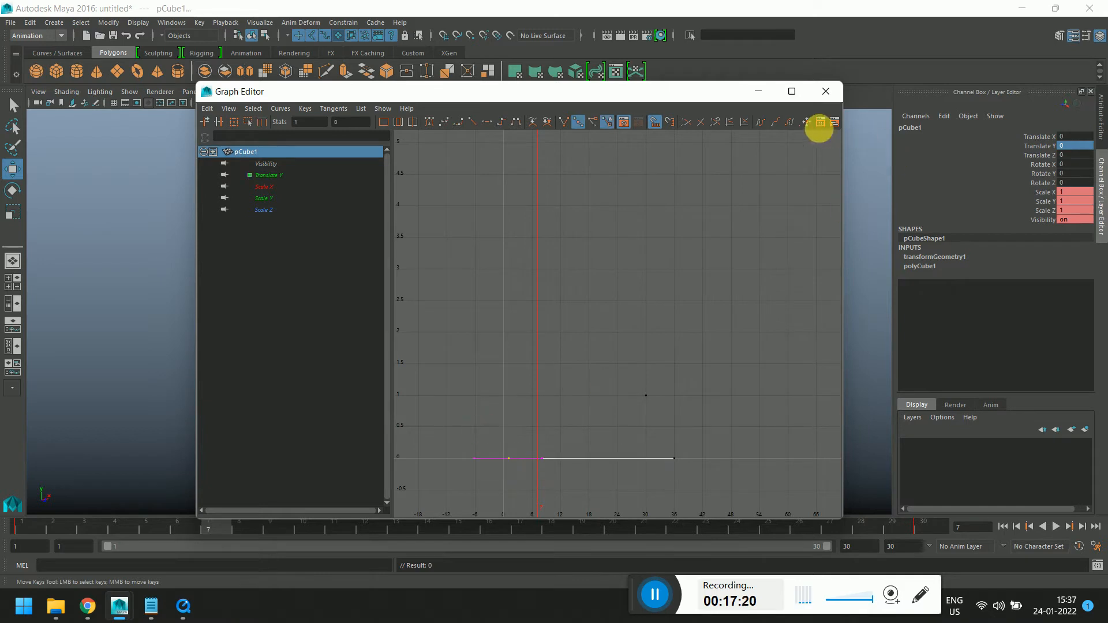
left_click(826, 91)
Key the cube at frame 8 raised to a Translate Y of about 2.78
left_click_drag(124, 525, 239, 535)
key("s")
left_click_drag(530, 316, 507, 203)
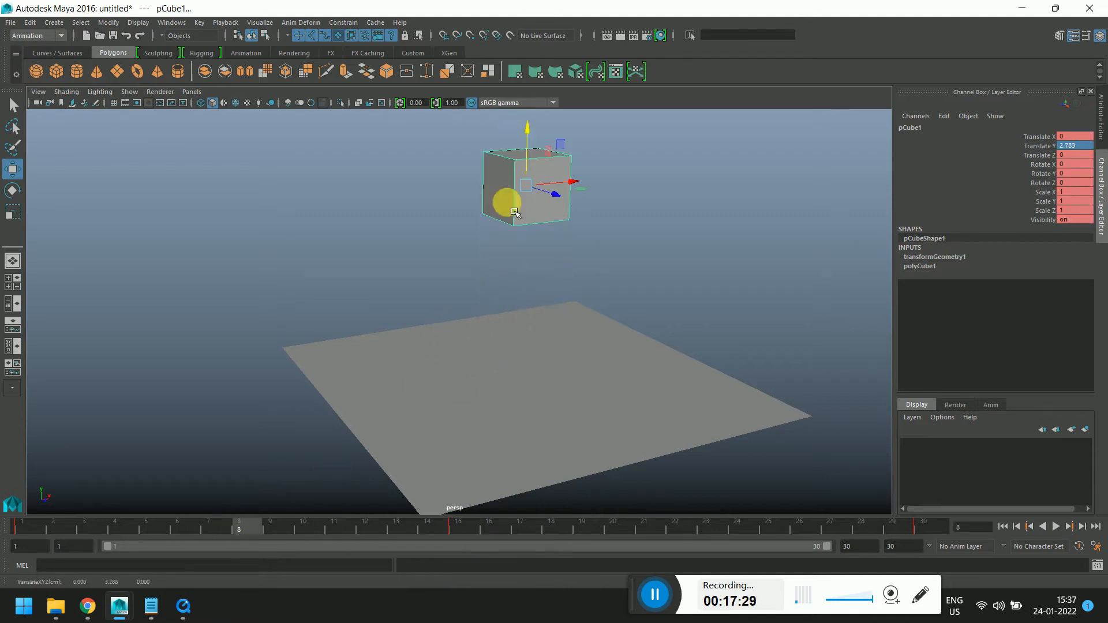
key("s")
Preview the bounce by playing the animation from frame 1 and stopping it
left_click_drag(269, 537, 729, 542)
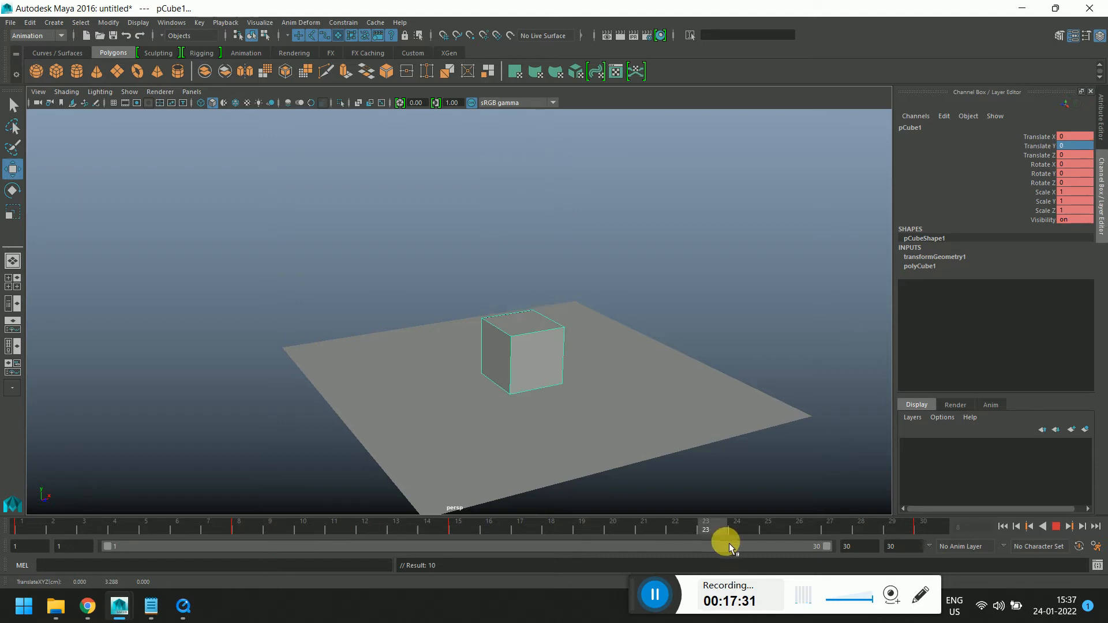
left_click_drag(525, 296, 517, 187)
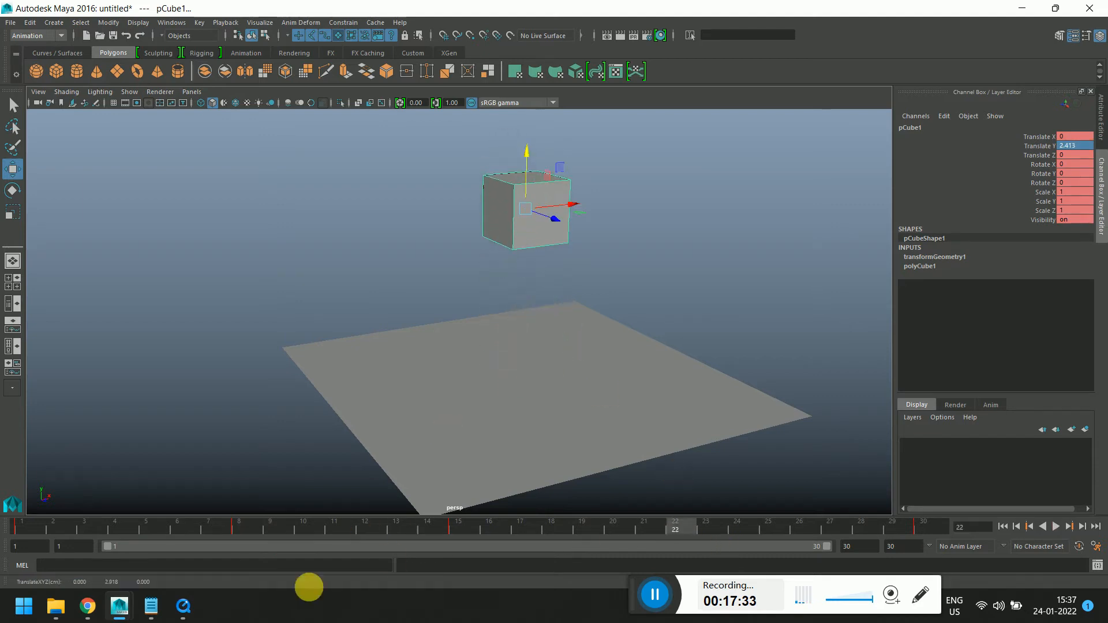
left_click_drag(156, 527, 12, 528)
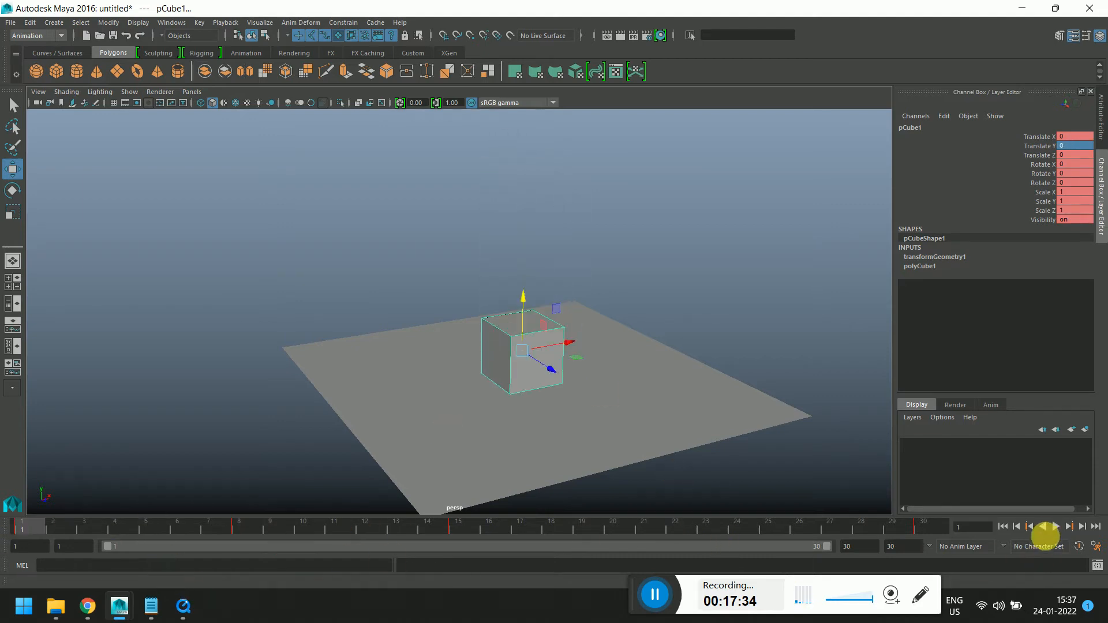
left_click(1055, 526)
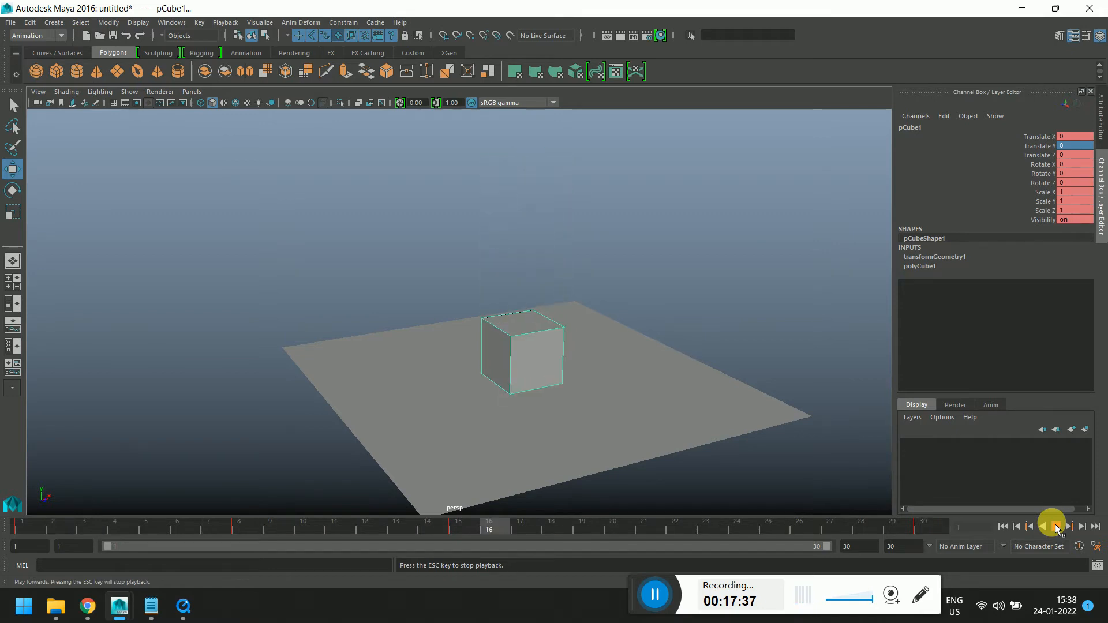
left_click(1055, 526)
Key the cube at frame 22 raised to a Translate Y of about 1.95, then play back the animation
left_click_drag(374, 536, 677, 545)
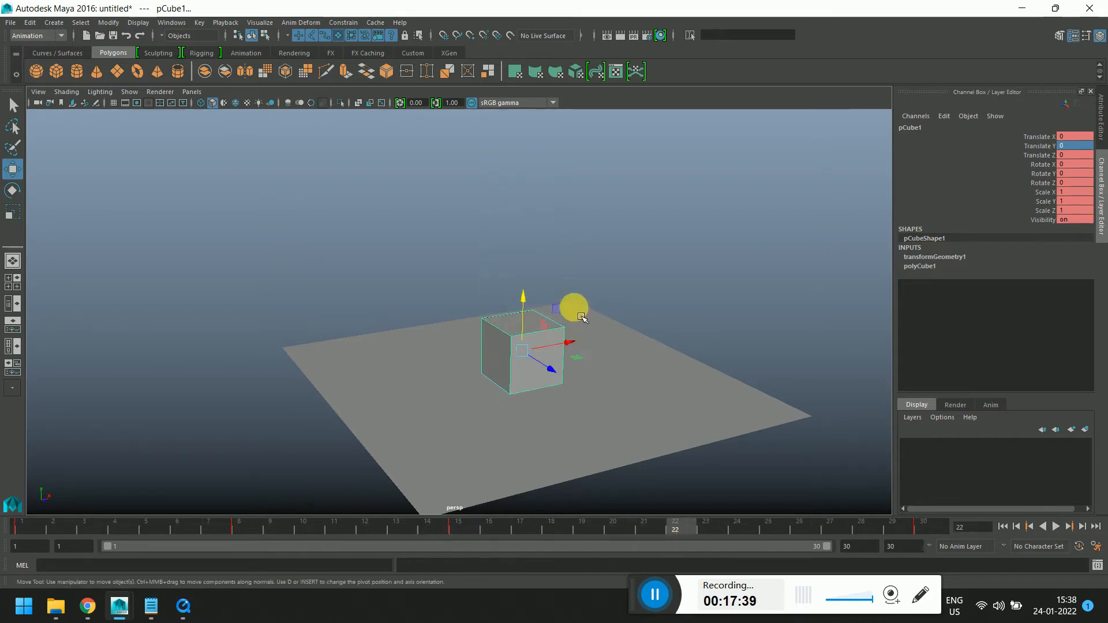
left_click_drag(519, 279, 507, 198)
key("s")
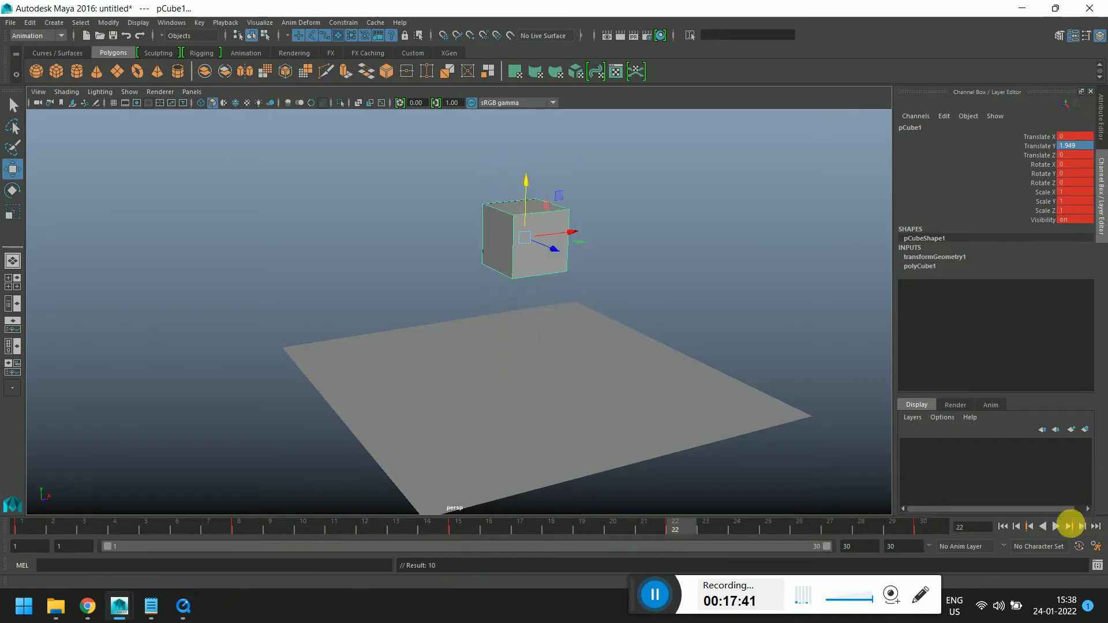
left_click(1055, 526)
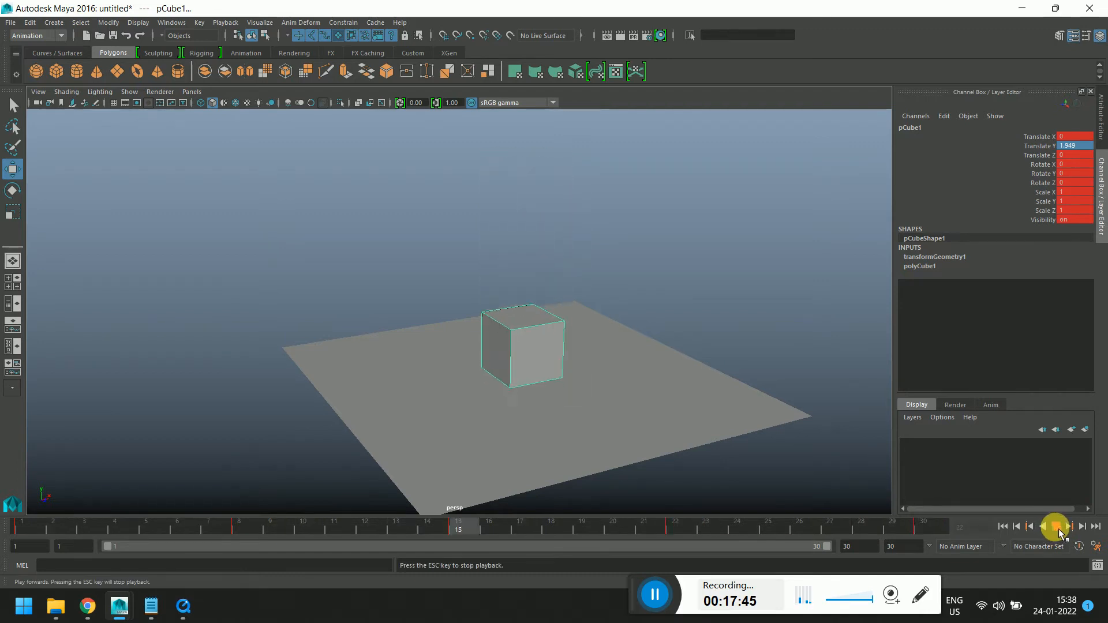
left_click(1056, 526)
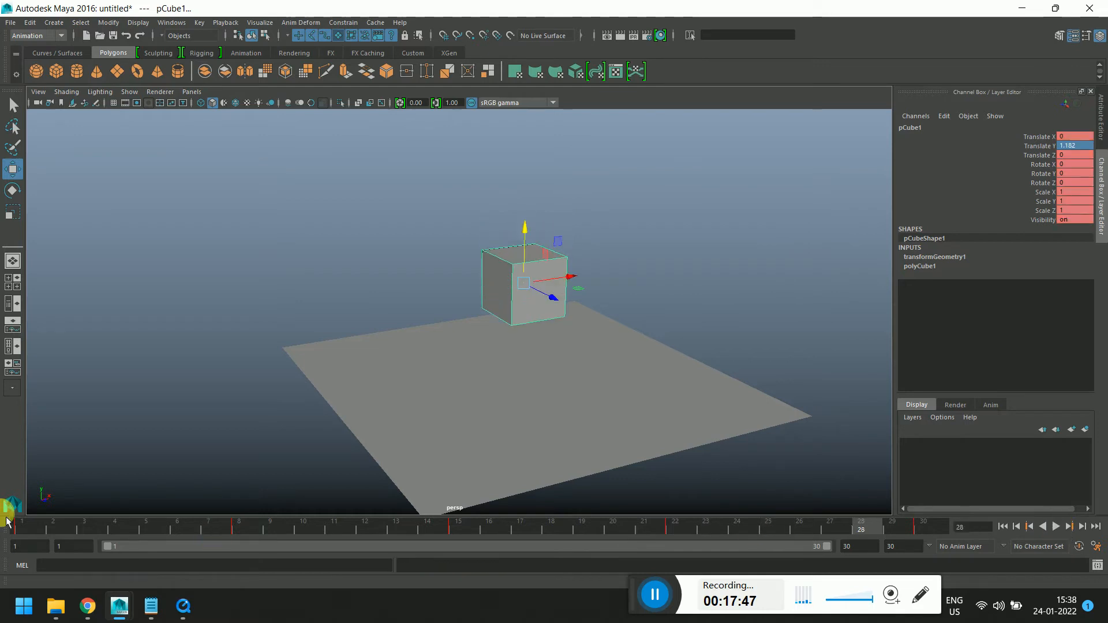
At frame 15, squash the cube to a Scale Y of about 0.63 and lower it to a Translate Y of about -0.17
left_click_drag(107, 530, 474, 525)
scroll(638, 326, "up", 4)
key("e")
key("r")
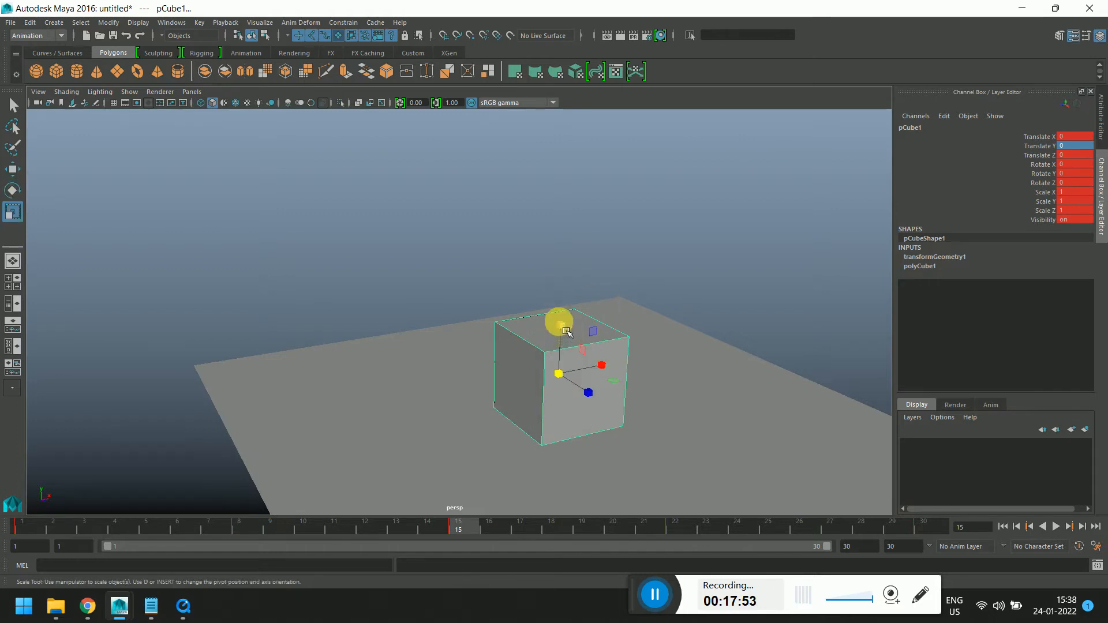
left_click_drag(566, 332, 564, 346)
key("w")
middle_click_drag(589, 393, 577, 347, "alt")
left_click_drag(551, 291, 557, 298)
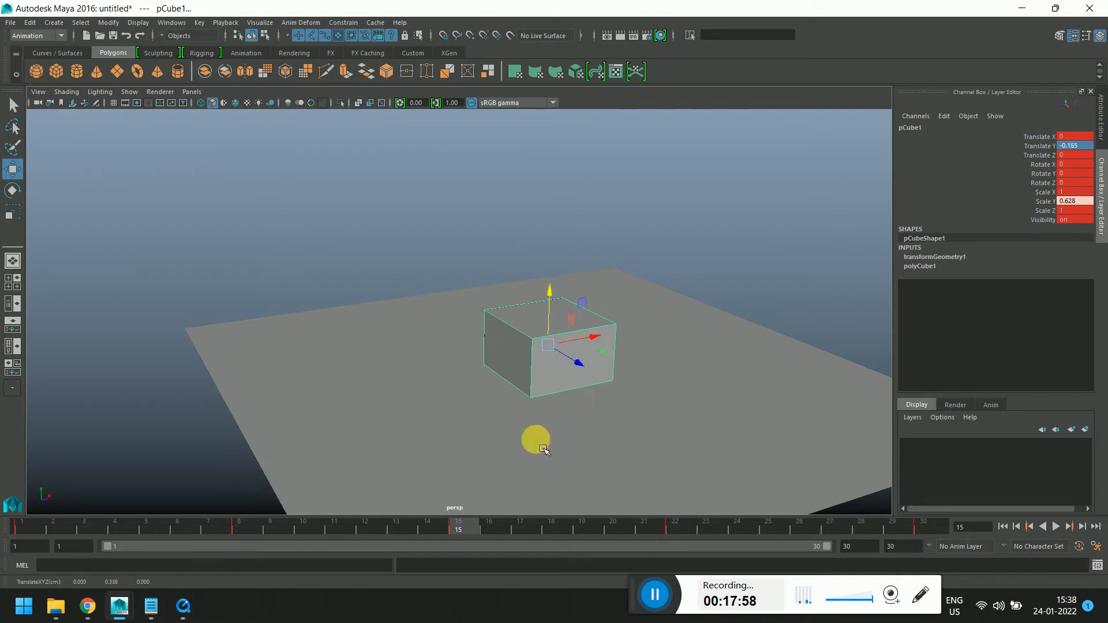
Scrub through the timeline and orbit the view to review the squash and bounce
left_click_drag(542, 449, 596, 432, "alt")
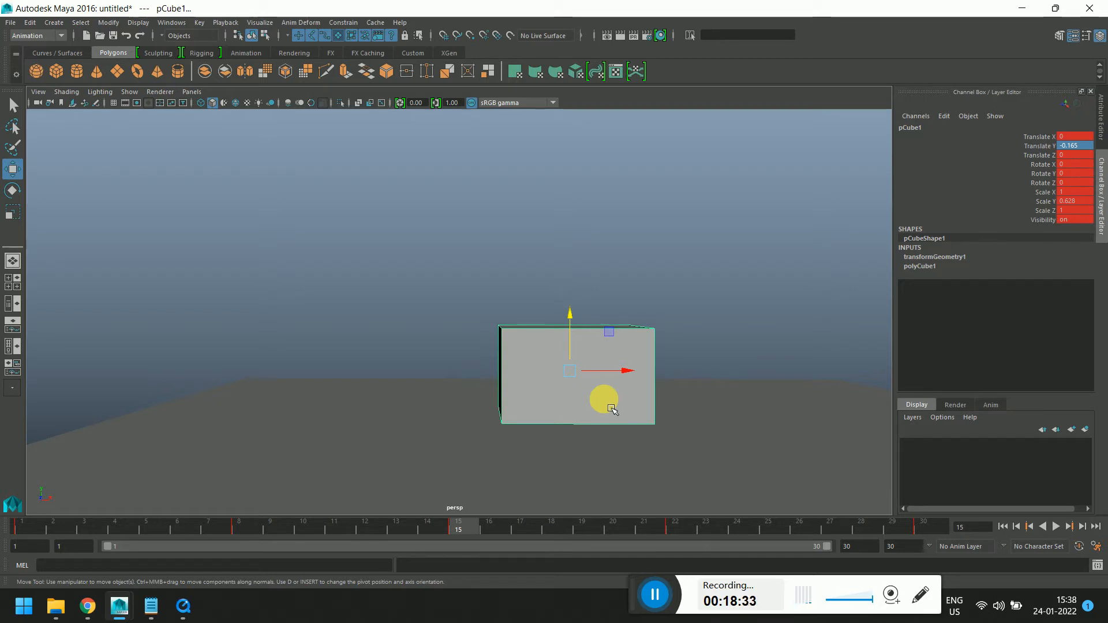
middle_click_drag(461, 370, 483, 397, "alt")
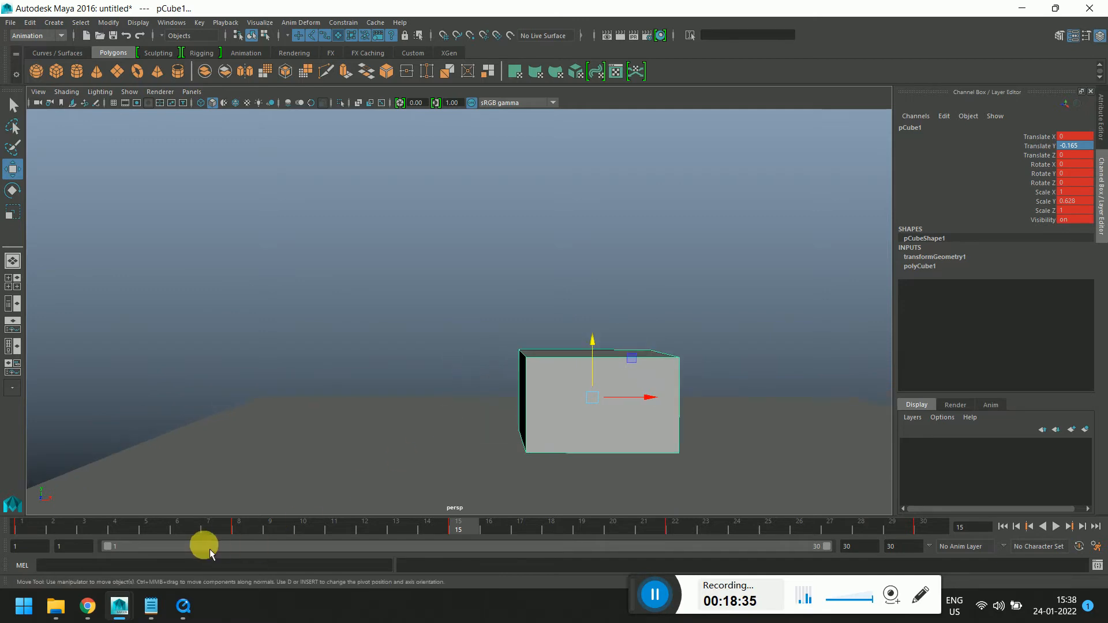
left_click_drag(30, 531, 181, 528)
scroll(591, 386, "down", 5)
left_click_drag(669, 323, 659, 356, "alt")
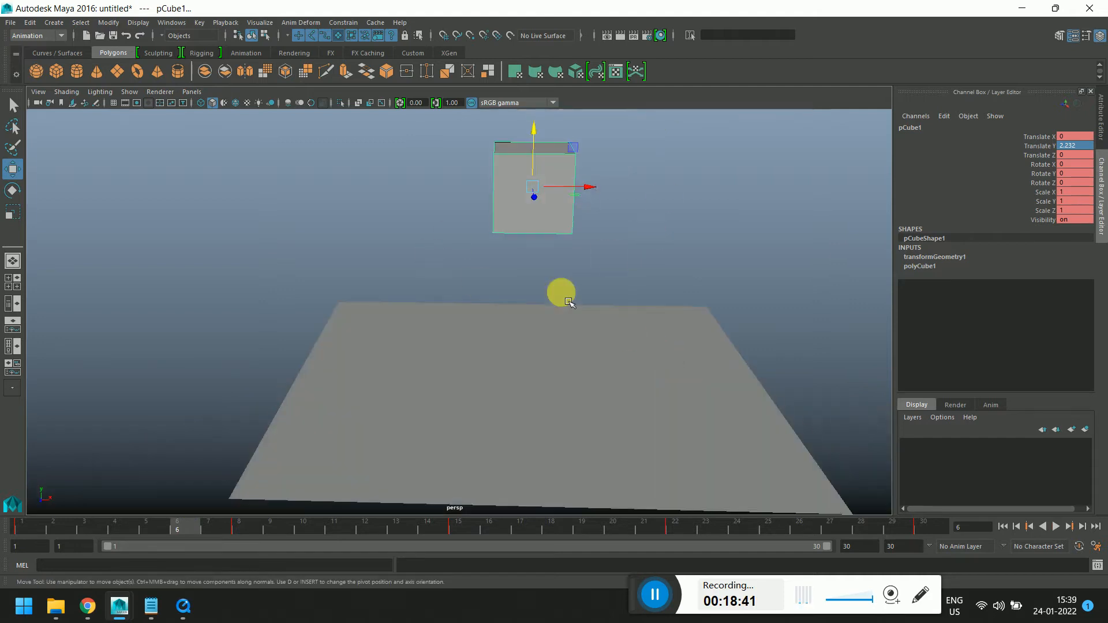
left_click_drag(215, 527, 936, 544)
left_click_drag(457, 317, 433, 323, "alt")
Check the topics list in Notepad and minimize it
left_click(152, 606)
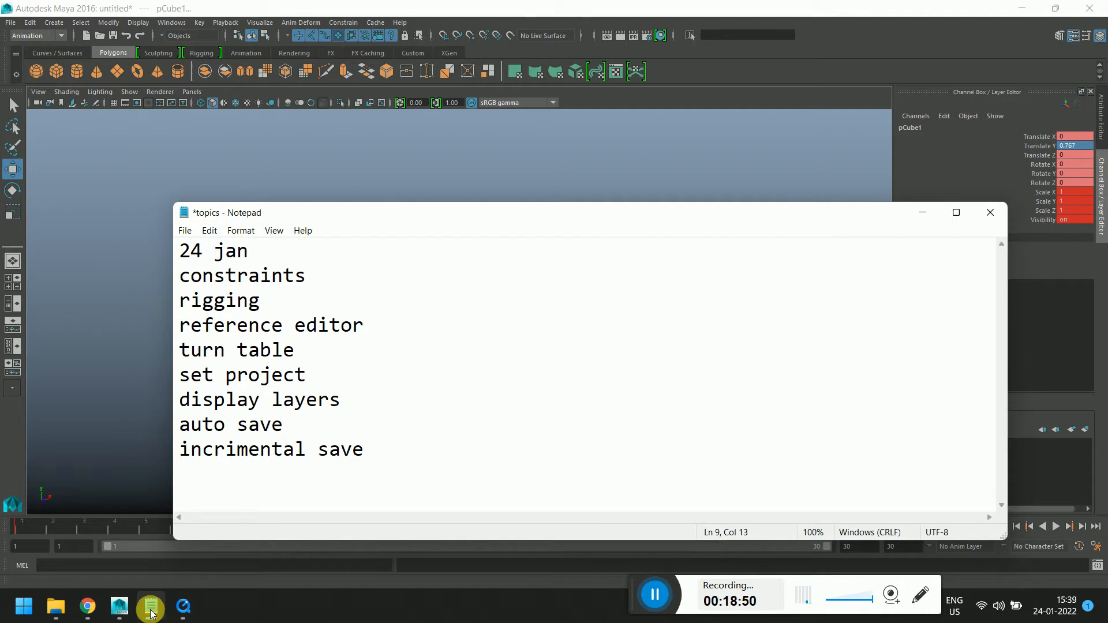
left_click(922, 212)
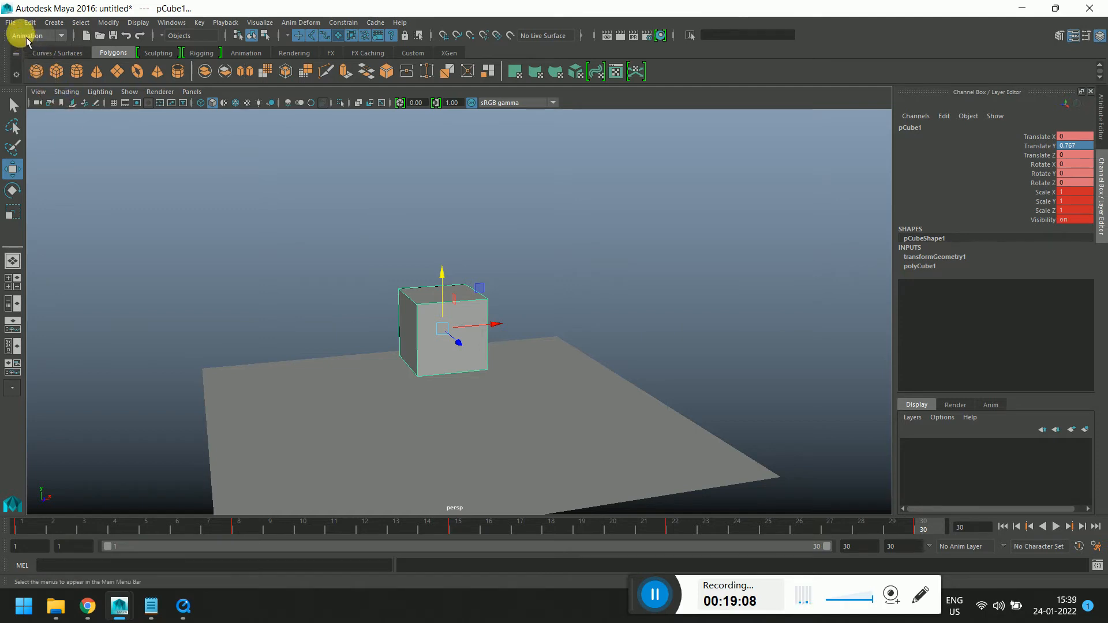
Open the Edit menu
left_click(10, 22)
mouse_move(29, 21)
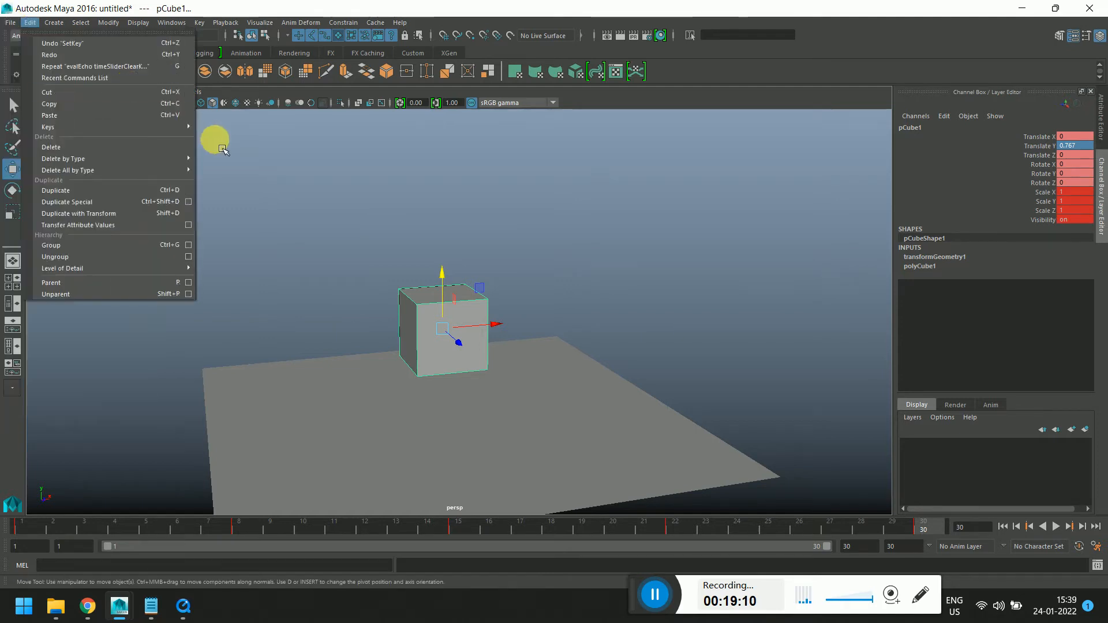
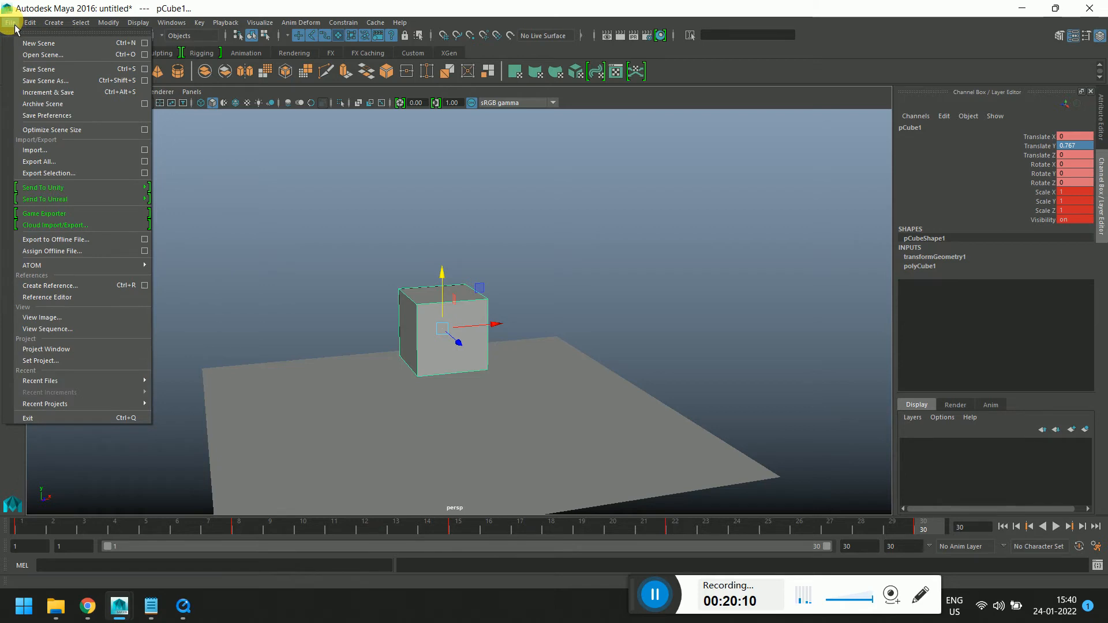
Create a new project named upasna in the D:\Venus location with the default folder layout
left_click(47, 349)
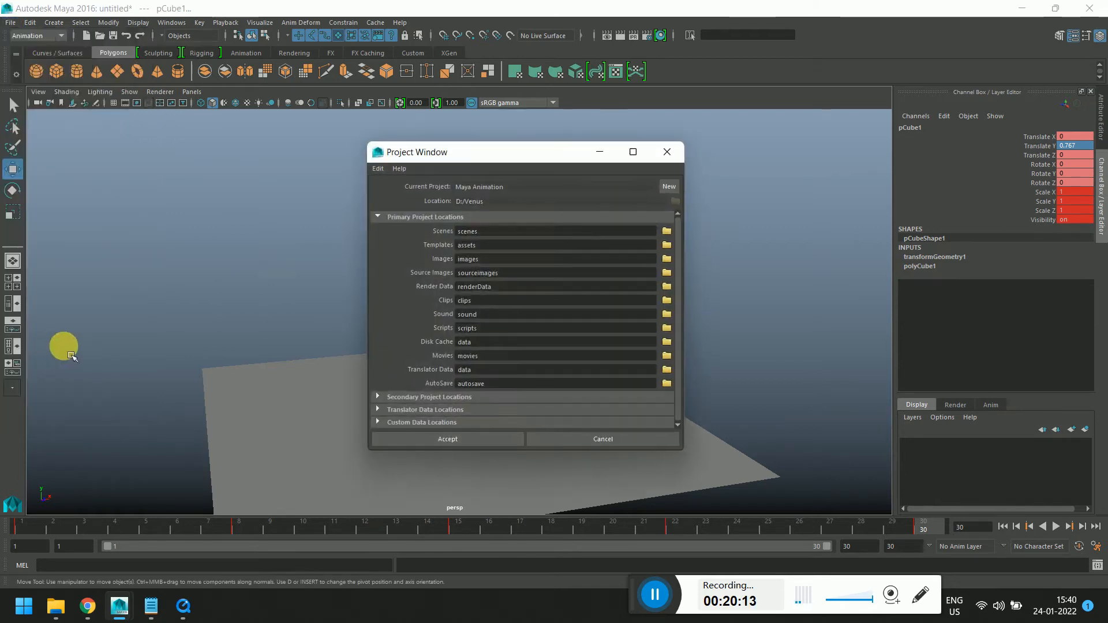
left_click(671, 185)
left_click_drag(600, 188, 340, 196)
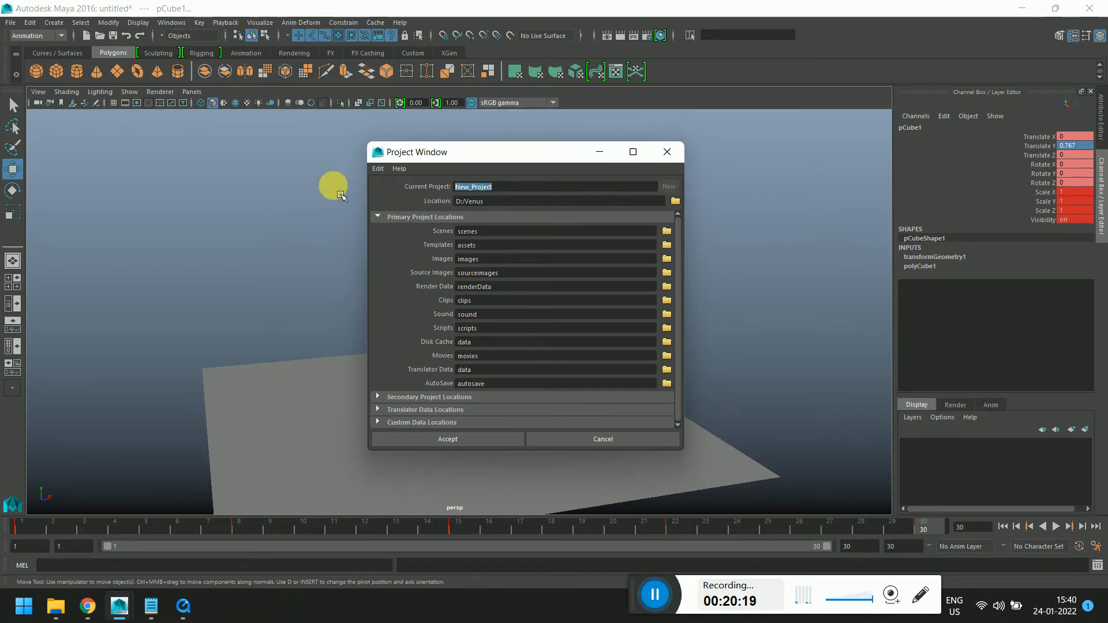
type("upasna")
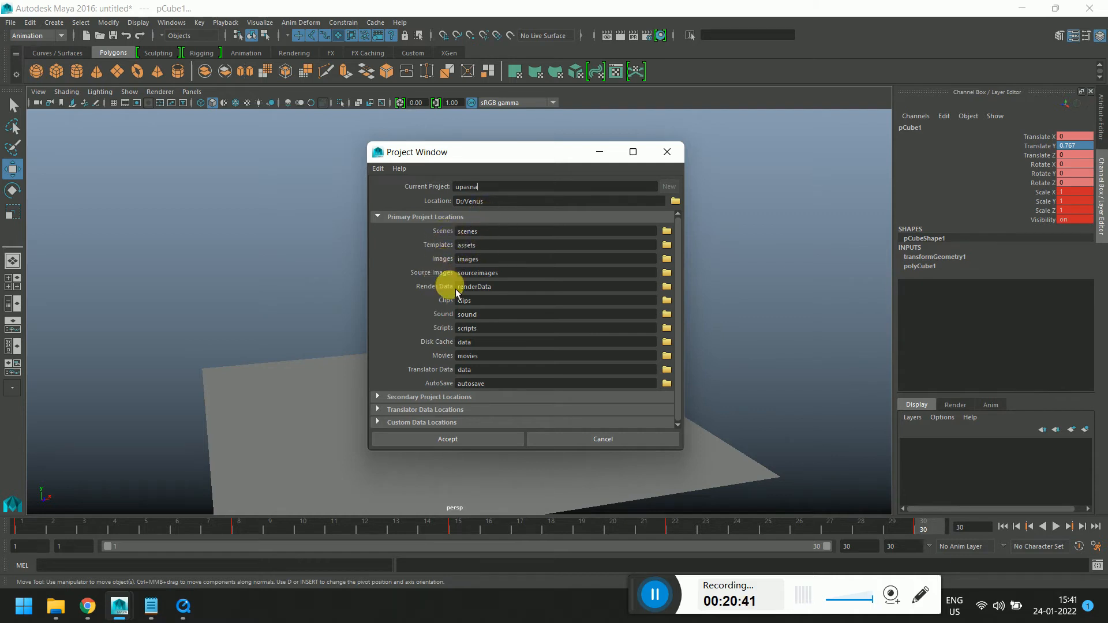
left_click(433, 439)
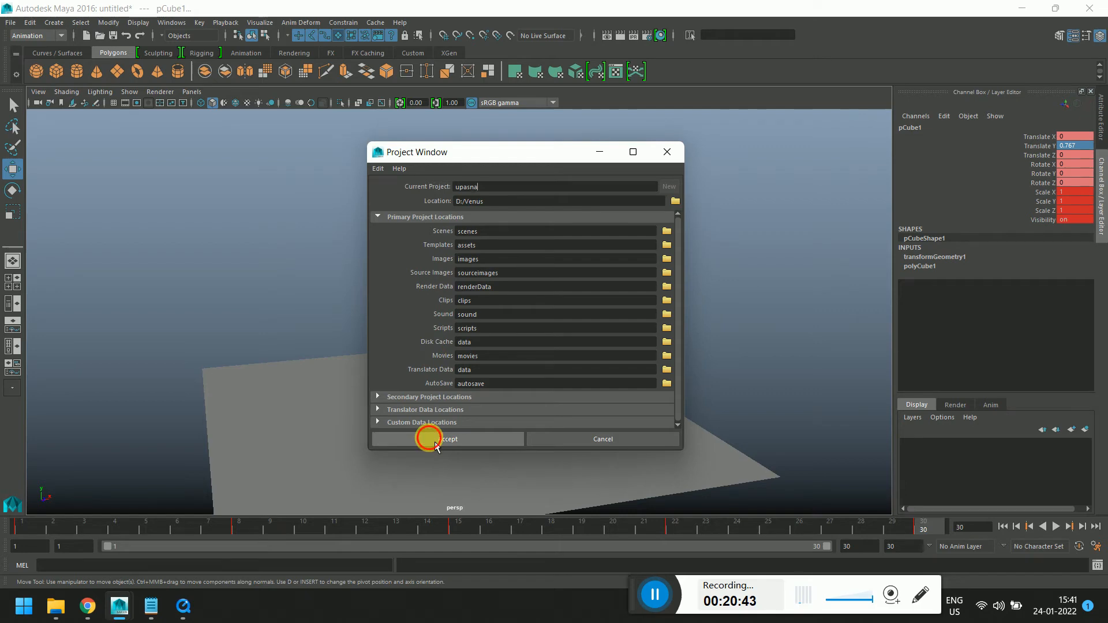
Browse the new upasna project folder and its scenes and sourceimages subfolders in File Explorer
mouse_move(55, 603)
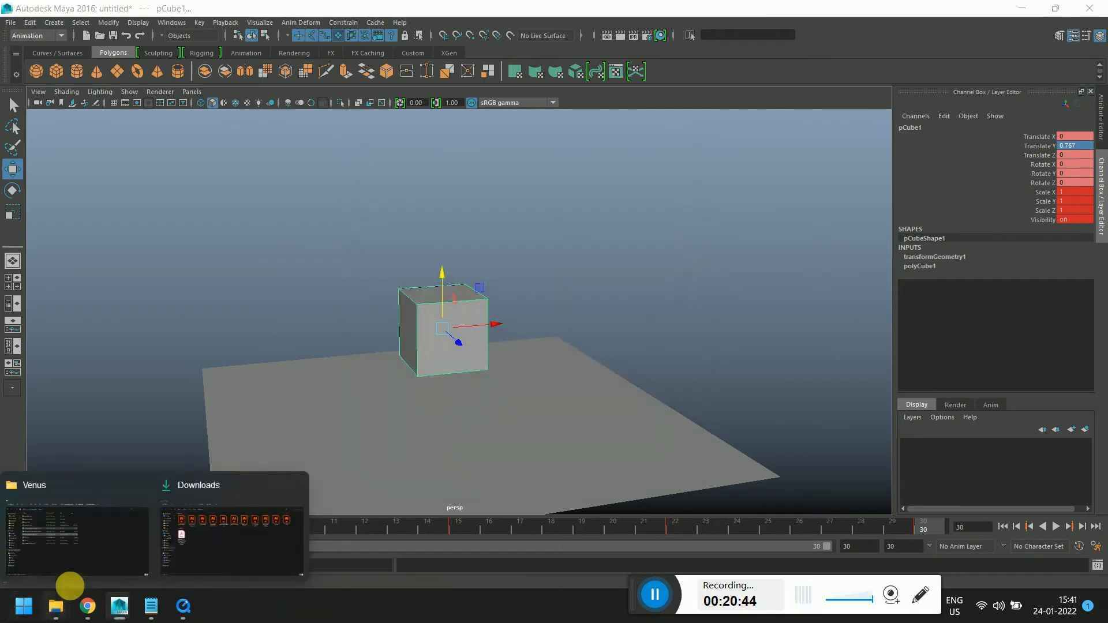
left_click(124, 545)
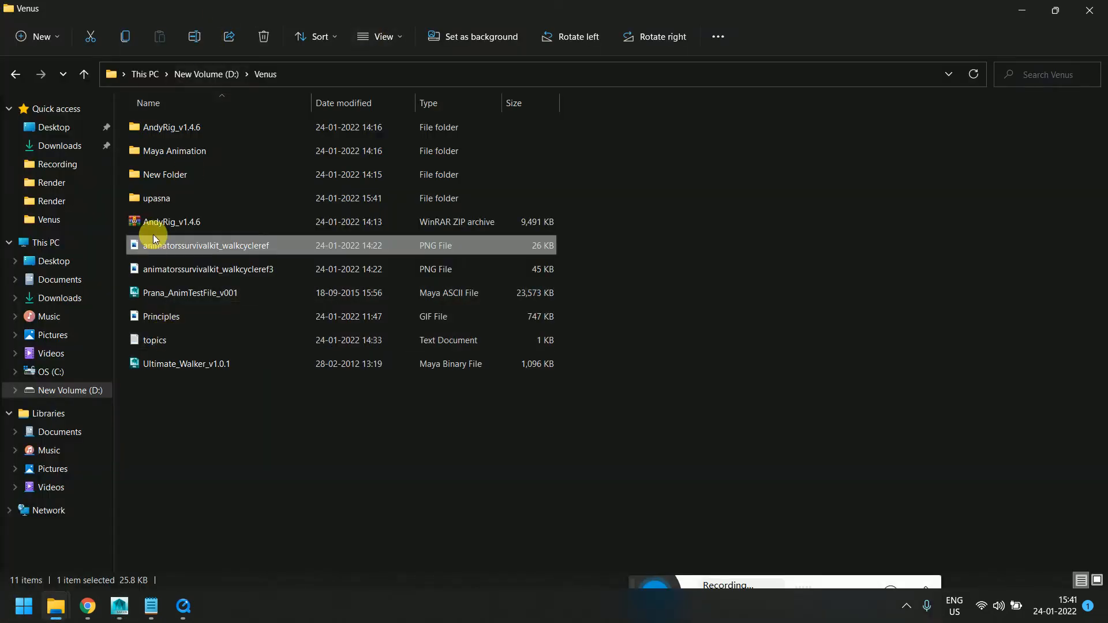
left_click(164, 202)
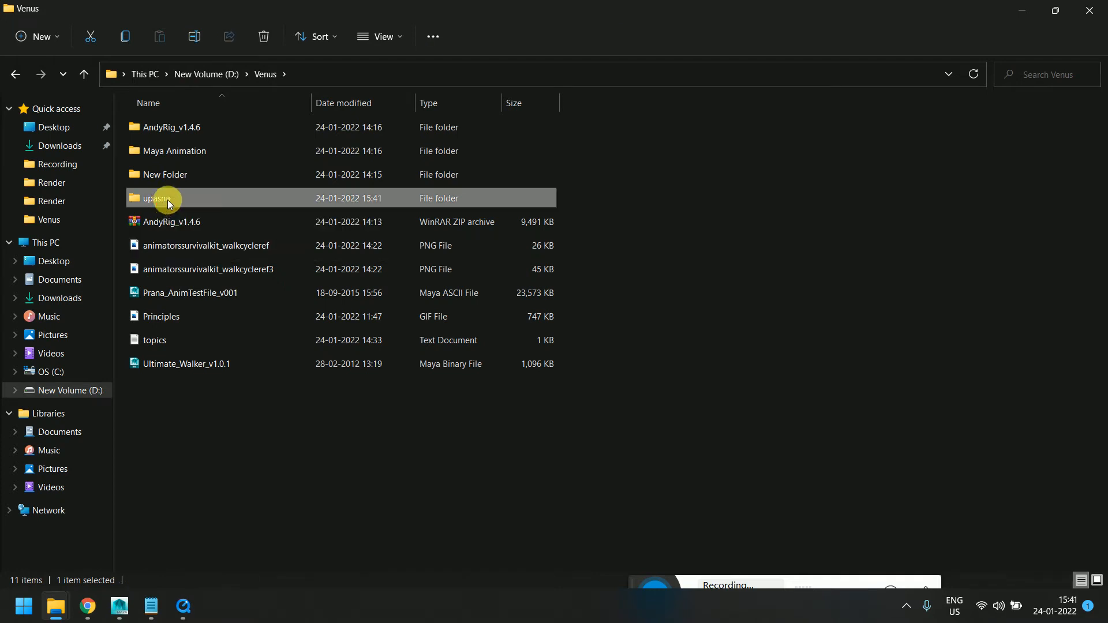
double_click(165, 202)
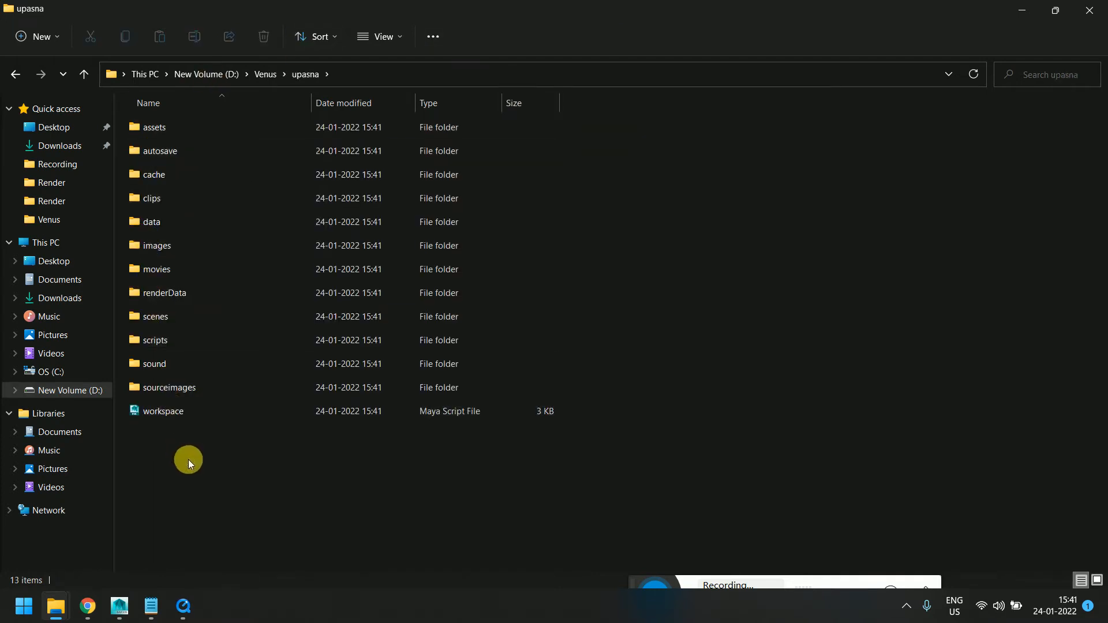
double_click(192, 316)
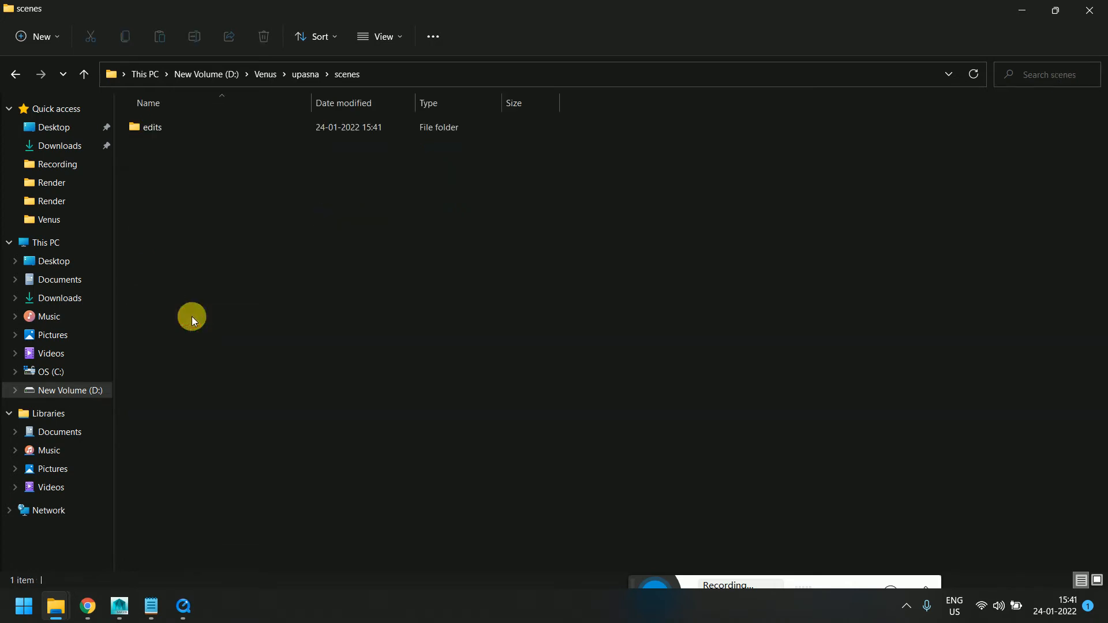
left_click(16, 73)
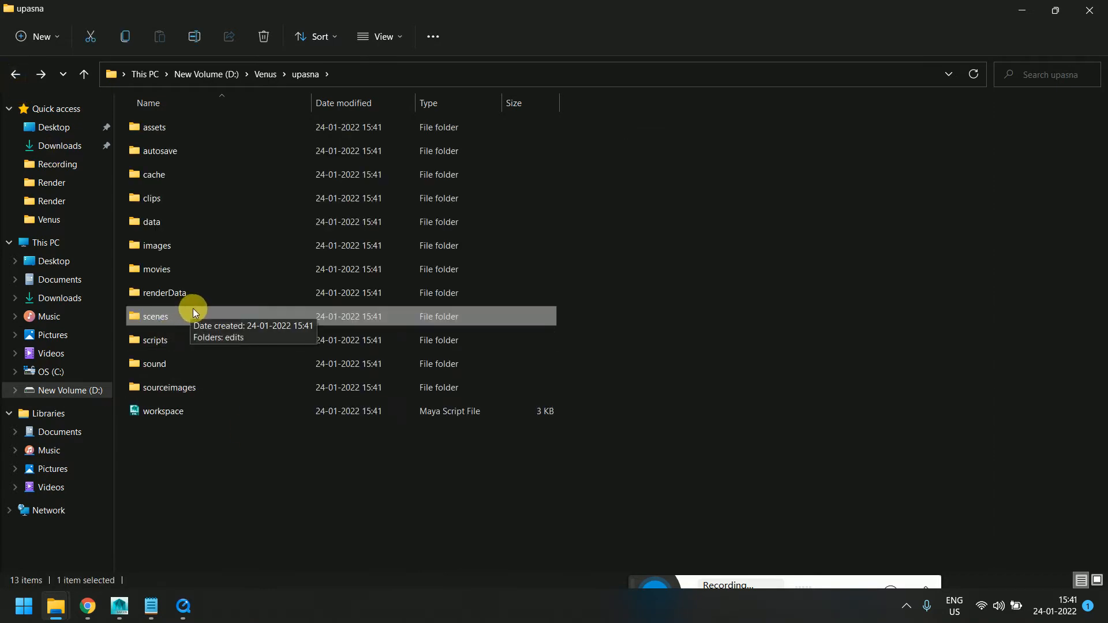
double_click(192, 384)
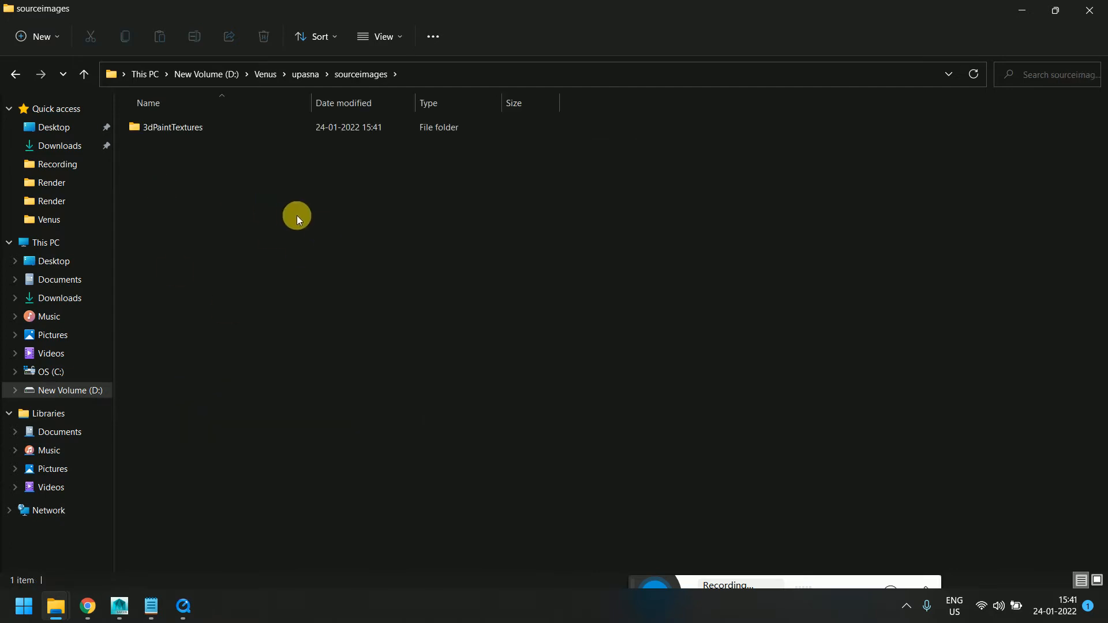
left_click(15, 75)
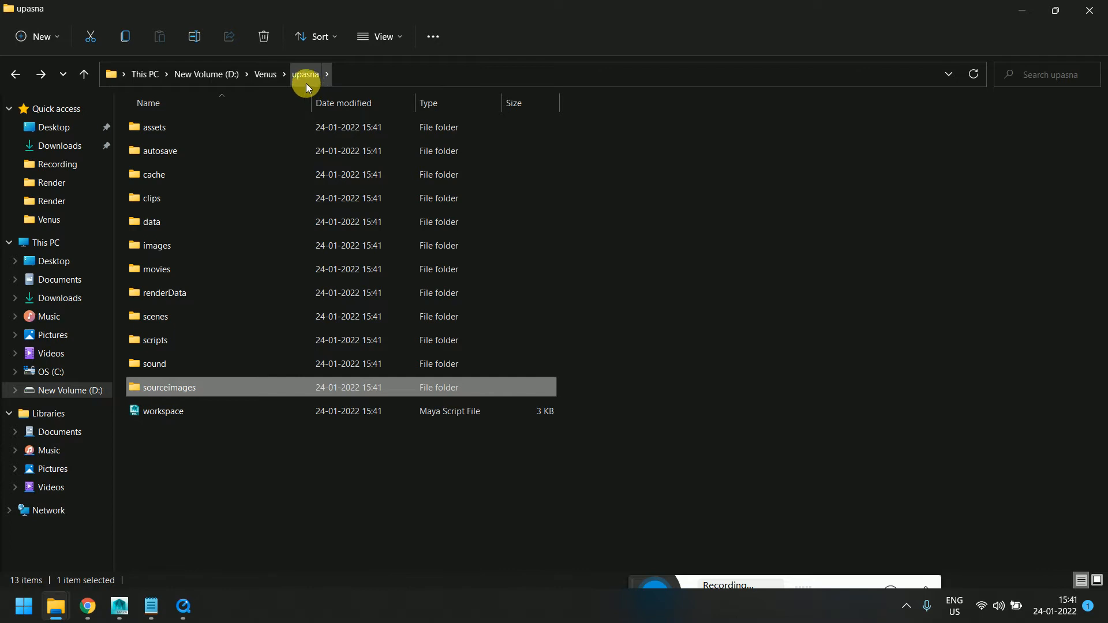
left_click(264, 73)
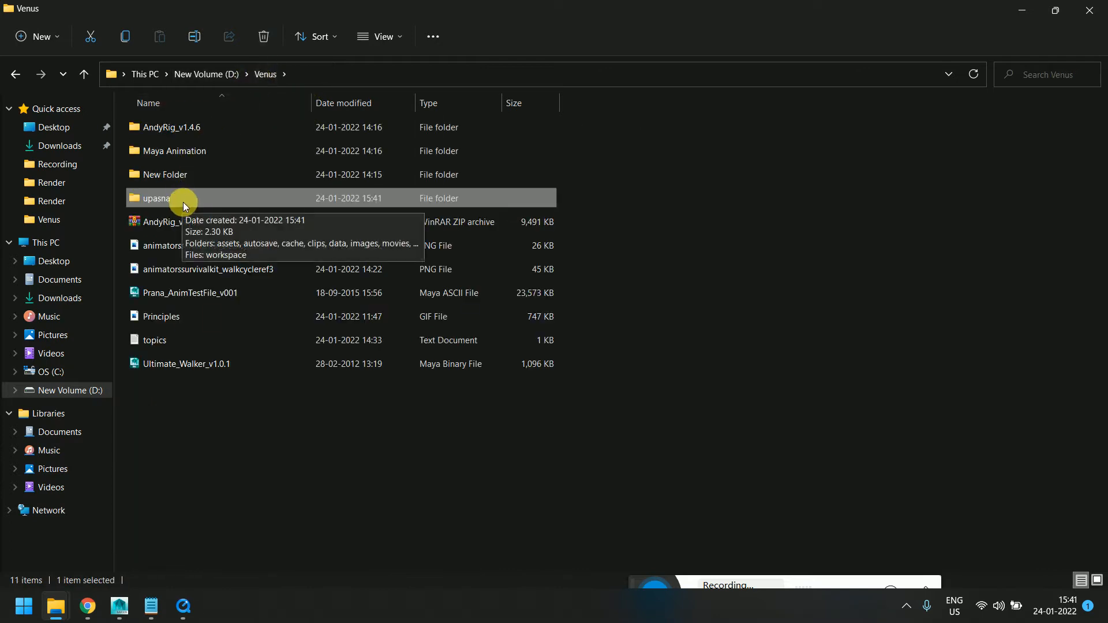
Return to Maya and set the current project to the upasna folder
mouse_move(65, 615)
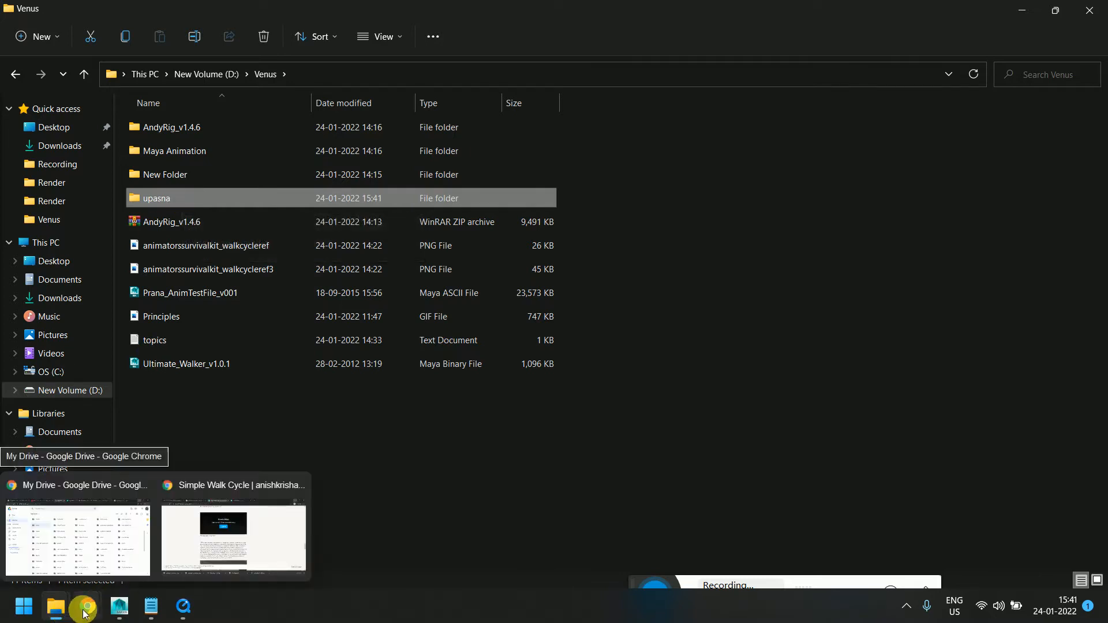
mouse_move(123, 607)
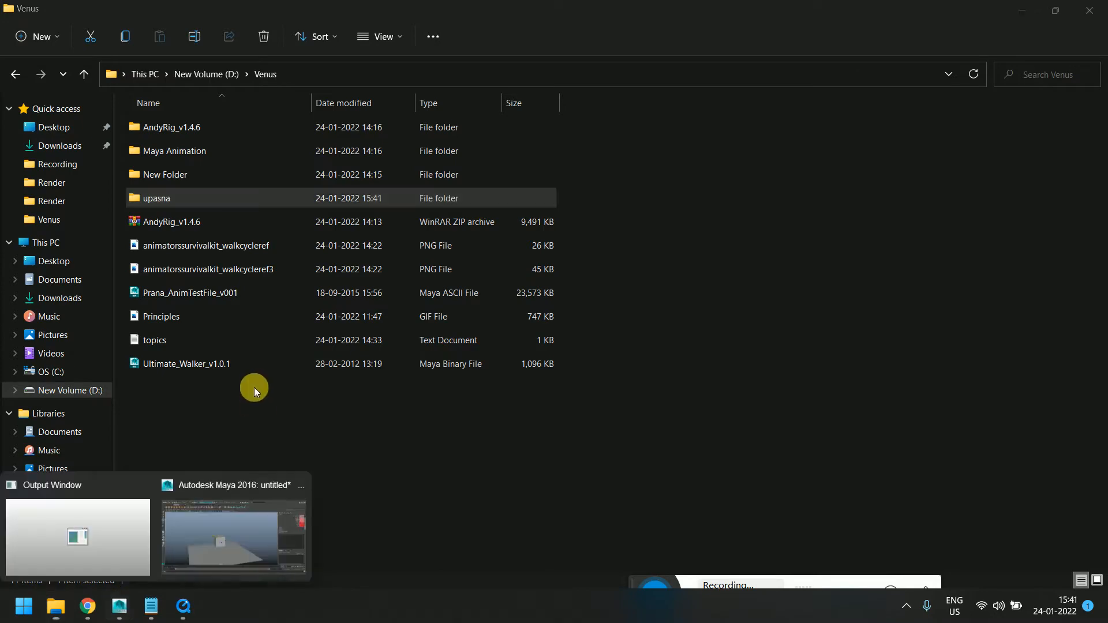
left_click(198, 536)
left_click(17, 26)
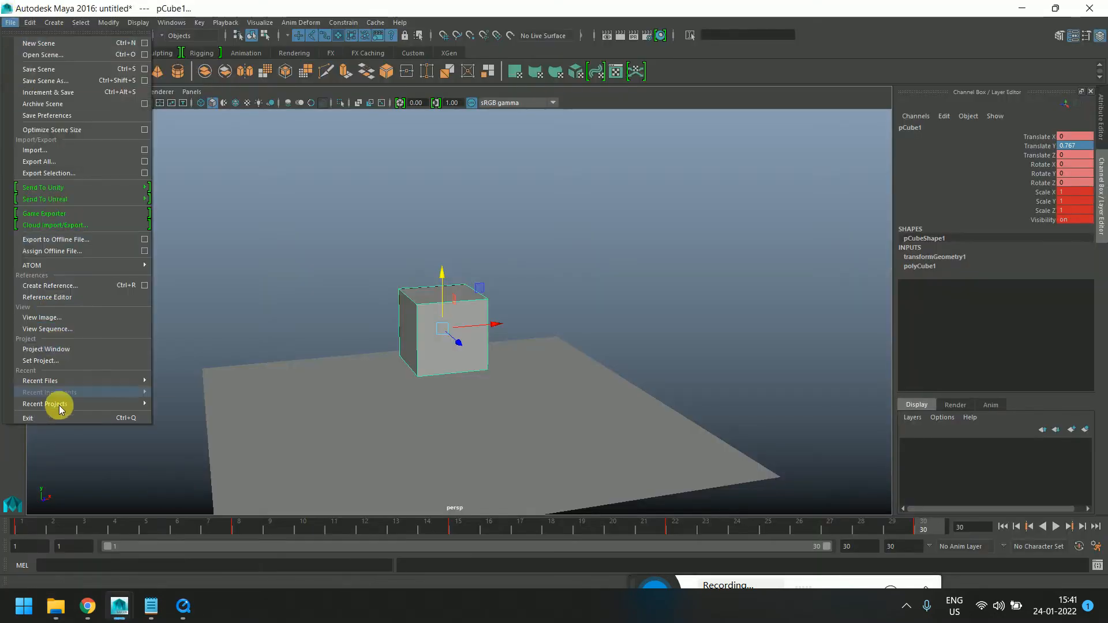
left_click(42, 360)
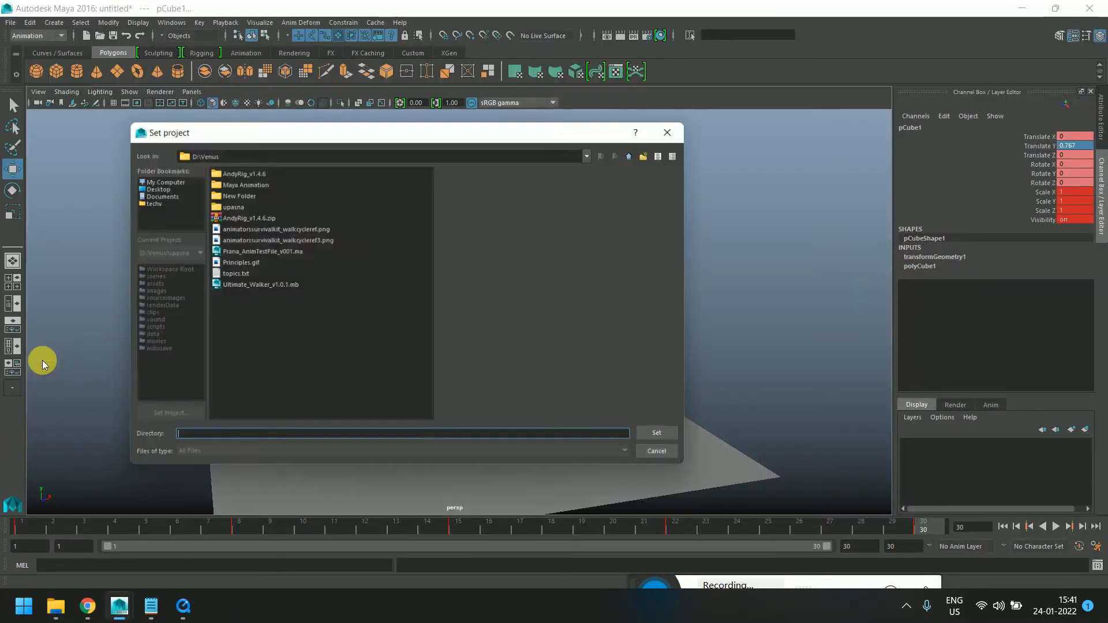
left_click(236, 206)
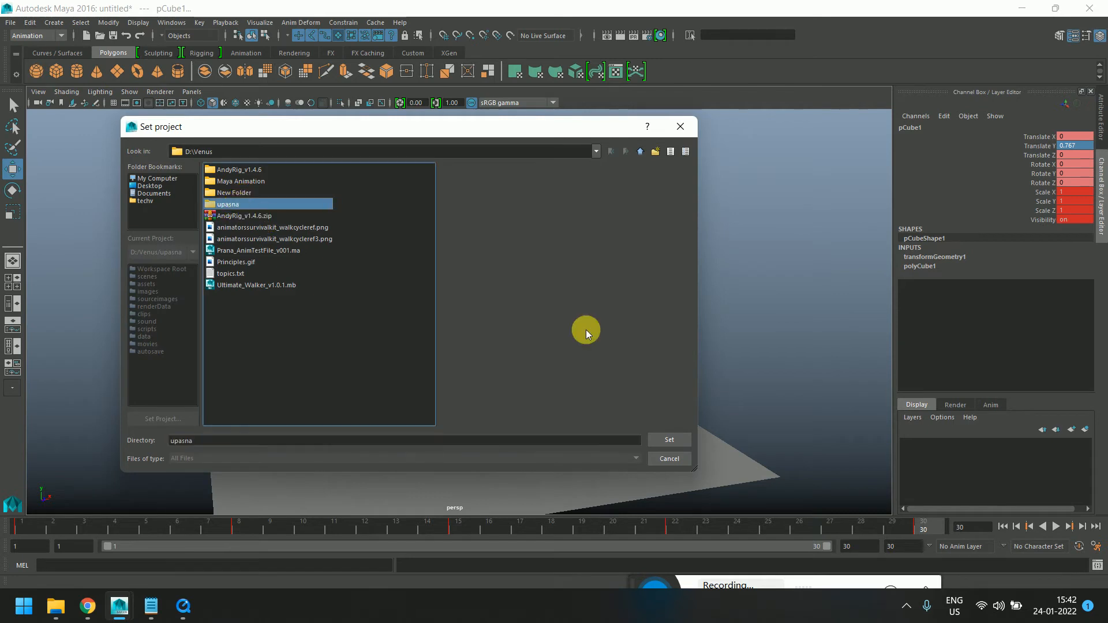
left_click(660, 441)
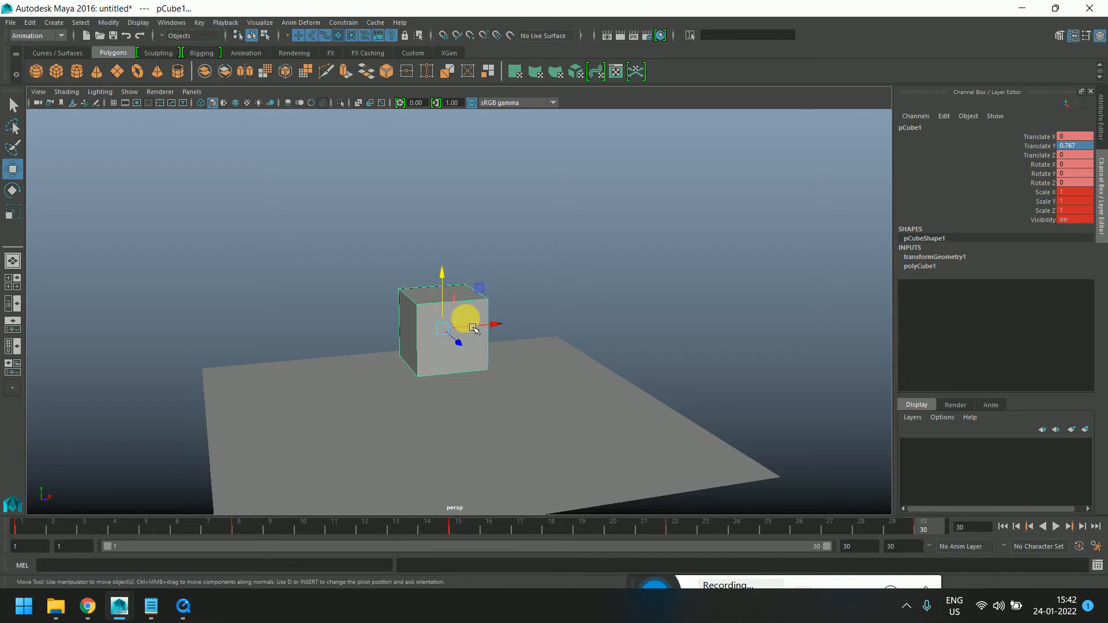
Save the scene as temp in the project's scenes folder as Maya ASCII
left_click(10, 23)
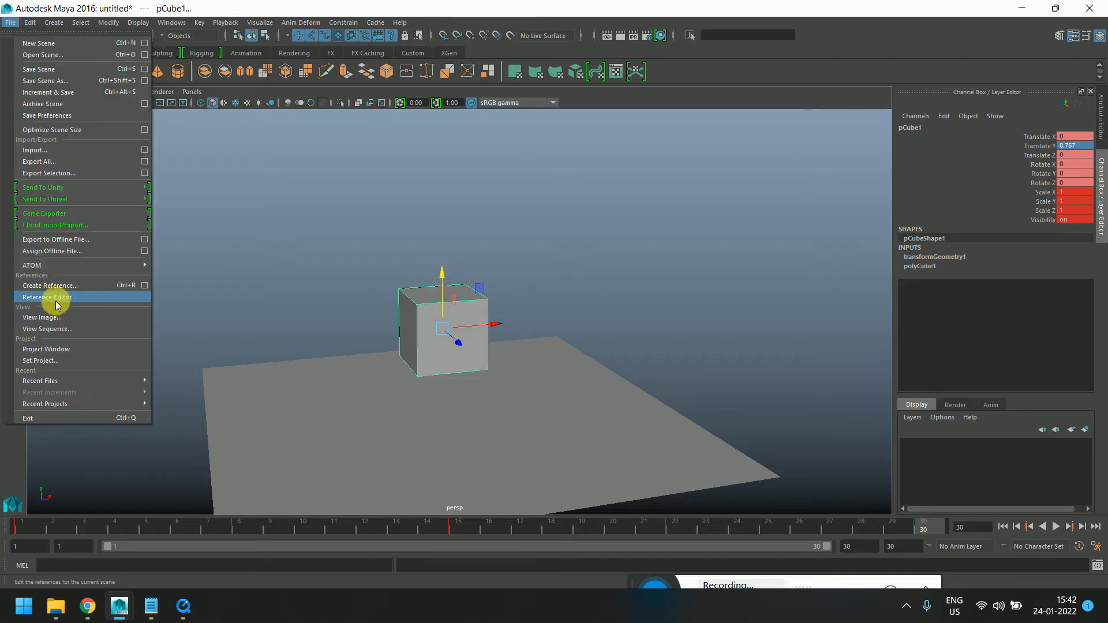
left_click(47, 71)
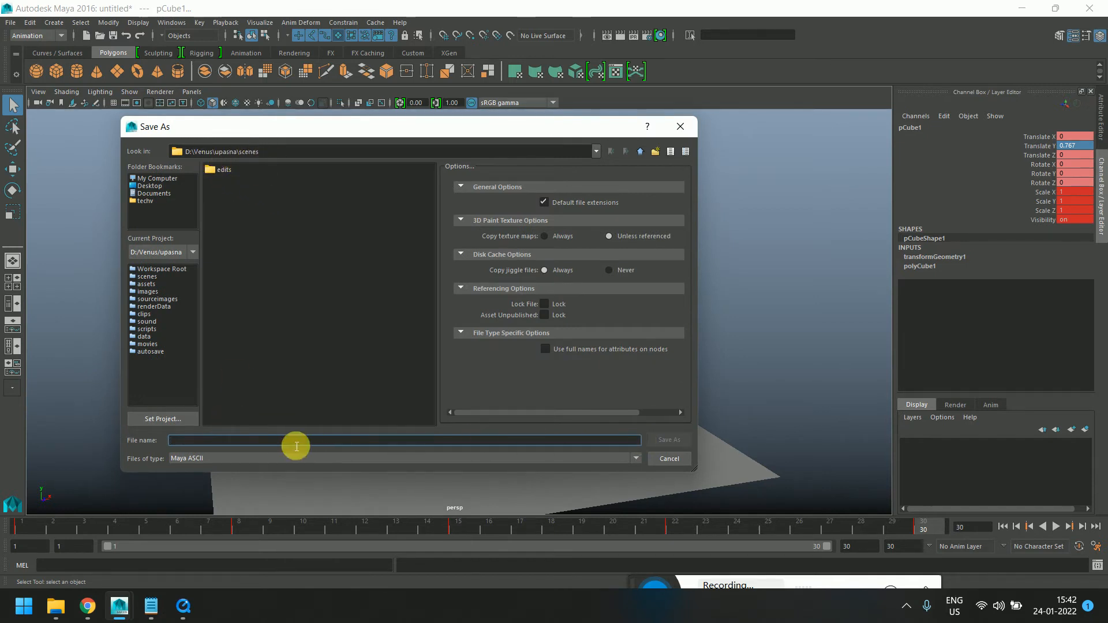
type("temp")
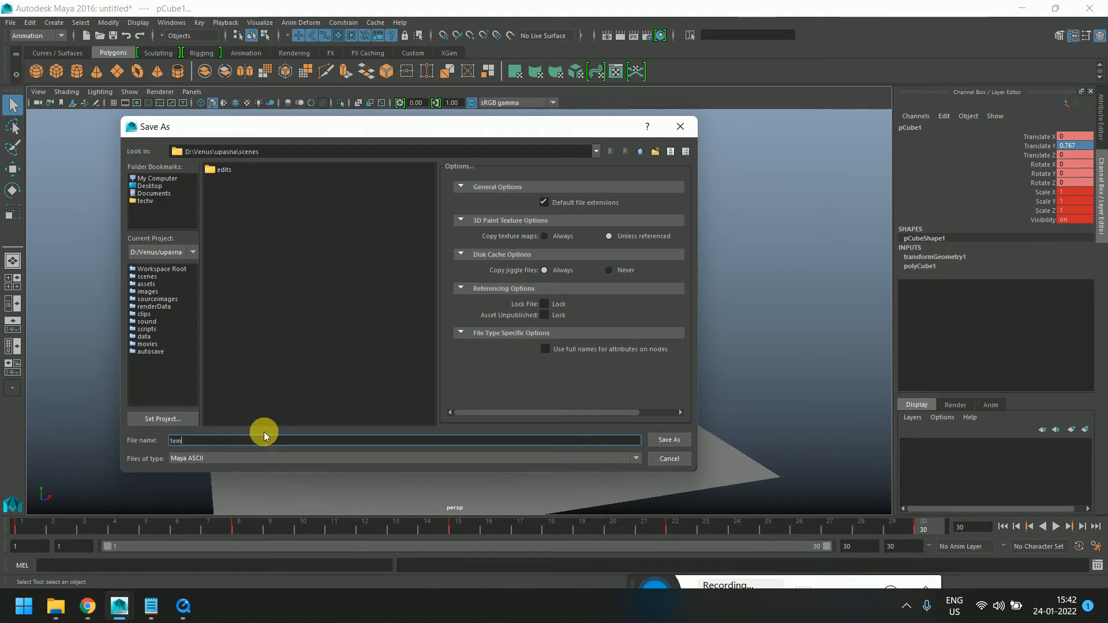
left_click(680, 440)
key("w")
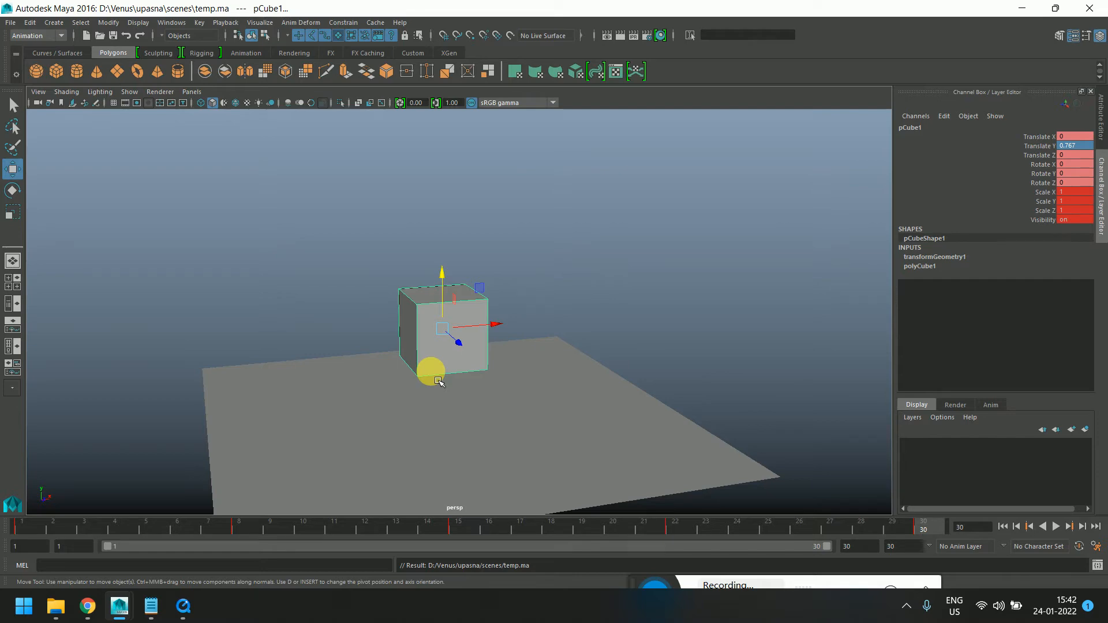
Check the upasna project folder in File Explorer and minimize it
mouse_move(55, 605)
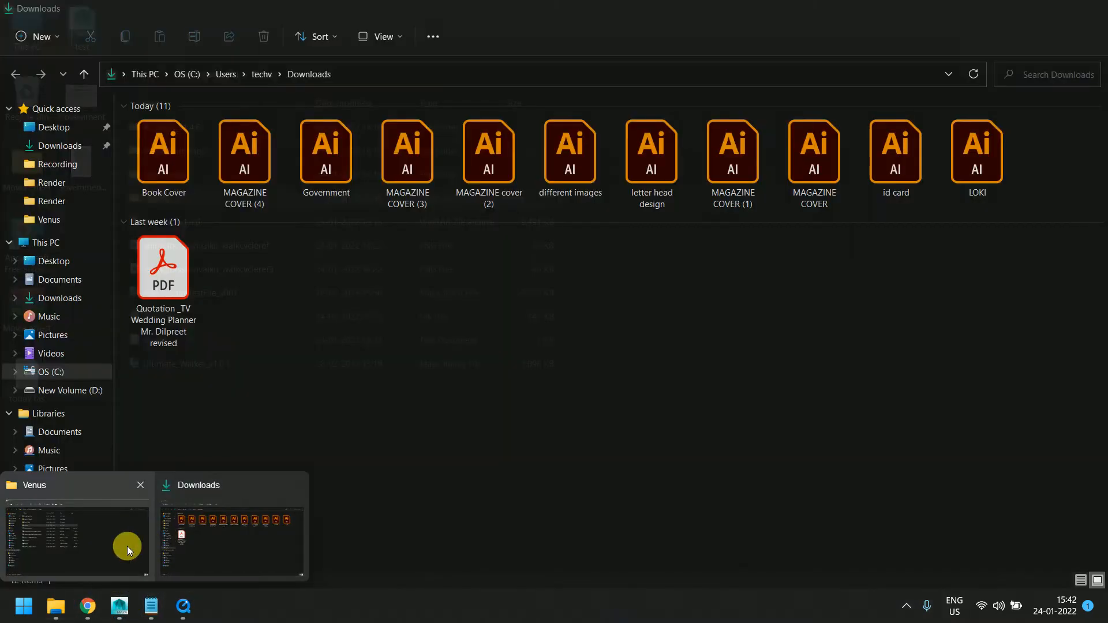
left_click(127, 546)
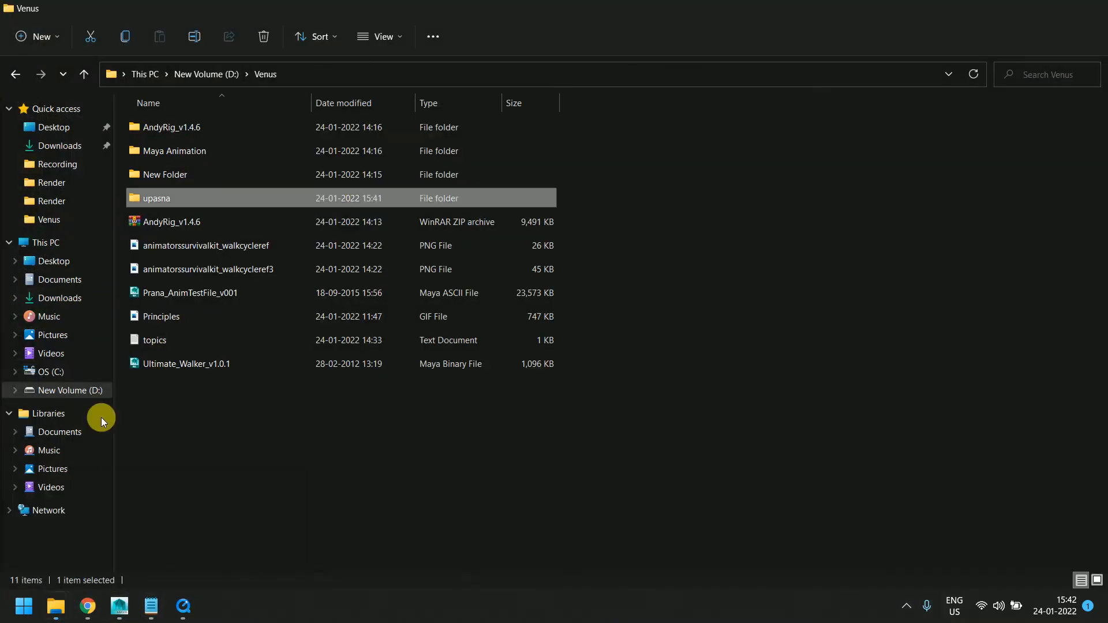
double_click(155, 201)
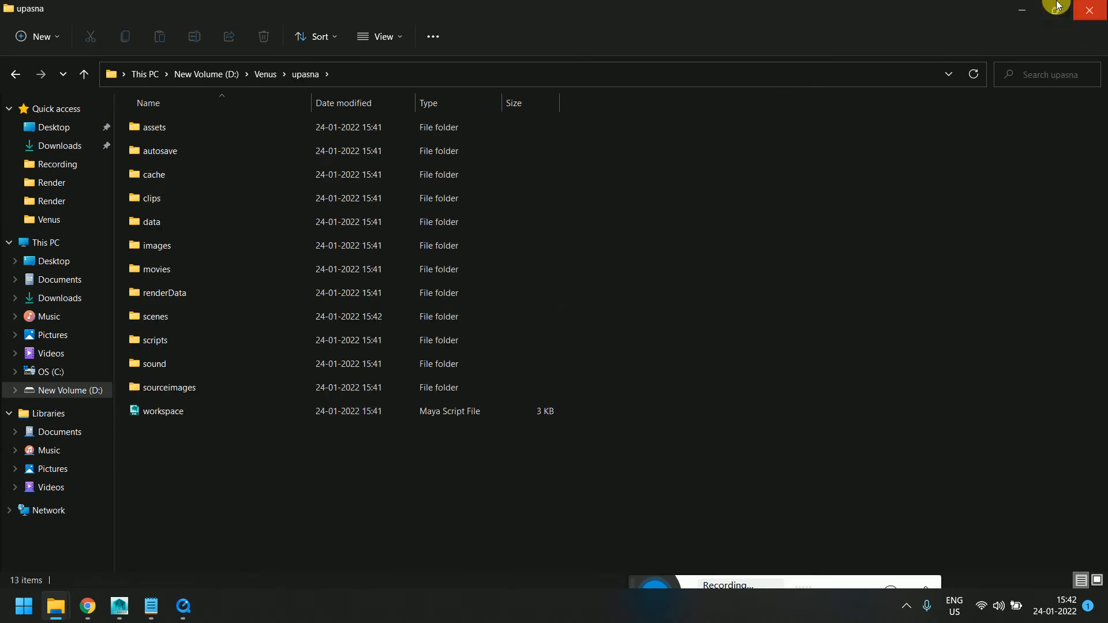
left_click(1021, 10)
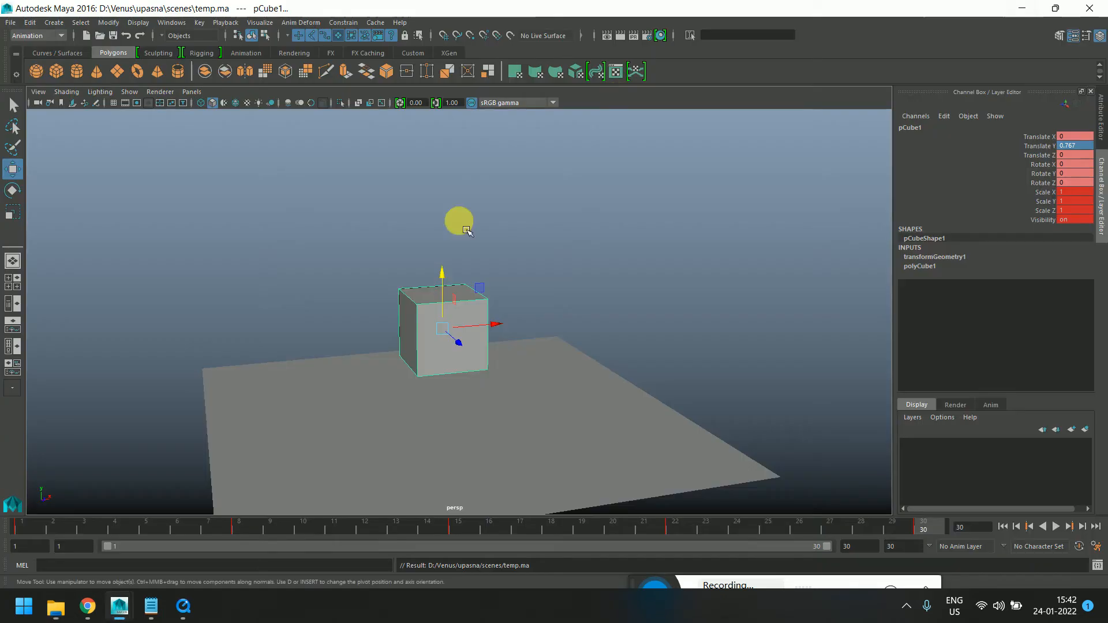
Delete all of the cube's keyframes across the whole timeline
left_click_drag(519, 314, 441, 331, "alt")
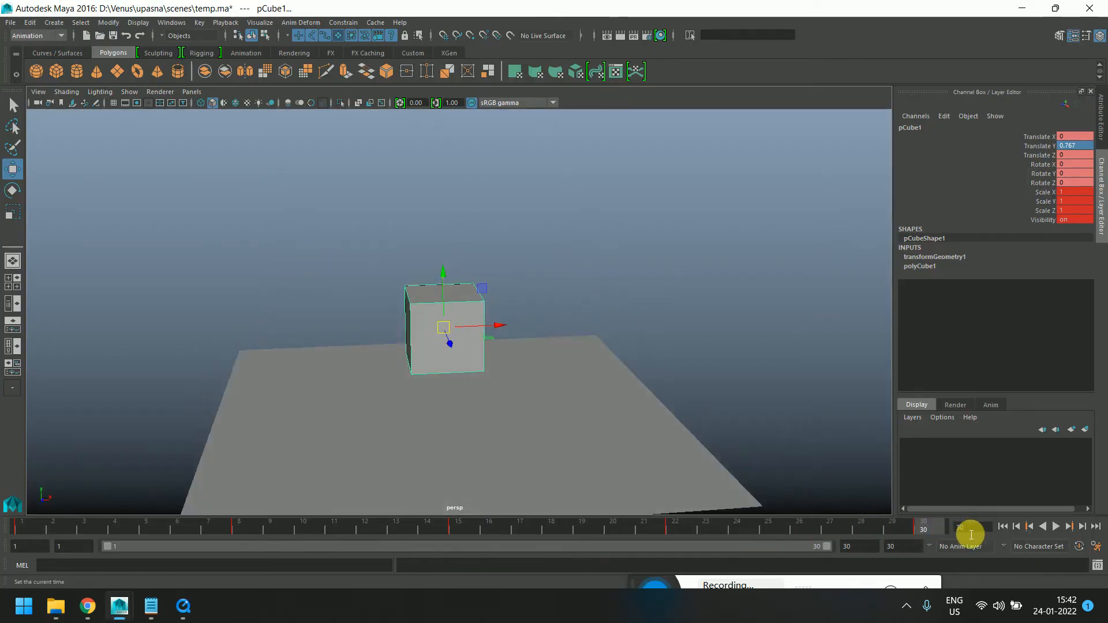
left_click_drag(922, 527, 23, 528, "shift")
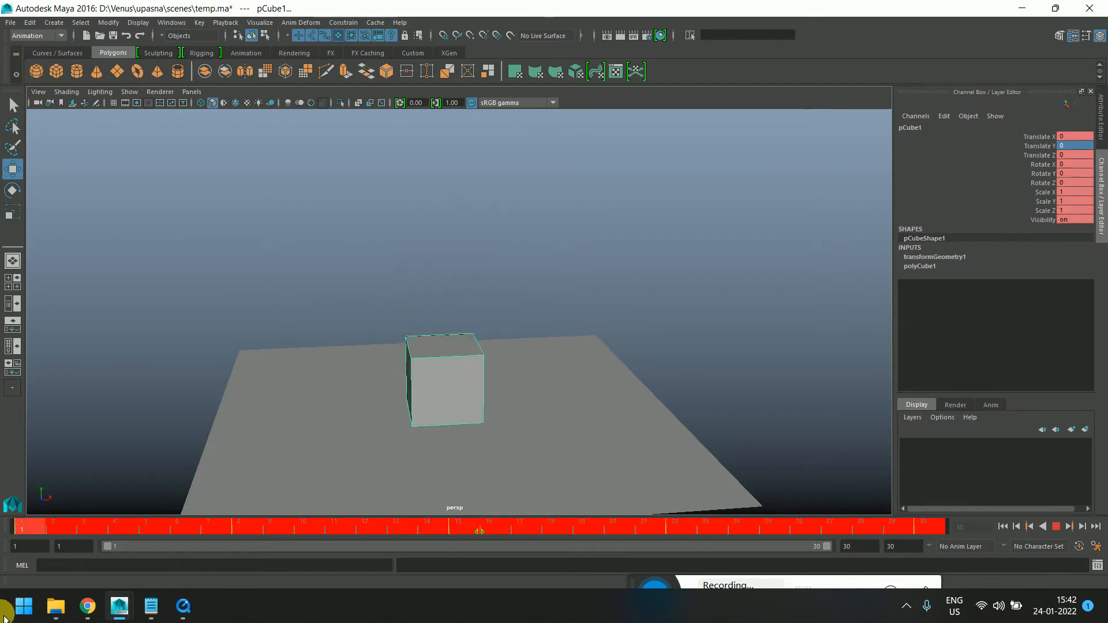
right_click(68, 526)
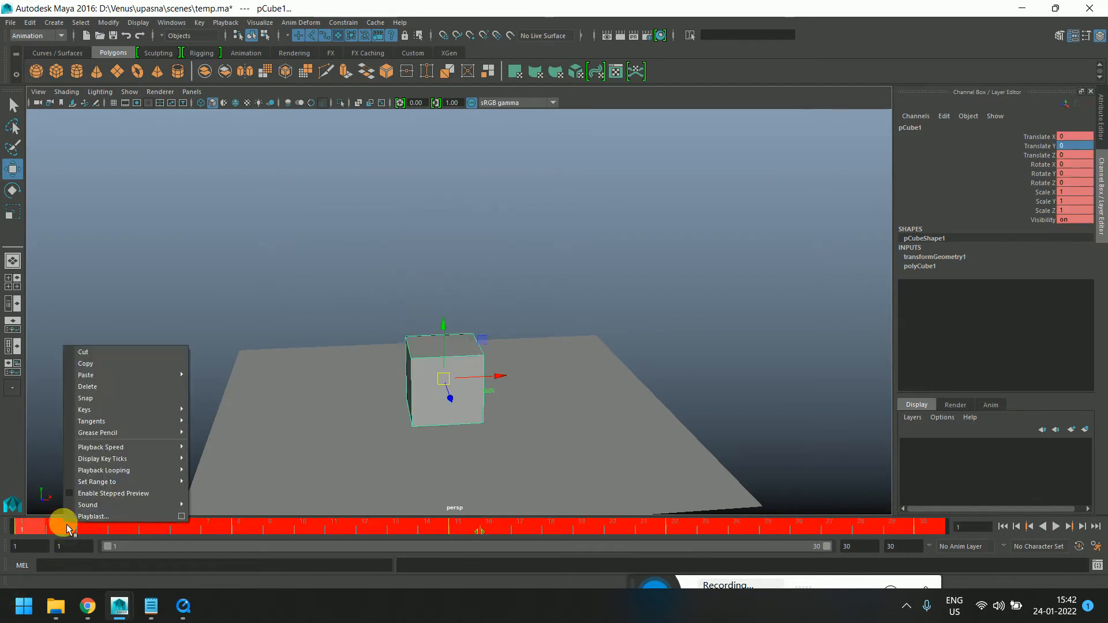
left_click(103, 387)
left_click(341, 404)
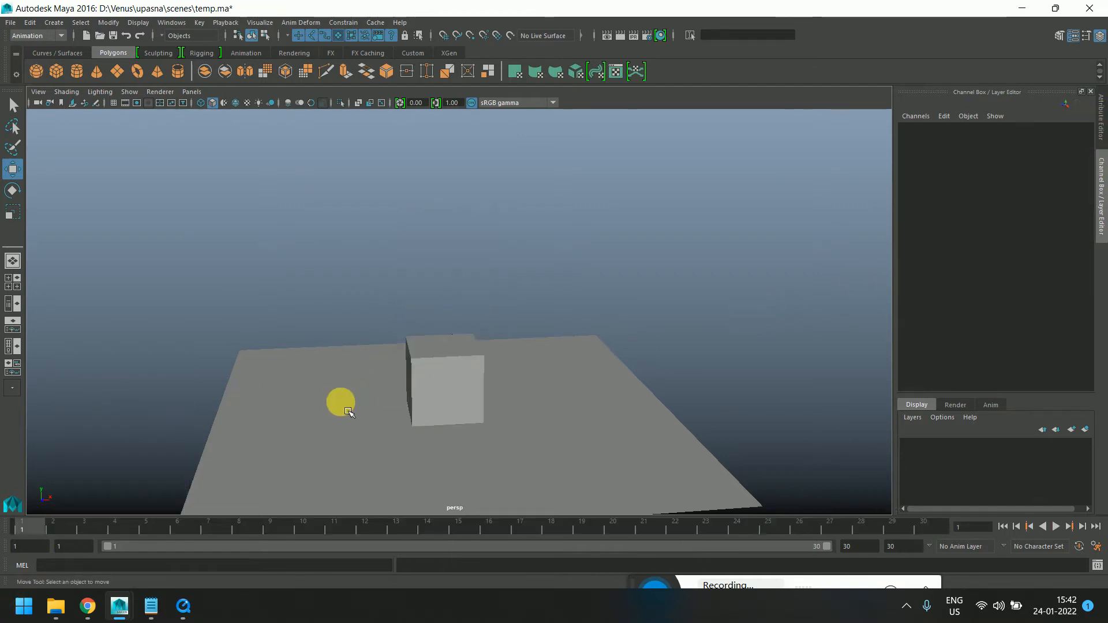
Select the cube and break connections on all its channels
left_click(474, 375)
left_click_drag(472, 433, 537, 188, "alt")
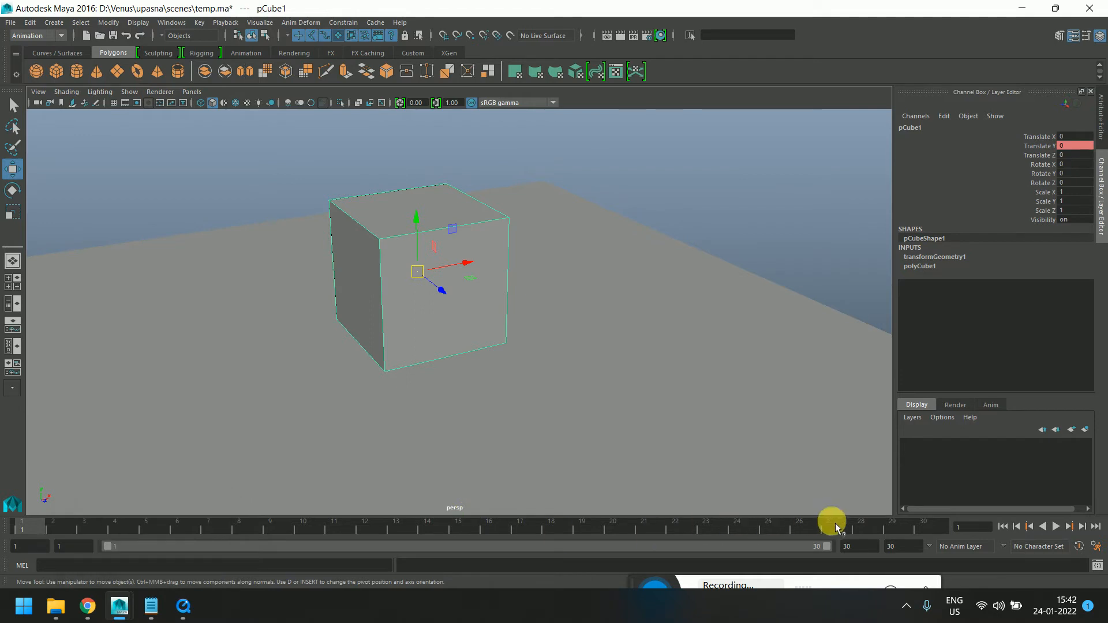
left_click_drag(1044, 218, 1027, 137)
right_click(1029, 136)
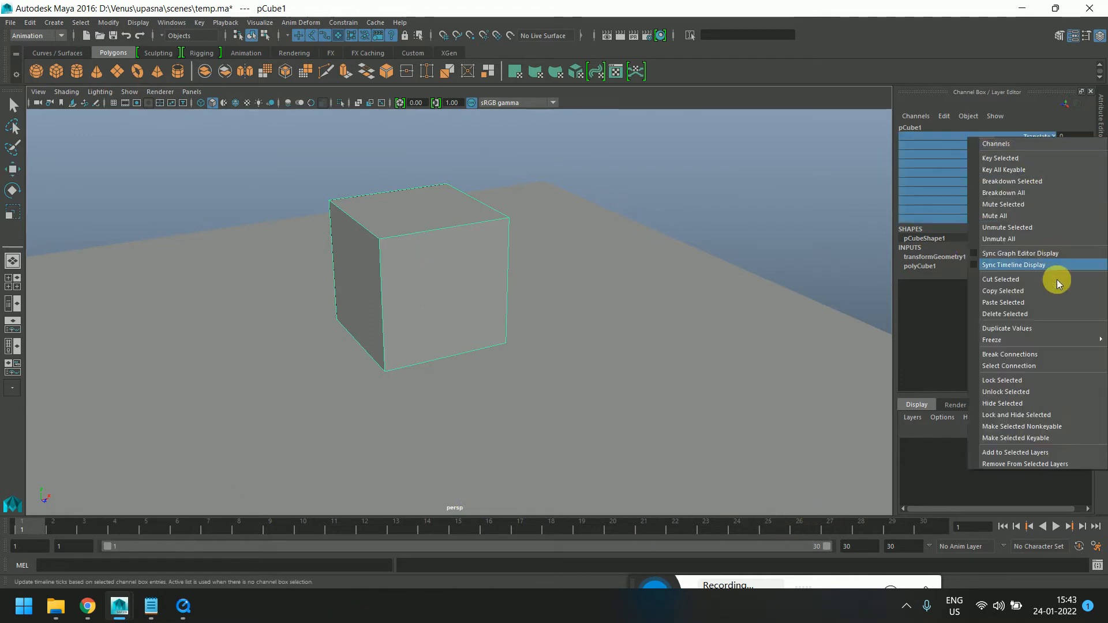
left_click(1030, 355)
left_click(686, 314)
left_click_drag(686, 314, 626, 363, "alt")
key("super")
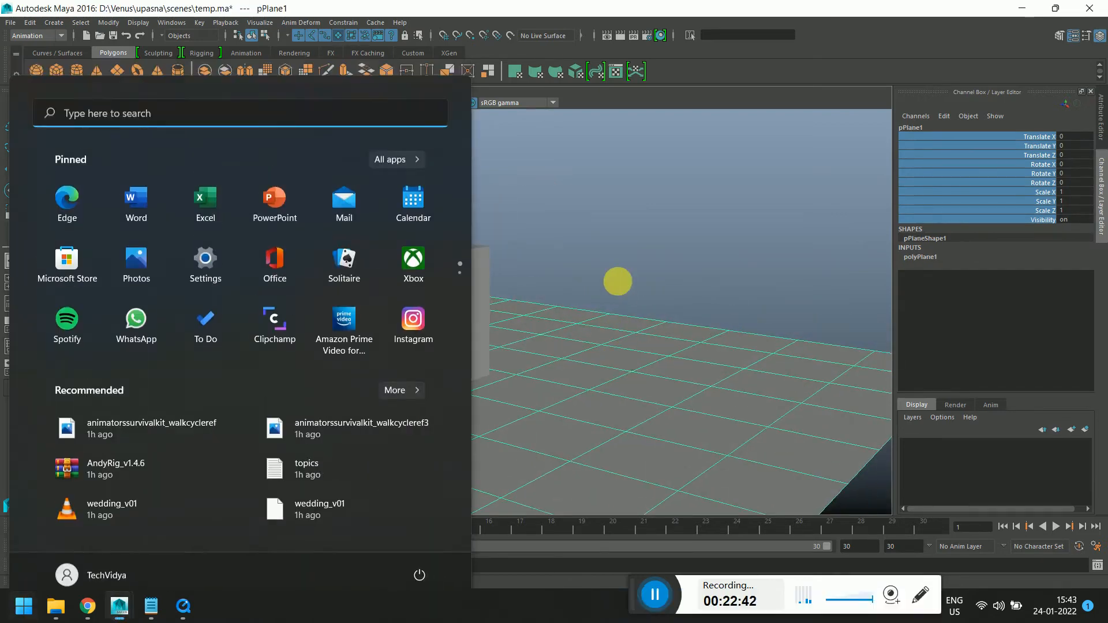
left_click(617, 282)
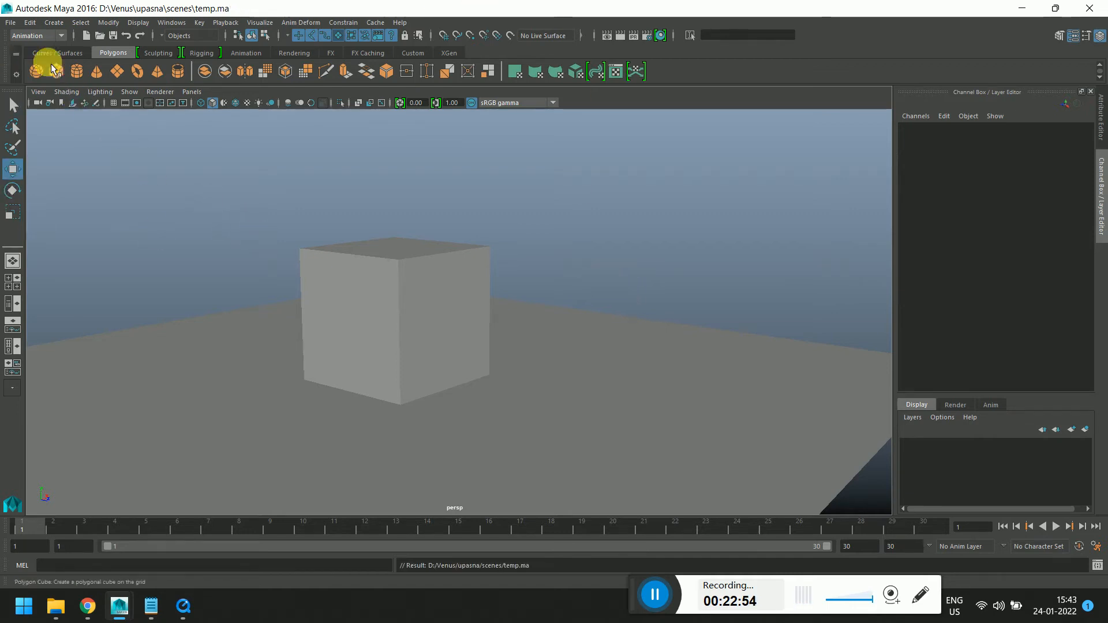
Save the current scene
key("ctrl+s")
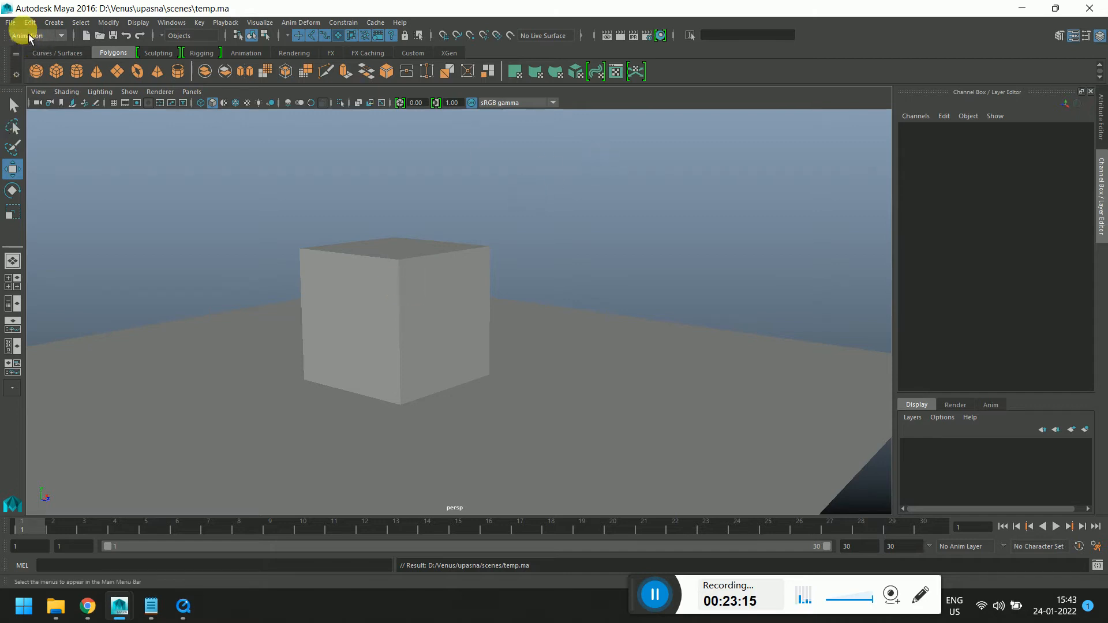
left_click(10, 23)
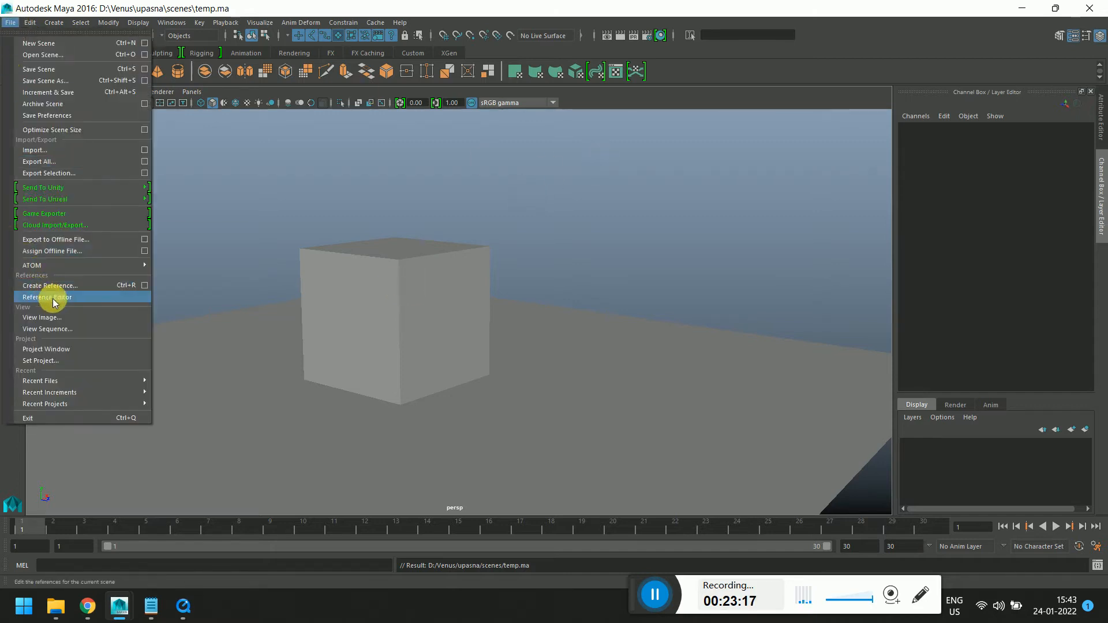
left_click(283, 197)
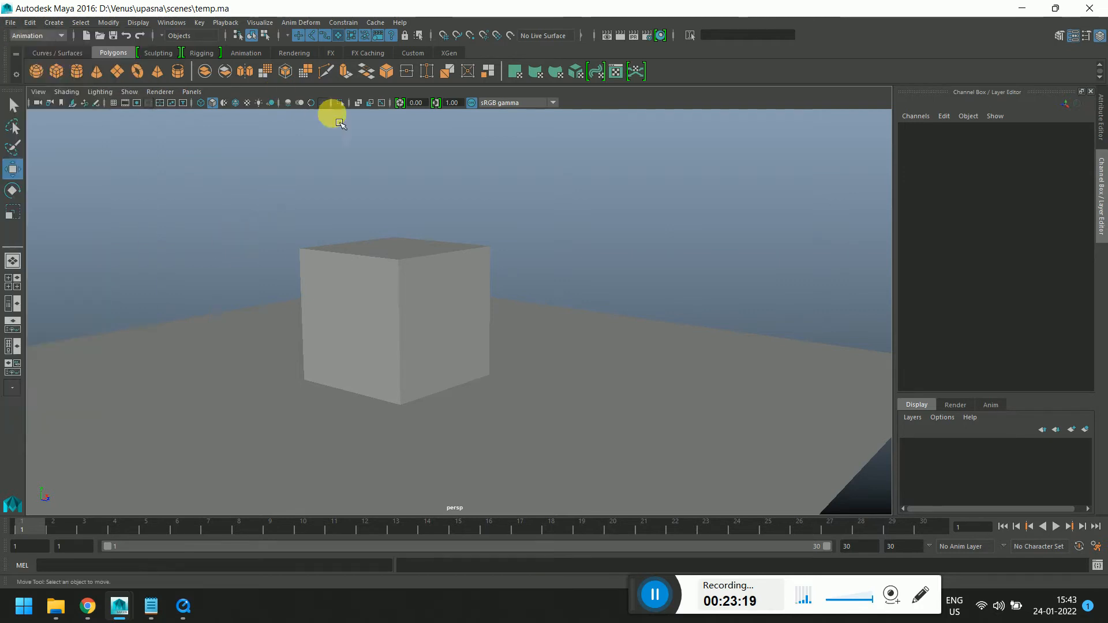
left_click(12, 23)
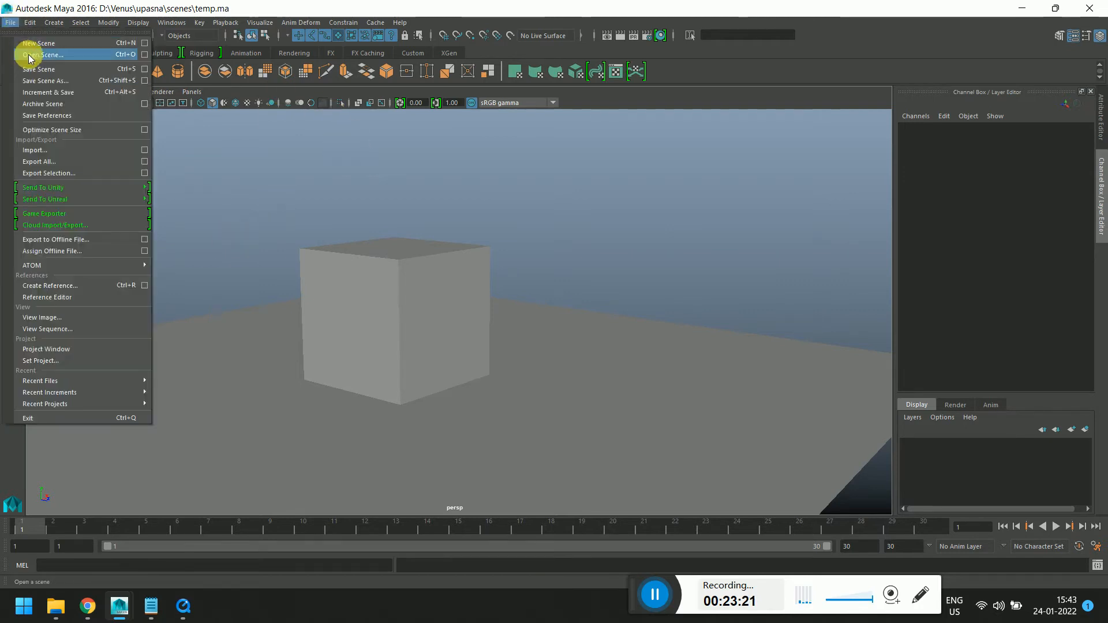
left_click(26, 43)
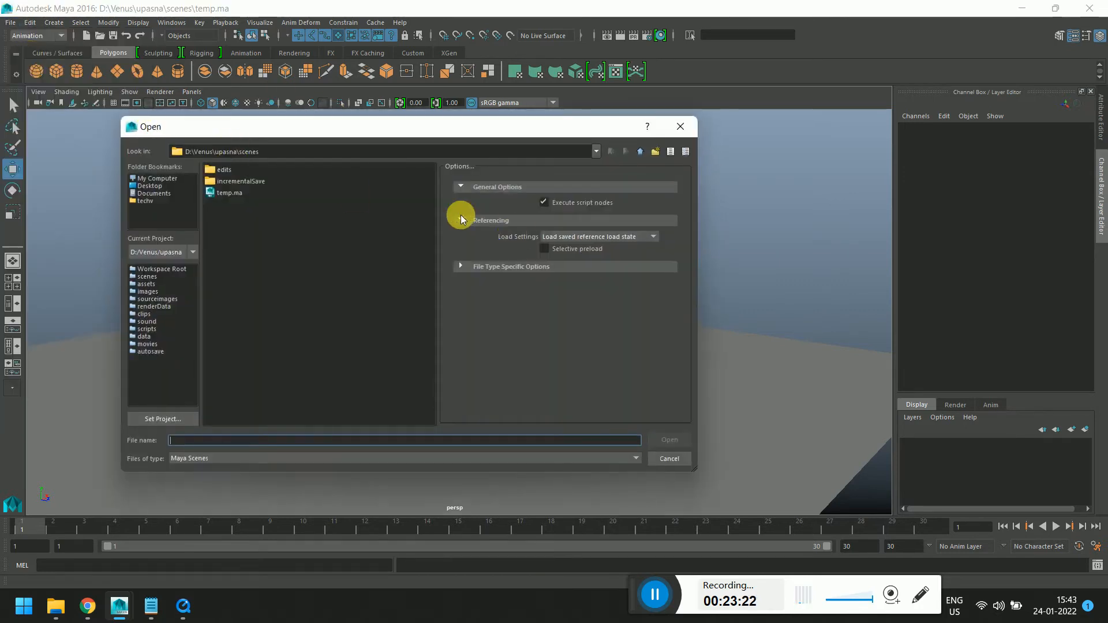
left_click(681, 126)
Start a new scene and open the Reference Editor, moving it beside the viewport
left_click(11, 23)
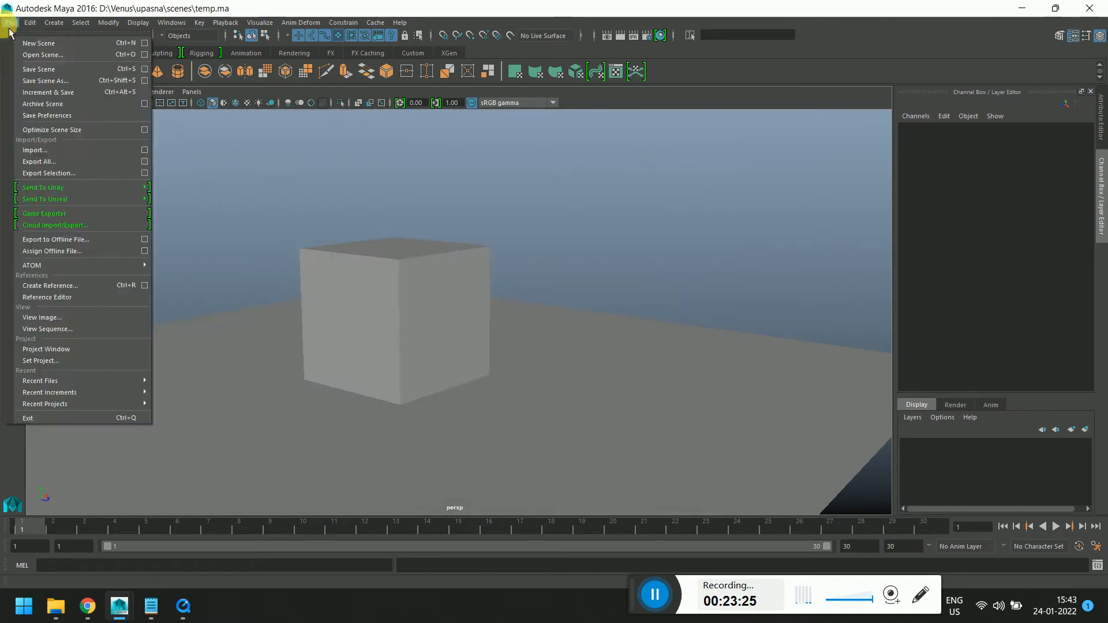
left_click(60, 40)
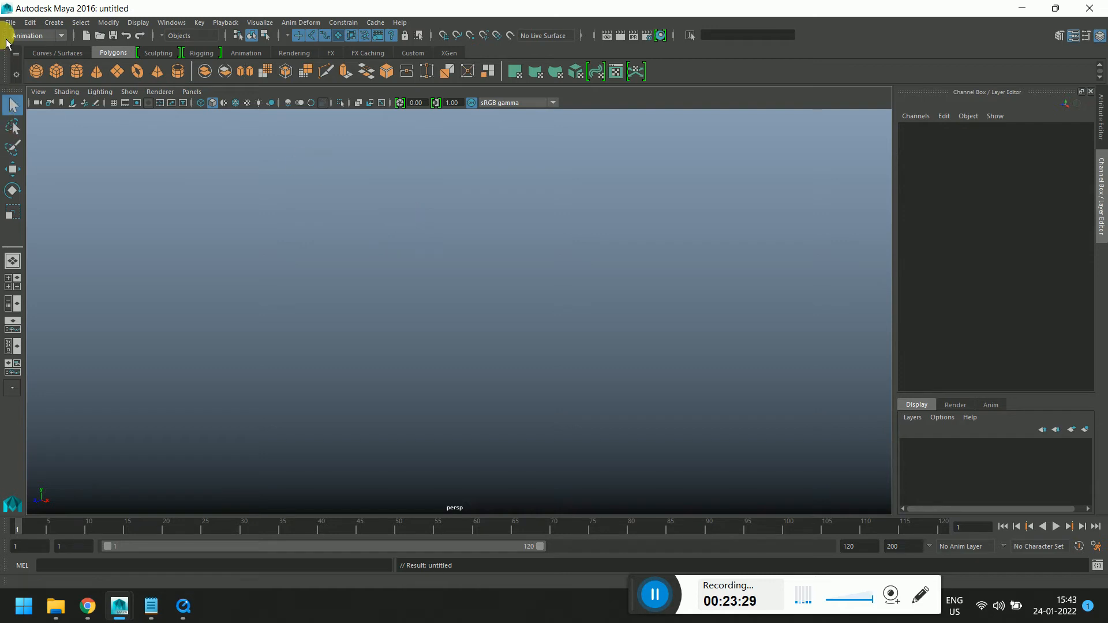
left_click(13, 24)
left_click(83, 296)
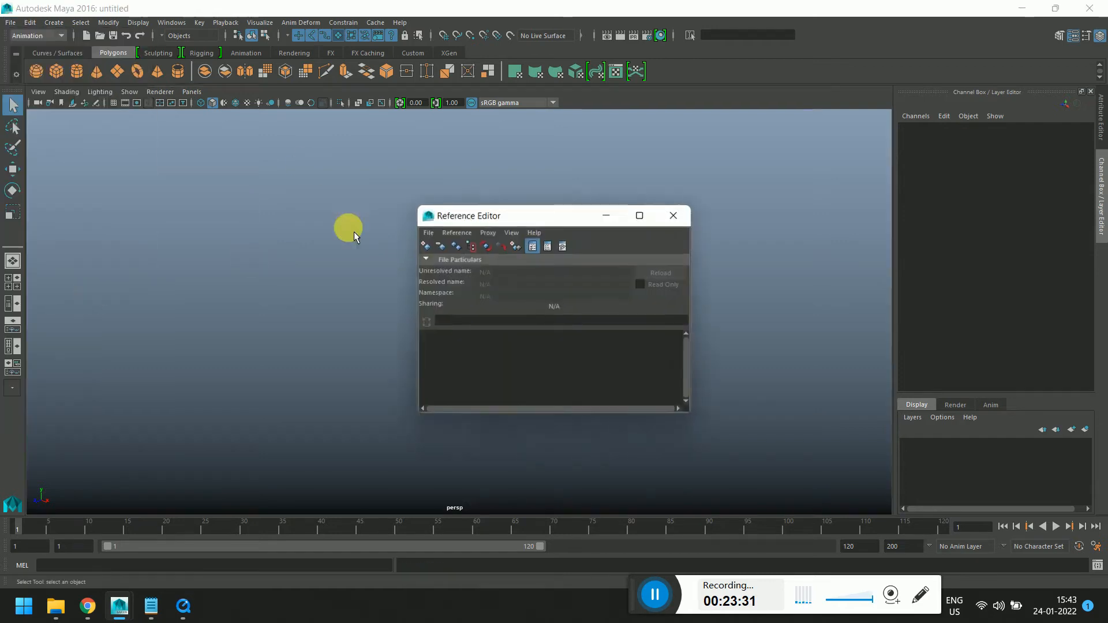
left_click_drag(526, 215, 830, 74)
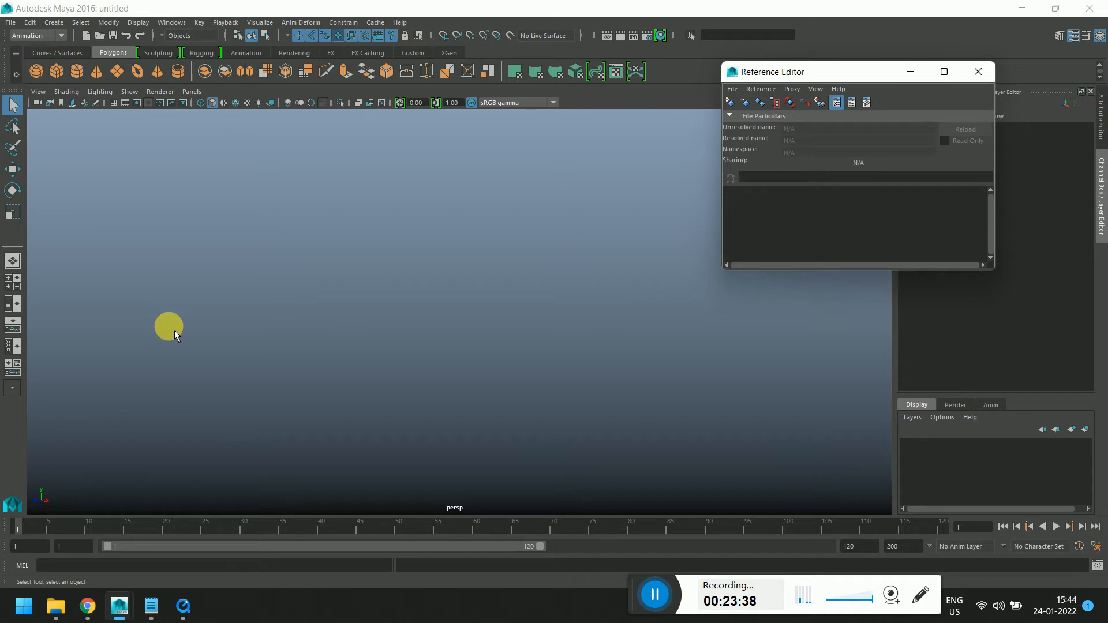
Create a reference to temp.ma from the project's scenes folder
left_click(729, 102)
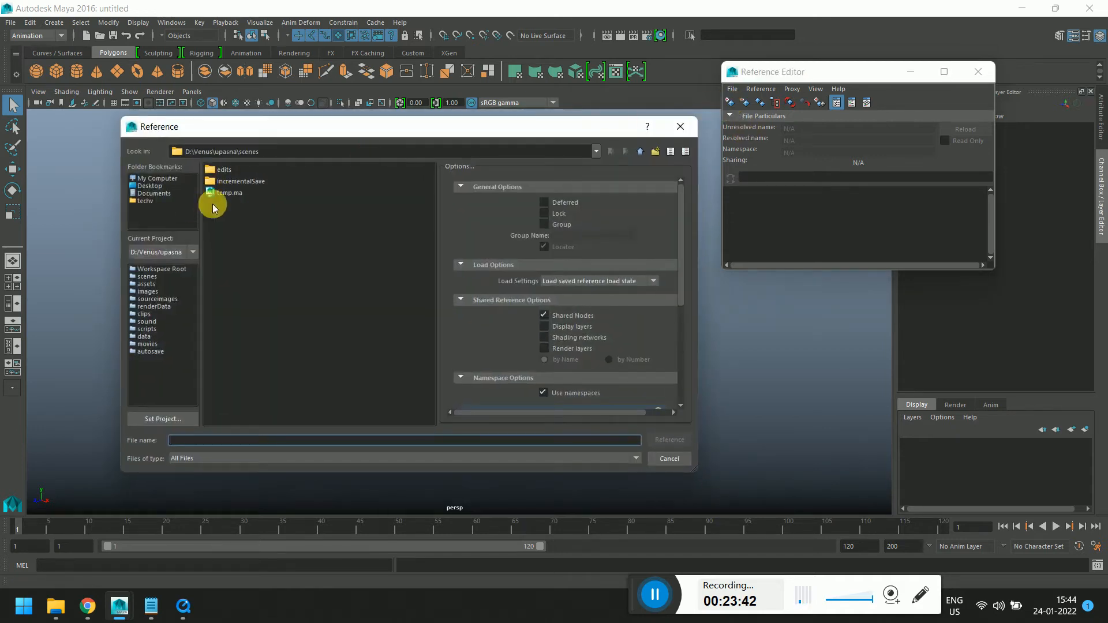
left_click(226, 192)
left_click(668, 440)
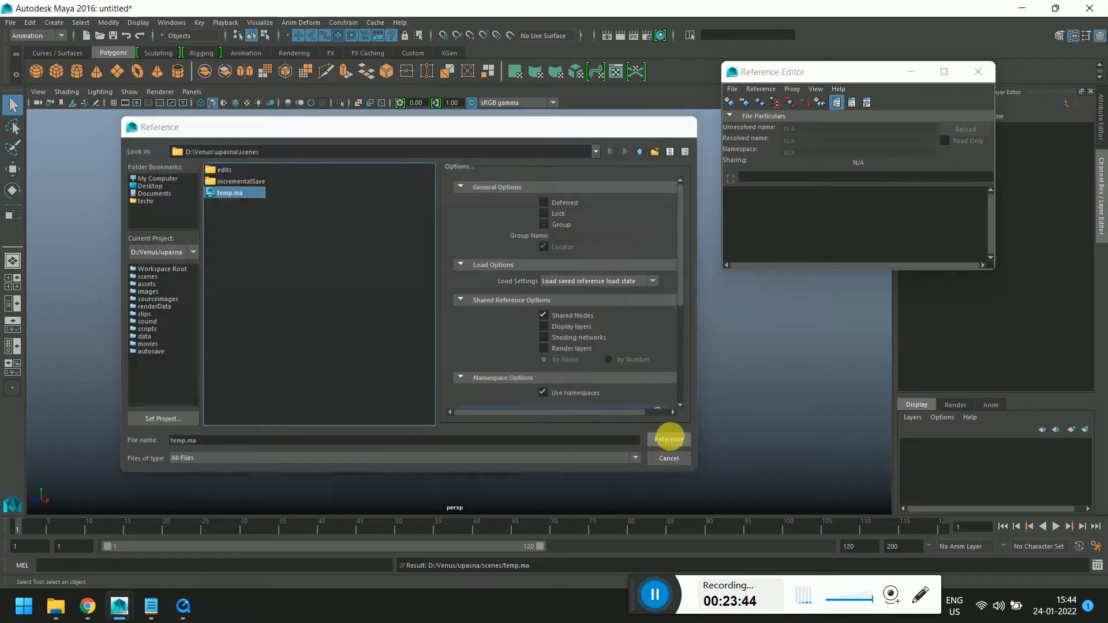
Inspect the referenced cube in the viewport and its temp reference entry
scroll(582, 385, "up", 5)
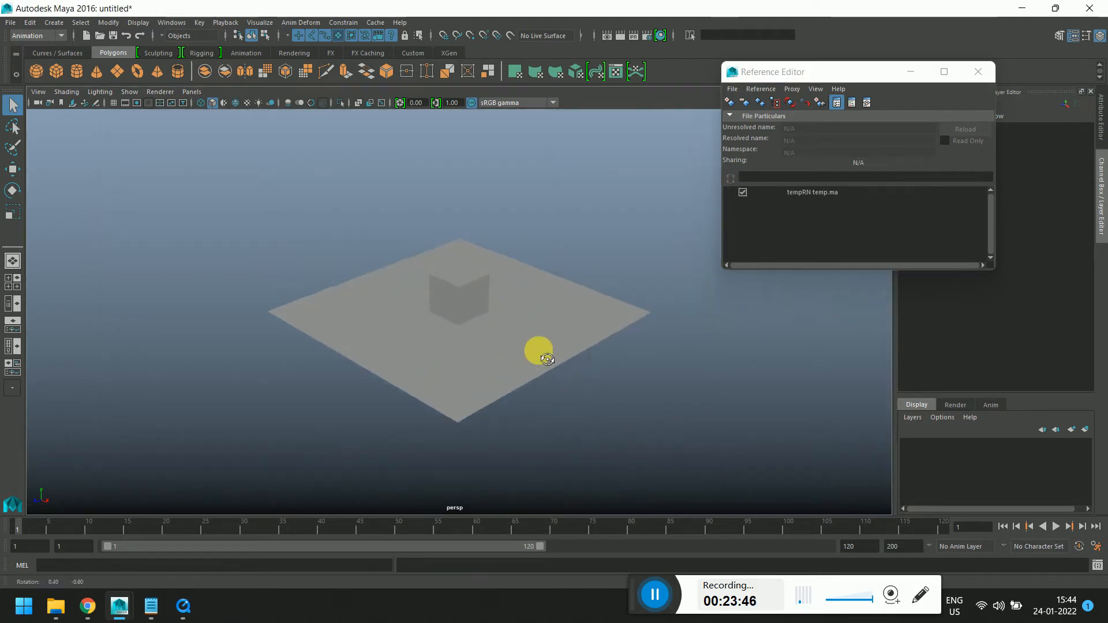
scroll(567, 327, "up", 3)
mouse_move(544, 355)
left_mouse_down("alt")
mouse_move(567, 327)
mouse_move(540, 337)
left_mouse_up("alt")
scroll(519, 373, "up", 2)
middle_click_drag(535, 316, 554, 287, "alt")
scroll(520, 324, "up", 1)
scroll(554, 297, "up", 2)
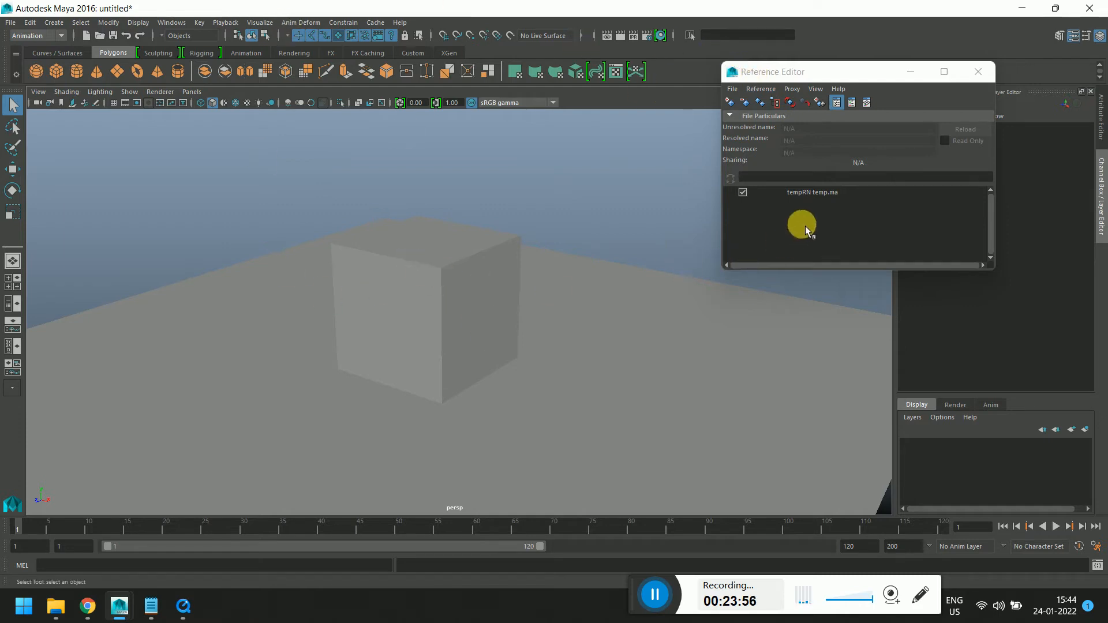
left_click(497, 301)
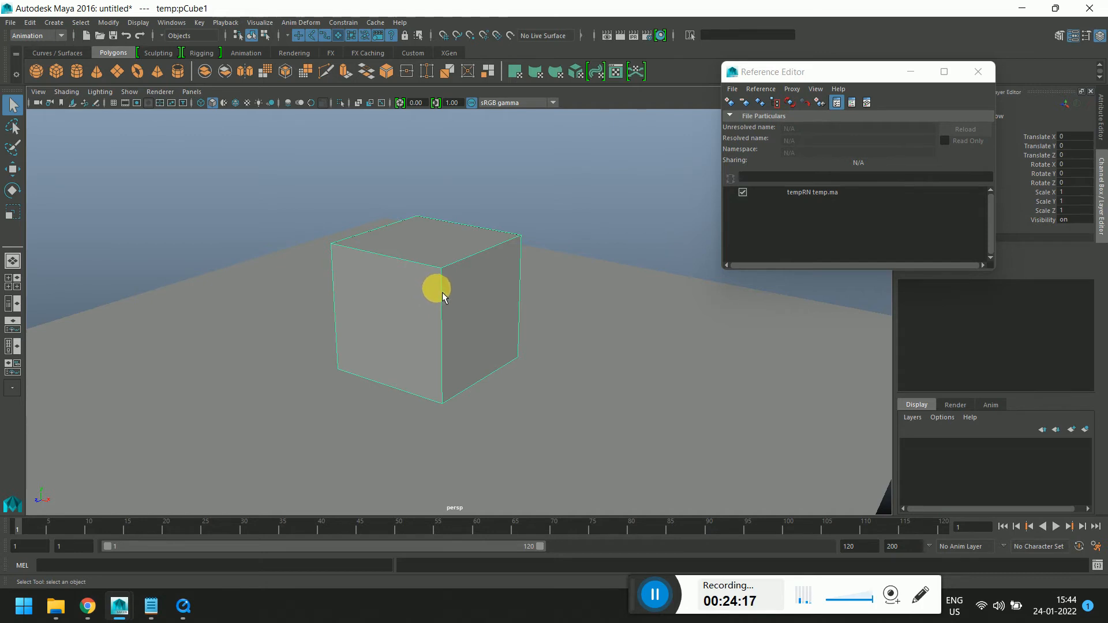
left_click(803, 195)
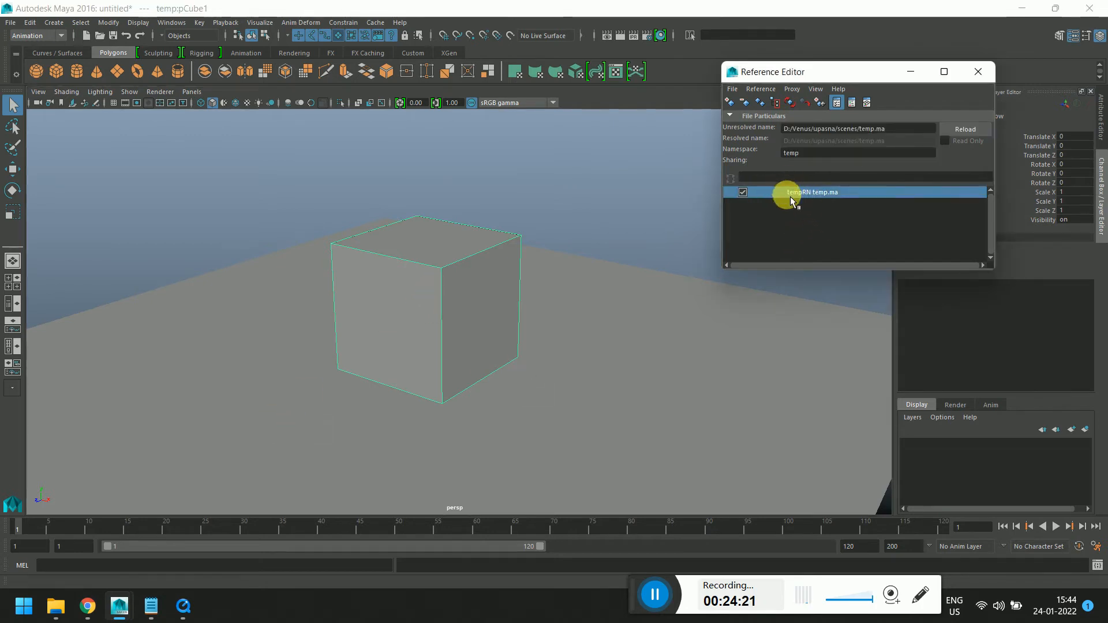
left_click(192, 290)
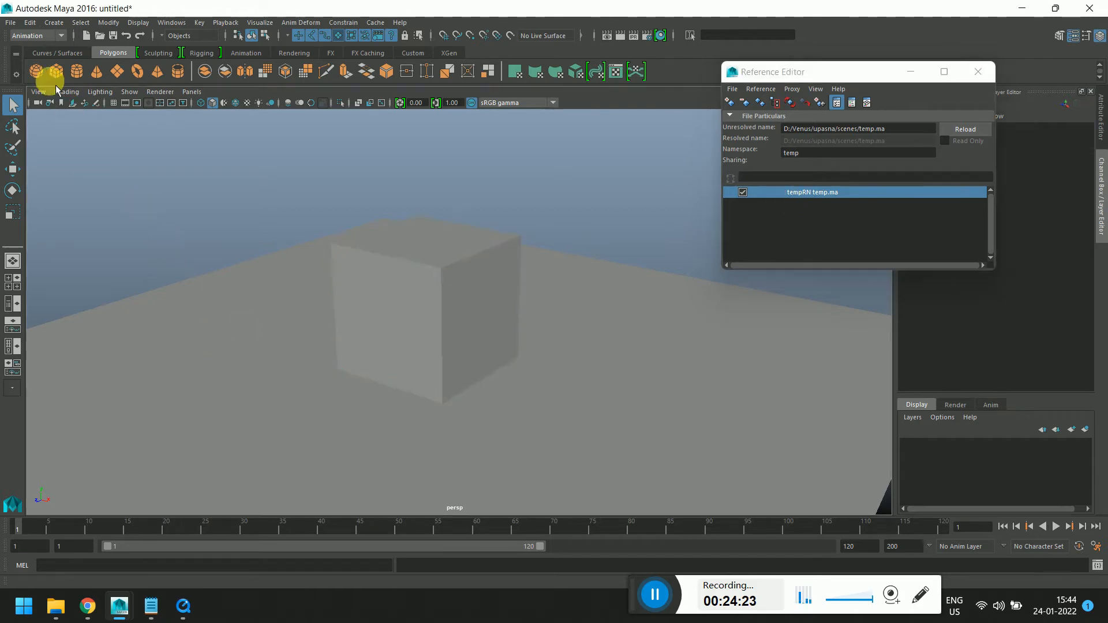
Check the scenes folder in File Explorer and return to Maya
left_click(62, 607)
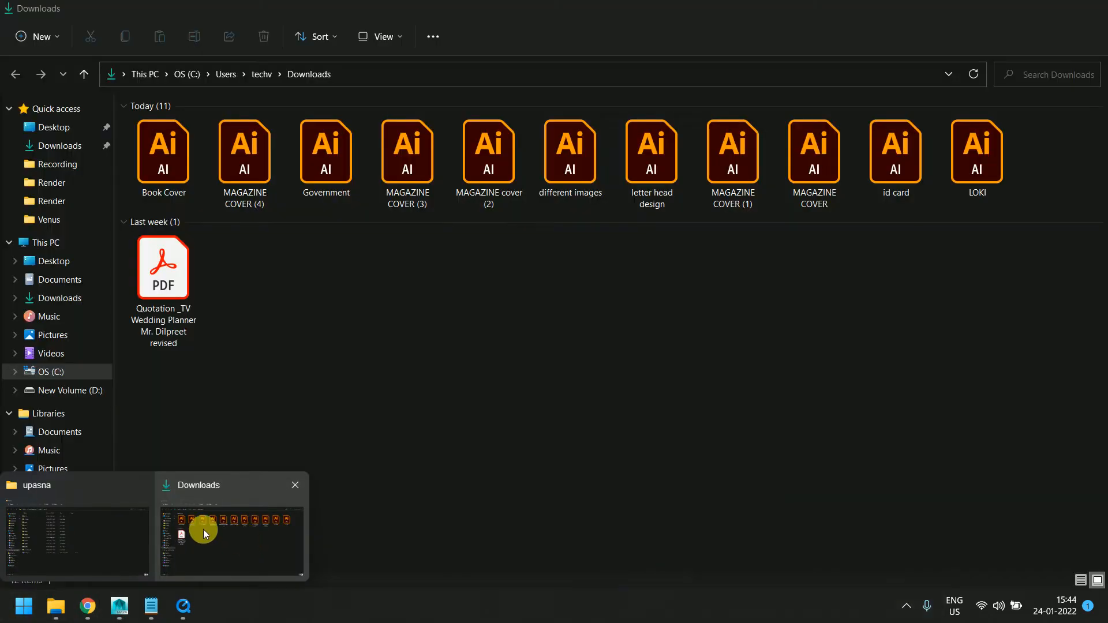
left_click(115, 519)
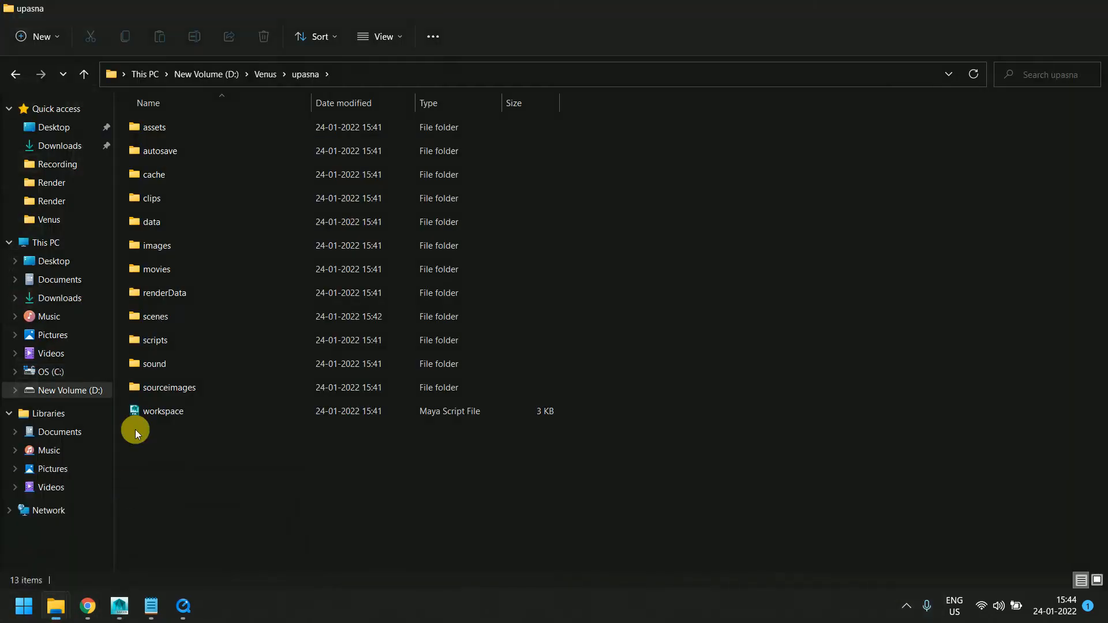
double_click(152, 318)
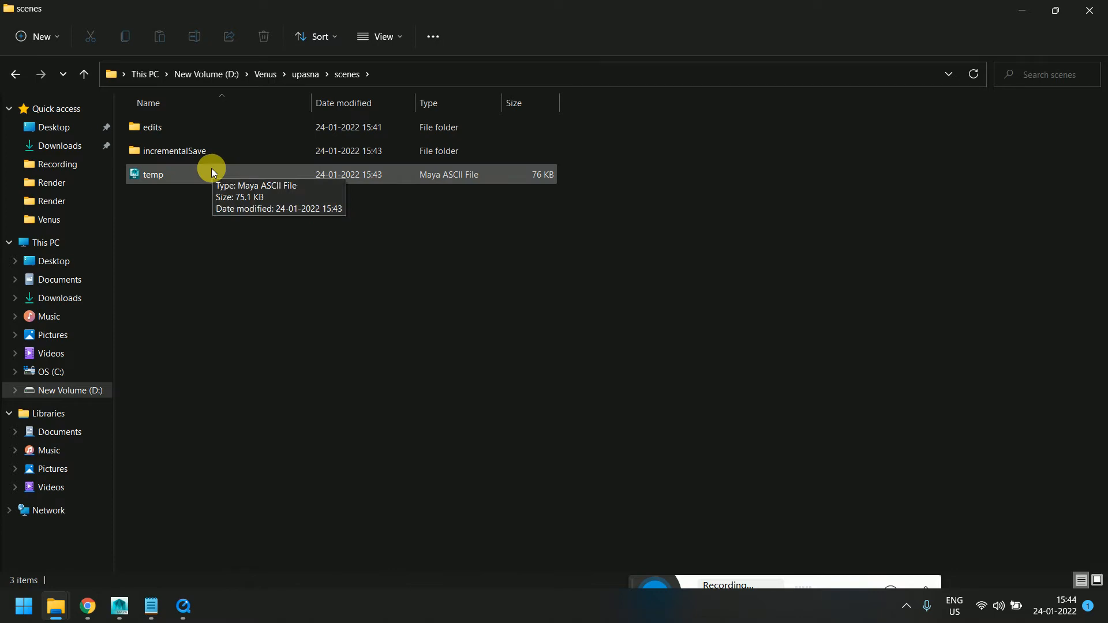
mouse_move(128, 592)
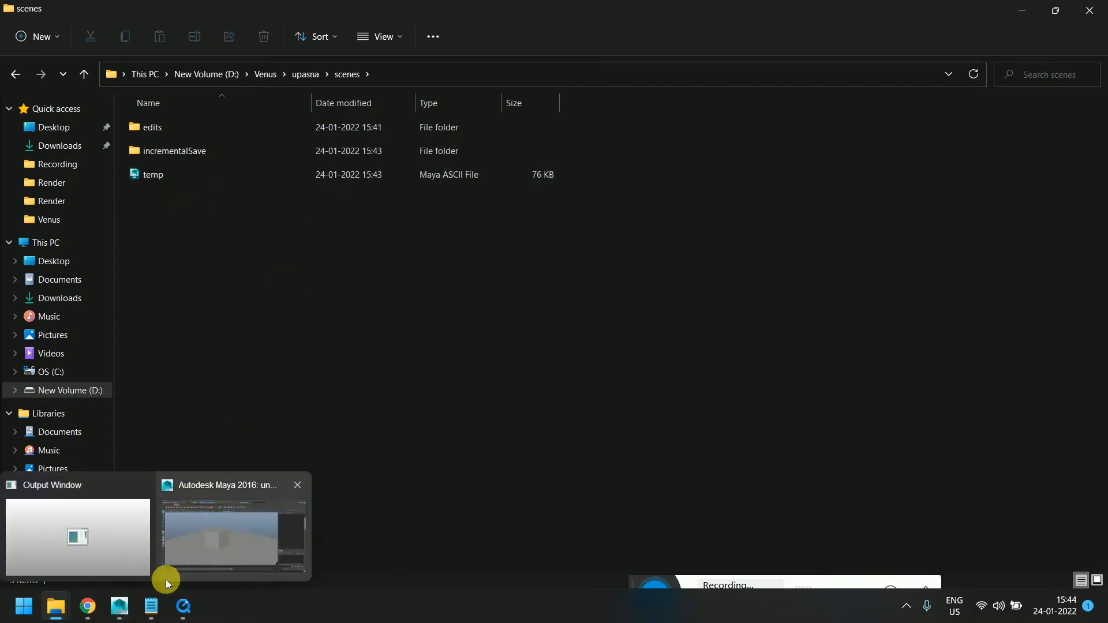
left_click(126, 597)
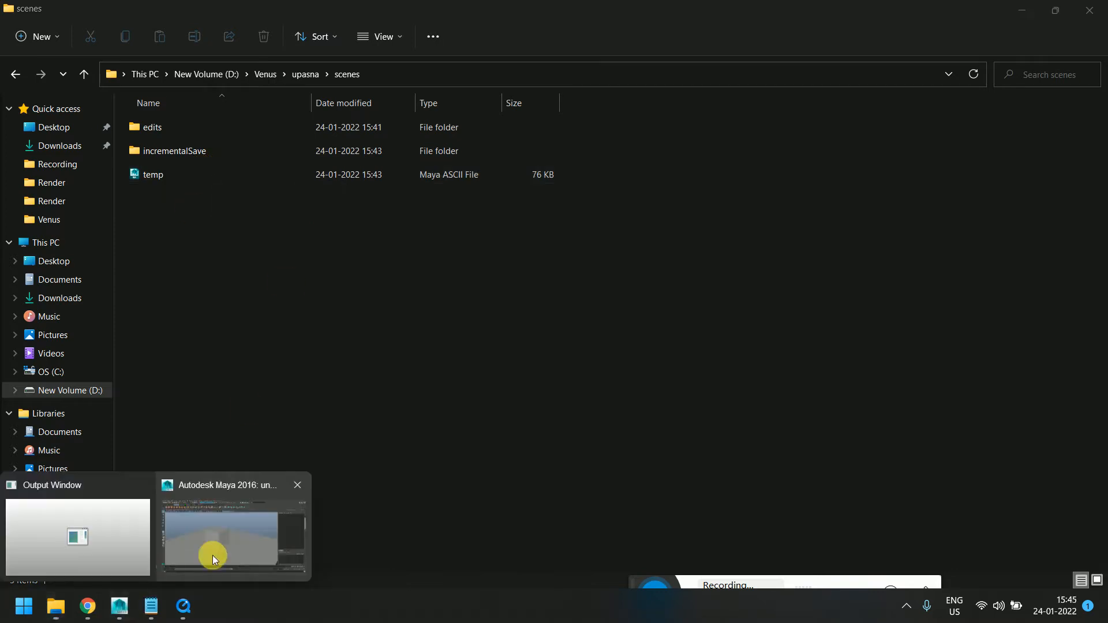
left_click(212, 555)
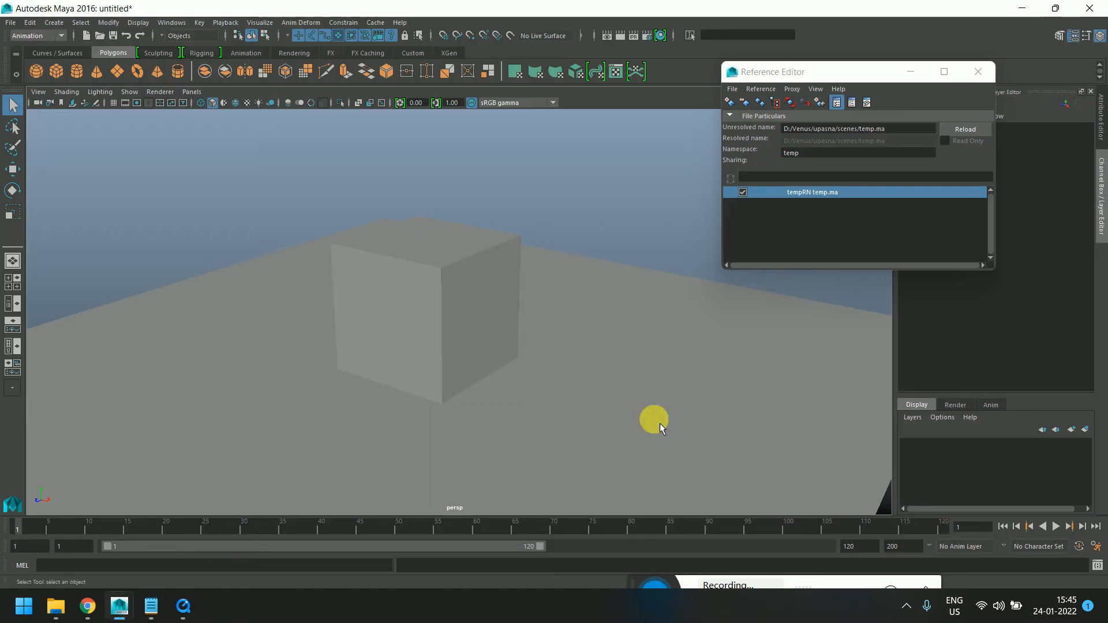
Examine the temp reference entry's options and the referenced cube's selection
right_click(816, 190)
left_click(809, 213)
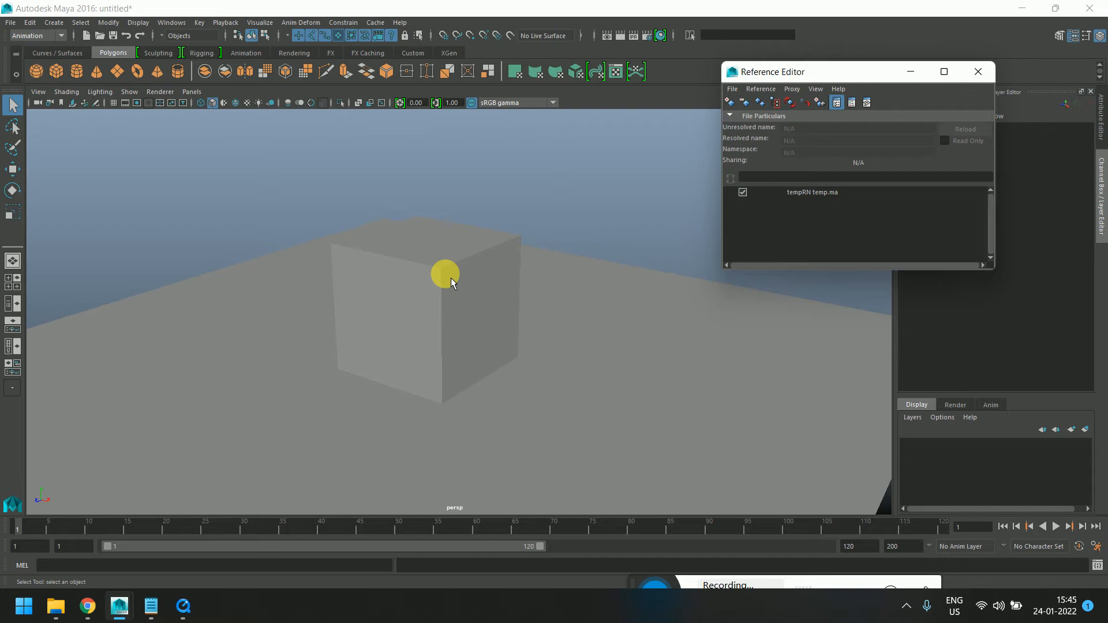
left_click(407, 274)
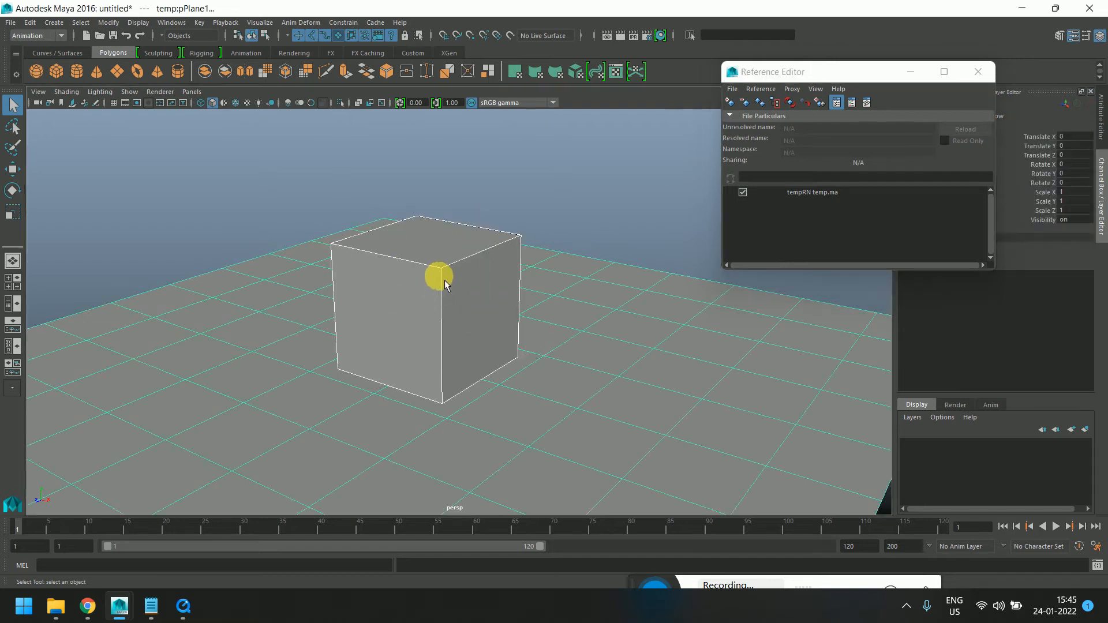
left_click(469, 260)
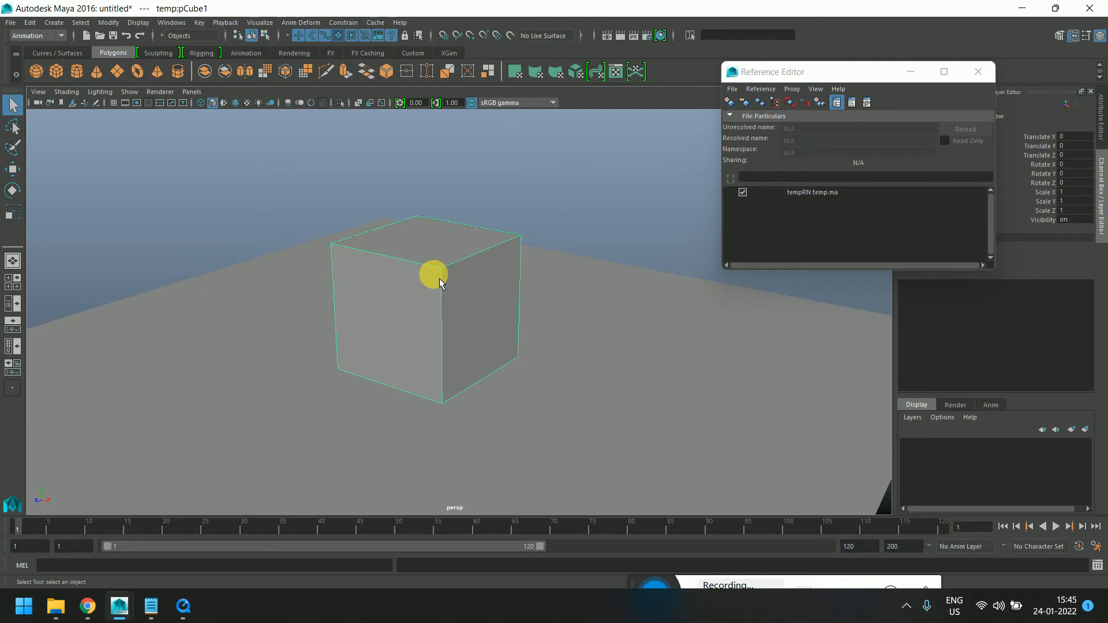
left_click(312, 225)
left_click(358, 284)
left_click(818, 196)
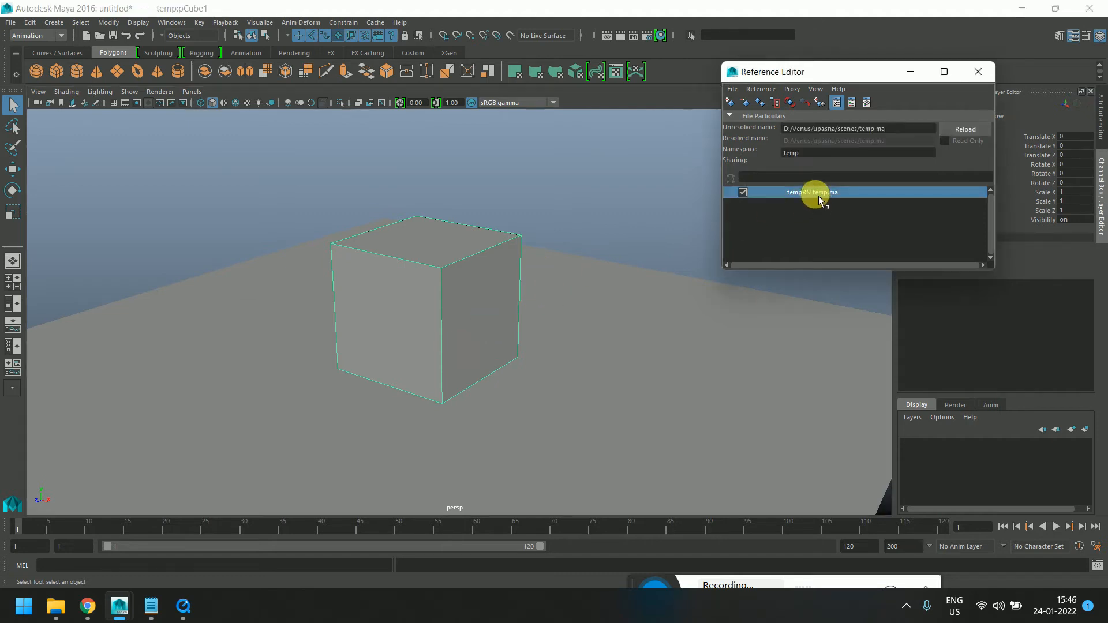
left_click(379, 300)
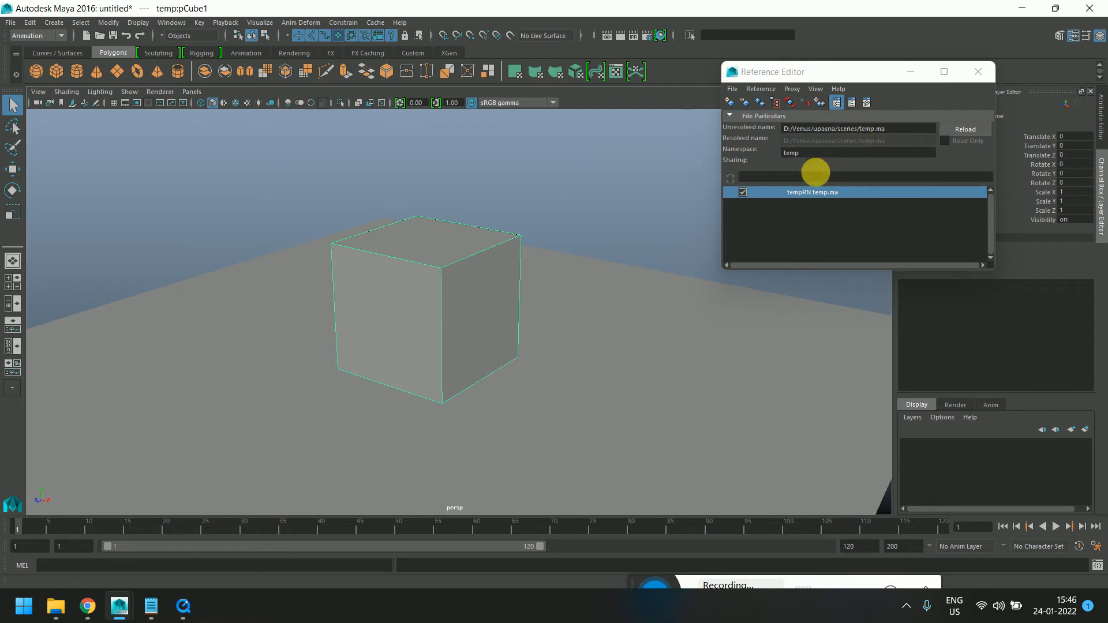
left_click(818, 195)
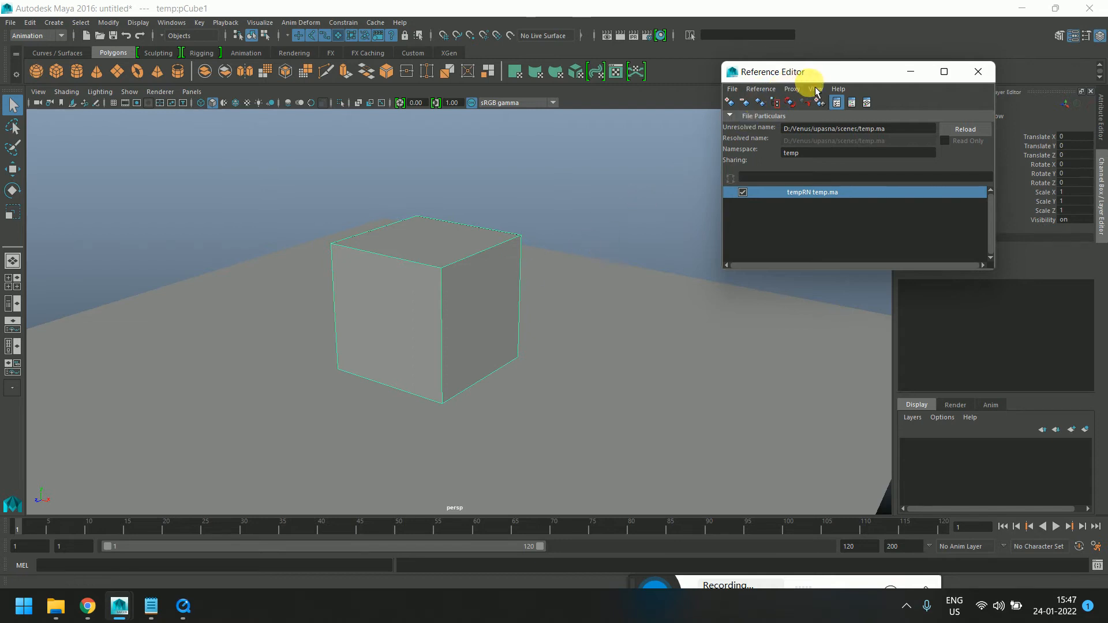
Reposition the Reference Editor window over the viewport
left_click_drag(819, 77, 596, 95)
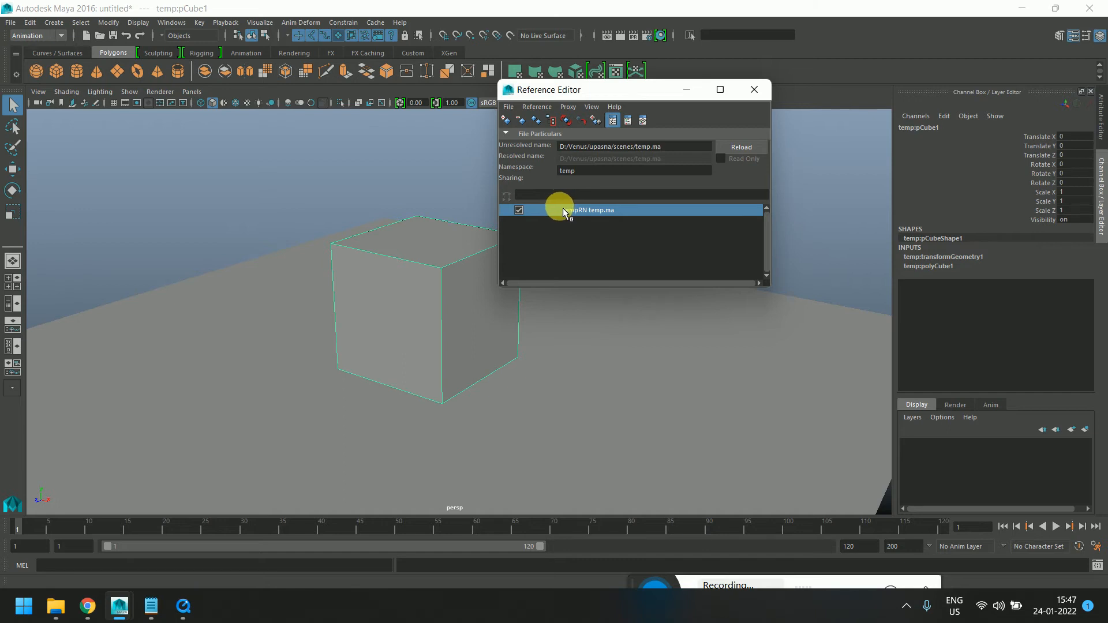
left_click_drag(673, 88, 760, 149)
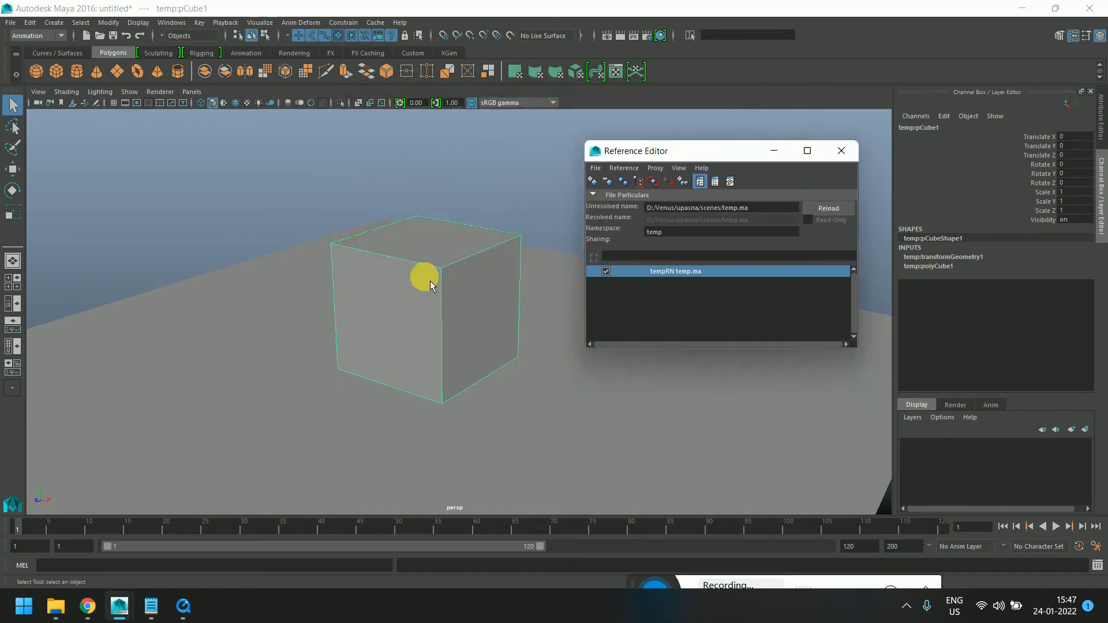
left_click(457, 306)
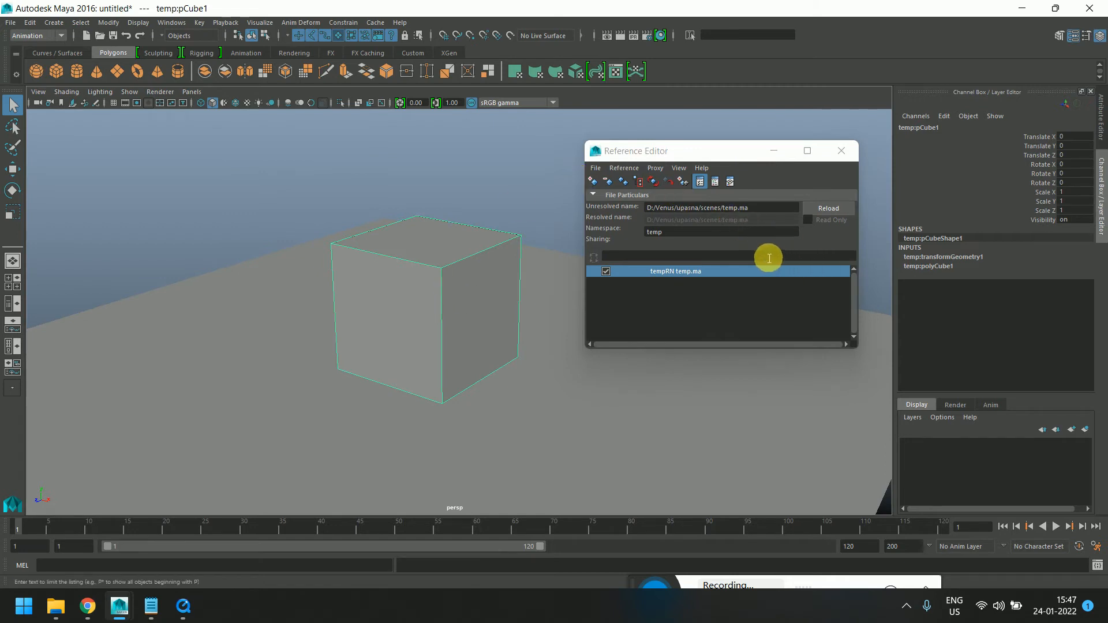
left_click_drag(737, 155, 679, 137)
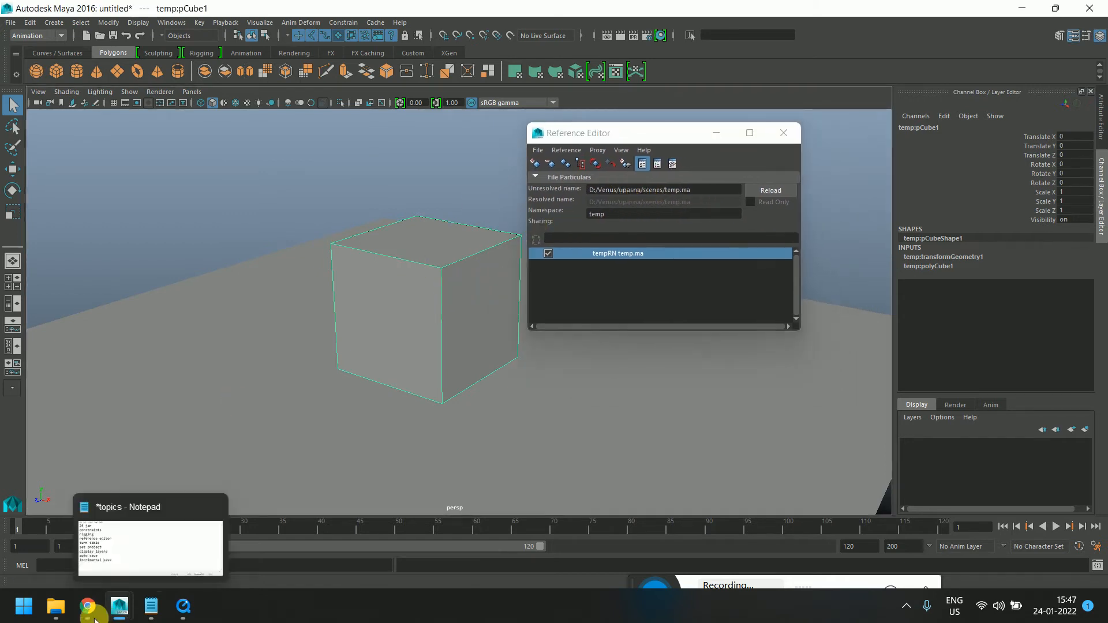
Launch another Maya instance and turn off highlighting of what's new
right_click(120, 605)
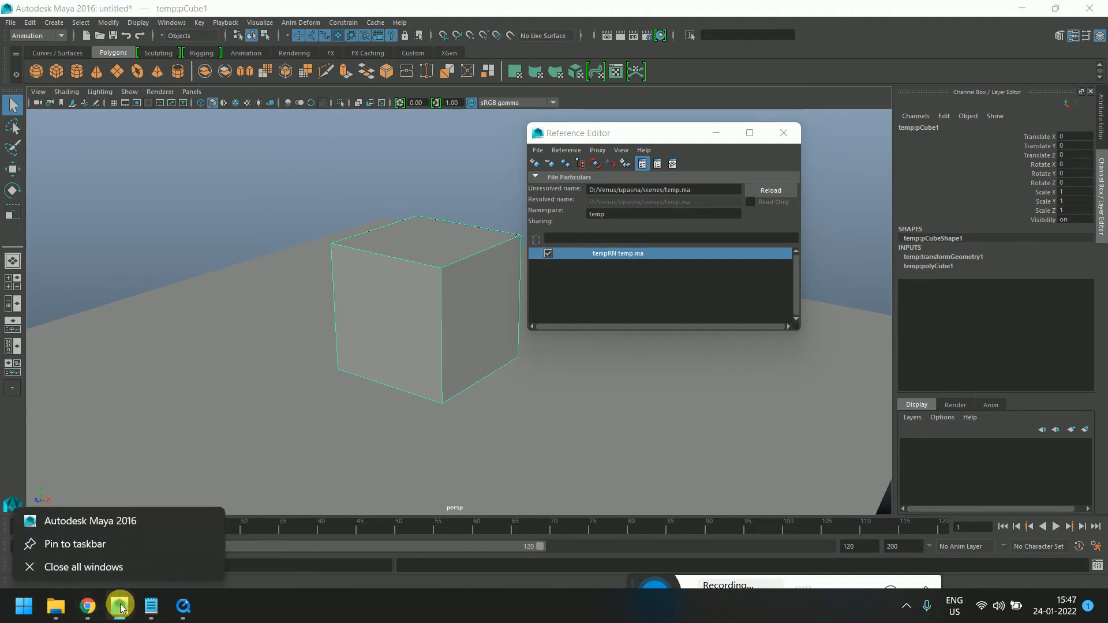
left_click(104, 521)
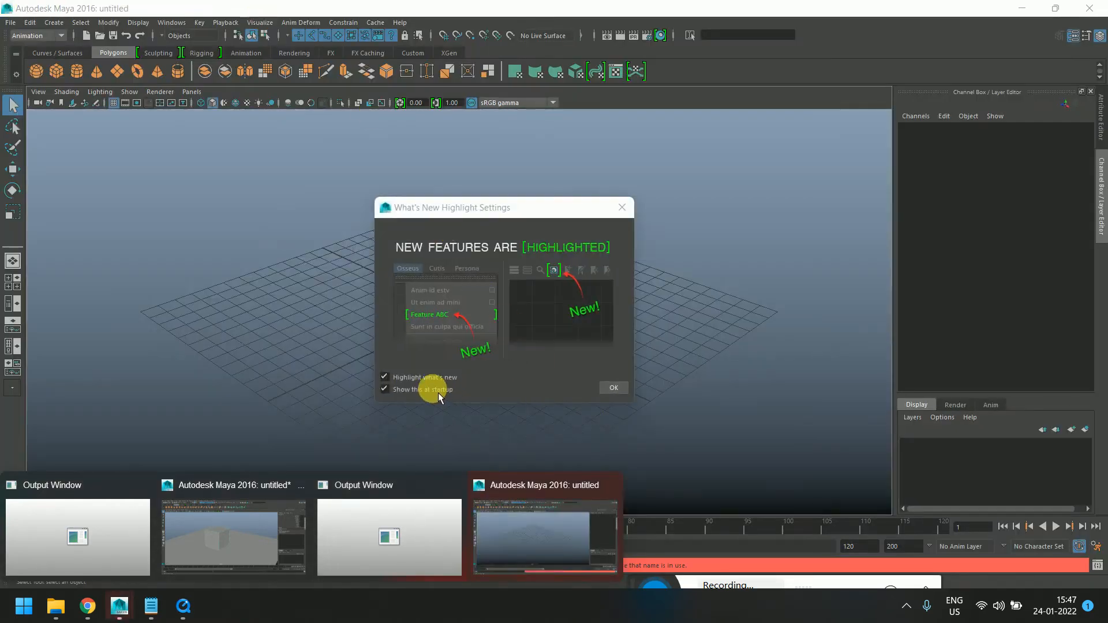
left_click(393, 378)
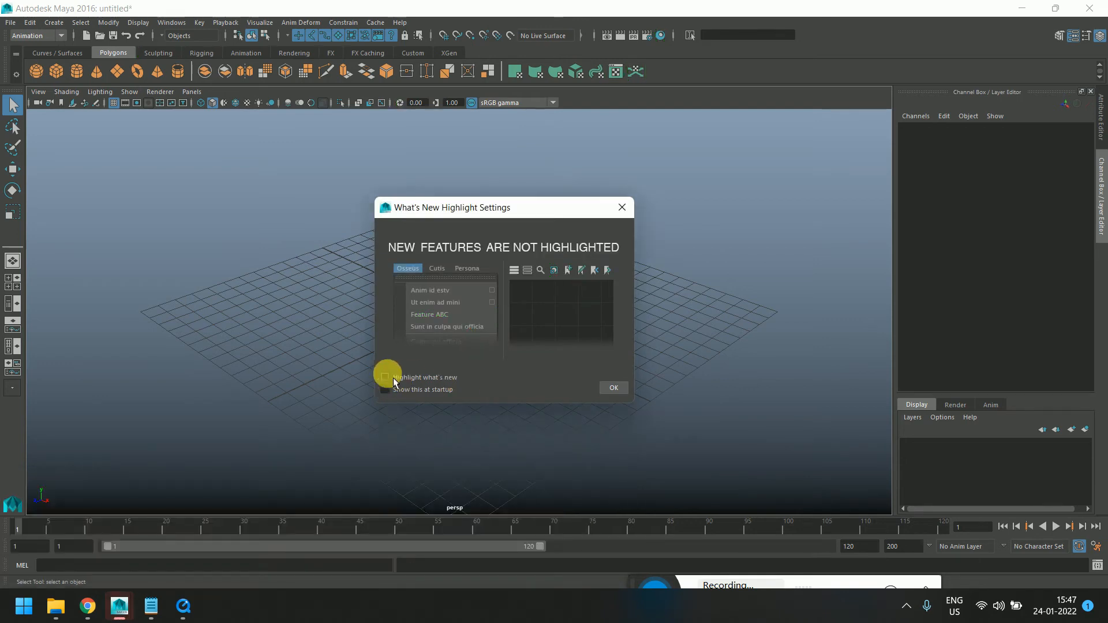
Confirm the What's New highlight settings with Highlight what's new unchecked
left_click(393, 378)
left_click(615, 390)
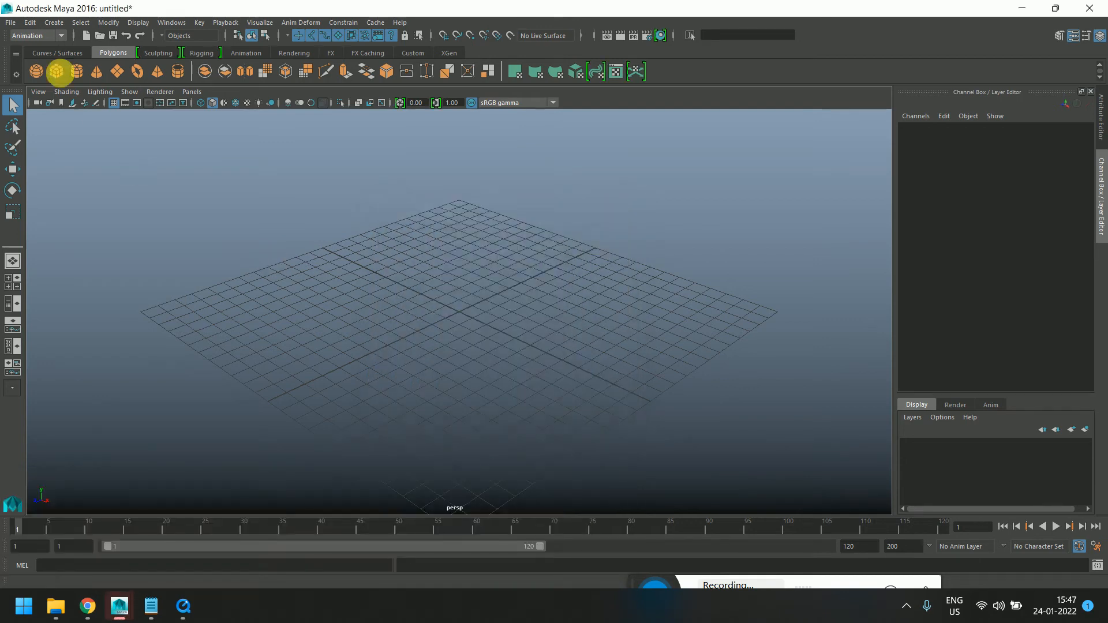
left_click(10, 22)
left_click(41, 54)
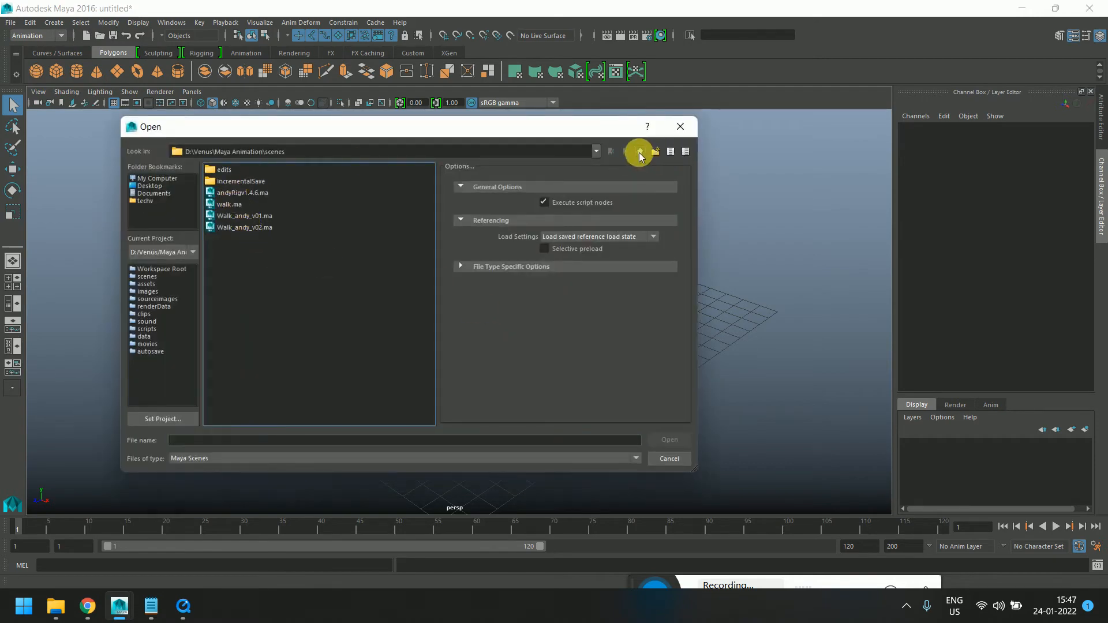
left_click(680, 126)
Set the current project to the upasna folder
left_click(10, 23)
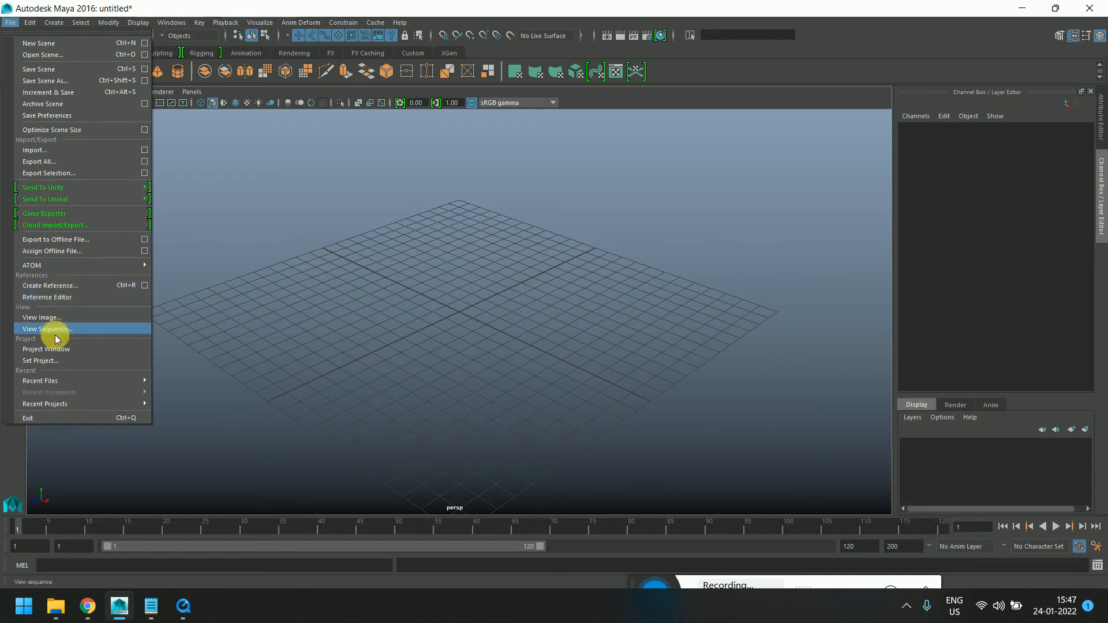
left_click(46, 361)
left_click(228, 205)
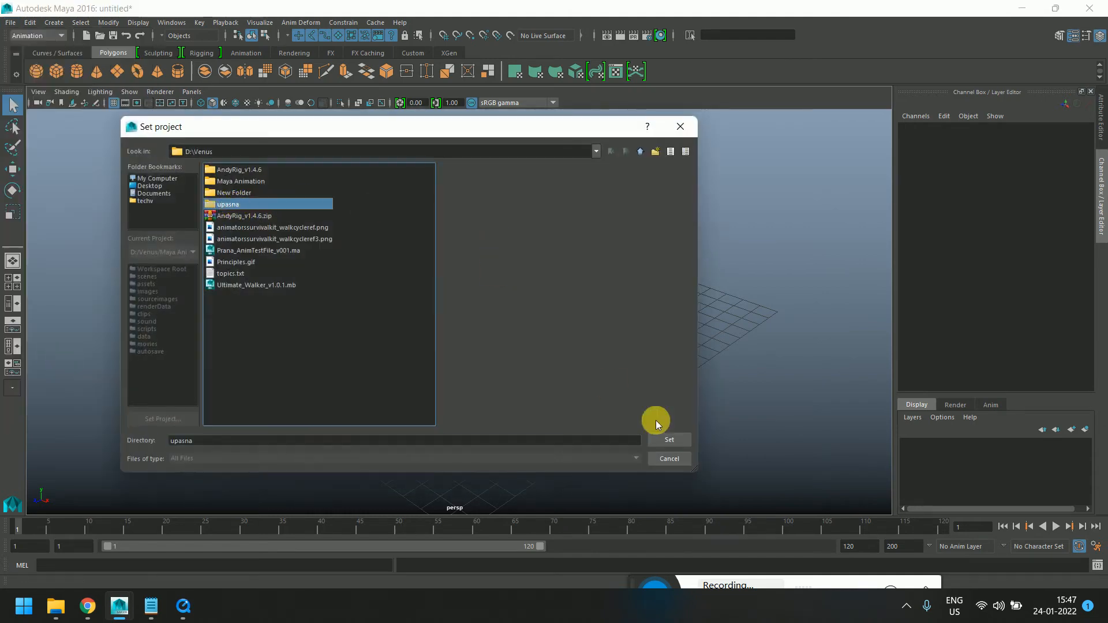
left_click(668, 439)
Open temp.ma from the upasna scenes folder without saving the untitled scene
left_click(10, 23)
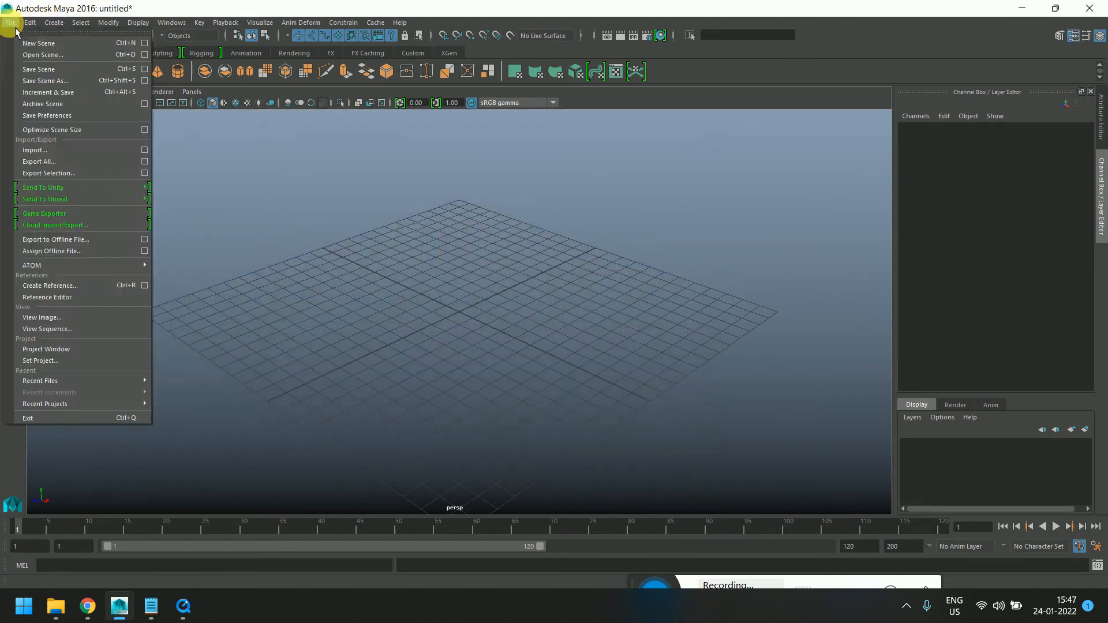
left_click(31, 47)
left_click(244, 195)
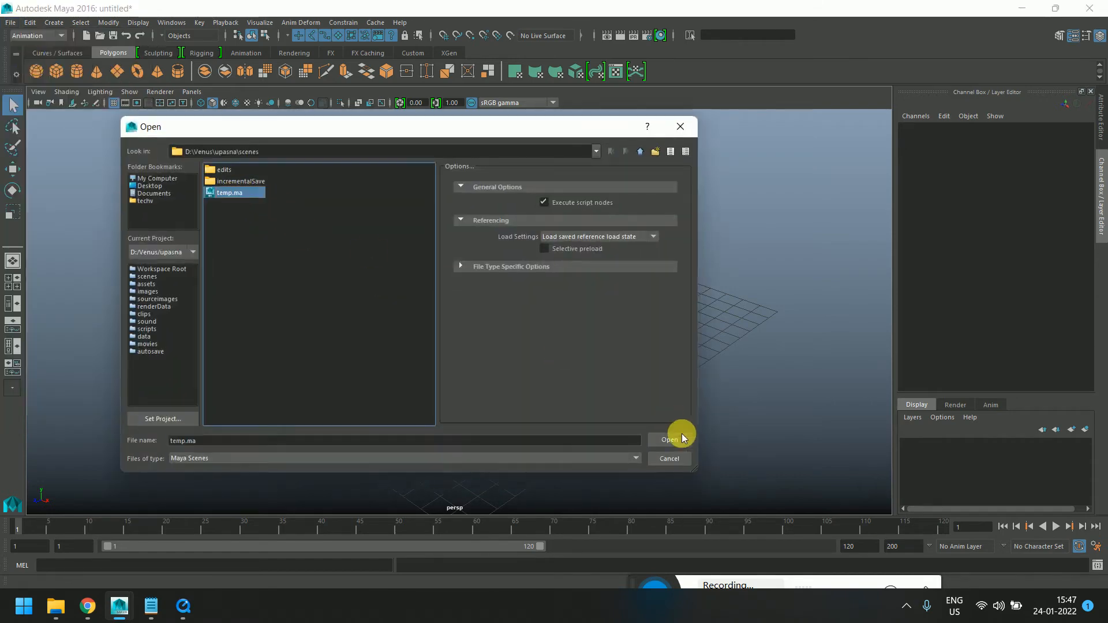
left_click(677, 436)
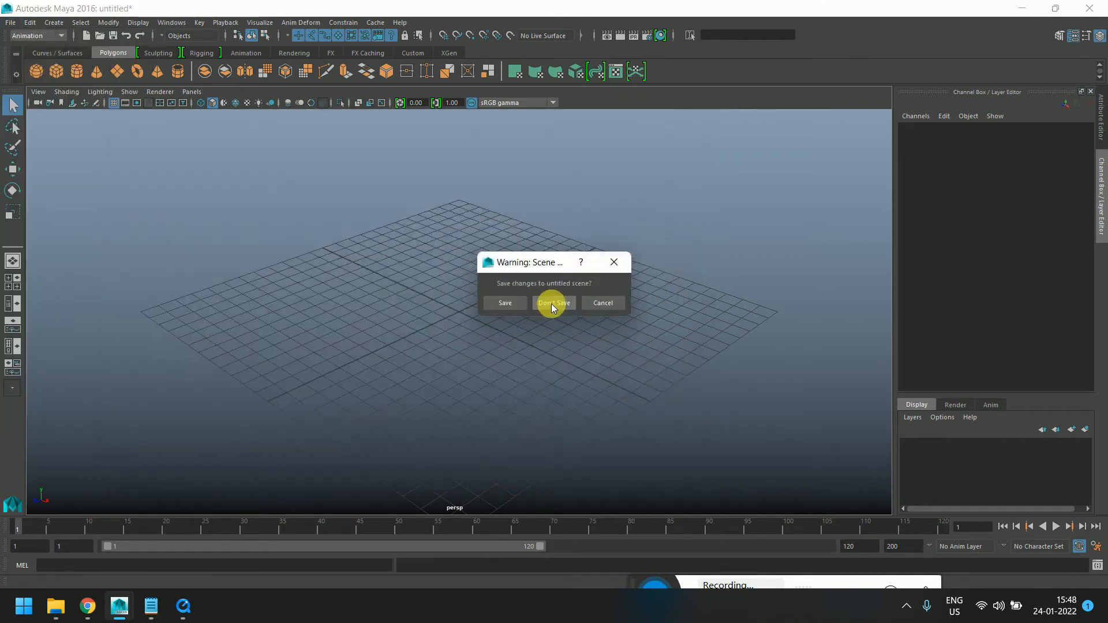
left_click(552, 304)
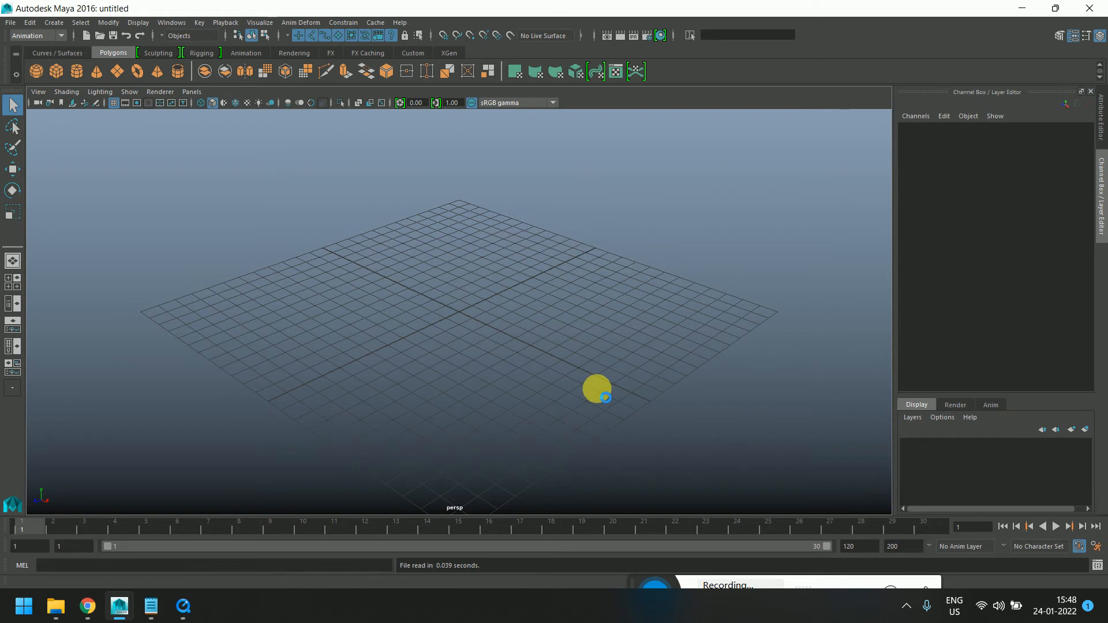
Select the cube and switch the menu set to Modeling
left_click(363, 317)
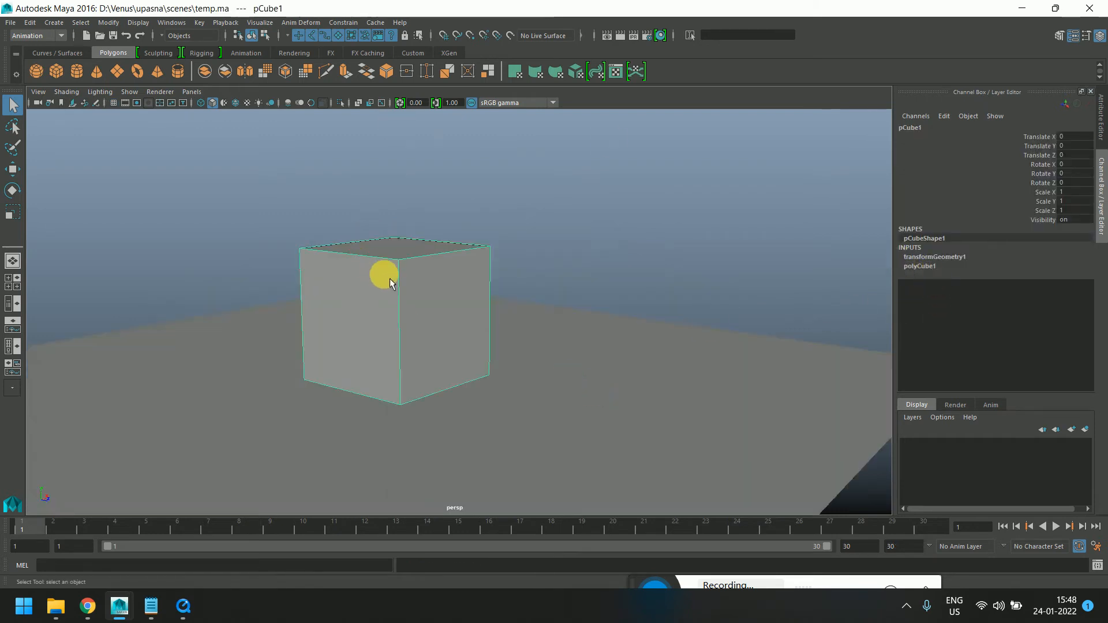
left_click(35, 36)
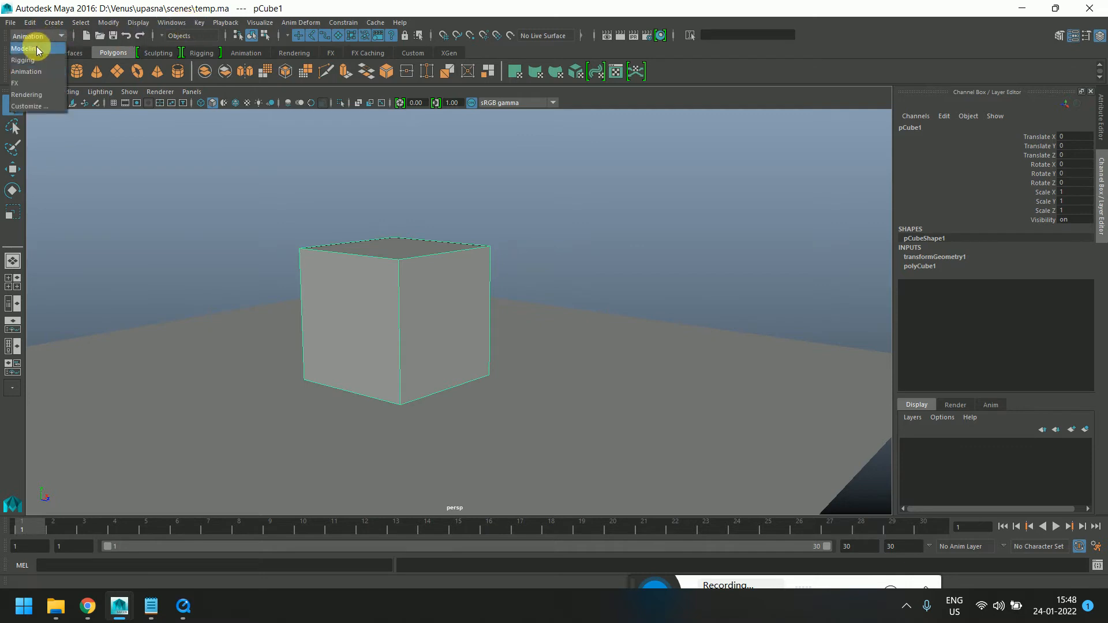
left_click(36, 50)
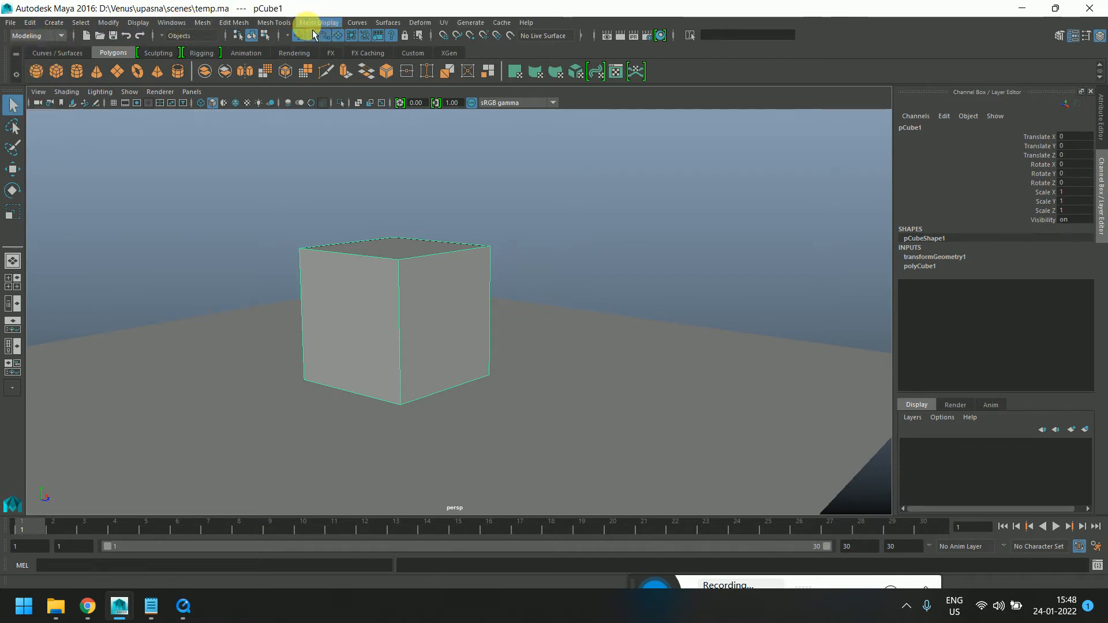
Switch to the untitled Maya scene and key the referenced cube at frames 1 and 94
mouse_move(120, 602)
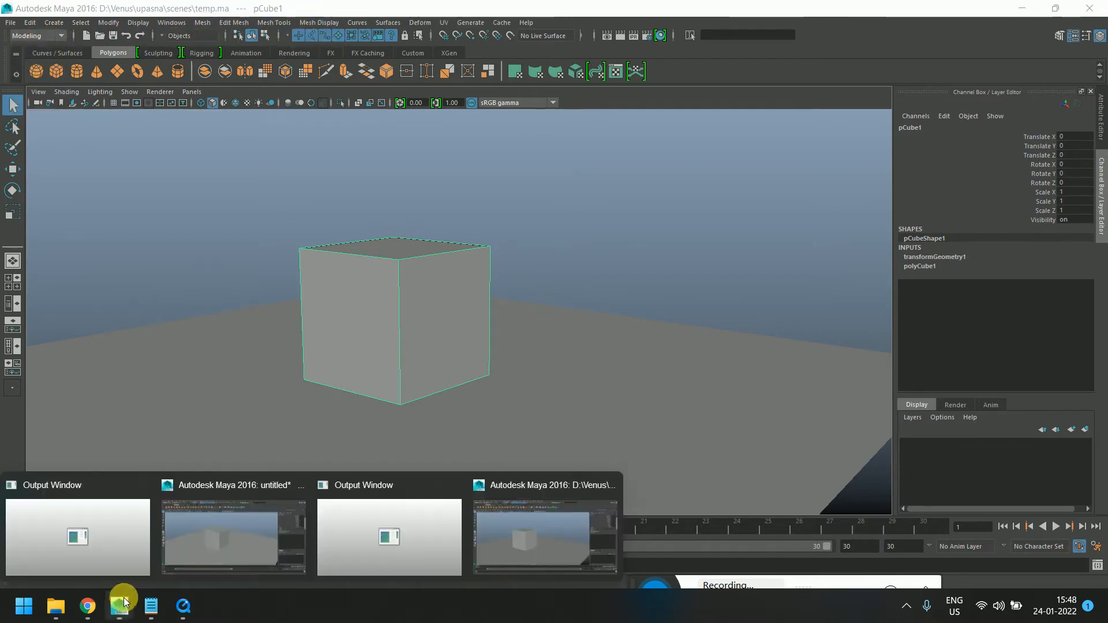
left_click(209, 543)
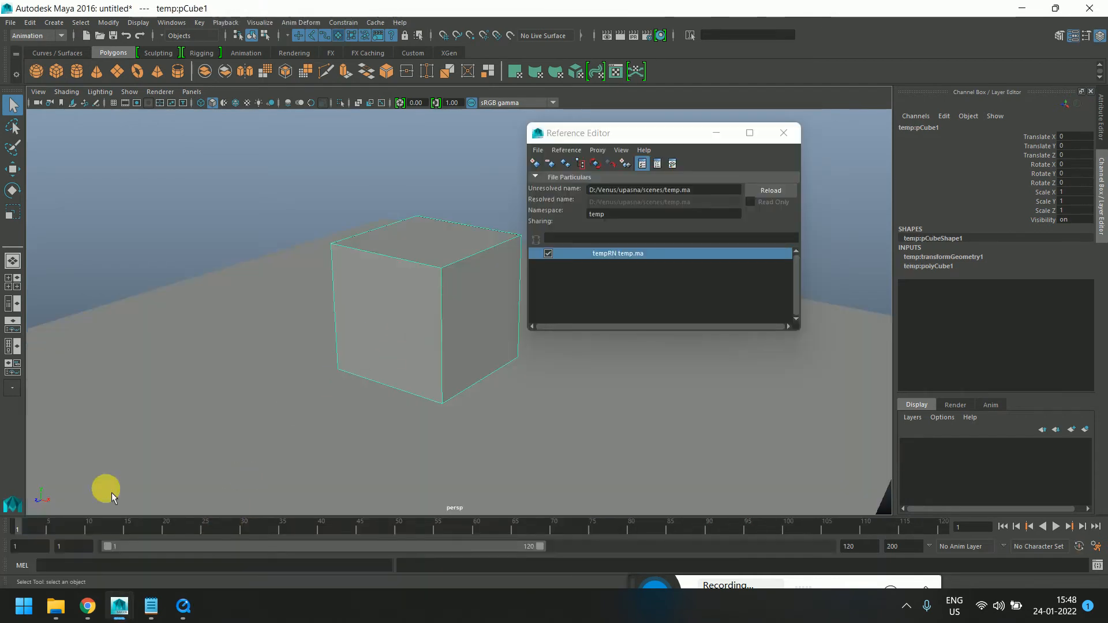
key("s")
left_click_drag(51, 529, 904, 526)
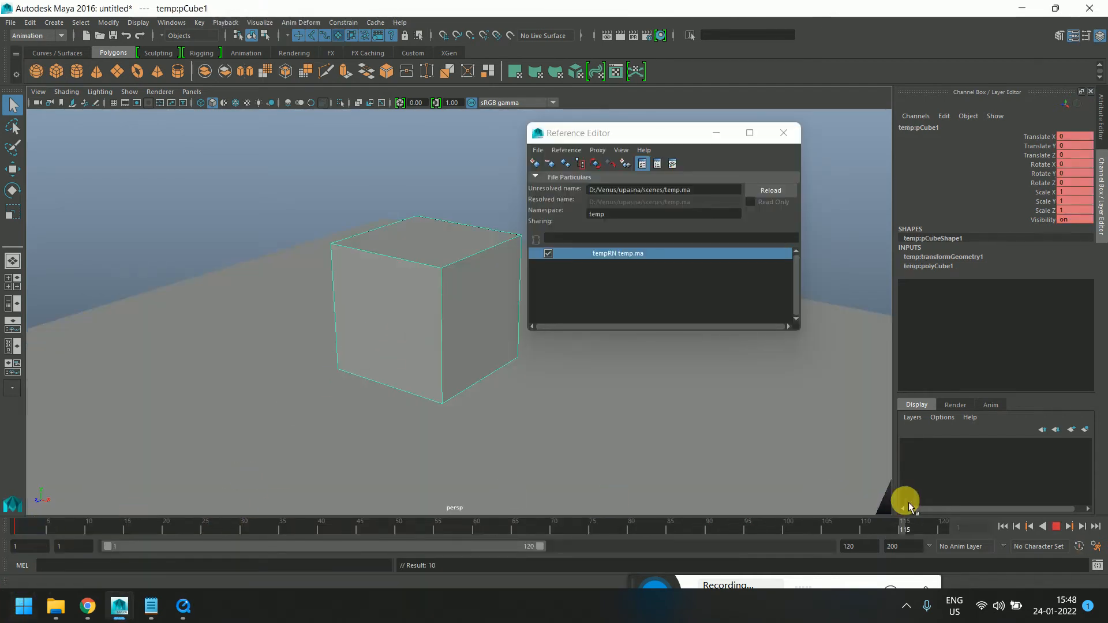
left_click_drag(834, 527, 739, 528)
key("s")
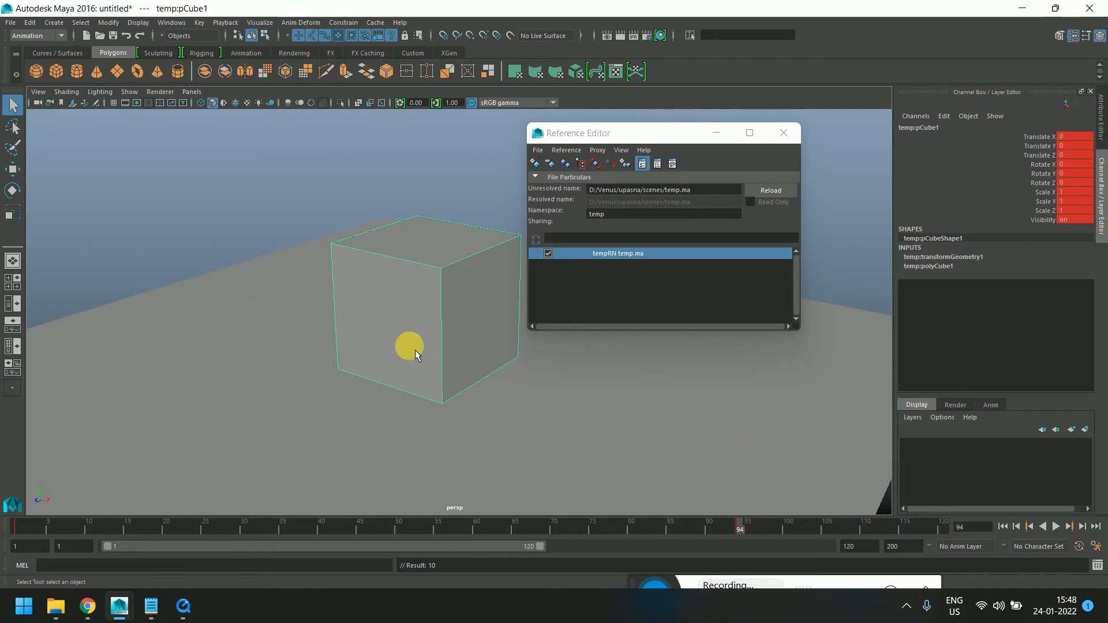
Move the referenced cube upward and rotate it at frame 94
key("w")
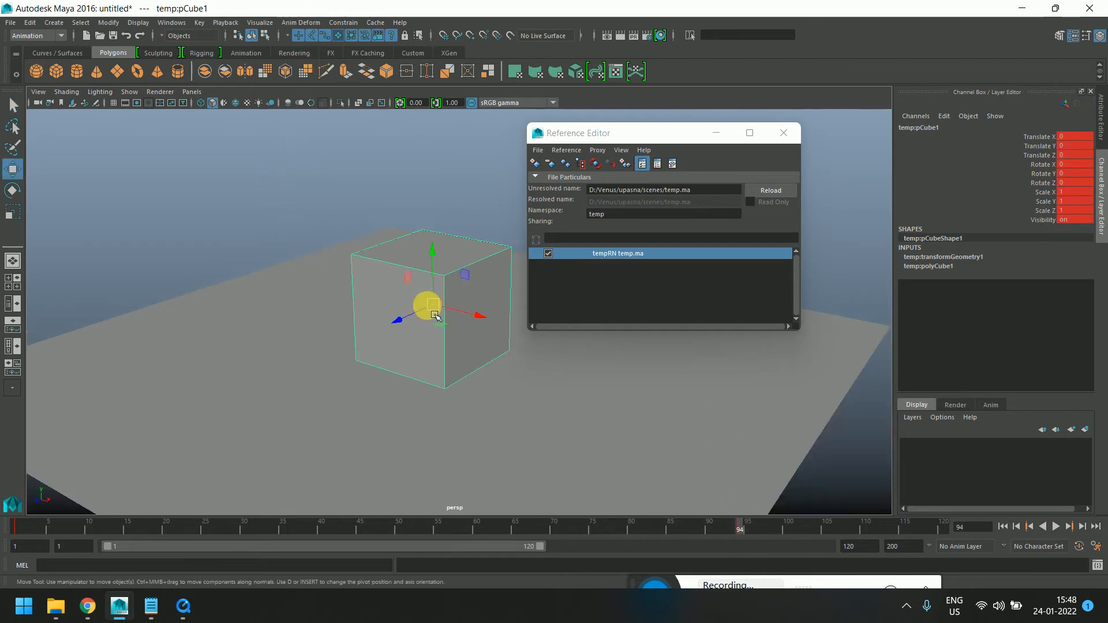
left_click_drag(421, 307, 401, 176)
scroll(400, 176, "down", 4)
key("e")
left_click_drag(398, 235, 418, 189)
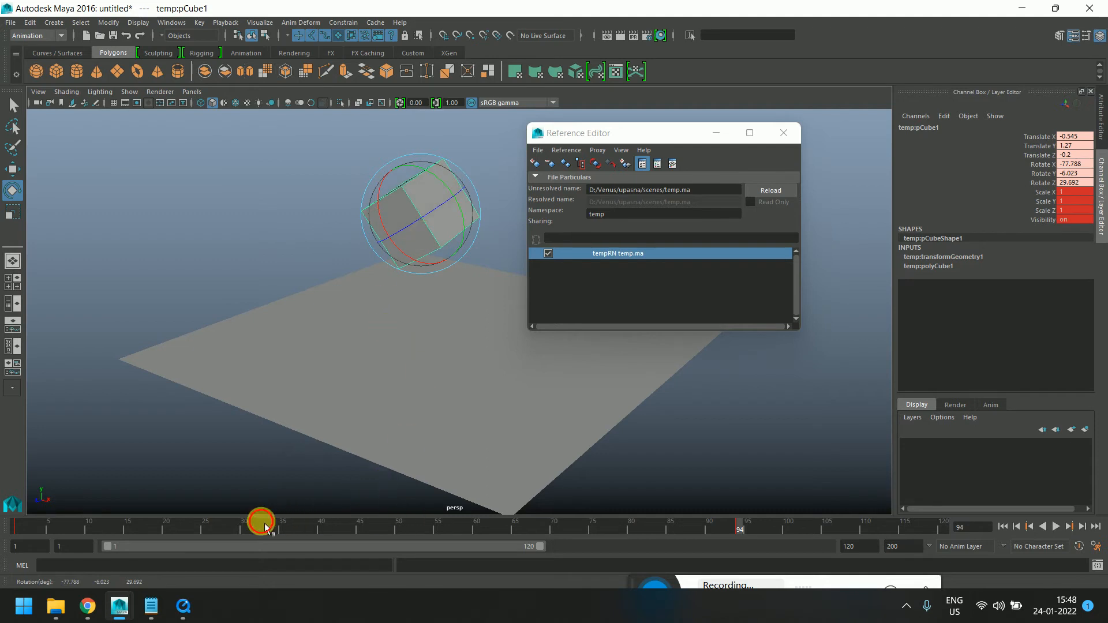
Play back the referenced cube's animation and scrub the timeline to frame 45
key("alt+v")
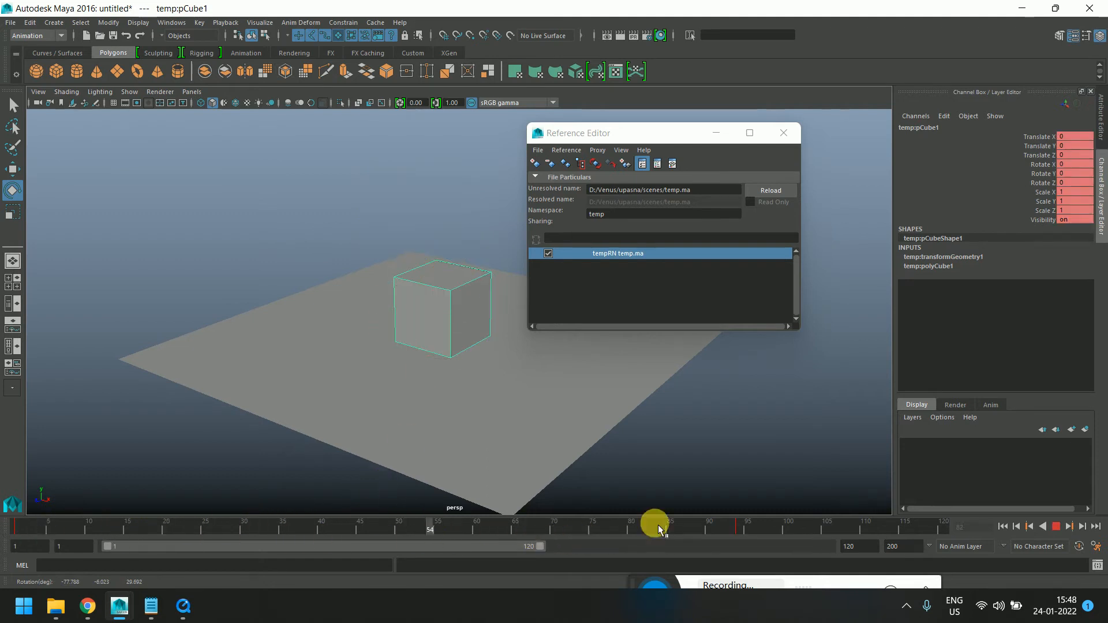
left_click(745, 535)
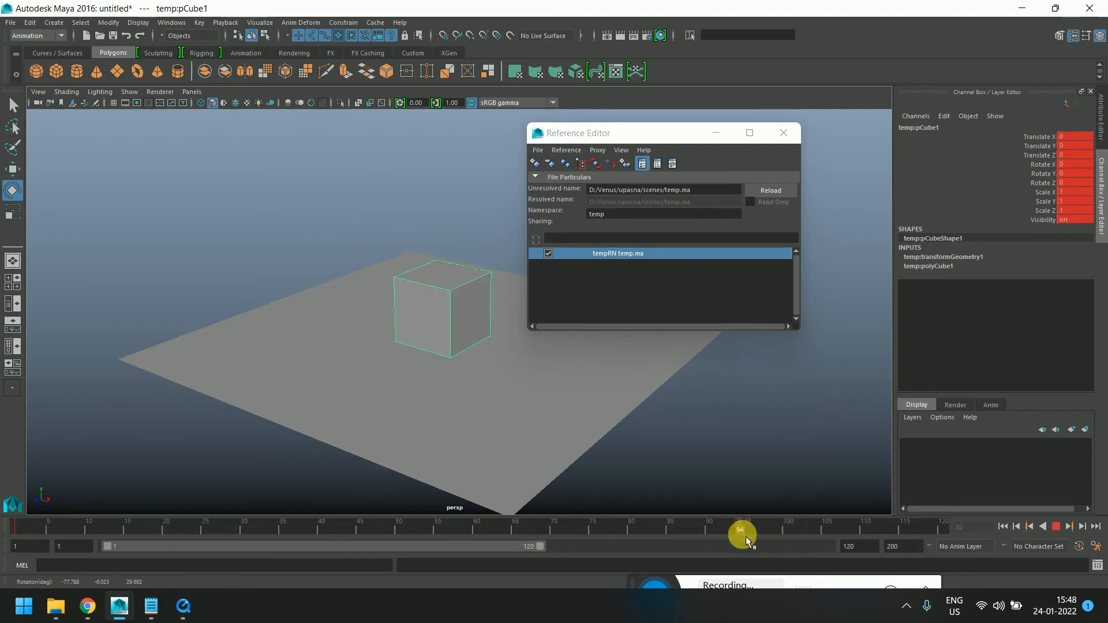
left_click_drag(366, 329, 448, 215)
key("w")
left_click_drag(660, 526, 359, 527)
Switch to the temp.ma instance and apply Smooth to the cube
mouse_move(92, 611)
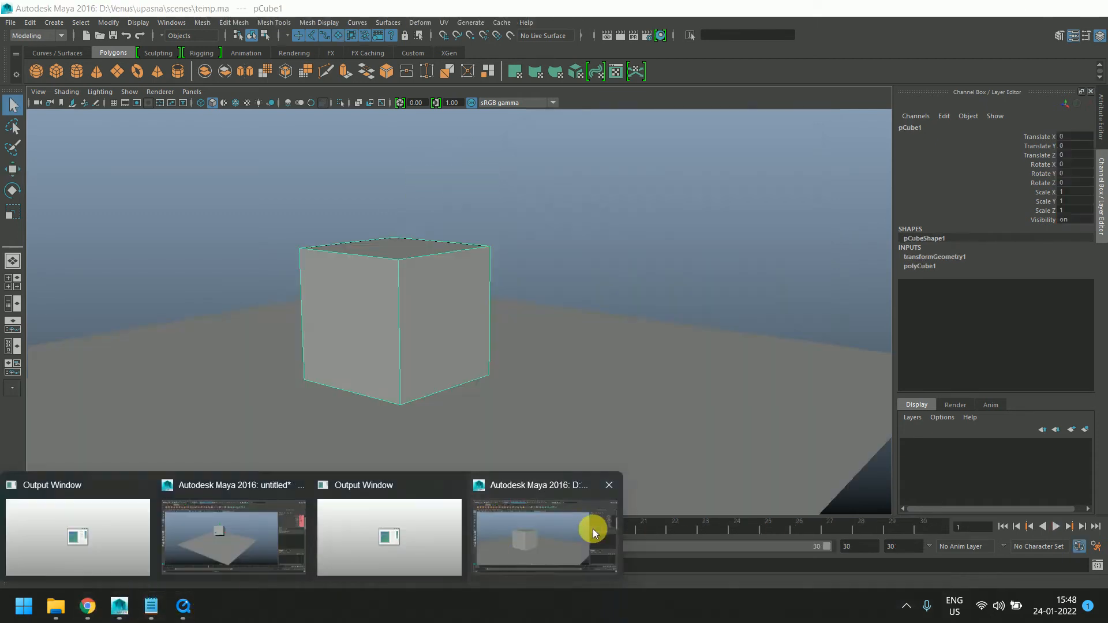
left_click(593, 529)
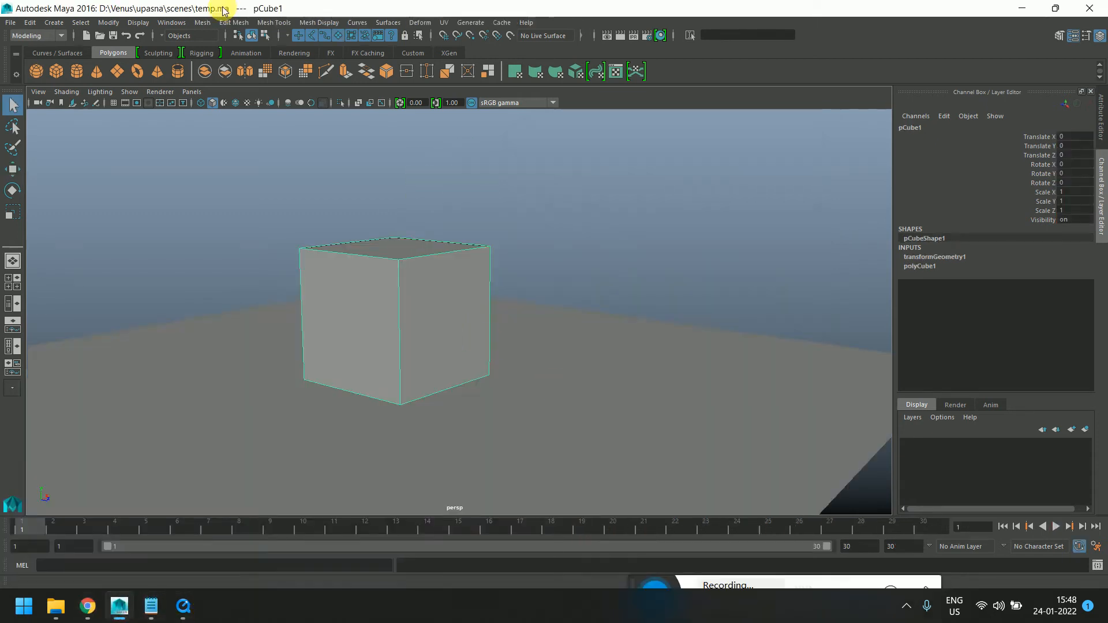
left_click(321, 23)
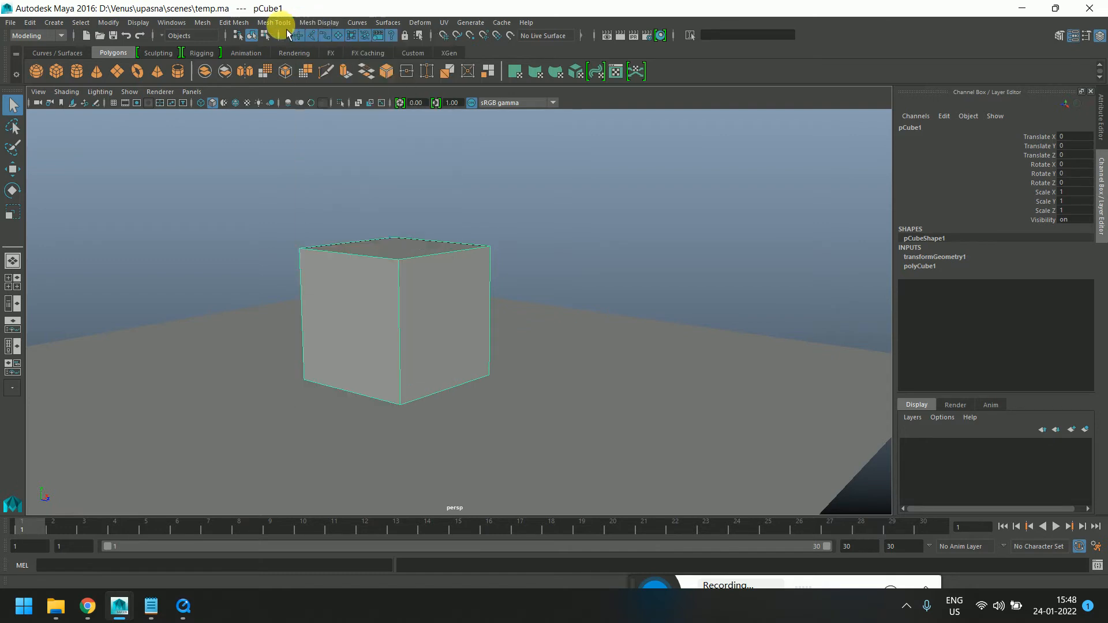
left_click(277, 25)
left_click(240, 25)
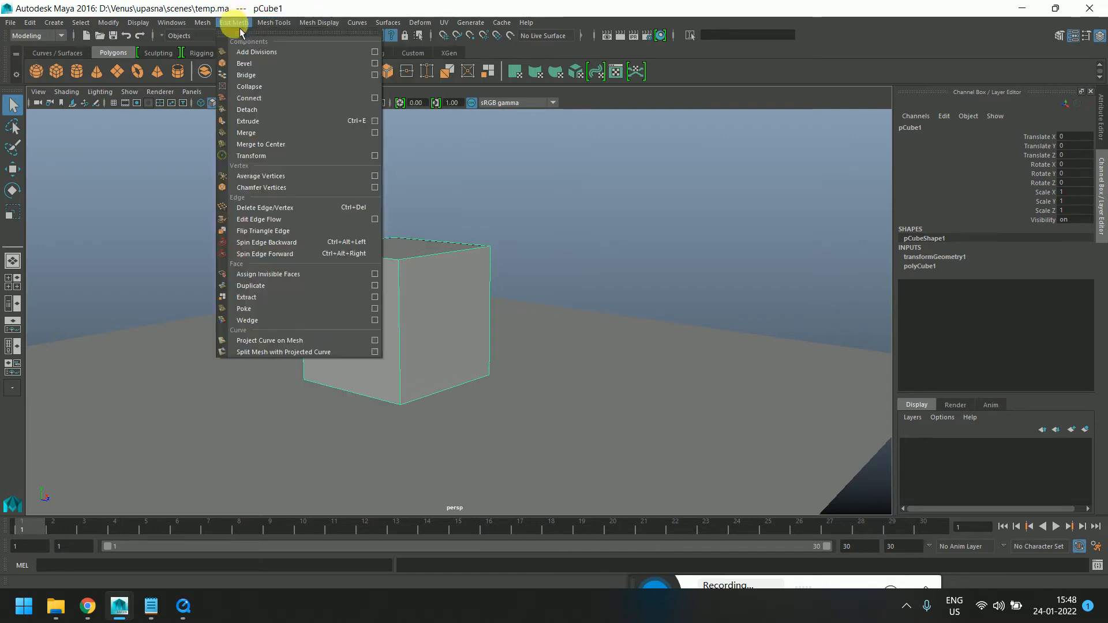
left_click(201, 23)
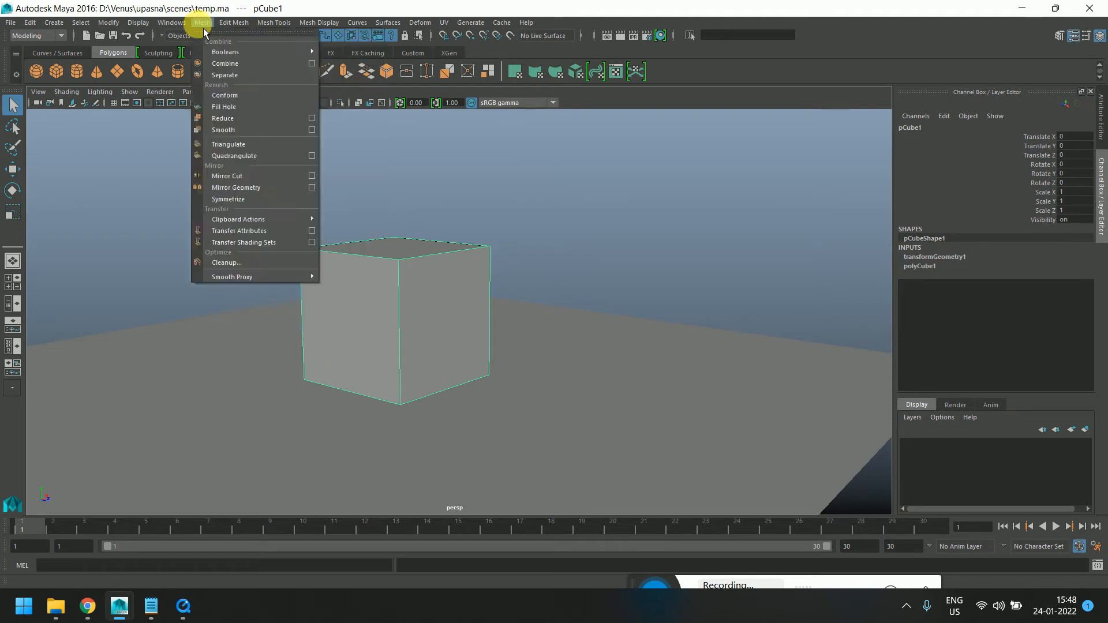
left_click(235, 130)
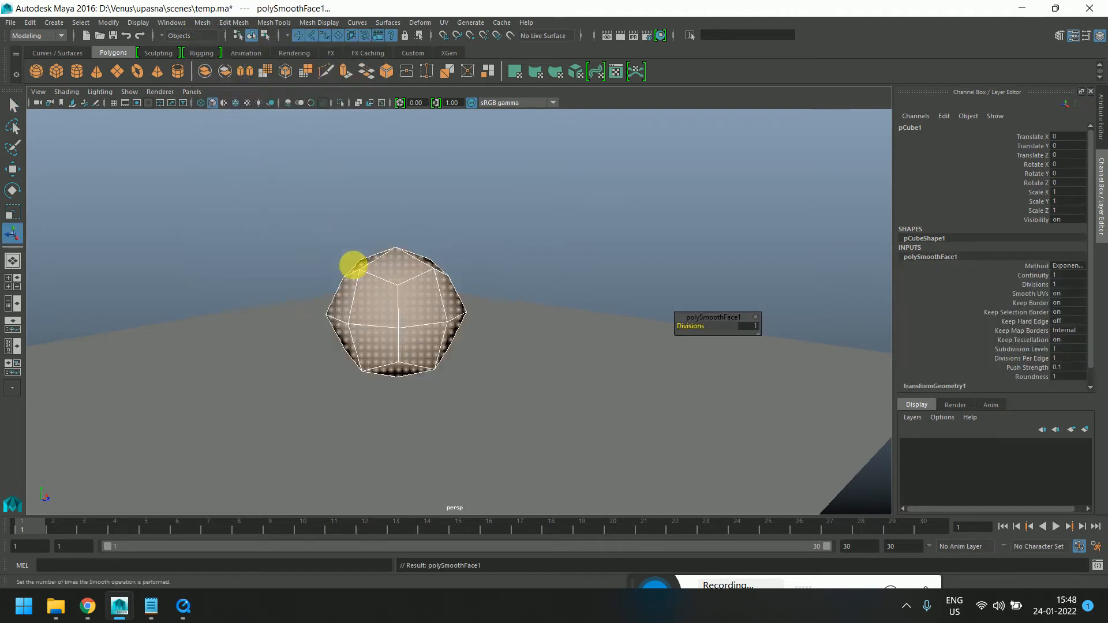
Deselect the smoothed cube and save temp.ma
left_click(473, 268)
right_click_drag(395, 294, 439, 287)
key("ctrl+s")
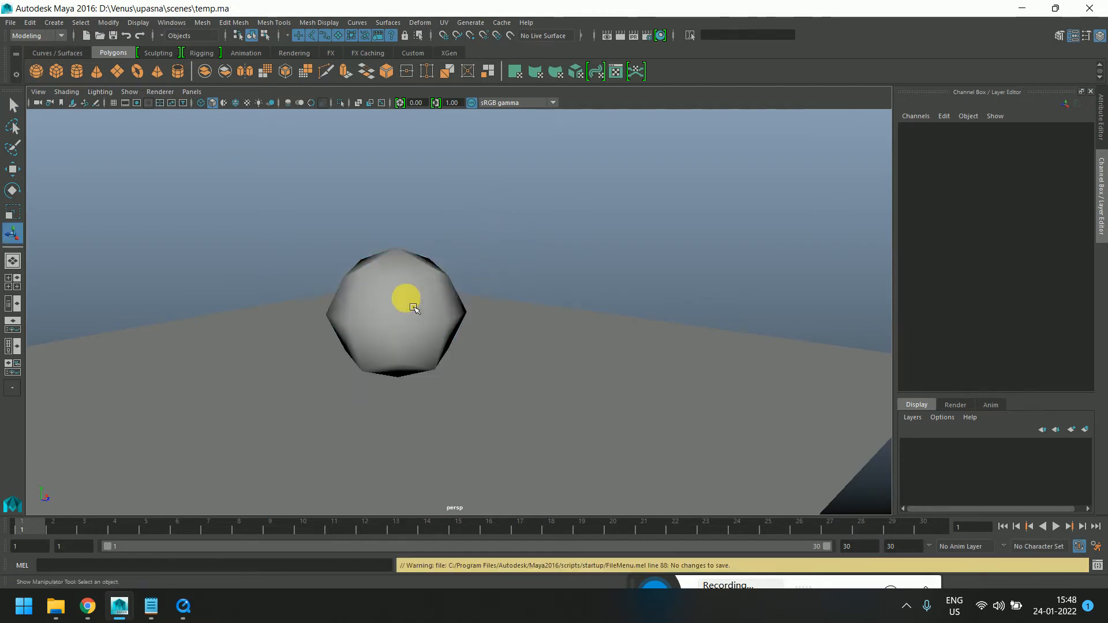
Switch back to the untitled scene and reload the temp reference
mouse_move(121, 605)
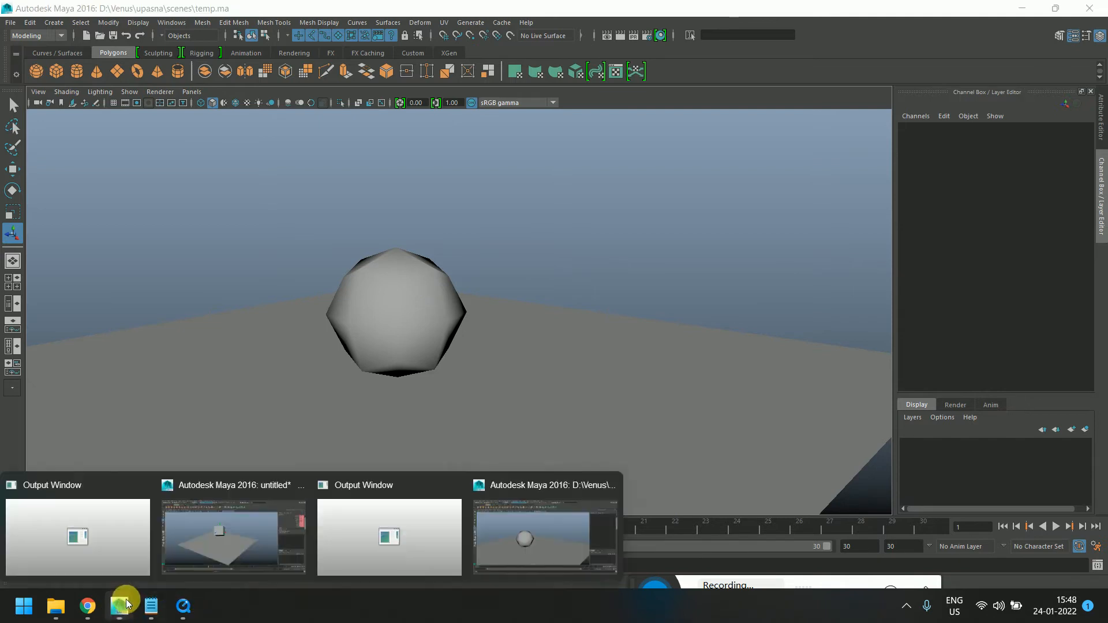
left_click(201, 560)
left_click_drag(588, 354, 633, 409, "alt")
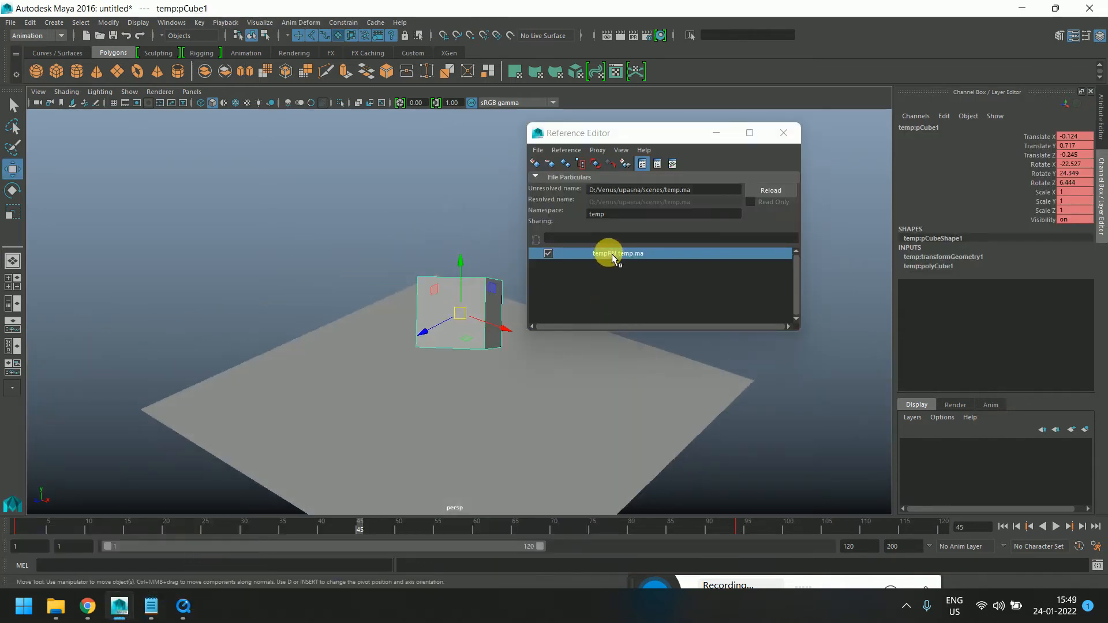
left_click(601, 167)
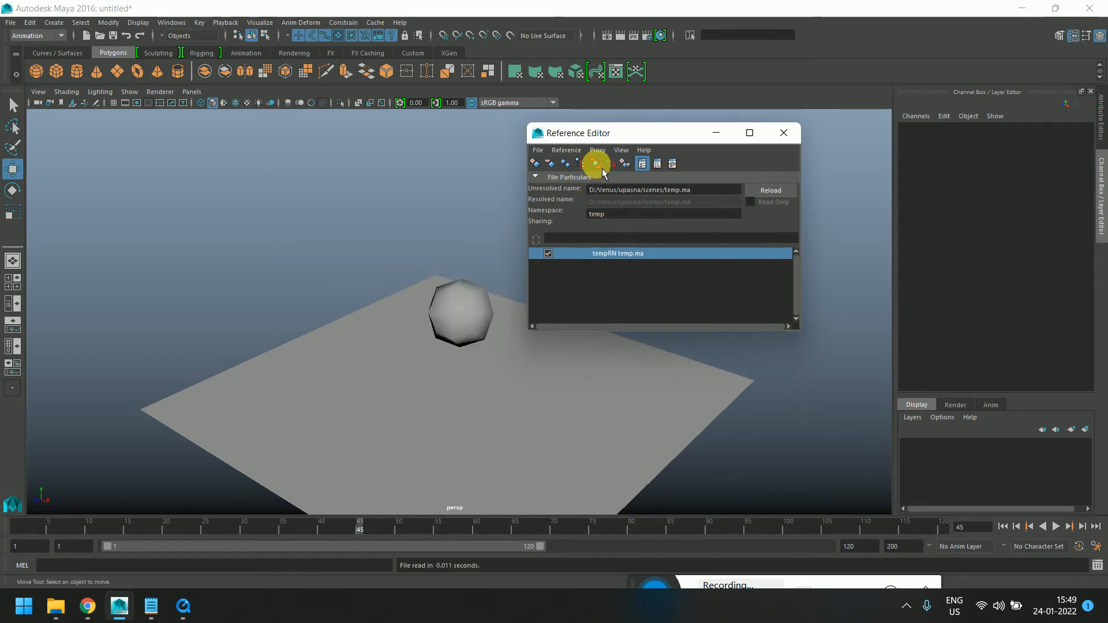
Play back the animation of the reloaded, smoothed referenced object
key("alt+v")
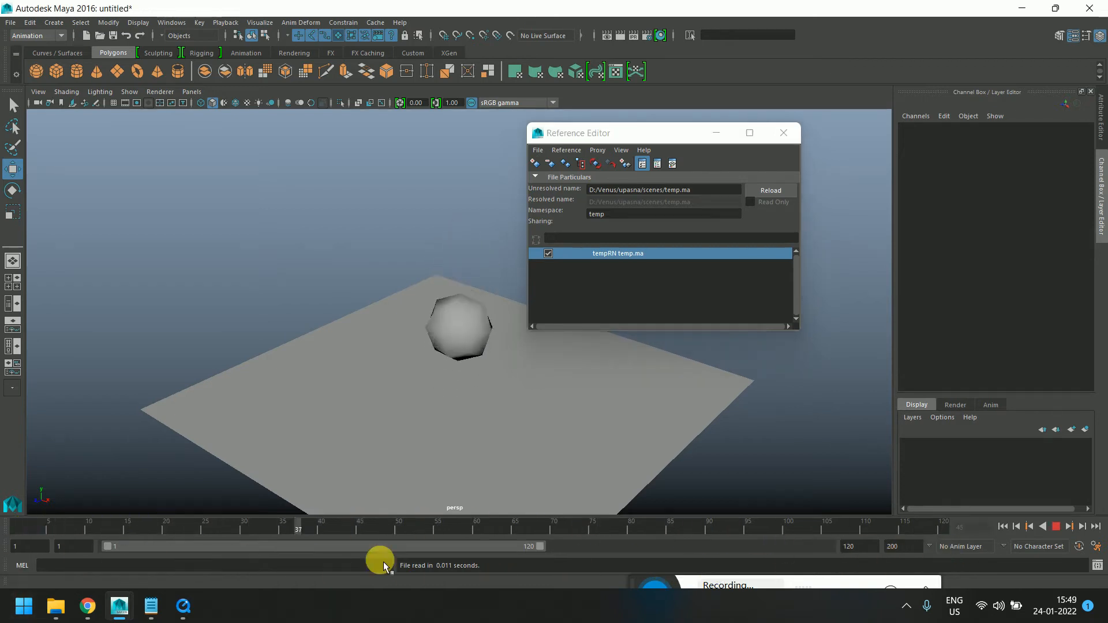
key("alt+v")
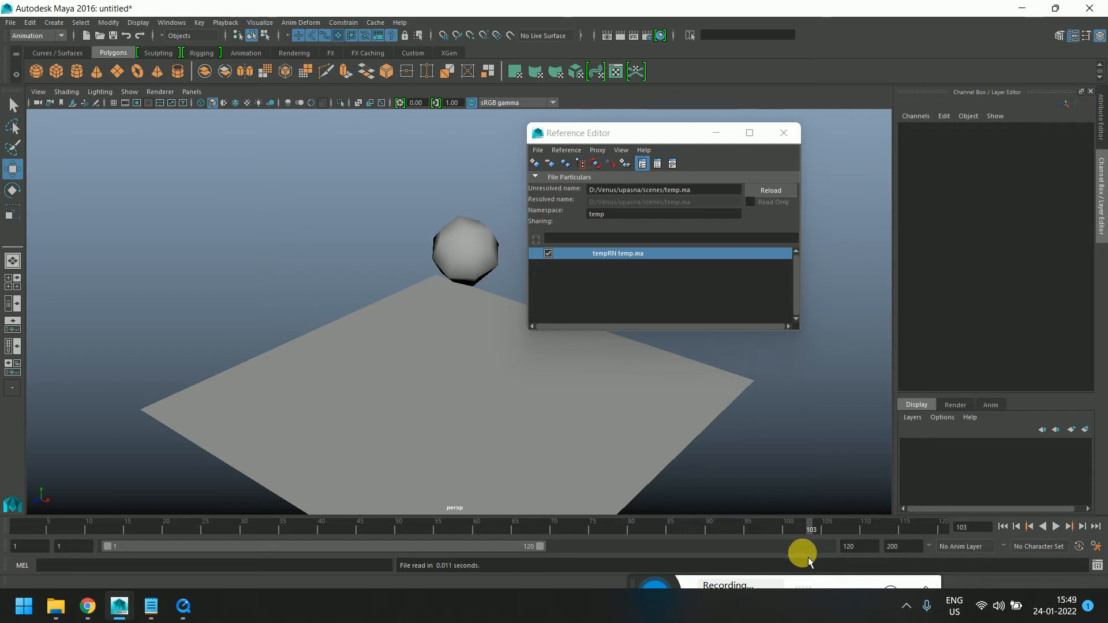
left_click_drag(28, 527, 1, 594)
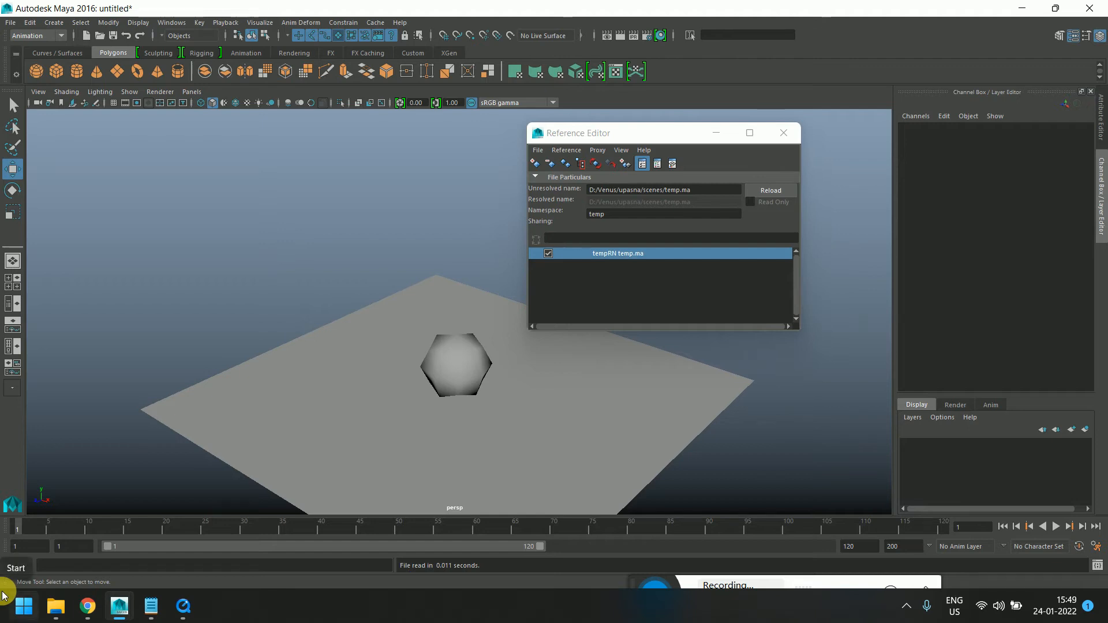
left_click(428, 376)
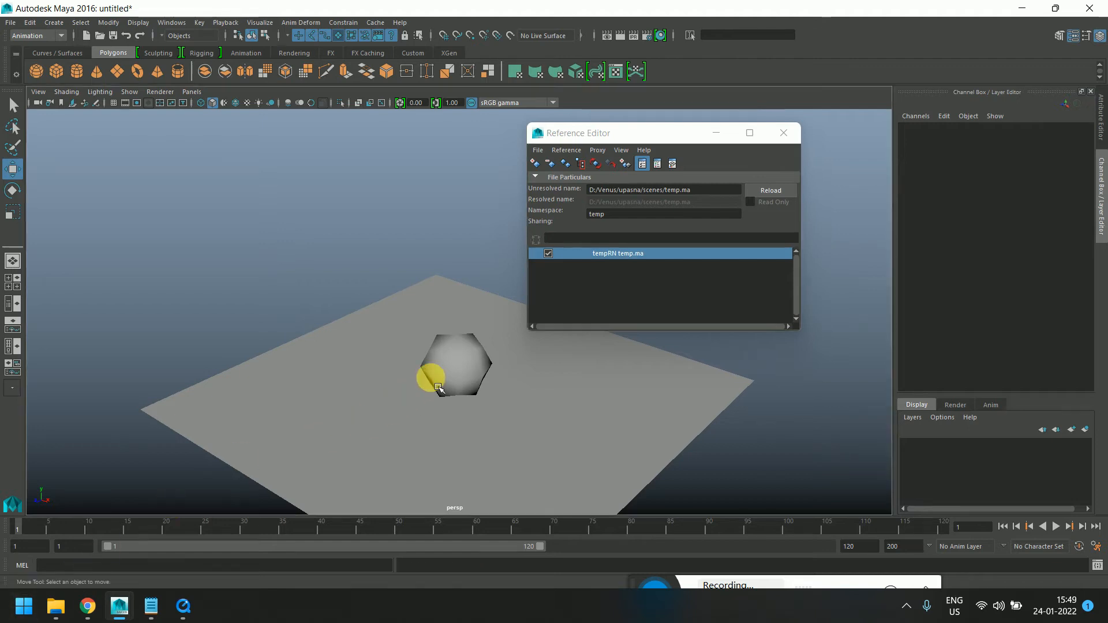
left_click_drag(56, 530, 15, 522)
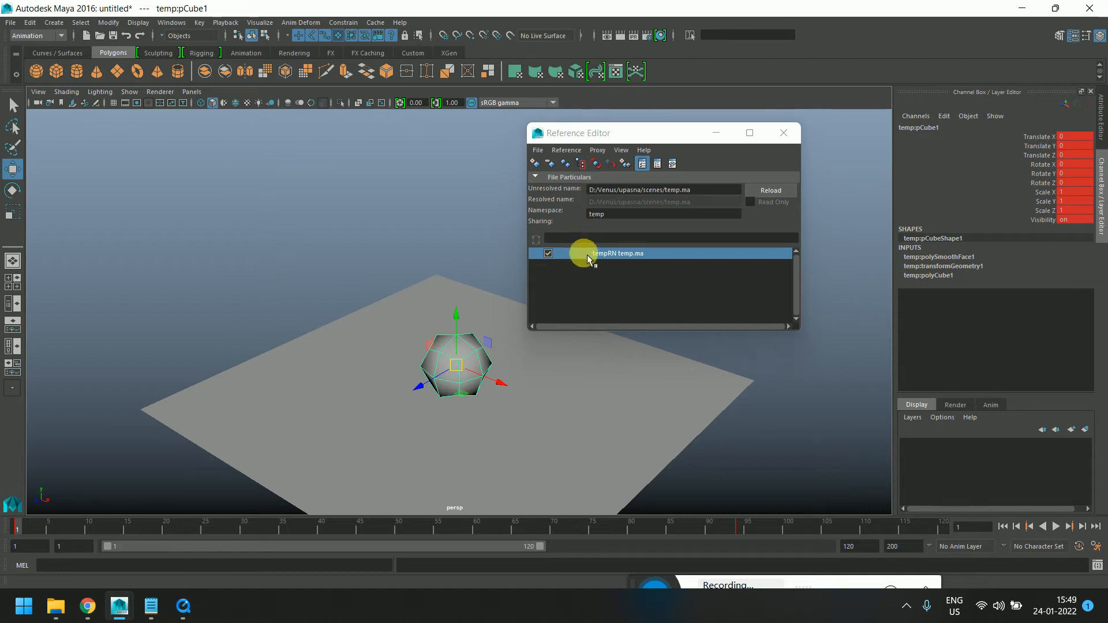
key("alt+v")
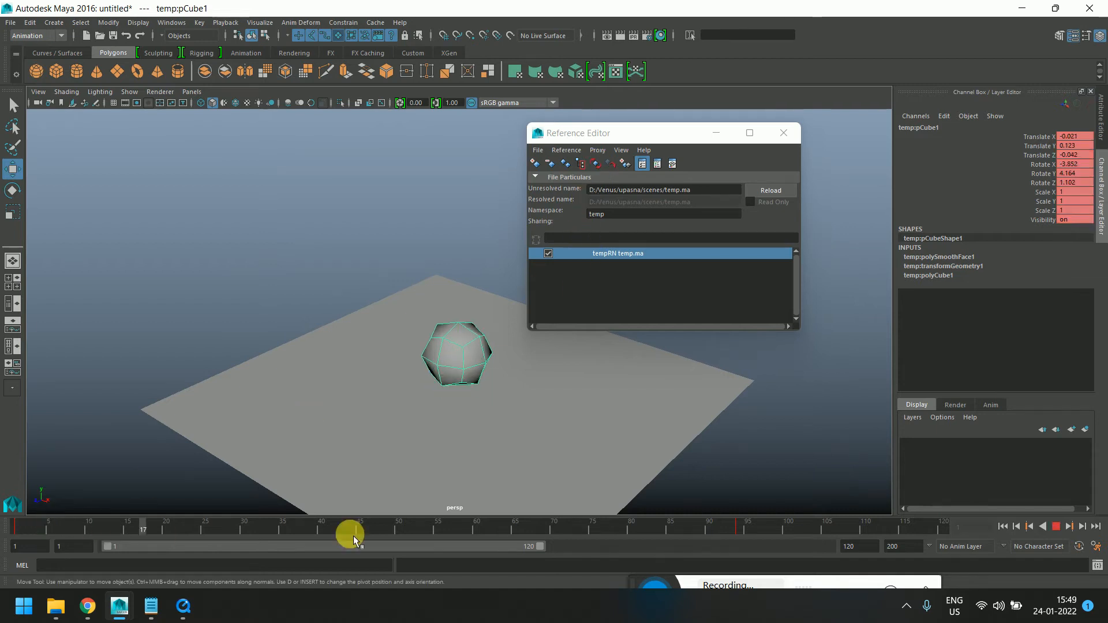
Rewind the animation to the first frame and close the Reference Editor
key("alt+shift+v")
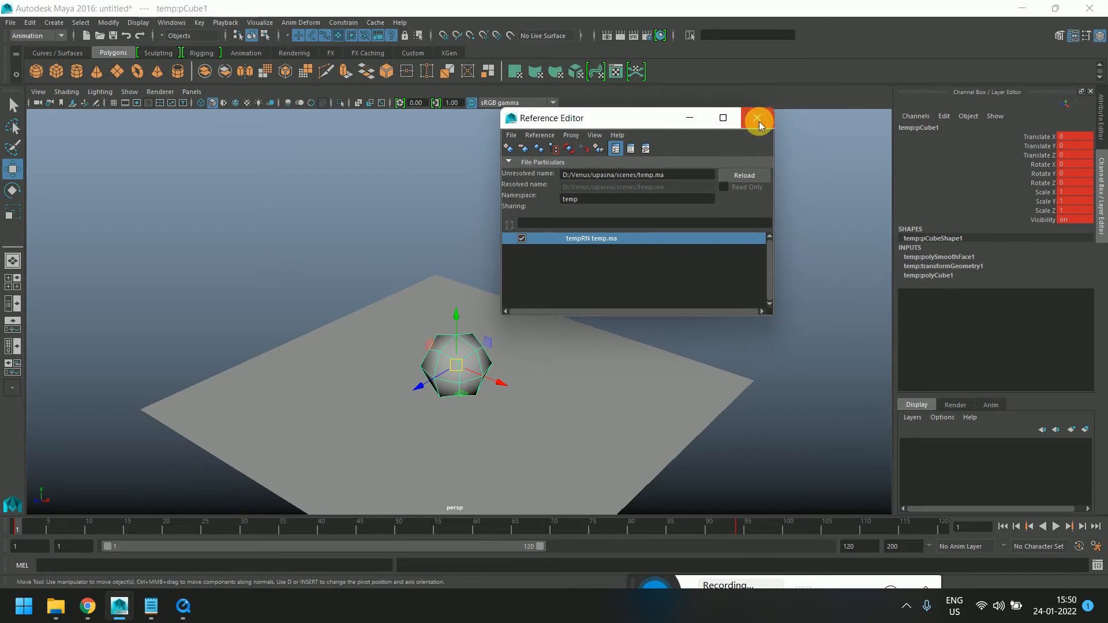
left_click(769, 119)
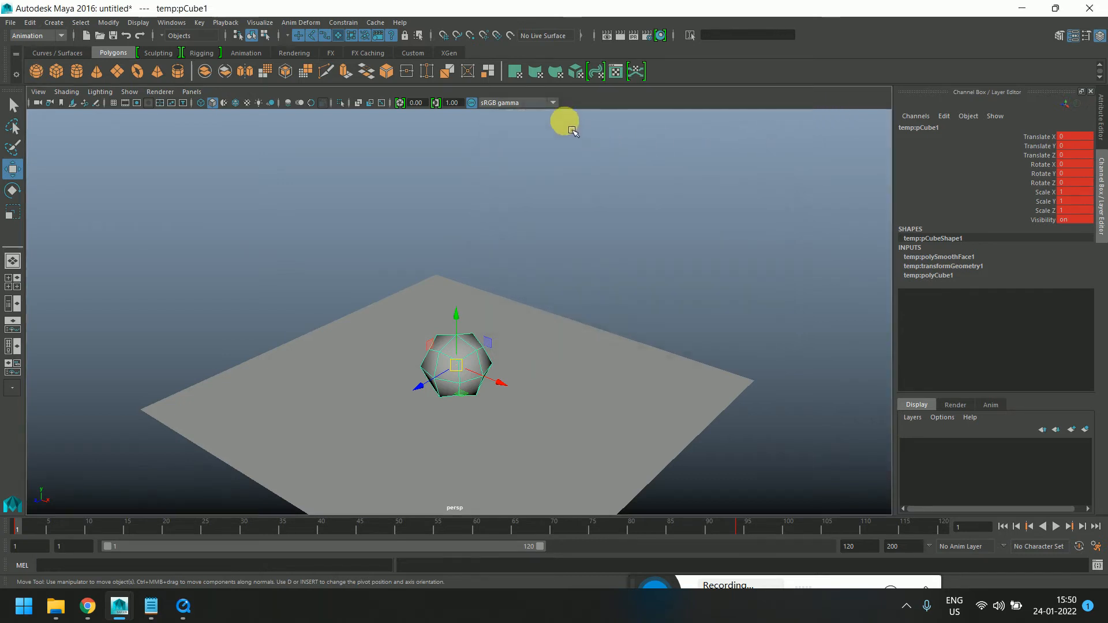
Switch to Notepad to review the list of session topics, then return to Maya
mouse_move(118, 614)
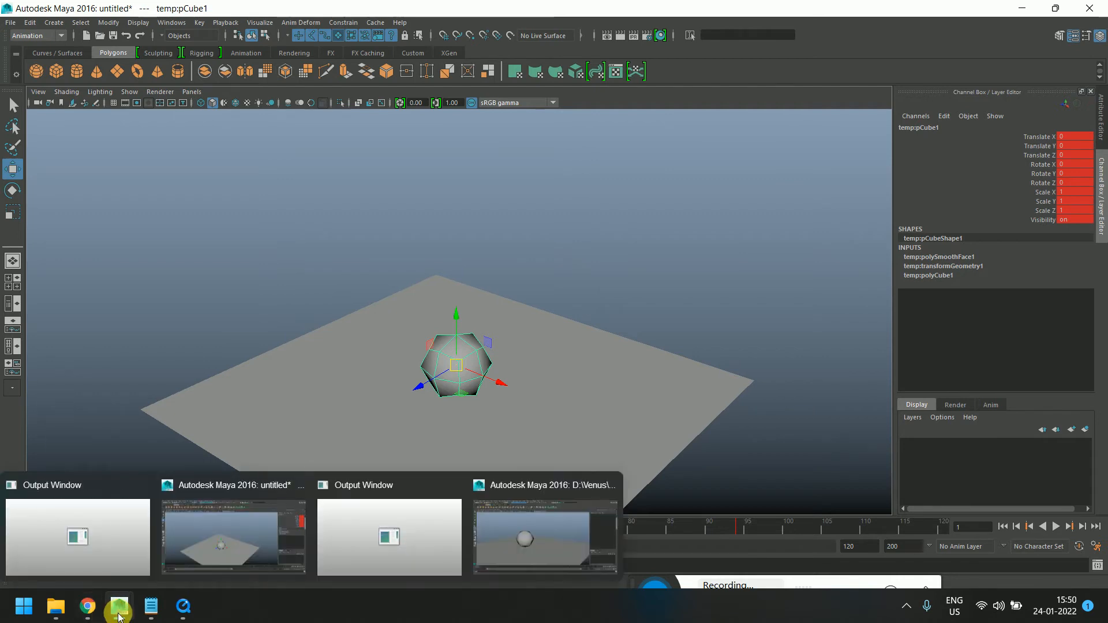
left_click(151, 606)
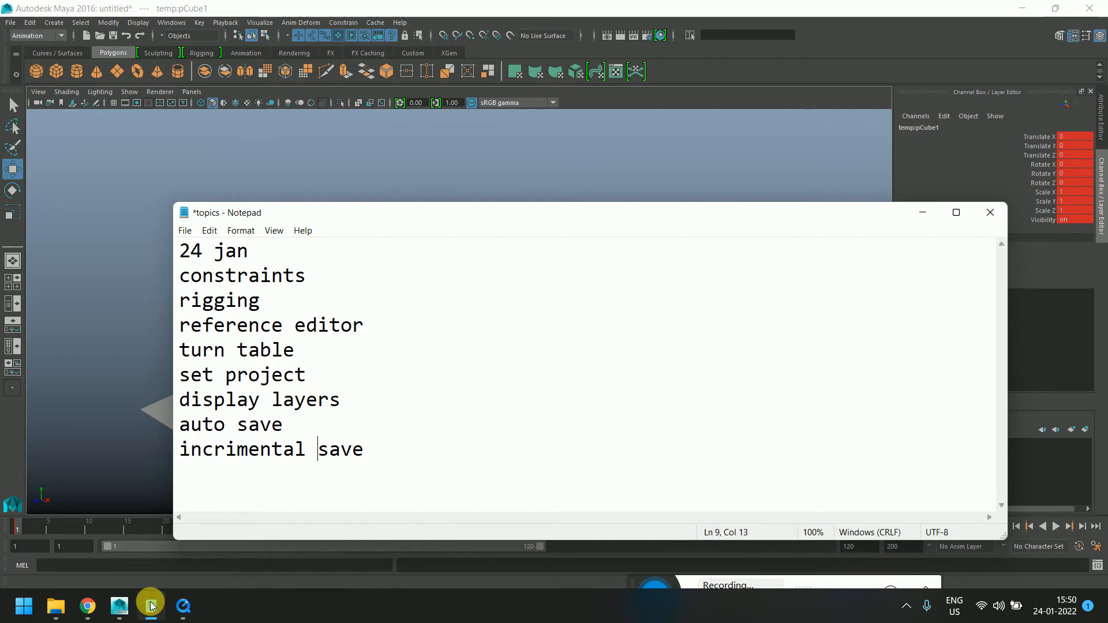
left_click(151, 606)
left_click(151, 606)
left_click(151, 606)
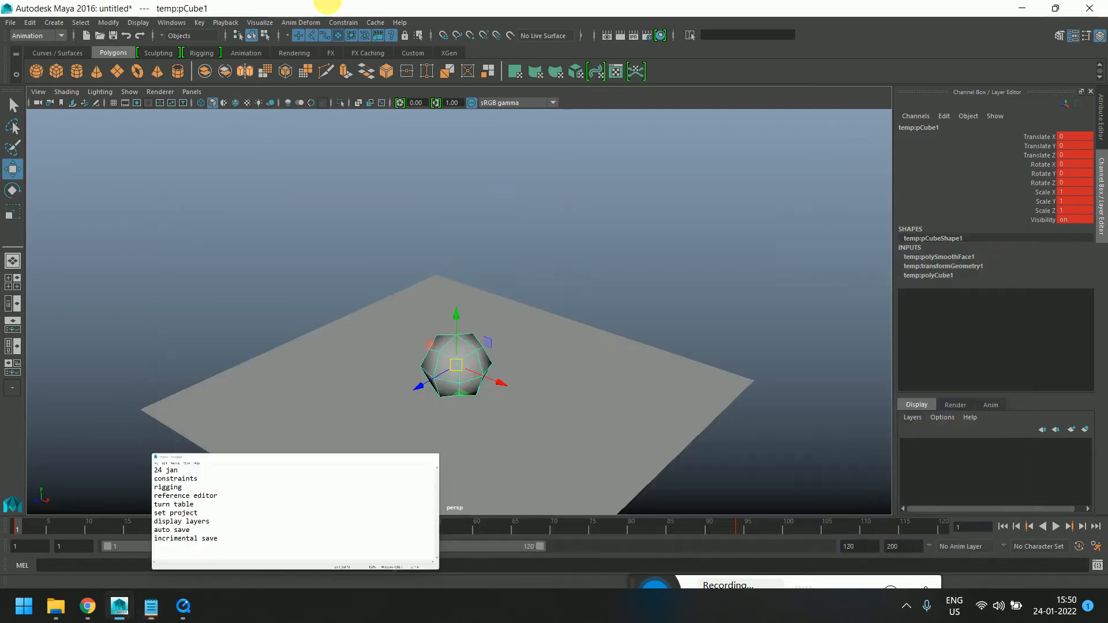
left_click(345, 22)
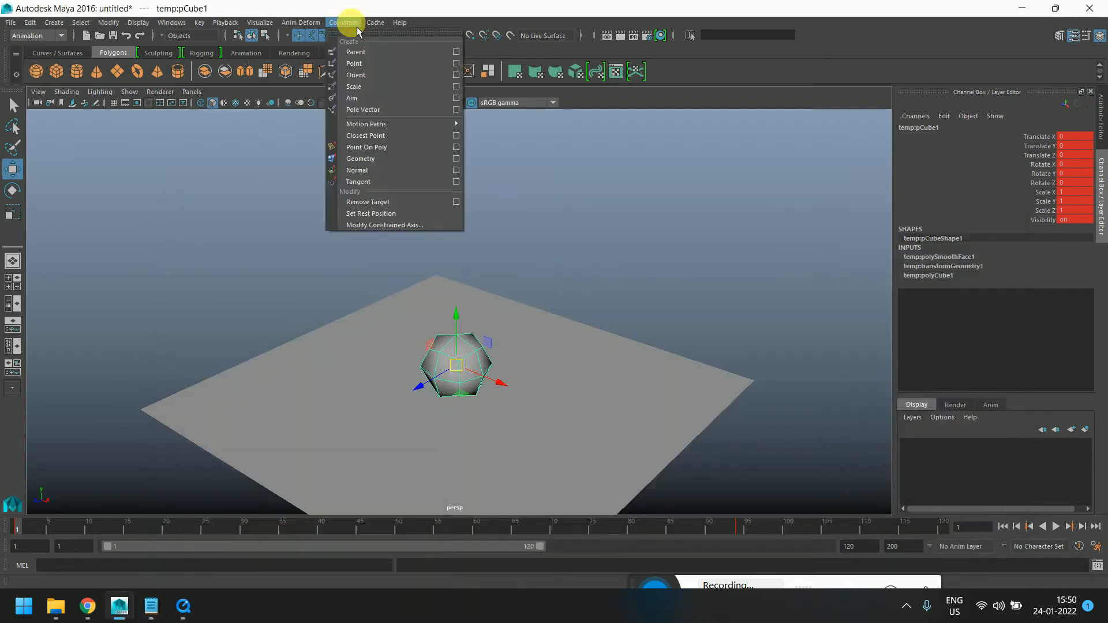
left_click(354, 22)
middle_click_drag(571, 309, 549, 201, "alt")
scroll(532, 217, "up", 3)
middle_click_drag(523, 240, 552, 318, "alt")
scroll(538, 267, "up", 1)
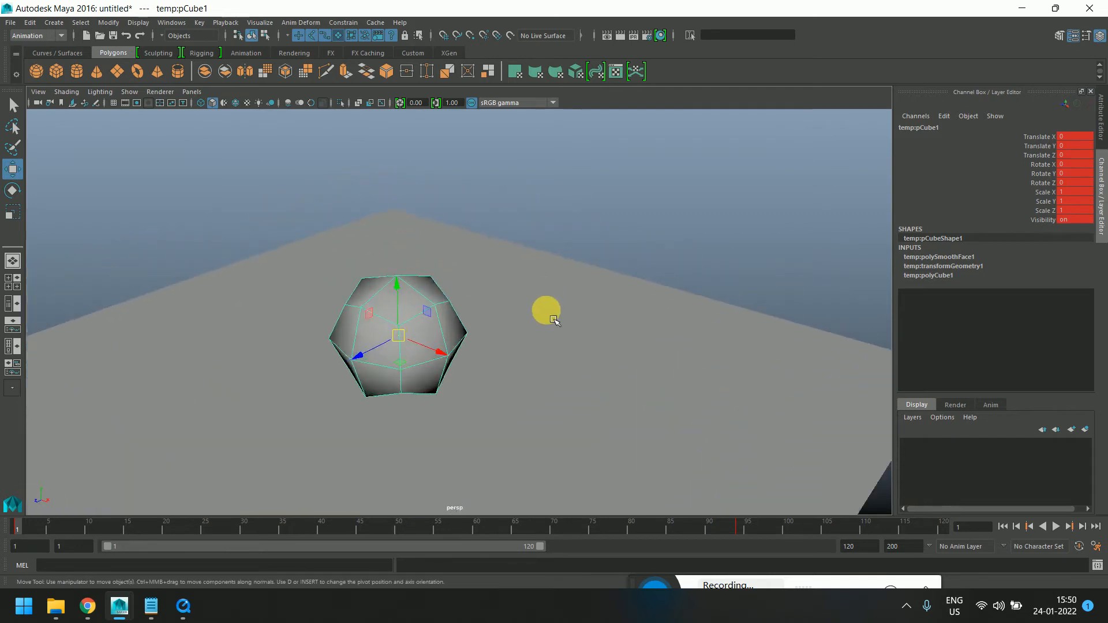
scroll(553, 319, "up", 2)
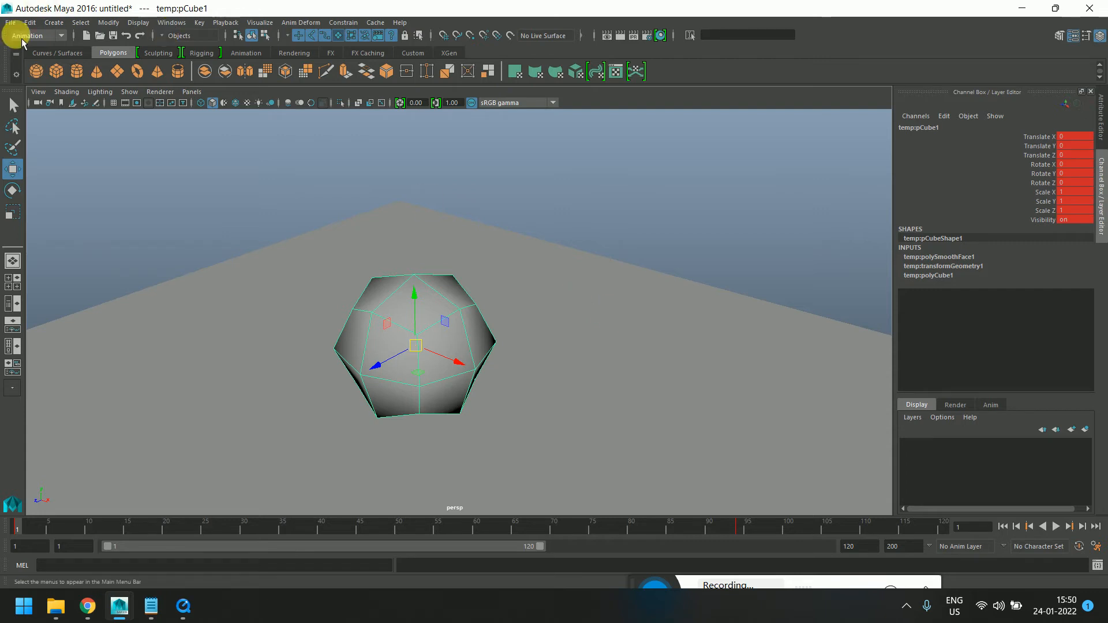
left_click(107, 23)
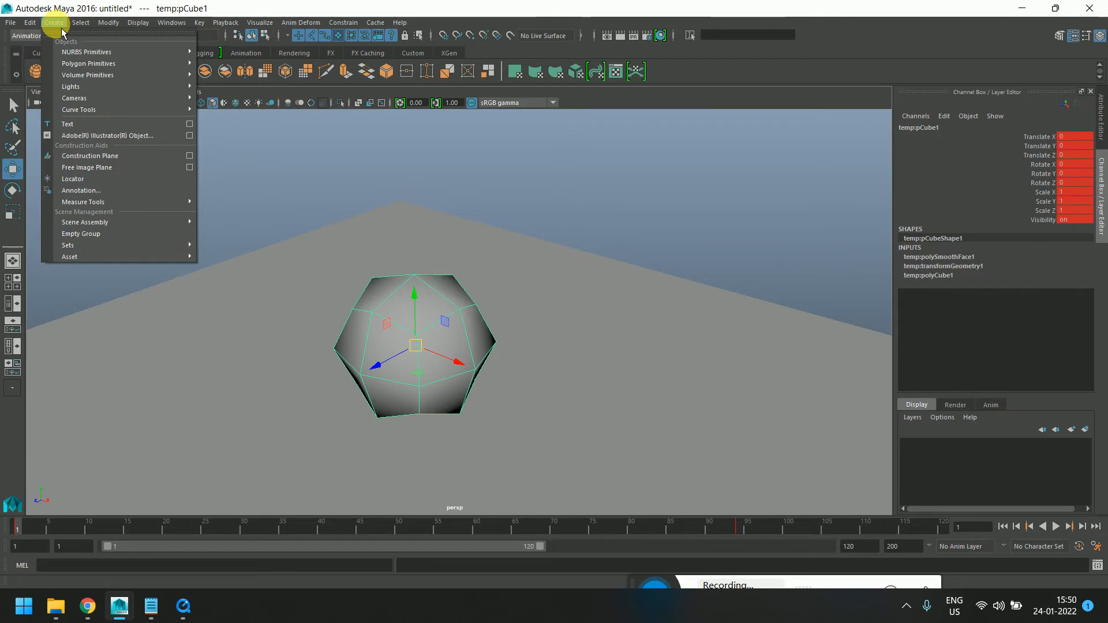
left_click(166, 23)
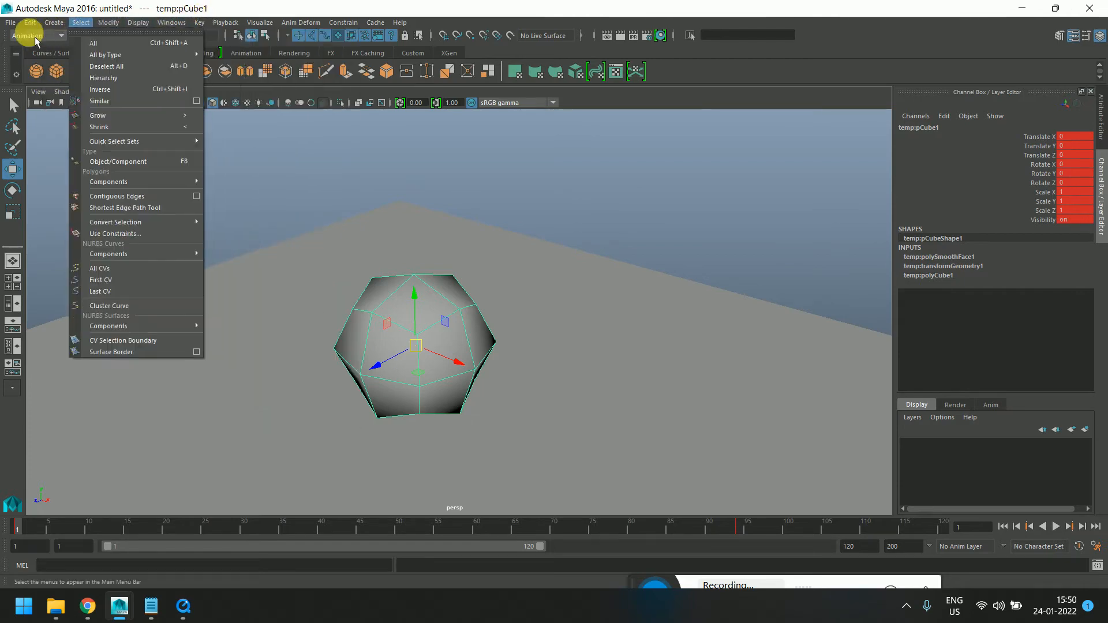
left_click(13, 23)
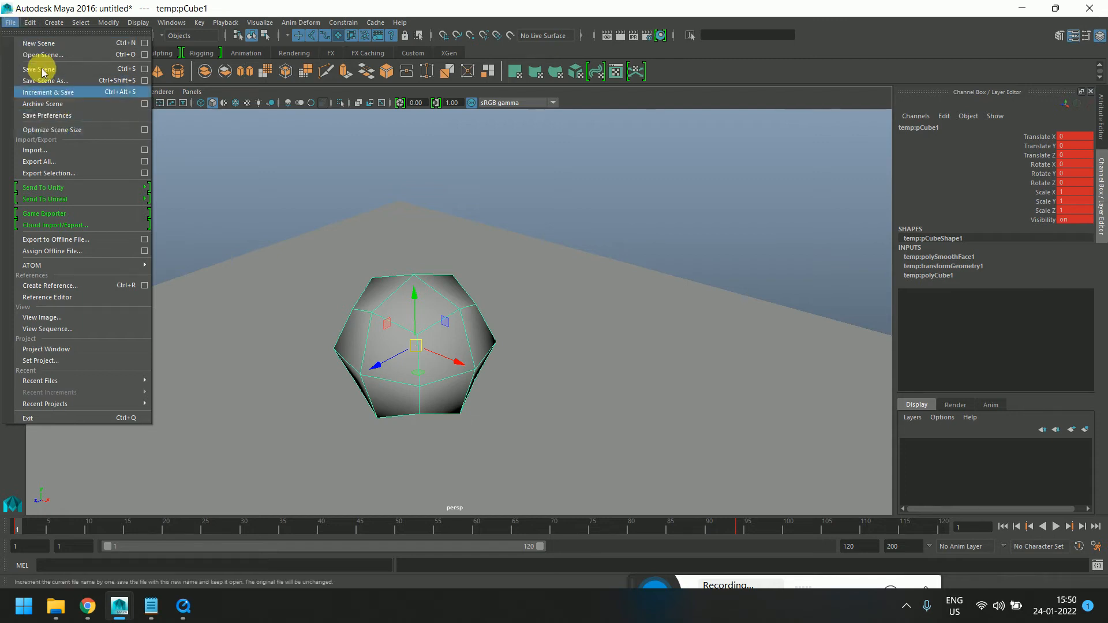
mouse_move(138, 23)
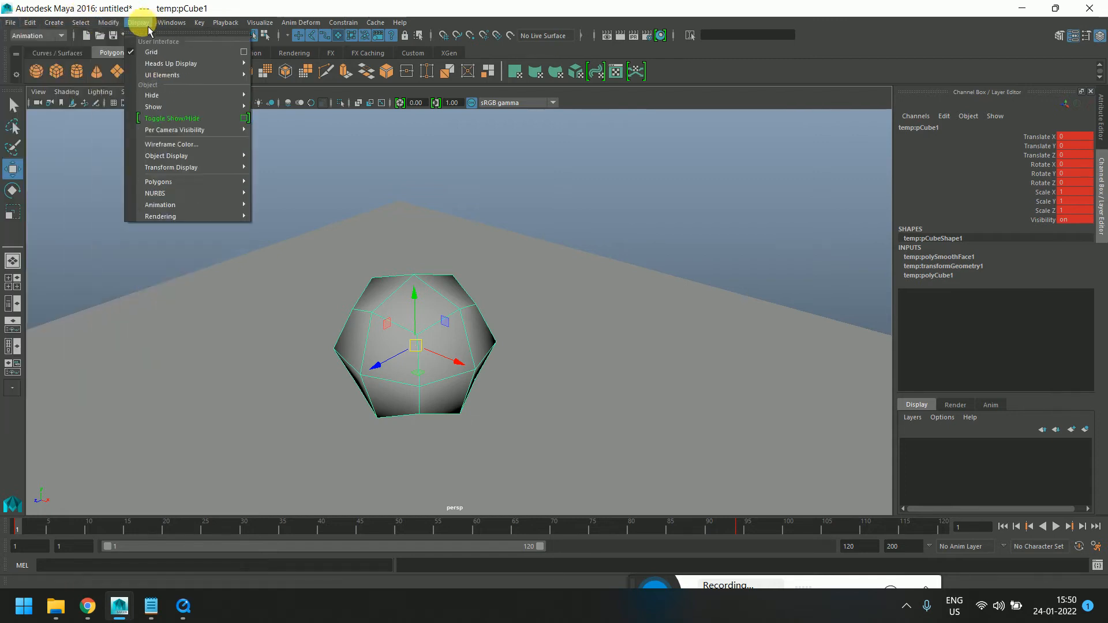
mouse_move(171, 26)
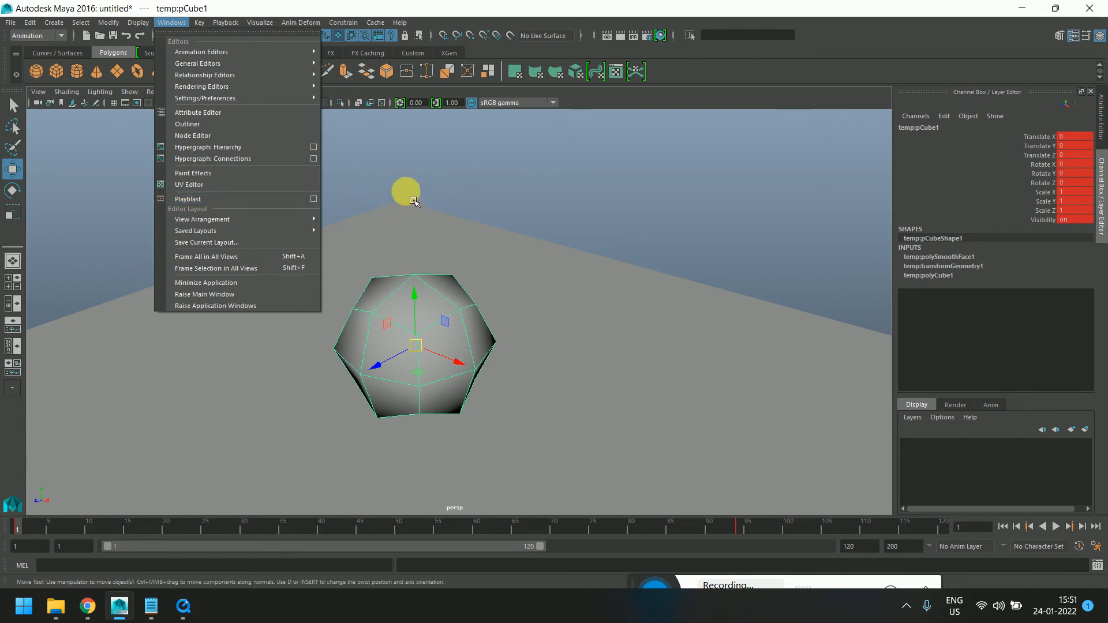
Deselect the object and open the Set Project dialog, then close it
left_click(398, 180)
left_click(12, 22)
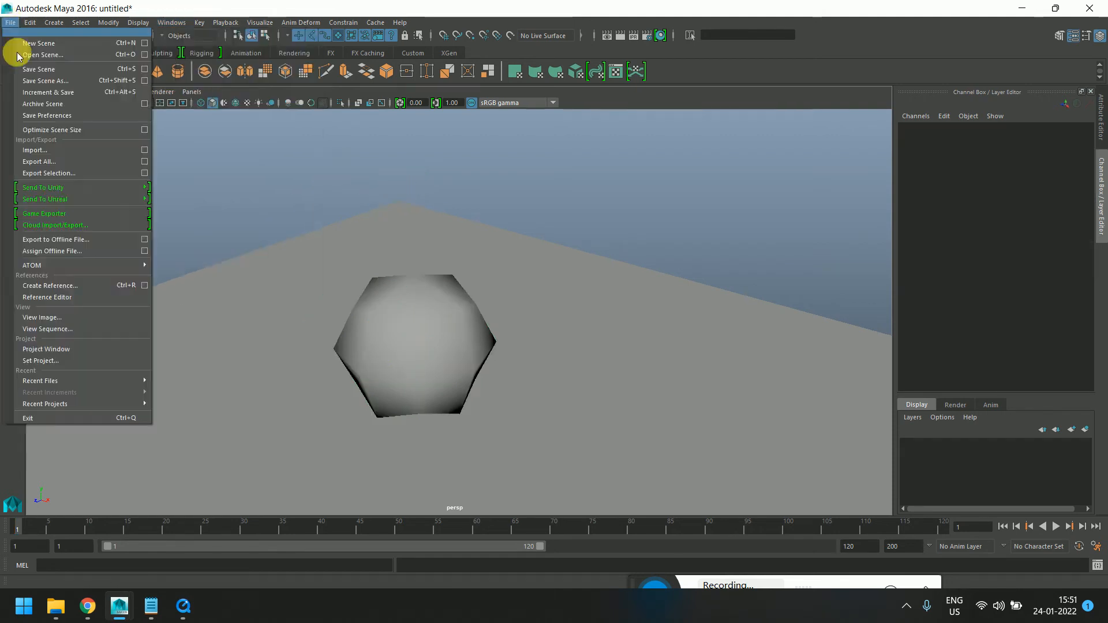
left_click(32, 362)
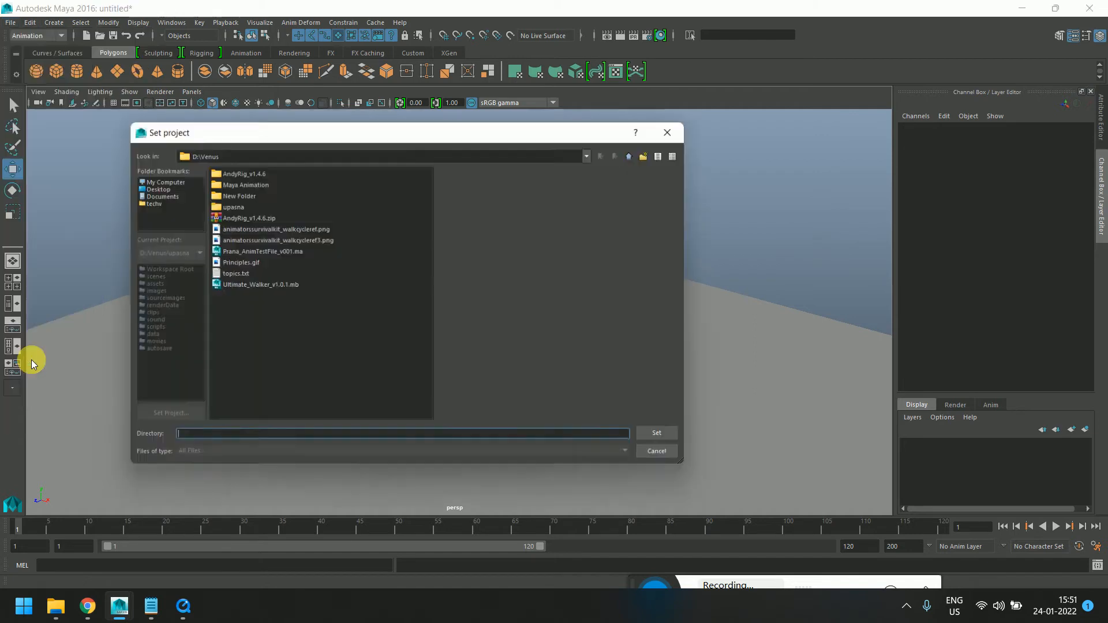
left_click(682, 125)
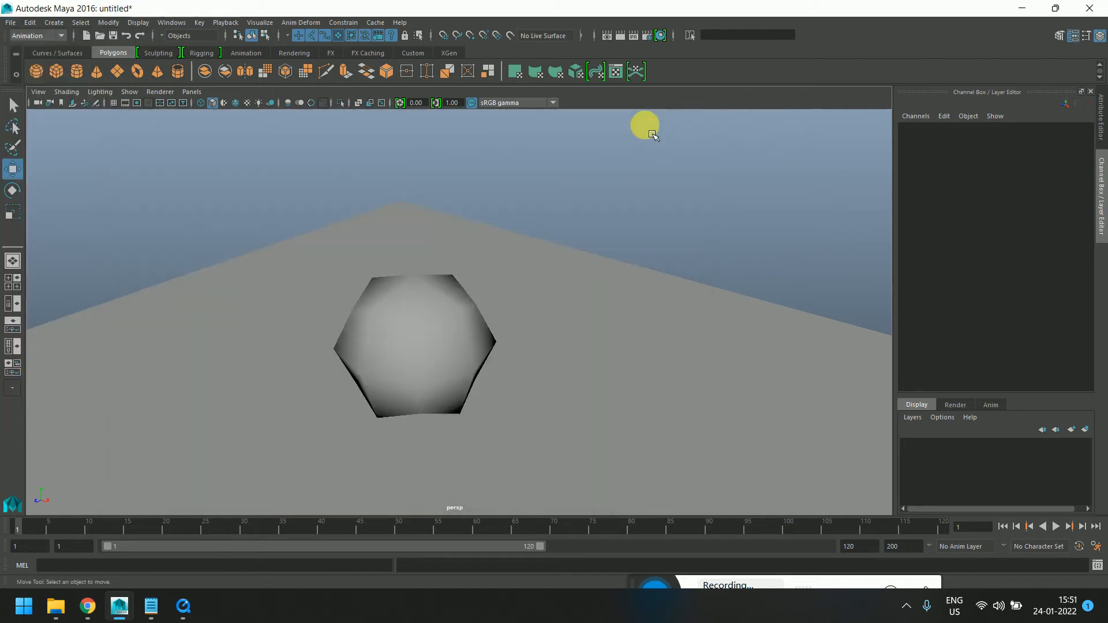
Open the Project Window to view the upasna project's locations, then close it
left_click(10, 22)
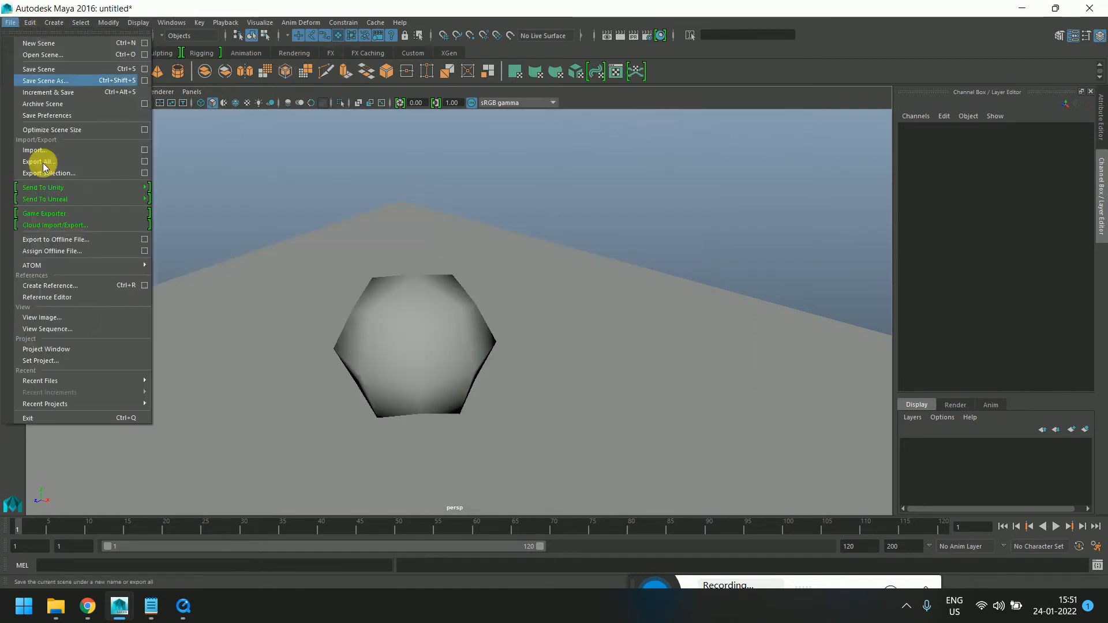
left_click(65, 348)
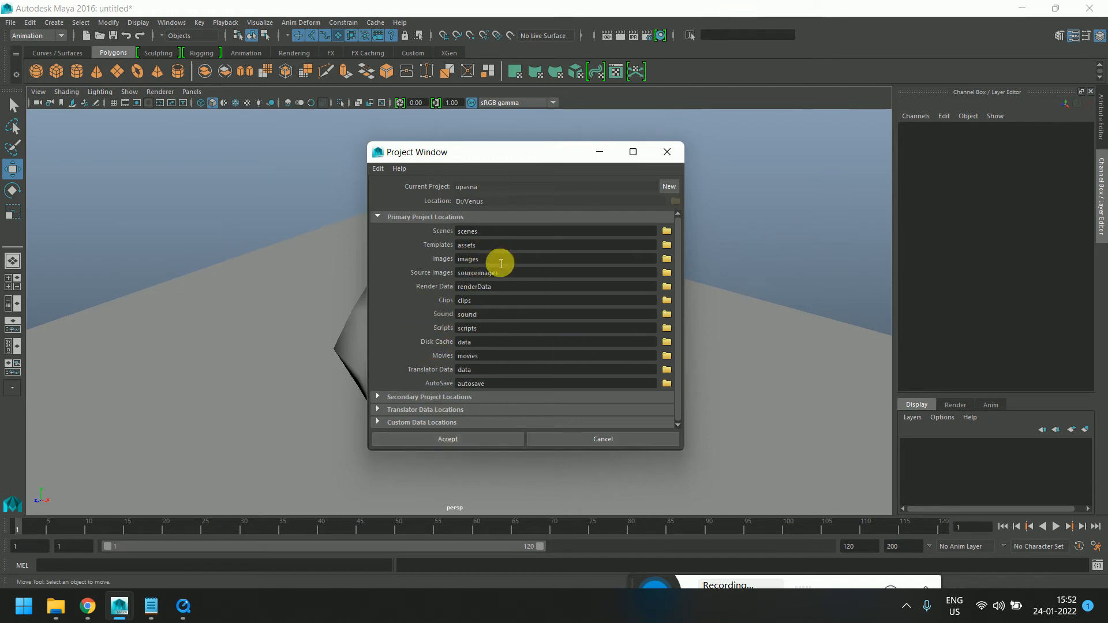
left_click(667, 151)
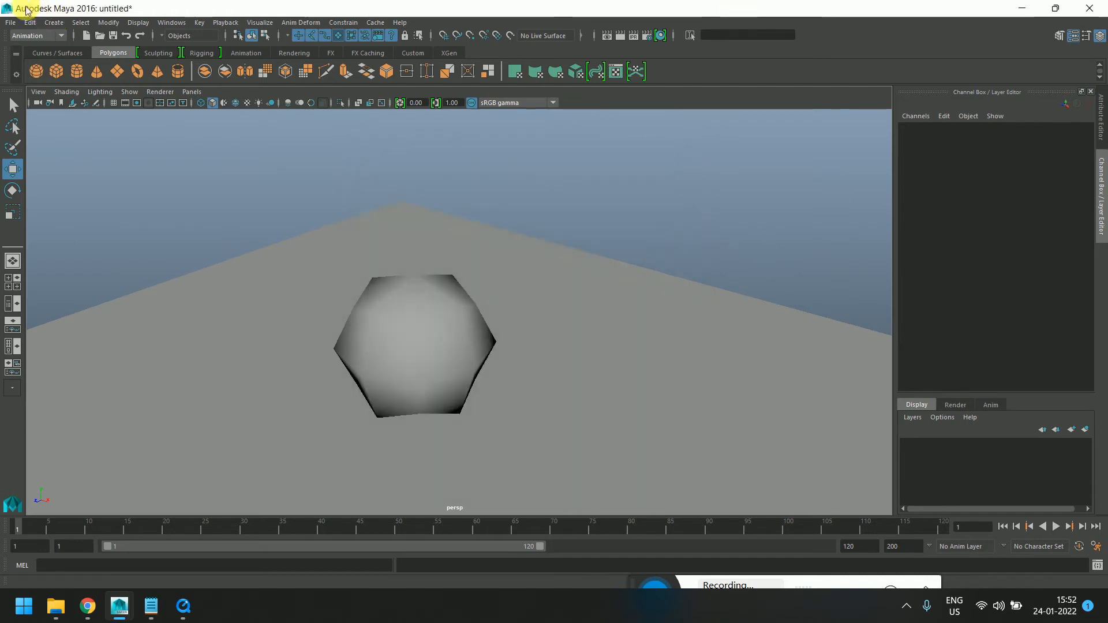
left_click(11, 23)
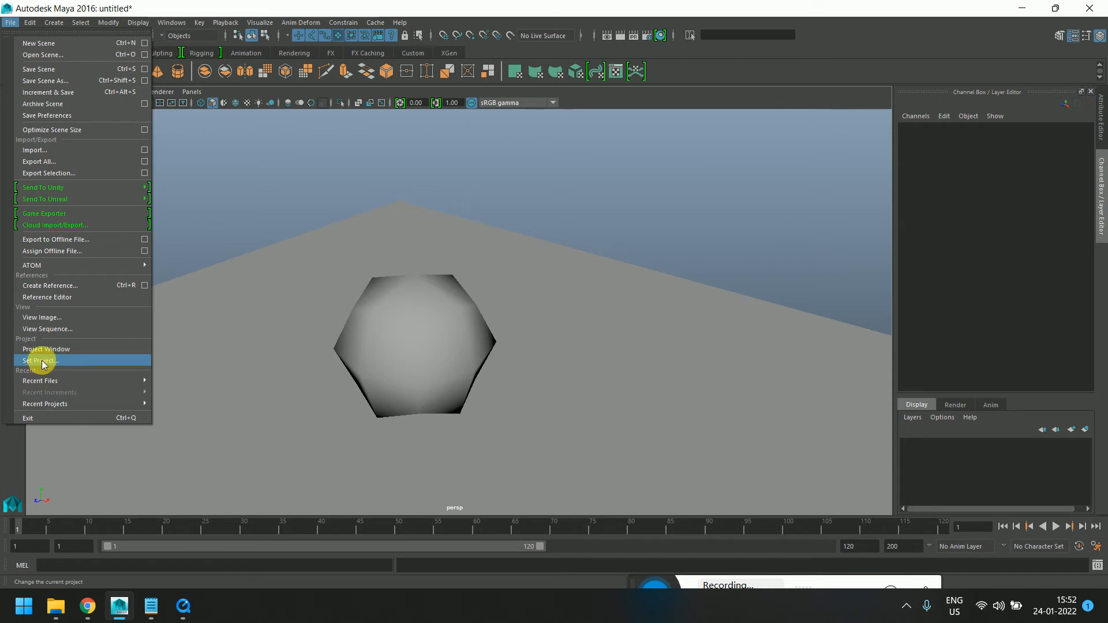
left_click(57, 286)
left_click(680, 127)
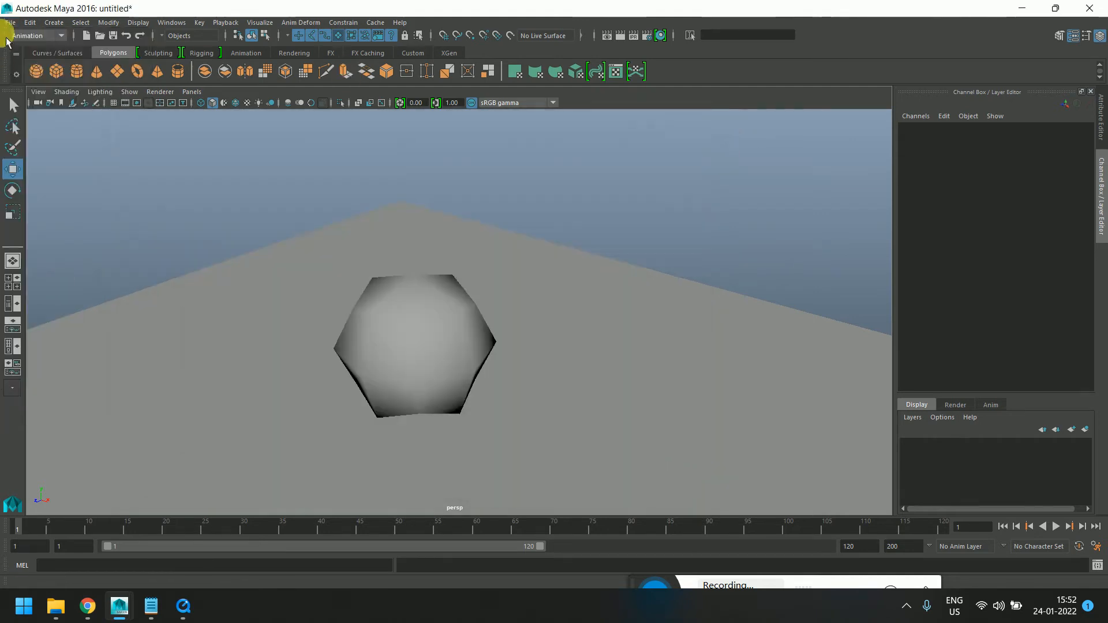
Open the Reference Editor, enlarge its window and select the tempRN temp.ma reference
left_click(10, 22)
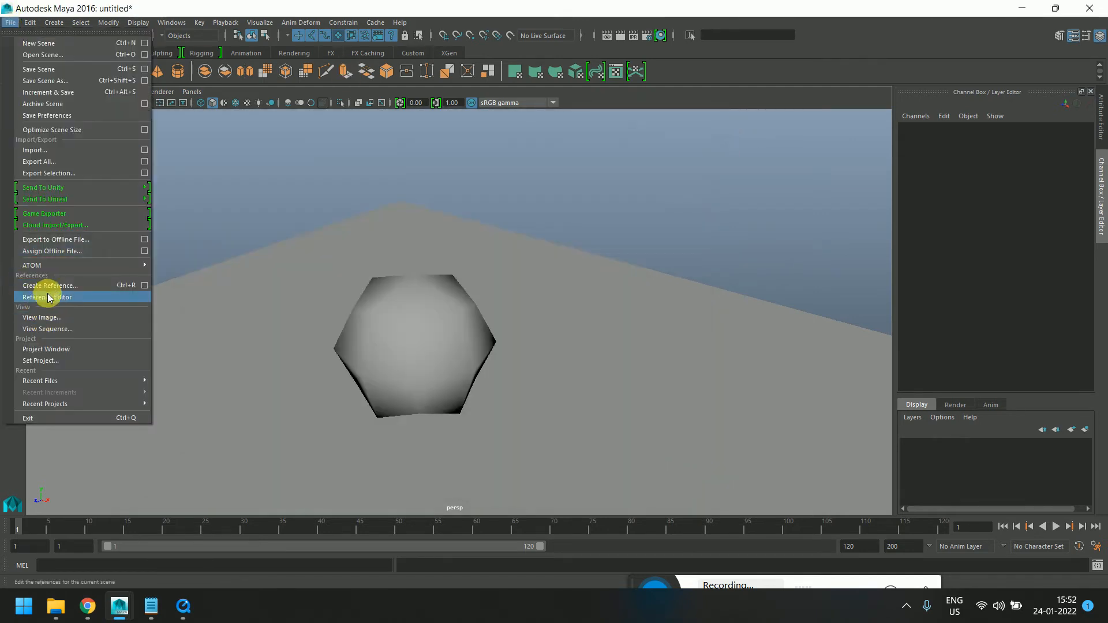
left_click(47, 296)
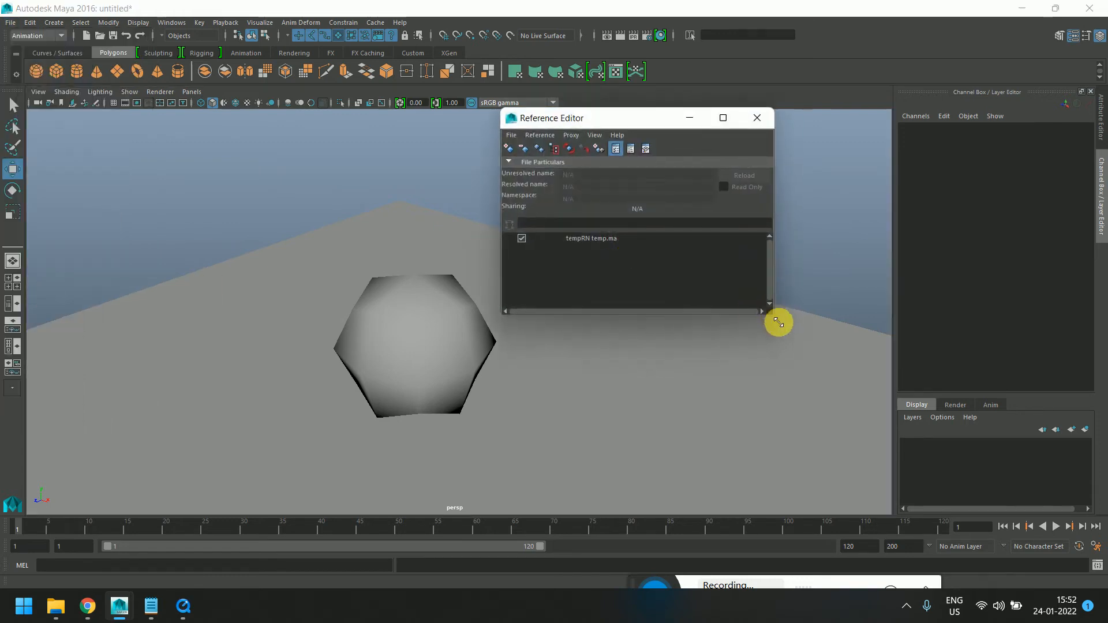
left_click_drag(776, 319, 862, 487)
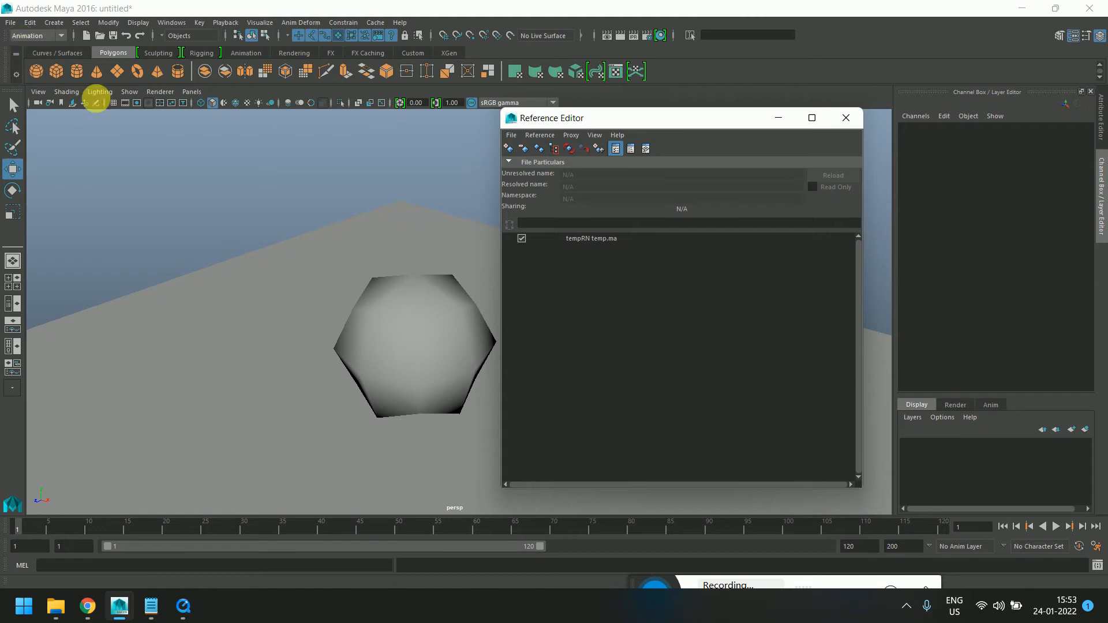
left_click(598, 240)
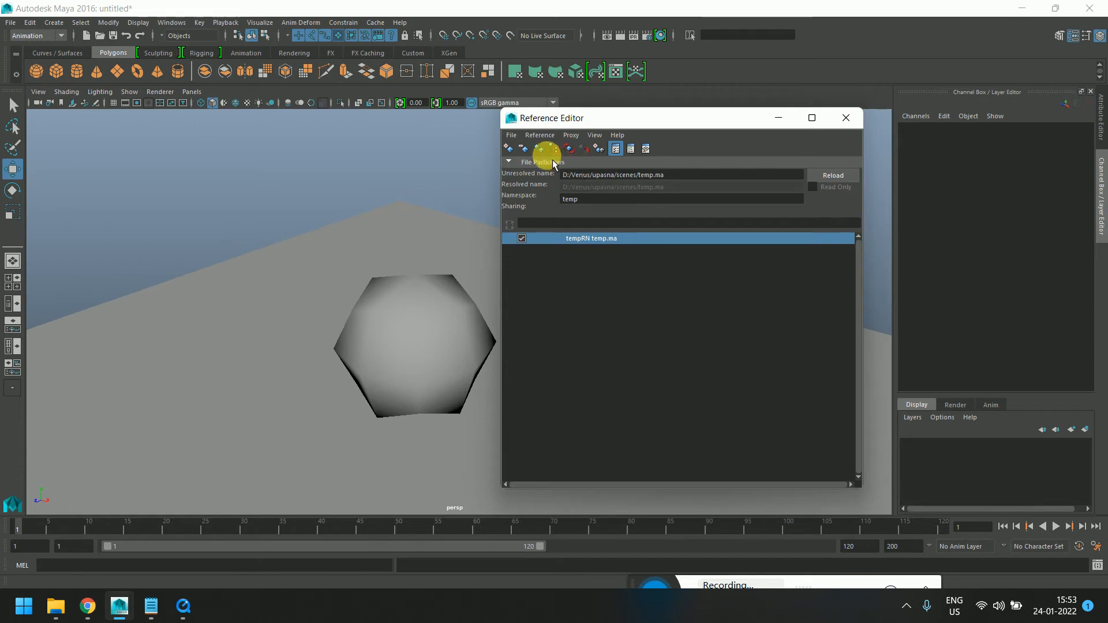
left_click_drag(634, 120, 553, 123)
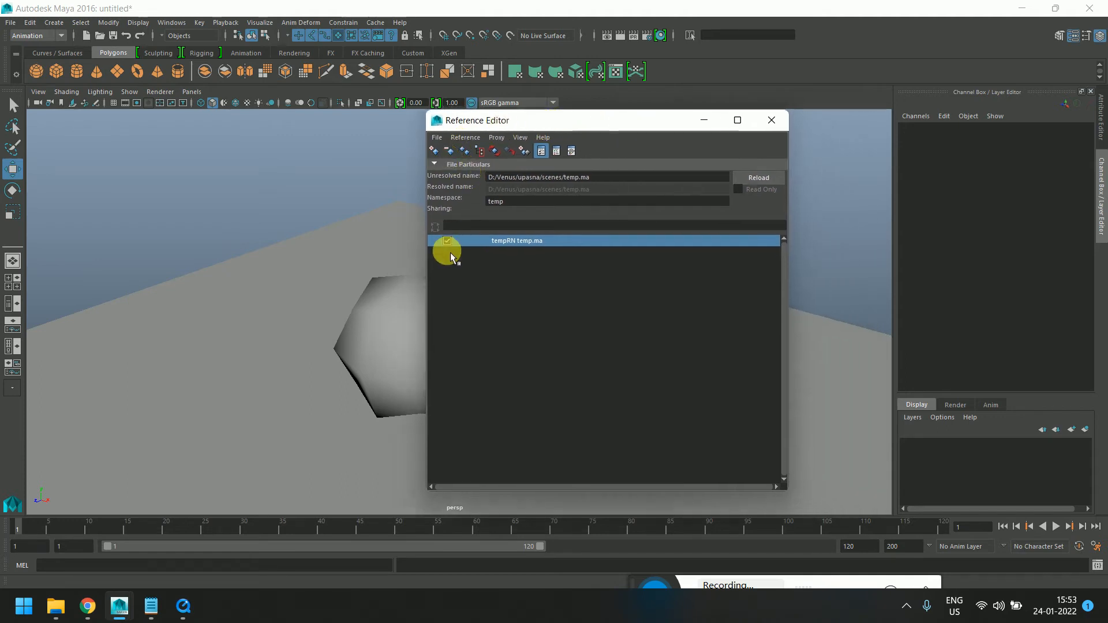
Open and close the reference file browser from the Reference Editor, then minimize the editor
left_click(452, 156)
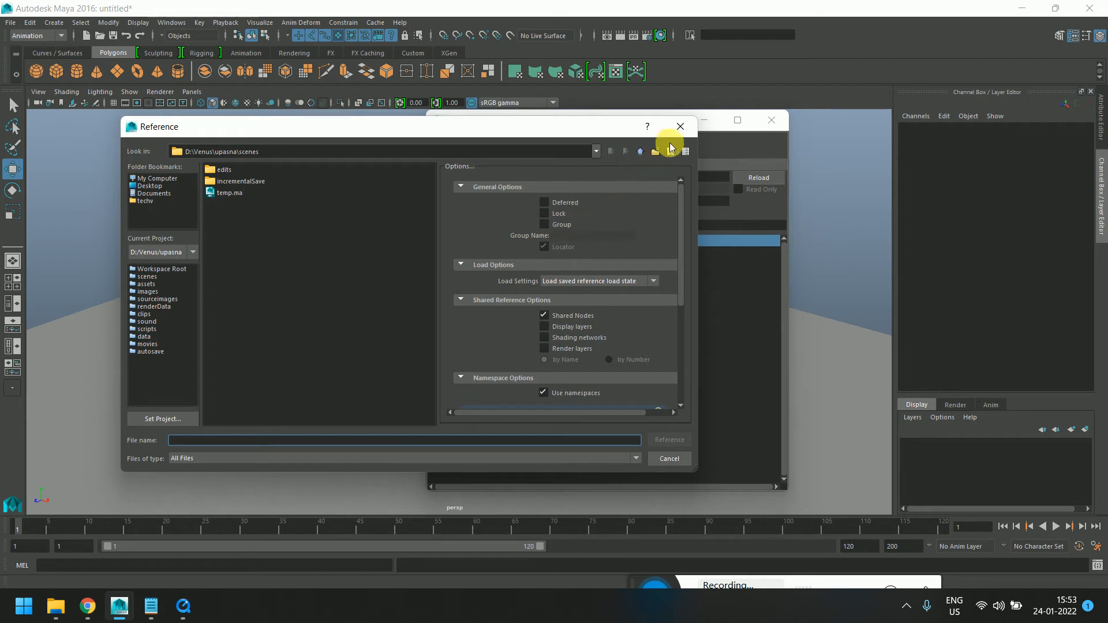
left_click(678, 126)
left_click_drag(593, 130, 522, 147)
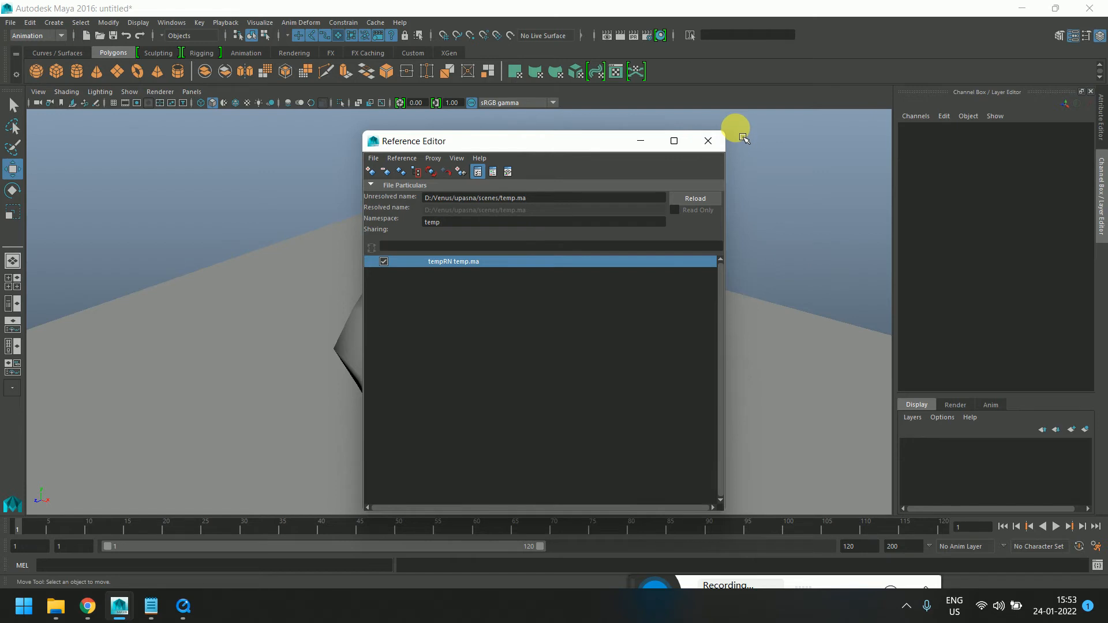
left_click(641, 141)
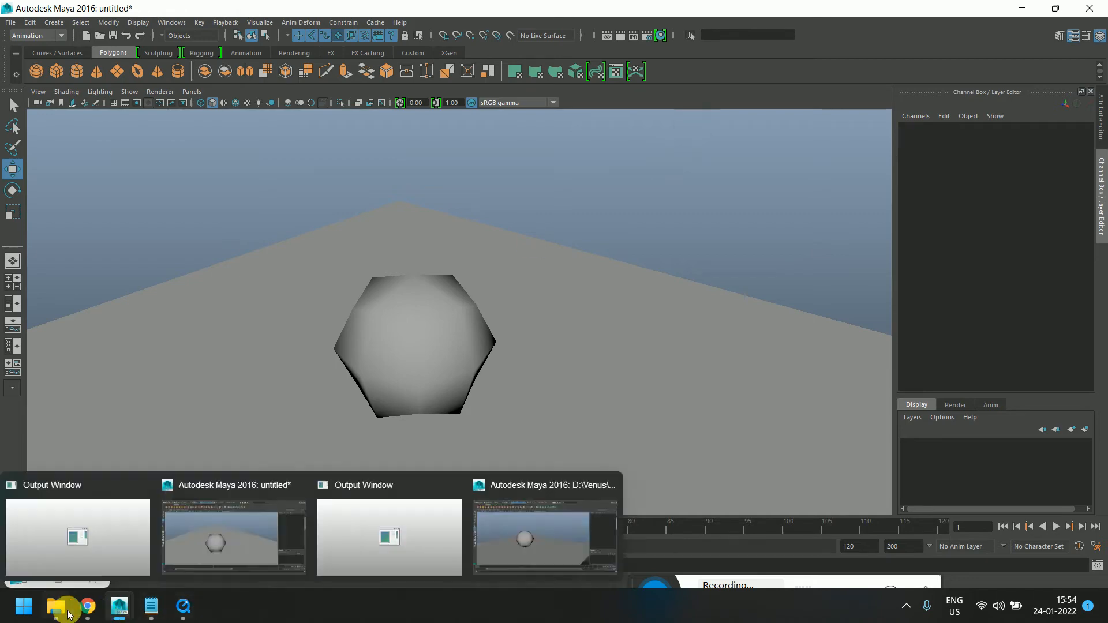
Open File Explorer to view This PC's drives, then minimize it
mouse_move(55, 606)
left_click(182, 543)
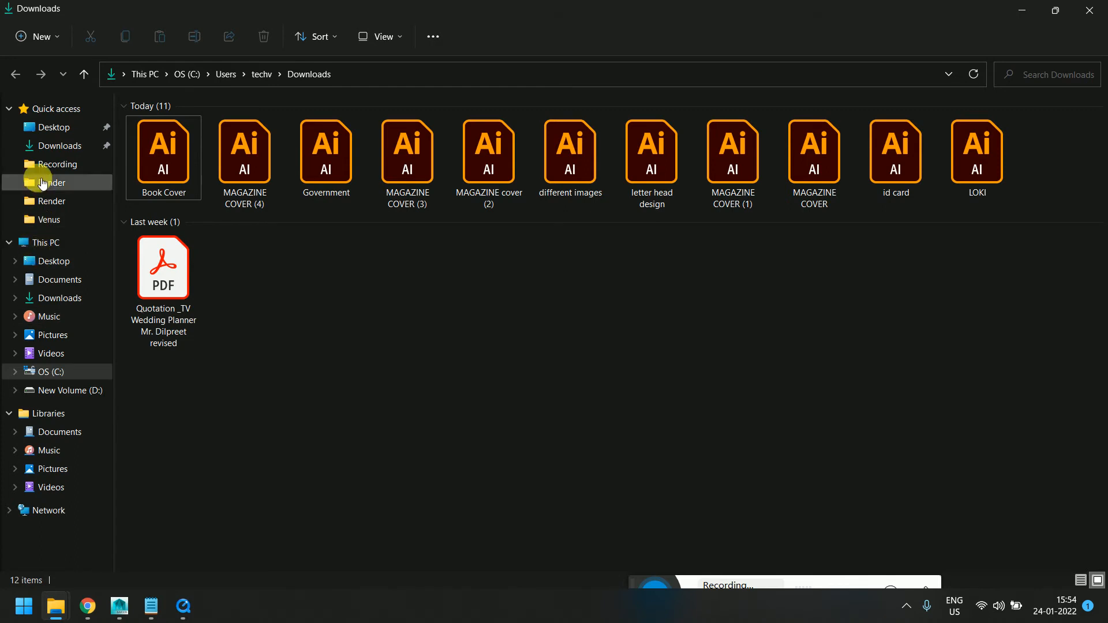
left_click(46, 243)
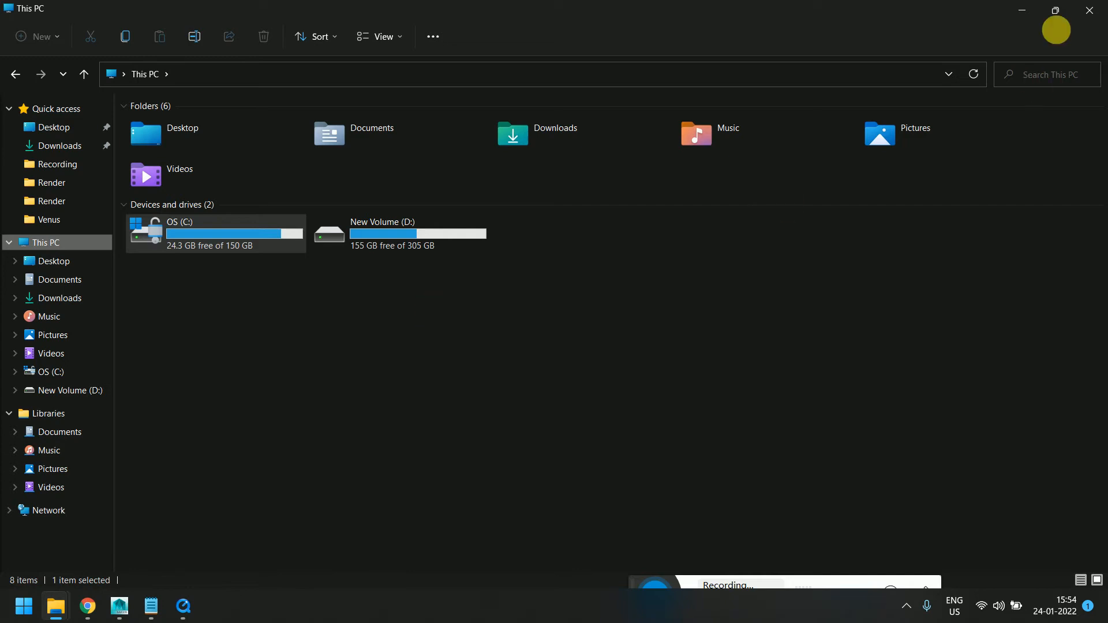
left_click(1023, 12)
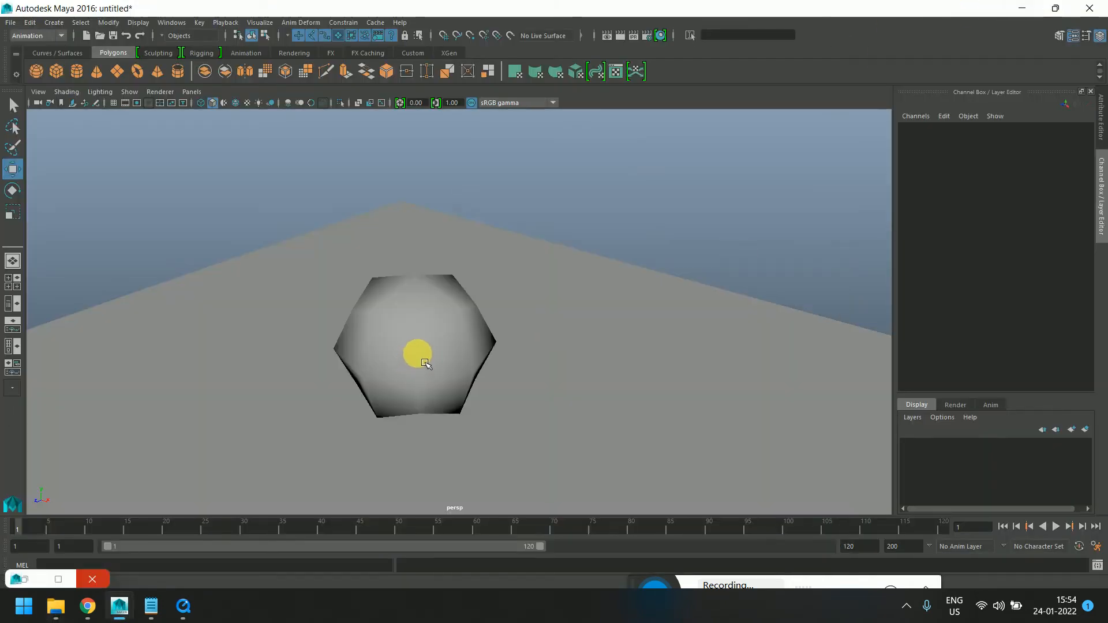
Reopen the Reference Editor and unload then reload the tempRN temp.ma reference
left_click_drag(440, 350, 418, 271, "alt")
left_click(10, 23)
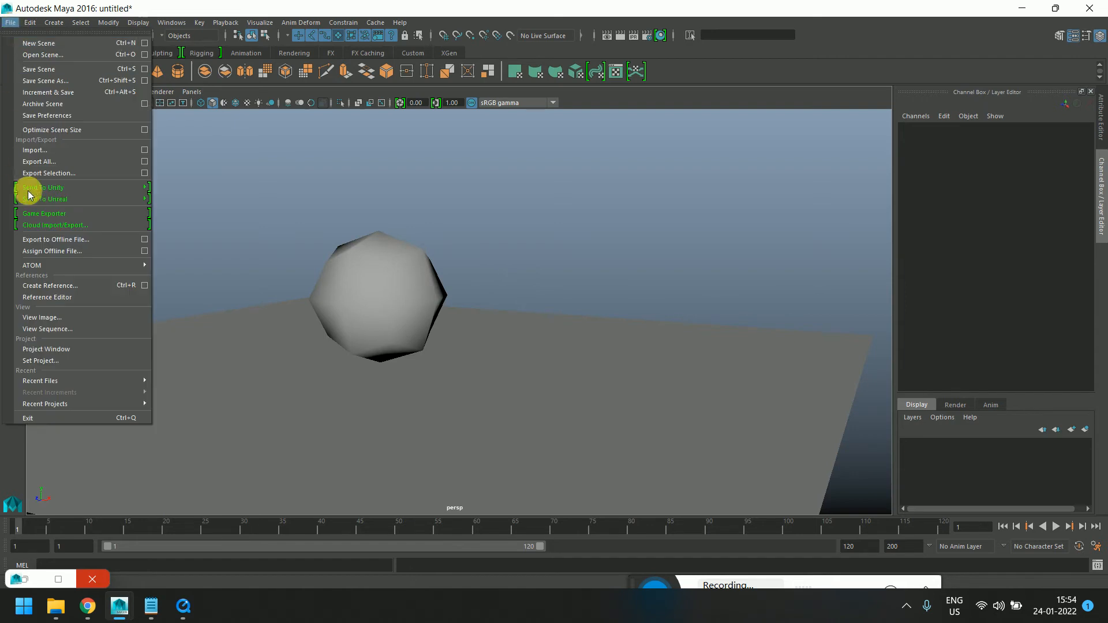
left_click(70, 296)
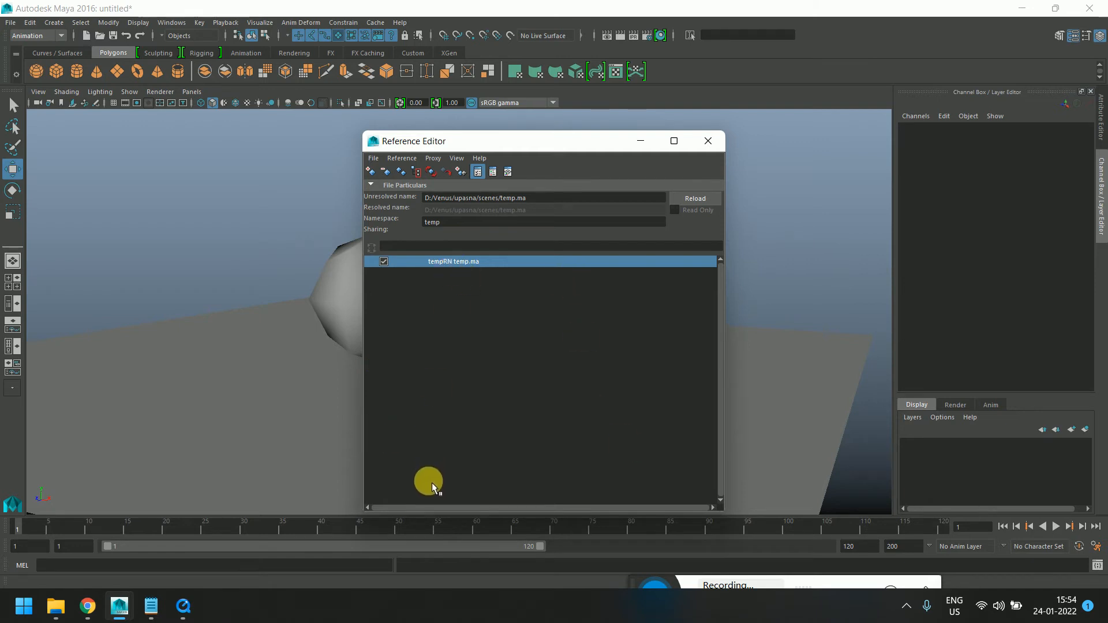
left_click(384, 261)
left_click_drag(501, 140, 821, 83)
left_click(703, 205)
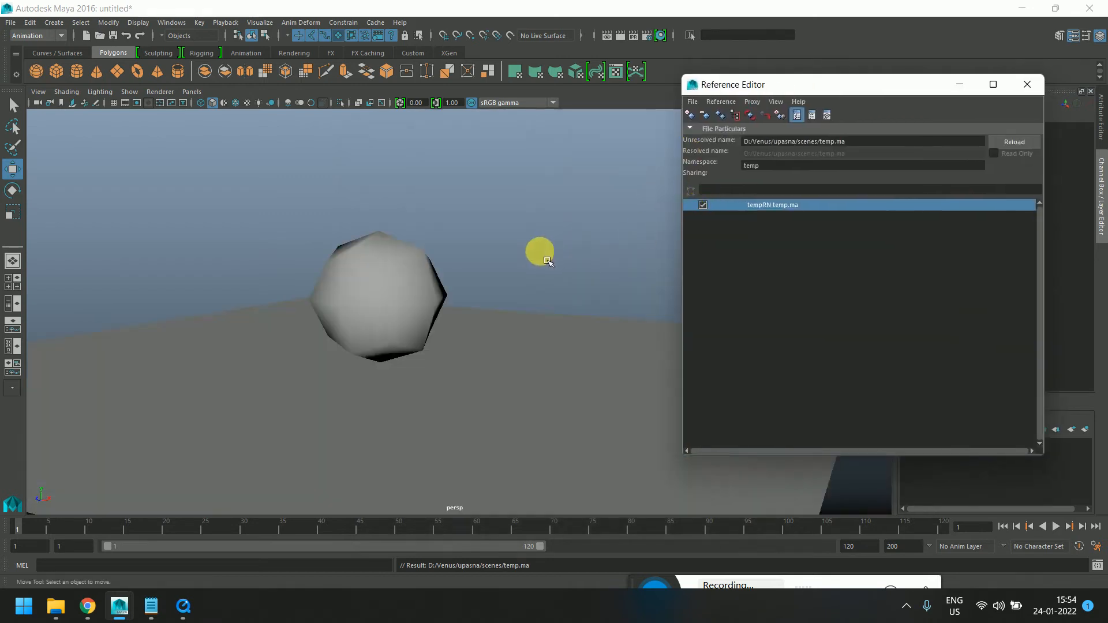
Reposition the Reference Editor window and minimize it
left_click_drag(547, 261, 542, 215, "alt")
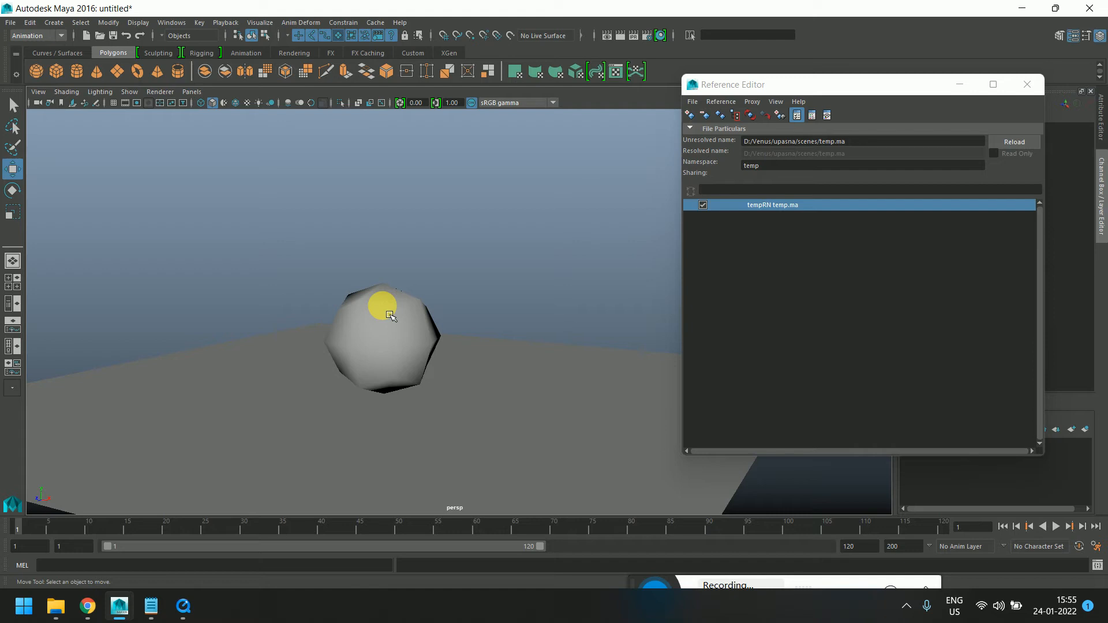
mouse_move(789, 84)
left_mouse_down()
mouse_move(596, 113)
mouse_move(784, 102)
left_mouse_up()
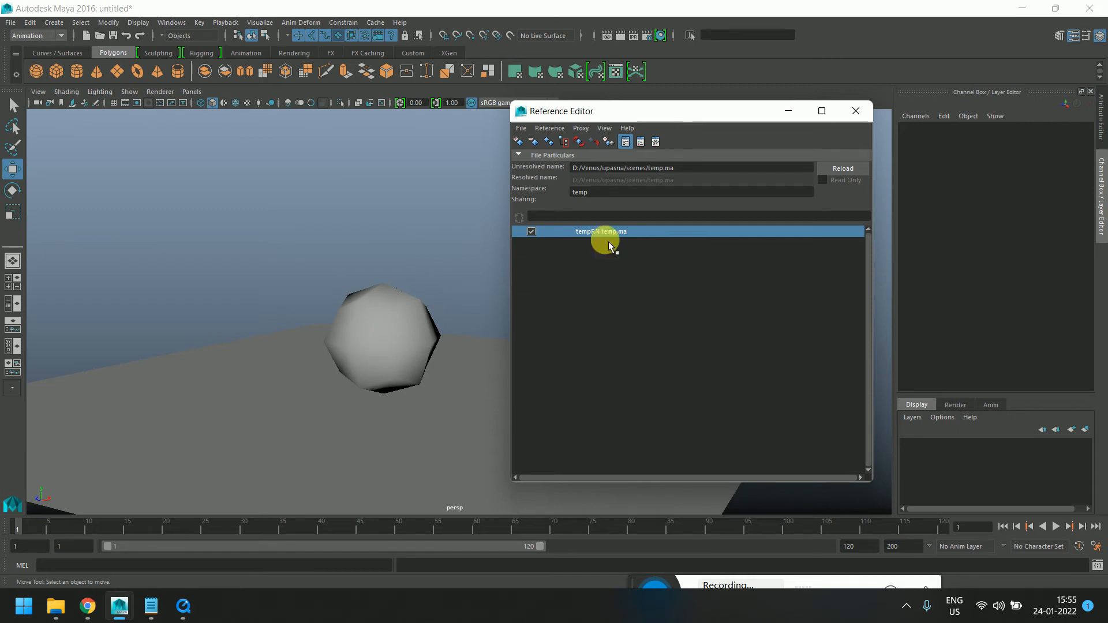
left_click_drag(664, 114, 593, 136)
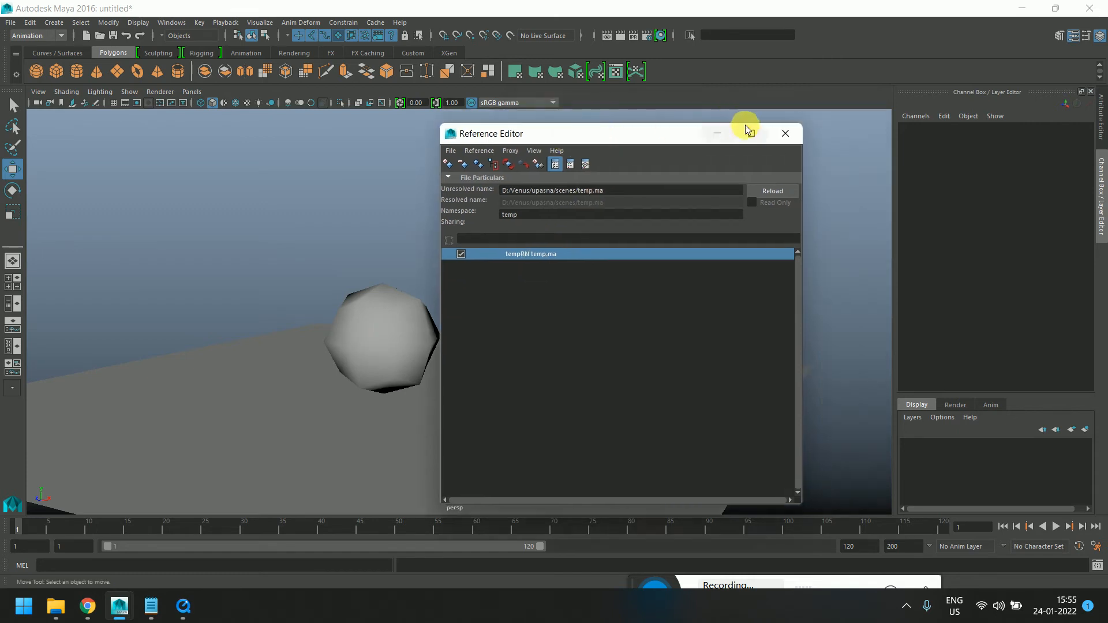
left_click(716, 133)
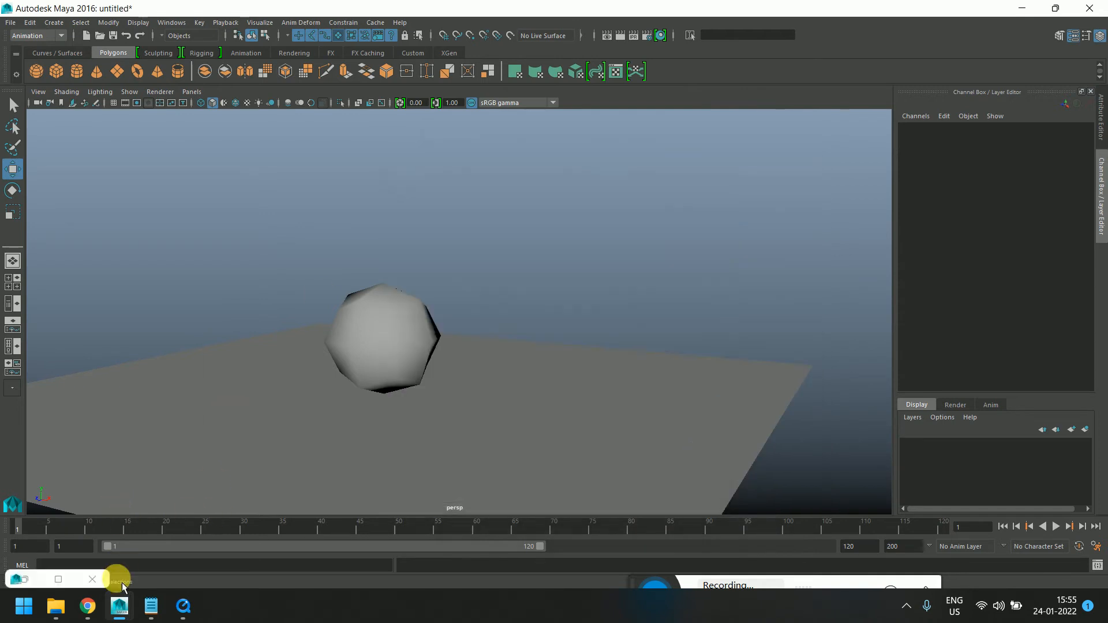
left_click(93, 579)
Open the topics note in Notepad to review the lesson list, then minimize it
mouse_move(151, 606)
mouse_move(182, 566)
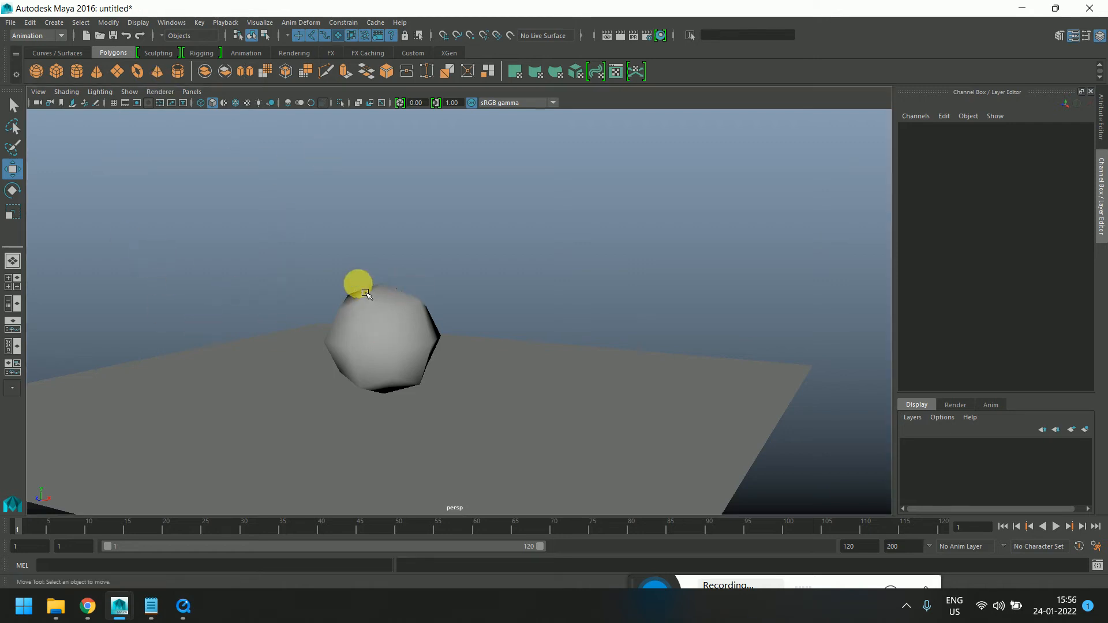
left_click(153, 612)
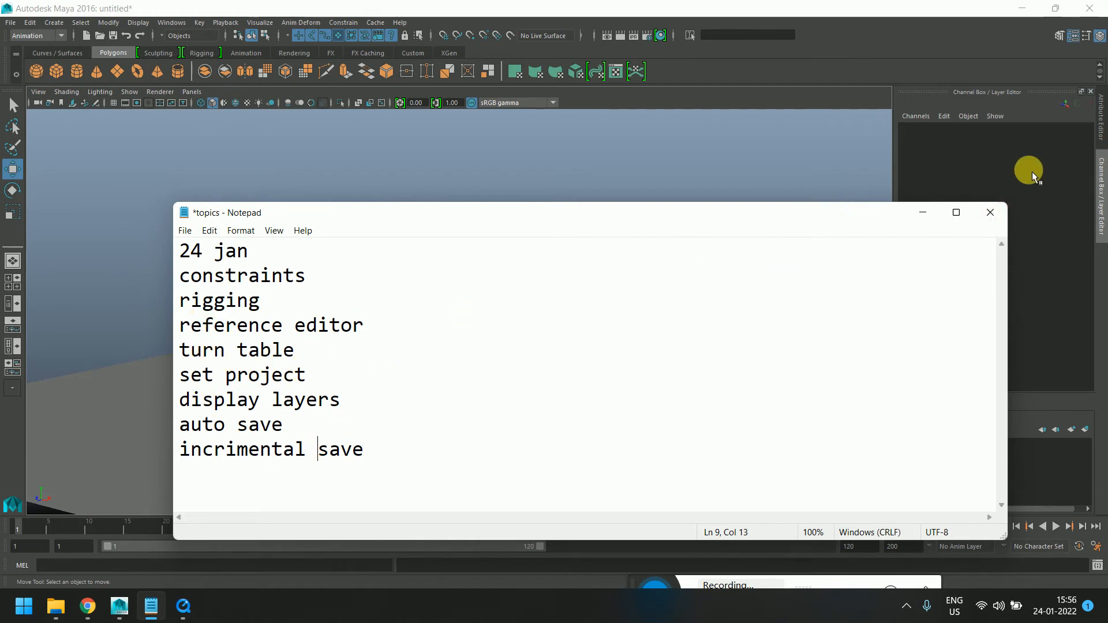
left_click(922, 212)
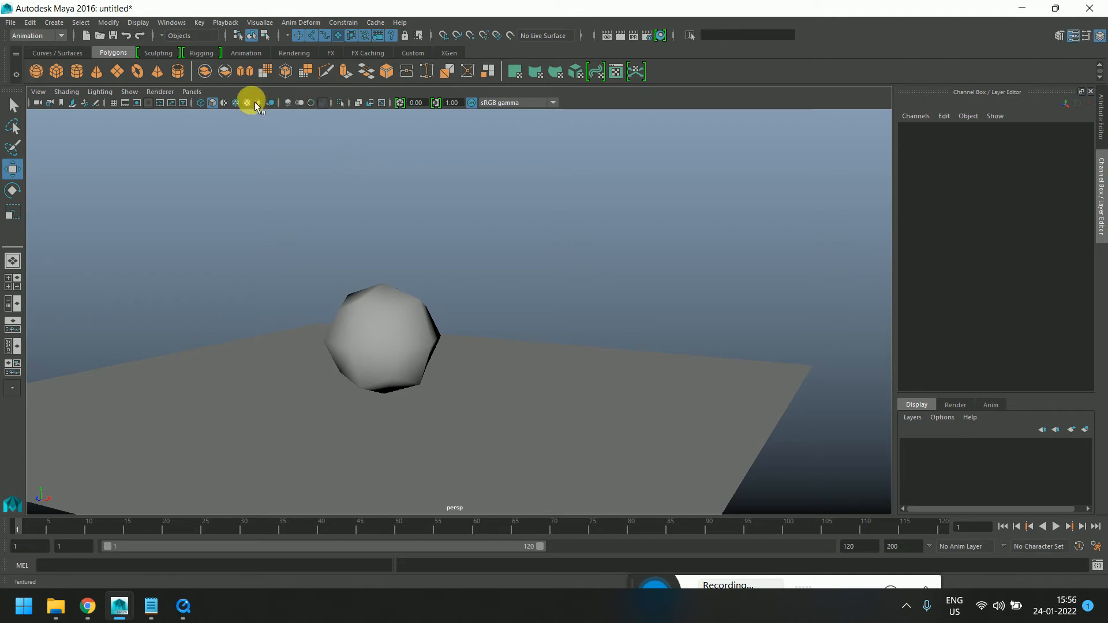
Open the Preferences and enable AutoSave in the Files/Projects settings
left_click(171, 22)
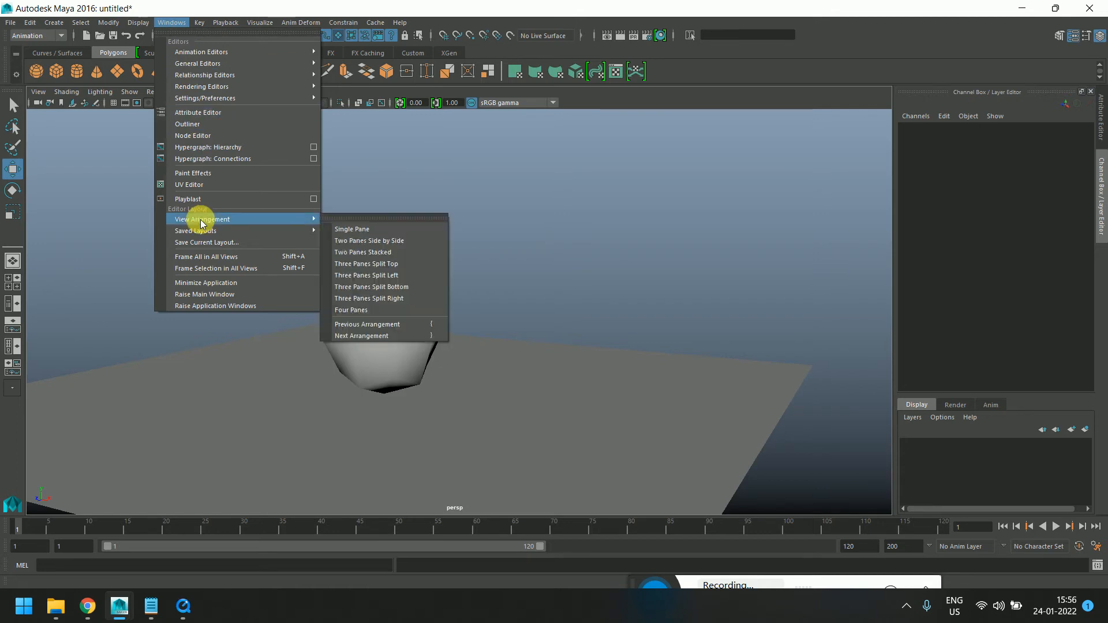
mouse_move(244, 98)
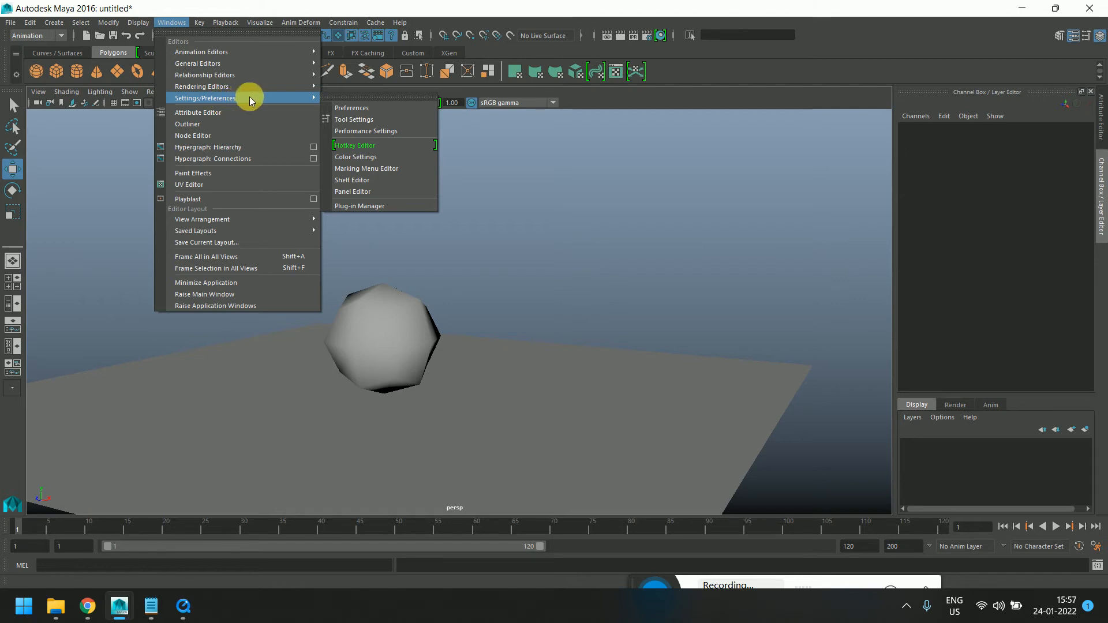
left_click(352, 107)
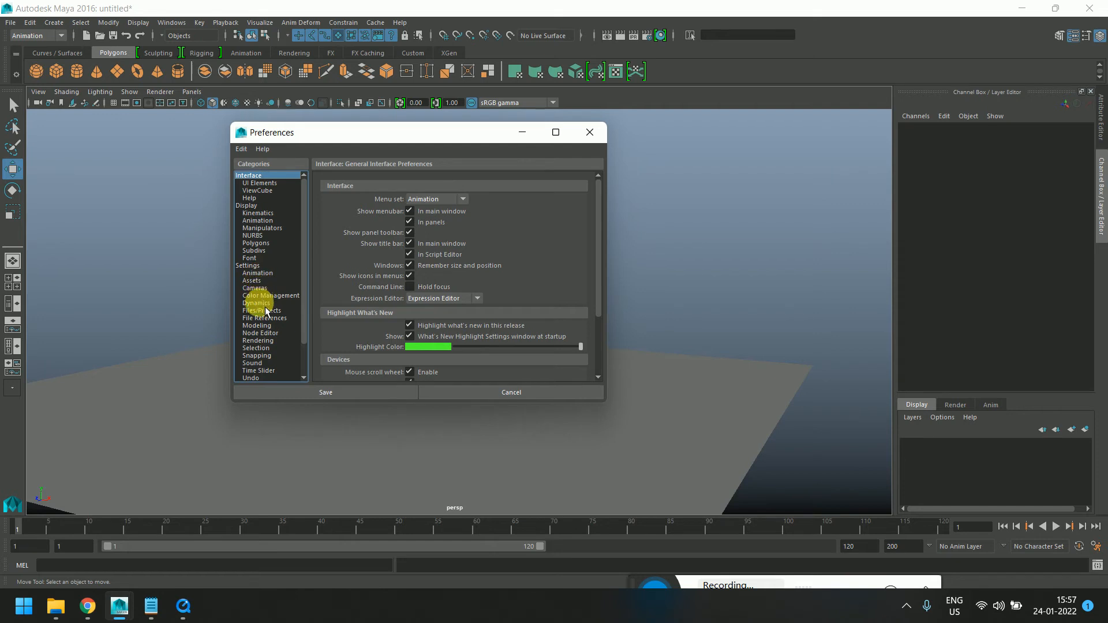
left_click(254, 265)
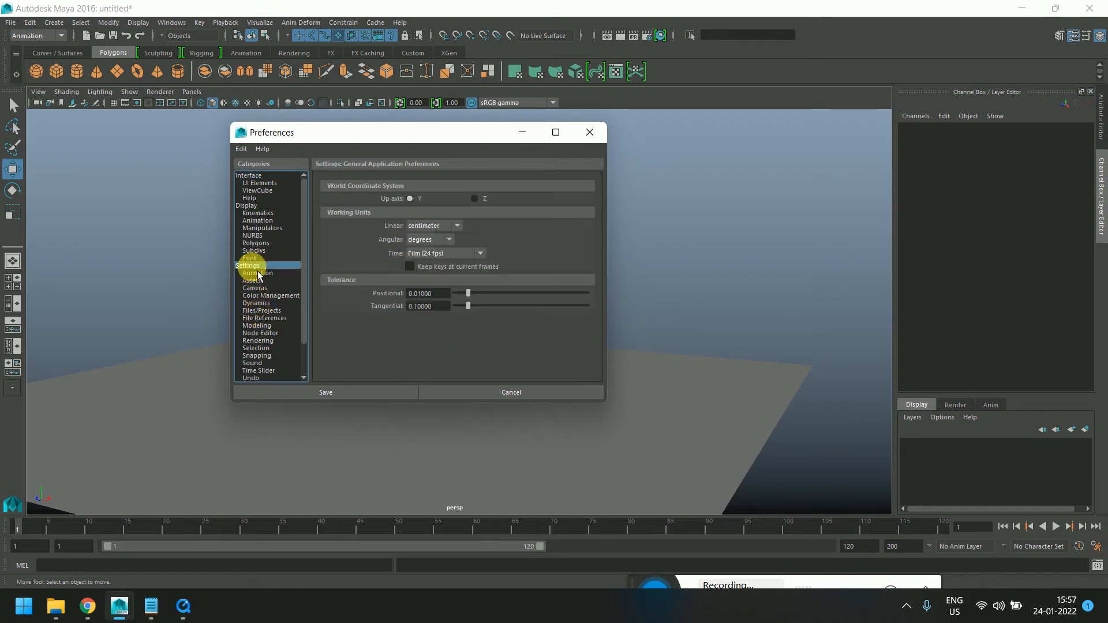
left_click(259, 312)
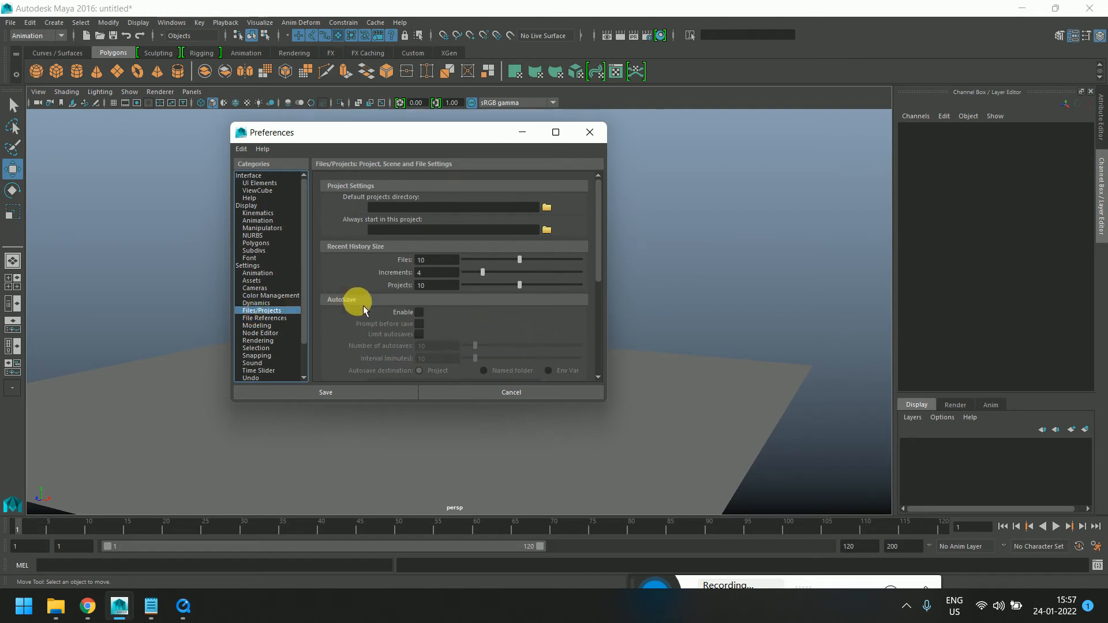
left_click(419, 312)
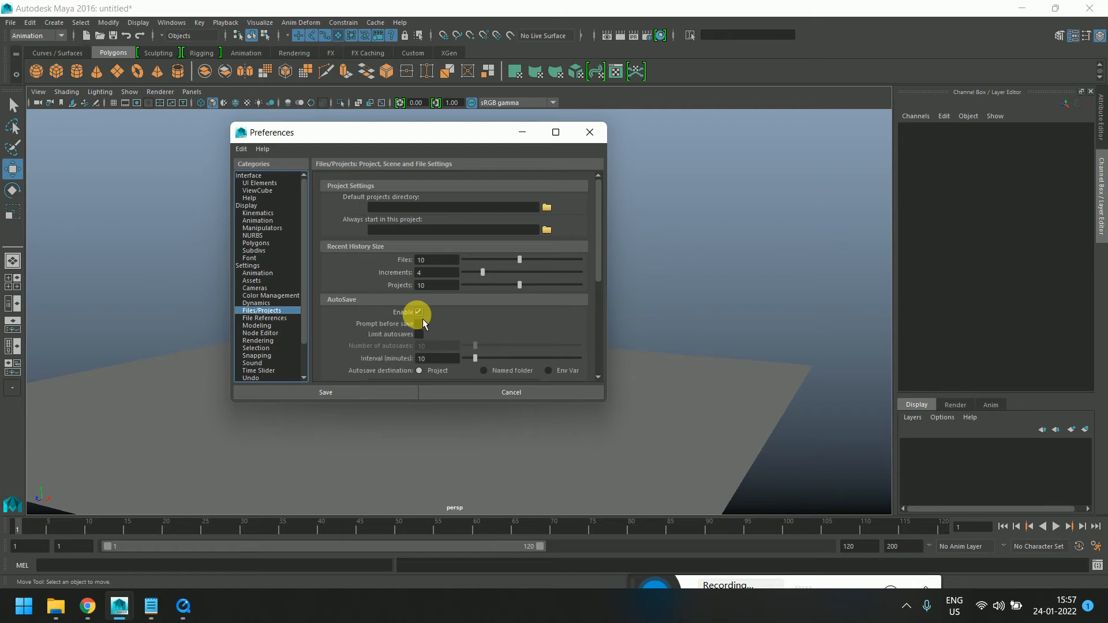
scroll(440, 317, "down", 1)
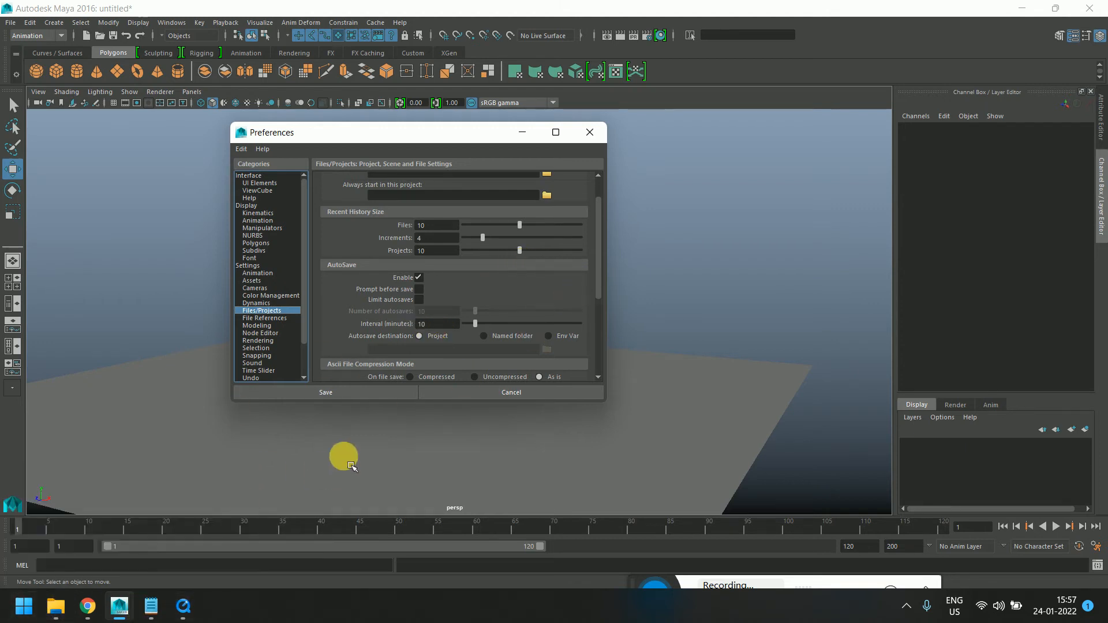
mouse_move(80, 616)
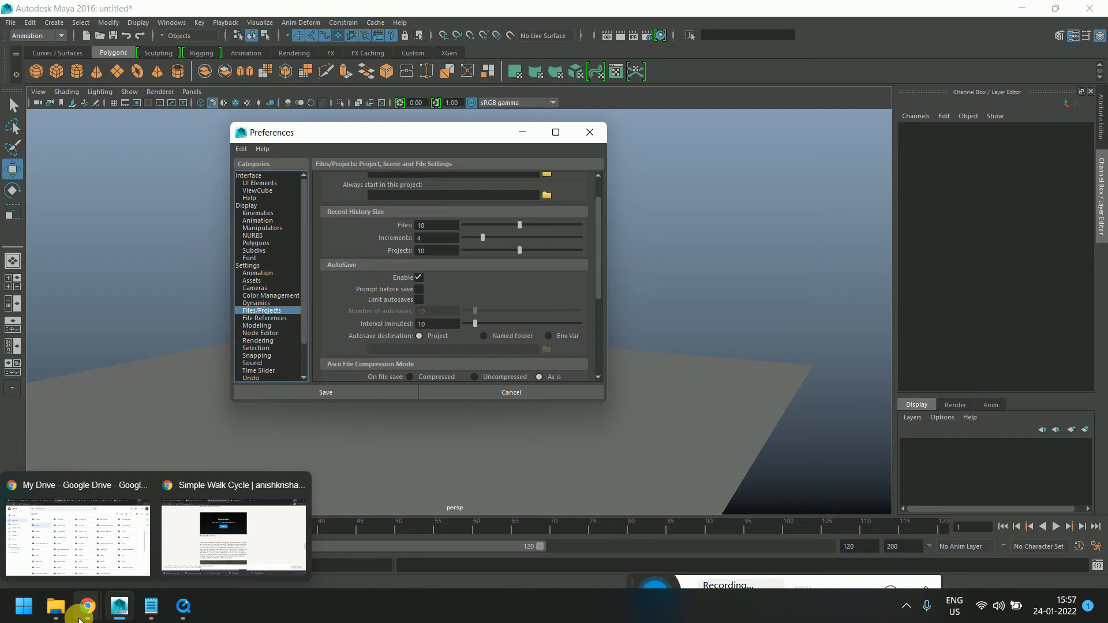
double_click(453, 324)
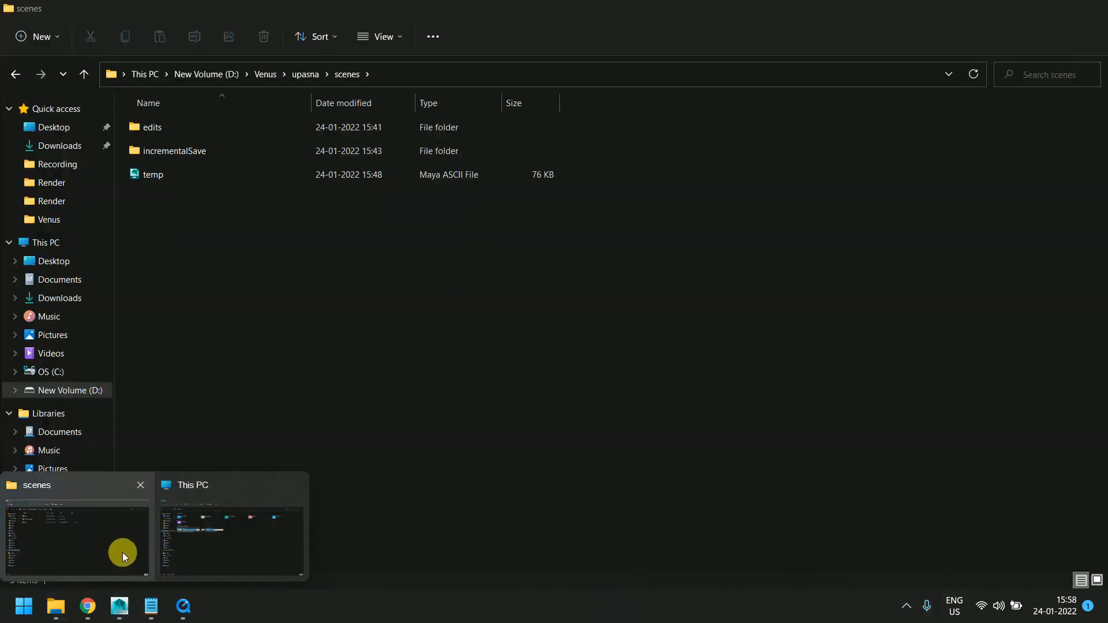
Browse the upasna project's scenes folder in File Explorer, then switch back to Maya
left_click(122, 552)
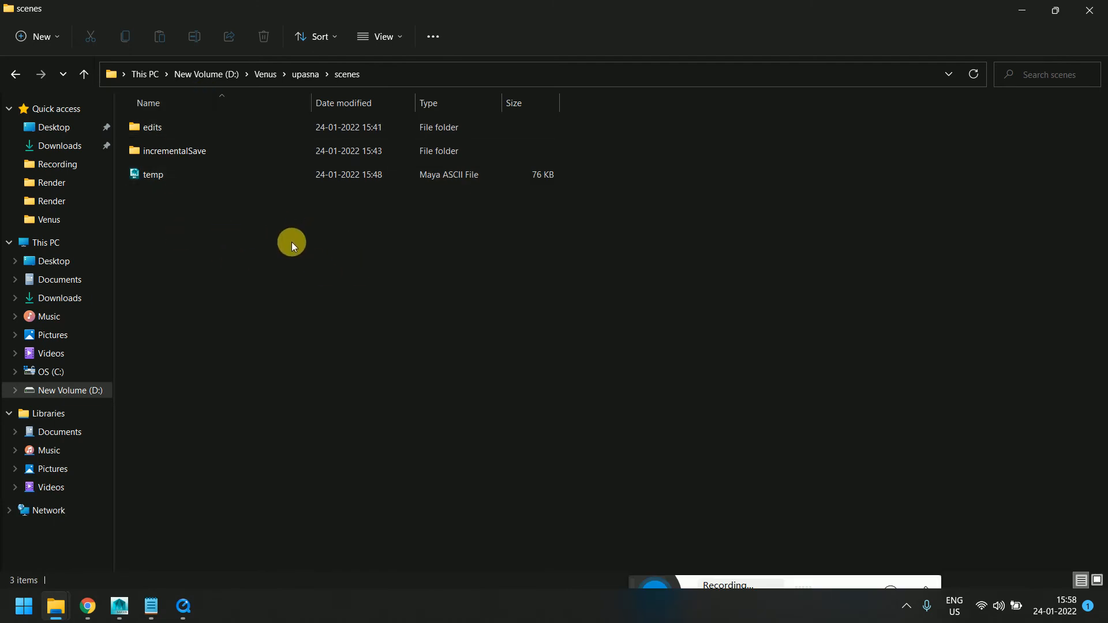
mouse_move(66, 608)
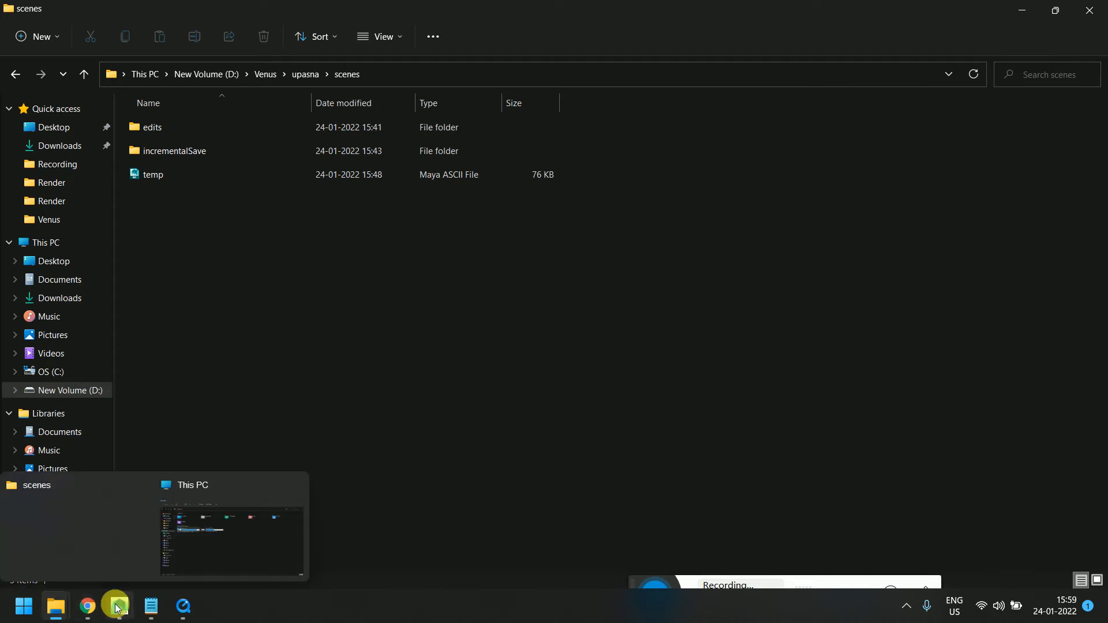
mouse_move(120, 606)
left_click(233, 534)
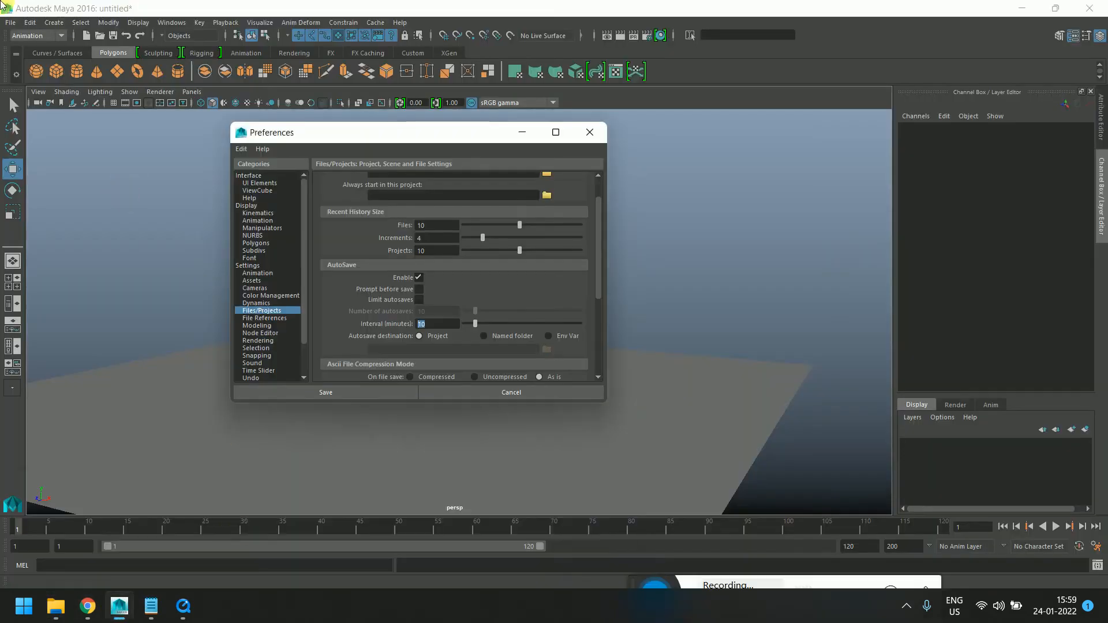
Close the Preferences window and open the Save Scene Options dialog
left_click(598, 140)
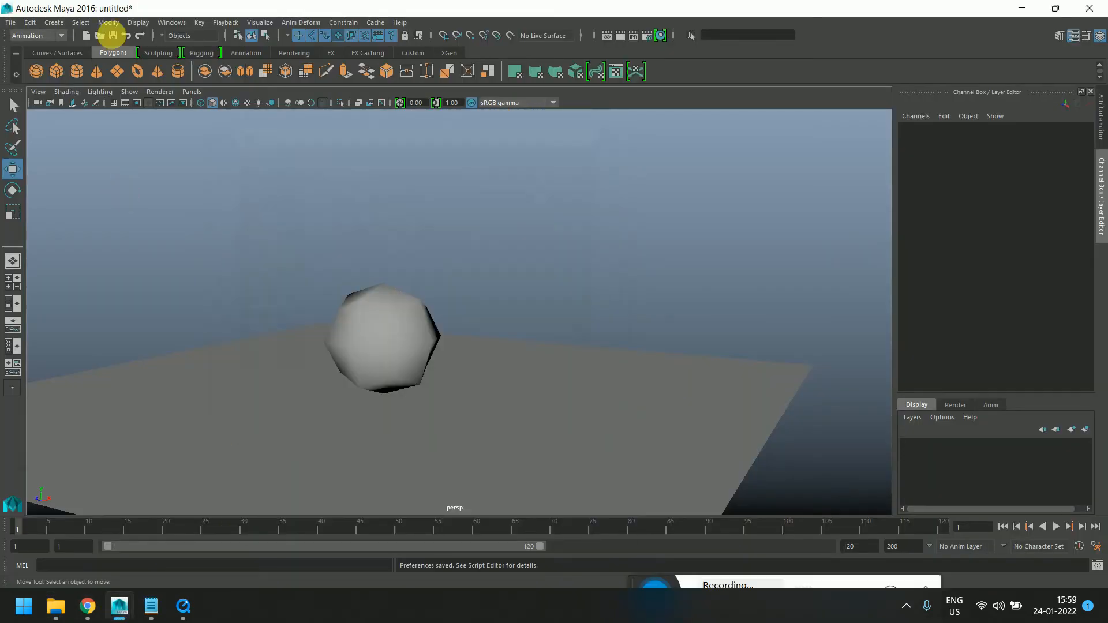
left_click(10, 22)
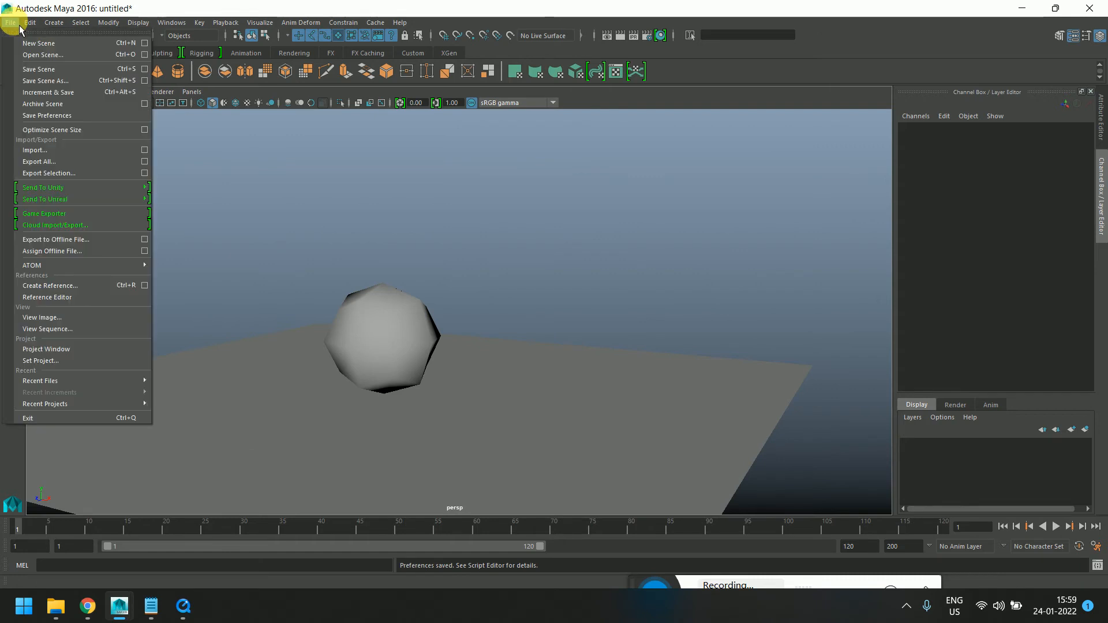
left_click(144, 69)
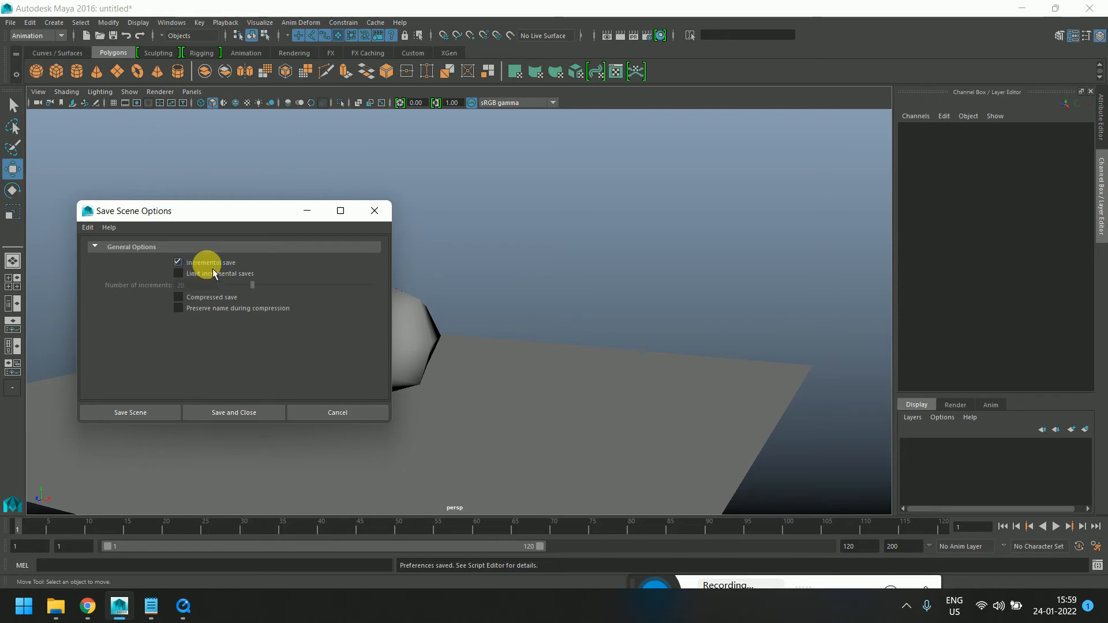
left_click_drag(225, 216, 311, 186)
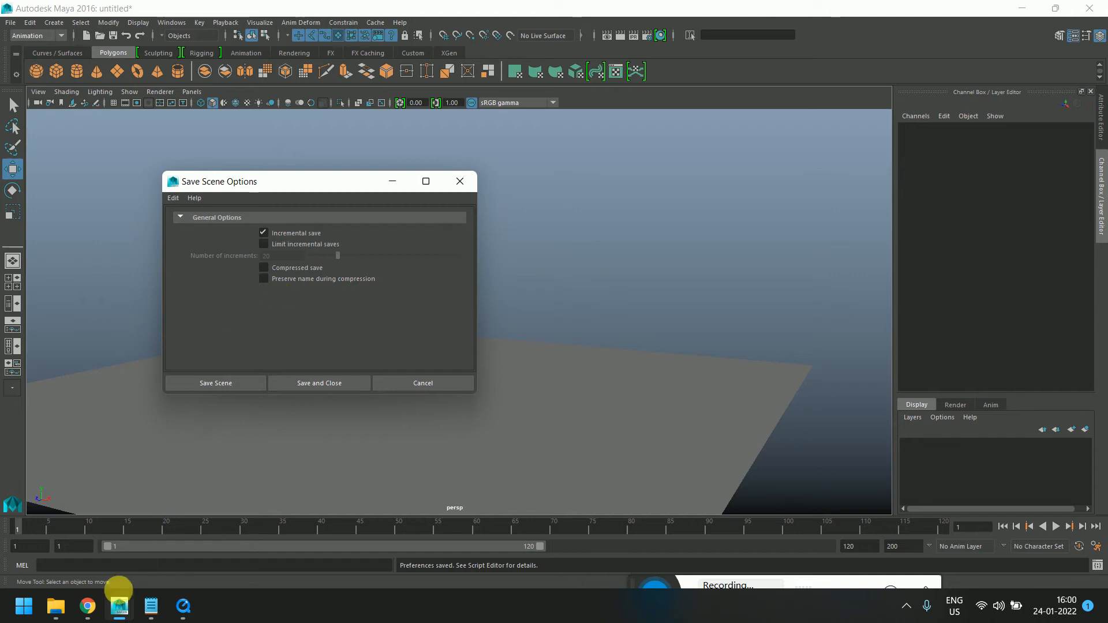
Inspect the incrementalSave folder inside the project's scenes folder in File Explorer, then minimize it
left_click(57, 603)
left_click(136, 556)
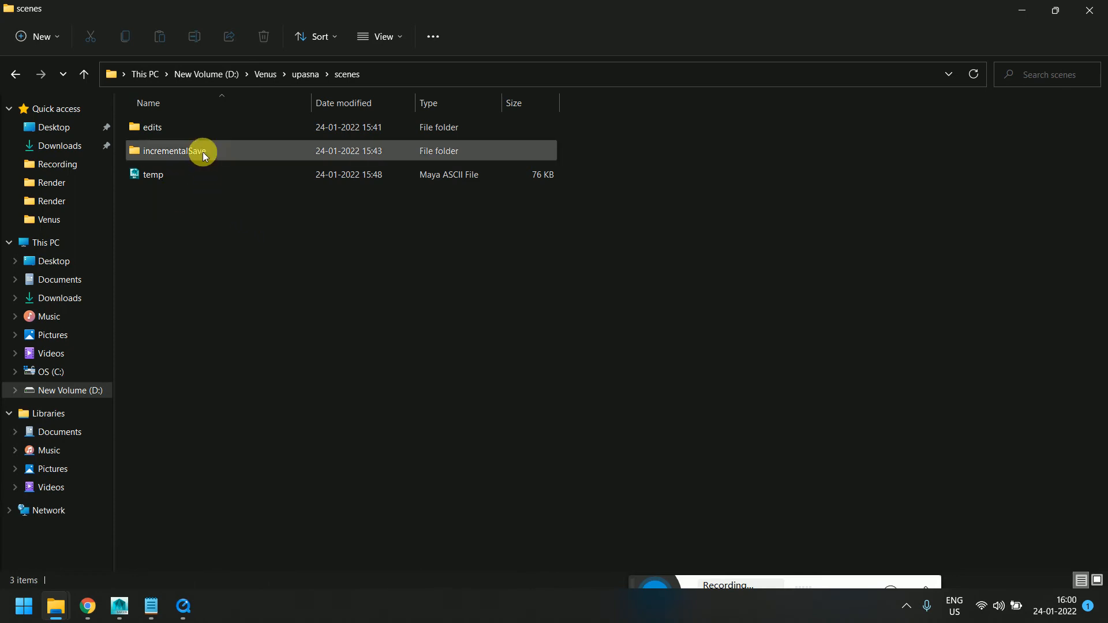
double_click(182, 151)
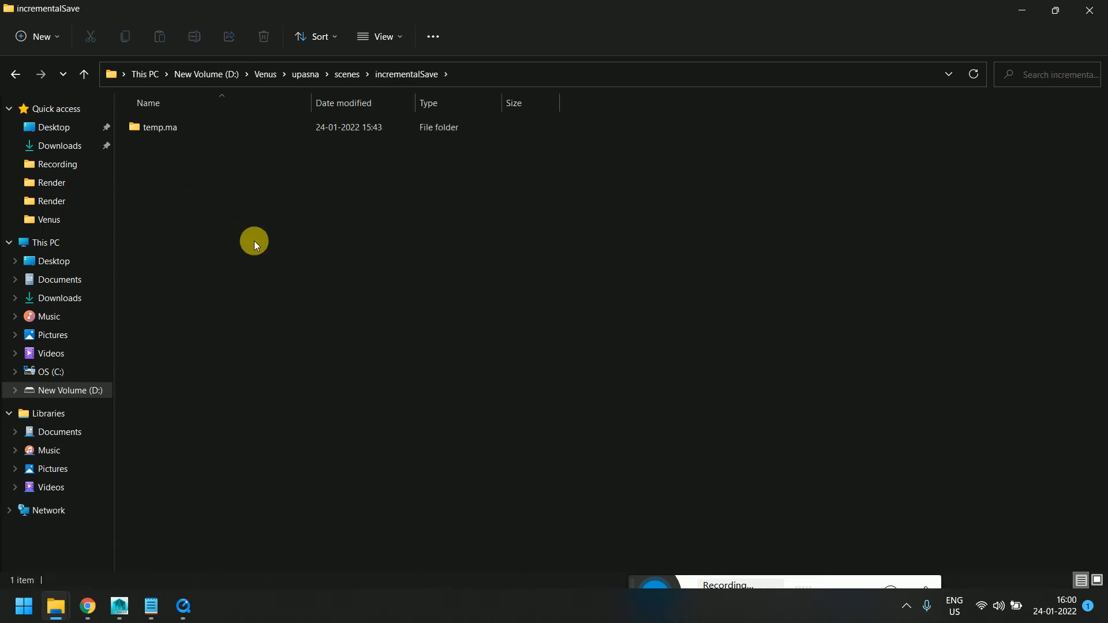
left_click(14, 73)
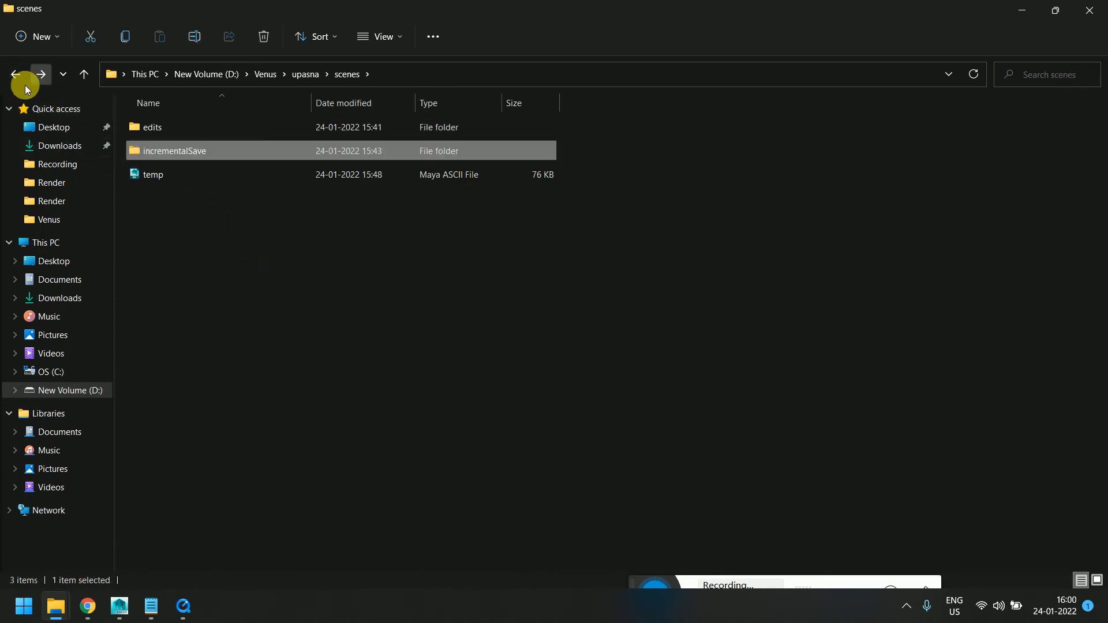
left_click(19, 77)
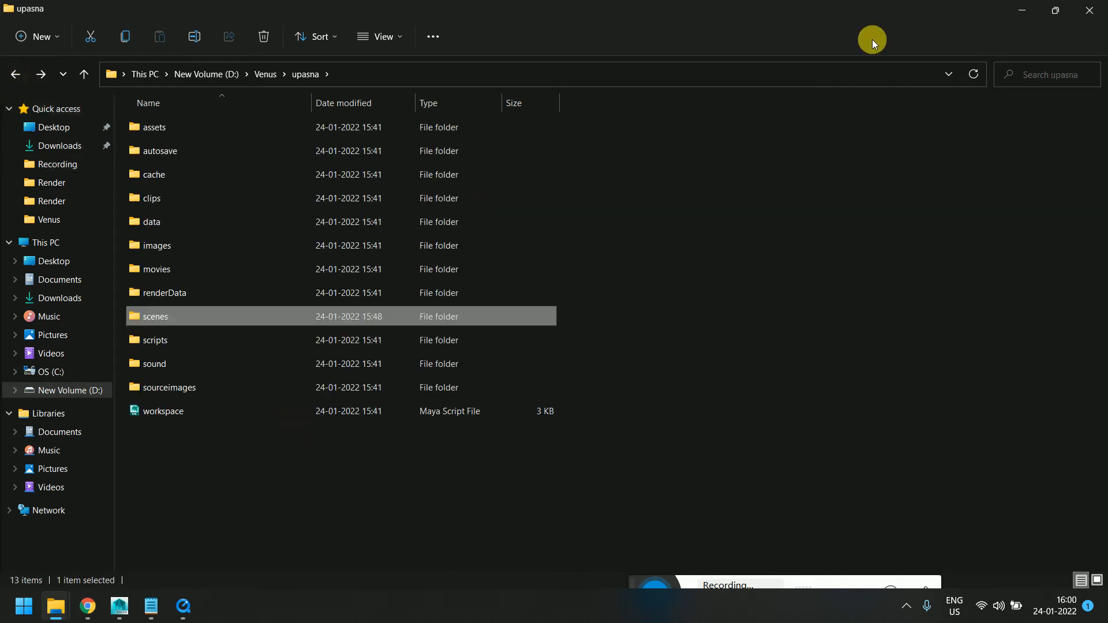
left_click(1022, 10)
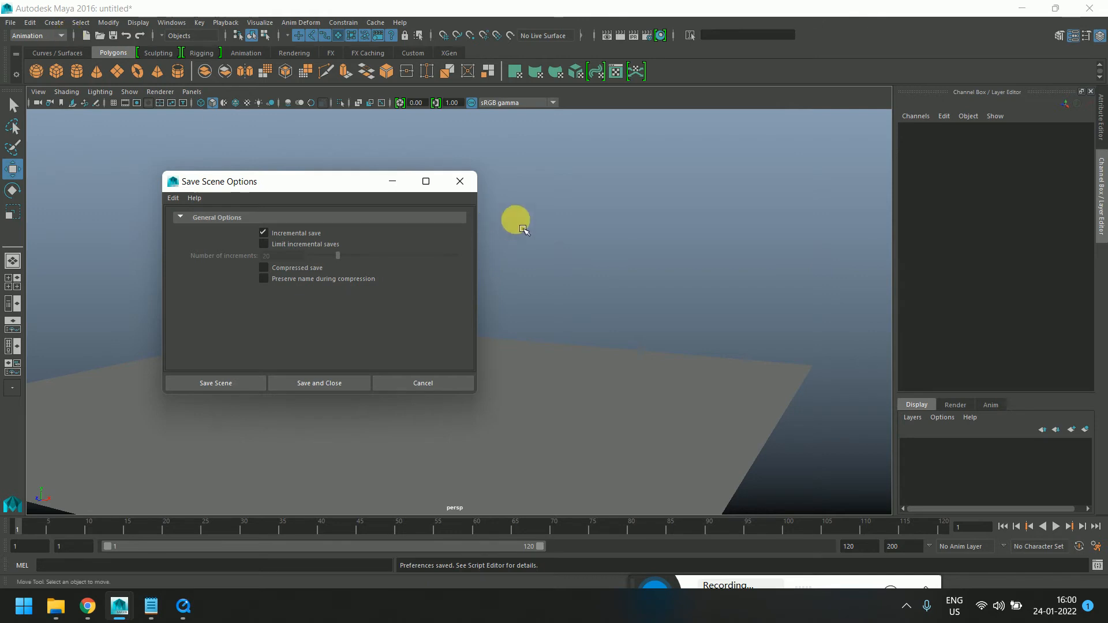
Reopen the Save Scene Options, enable Limit incremental saves and set the number of increments to about 29
left_click(469, 182)
left_click(11, 26)
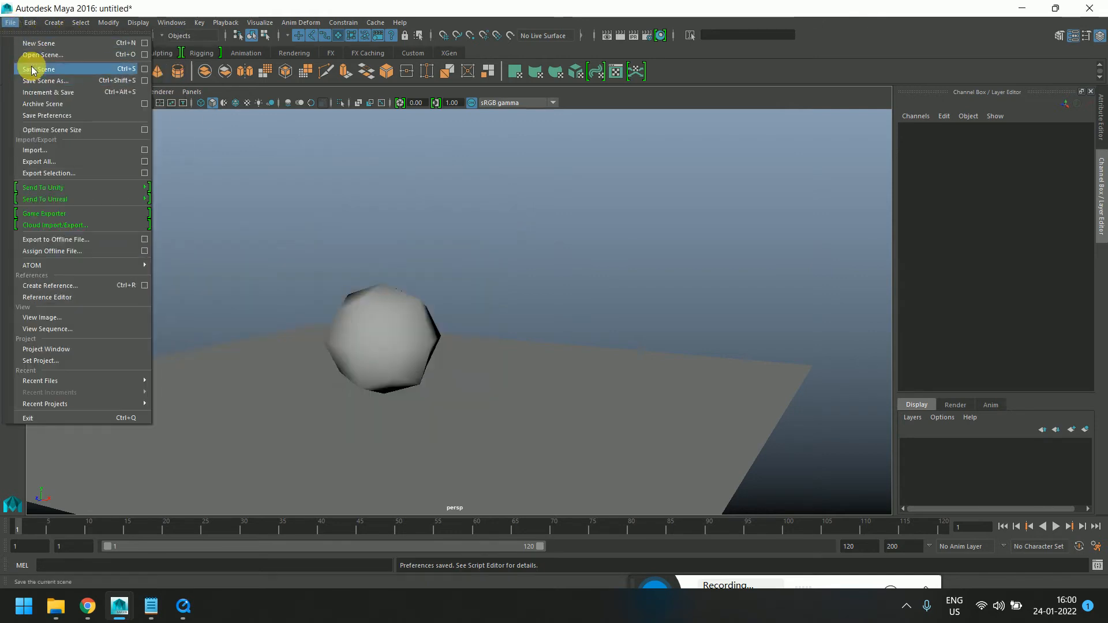
left_click(145, 68)
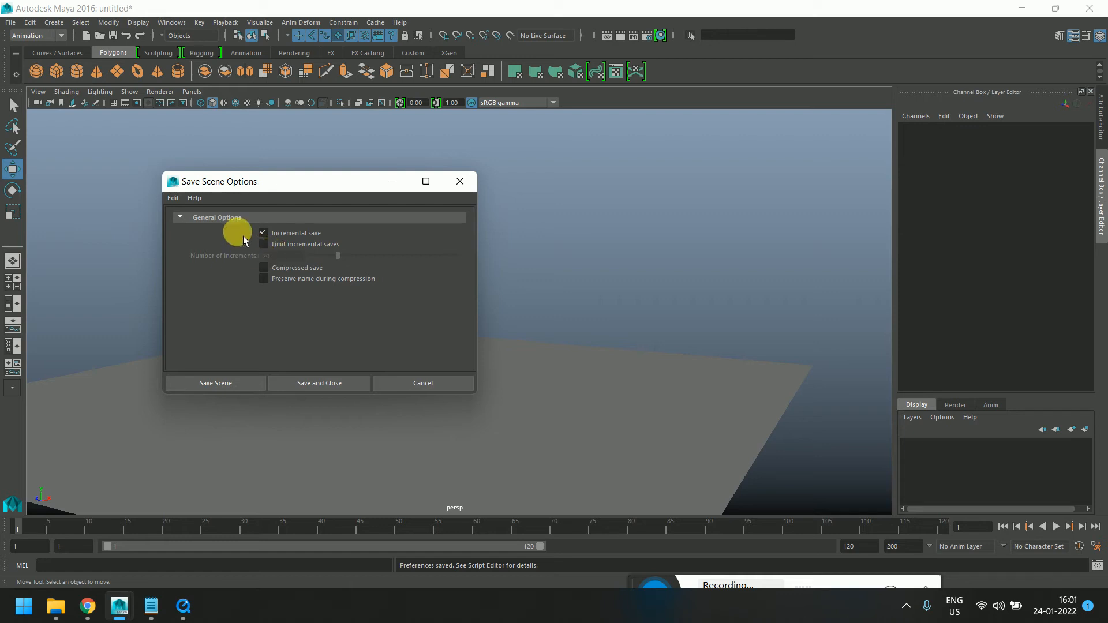
left_click(264, 243)
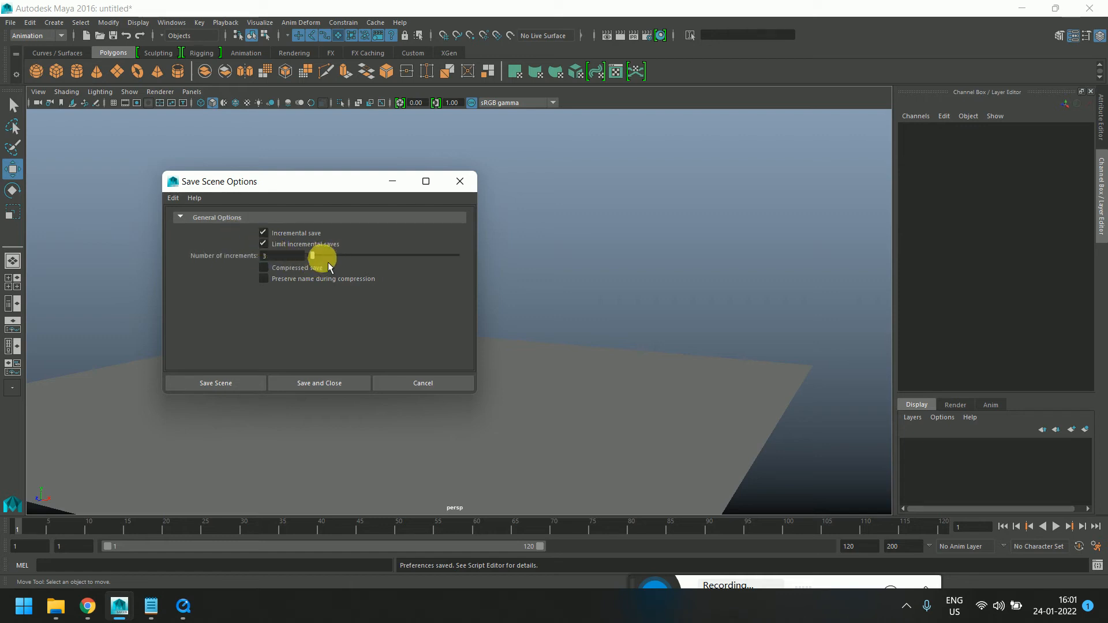
mouse_move(335, 255)
left_mouse_down()
mouse_move(475, 266)
mouse_move(346, 264)
left_mouse_up()
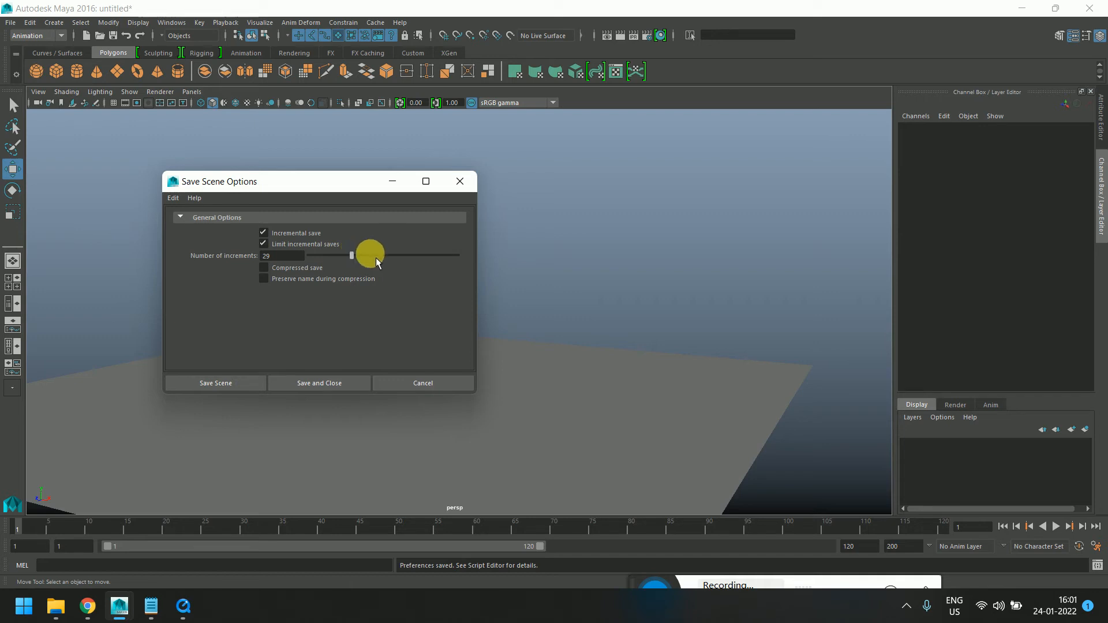
left_click_drag(342, 184, 315, 167)
left_click(432, 164)
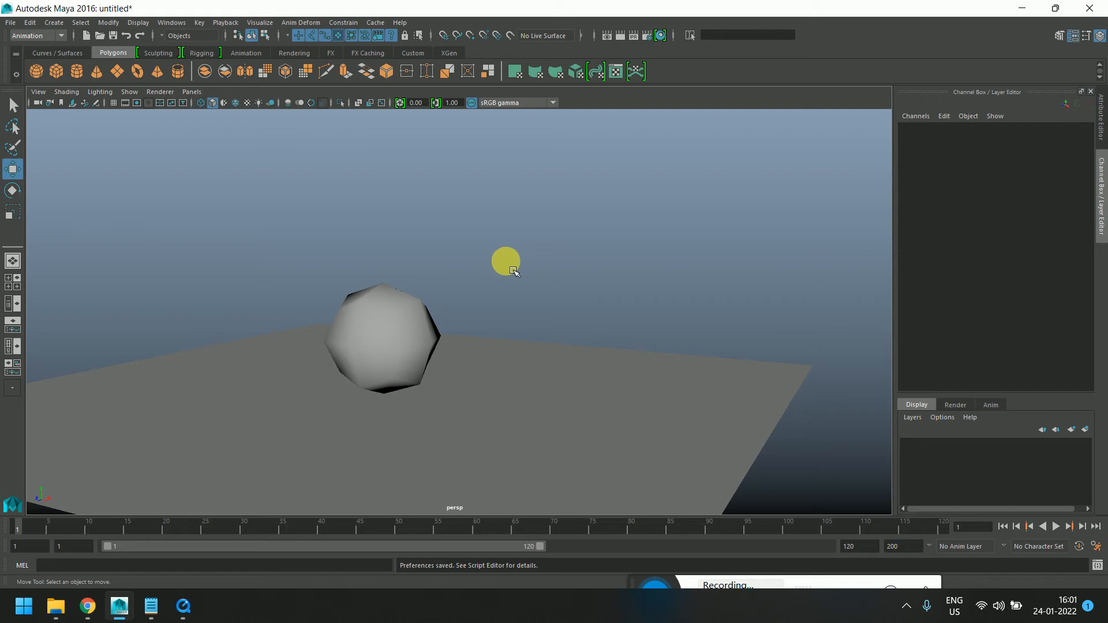
Select the cube and save the scene as temp 2 through the Save Scene Options with incremental saves limited
left_click(413, 333)
left_click_drag(491, 270, 29, 90, "alt")
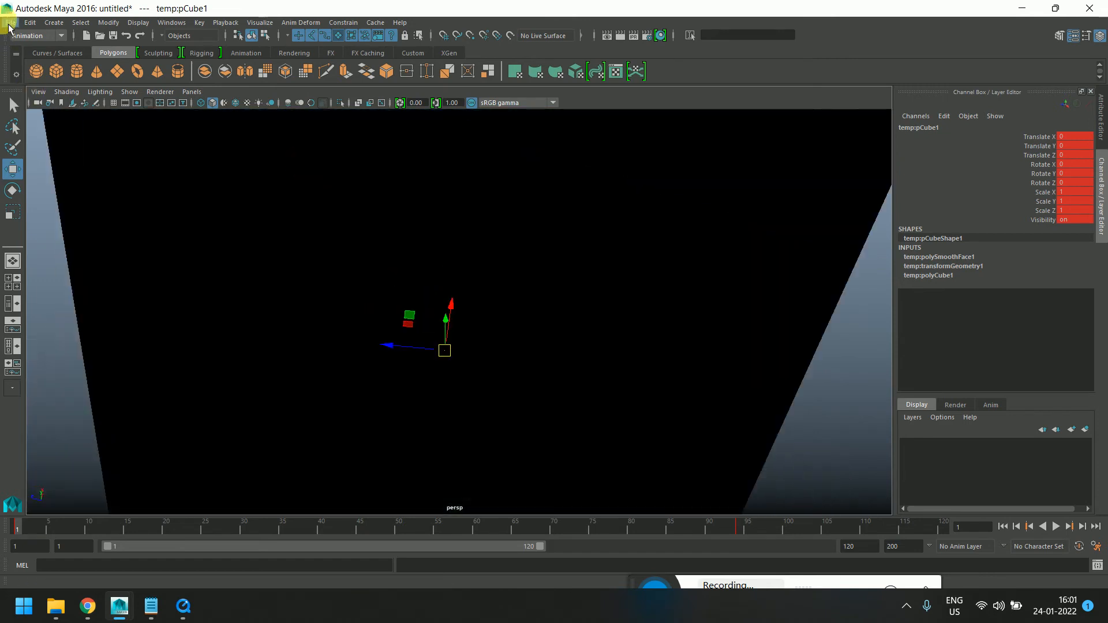
left_click(11, 22)
left_click(144, 69)
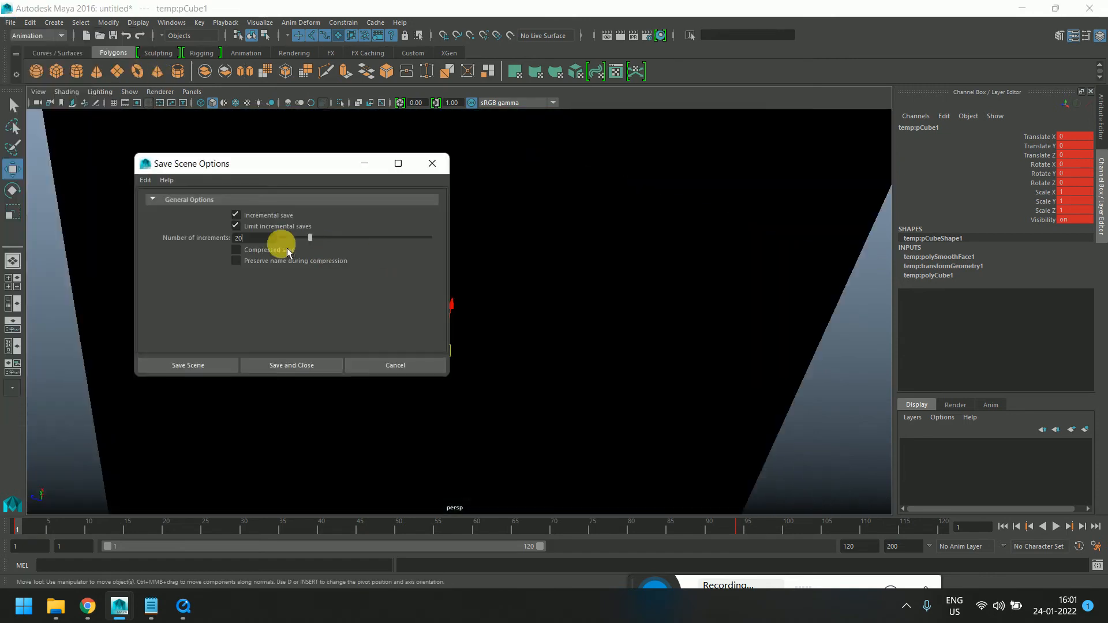
left_click(248, 225)
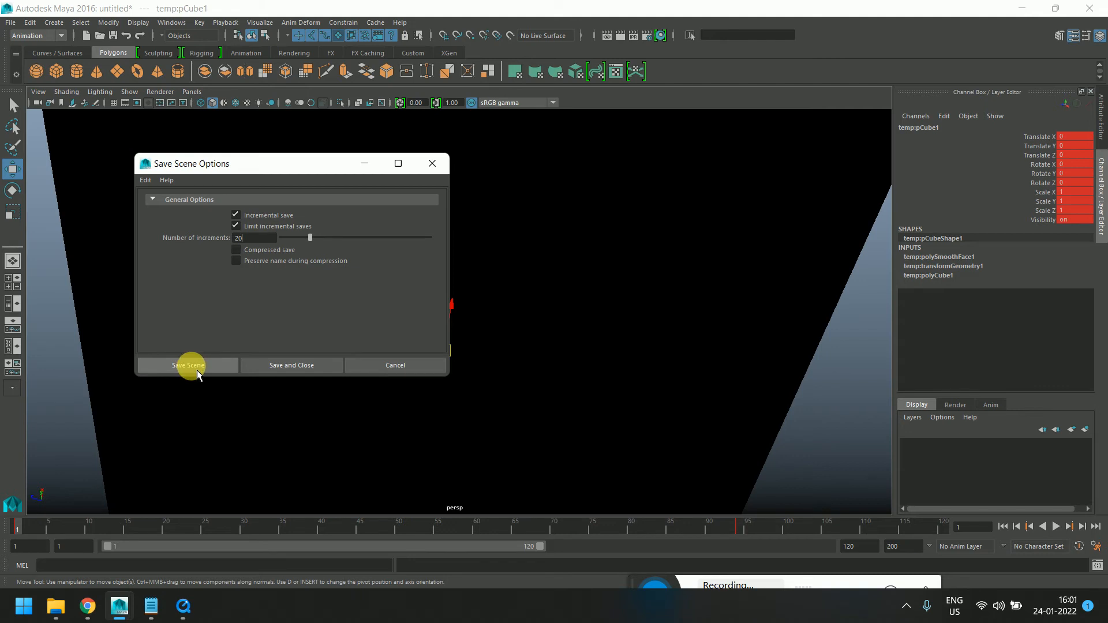
left_click(188, 366)
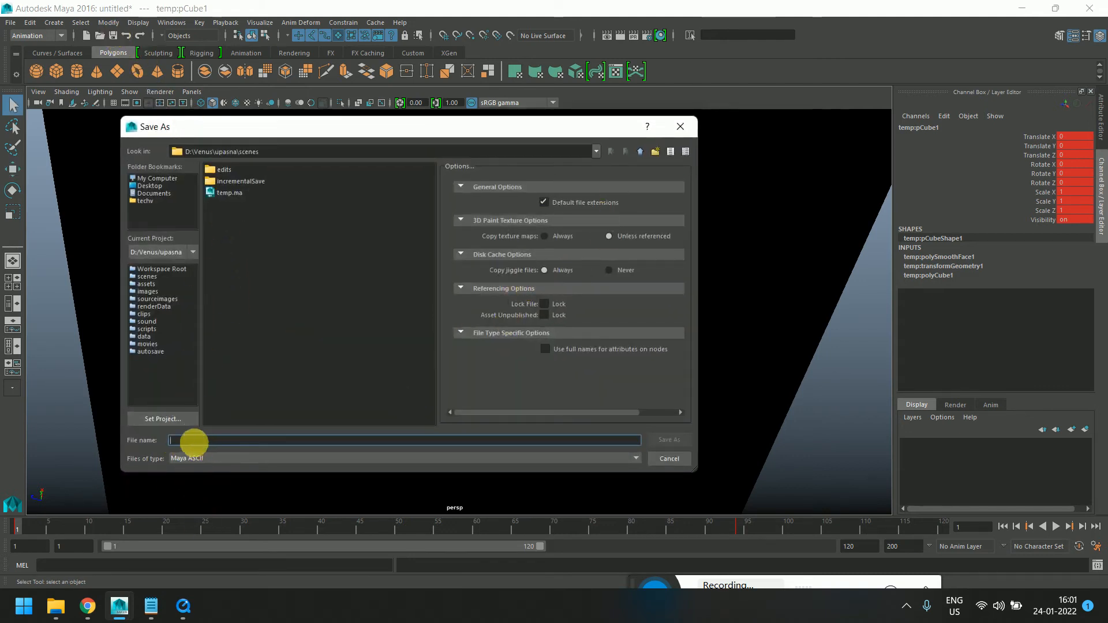
type("temp")
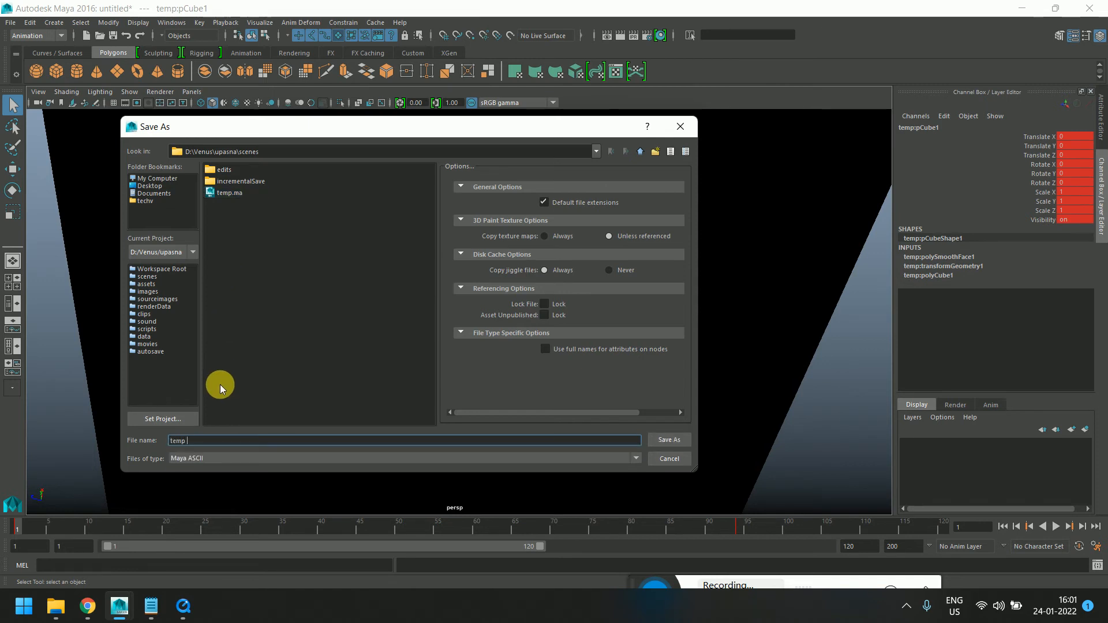
type(" 2")
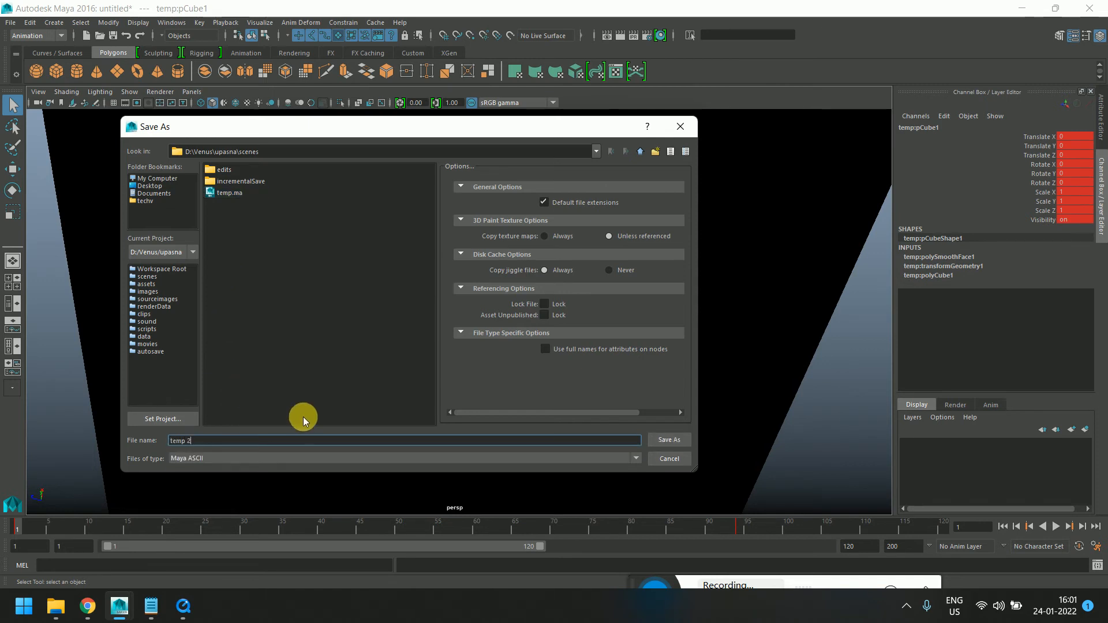
left_click(664, 439)
Move the cube slightly along X and save the scene again
left_click_drag(569, 265, 512, 361, "alt")
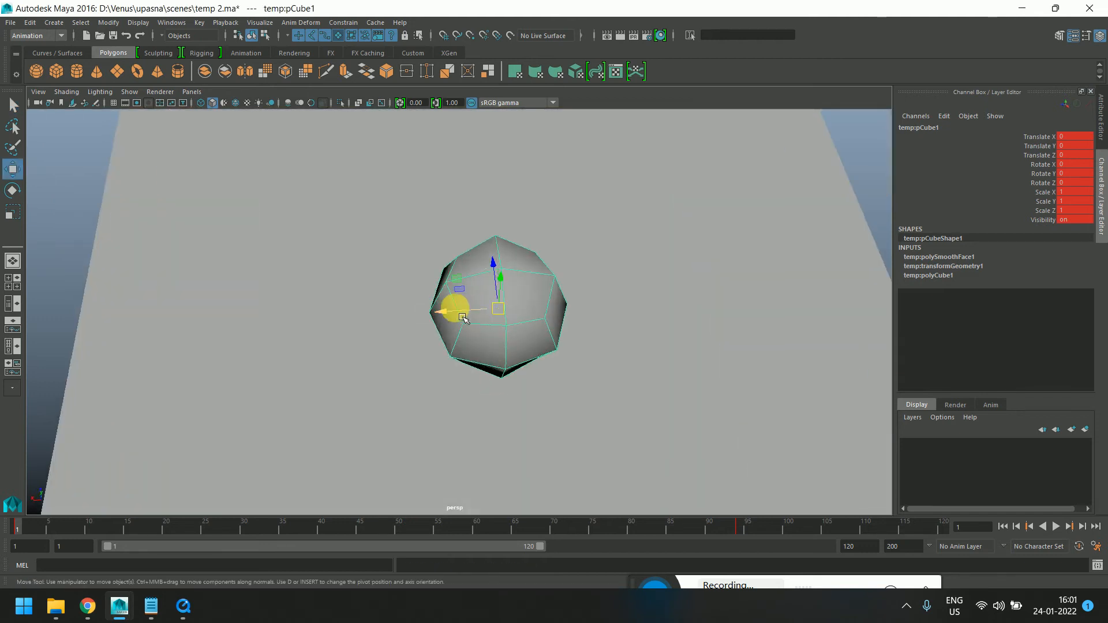
left_click_drag(460, 311, 514, 328)
key("ctrl+s")
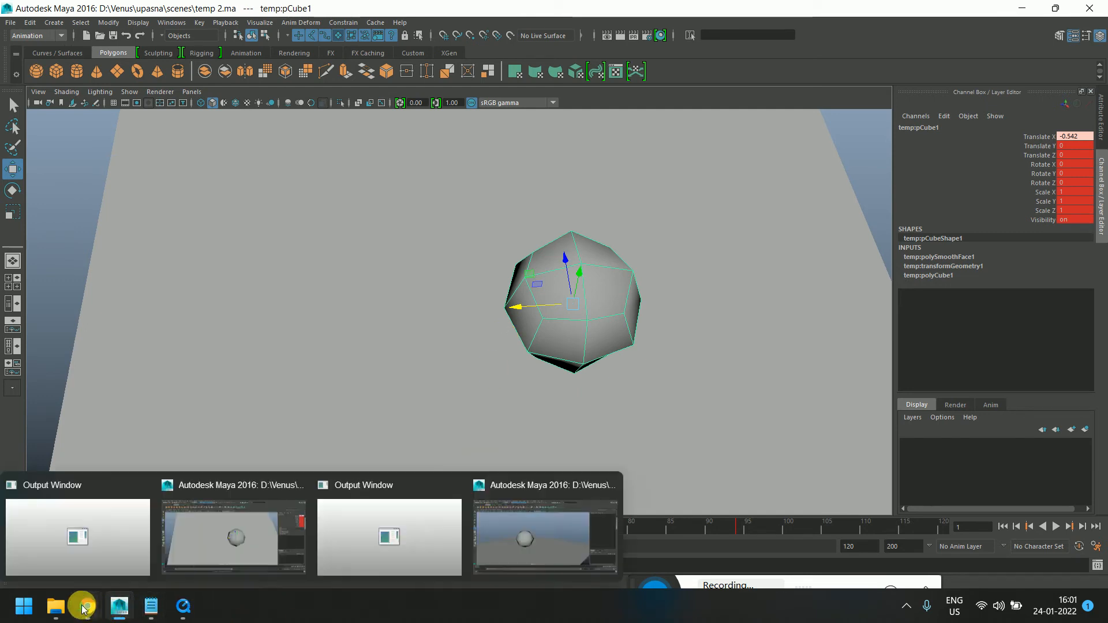
Browse the project's scenes and incrementalSave folders in File Explorer to examine the temp 2.ma backup folder, then minimize it
left_click(63, 606)
left_click(181, 536)
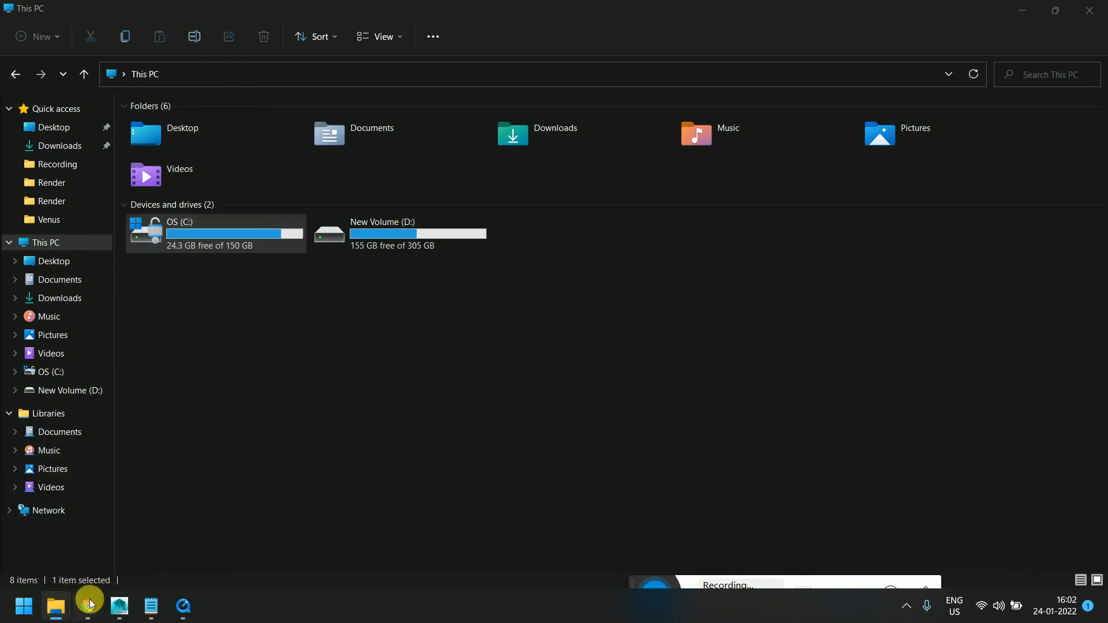
mouse_move(64, 604)
left_click(60, 549)
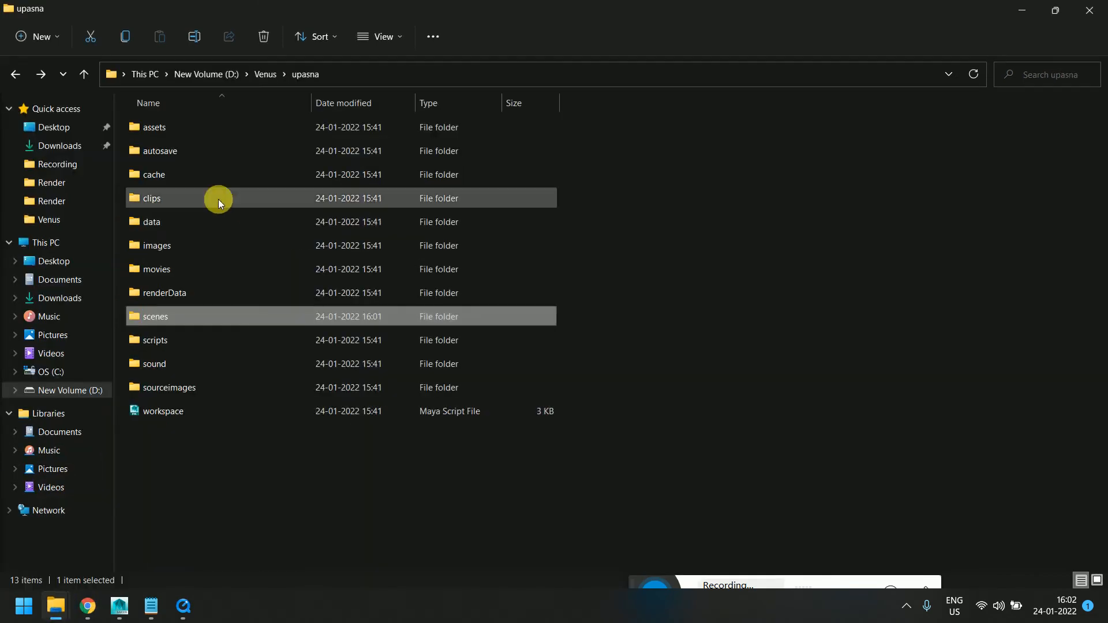
double_click(148, 322)
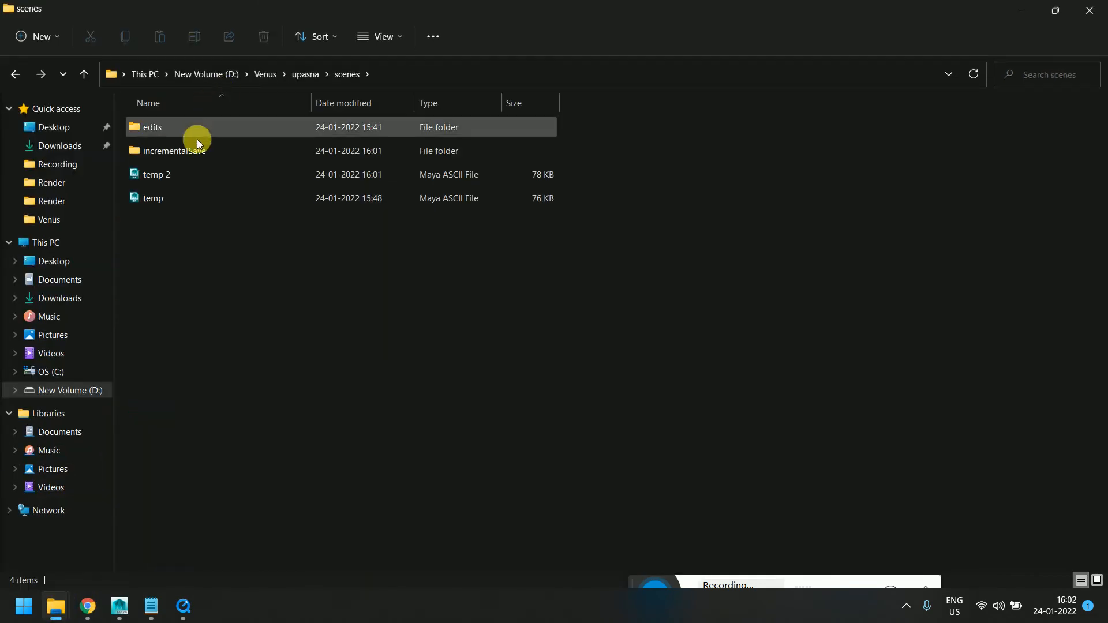
left_click(193, 154)
double_click(192, 154)
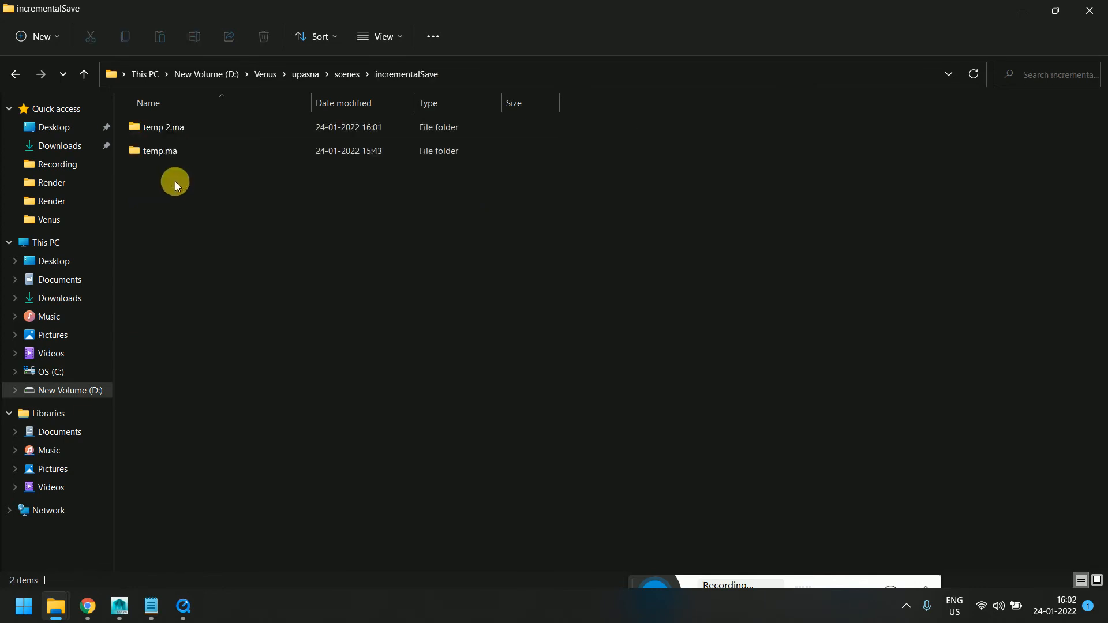
double_click(174, 128)
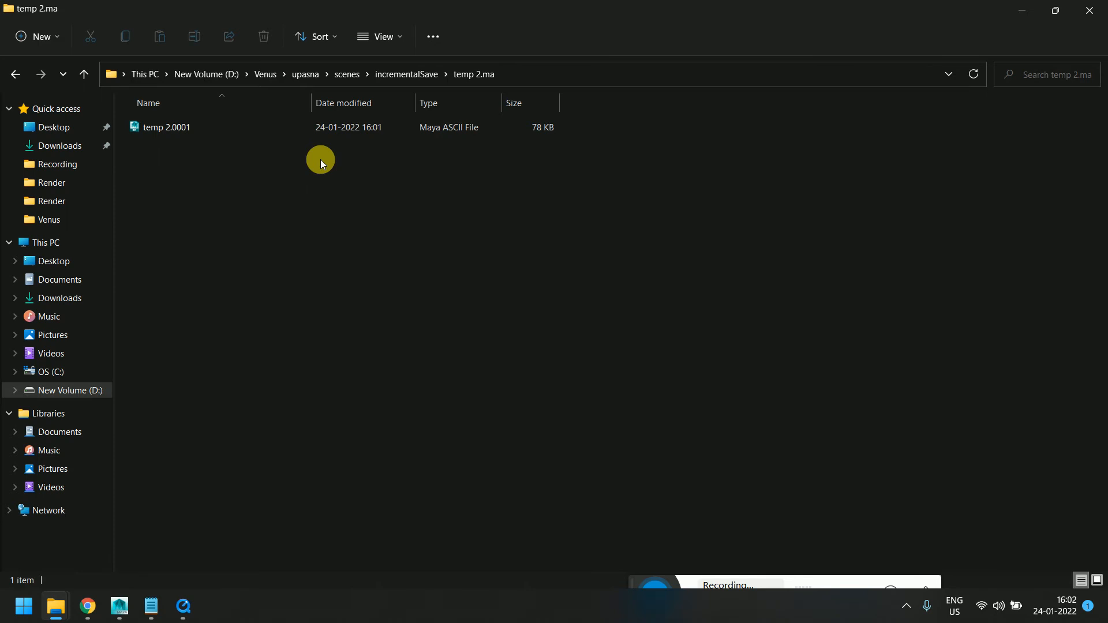
left_click(14, 73)
left_click(9, 80)
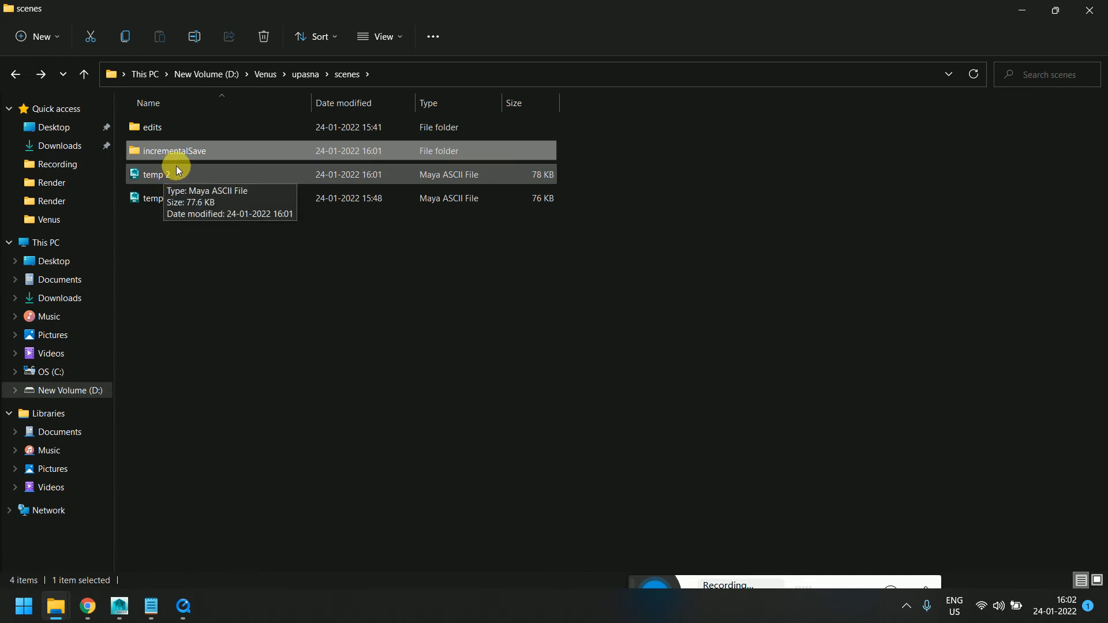
double_click(200, 150)
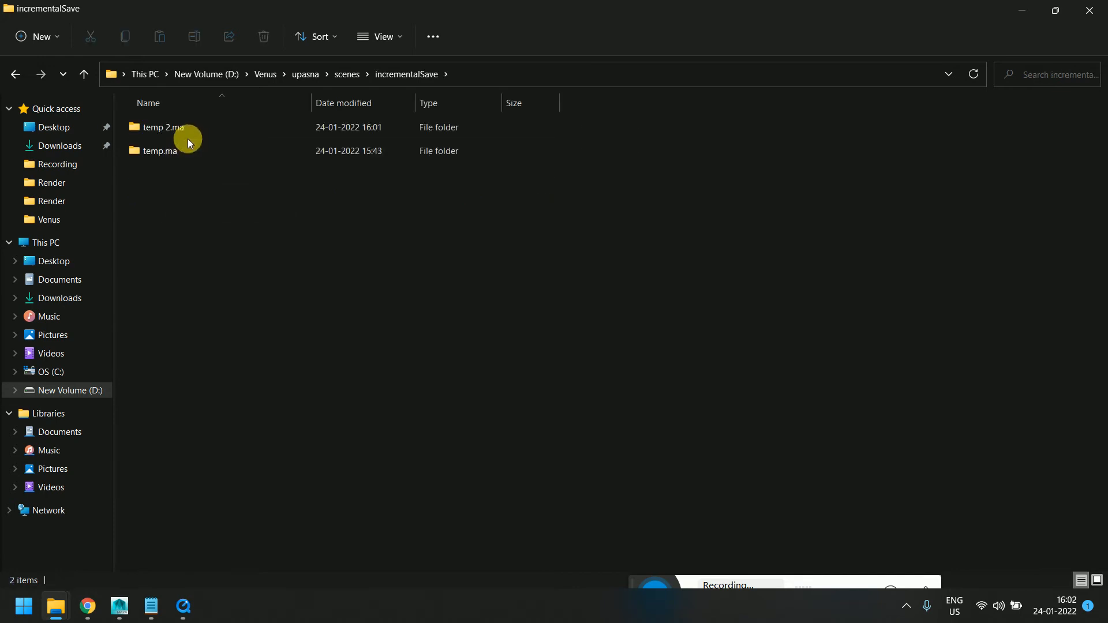
double_click(186, 134)
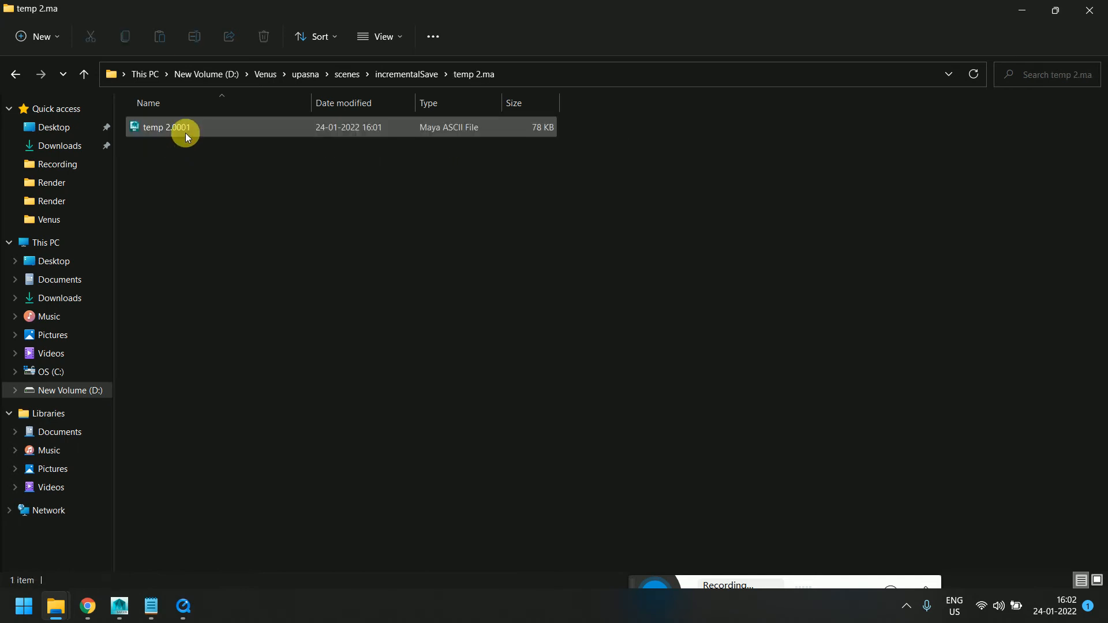
left_click(14, 73)
left_click(1023, 6)
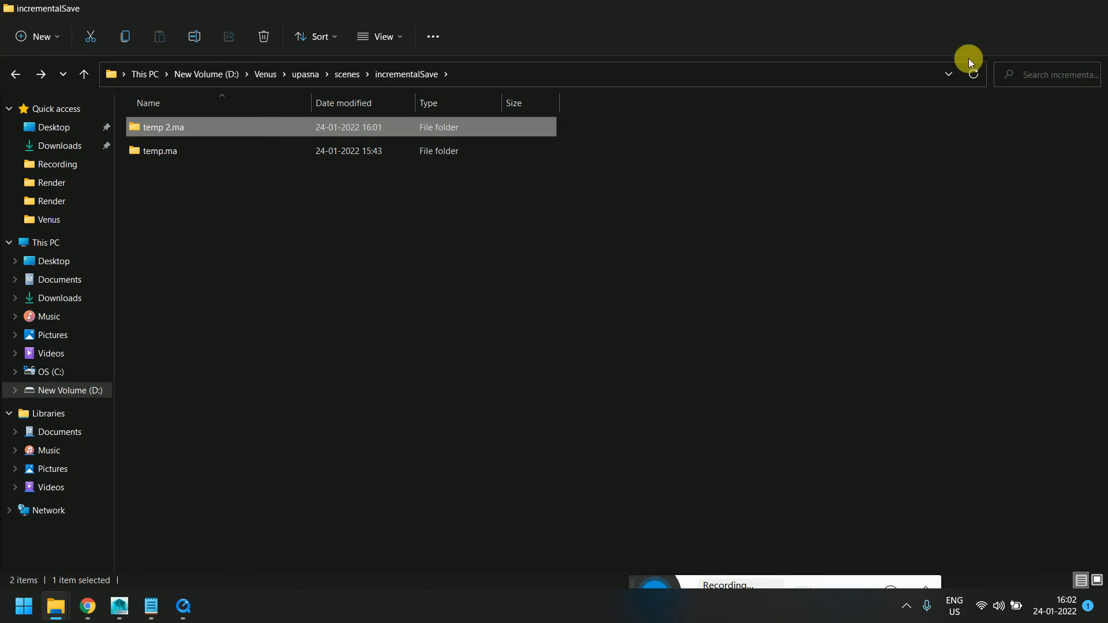
left_click(1018, 10)
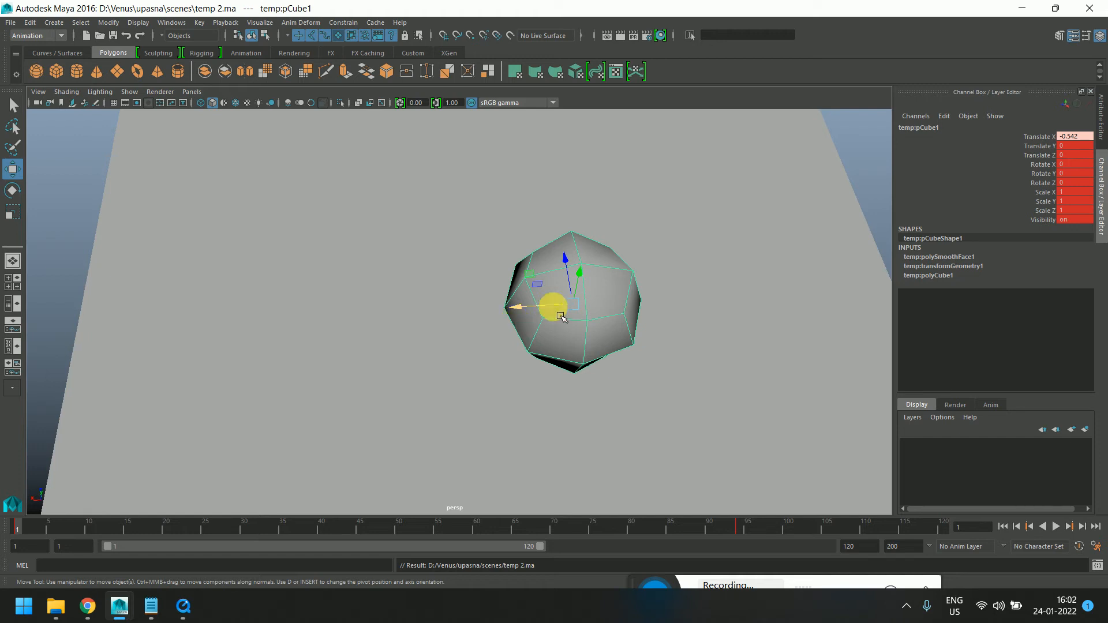
Review the topics list in Notepad, then return to the viewport
left_click(153, 606)
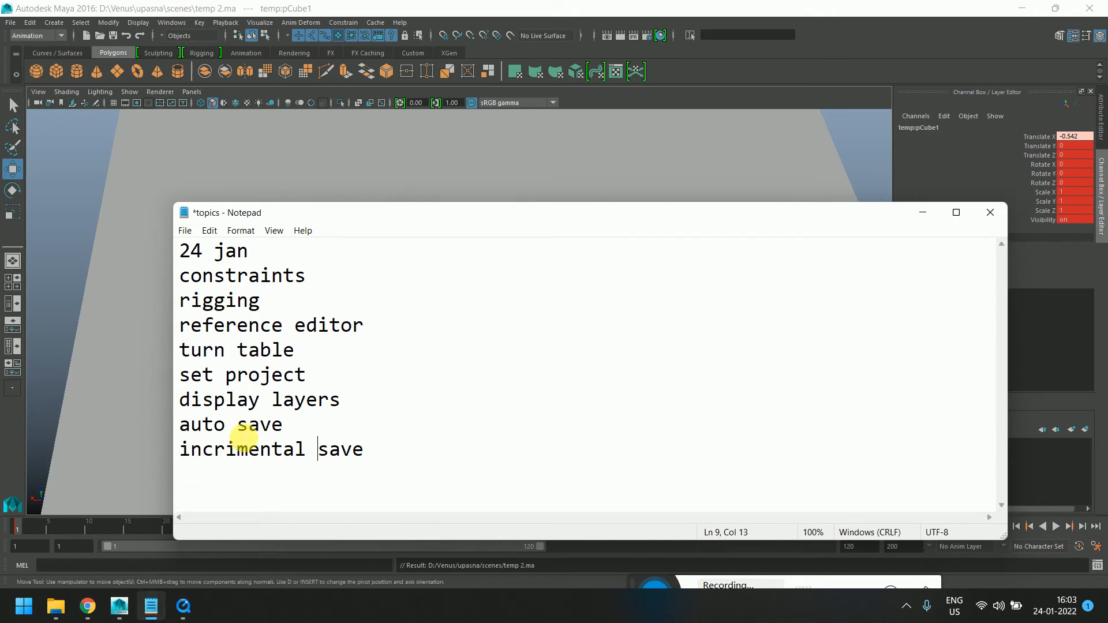
left_click(107, 257)
left_click_drag(107, 257, 488, 321, "alt")
middle_click_drag(488, 321, 490, 321, "alt")
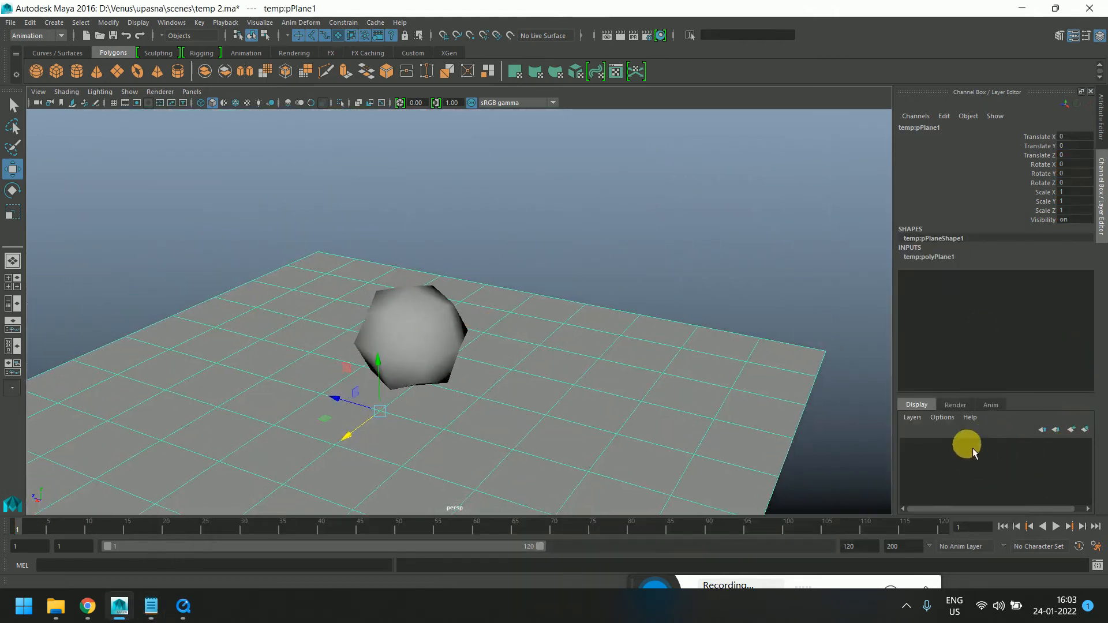
Select the ground plane and create a new display layer
scroll(642, 394, "down", 2)
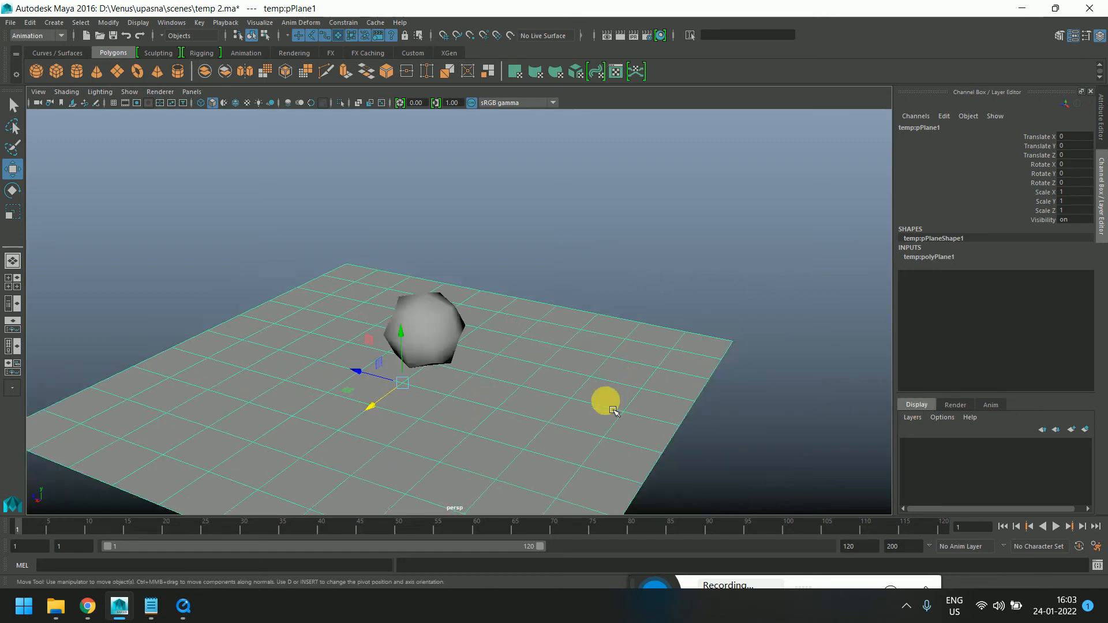
left_click_drag(608, 403, 593, 371, "alt")
scroll(592, 371, "up", 1)
scroll(456, 289, "up", 1)
left_click(473, 311)
left_click_drag(473, 312, 506, 368, "alt")
left_click(279, 220)
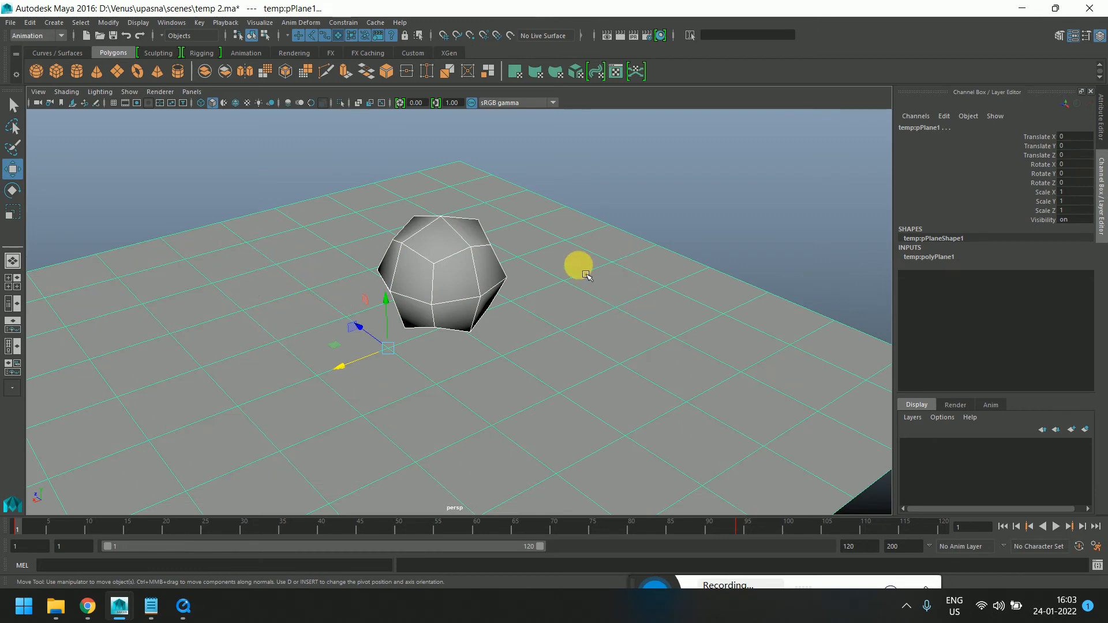
scroll(616, 236, "down", 5)
left_click(616, 237)
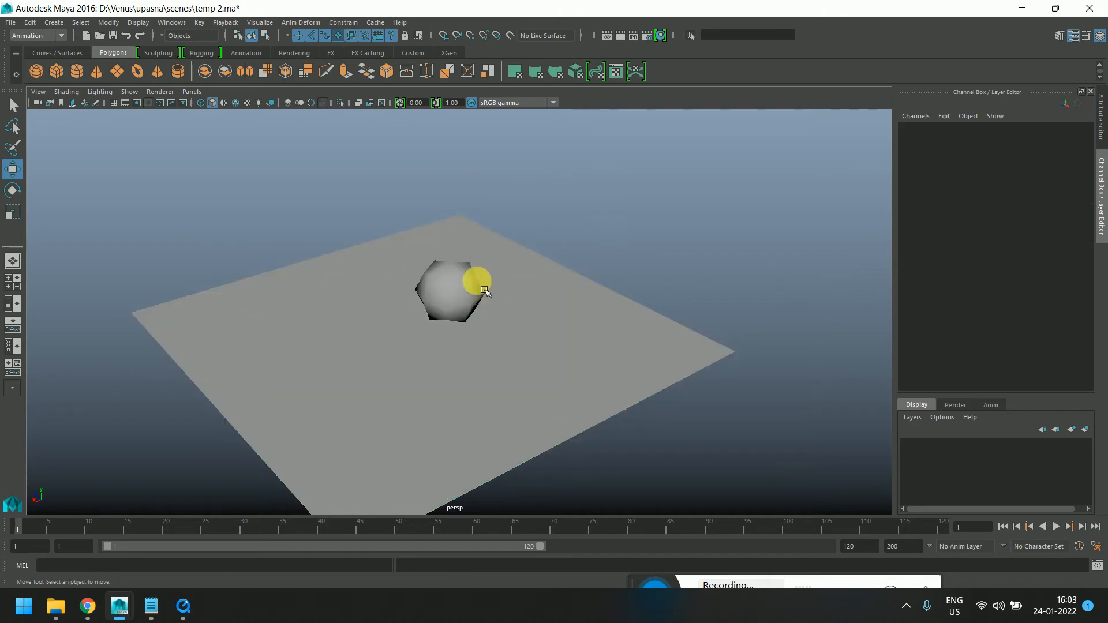
left_click(464, 299)
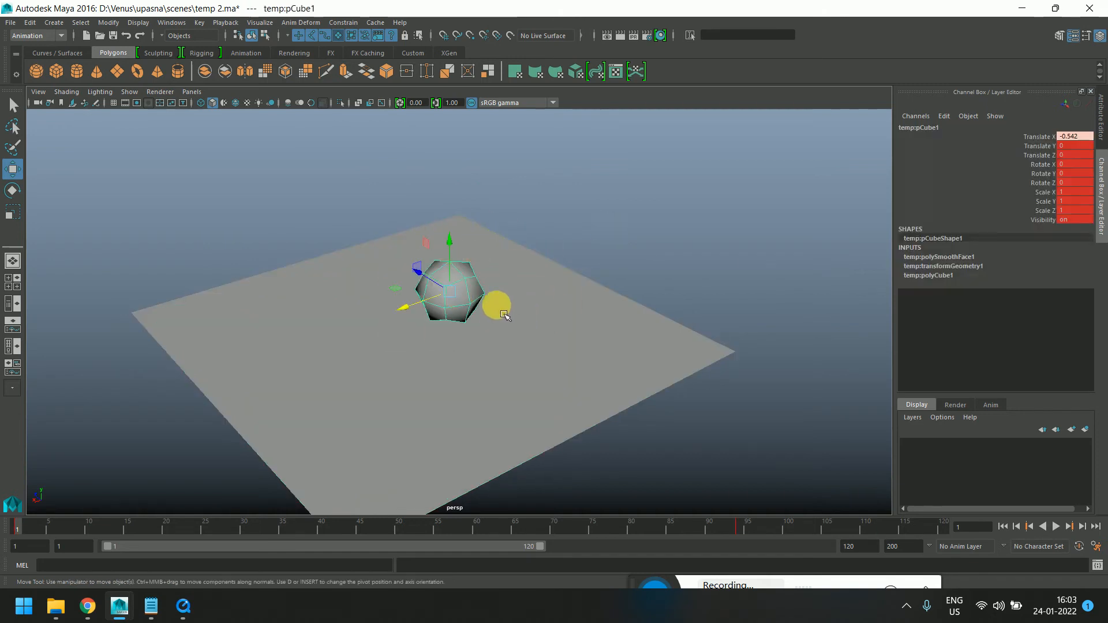
scroll(494, 304, "up", 5)
left_click(554, 337)
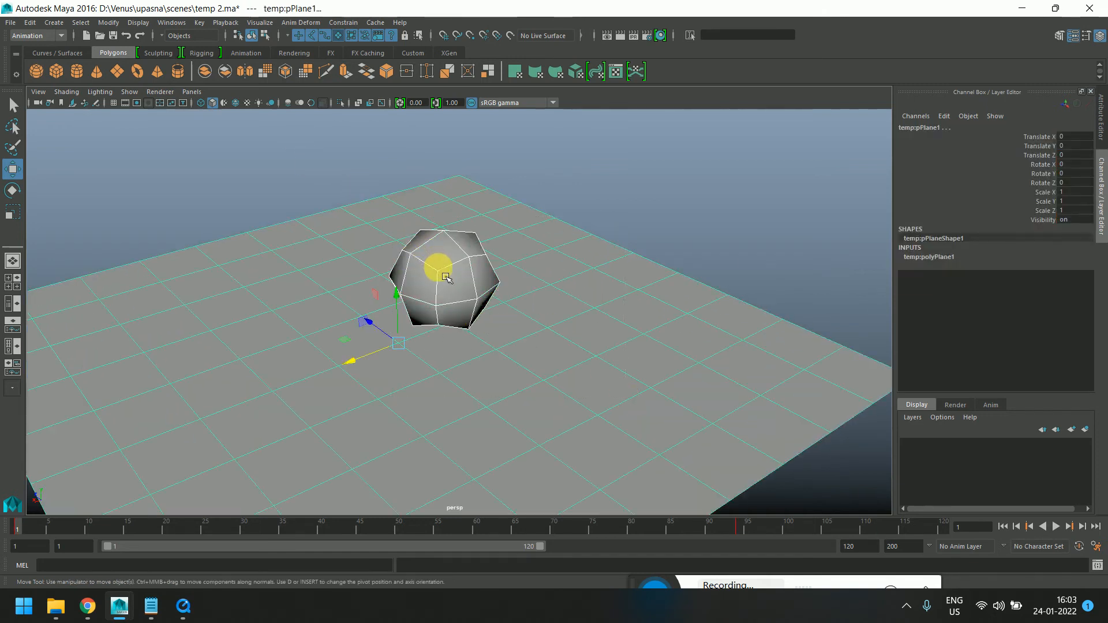
left_click(596, 188)
left_click(563, 274)
left_click_drag(571, 284, 476, 352, "alt")
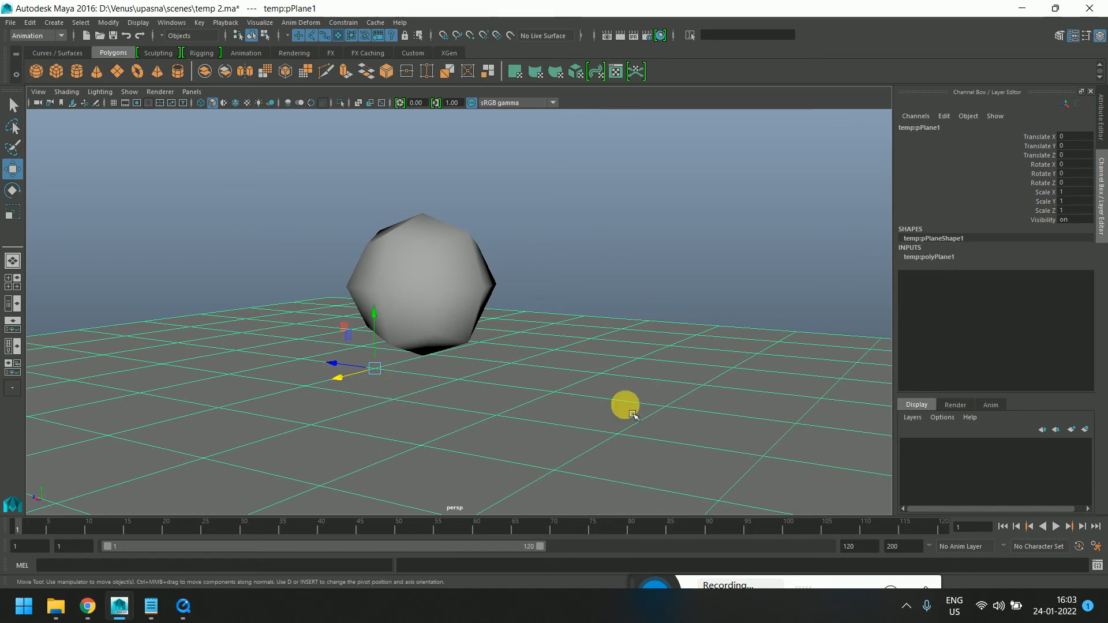
left_click(1078, 432)
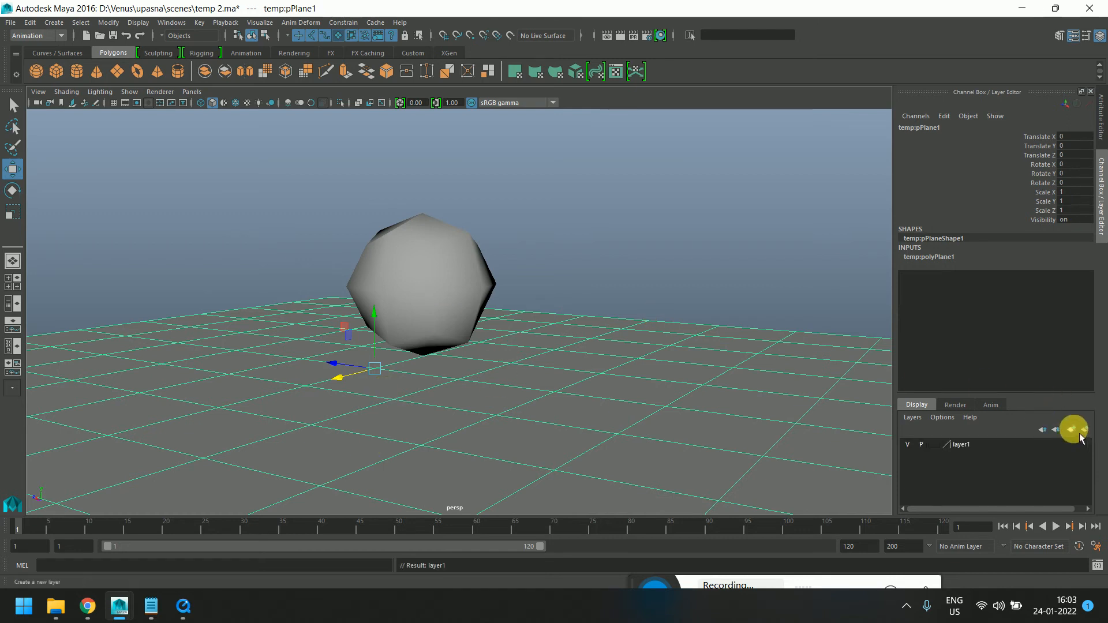
Try to add the selected ground plane to layer1 through the layer's context menu
double_click(922, 445)
left_click(508, 322)
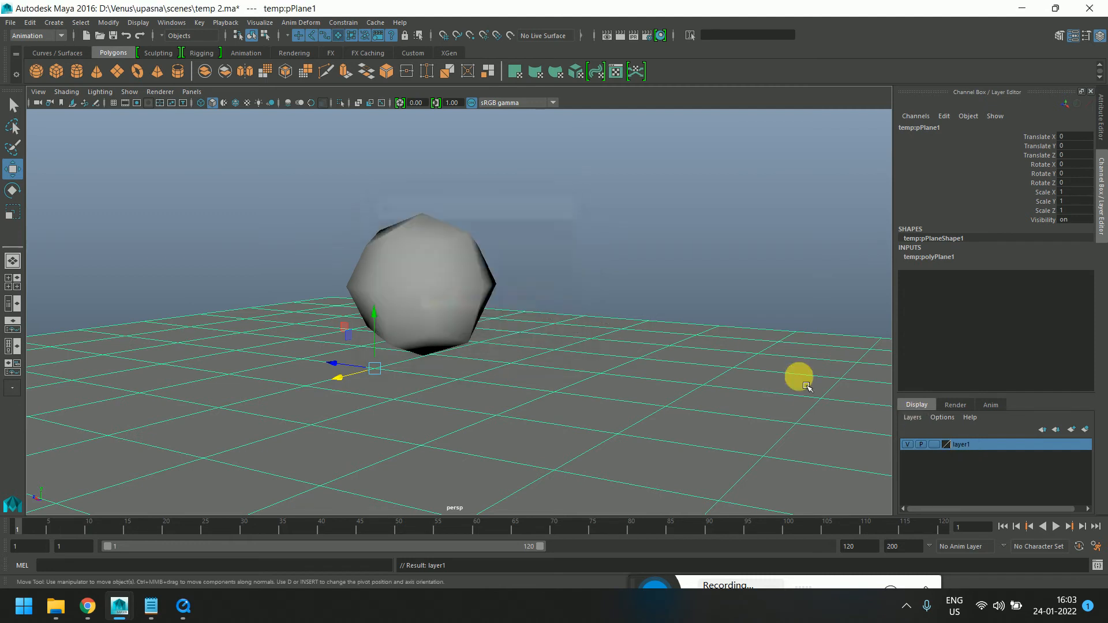
right_click(981, 446)
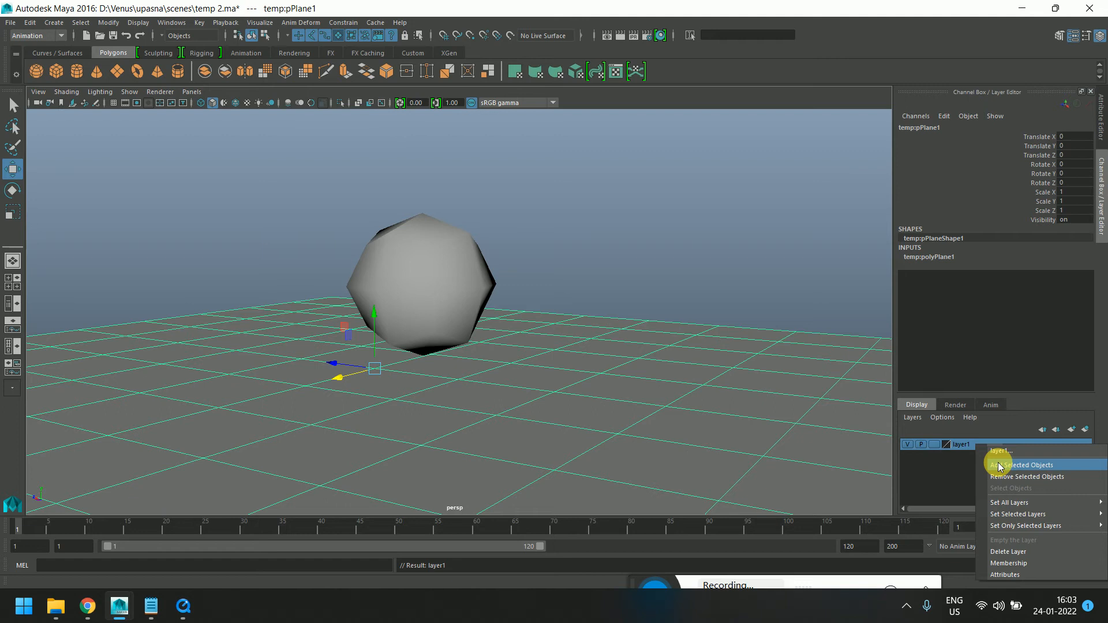
left_click(716, 314)
left_click(715, 314)
scroll(655, 265, "down", 4)
left_click_drag(654, 264, 617, 279, "alt")
middle_click_drag(618, 279, 621, 283, "alt")
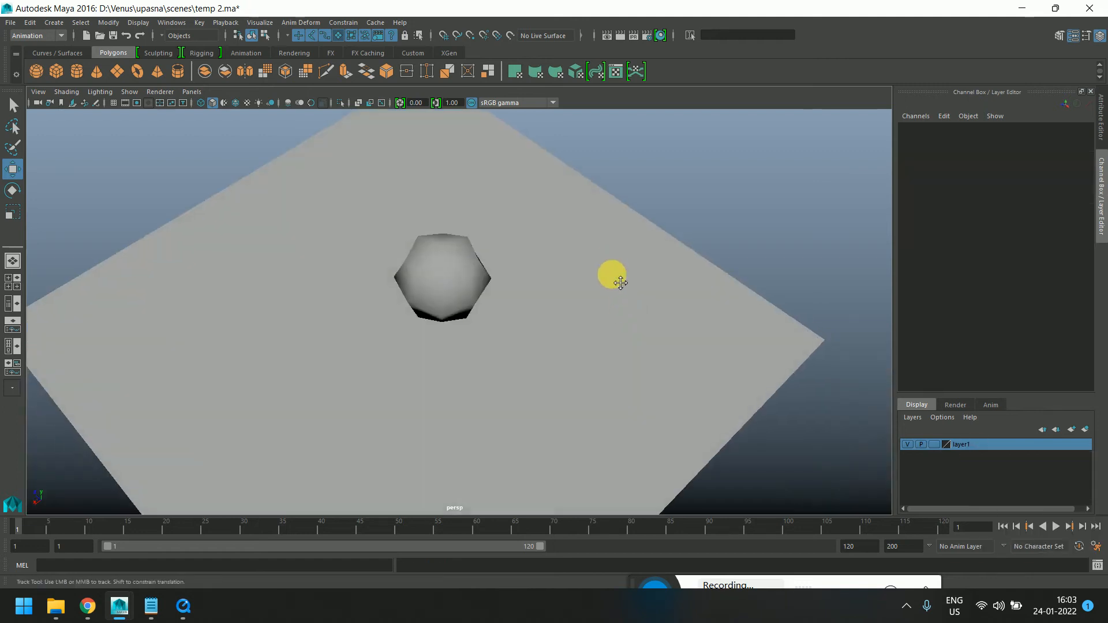
left_click_drag(620, 283, 610, 386, "alt")
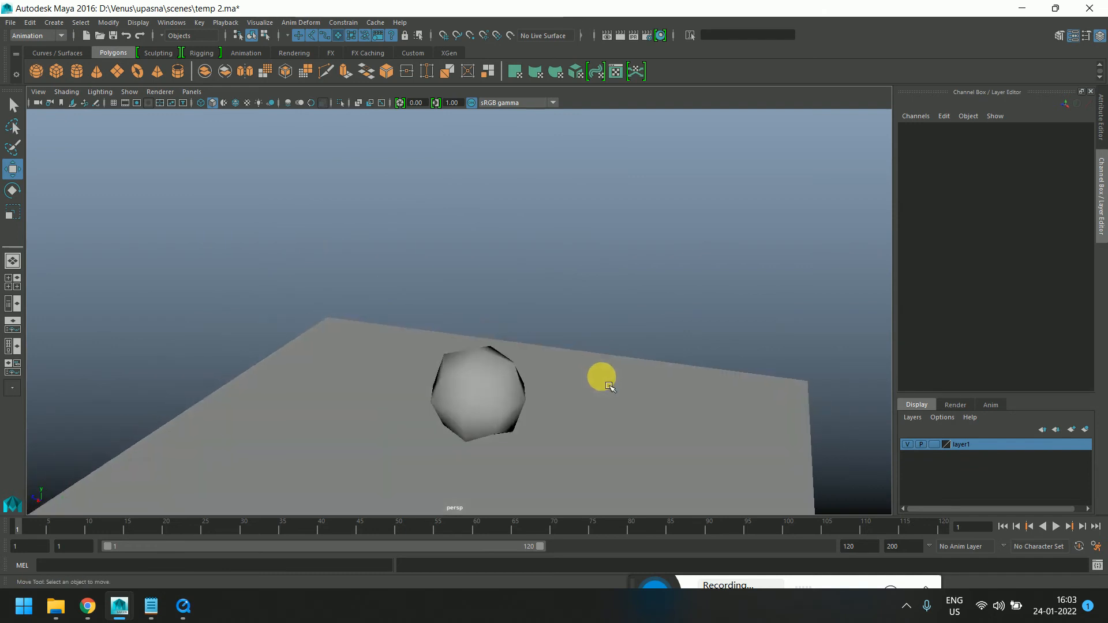
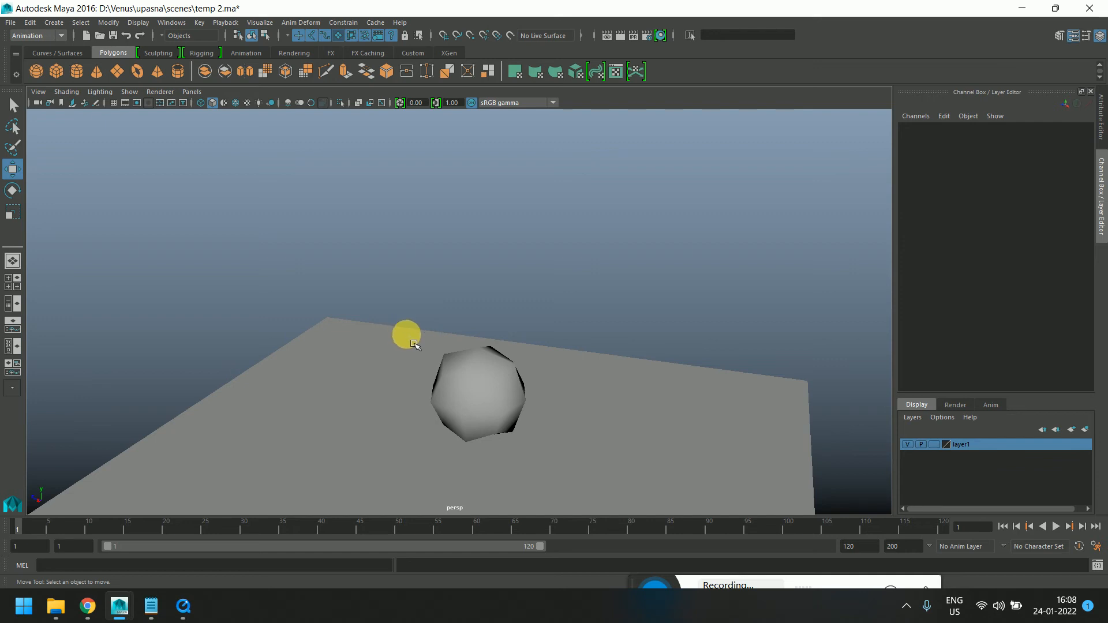
Select the referenced cube and delete its keyframes across the whole time slider range
left_click(494, 385)
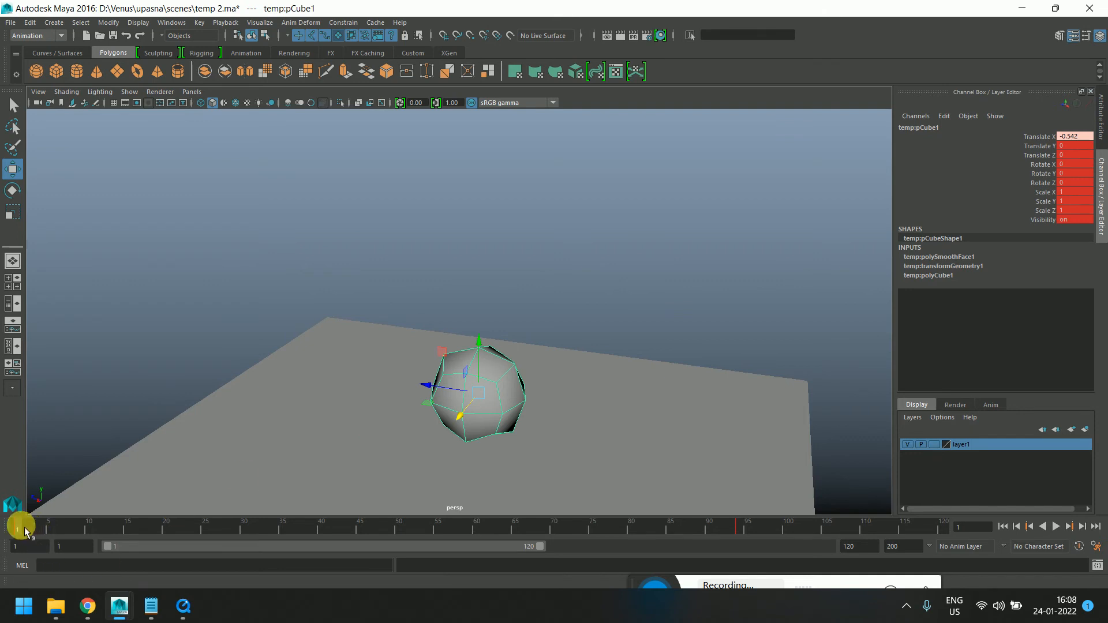
left_click_drag(22, 531, 831, 528, "shift")
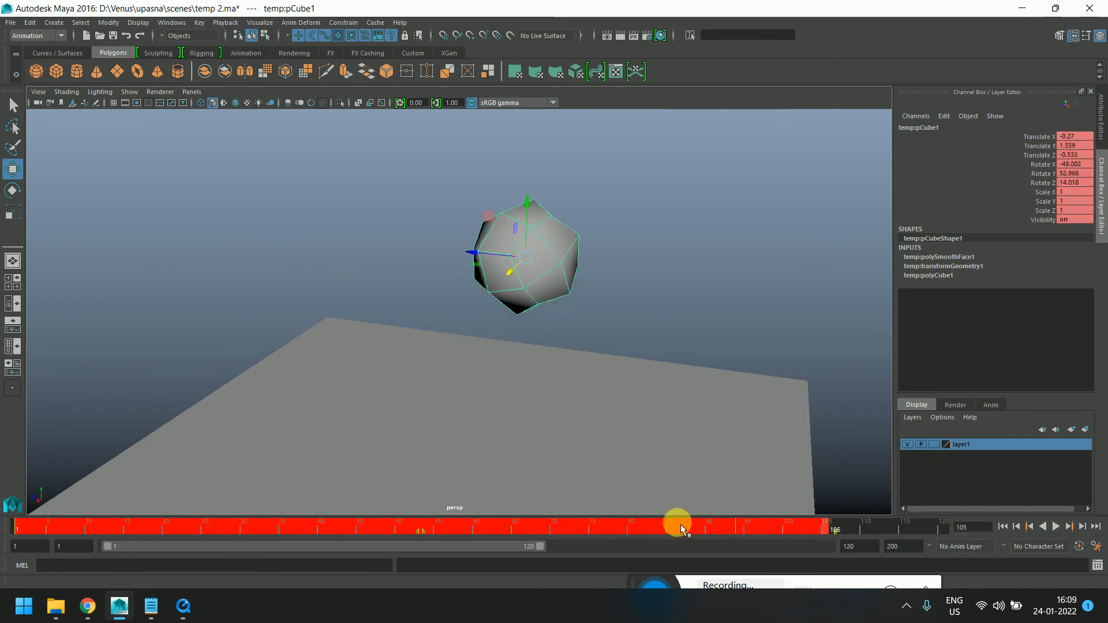
right_click(680, 524)
left_click(715, 386)
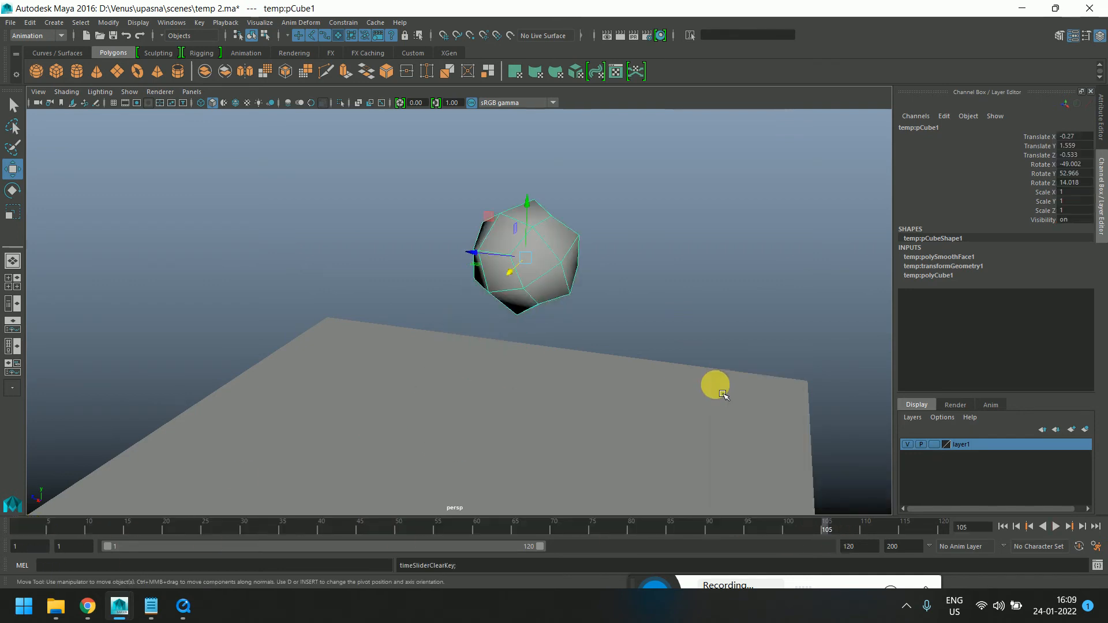
left_click(15, 528)
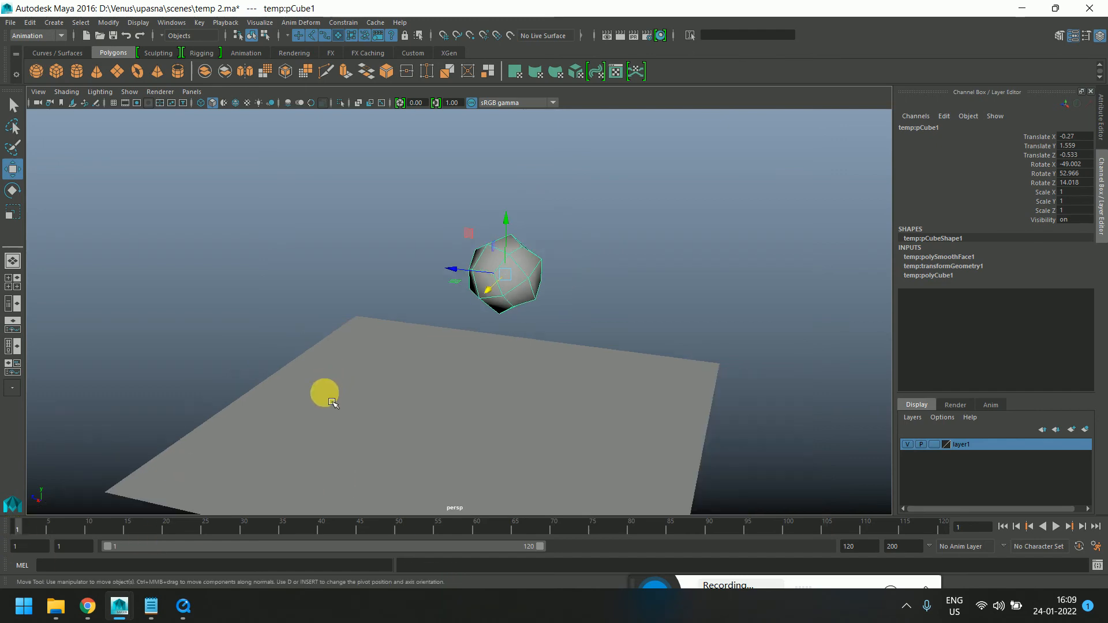
Reframe the view, then select the referenced cube and set a keyframe at frame 1
key("super")
left_click(693, 296)
scroll(421, 401, "up", 4)
left_click_drag(421, 401, 492, 374, "alt")
middle_click_drag(493, 373, 360, 394, "alt")
middle_click_drag(603, 324, 583, 339, "alt")
key("s")
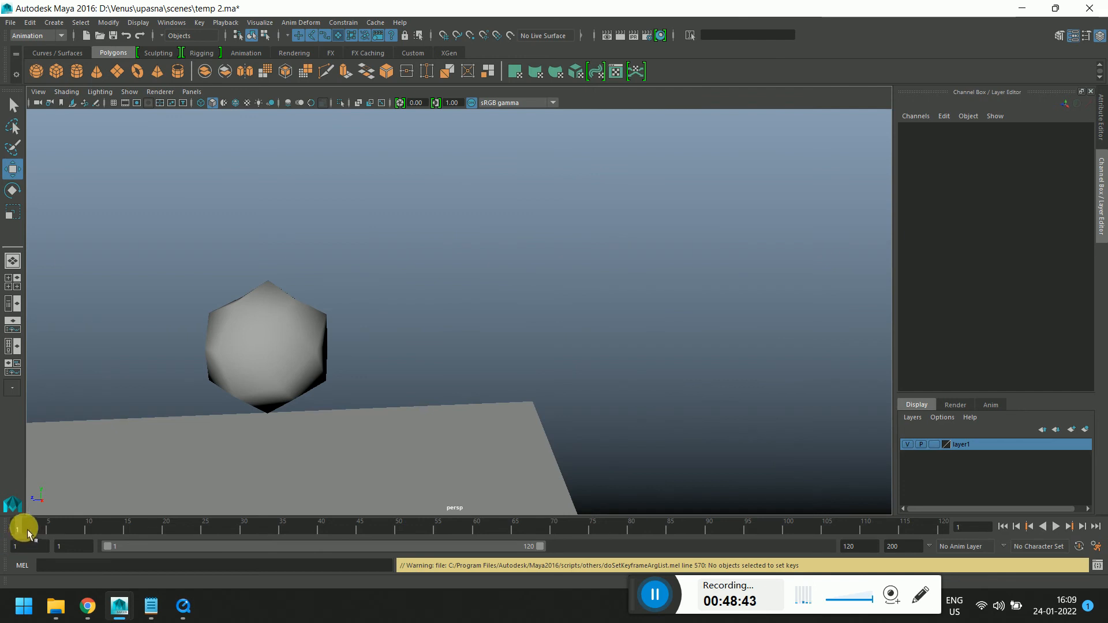
left_click(257, 376)
key("s")
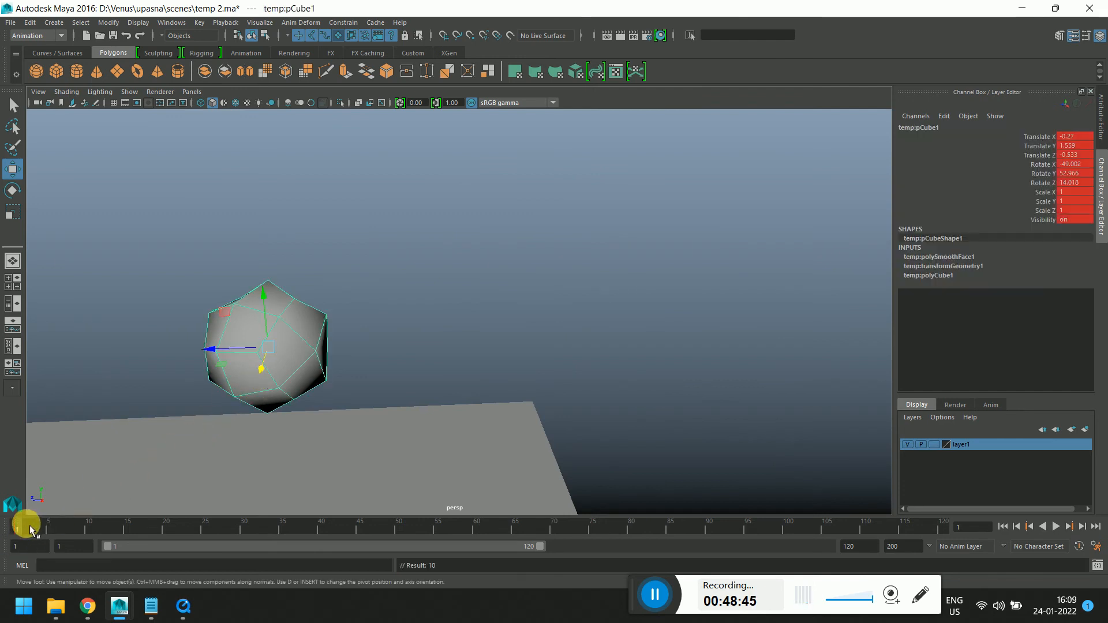
Switch to the temp.ma Maya window and undo the recent changes to the cube there
left_click(132, 606)
left_click(563, 501)
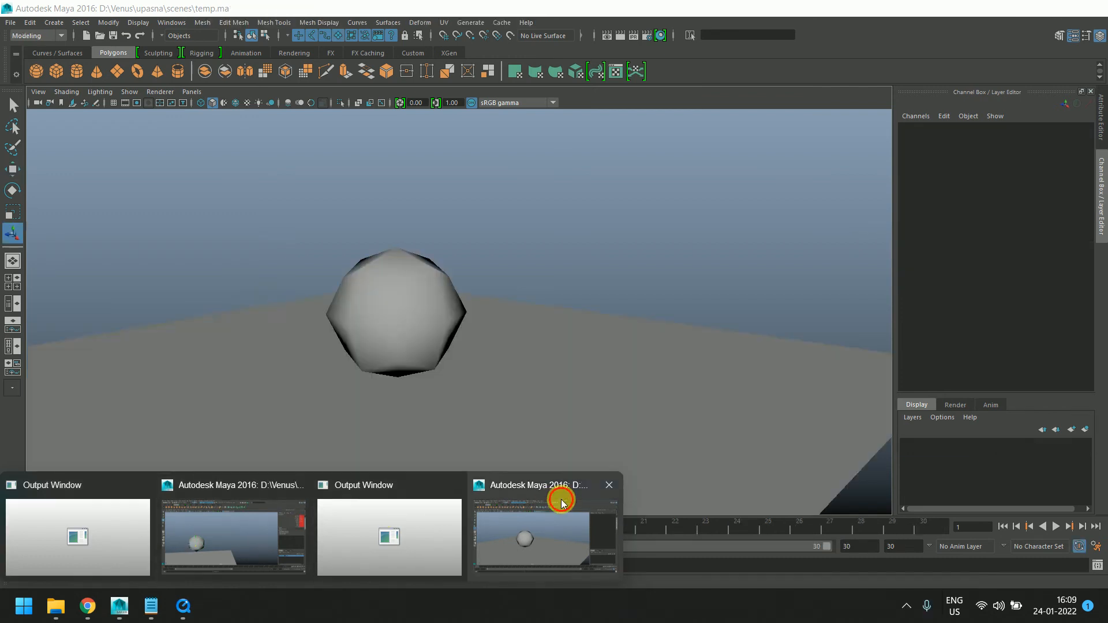
left_click(398, 294)
key("ctrl+z")
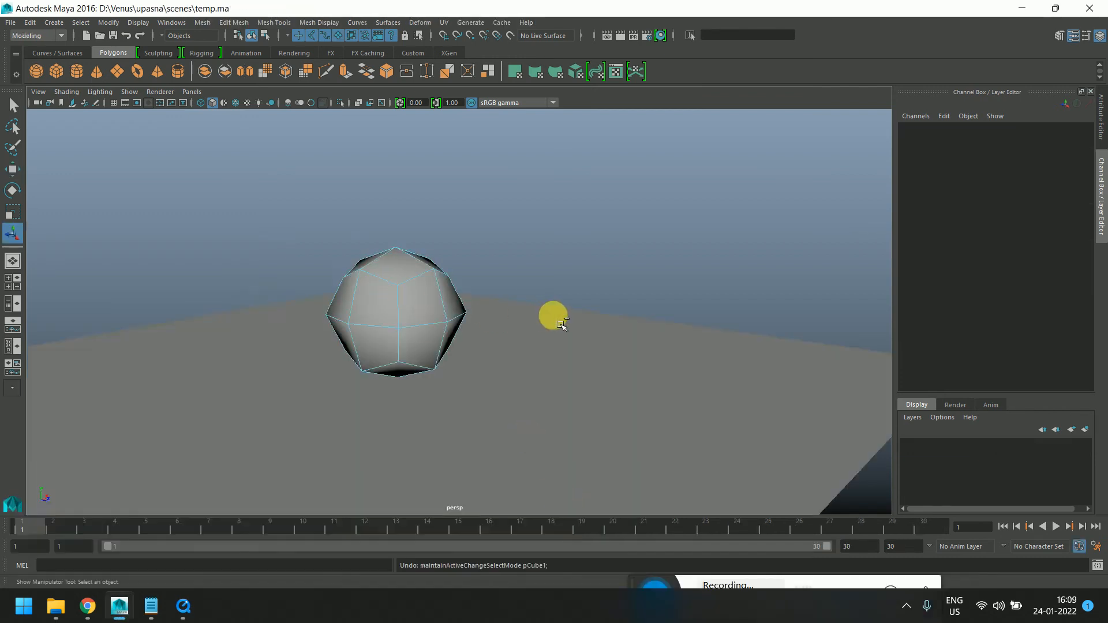
key("ctrl+z")
key("ctrl+z")
key("ctrl+z")
left_click(561, 324)
left_click(418, 347)
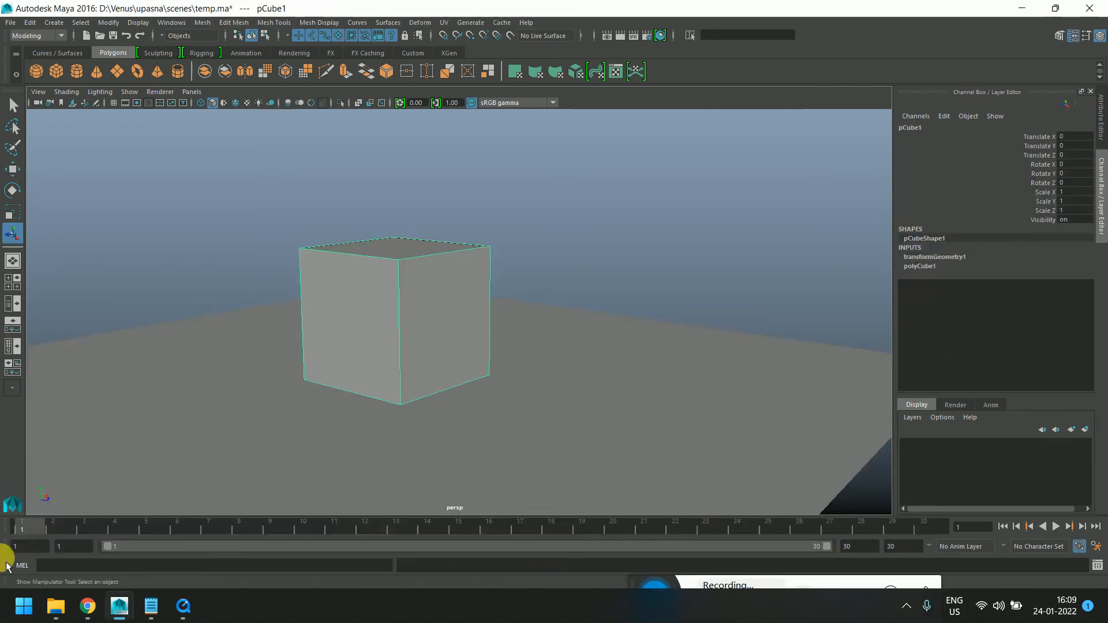
Set keyframes on the cube at several frames along the 30-frame timeline, playing back between them
key("s")
key("alt+v")
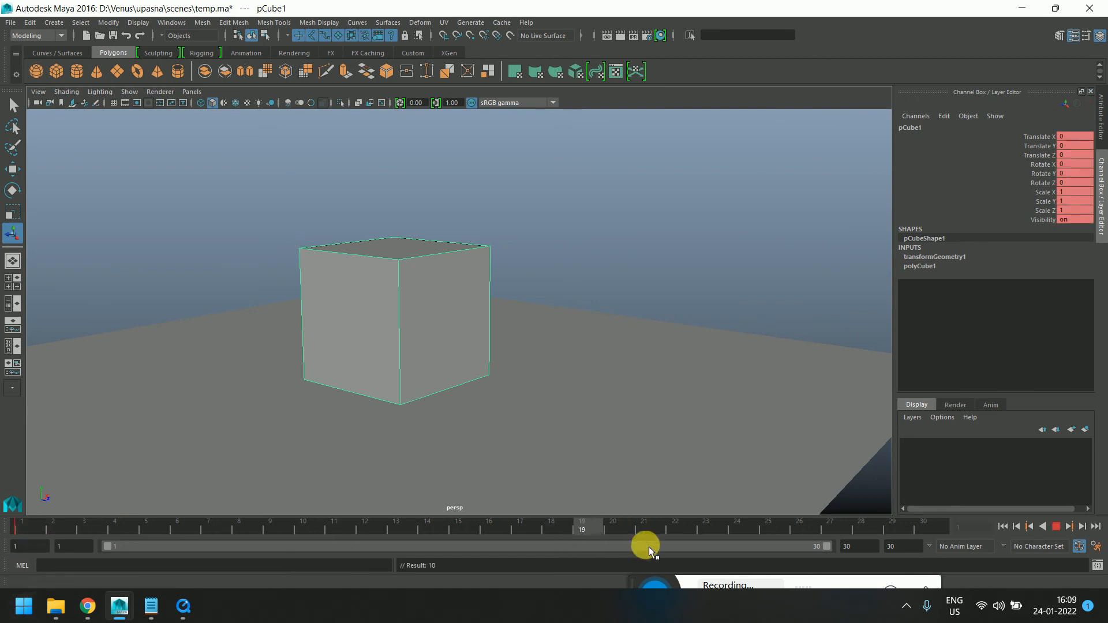
left_click_drag(649, 547, 934, 549)
key("s")
left_click_drag(844, 531, 252, 544)
key("s")
key("s")
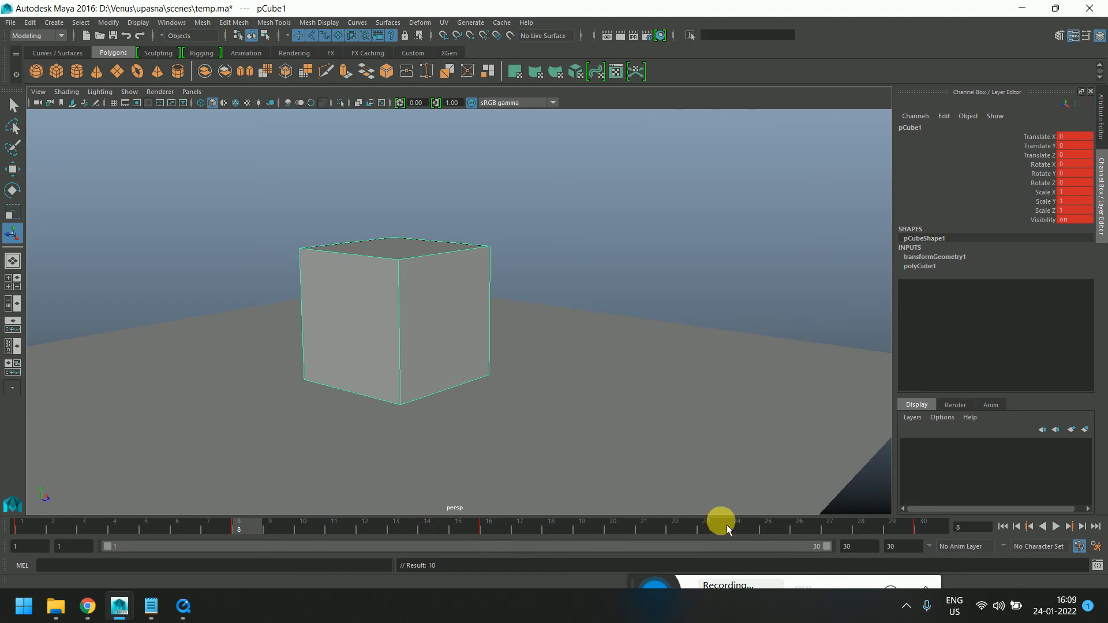
left_click_drag(728, 530, 648, 535)
key("s")
key("alt+v")
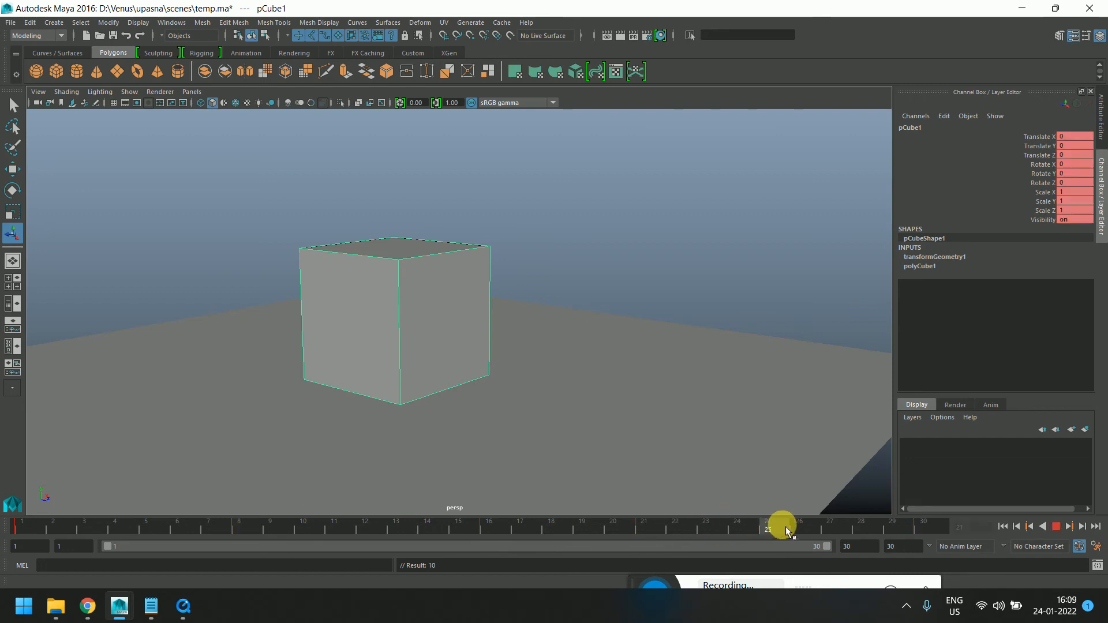
left_click_drag(786, 528, 774, 528)
key("s")
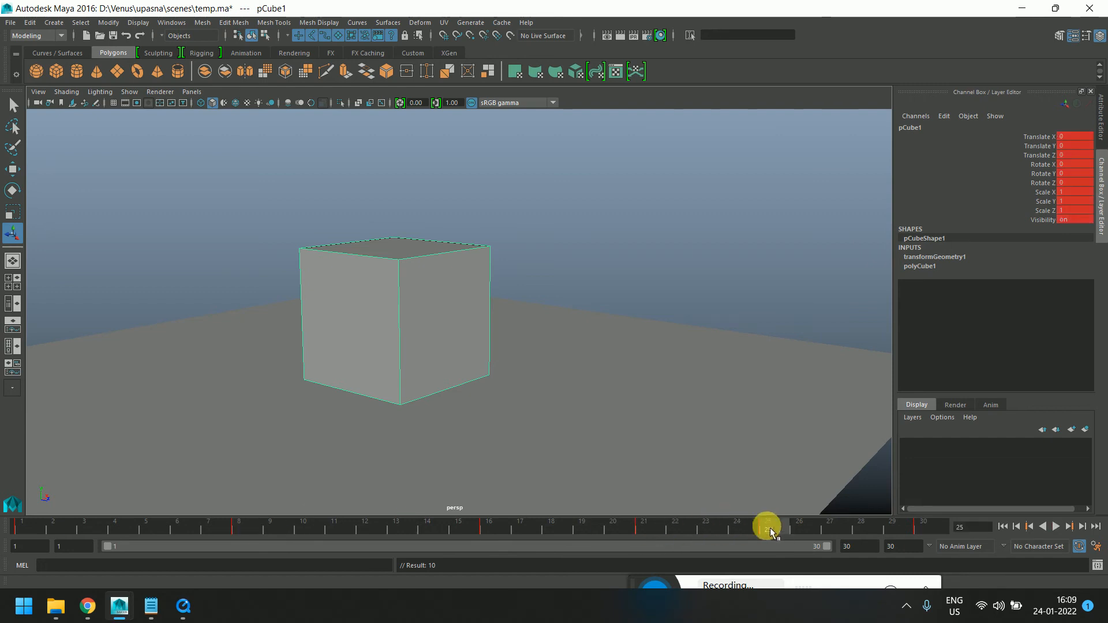
left_click(139, 529)
key("s")
left_click(22, 528)
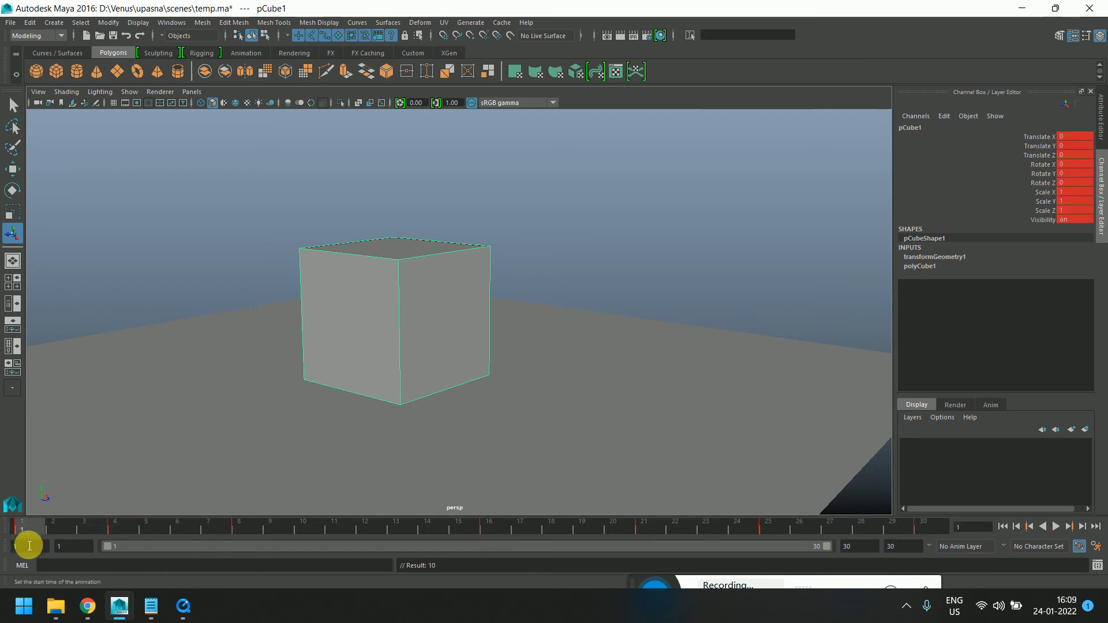
left_click(114, 523)
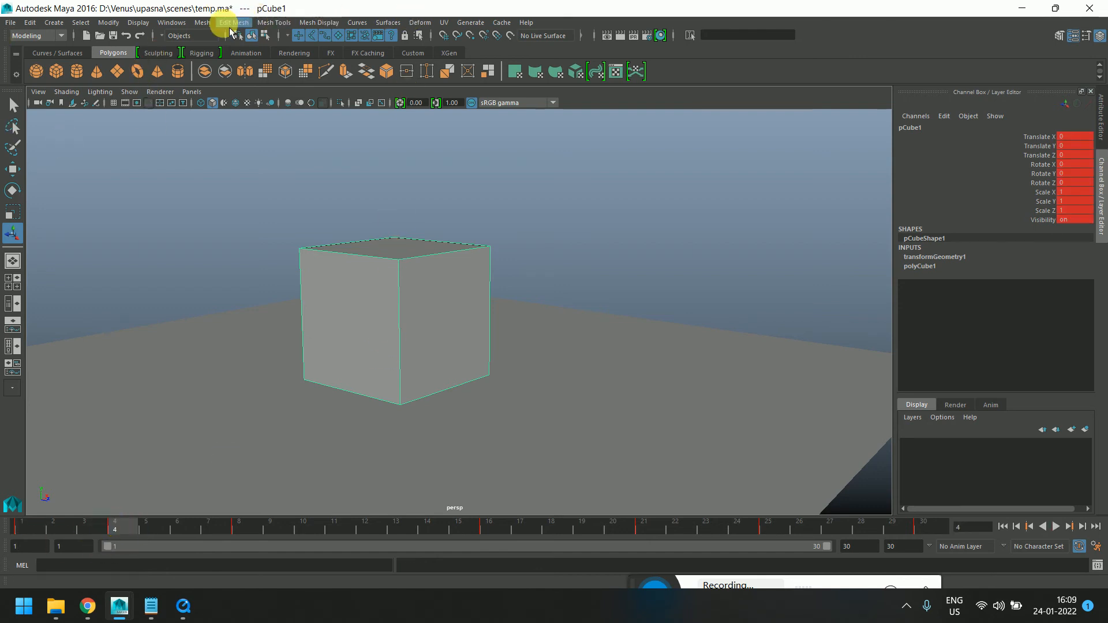
Open the Graph Editor and frame the cube's Translate Y curve
left_click(183, 25)
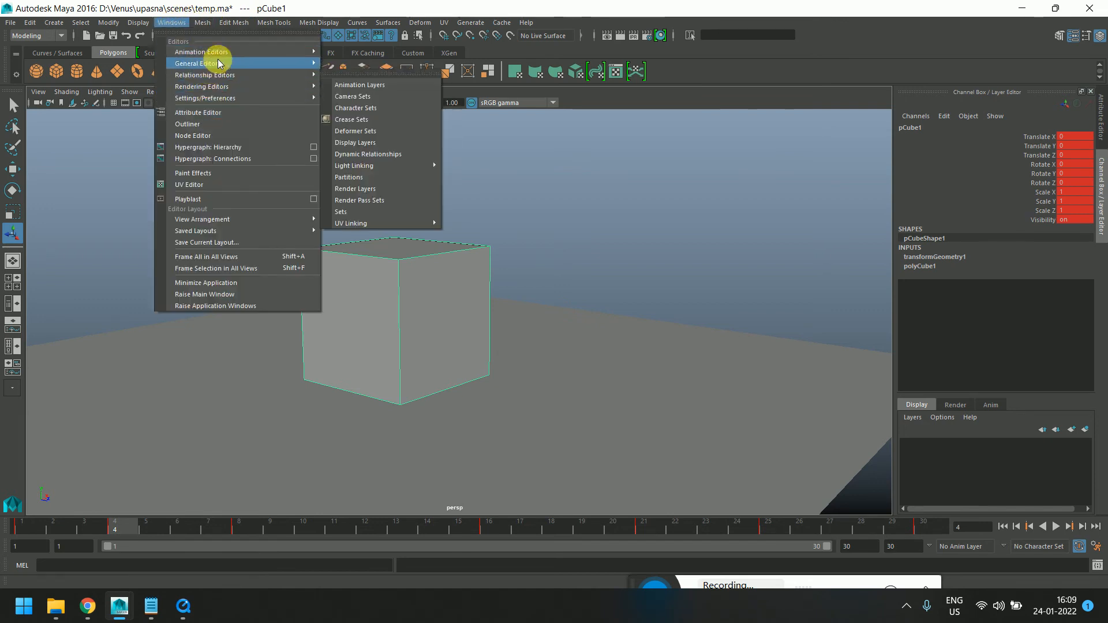
mouse_move(311, 52)
left_click(353, 61)
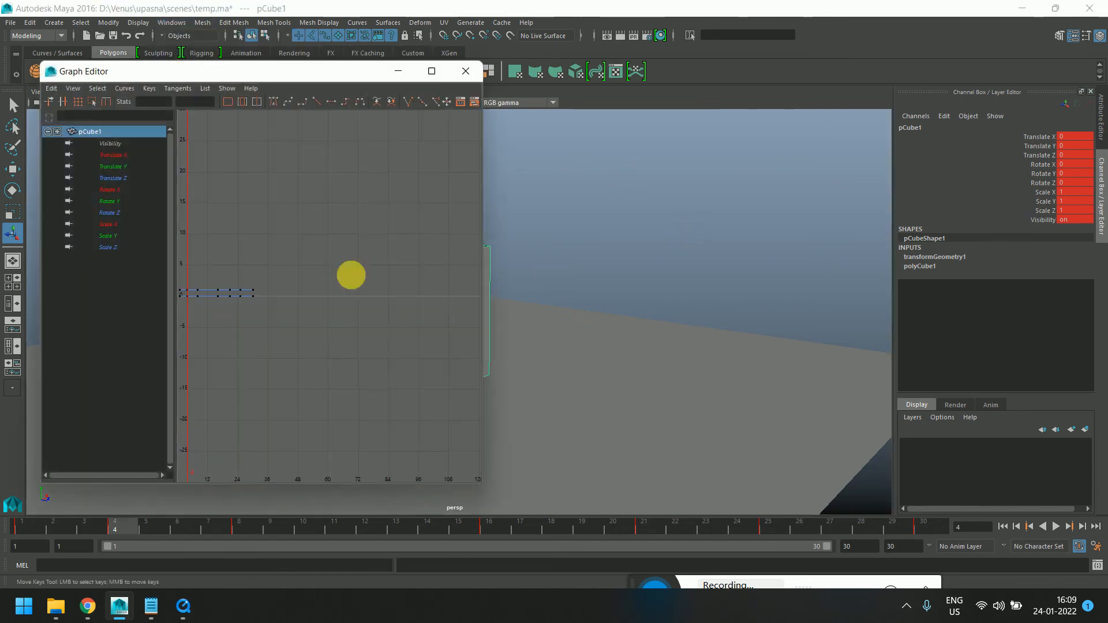
left_click(128, 168)
left_click_drag(247, 69, 427, 82)
key("f")
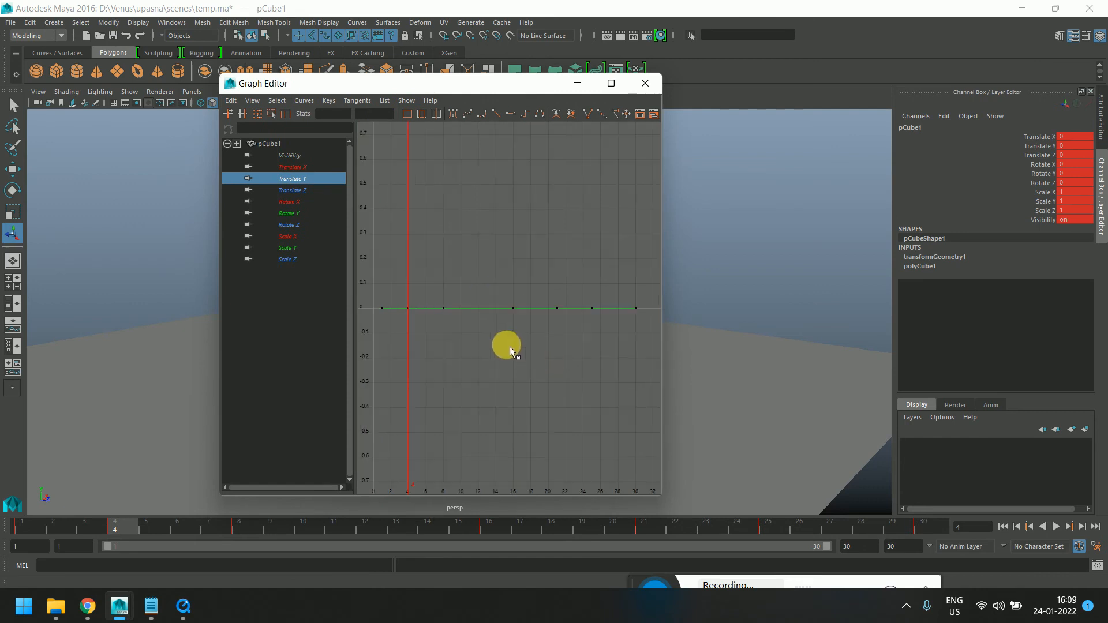
Raise the Translate Y keys at frames 4, 16 and 25 to form three bounce peaks
left_click(408, 308)
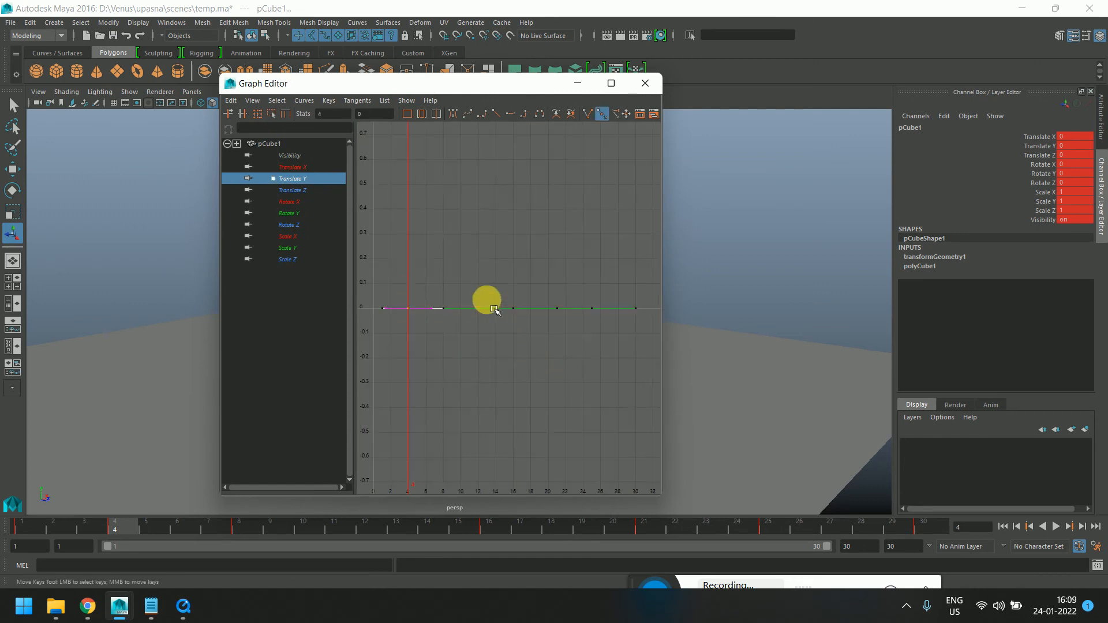
left_click_drag(499, 294, 537, 347, "shift")
left_click_drag(616, 330, 587, 296, "shift")
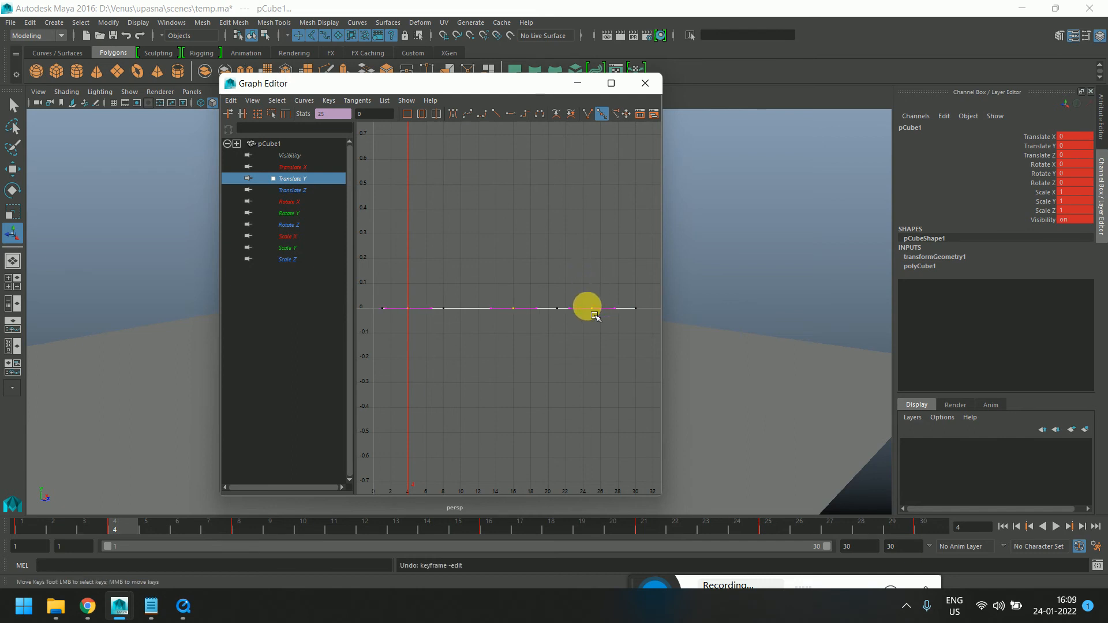
middle_click_drag(586, 306, 584, 271, "shift")
left_click(568, 354)
left_click_drag(492, 257, 614, 293)
middle_click_drag(607, 264, 607, 277, "shift")
left_click(601, 353)
left_click_drag(581, 265, 613, 290)
middle_click_drag(617, 279, 617, 292, "shift")
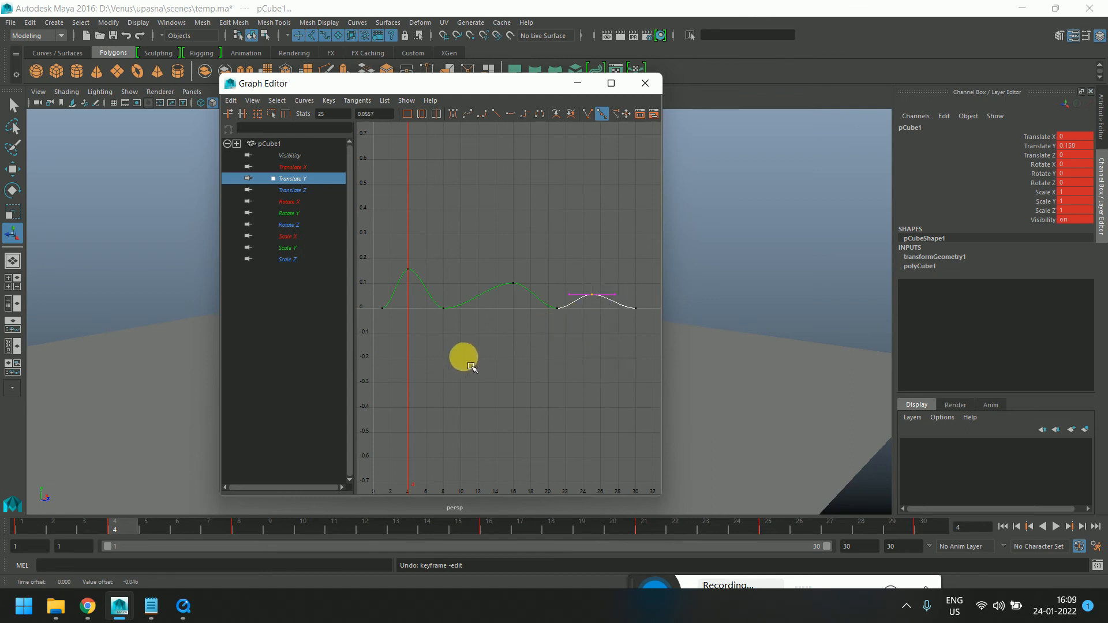
Move the Graph Editor aside and raise all three bounce-peak keys higher
left_click_drag(71, 525, 17, 583)
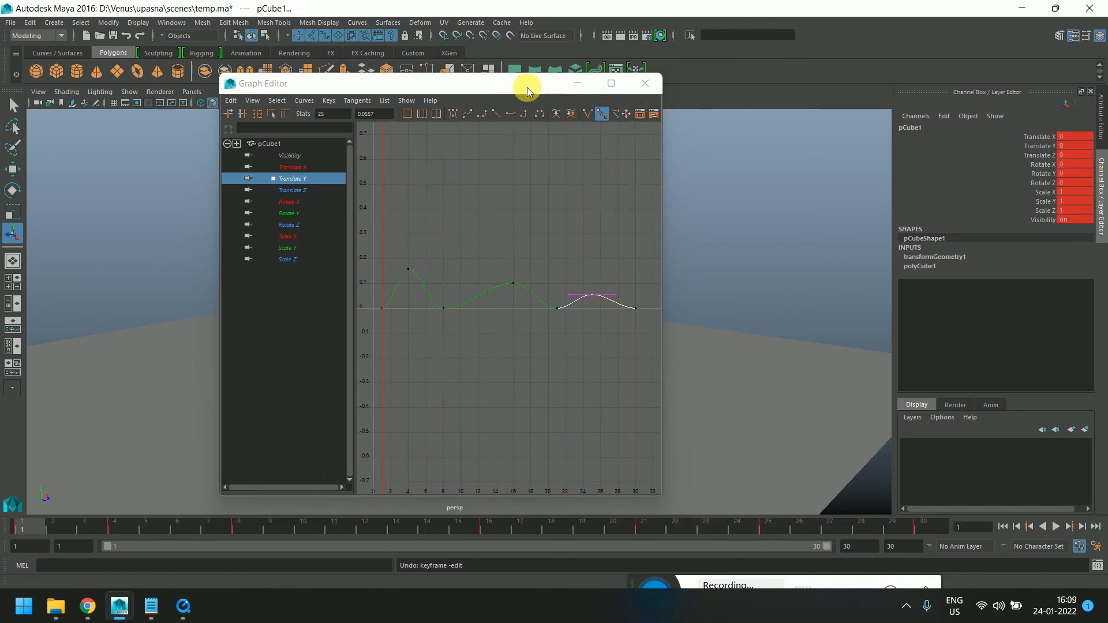
left_click_drag(527, 86, 835, 15)
left_click(1056, 526)
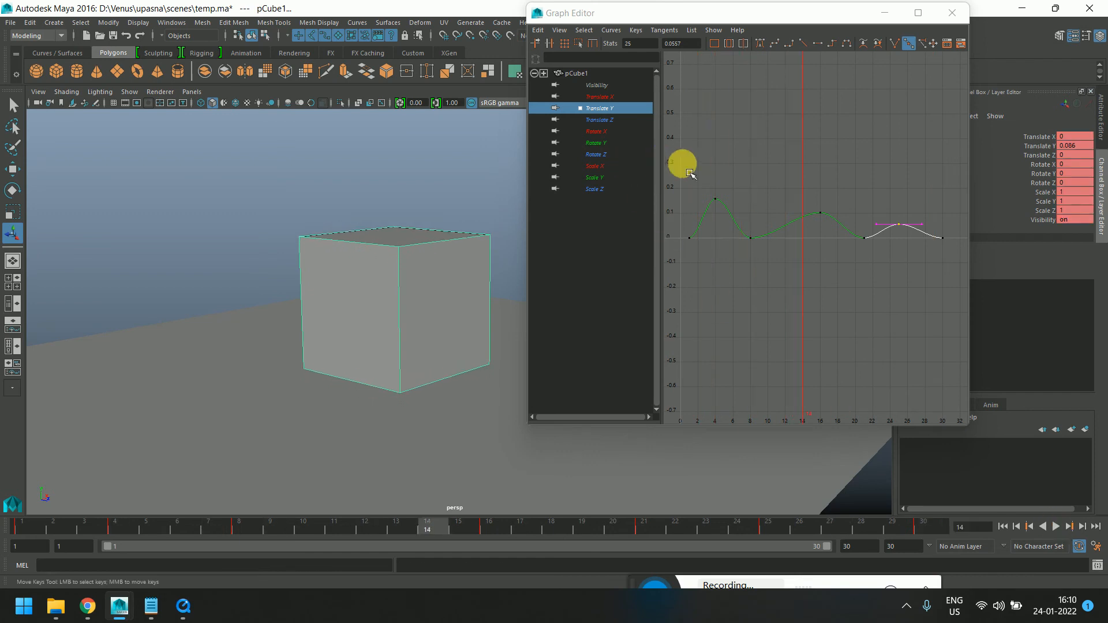
left_click_drag(682, 164, 921, 234)
middle_click_drag(929, 244, 913, 164)
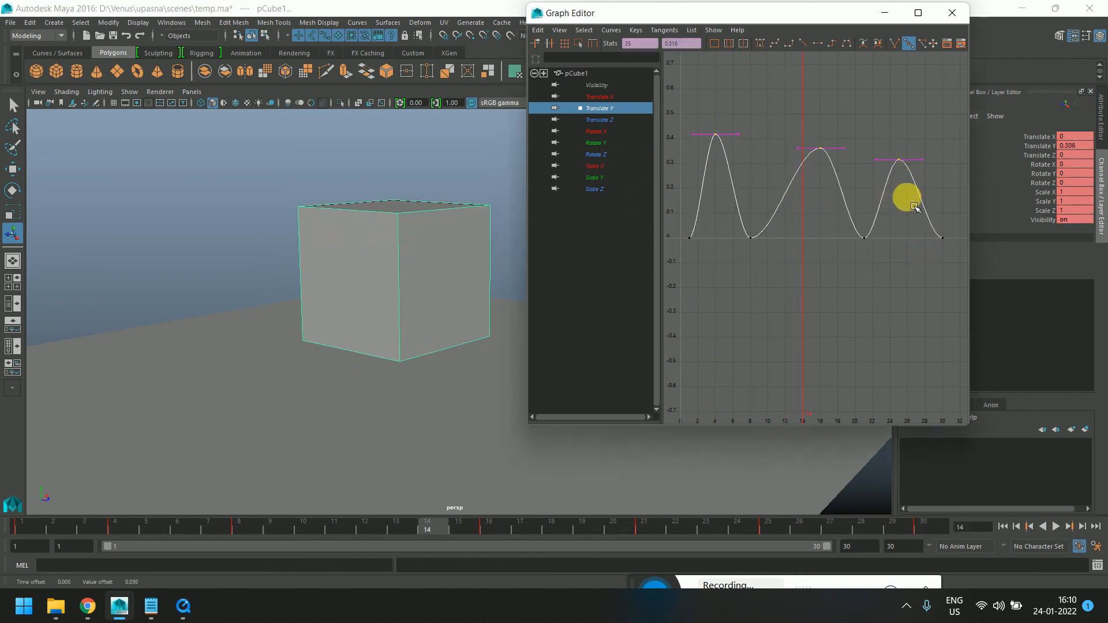
Lower the second and third bounce-peak keys so each later bounce is smaller
left_click(1055, 526)
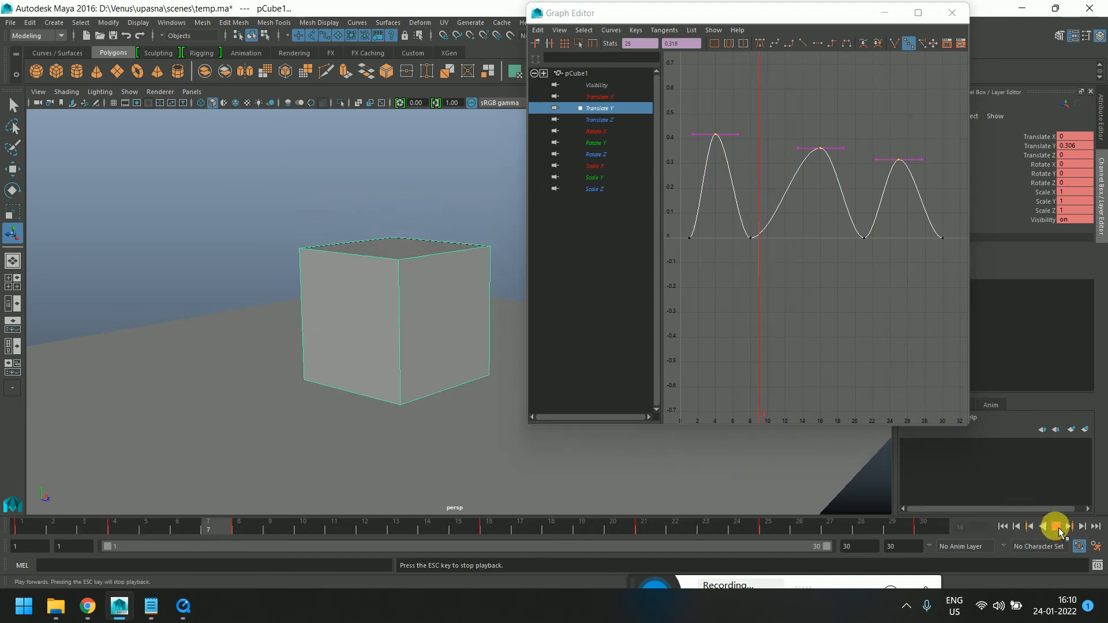
left_click(1055, 527)
left_click_drag(778, 128, 941, 205)
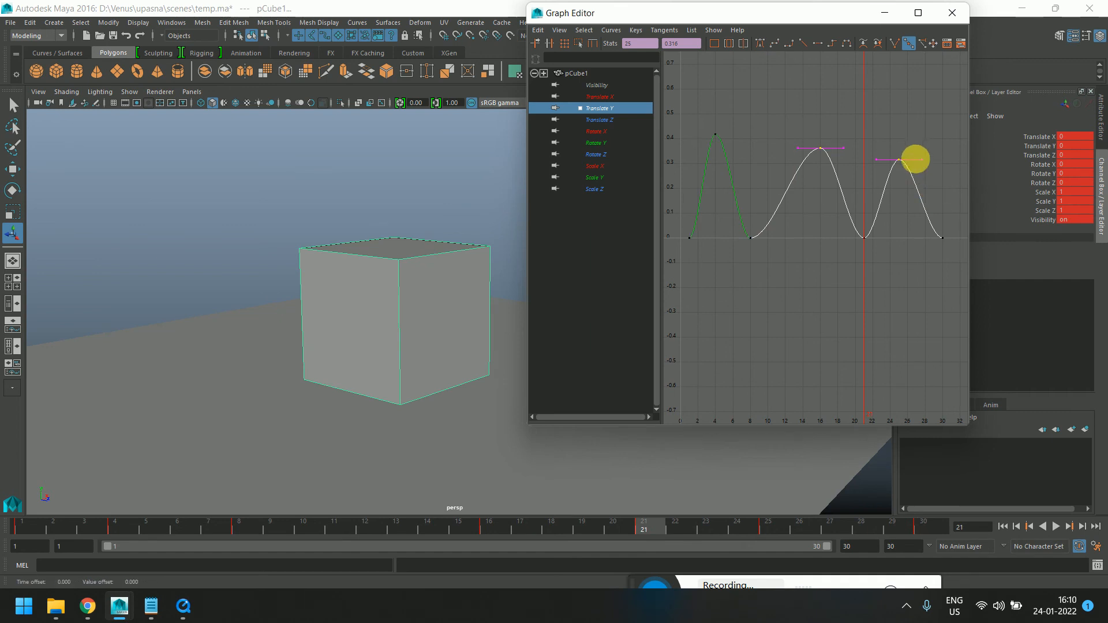
middle_click_drag(915, 158, 920, 180)
left_click(892, 158)
left_click_drag(890, 156, 922, 213)
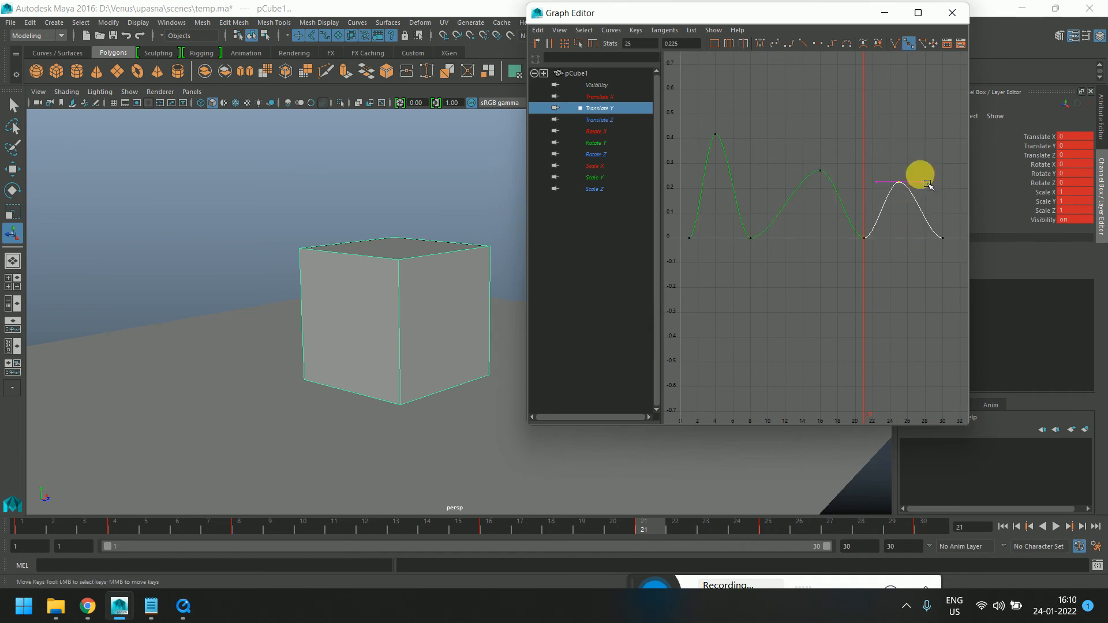
middle_click_drag(925, 182, 925, 195)
Select the ground-level keys in the Graph Editor and play the animation from frame 1
left_click_drag(186, 527, 28, 525)
left_click_drag(812, 273, 655, 231)
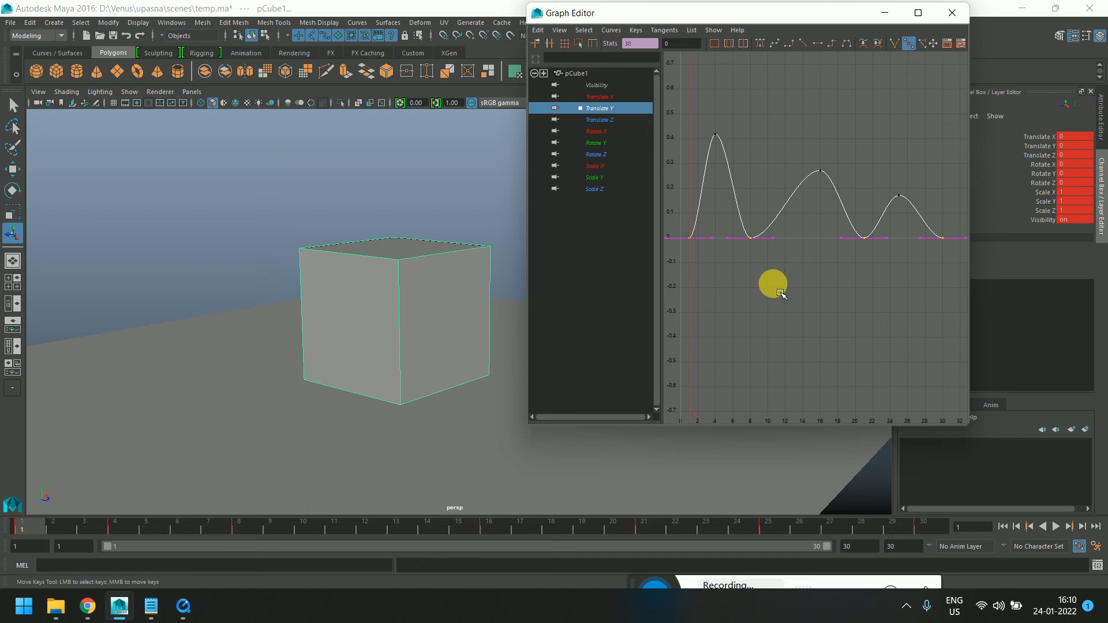
left_click(28, 528)
key("alt+v")
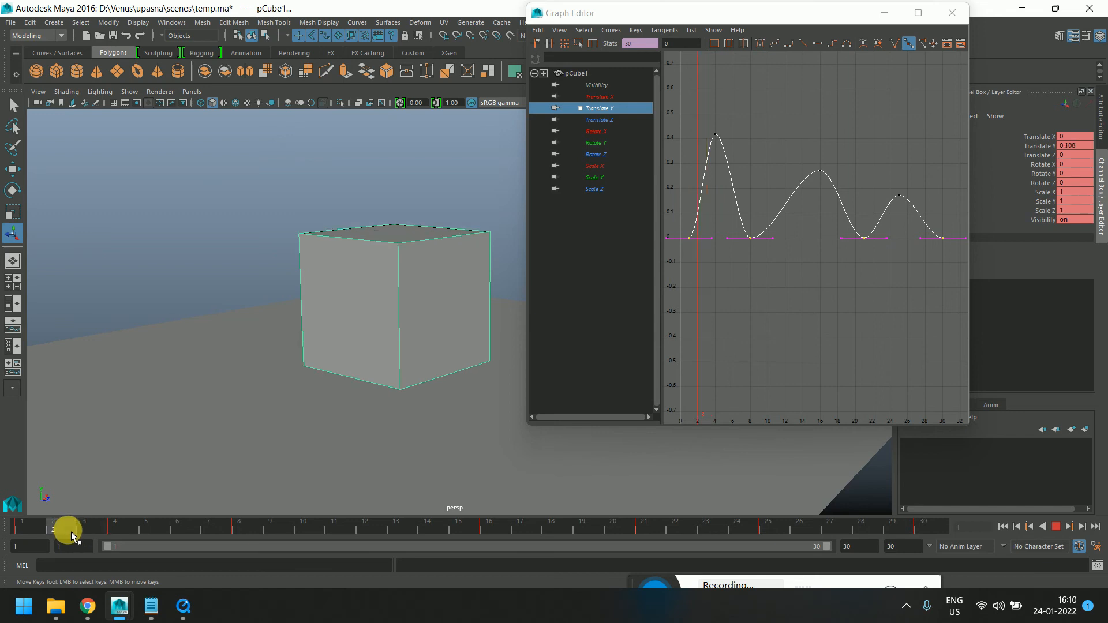
Squash the cube to about 0.66 Scale Y at frame 10 and set a keyframe
key("w")
key("e")
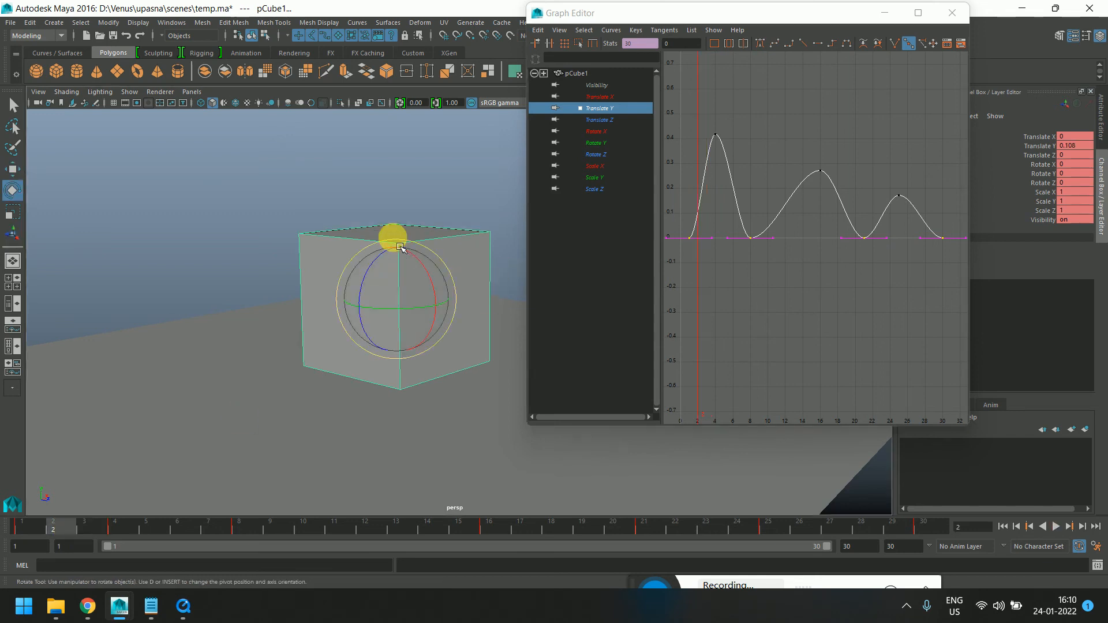
key("r")
mouse_move(403, 241)
left_mouse_down()
mouse_move(401, 230)
mouse_move(397, 253)
left_mouse_up()
key("e")
key("r")
left_click_drag(162, 527, 305, 529)
left_click_drag(404, 248, 403, 282)
key("s")
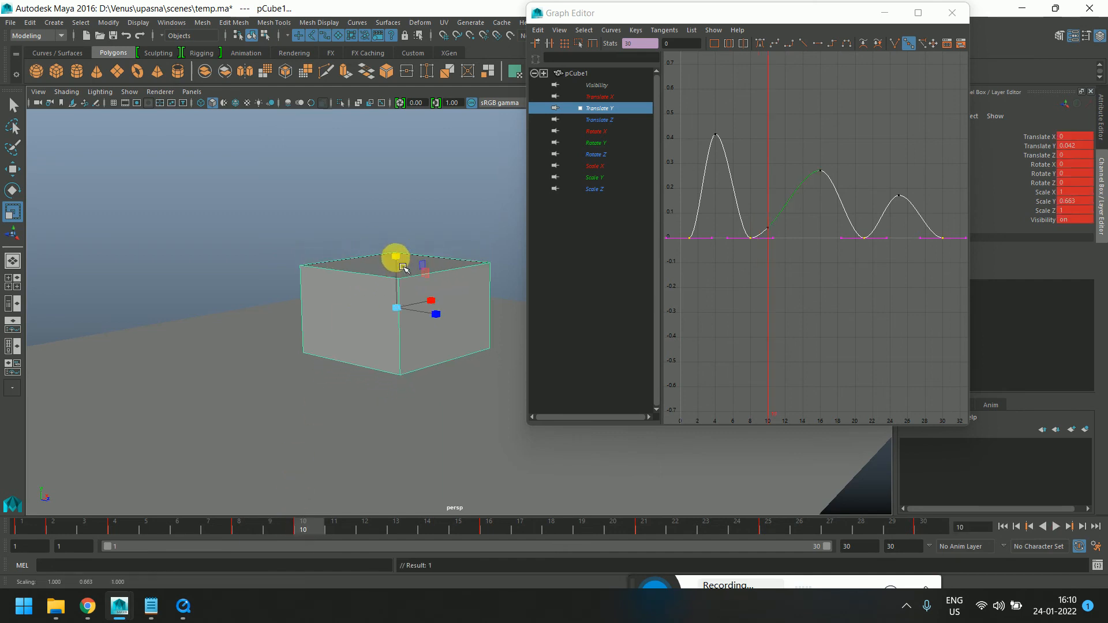
Play the animation from frame 1 to review the squash
left_click(23, 529)
key("alt+v")
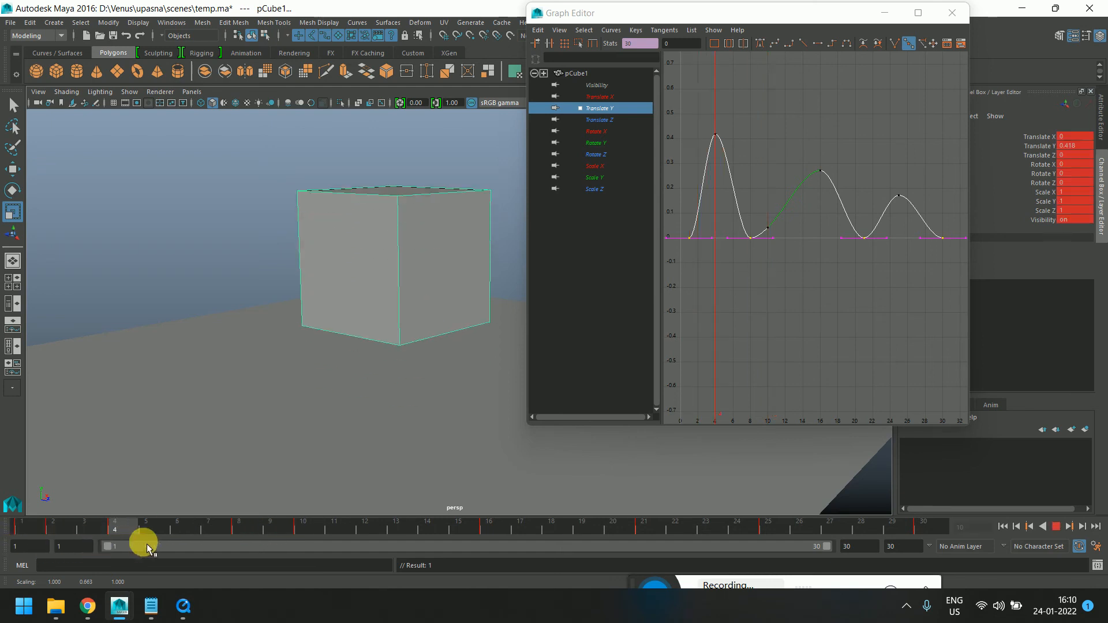
key("alt+v")
Try lowering the cube at frame 10, play it back, and undo the move
key("w")
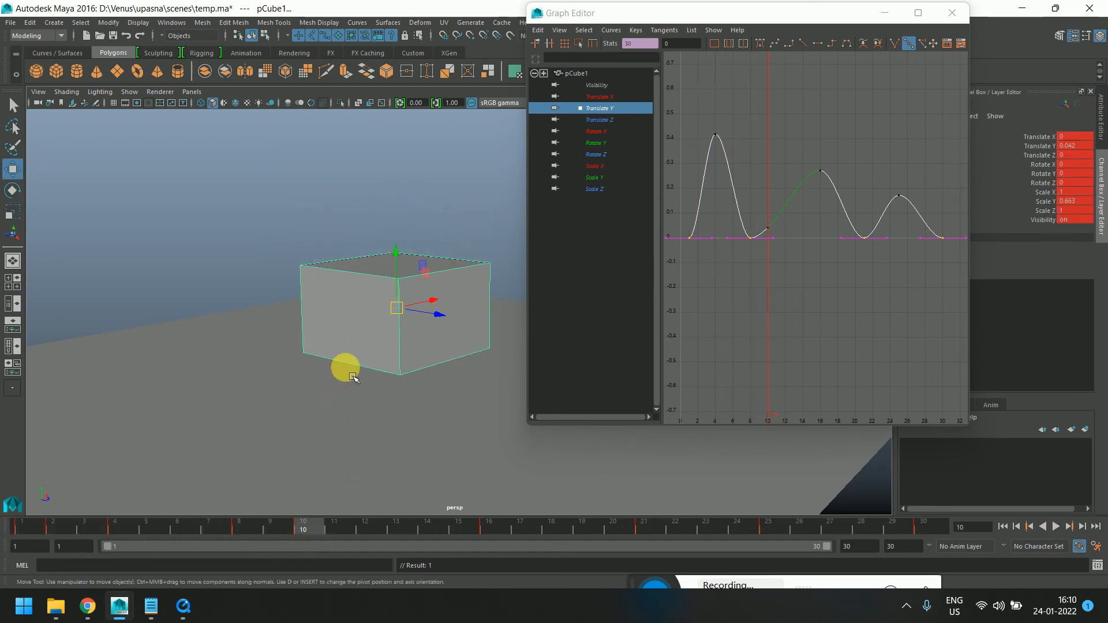
left_click_drag(396, 248, 408, 282)
left_click(23, 528)
key("alt+v")
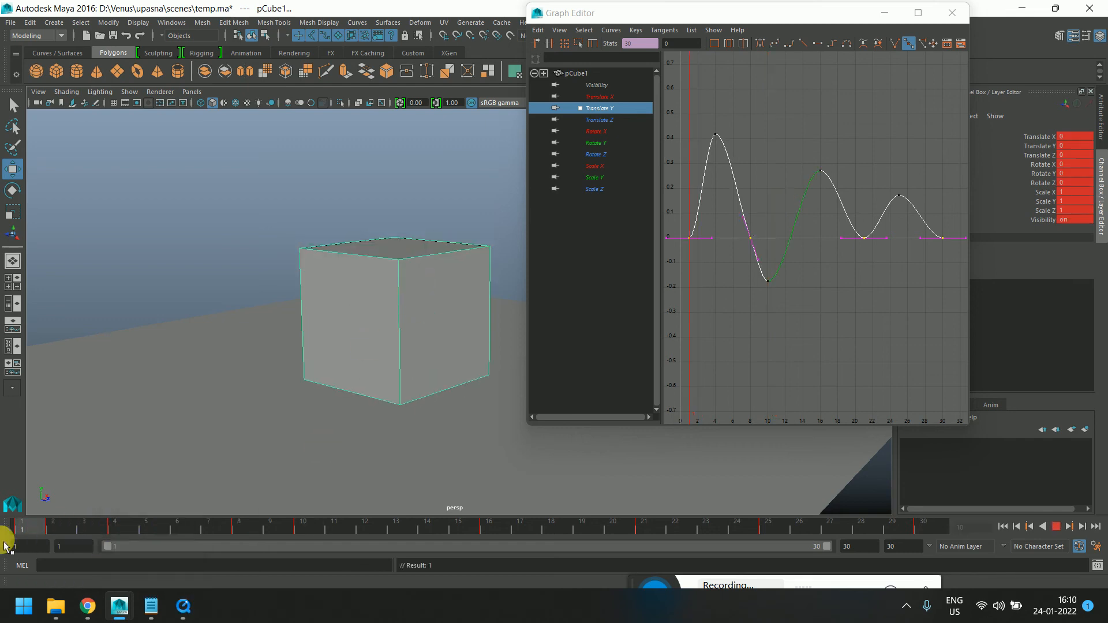
left_click_drag(5, 546, 310, 557)
key("ctrl+z")
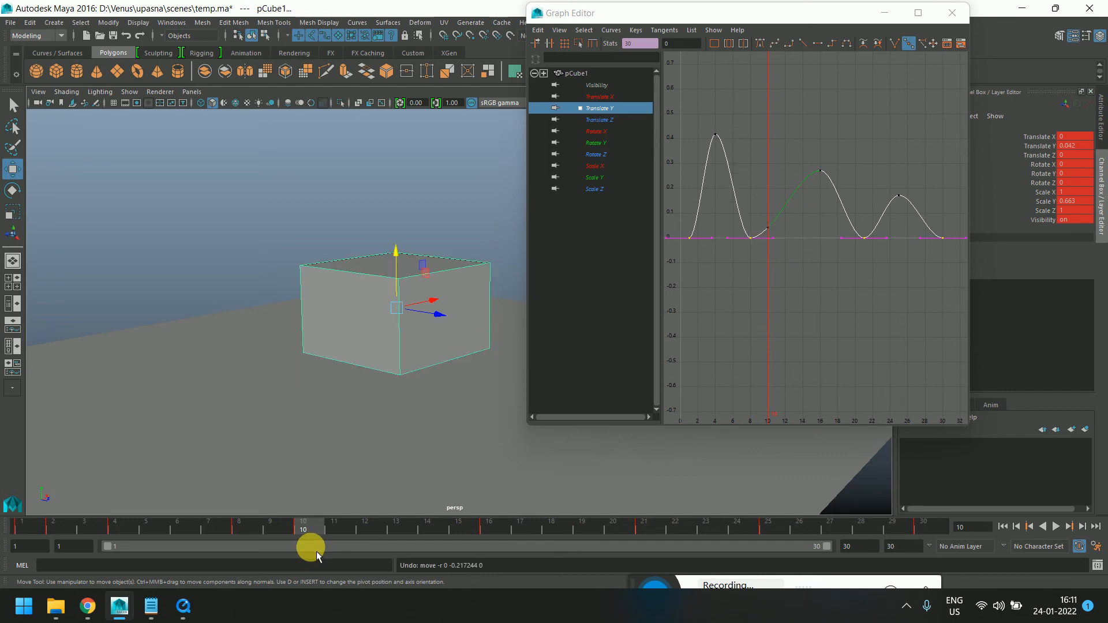
Try lowering the cube slightly below the ground at frame 10 with its pivot edited
left_click(814, 274)
left_click_drag(804, 260, 760, 206)
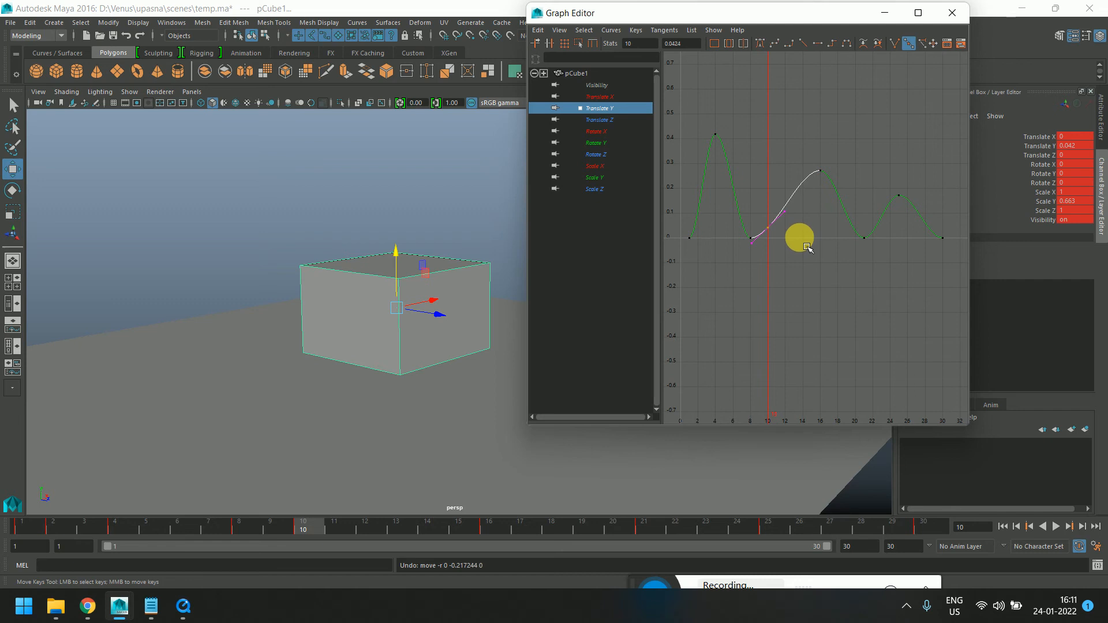
left_click(339, 295)
key("Insert")
key("Insert")
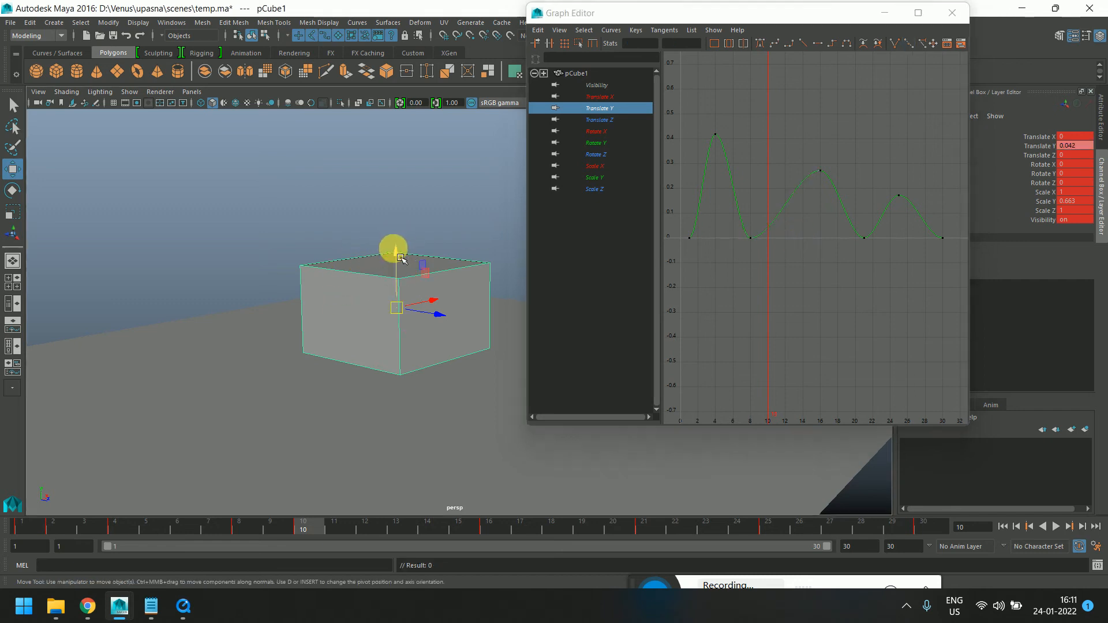
left_click_drag(392, 248, 399, 293)
key("Insert")
key("f")
scroll(400, 284, "down", 1)
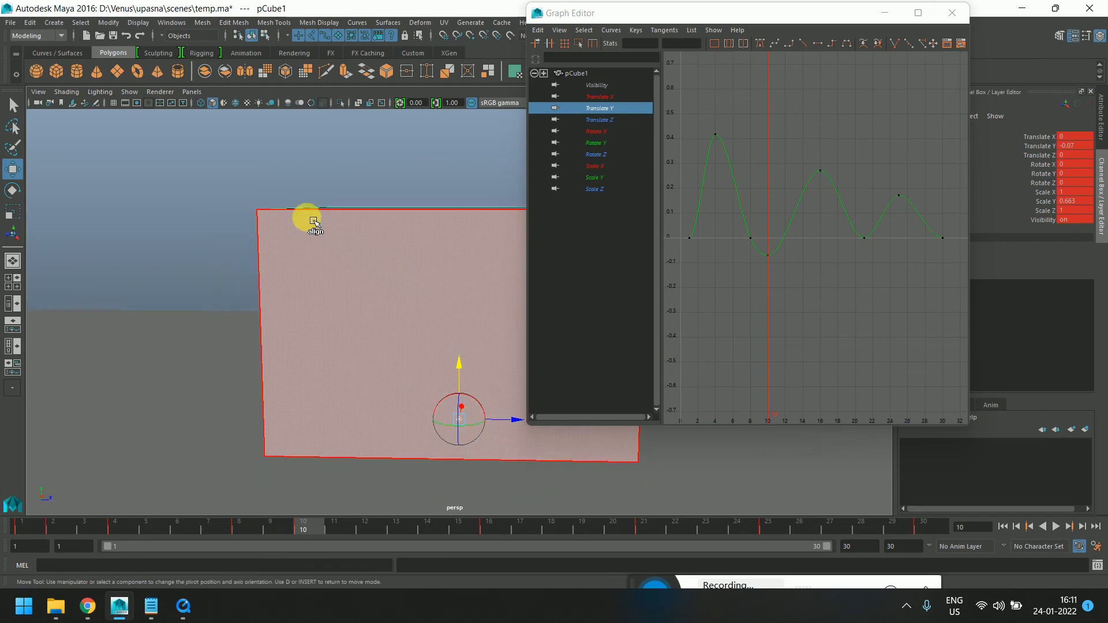
Switch the viewport to the front orthographic view and frame the cube
left_click(196, 92)
mouse_move(240, 104)
mouse_move(248, 126)
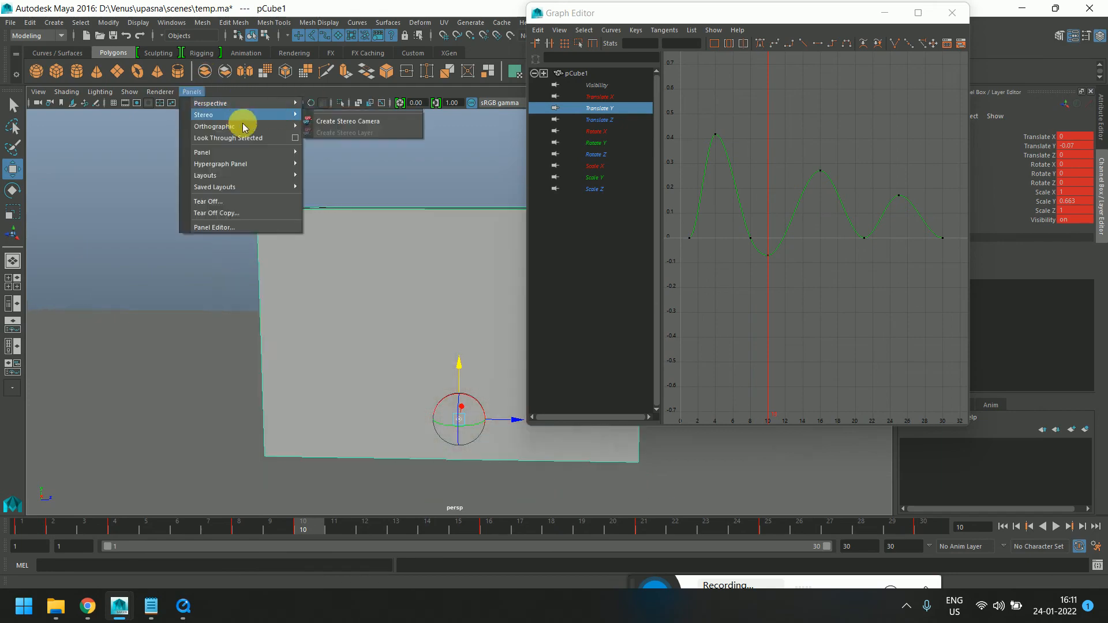
left_click(323, 124)
key("f")
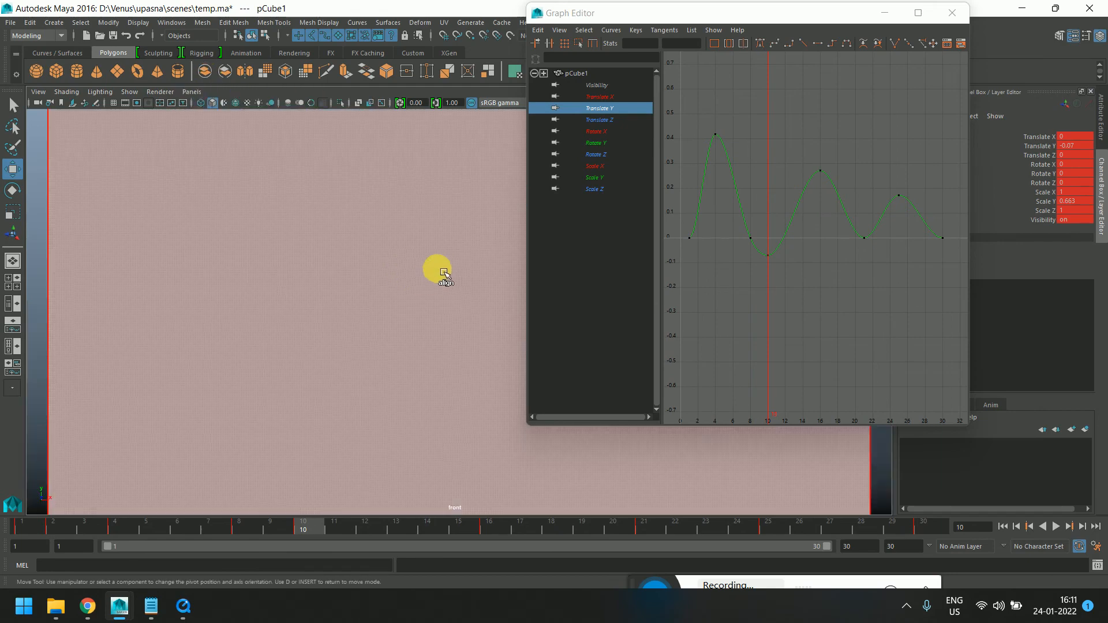
scroll(442, 277, "up", 1)
scroll(431, 274, "down", 10)
scroll(431, 275, "up", 3)
scroll(429, 274, "up", 5)
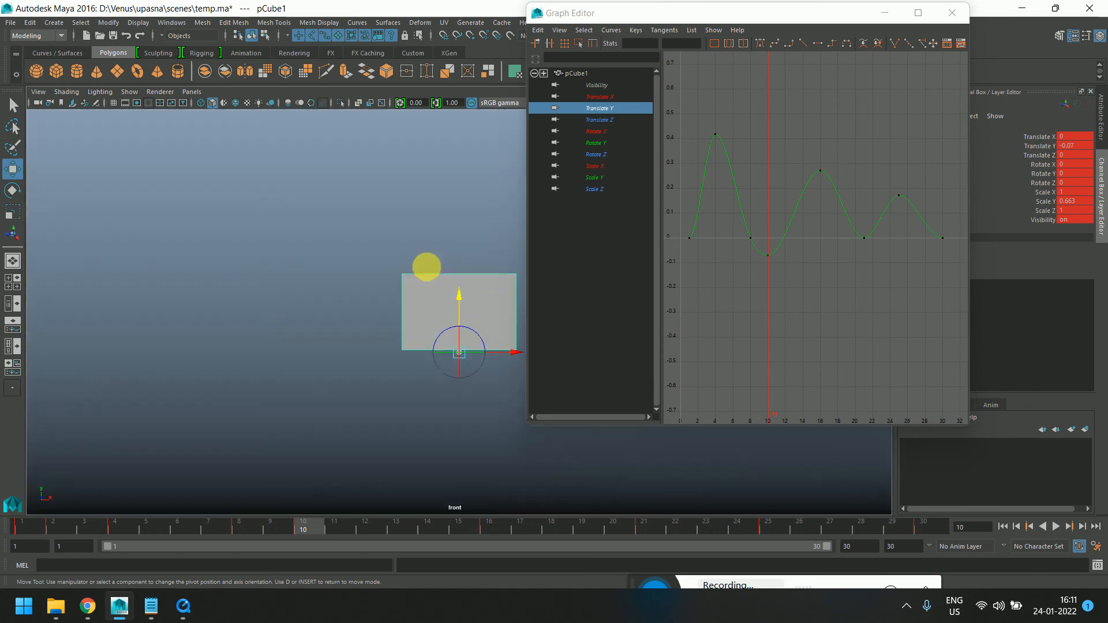
left_click_drag(465, 336, 463, 335)
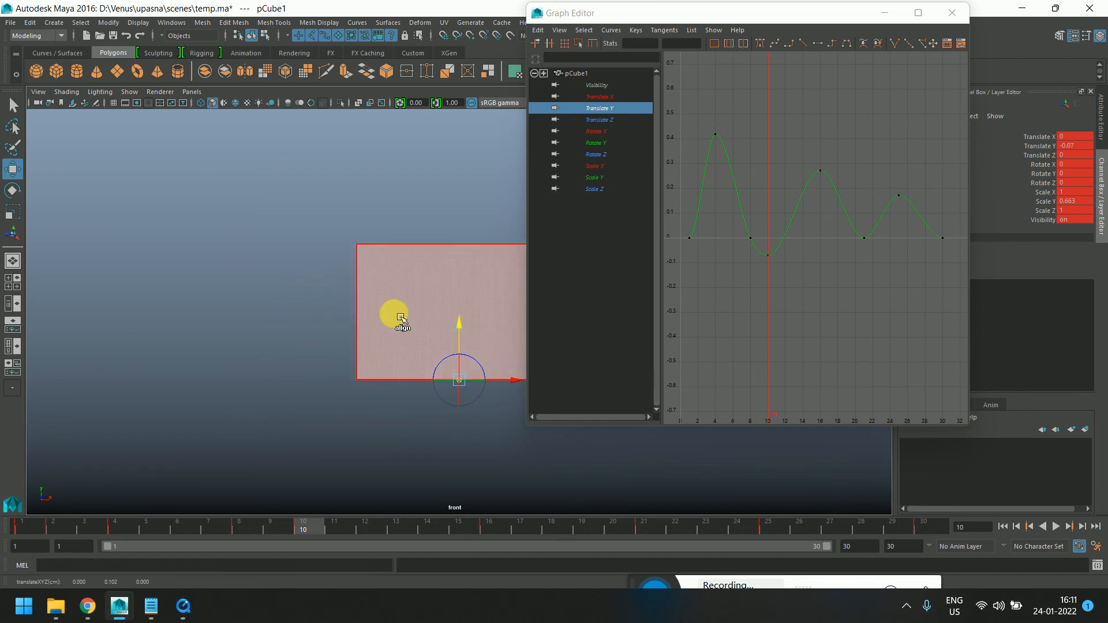
key("Insert")
Delete the cube's keyframe at frame 10 on the time slider
scroll(366, 310, "down", 5)
middle_click_drag(348, 320, 280, 381, "alt")
left_click(167, 465, "alt")
left_click_drag(52, 530, 12, 507)
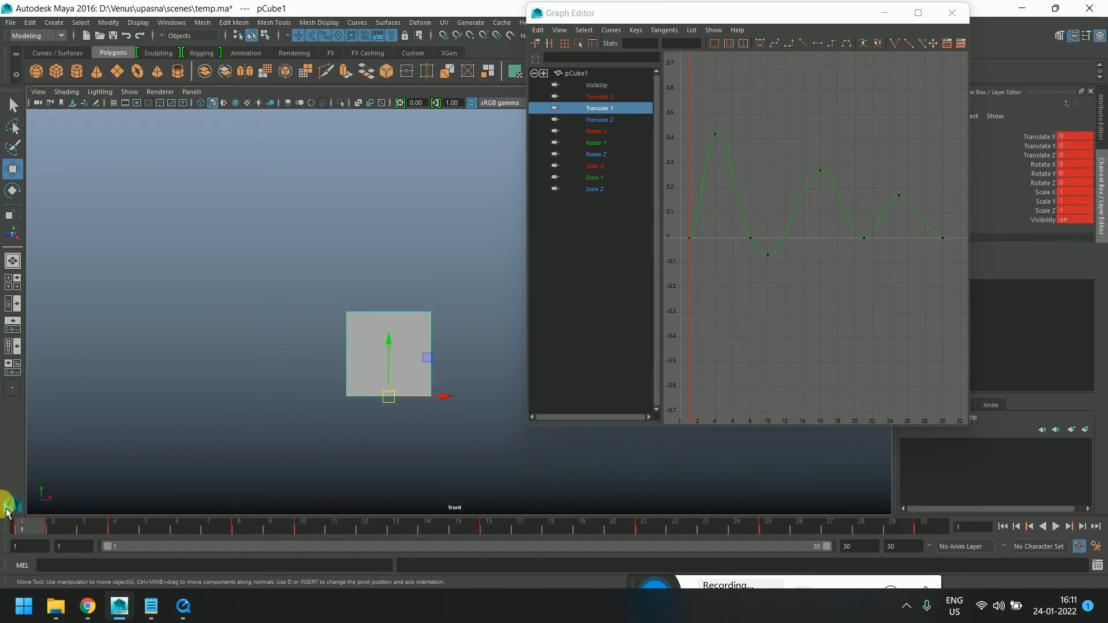
left_click_drag(205, 526, 307, 539)
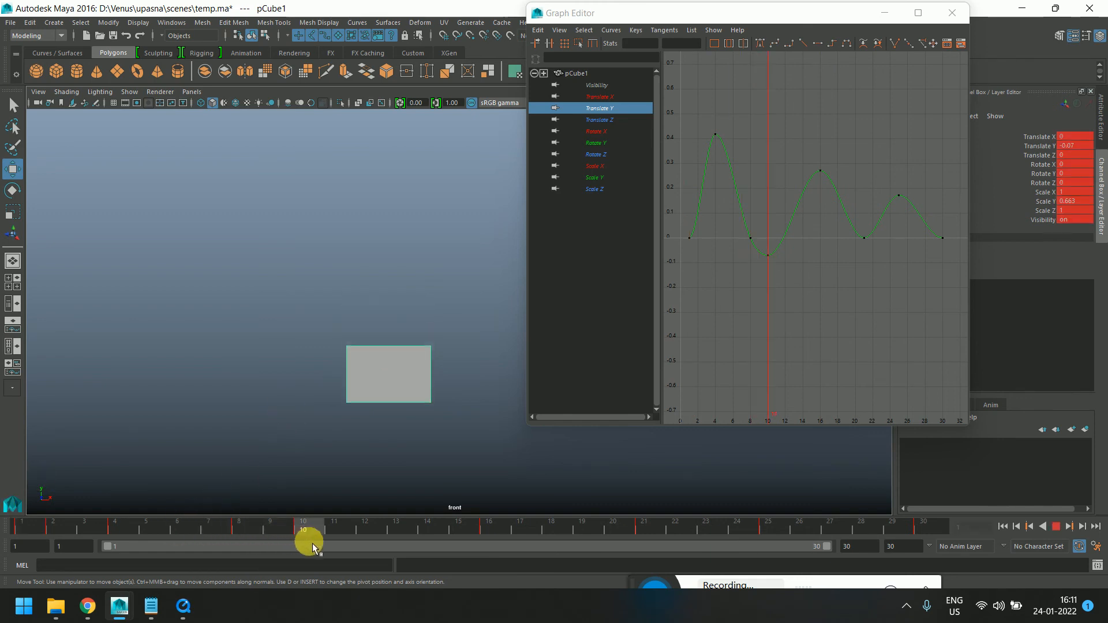
right_click(322, 526)
left_click(346, 386)
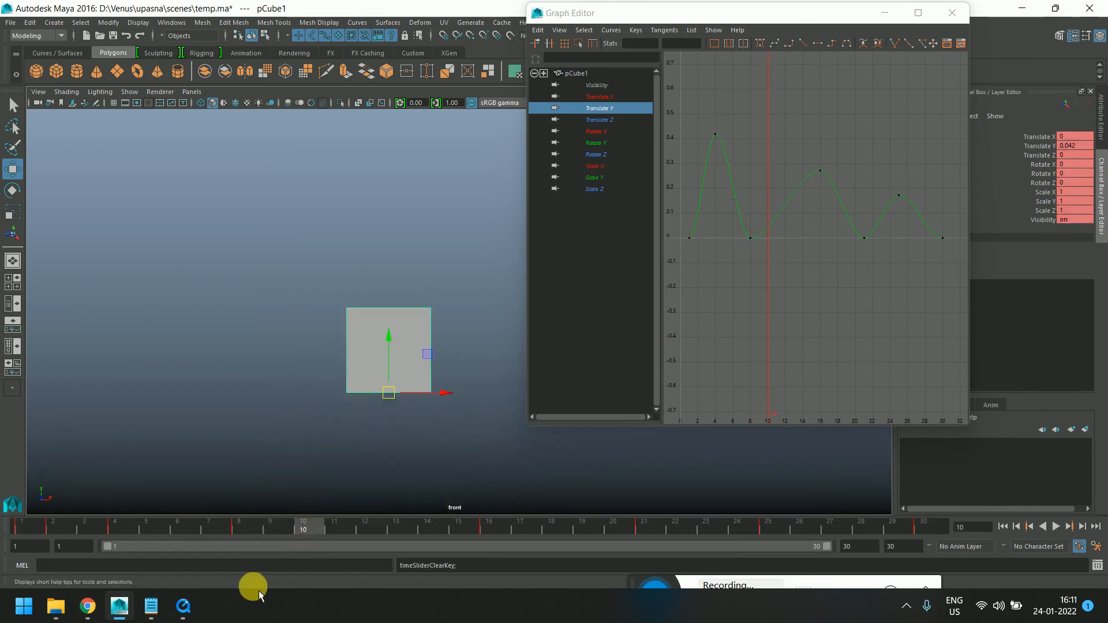
Stretch the cube slightly upward in Y at frame 4 with the Scale tool
left_click(228, 526)
left_click_drag(228, 526, 114, 528)
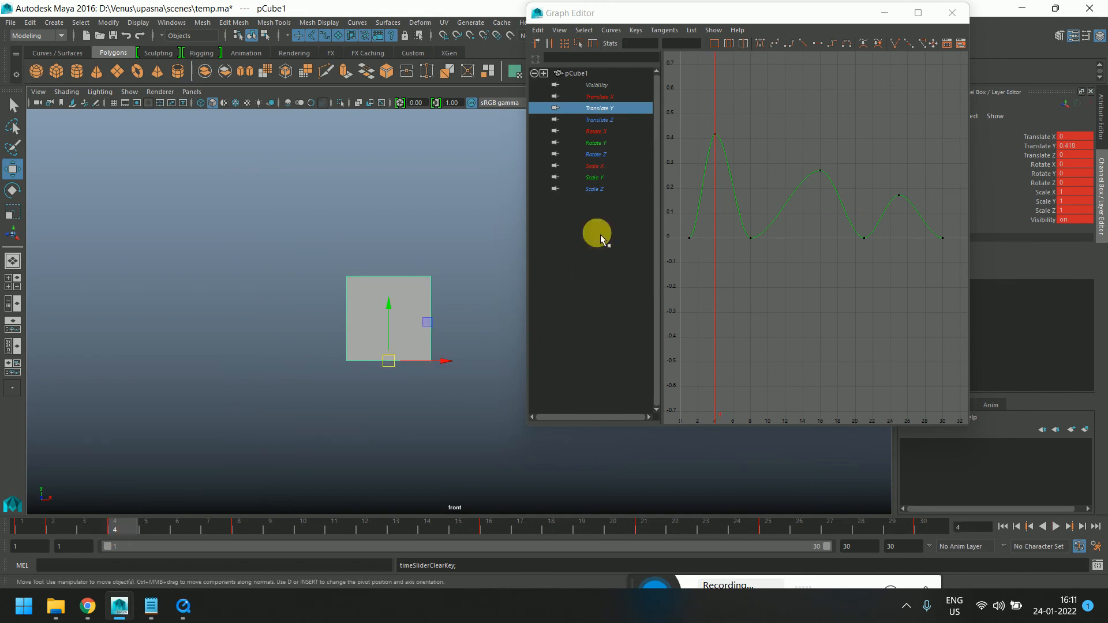
key("e")
key("r")
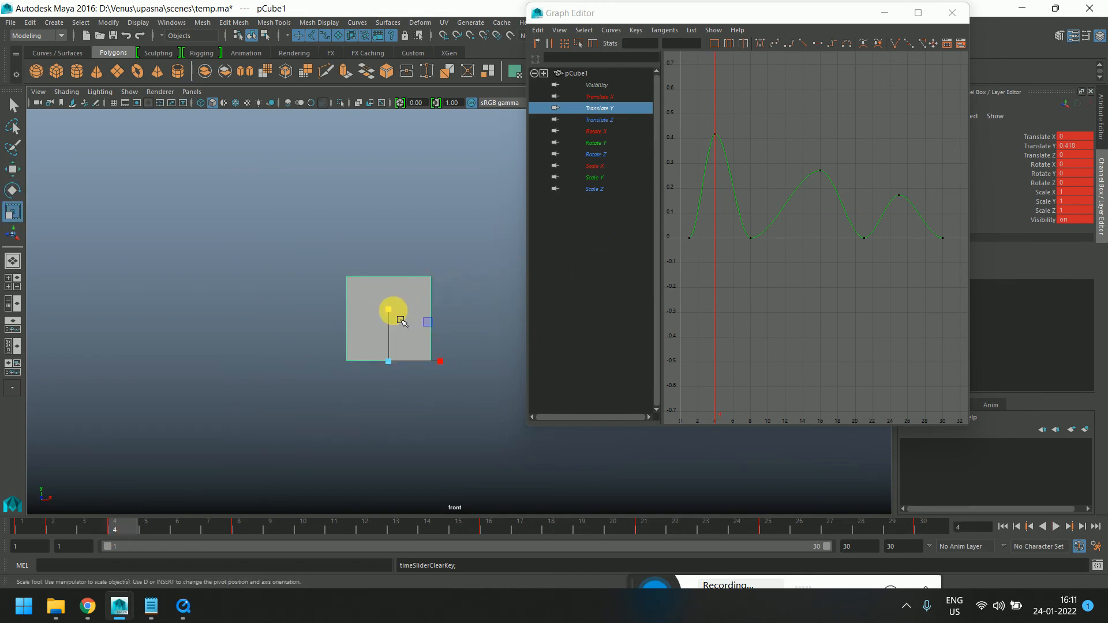
left_click_drag(396, 317, 397, 298)
Reselect the cube and squash it vertically at frame 10
left_click_drag(117, 540, 304, 535)
left_click(392, 351)
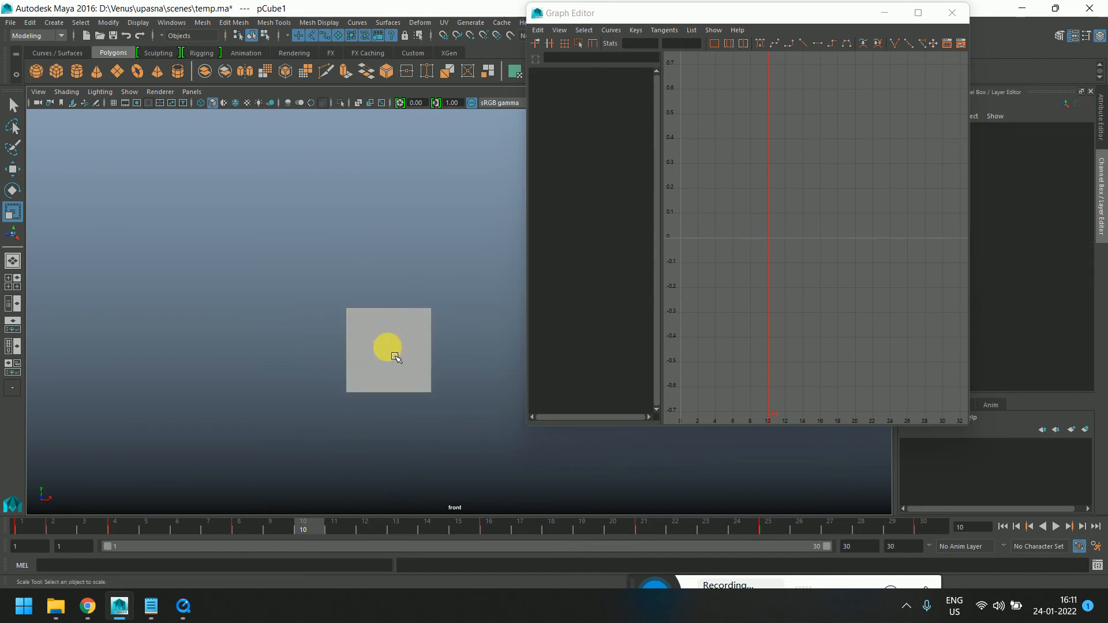
left_click(395, 356)
left_click_drag(250, 532, 303, 536)
left_click_drag(388, 342, 391, 363)
Play the animation from frame 1 and scrub through it to review the squash and stretch
left_click(24, 532)
key("alt+v")
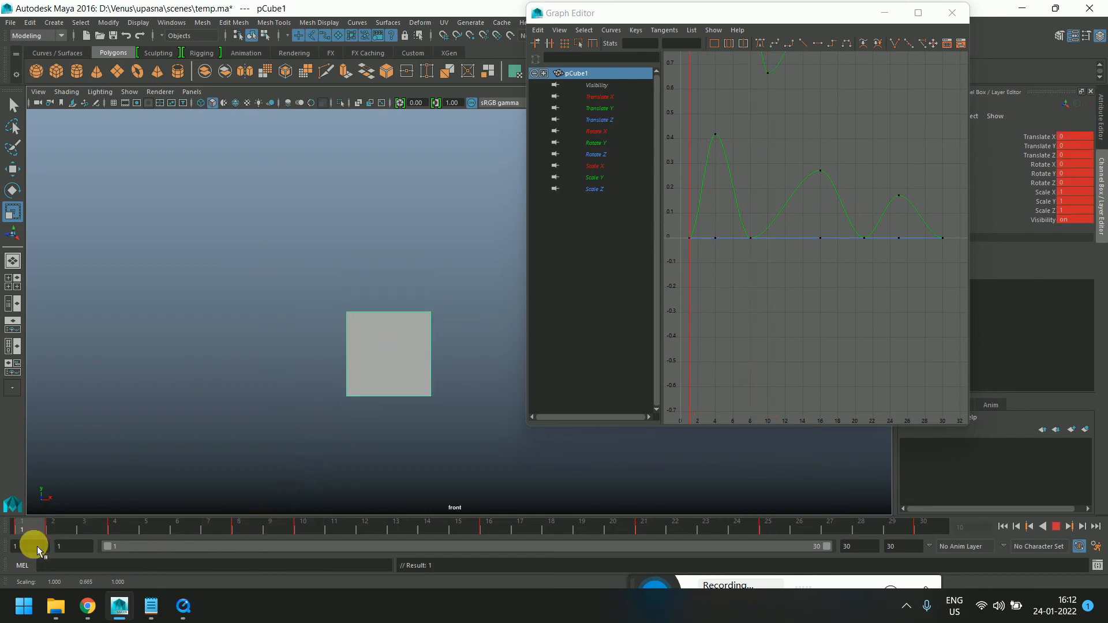
left_click_drag(133, 543, 414, 532)
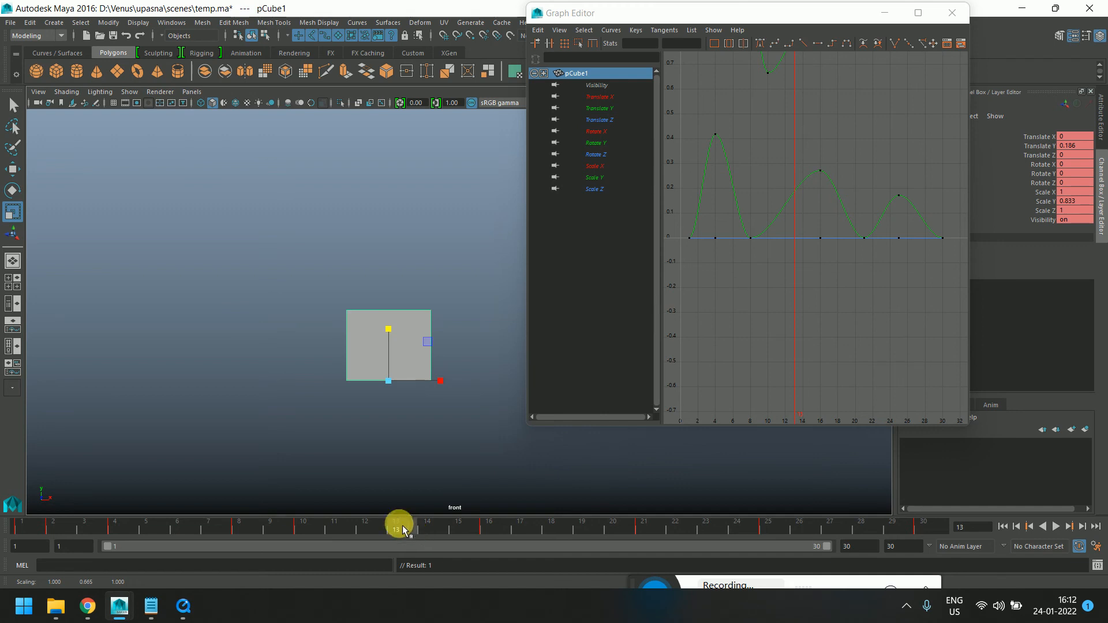
left_click_drag(51, 532, 18, 538)
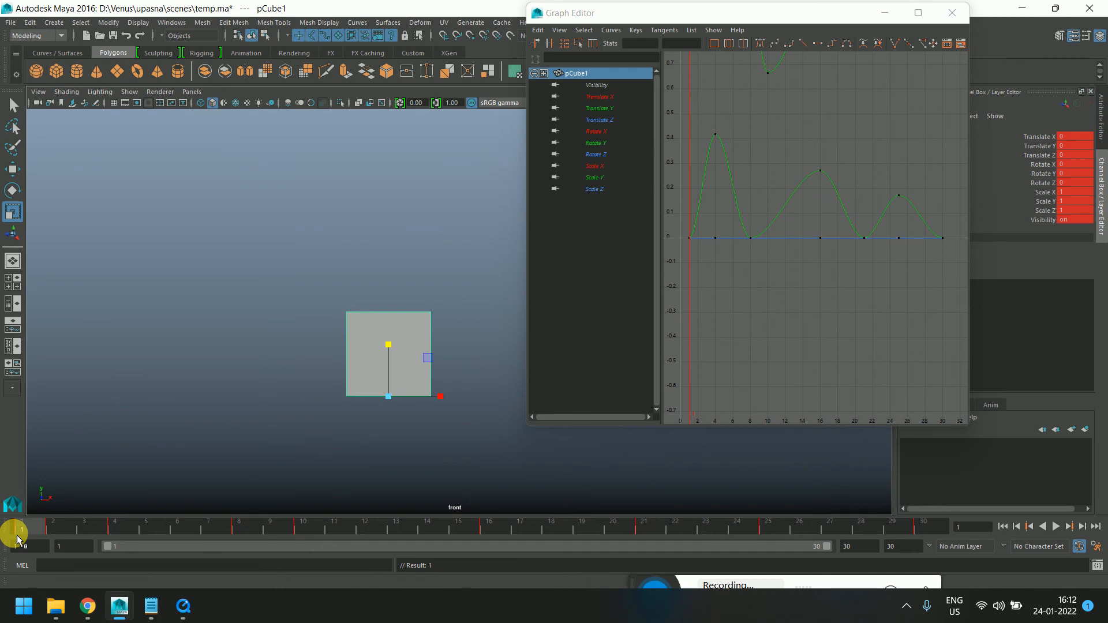
Snap the keys on the time slider to integer frames
left_click(54, 531)
right_click(53, 530)
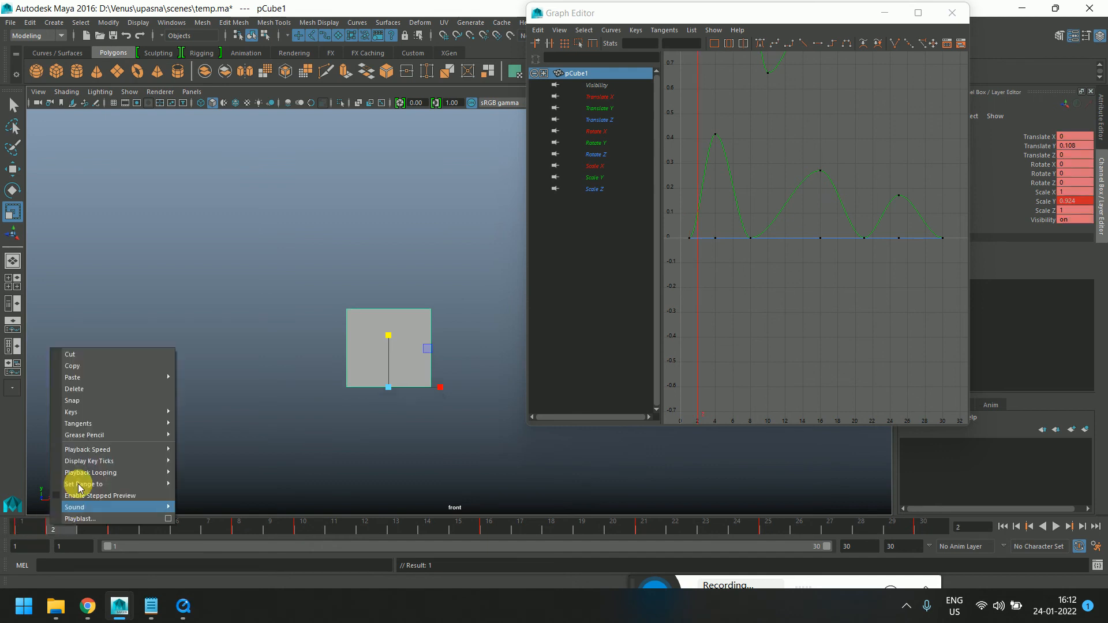
left_click(89, 398)
Scrub and play the animation from frame 1 to 30, then close the Graph Editor
left_click_drag(20, 526, 946, 522)
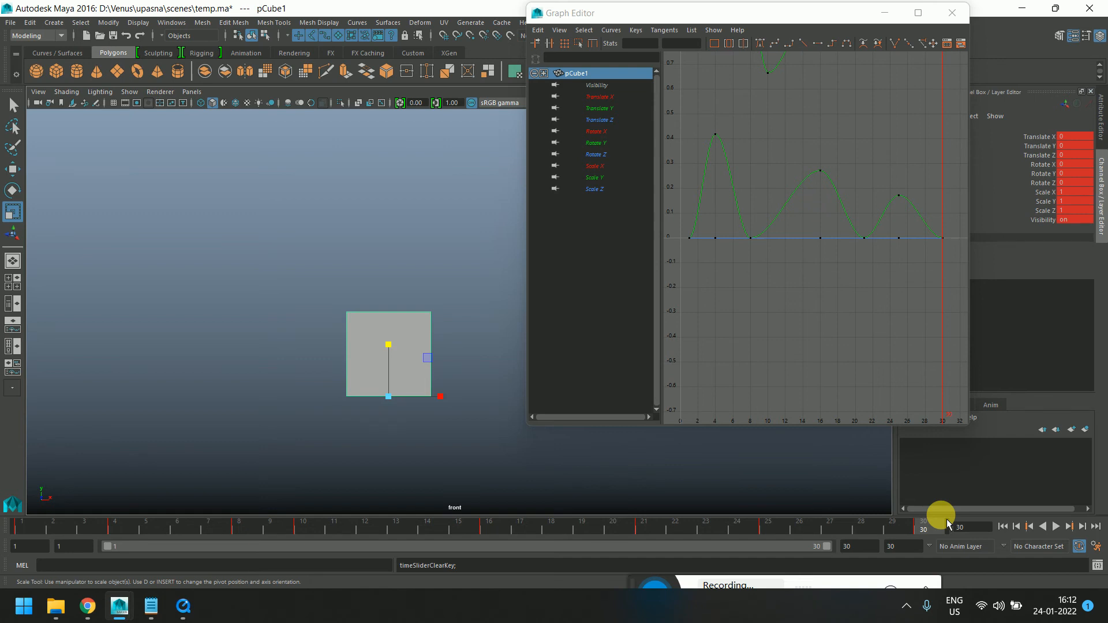
left_click_drag(65, 530, 943, 538)
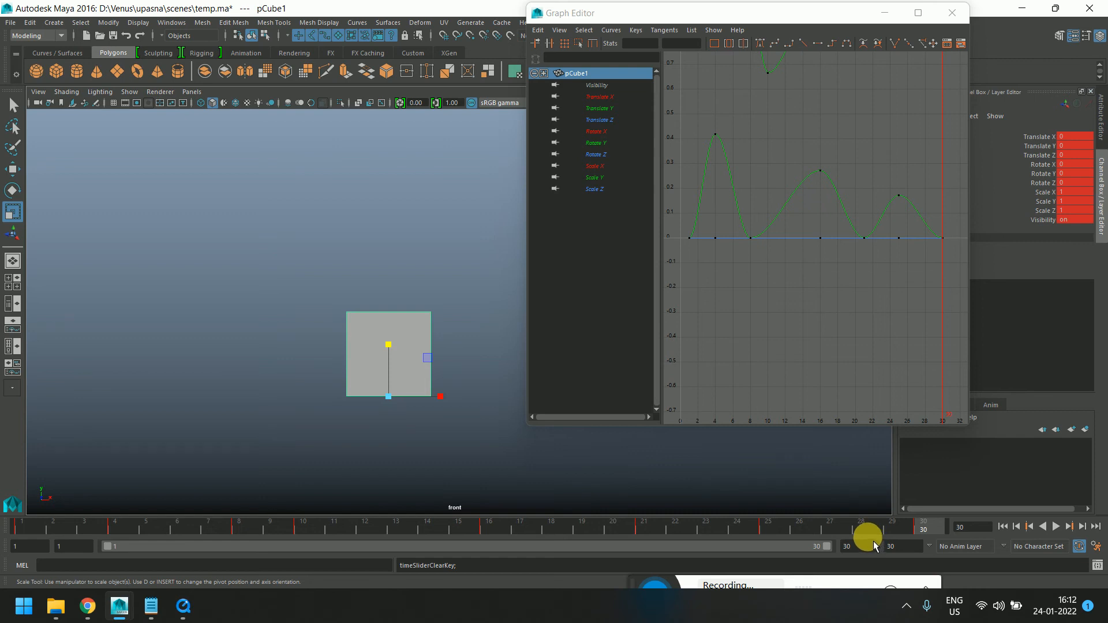
left_click(28, 527)
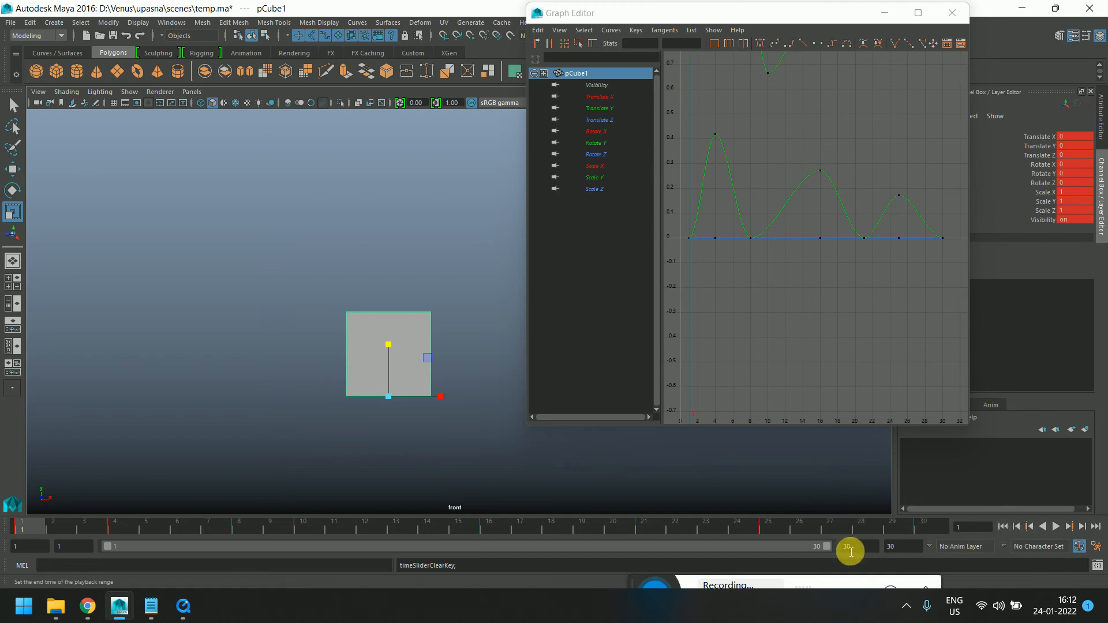
left_click(1057, 527)
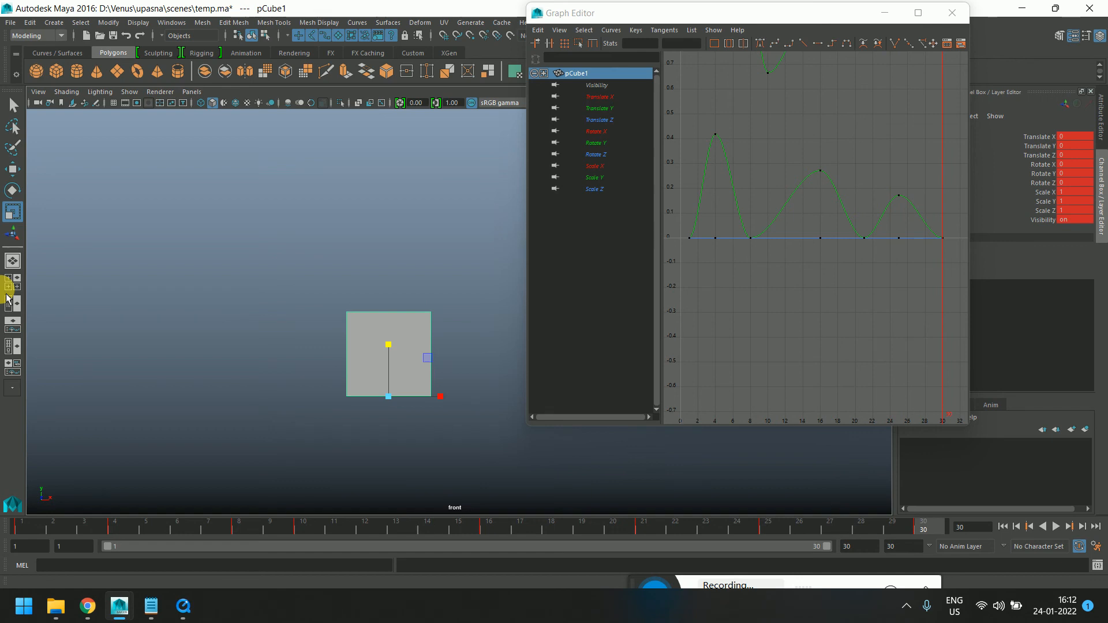
left_click(16, 525)
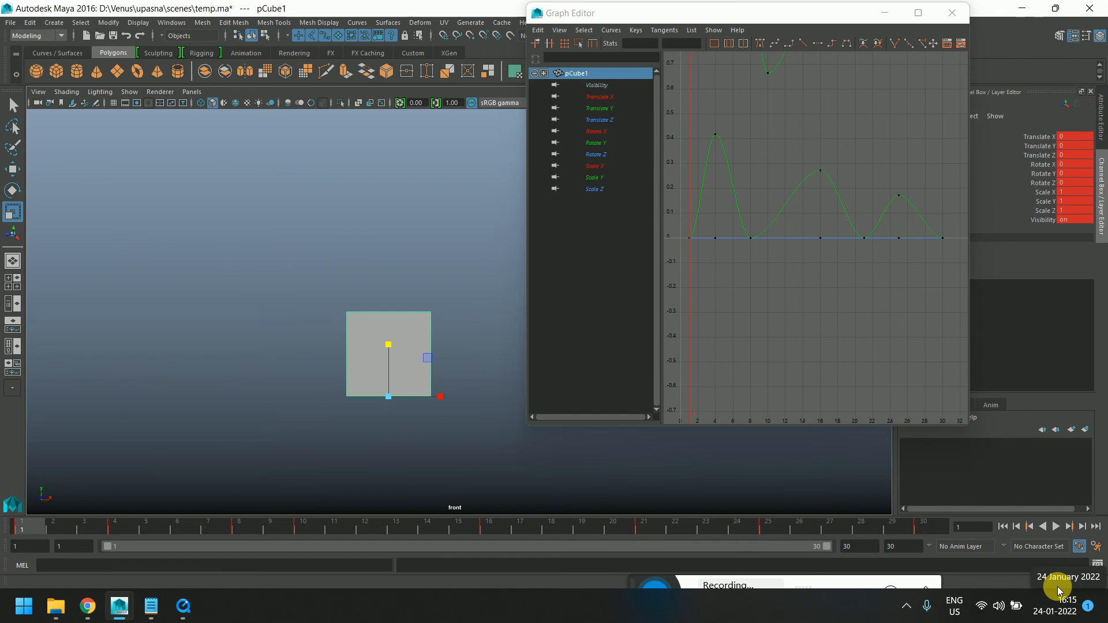
left_click(952, 13)
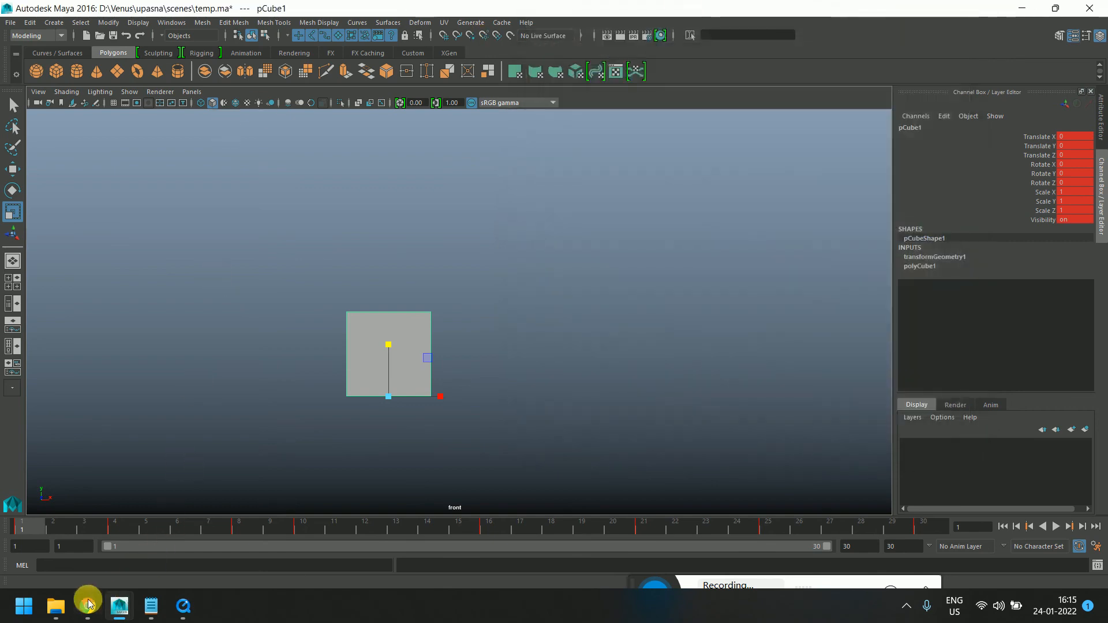
Switch to WhatsApp Web in the browser and open the TV_3pm_Maya3D_Regular chat by searching for maya
mouse_move(105, 610)
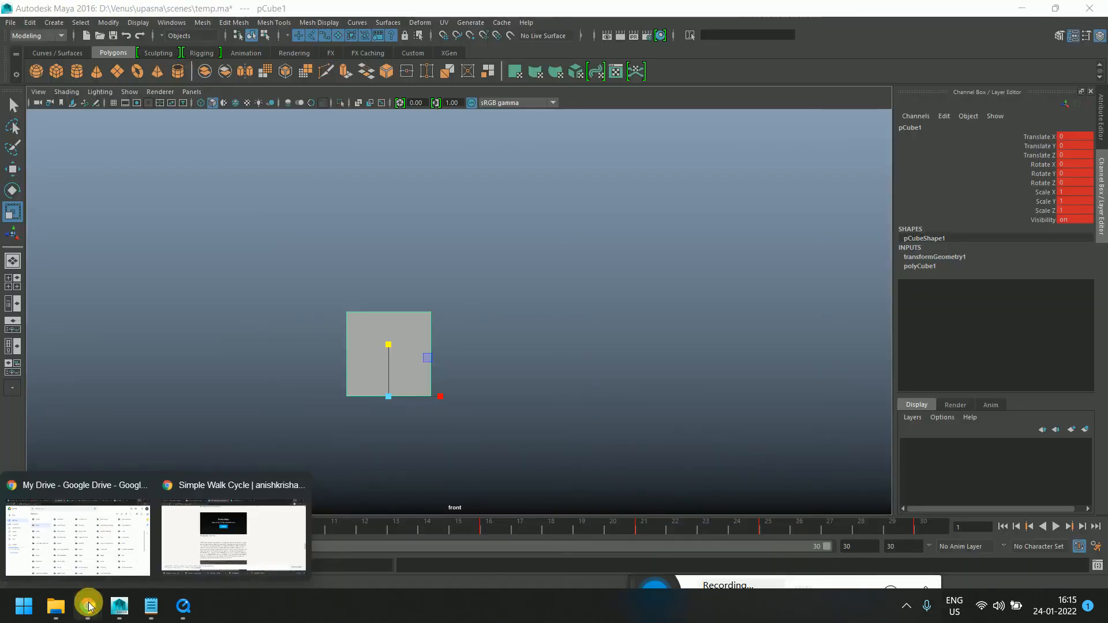
left_click(73, 569)
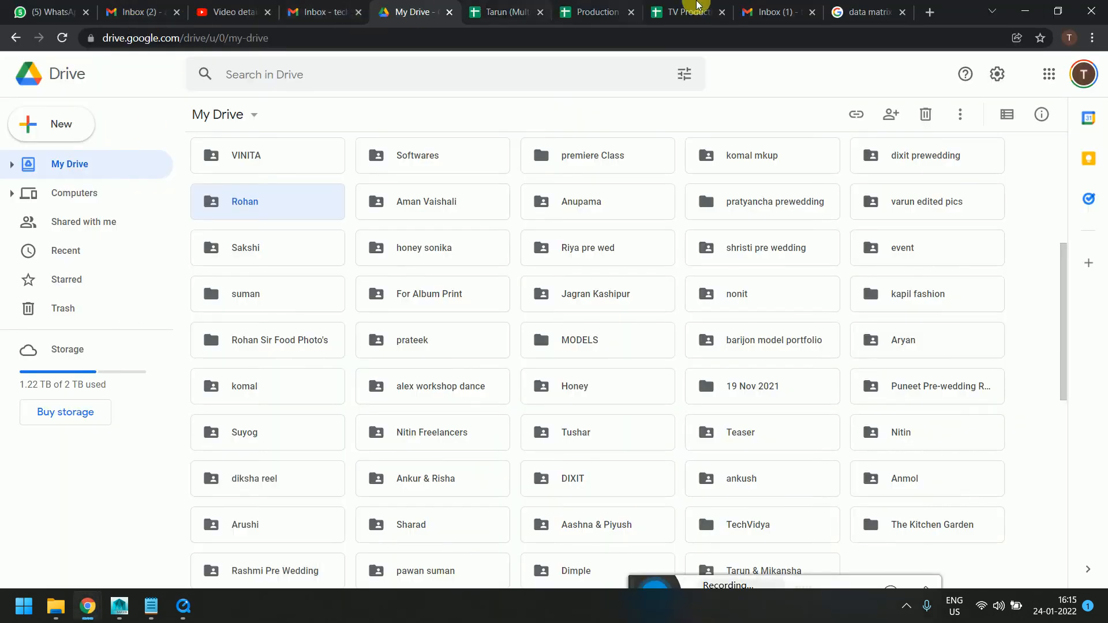
left_click(52, 12)
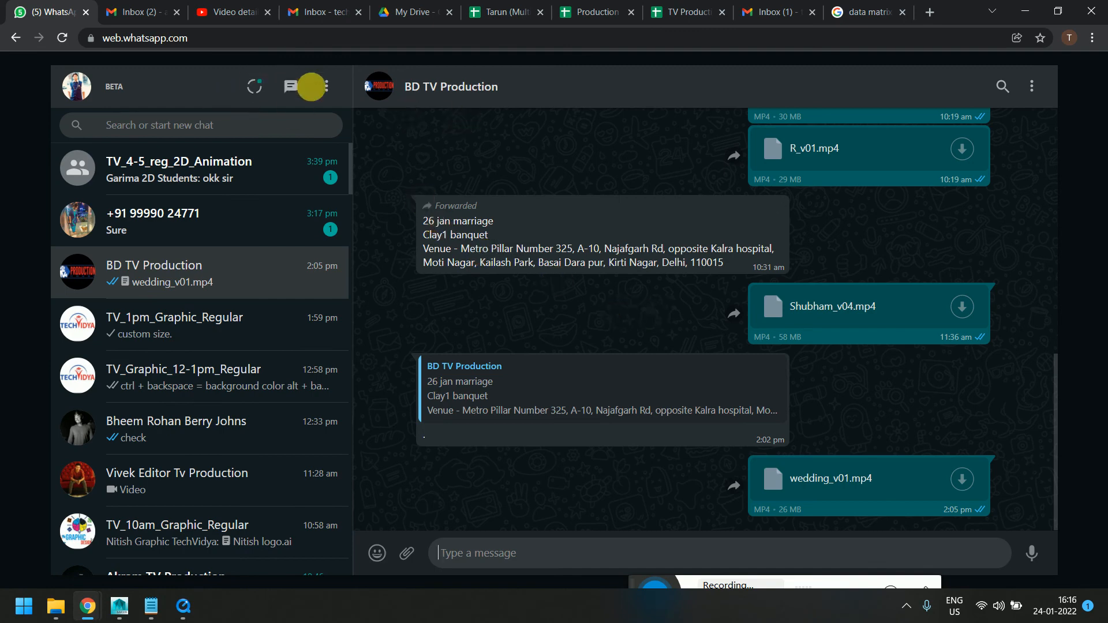
left_click(1002, 86)
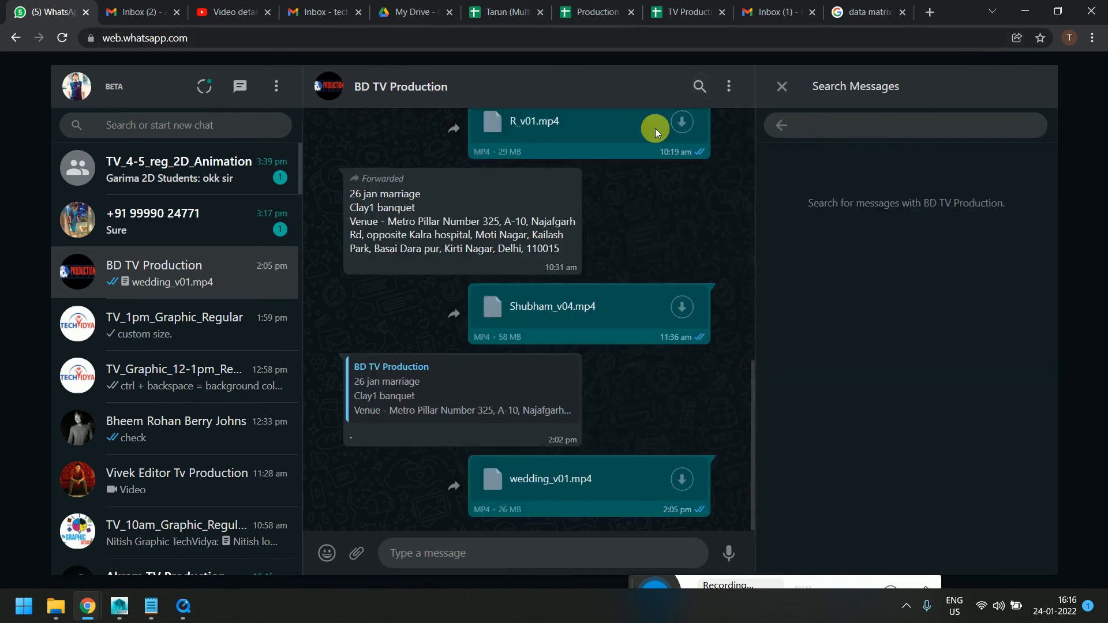
left_click(183, 126)
type("m")
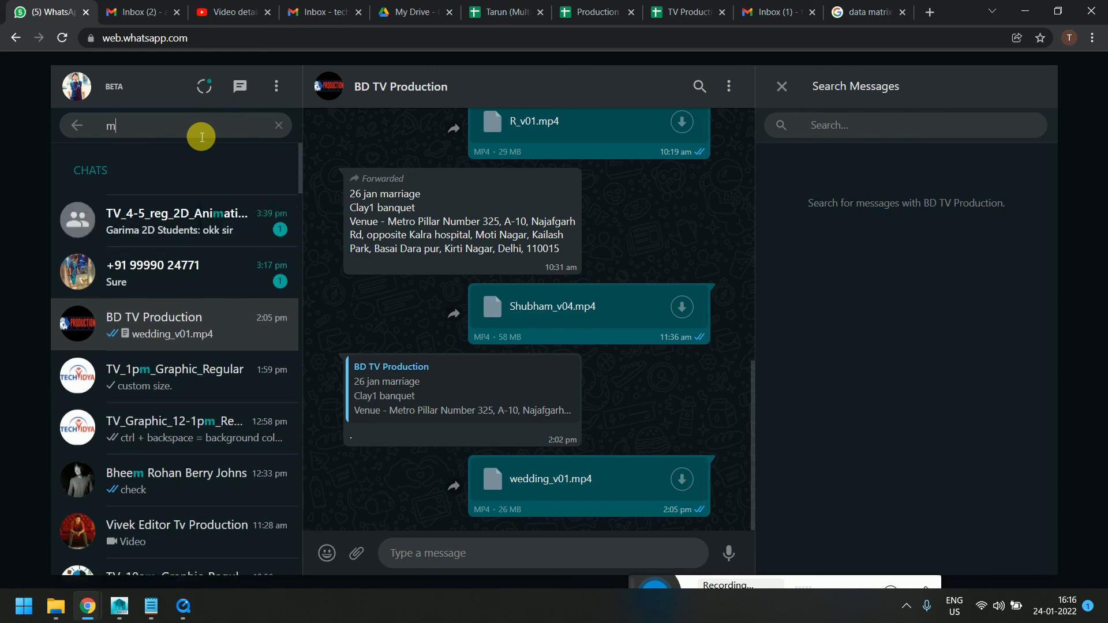
type("aya")
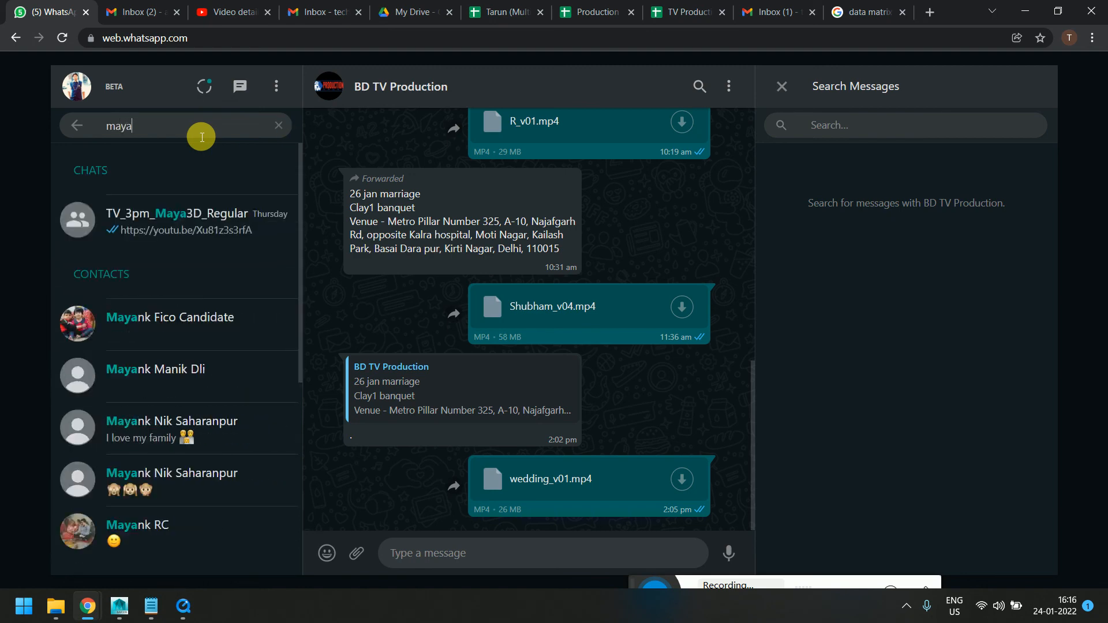
left_click(173, 217)
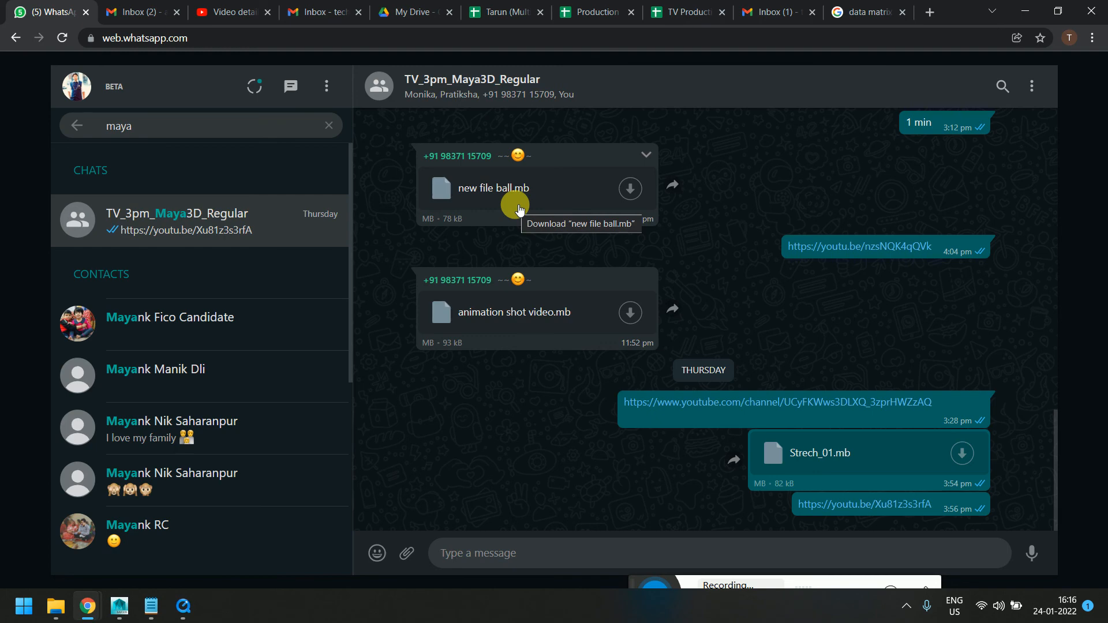
Download Strech_01.mb from the chat and show it in its Downloads folder
left_click(962, 453)
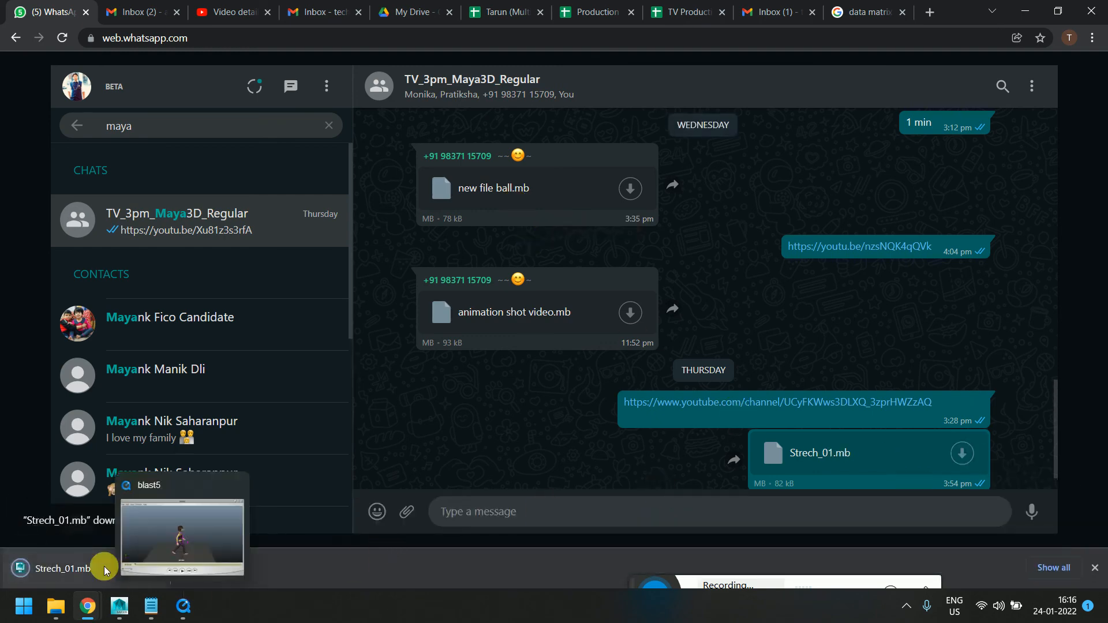
right_click(89, 570)
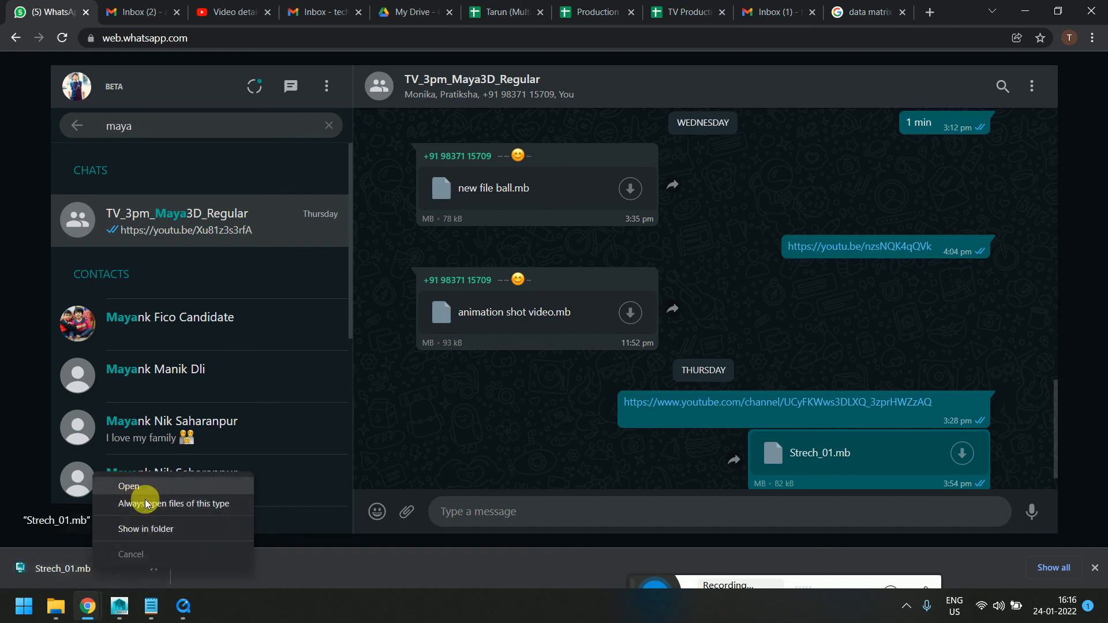
left_click(144, 529)
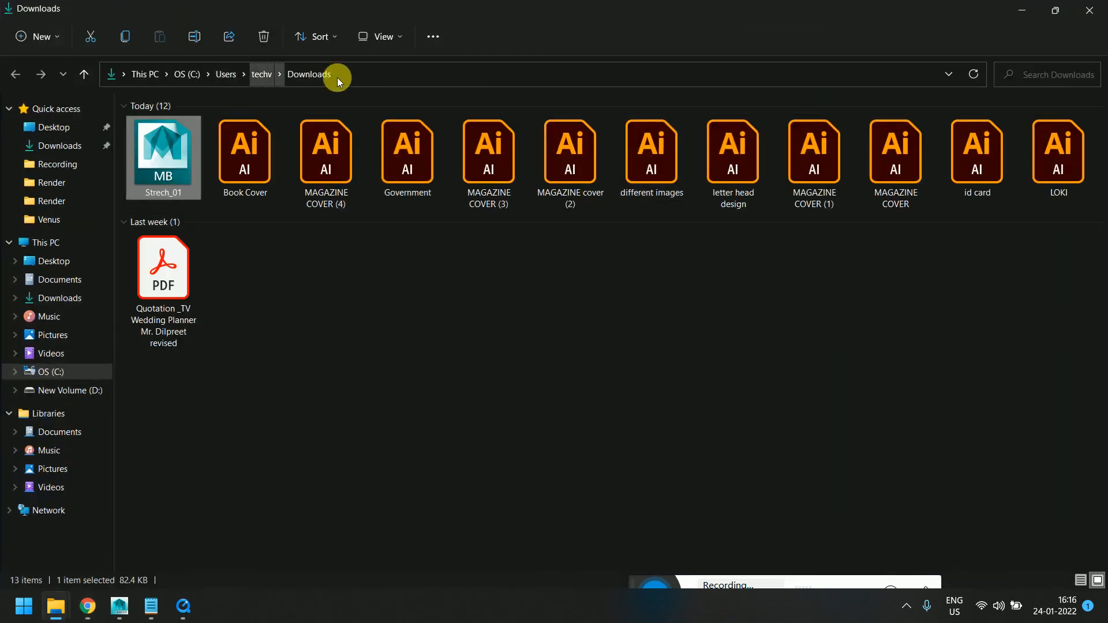
left_click(356, 81)
key("ctrl+c")
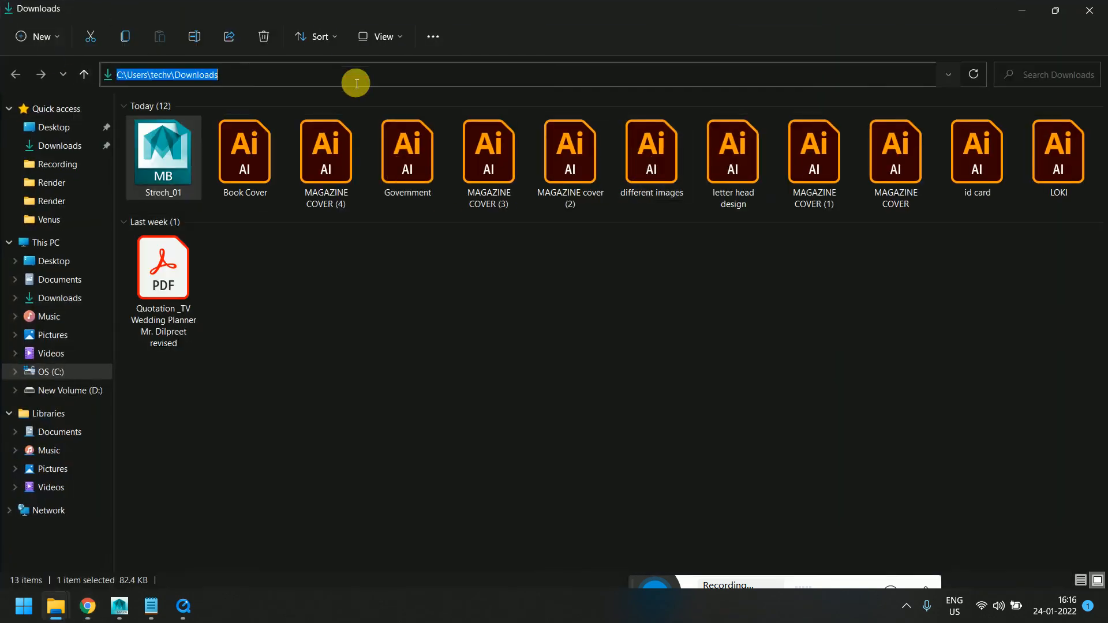
Return to Maya and open Strech_01.mb from the Downloads folder without saving the current scene, then close the Graph Editor
left_click(128, 603)
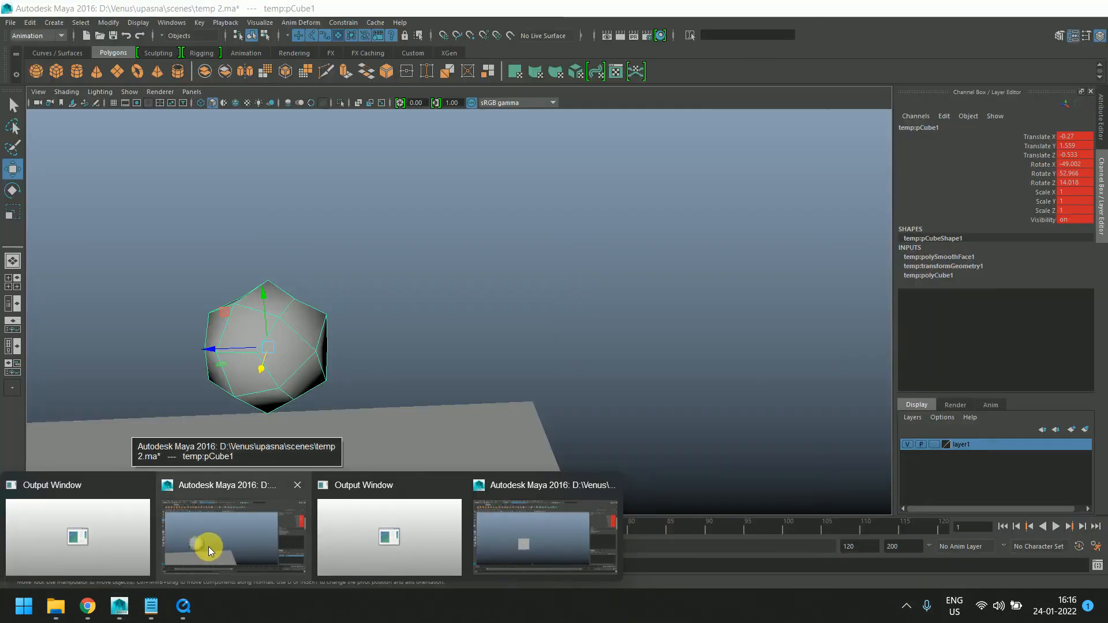
left_click(216, 543)
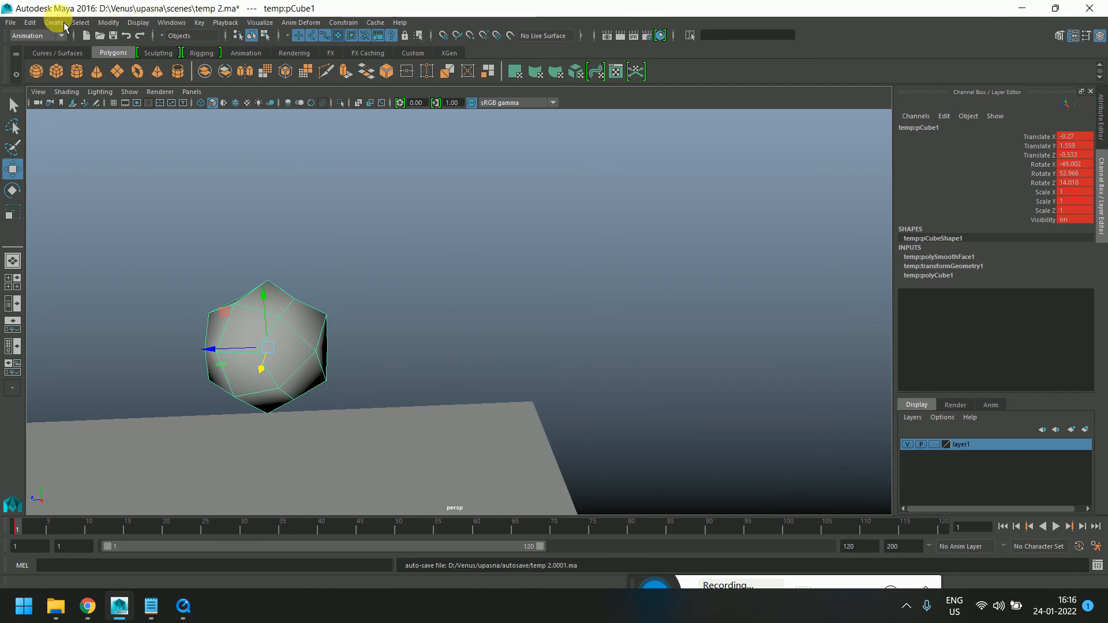
left_click(10, 23)
left_click(39, 55)
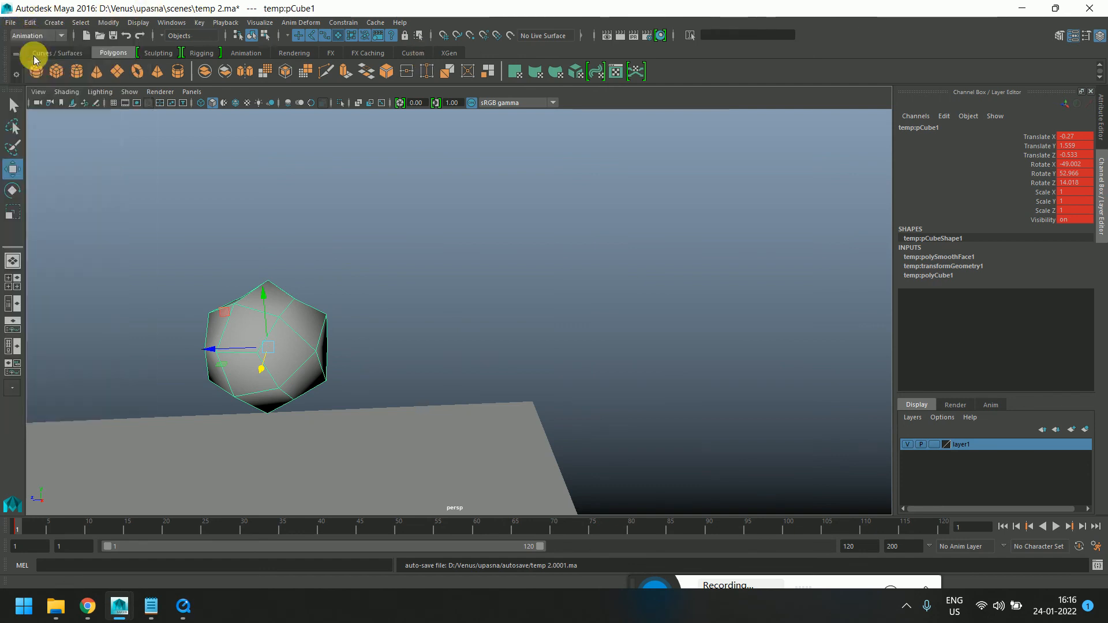
left_click_drag(292, 153, 134, 153)
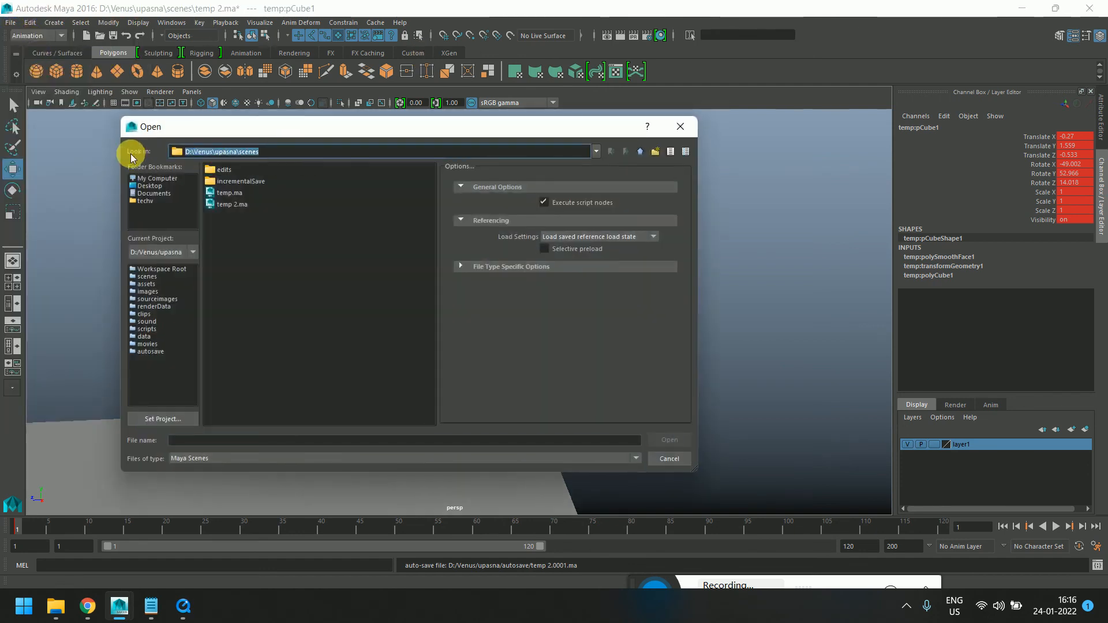
key("ctrl+v")
key("Return")
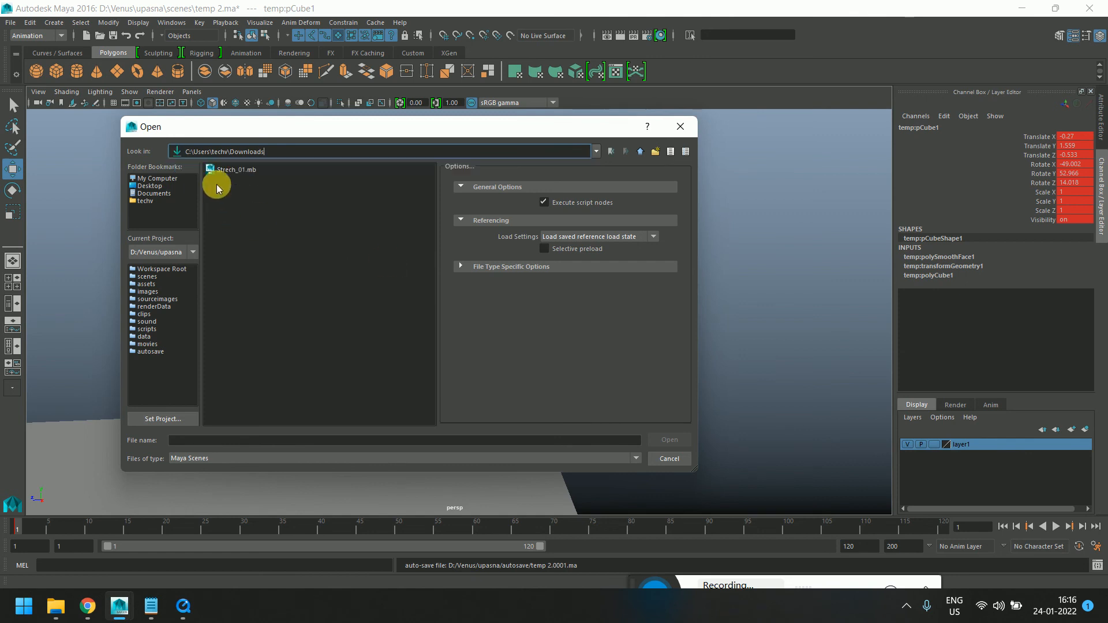
left_click(226, 170)
double_click(226, 171)
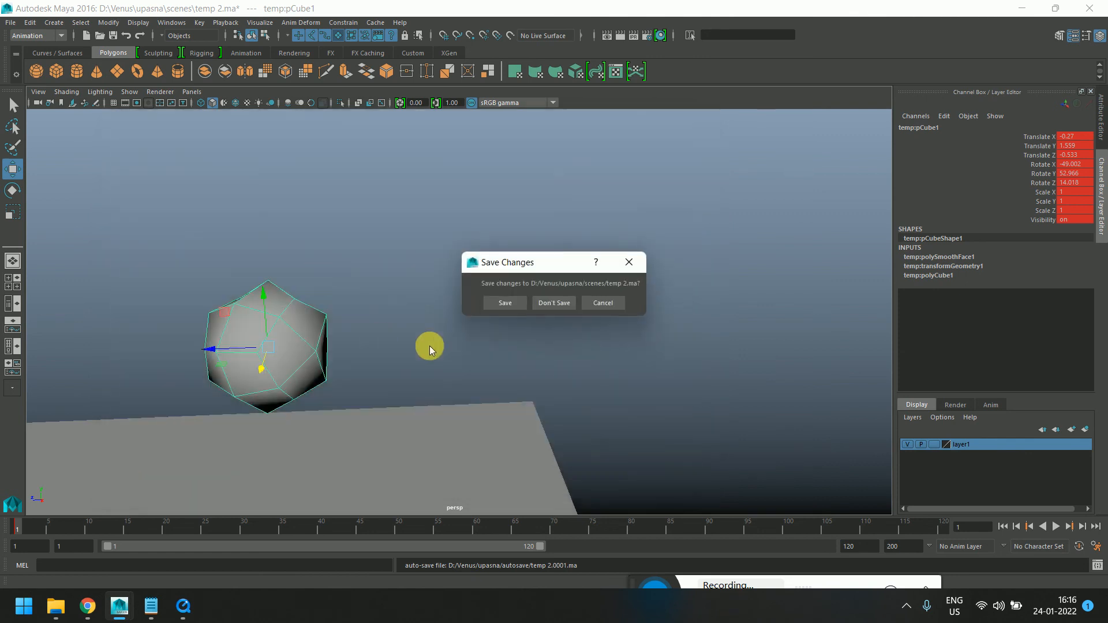
left_click(548, 302)
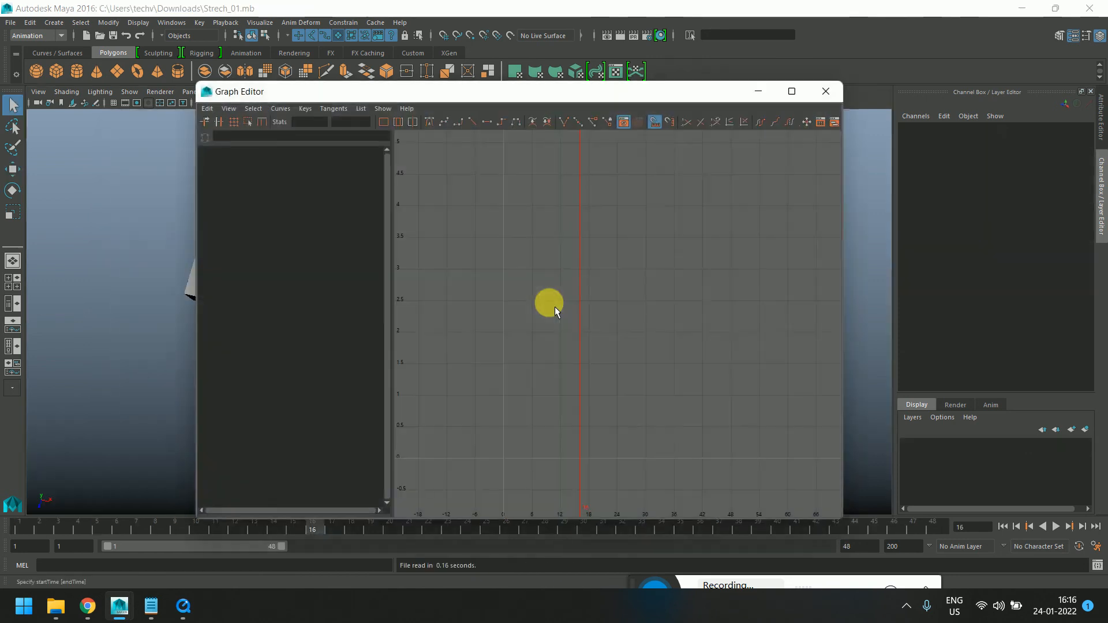
left_click(833, 93)
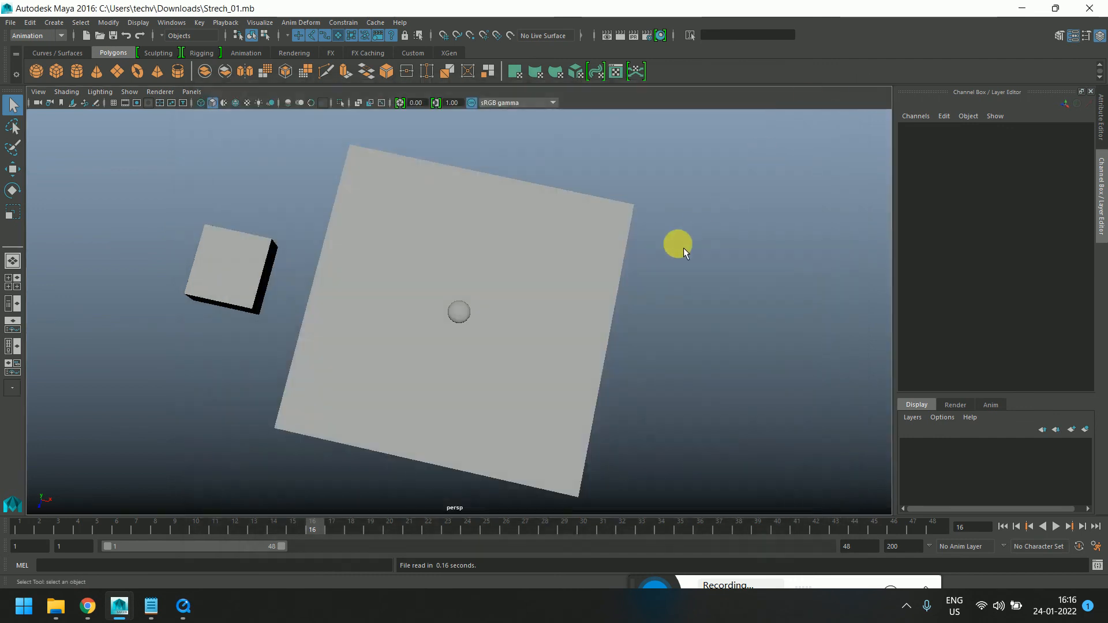
Select the sphere and play and scrub the loaded bounce animation to study it
scroll(504, 379, "up", 3)
left_click_drag(504, 381, 418, 354, "alt")
left_click(461, 349)
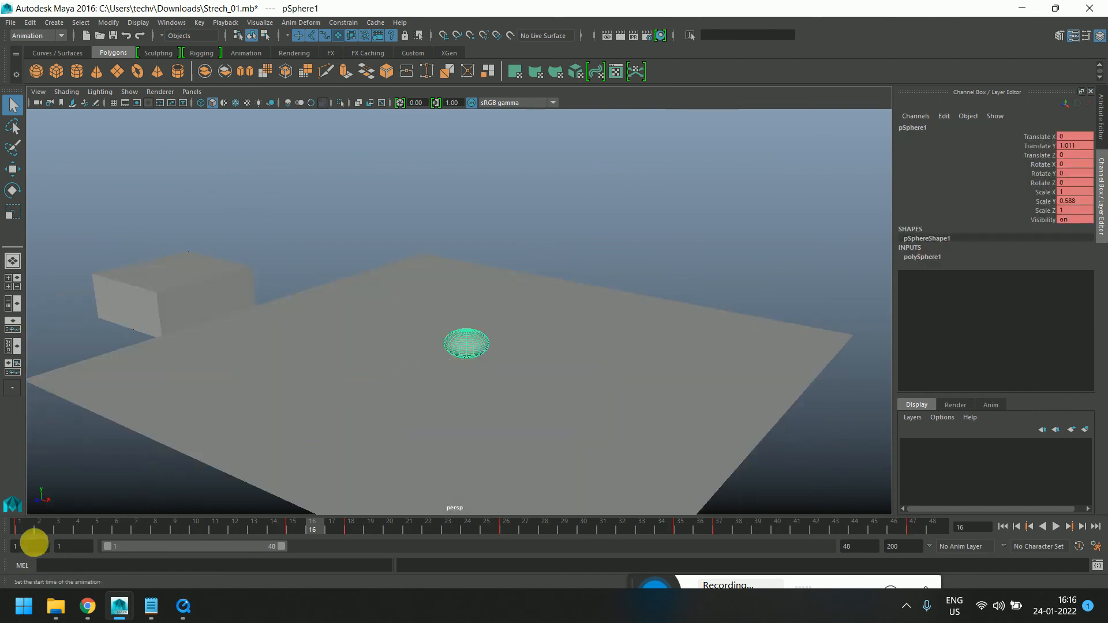
left_click(28, 528)
key("alt+v")
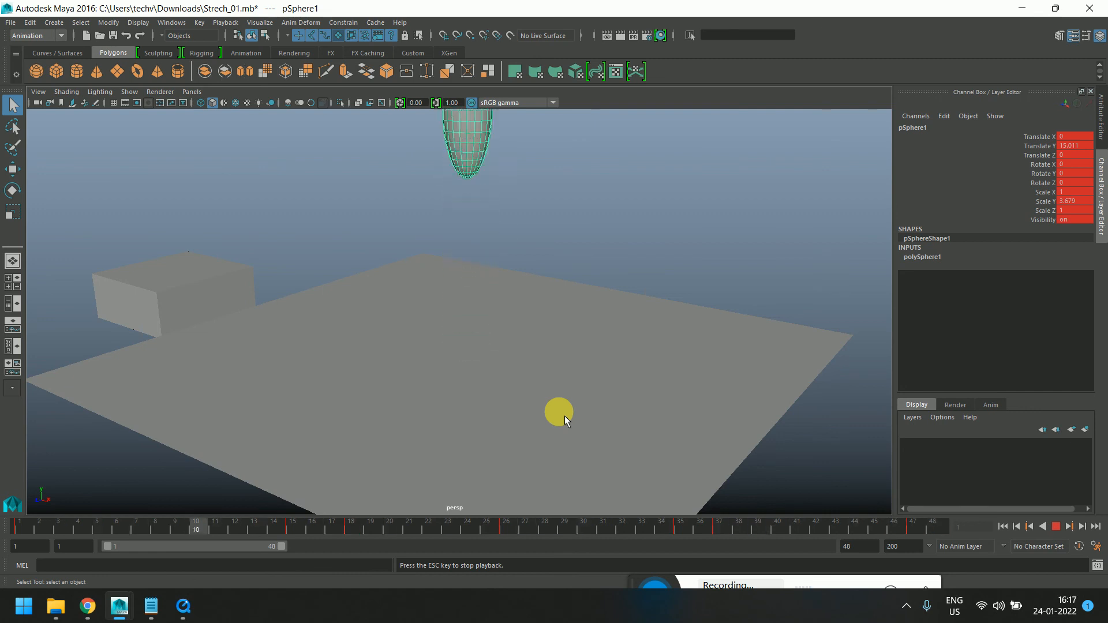
left_click(463, 415)
left_click_drag(458, 411, 514, 391, "alt")
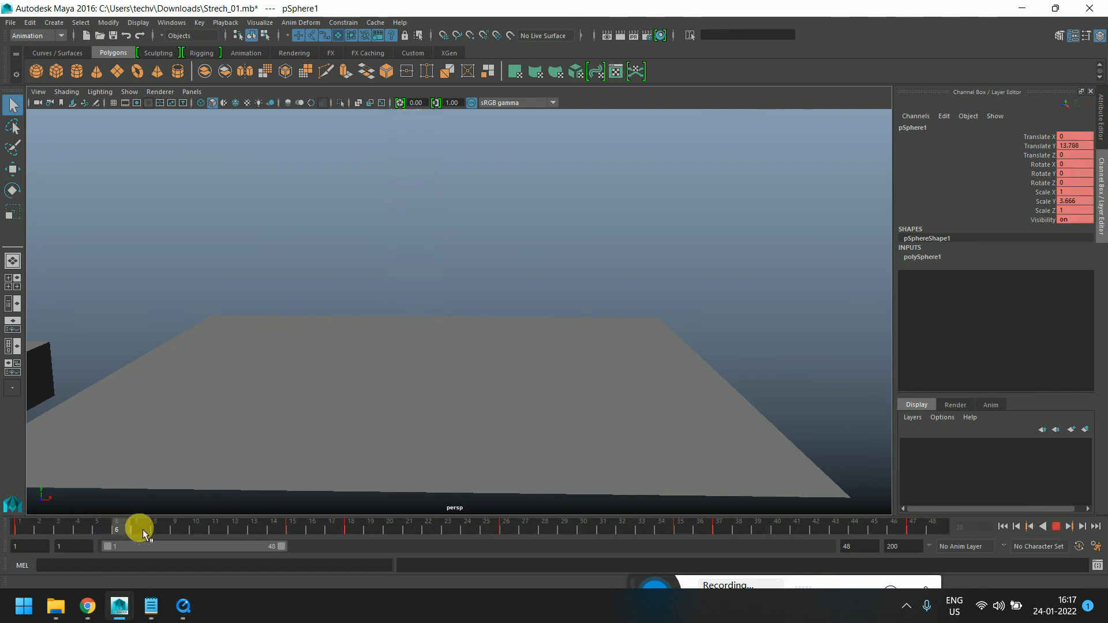
left_click_drag(253, 521, 4, 550)
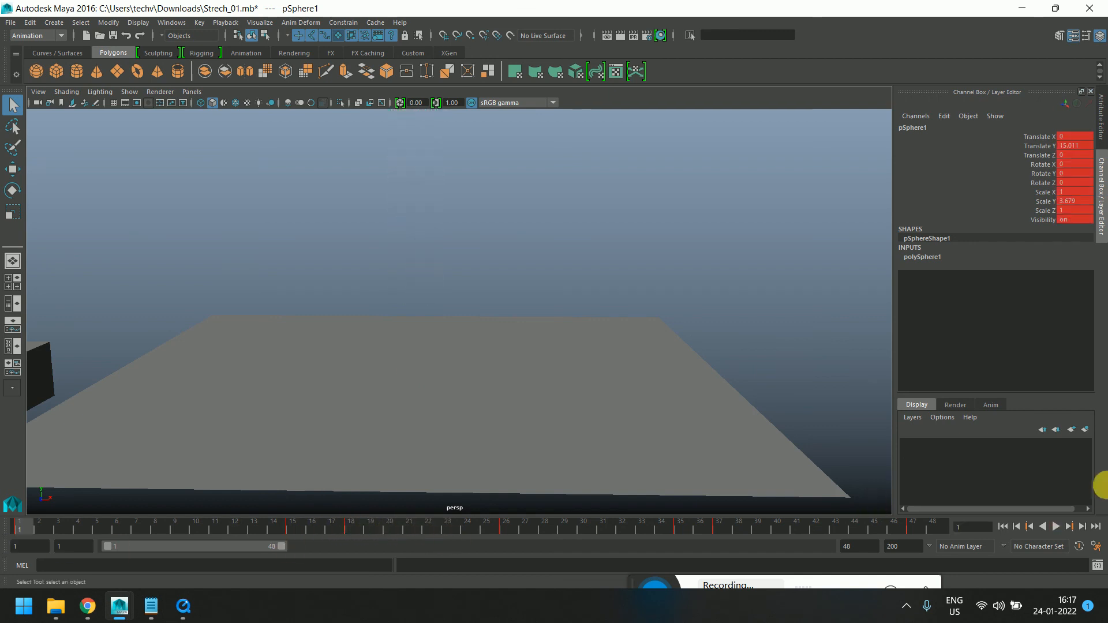
left_click(1060, 527)
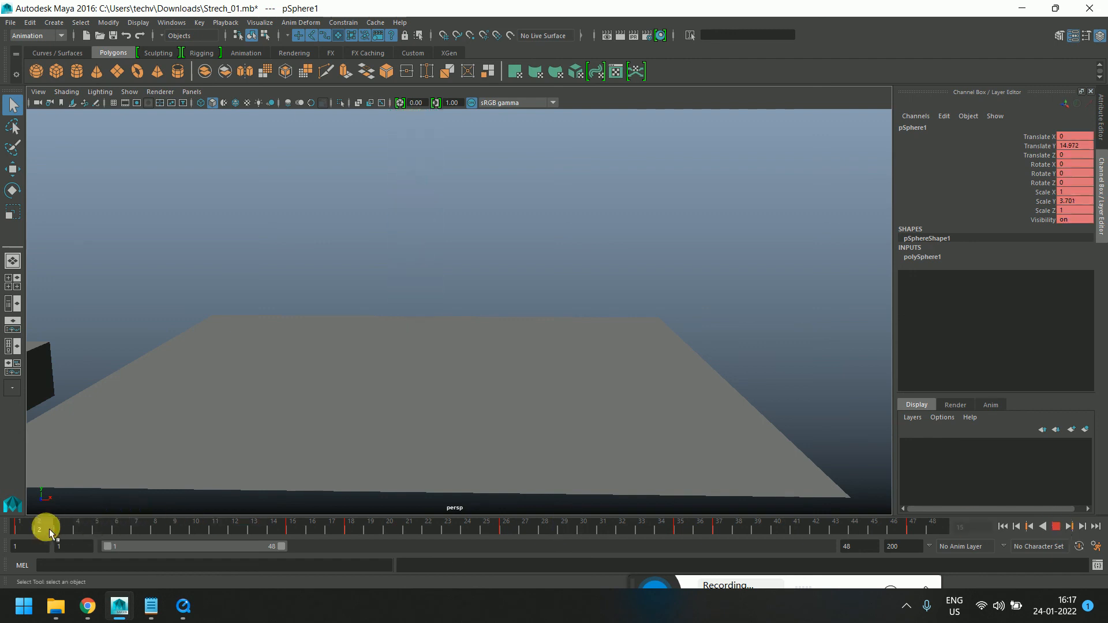
left_click_drag(428, 526, 583, 533)
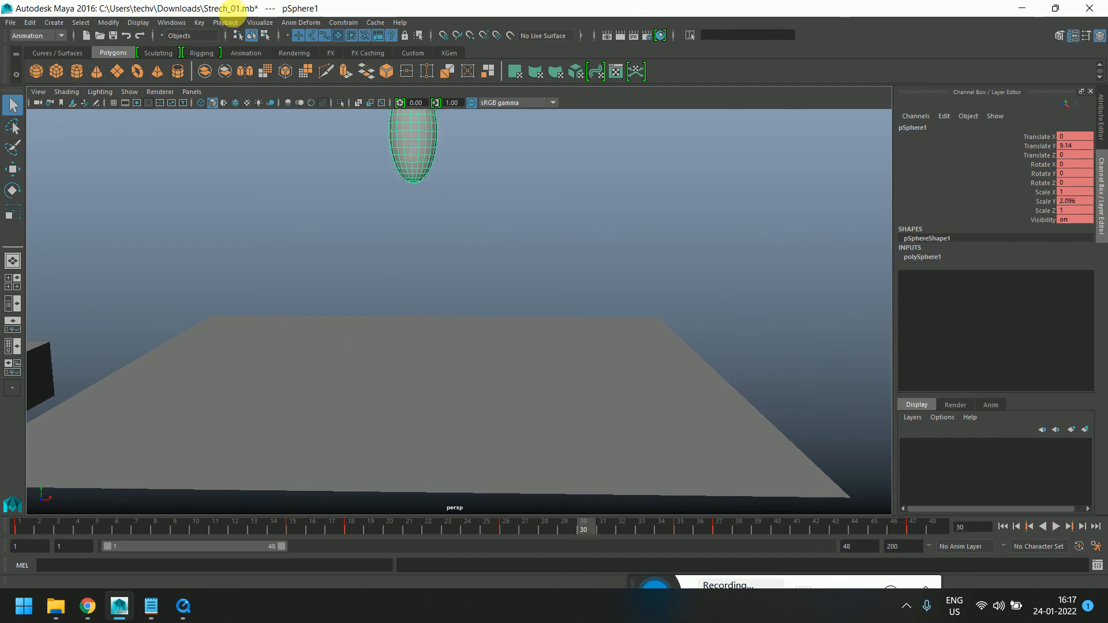
Open the Graph Editor and examine the sphere's Translate Y curve, then minimize the editor
left_click(173, 23)
mouse_move(272, 54)
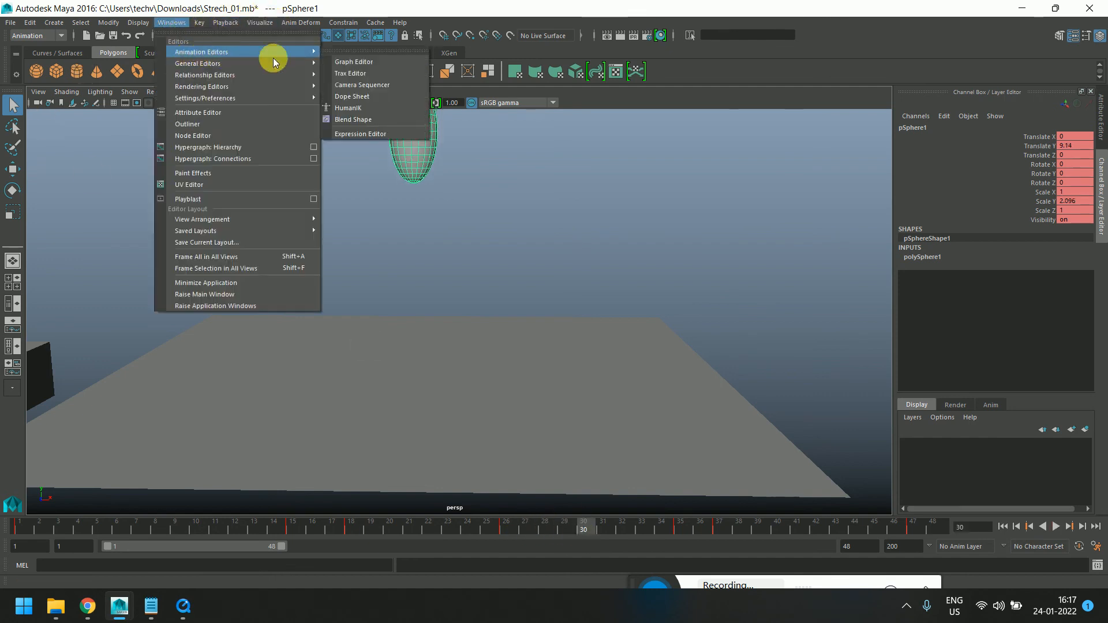
left_click(377, 58)
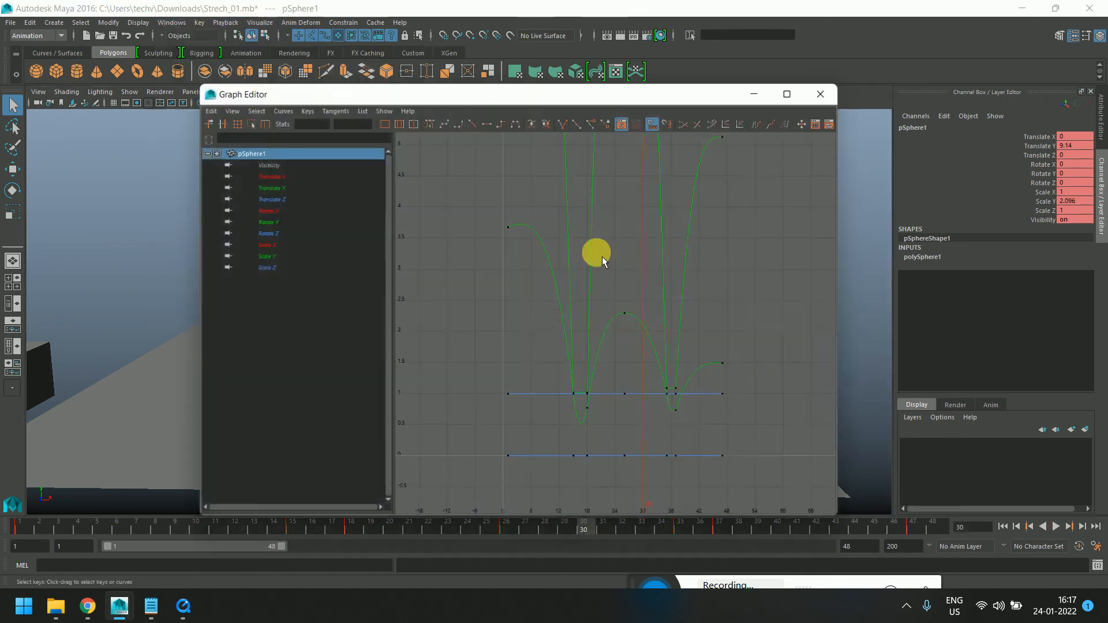
left_click(268, 188)
scroll(570, 329, "down", 4)
scroll(625, 285, "up", 1)
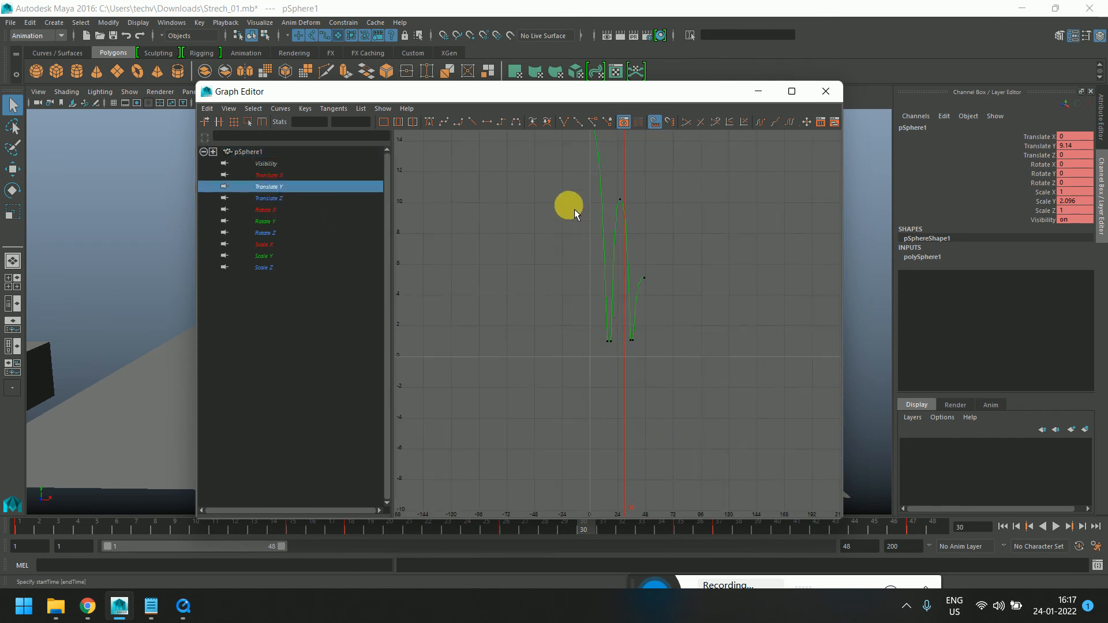
left_click_drag(573, 184, 667, 233)
key("f")
key("a")
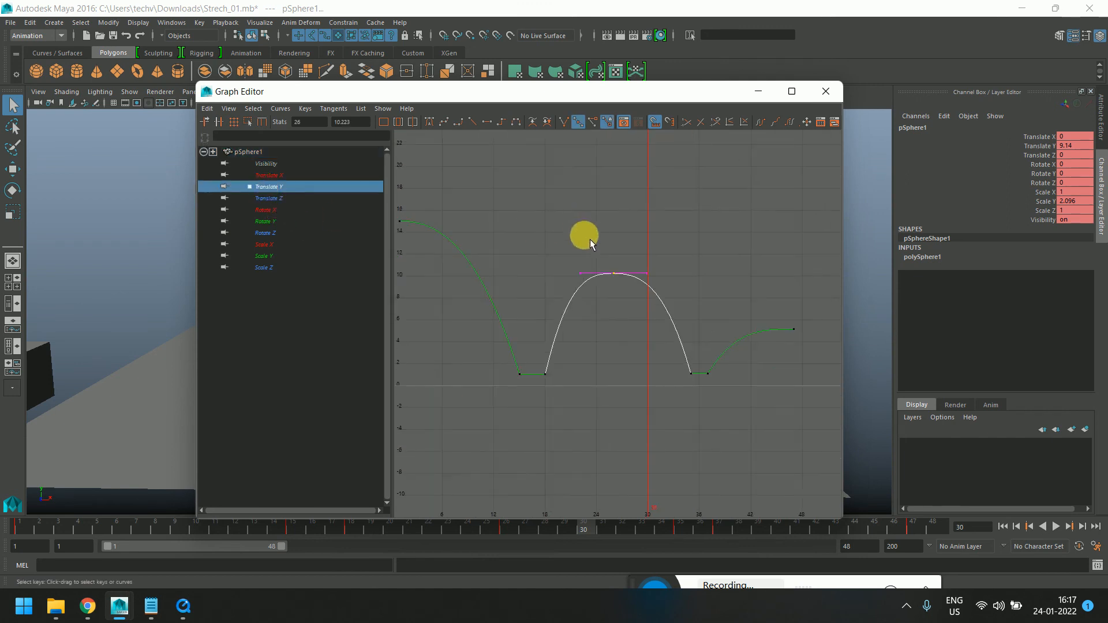
left_click_drag(520, 97, 746, 71)
left_click_drag(158, 530, 293, 543)
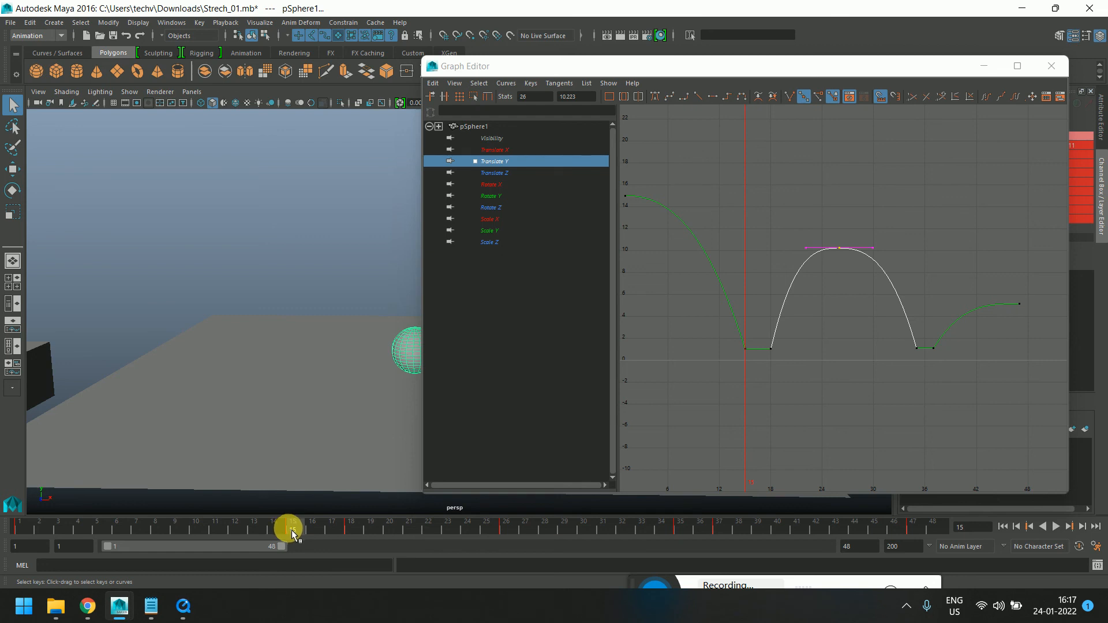
left_click_drag(295, 535, 9, 531)
left_click(984, 65)
Frame the whole scene and play back the sphere's bounce from frame 1
left_click(1056, 528)
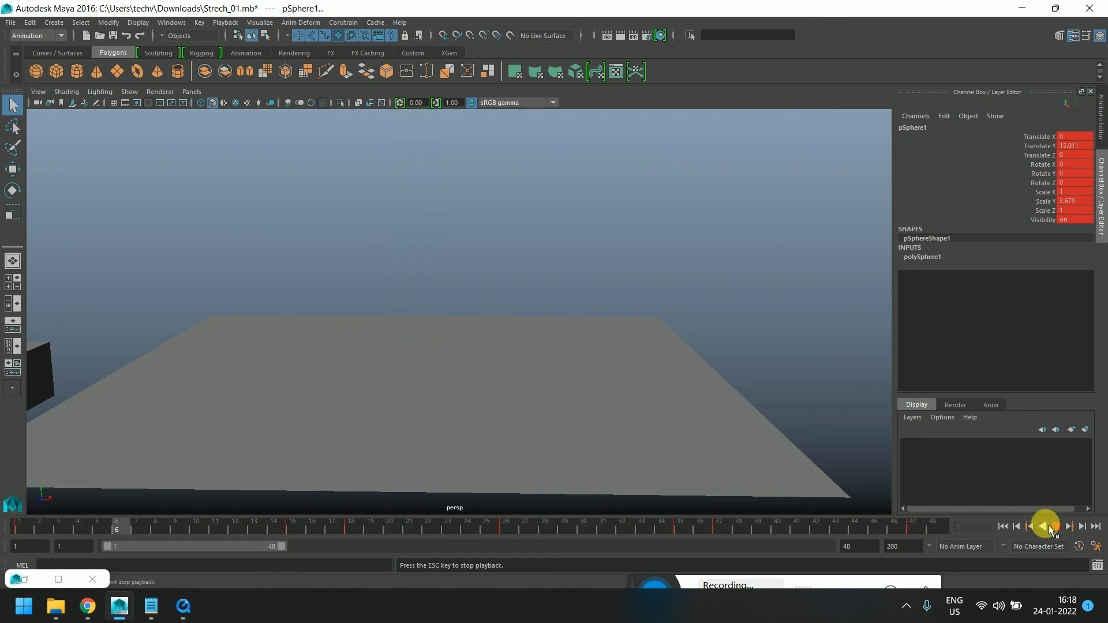
left_click(1056, 526)
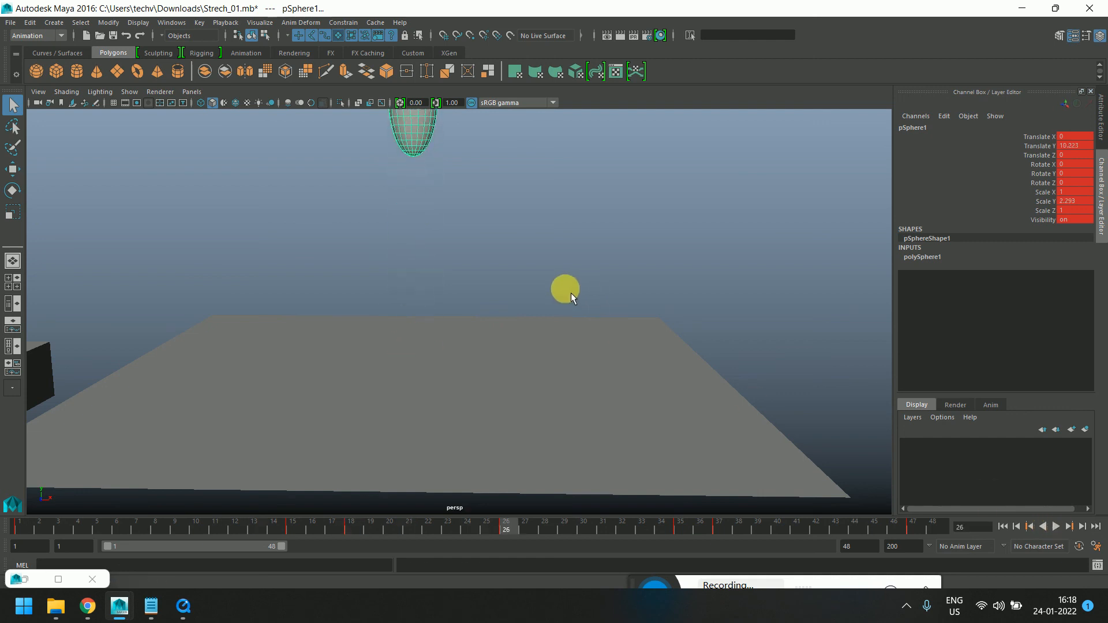
key("a")
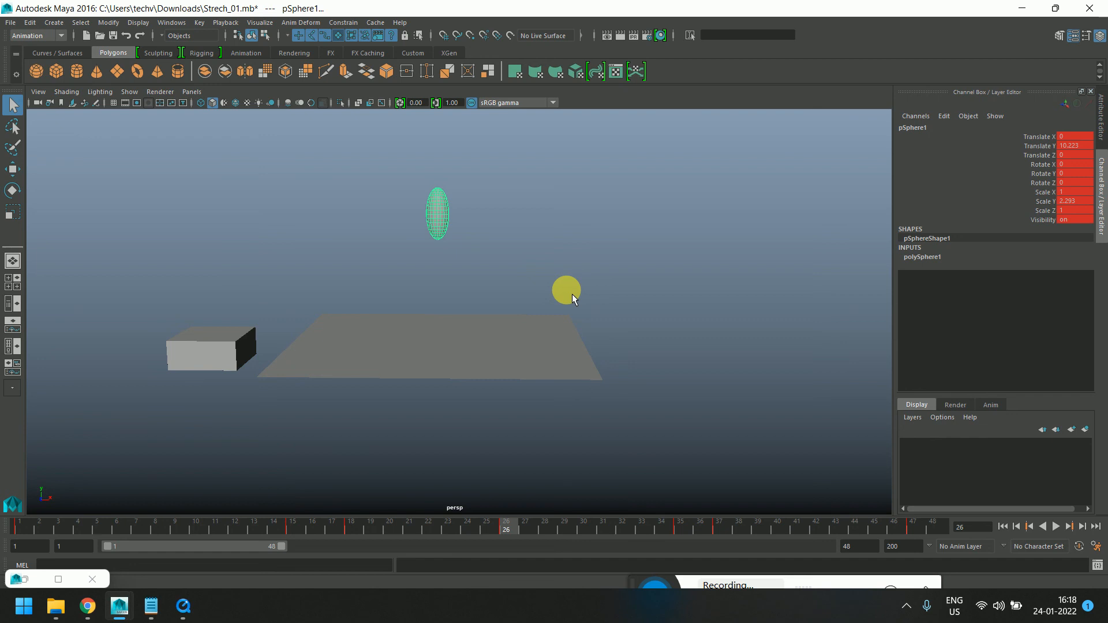
left_click(19, 526)
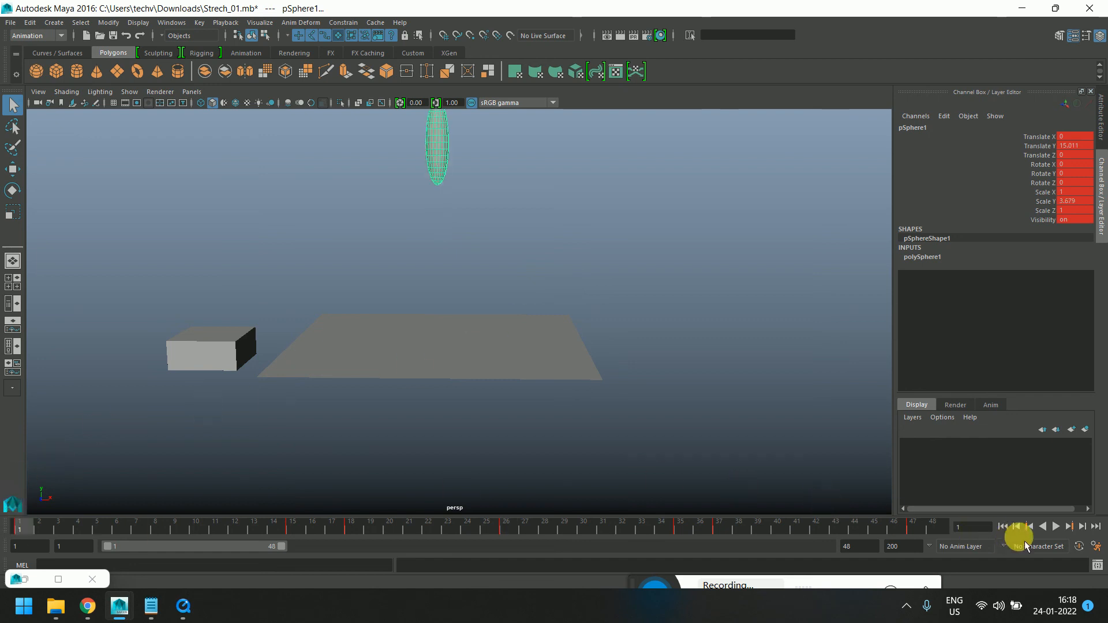
left_click(1056, 526)
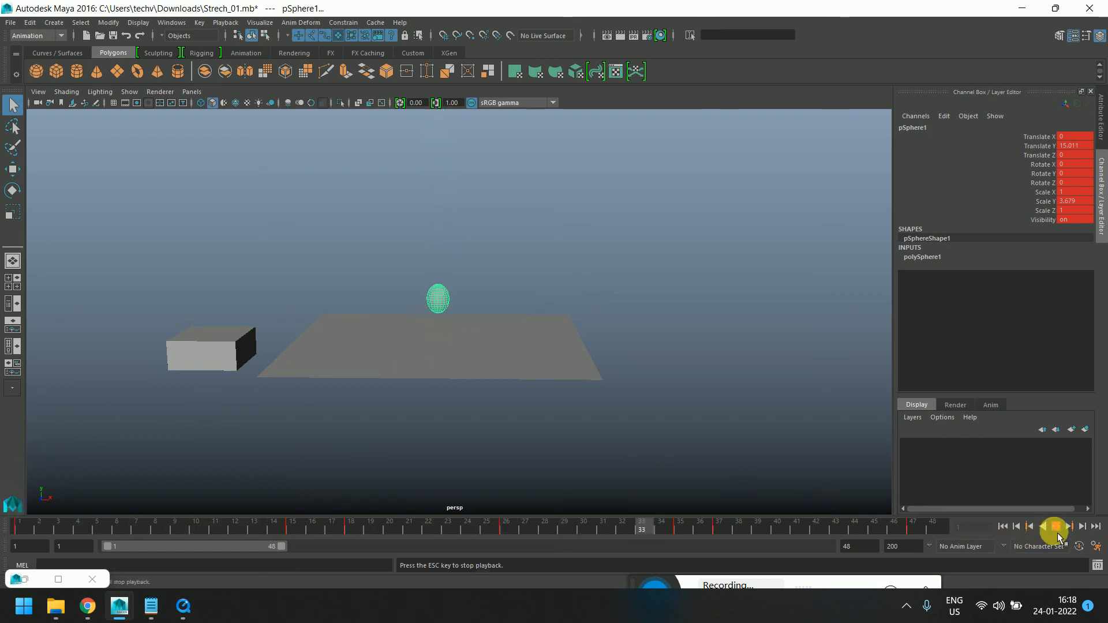
left_click(1055, 526)
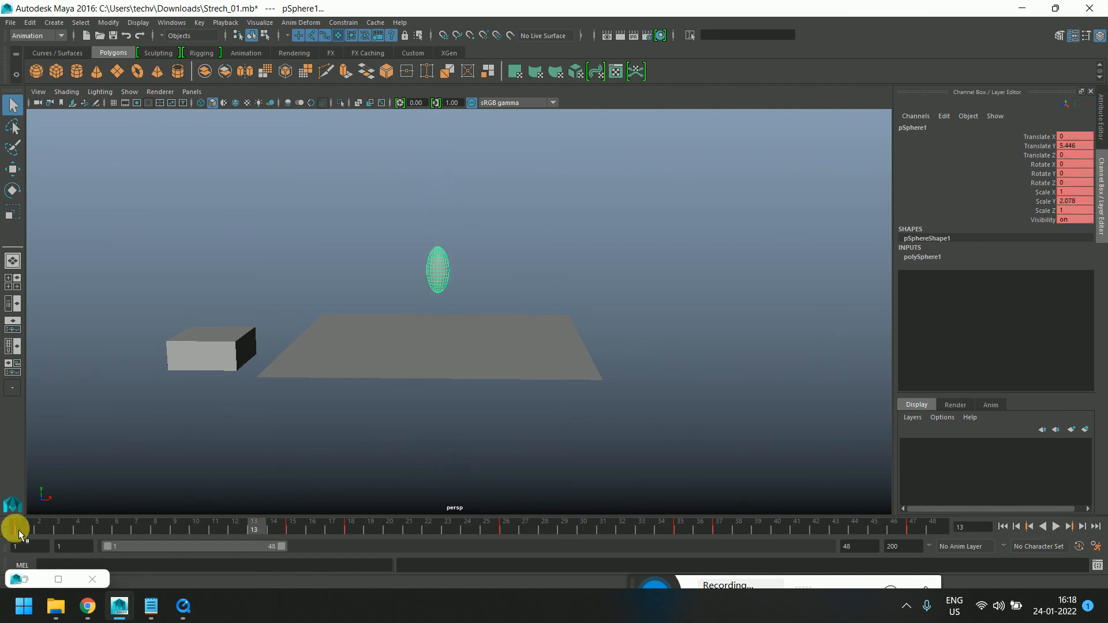
left_click_drag(19, 531, 309, 532)
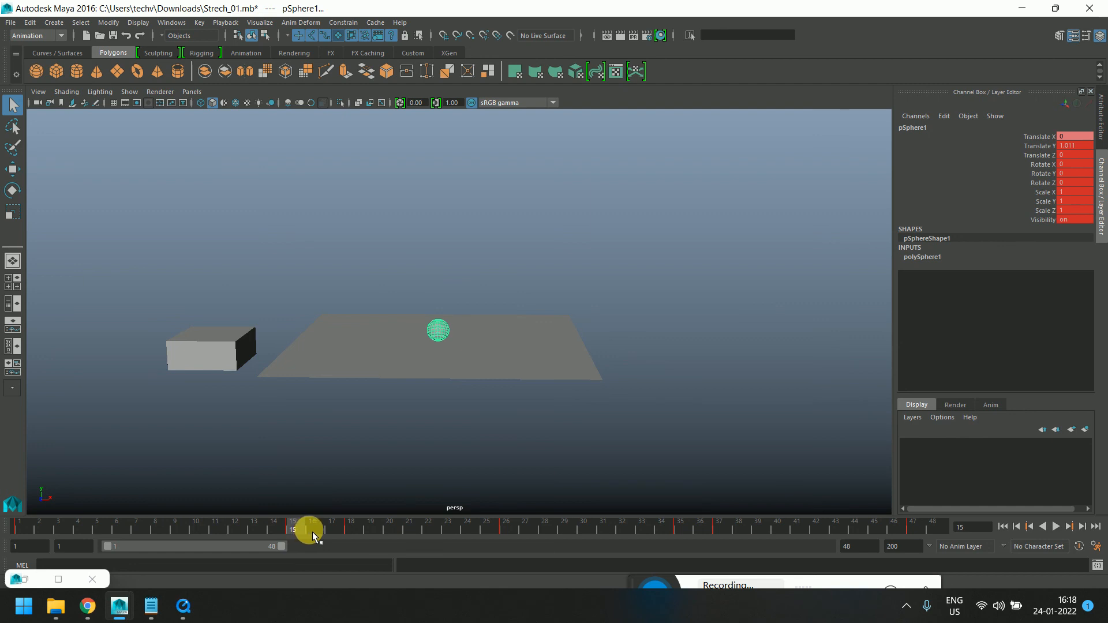
left_click_drag(313, 531, 6, 530)
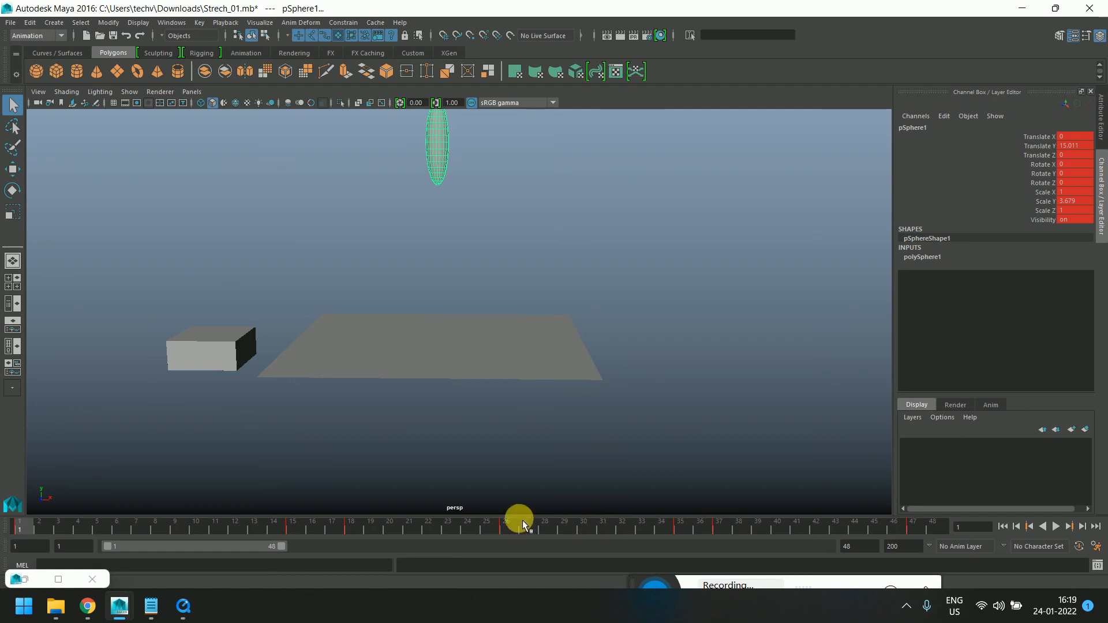
Scrub and replay the timeline, orbiting the view to examine the sphere's squash and stretch on contact
left_click_drag(45, 527, 21, 526)
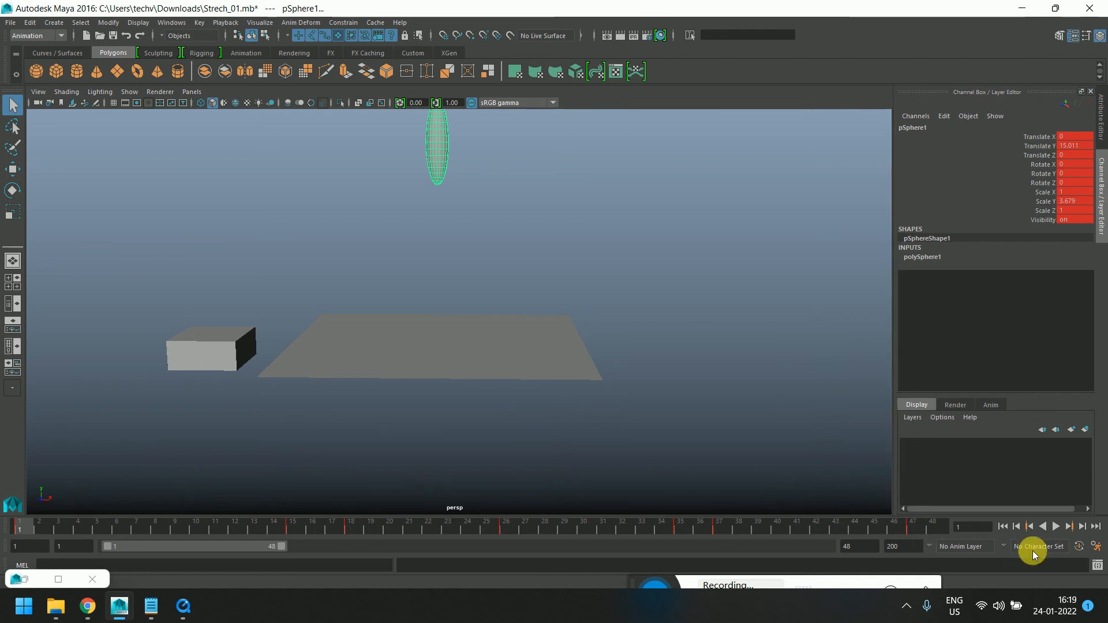
left_click(1059, 528)
left_click(1058, 527)
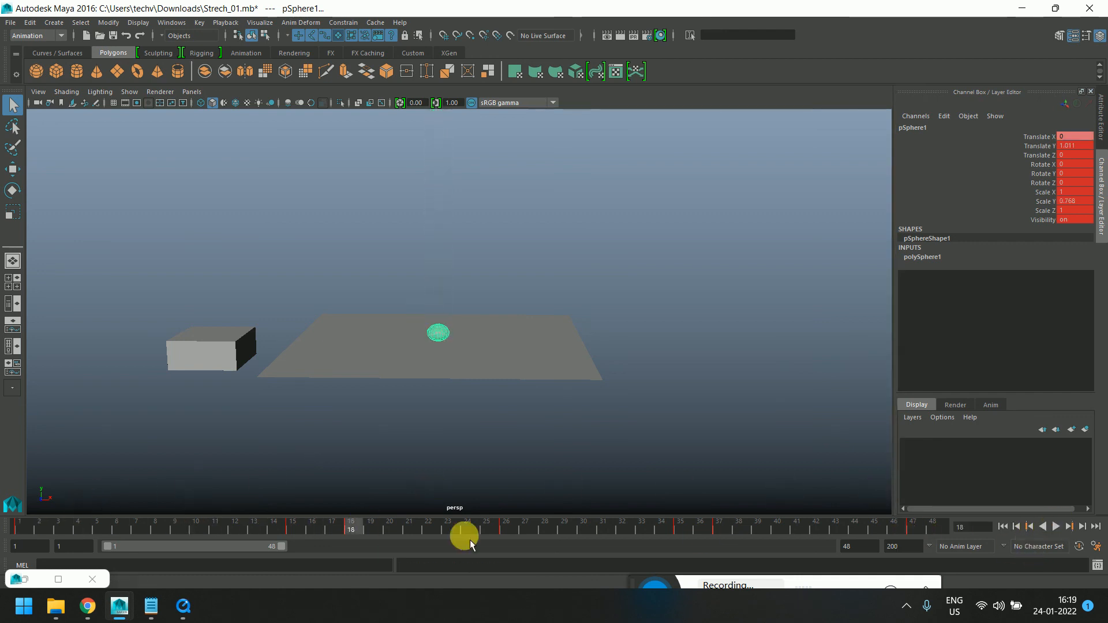
left_click_drag(283, 531, 507, 548)
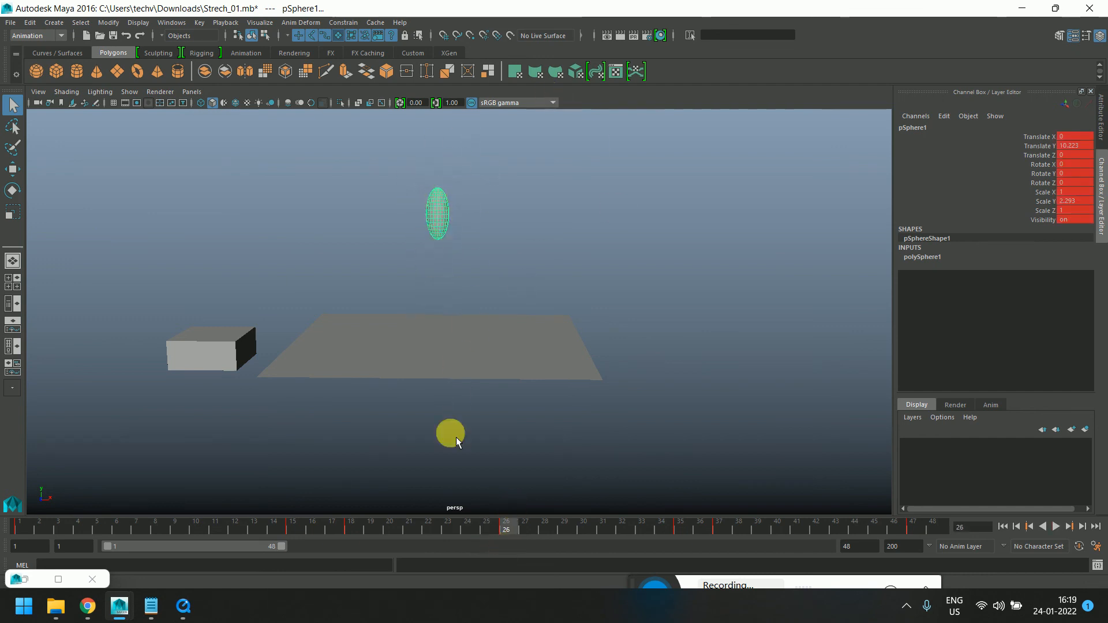
key("alt+v")
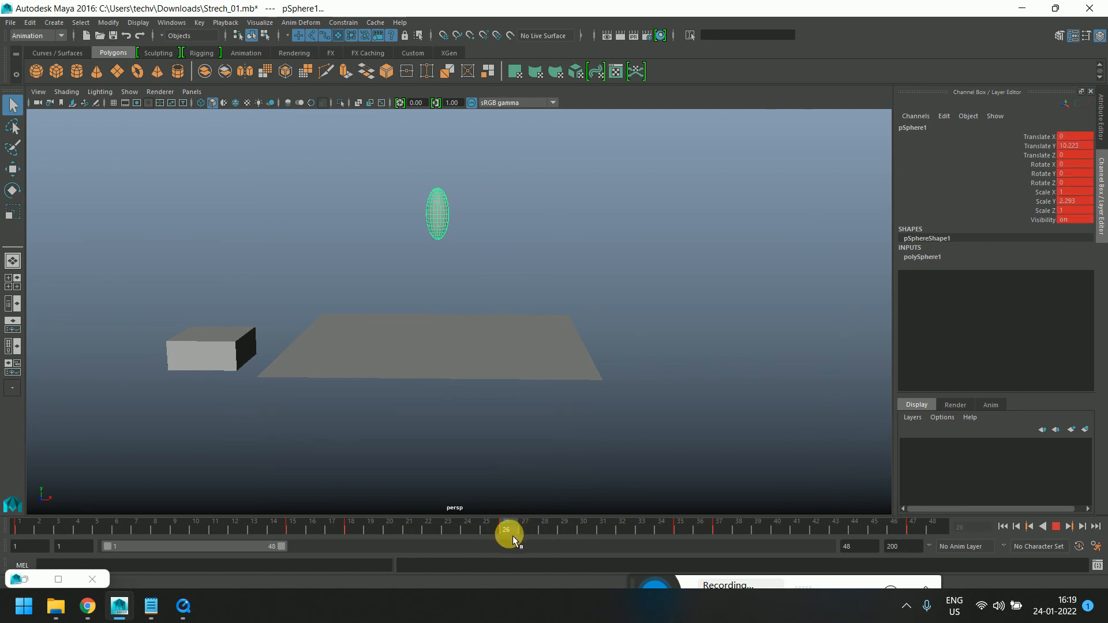
key("alt+v")
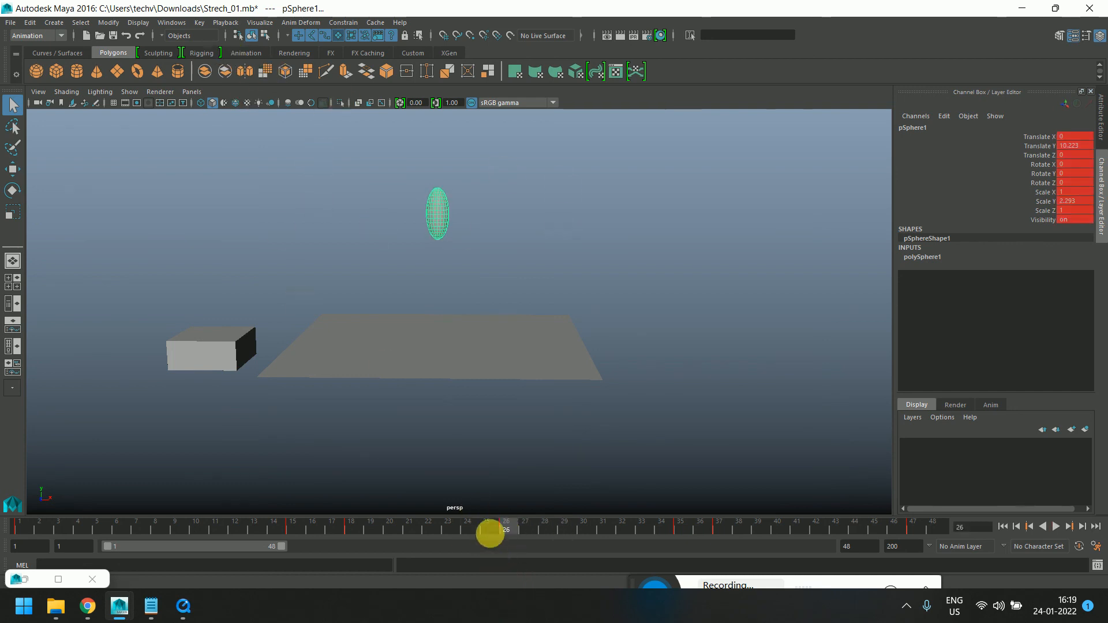
key("alt+v")
left_click_drag(516, 531, 720, 532)
left_click_drag(632, 334, 572, 373, "alt")
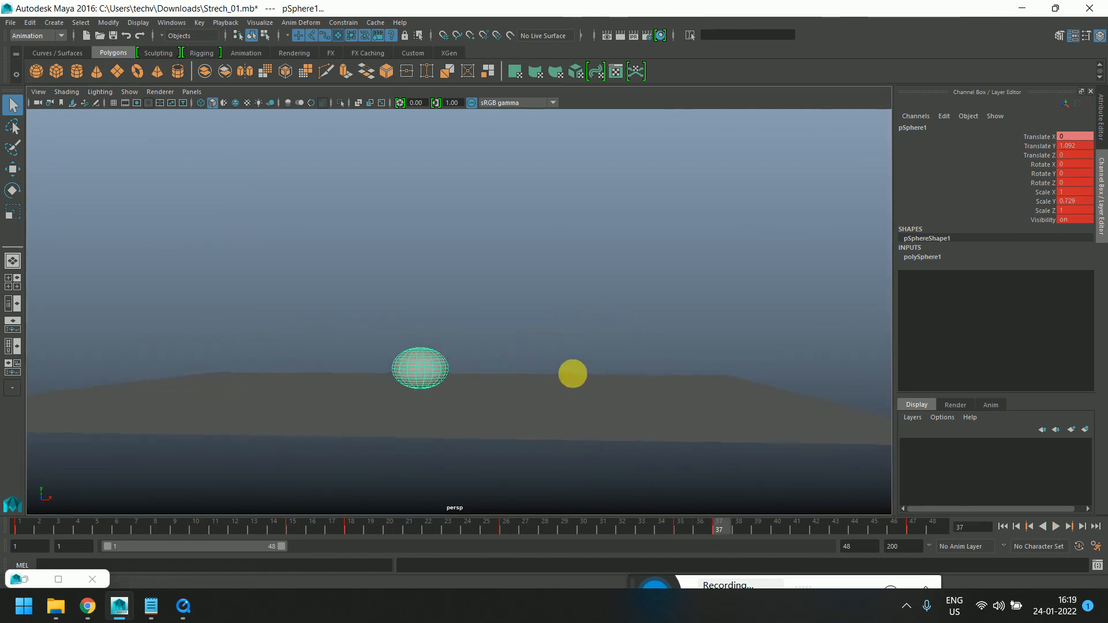
left_click_drag(677, 524, 719, 540)
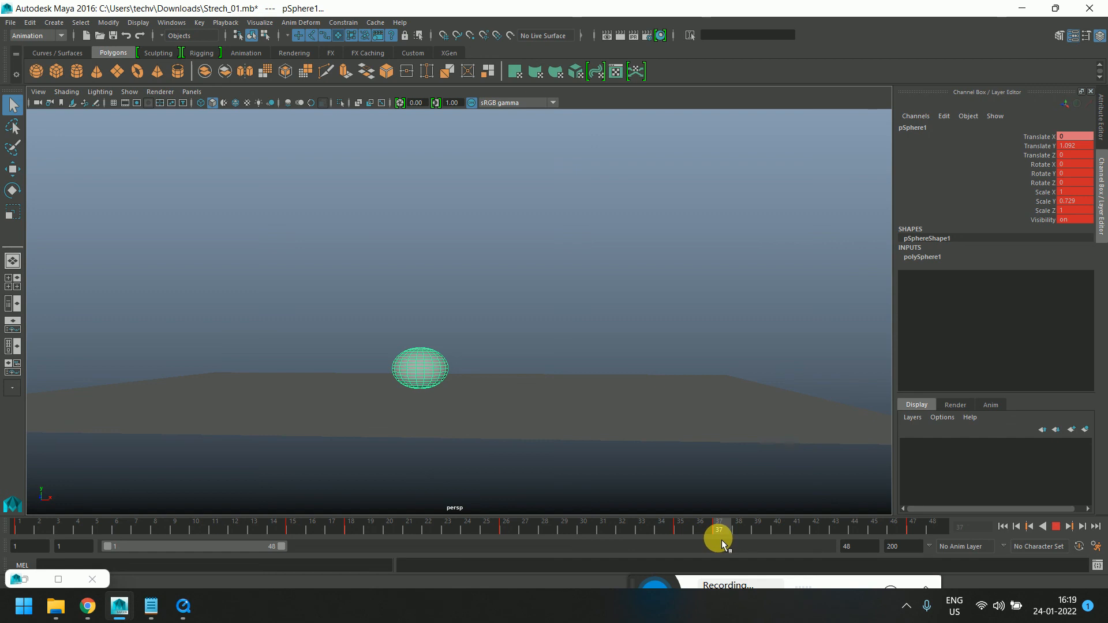
left_click_drag(722, 539, 363, 545)
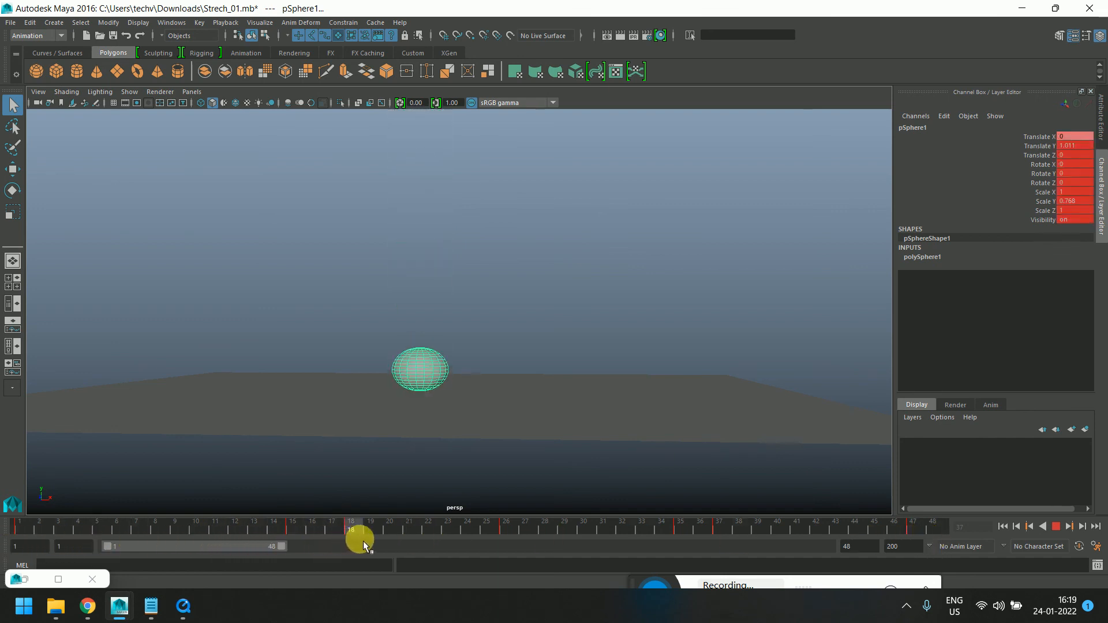
Orbit the view, scrub the timeline end to end, and zoom out to see the sphere's full bounce height
left_click_drag(457, 335, 512, 376, "alt")
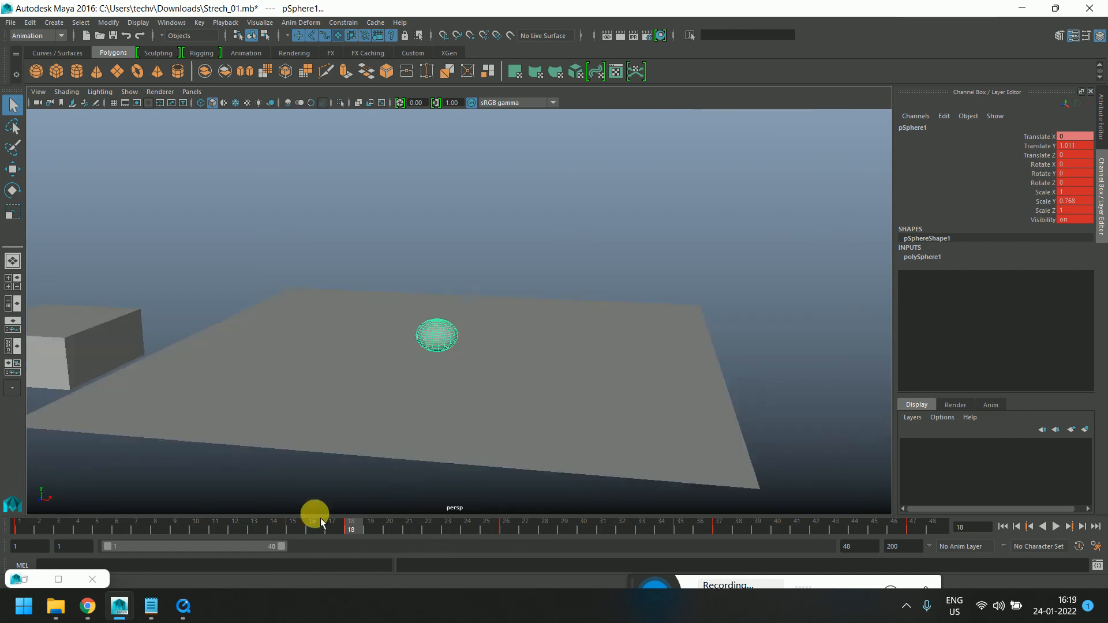
left_click_drag(322, 522, 921, 546)
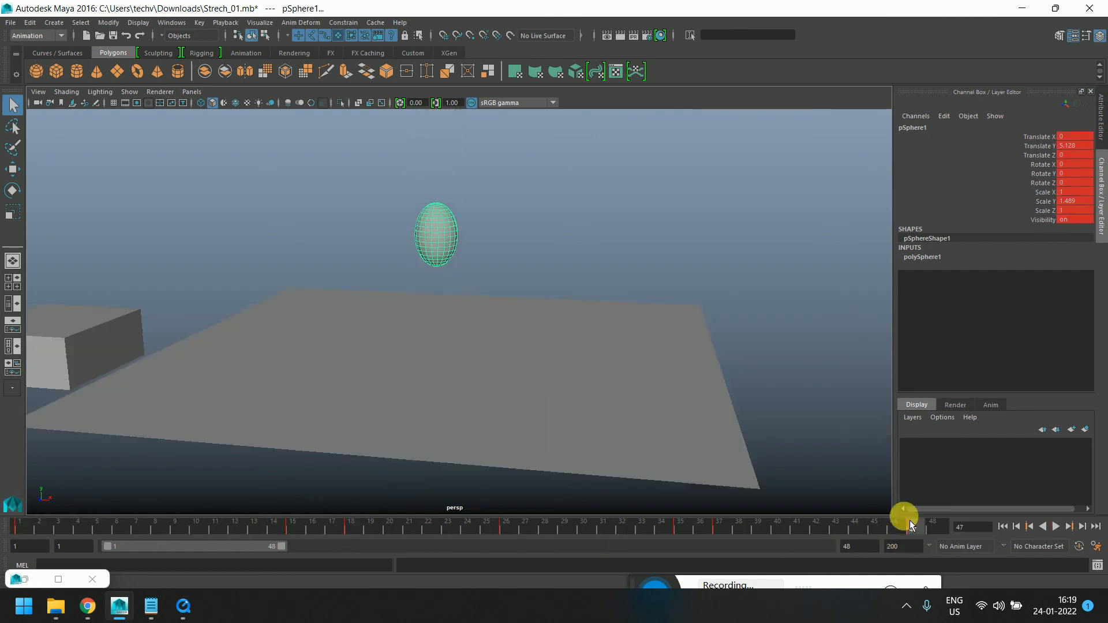
left_click_drag(258, 529, 9, 525)
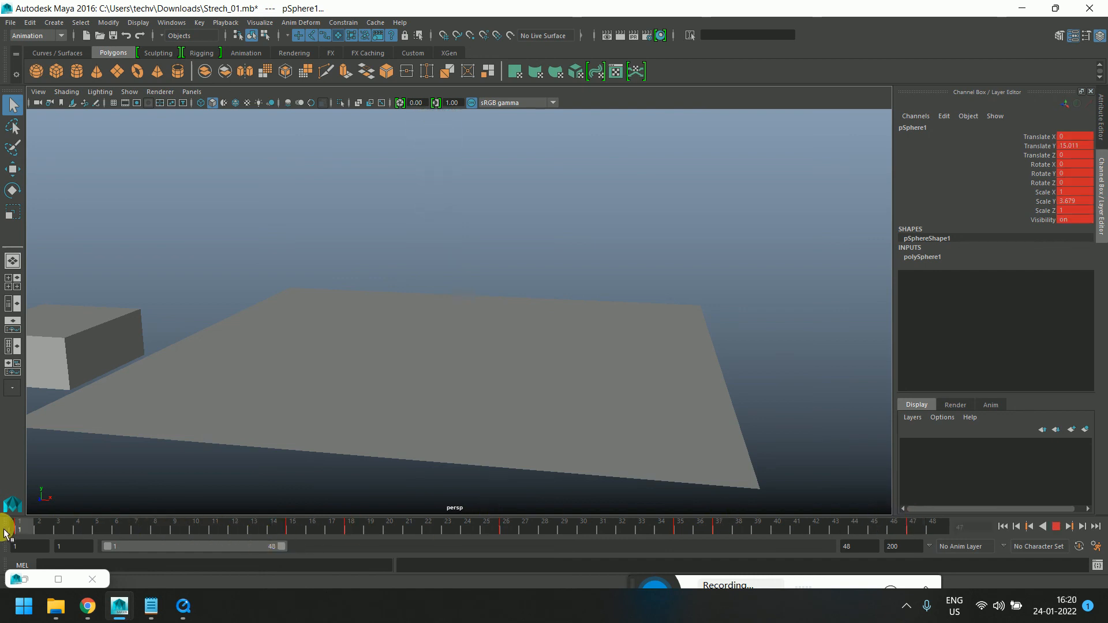
scroll(458, 385, "down", 3)
left_click_drag(600, 369, 631, 355, "alt")
middle_click_drag(631, 355, 626, 373, "alt")
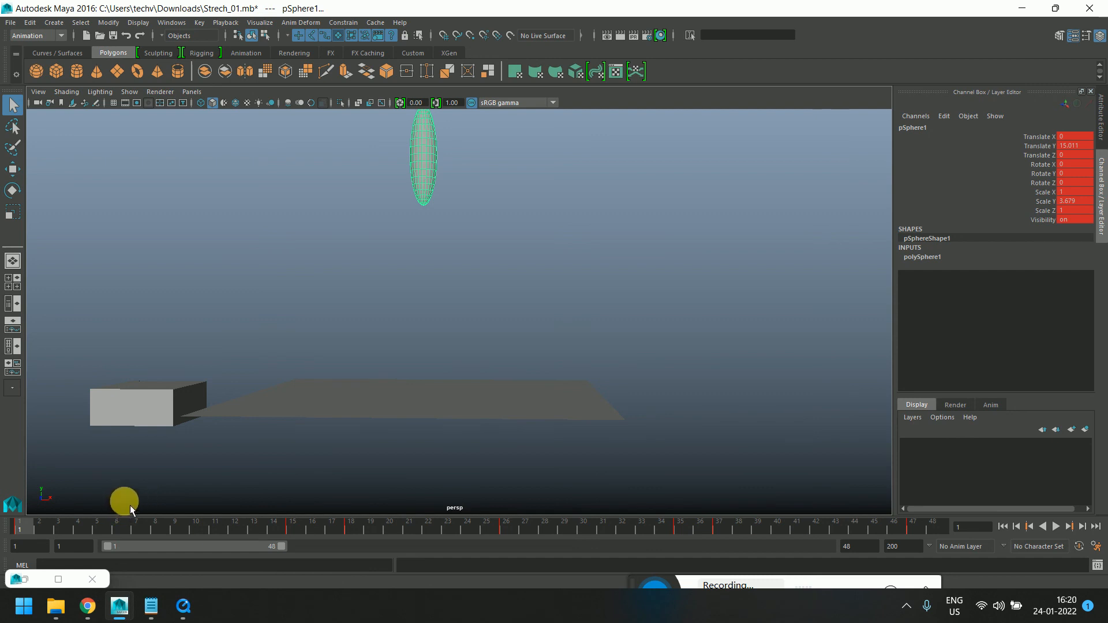
Play and stop the animation, scrubbing back to frame 1 to watch the sphere stretch as it falls
key("alt+v")
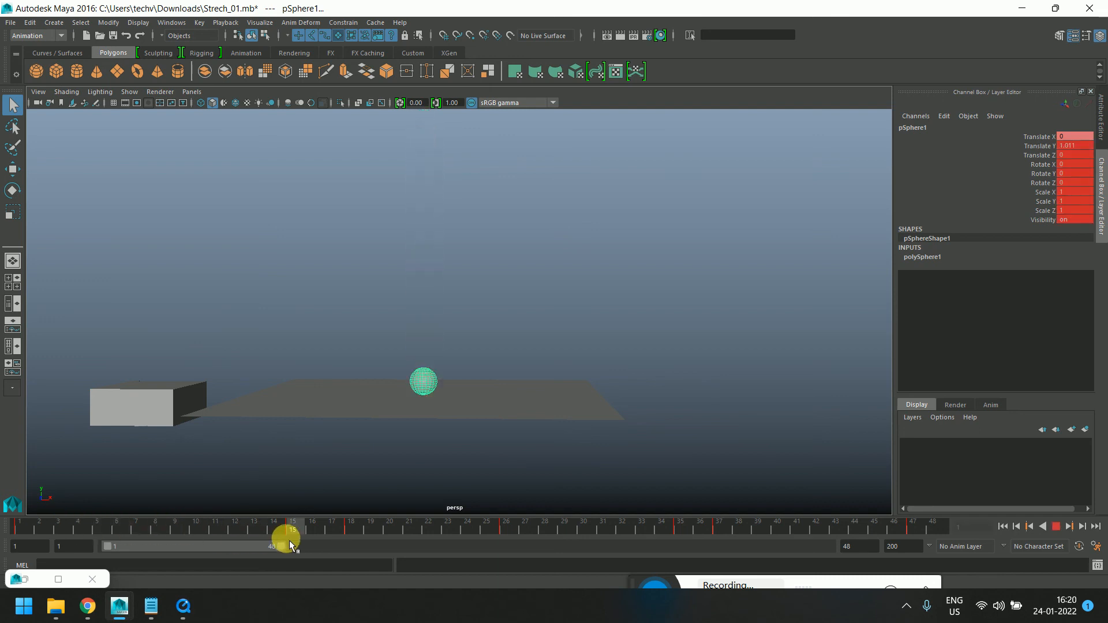
key("alt+v")
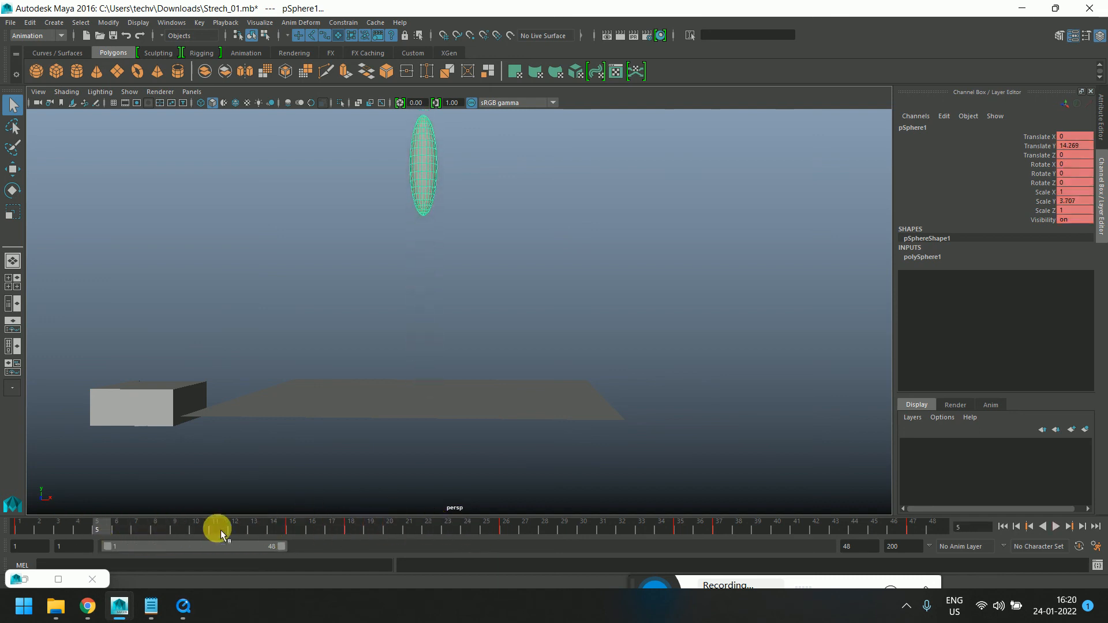
left_click_drag(64, 528, 20, 528)
key("alt+v")
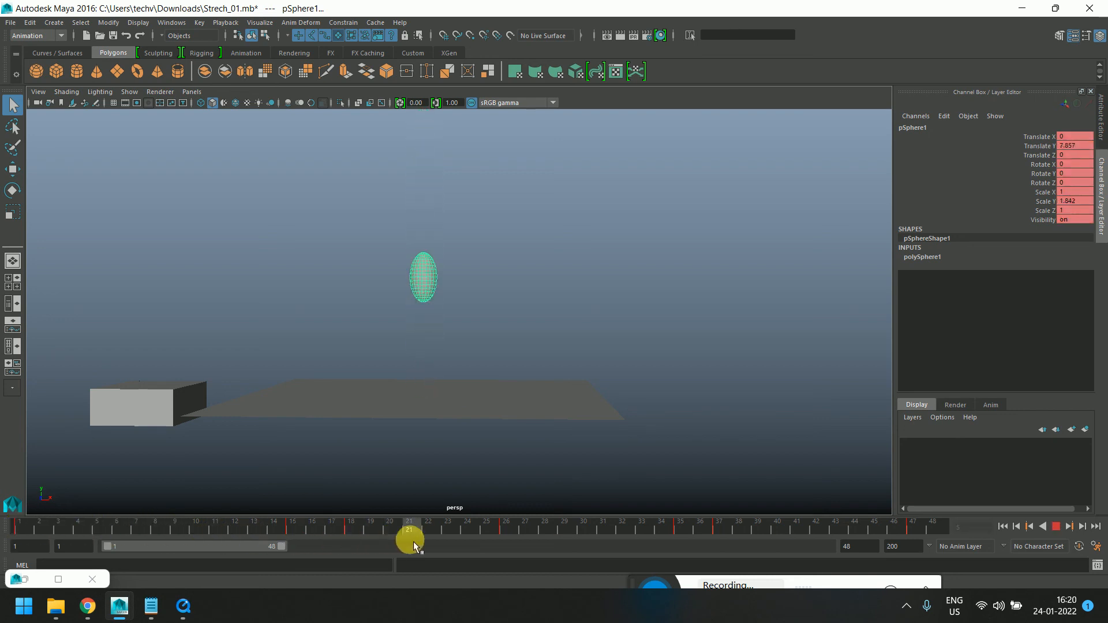
left_click_drag(414, 542, 9, 534)
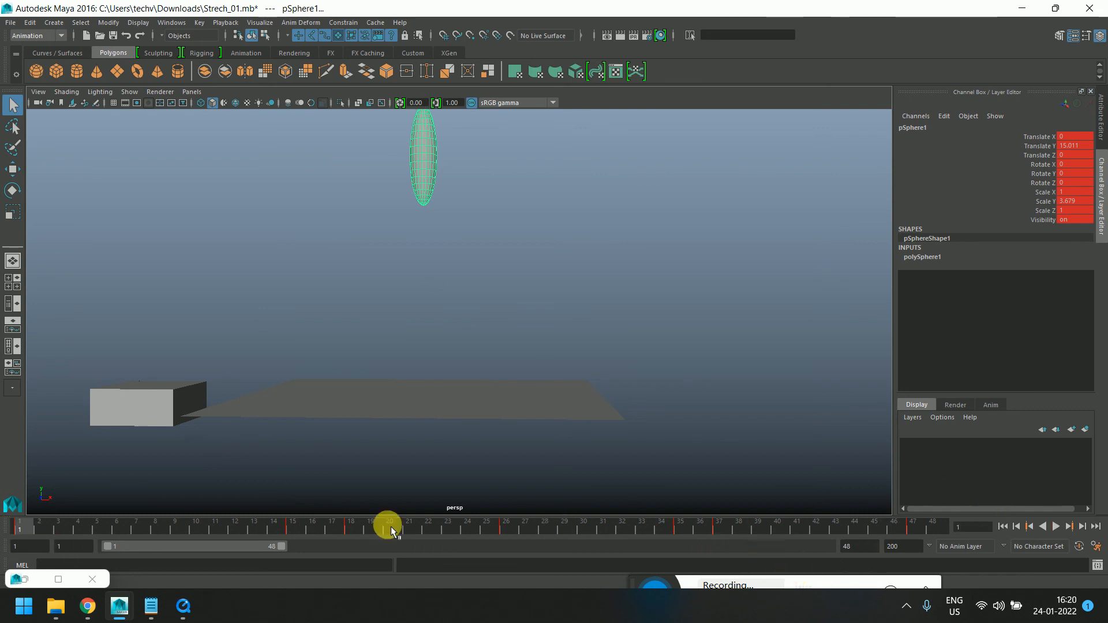
left_click_drag(34, 543, 7, 522)
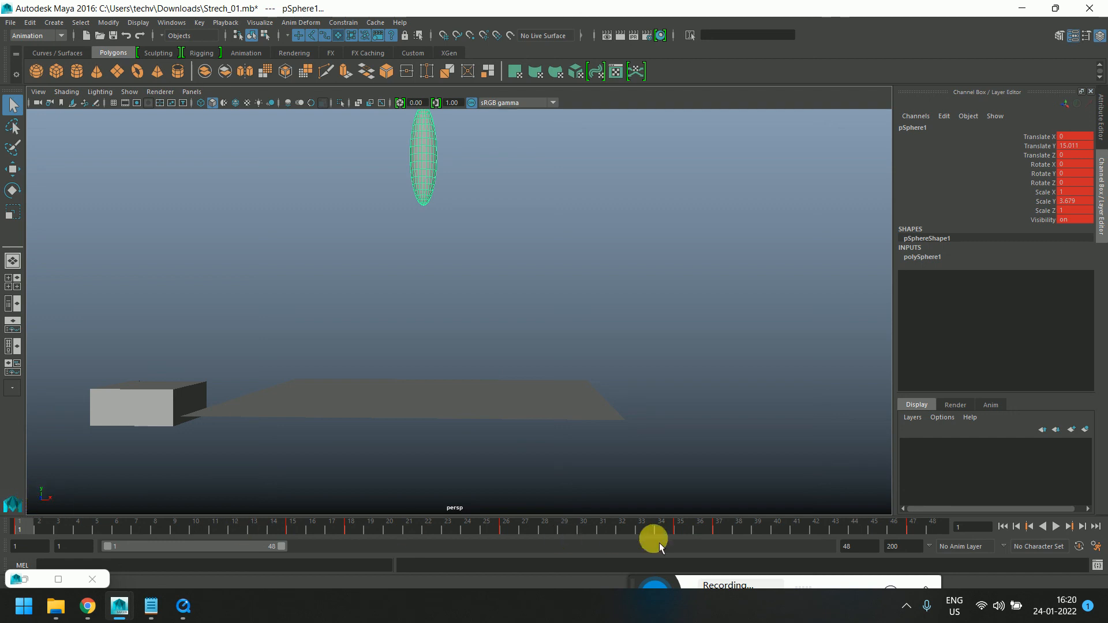
Replay and scrub through the contact frames to study the sphere's squash on landing and stretch on rebound
key("alt+v")
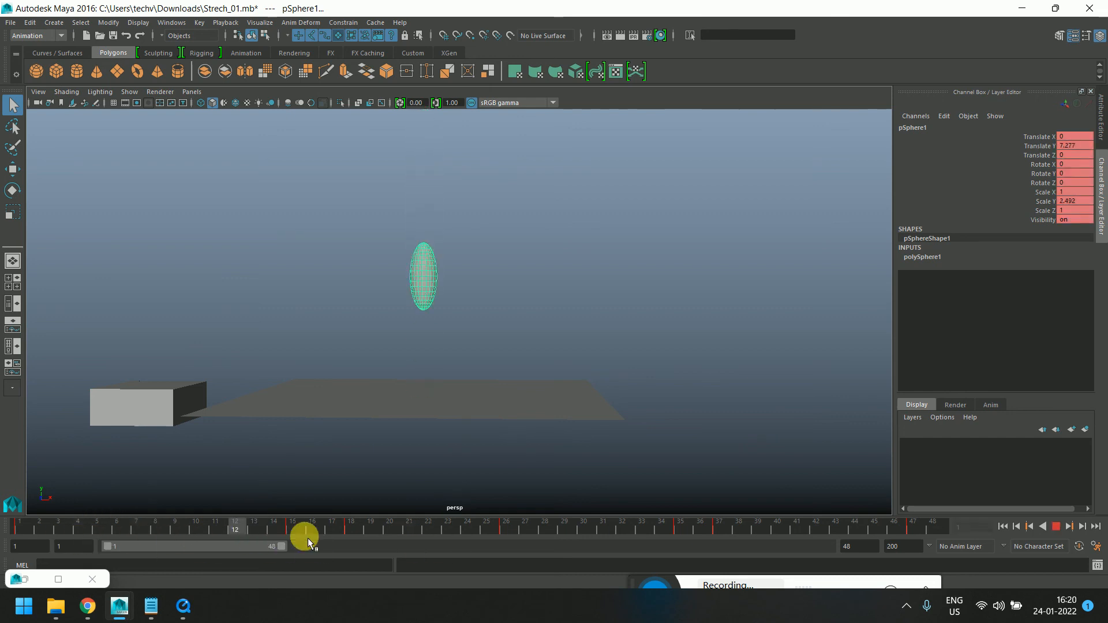
left_click(340, 534)
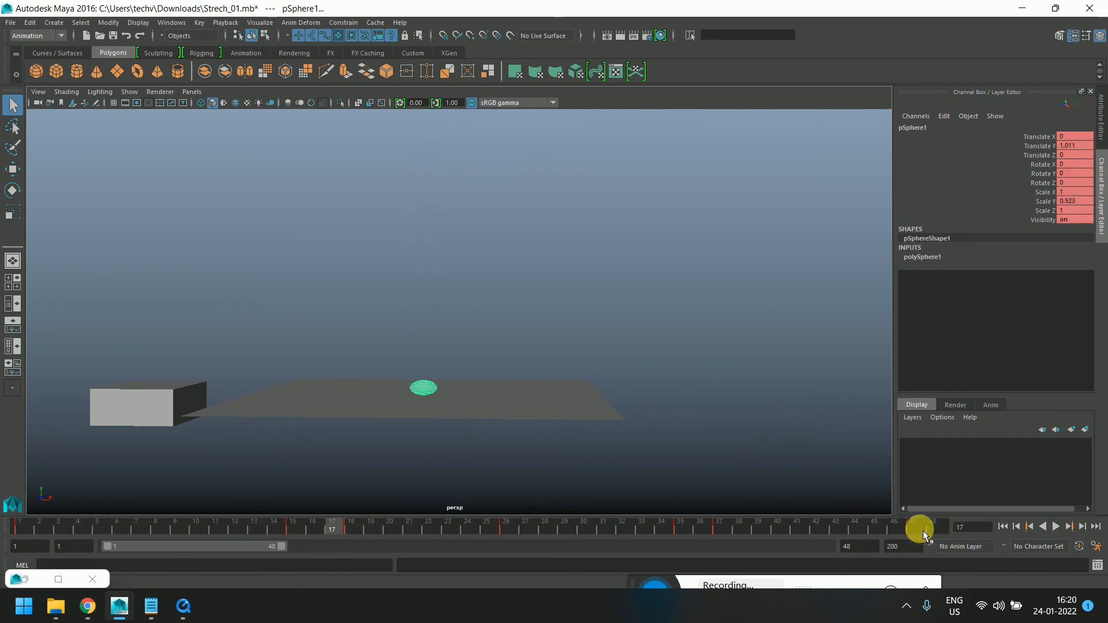
left_click_drag(365, 528, 469, 532)
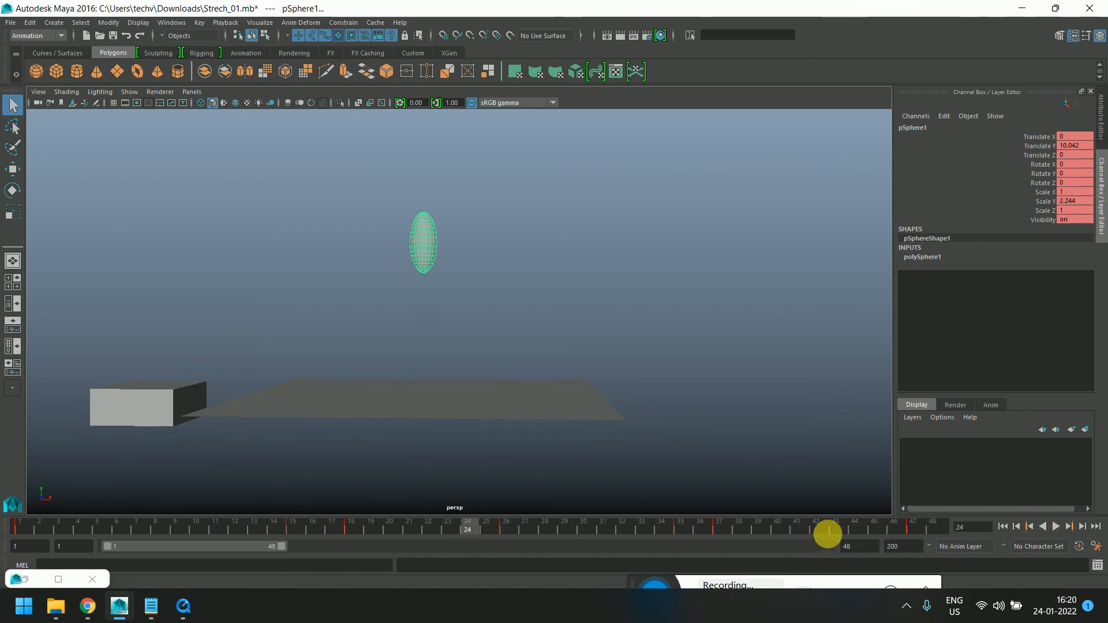
key("alt+v")
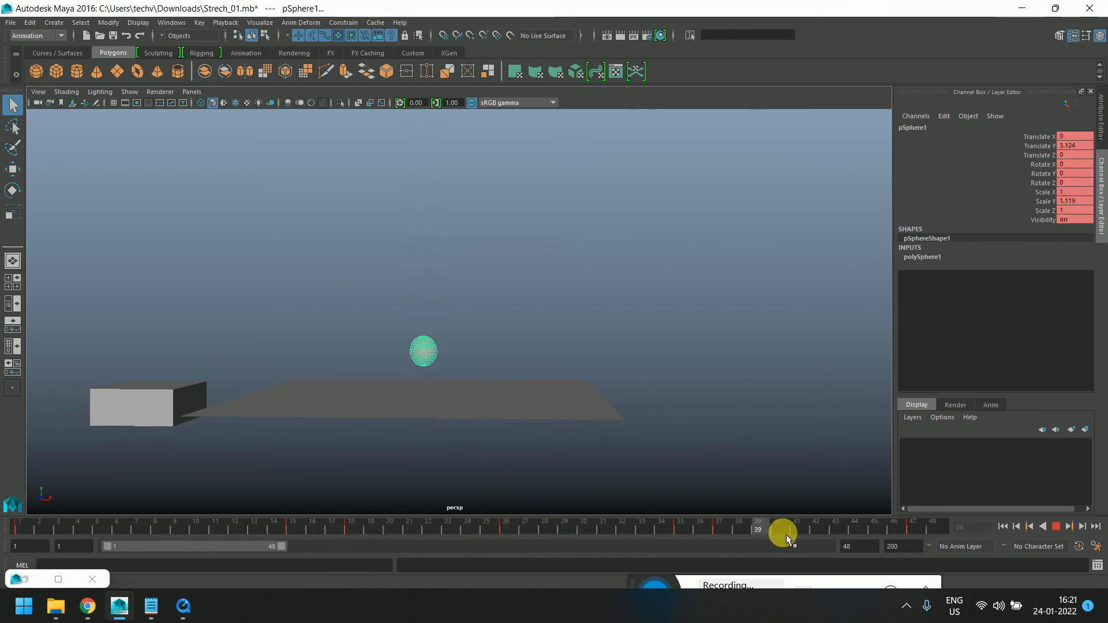
left_click_drag(52, 530, 6, 536)
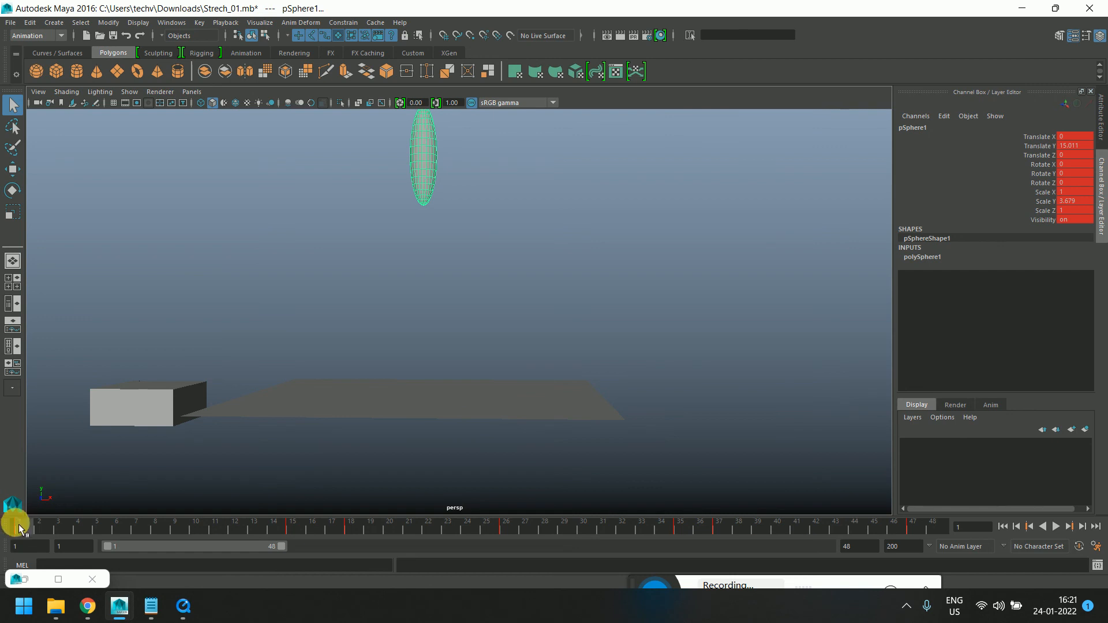
key("alt+v")
mouse_move(82, 528)
left_mouse_down()
mouse_move(470, 538)
mouse_move(23, 531)
mouse_move(711, 549)
mouse_move(937, 568)
left_mouse_up()
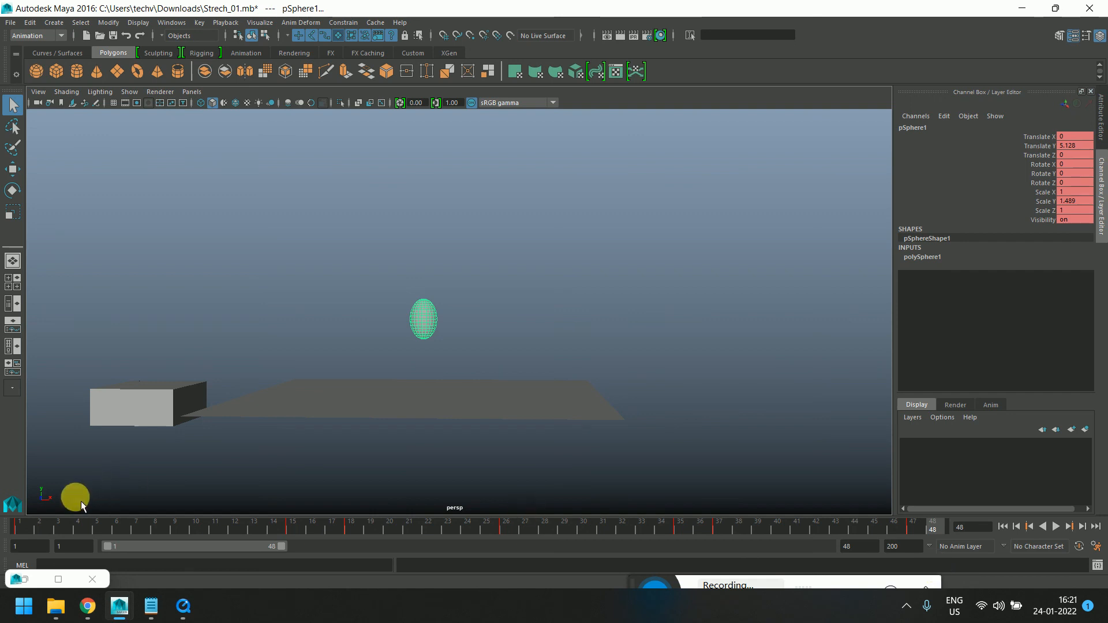
mouse_move(27, 529)
left_mouse_down()
mouse_move(199, 541)
mouse_move(26, 541)
mouse_move(219, 550)
mouse_move(297, 551)
mouse_move(304, 534)
mouse_move(705, 563)
mouse_move(983, 563)
left_mouse_up()
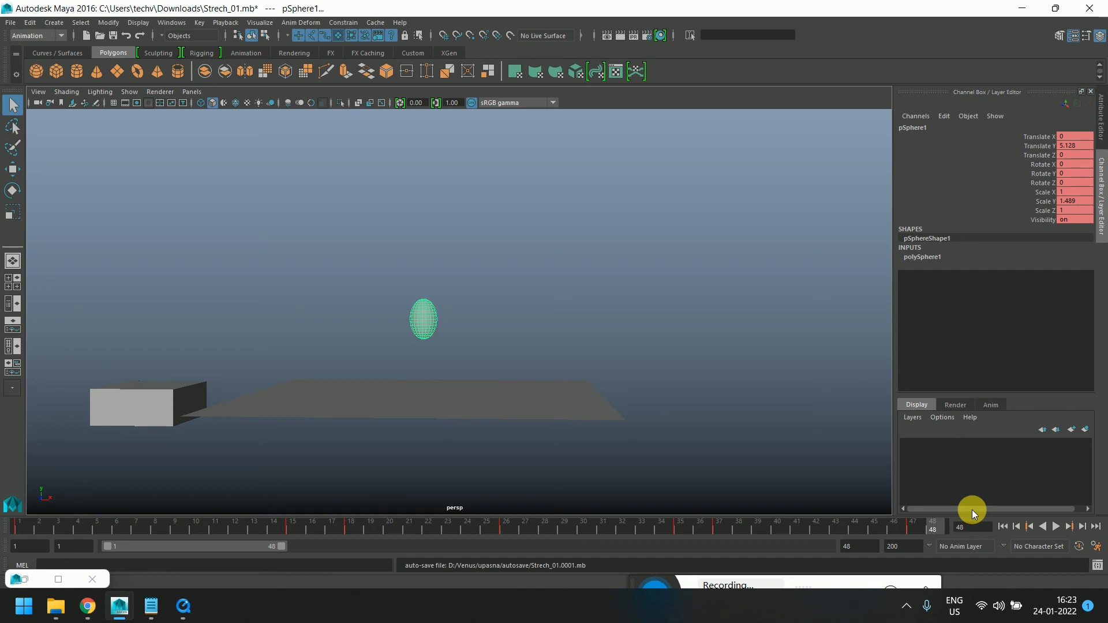
Open the Time Slider animation preferences and enlarge the Preferences dialog
left_click(1103, 567)
left_click(1095, 546)
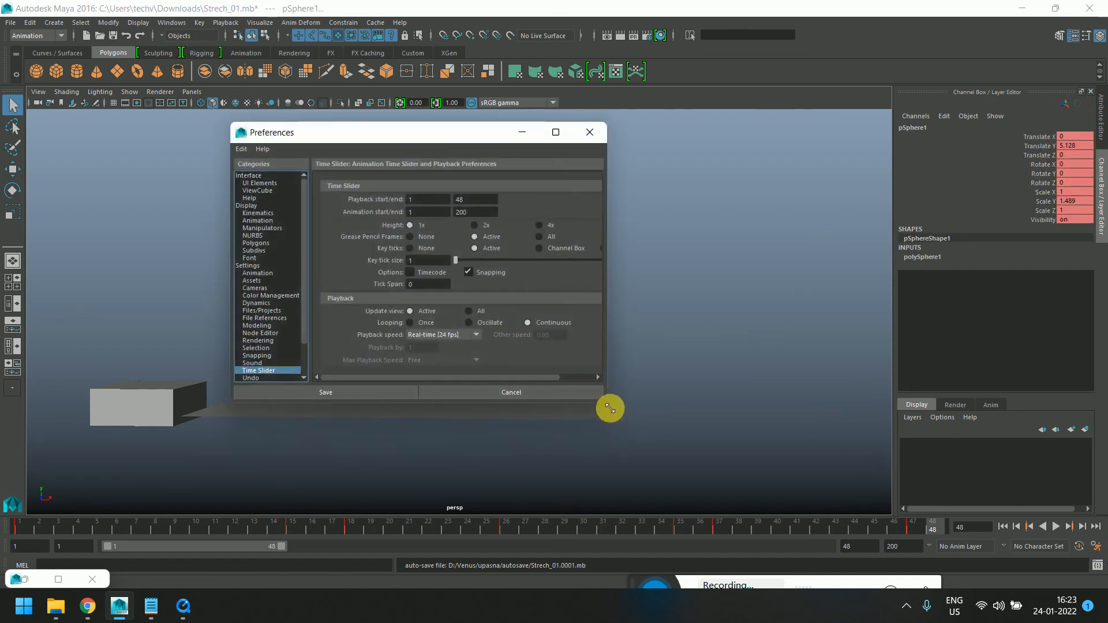
left_click_drag(611, 410, 735, 501)
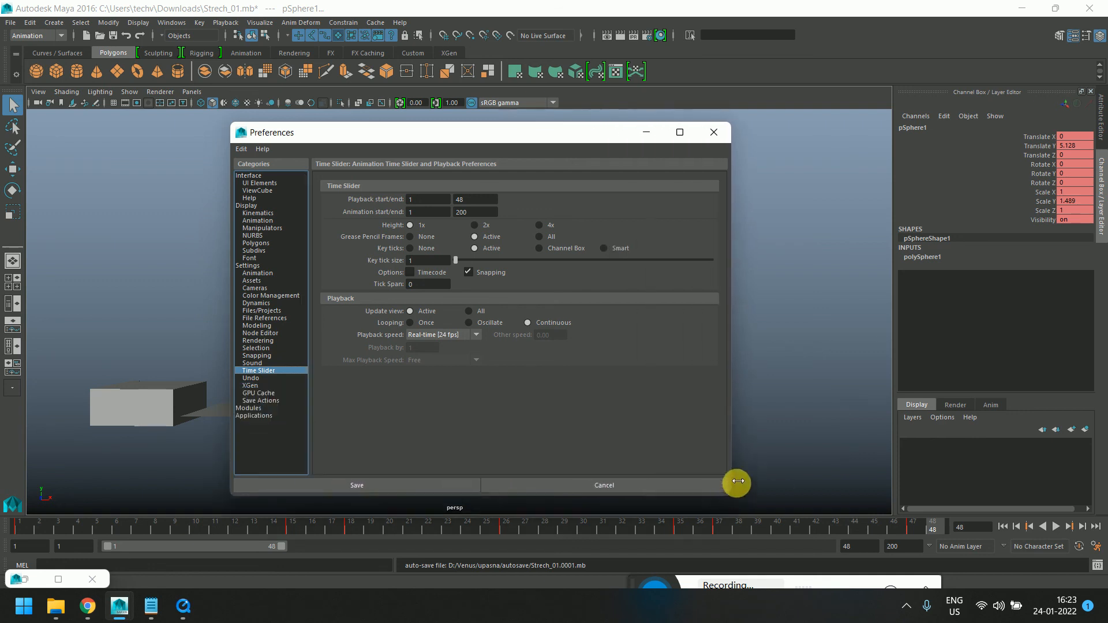